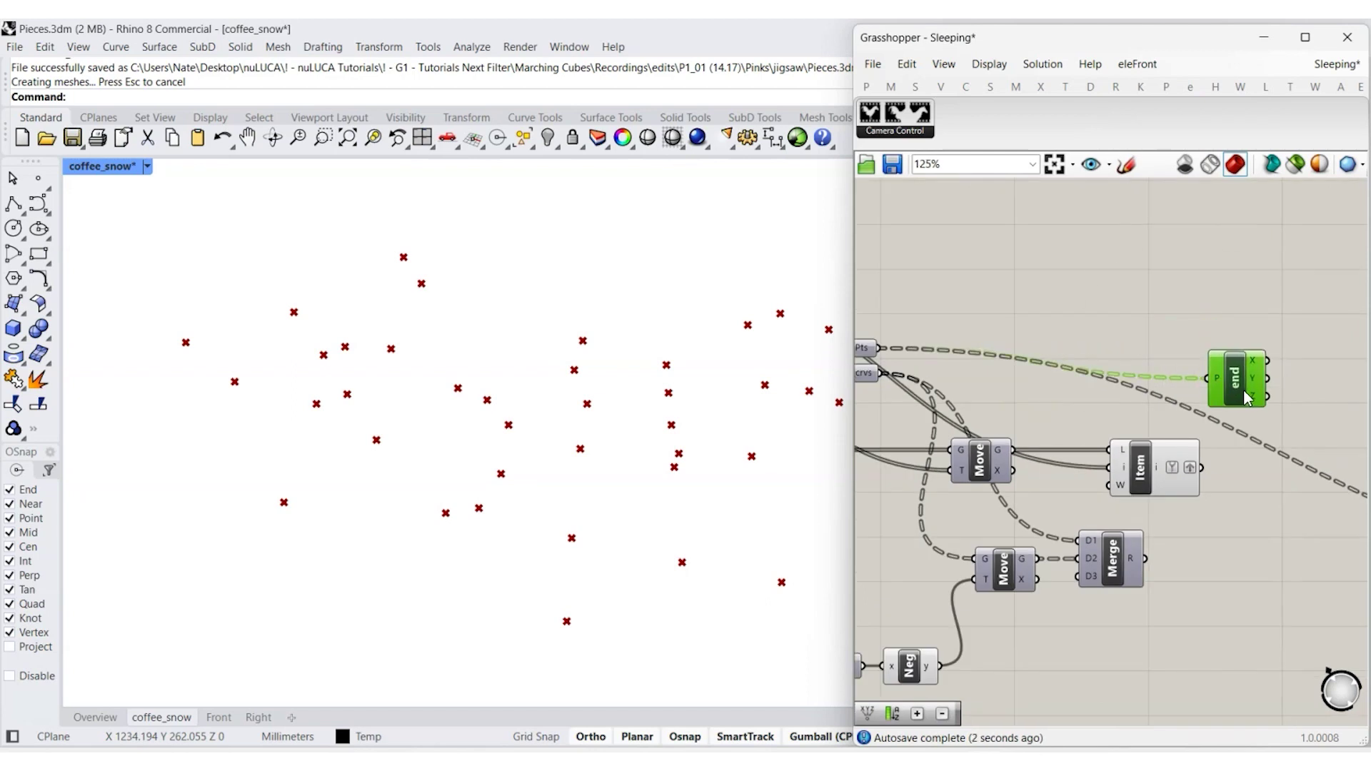
Position the end-point deconstruct component and add a Loft component near the Merge component
drag(1088, 480, 1112, 422)
right_drag(1275, 377, 1147, 400)
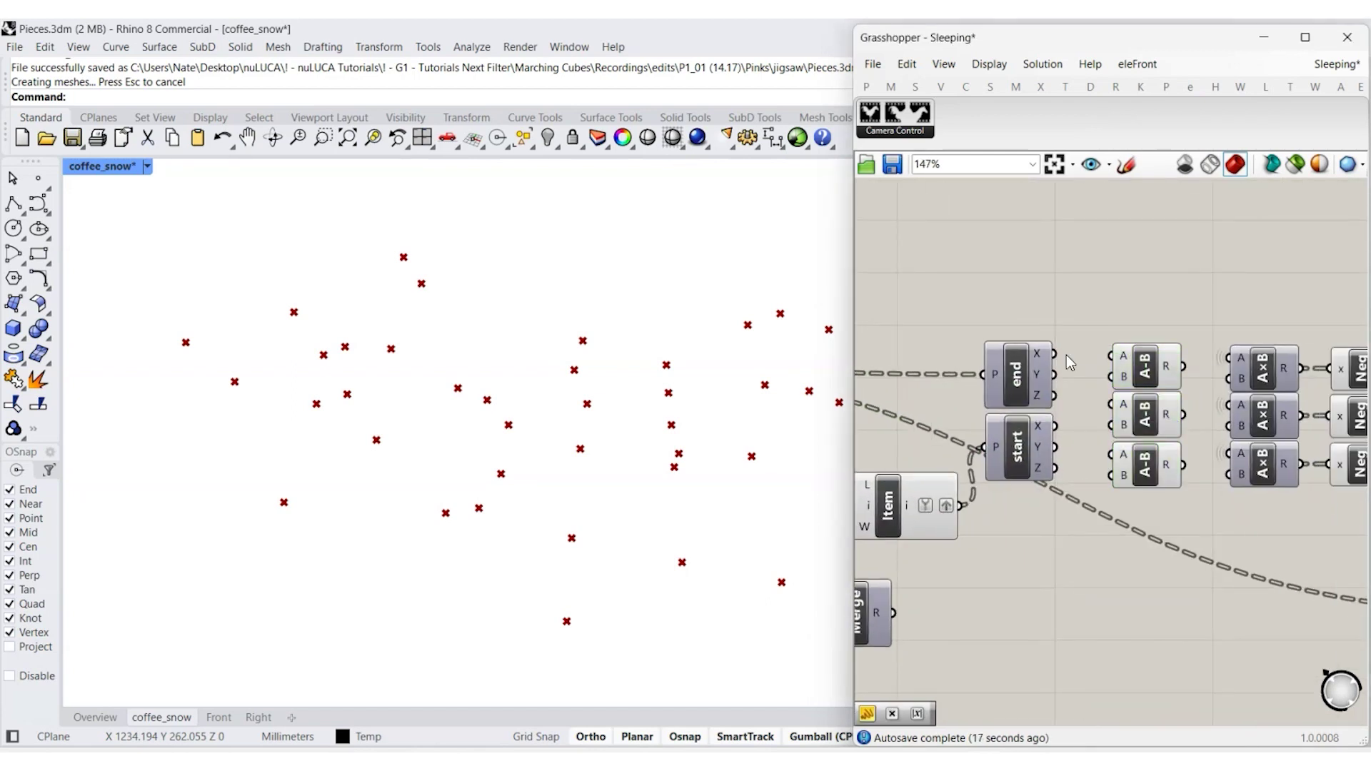
double_click(985, 645)
text(loft)
key(Return)
Switch the enabled state of the component downstream of the loft
right_drag(887, 608, 1112, 438)
scroll(1177, 598, down, 6)
scroll(1180, 636, up, 3)
right_drag(1179, 636, 1236, 572)
scroll(1018, 387, up, 4)
click(998, 293)
scroll(979, 254, down, 4)
click(1249, 352)
middle_click(1252, 355)
click(1300, 358)
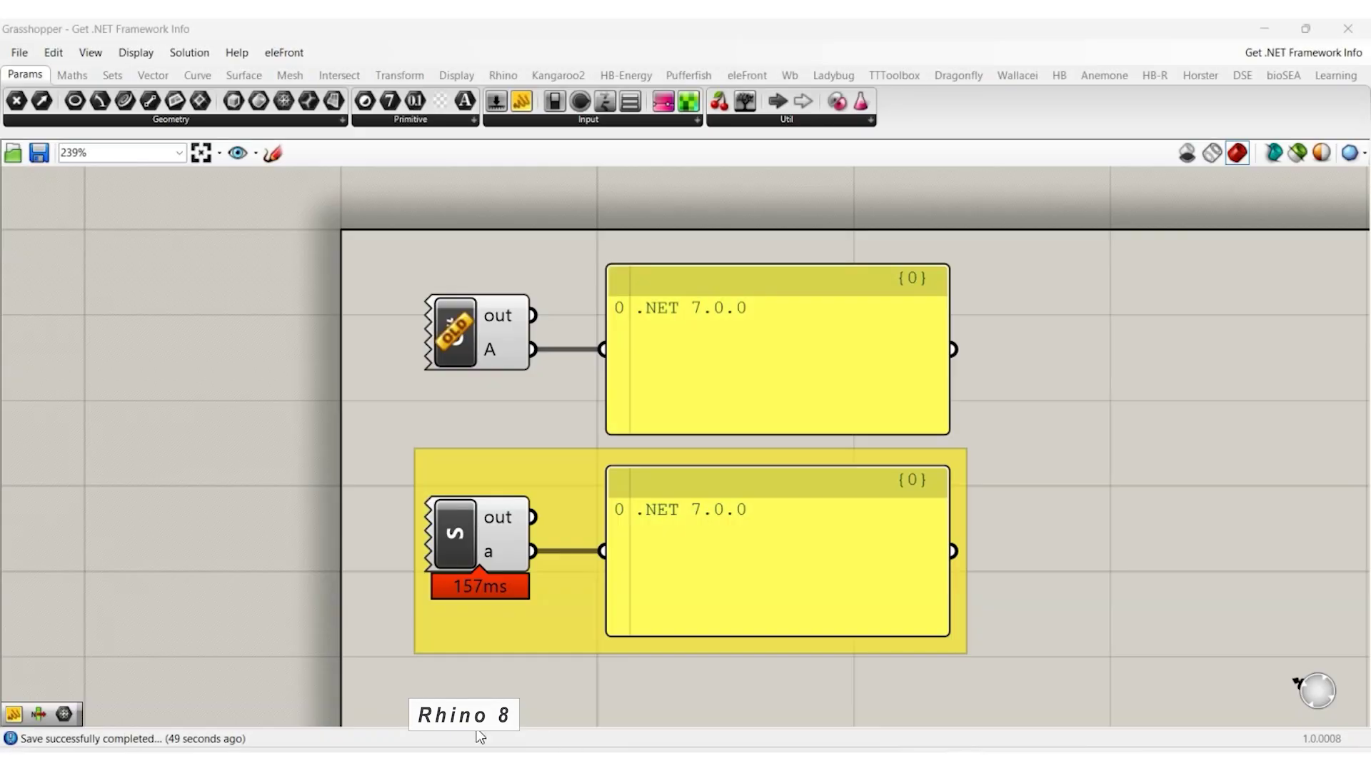
Open the code of the new and the old C# script components and compare the two editors side by side
double_click(468, 543)
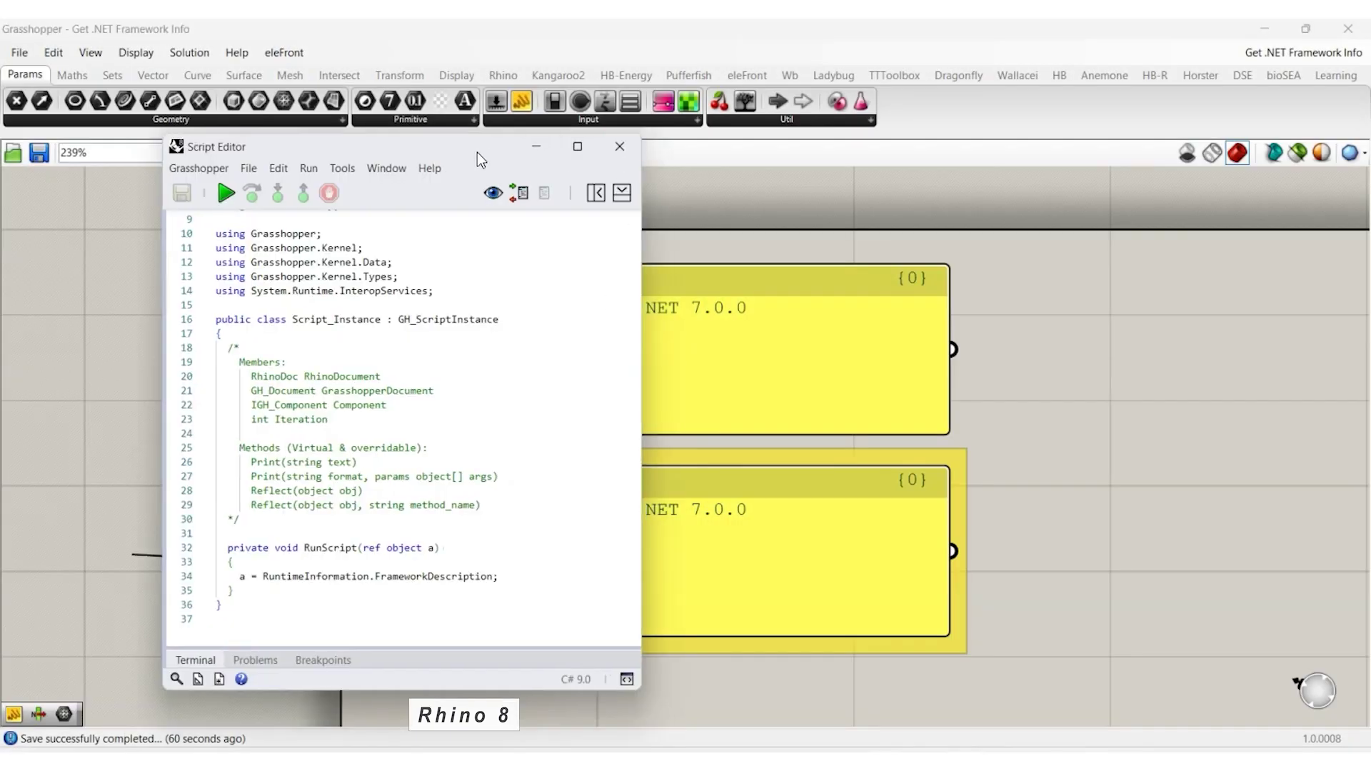
drag(477, 152, 250, 152)
double_click(475, 353)
drag(552, 458, 798, 156)
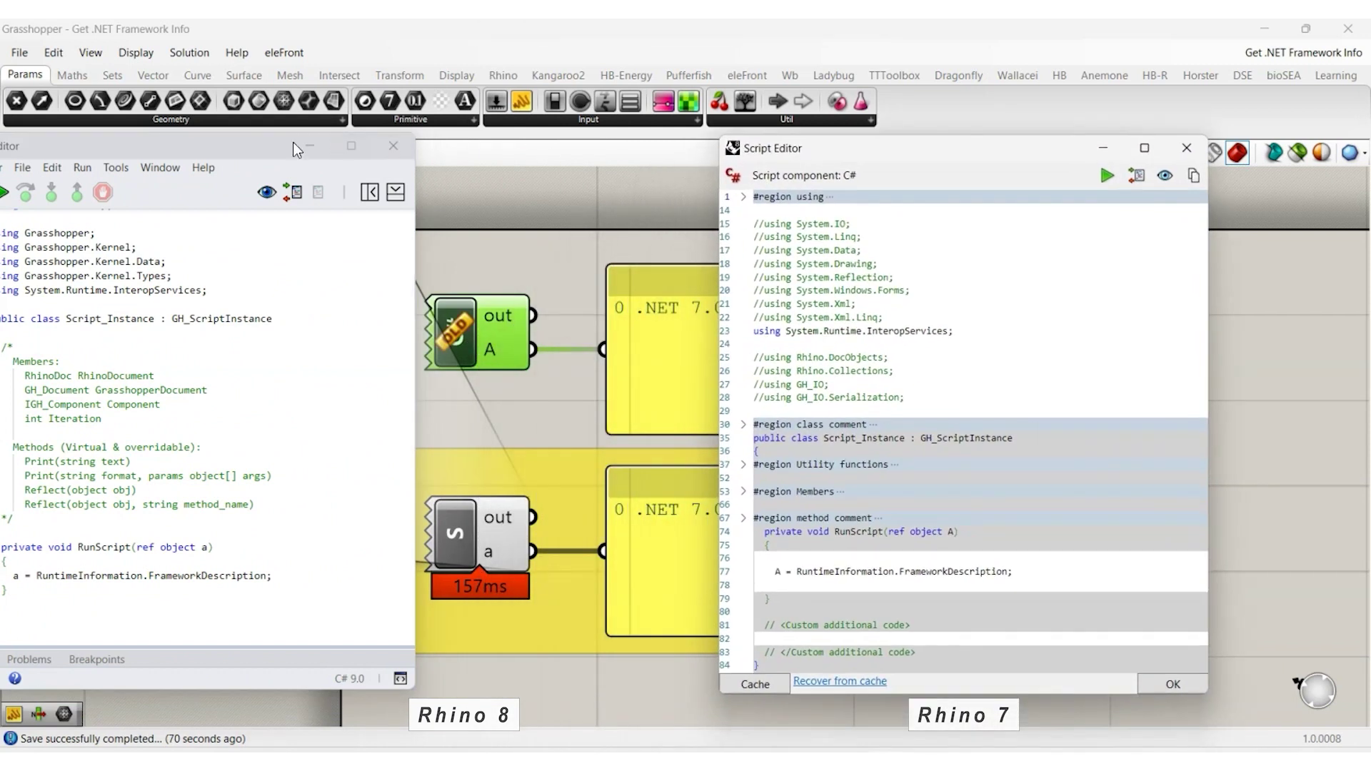
click(191, 145)
drag(190, 146, 480, 148)
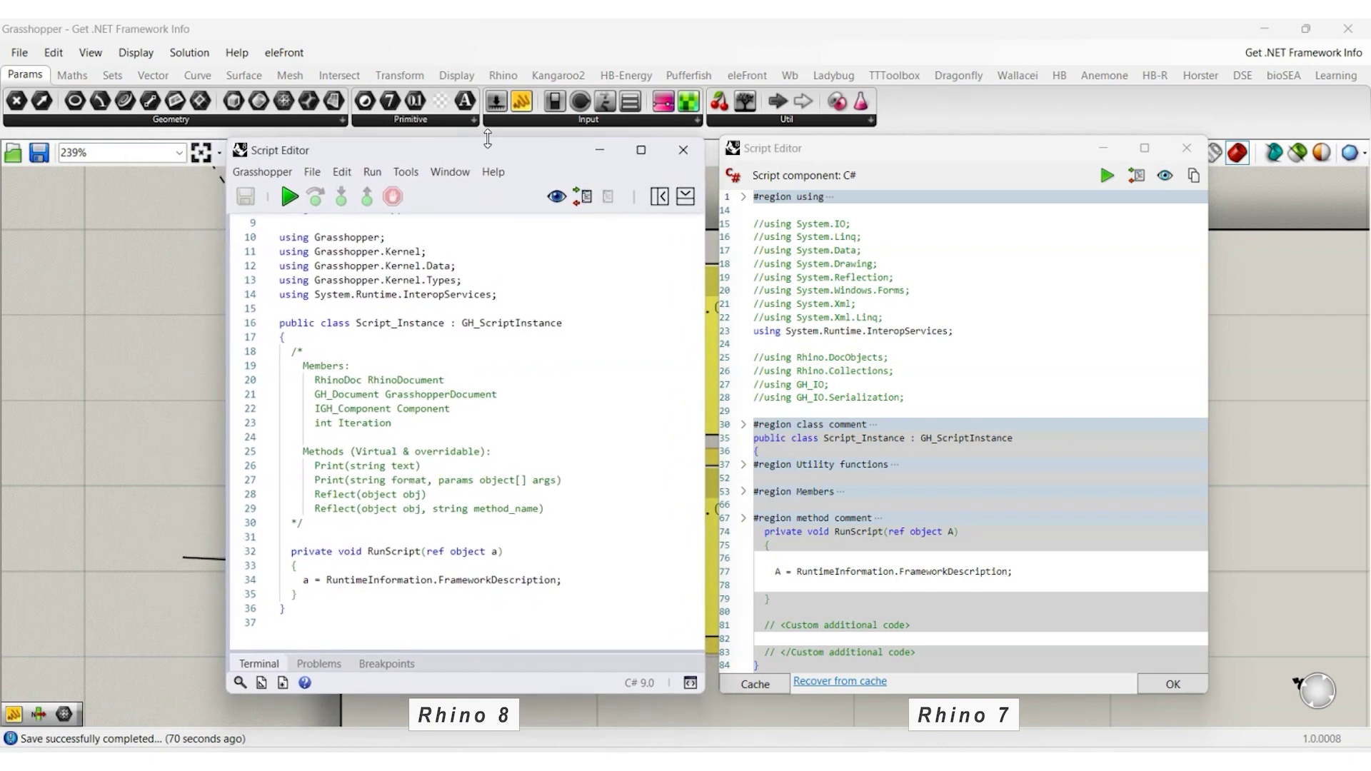
scroll(538, 383, up, 3)
scroll(539, 469, down, 3)
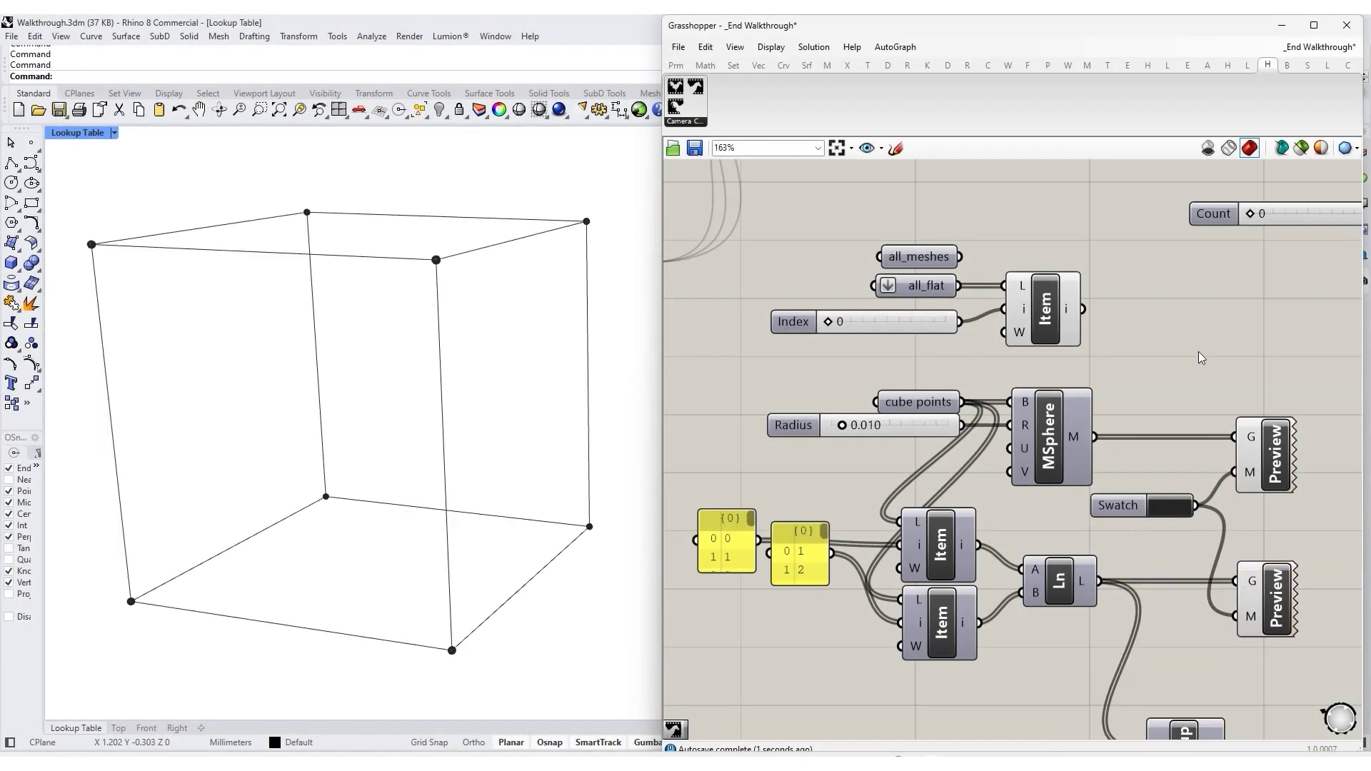
Set the Index slider to 255 and hide the preview of the single cube
drag(829, 324, 947, 323)
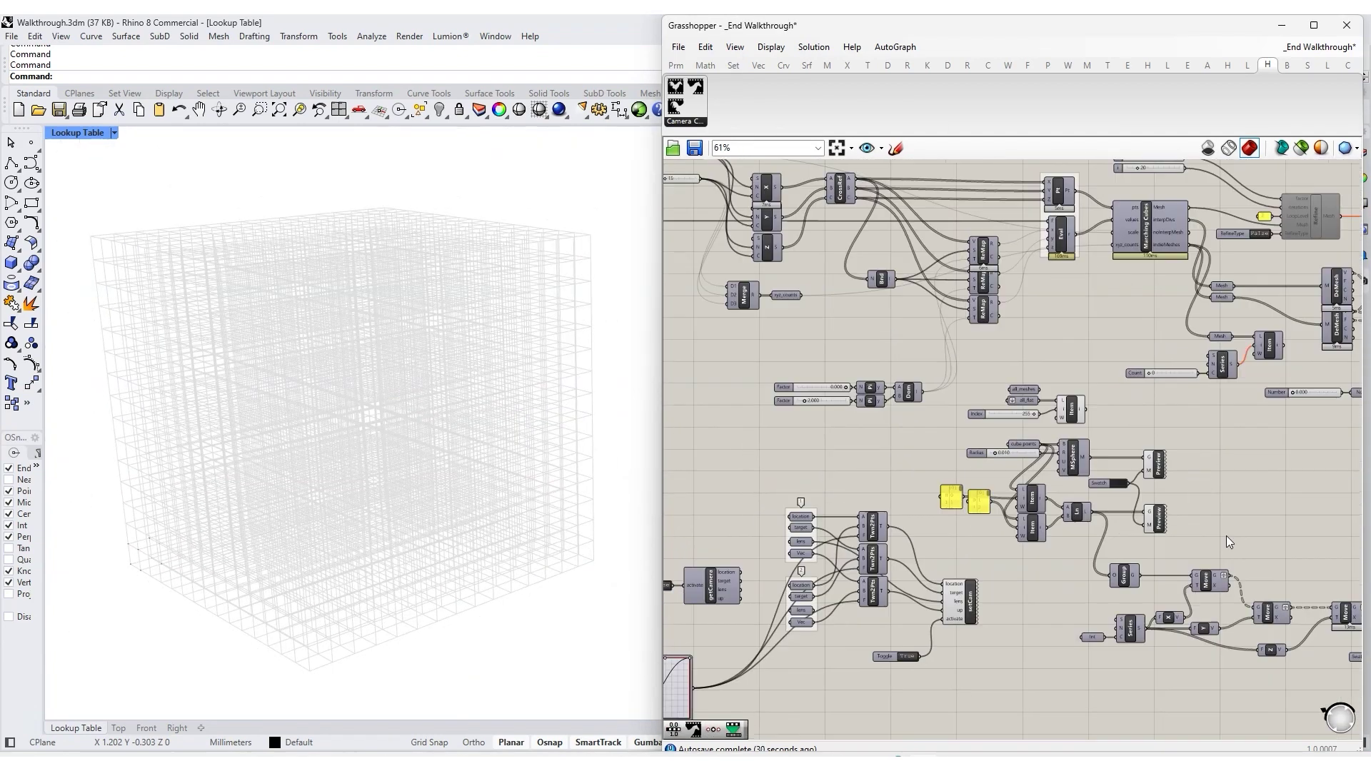
click(1154, 460)
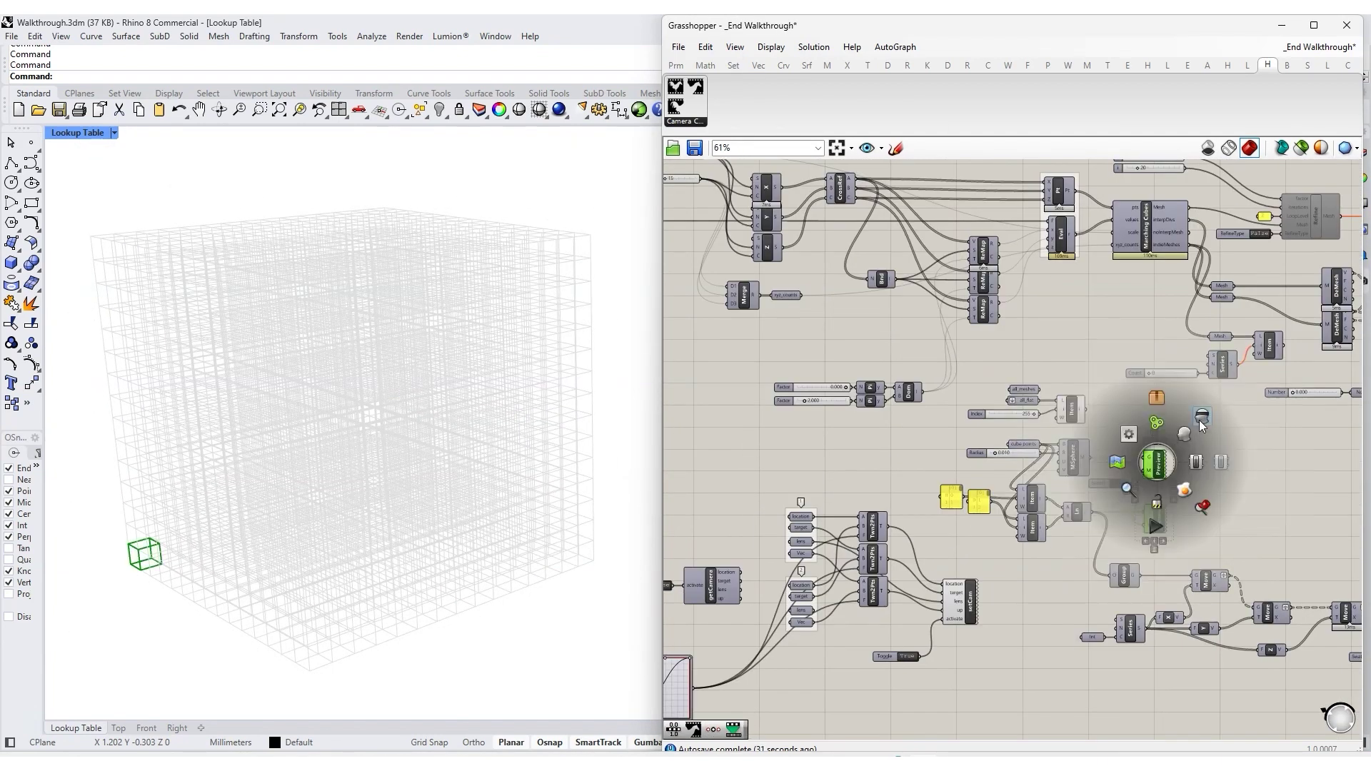
Turn on the preview of the Item component fed by Mesh and Series, and set the Count slider to 728
scroll(1127, 437, up, 3)
middle_click(1126, 437)
click(1102, 493)
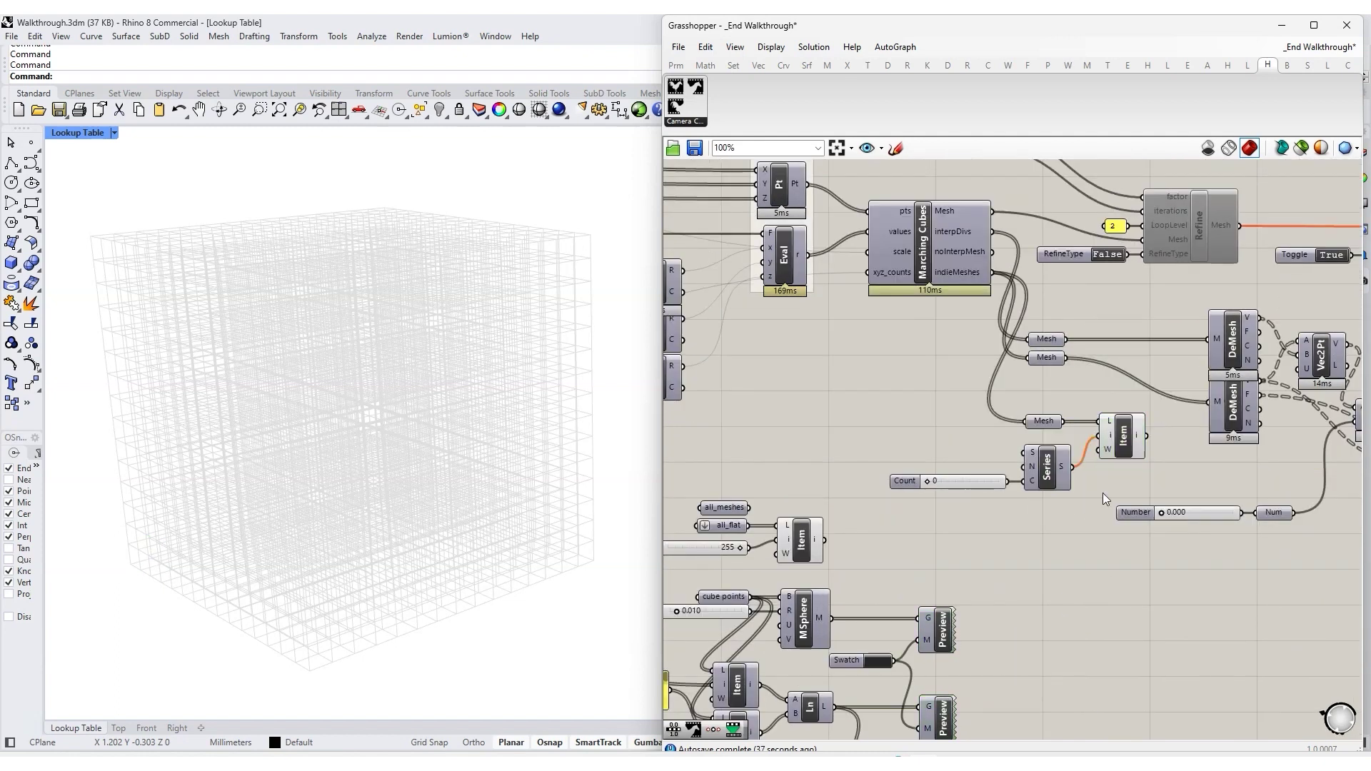
scroll(922, 463, up, 3)
drag(911, 505, 1049, 520)
scroll(1047, 481, down, 3)
Hide the grid preview and the Item mesh, and show the ConMesh component's mesh instead
right_drag(1047, 480, 908, 293)
middle_click(1147, 592)
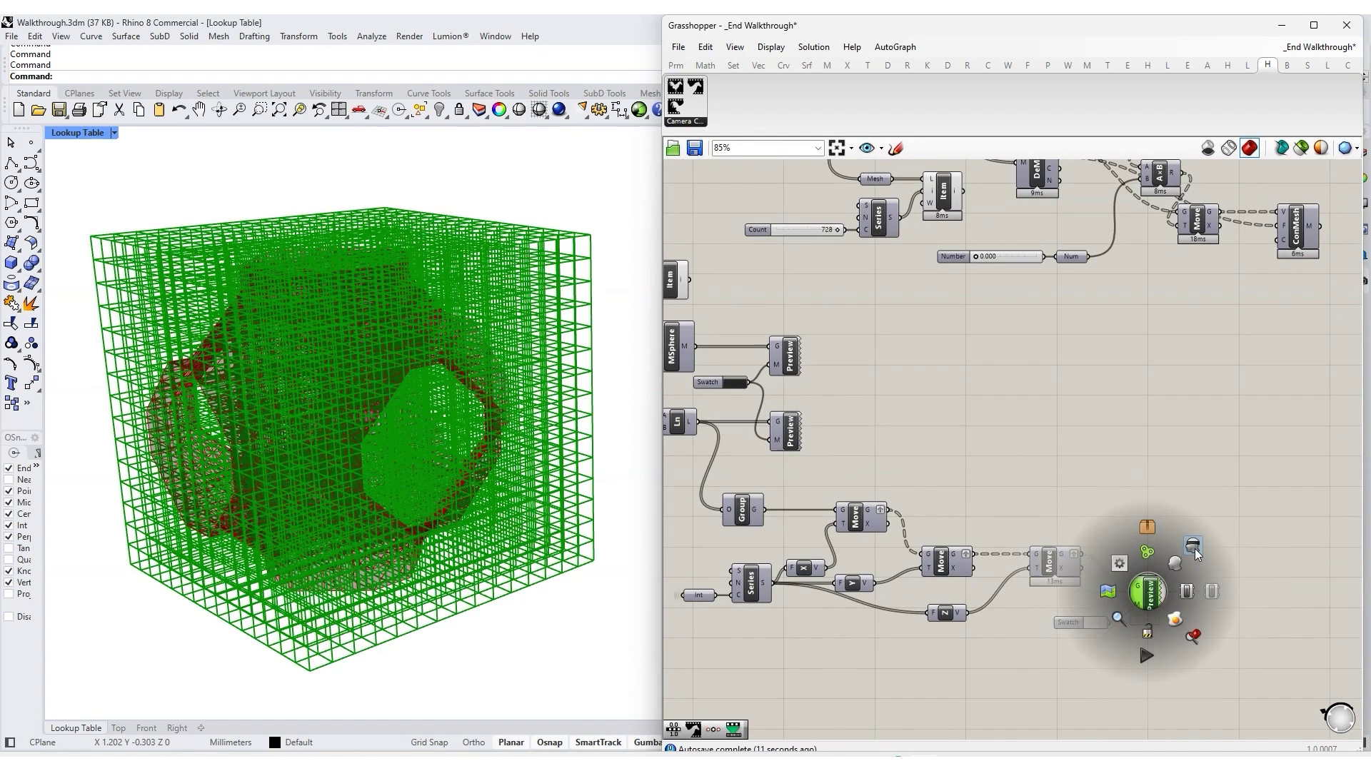
click(1194, 549)
right_drag(1132, 492, 1100, 682)
middle_click(1268, 424)
click(1296, 397)
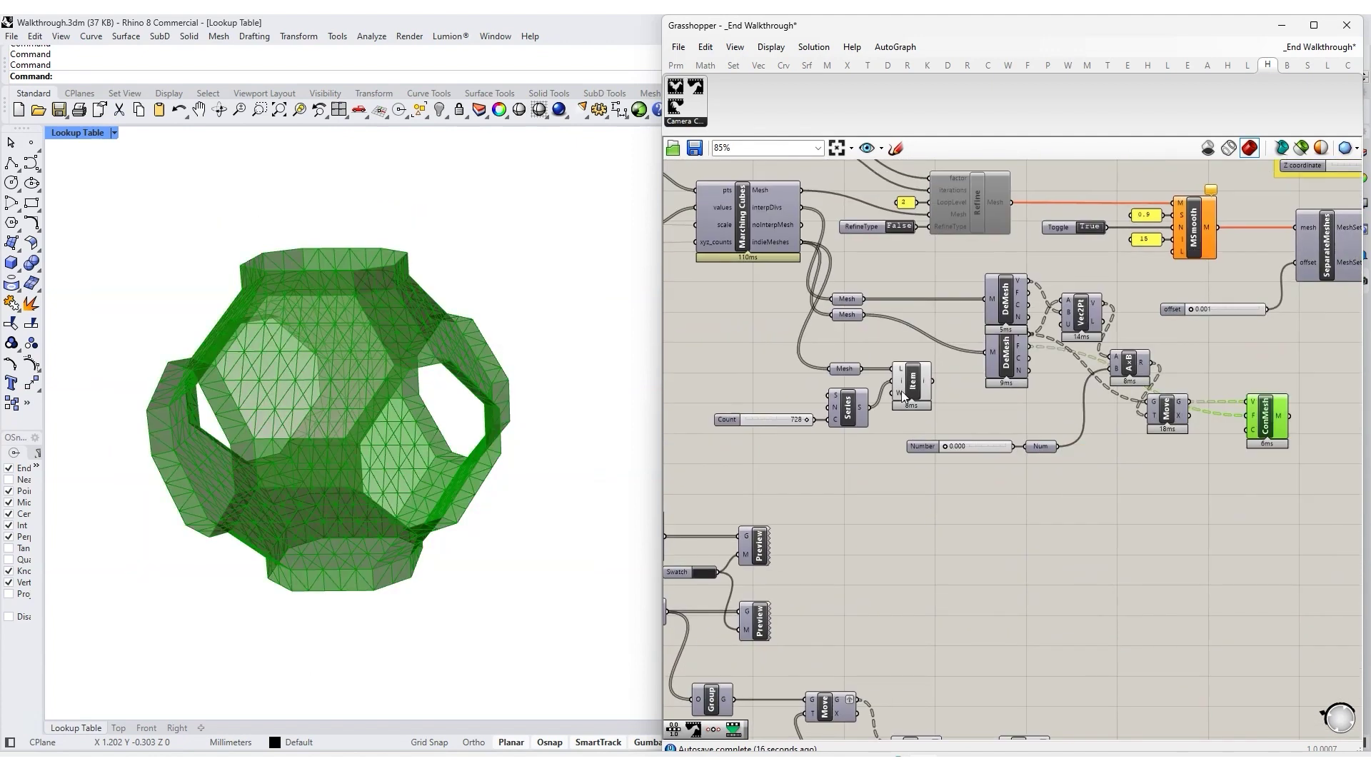
middle_click(913, 384)
click(959, 339)
click(771, 468)
Set the Number slider that drives the mesh vertex movement to 1.000
right_drag(588, 453, 400, 565)
scroll(950, 456, up, 3)
drag(942, 438, 1057, 438)
right_drag(564, 568, 530, 608)
scroll(829, 589, down, 3)
Hide the ConMesh preview and enable the Refine component
middle_click(1195, 480)
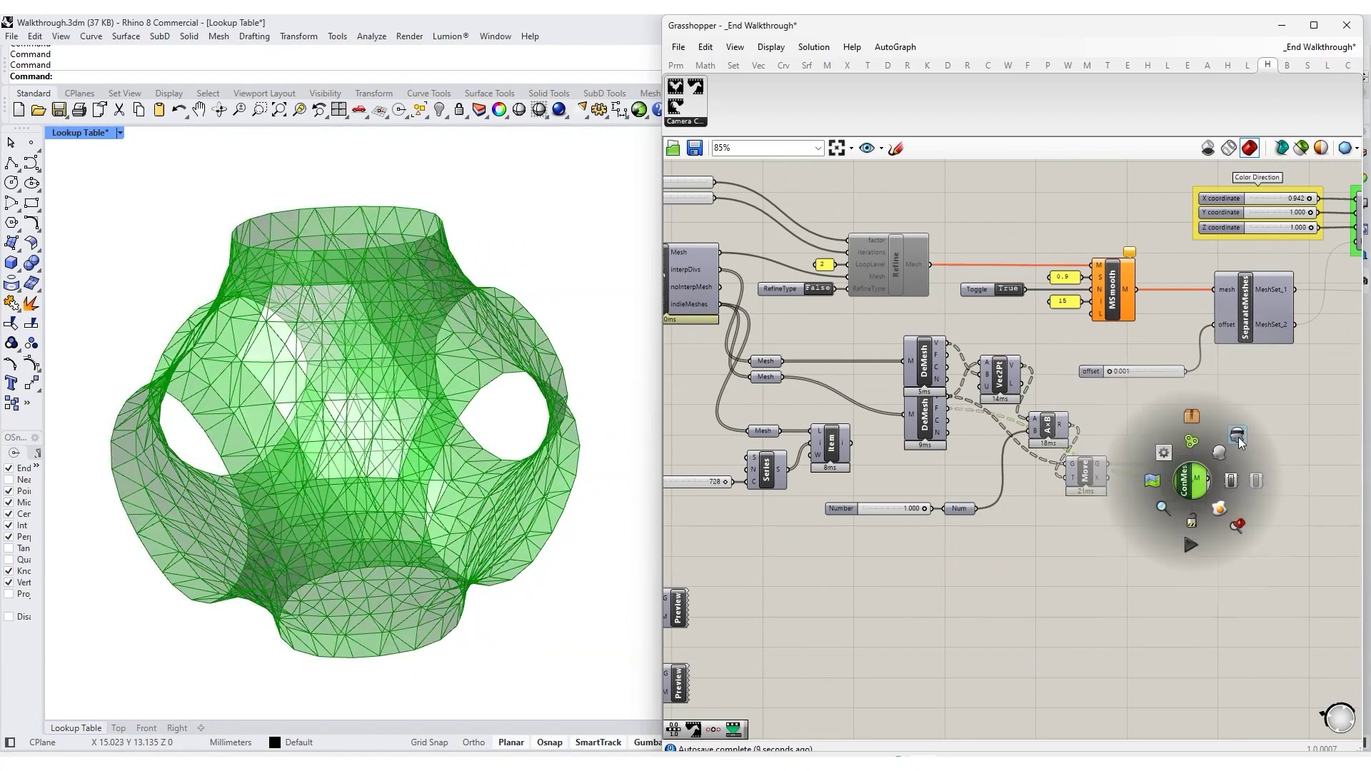
click(1165, 451)
middle_click(888, 265)
click(929, 261)
right_drag(485, 357, 459, 276)
scroll(459, 541, down, 4)
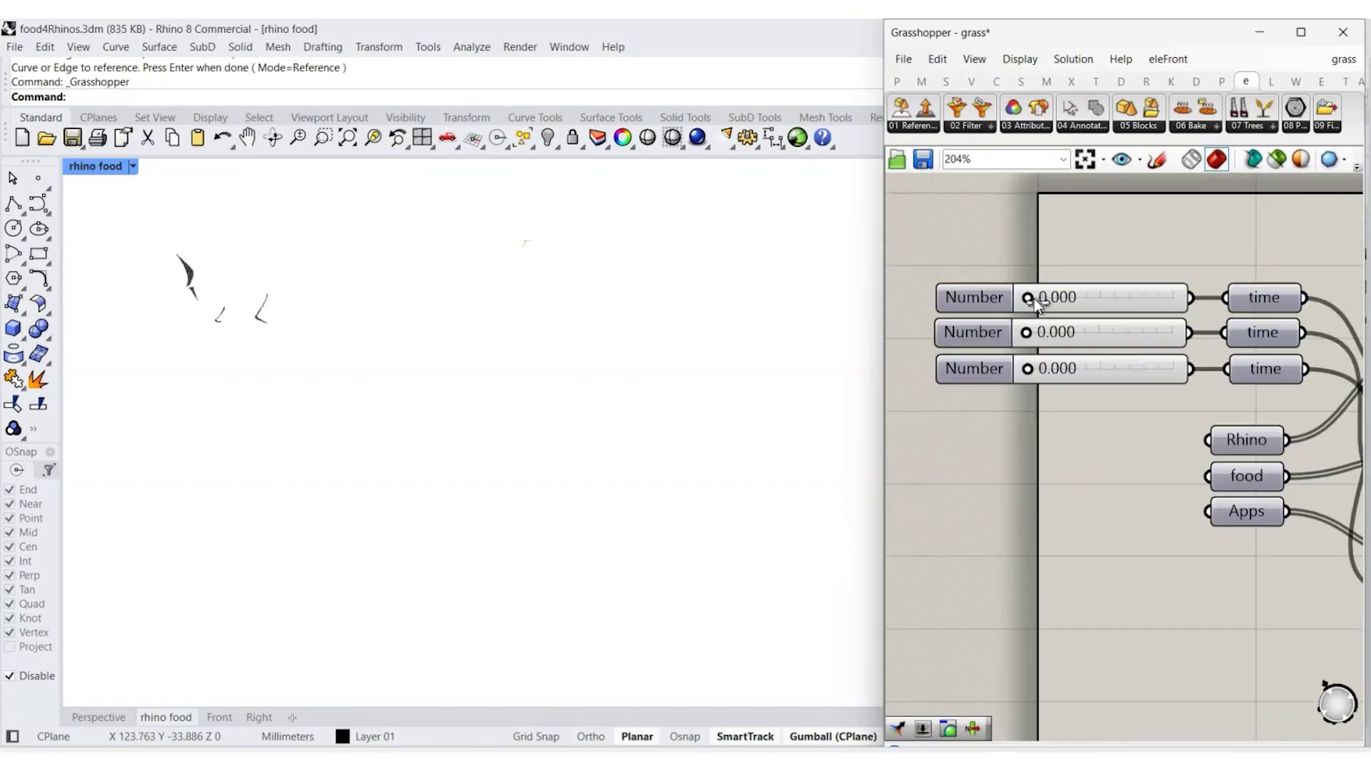
Raise the first Number slider feeding time to 1.000 and the second one to its upper limit
drag(1028, 297, 1174, 297)
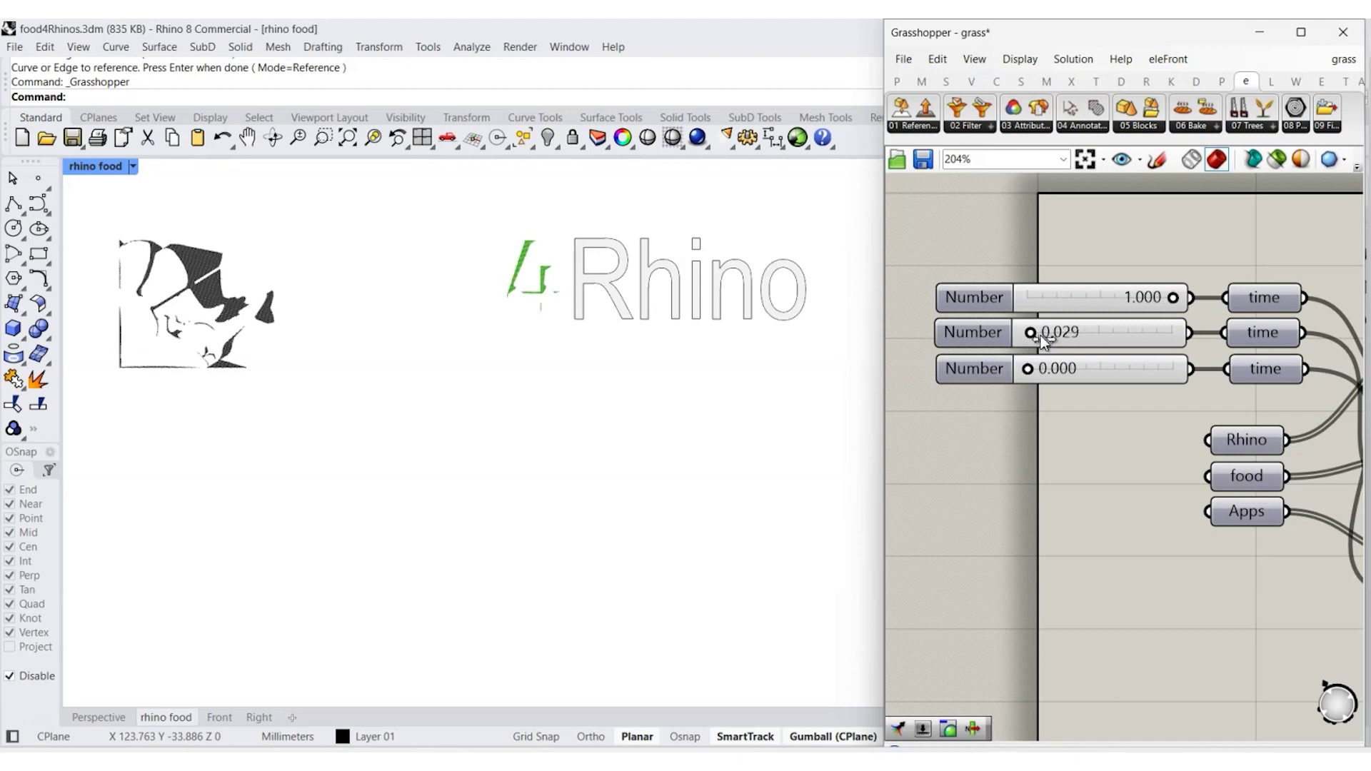
drag(1034, 333, 1172, 332)
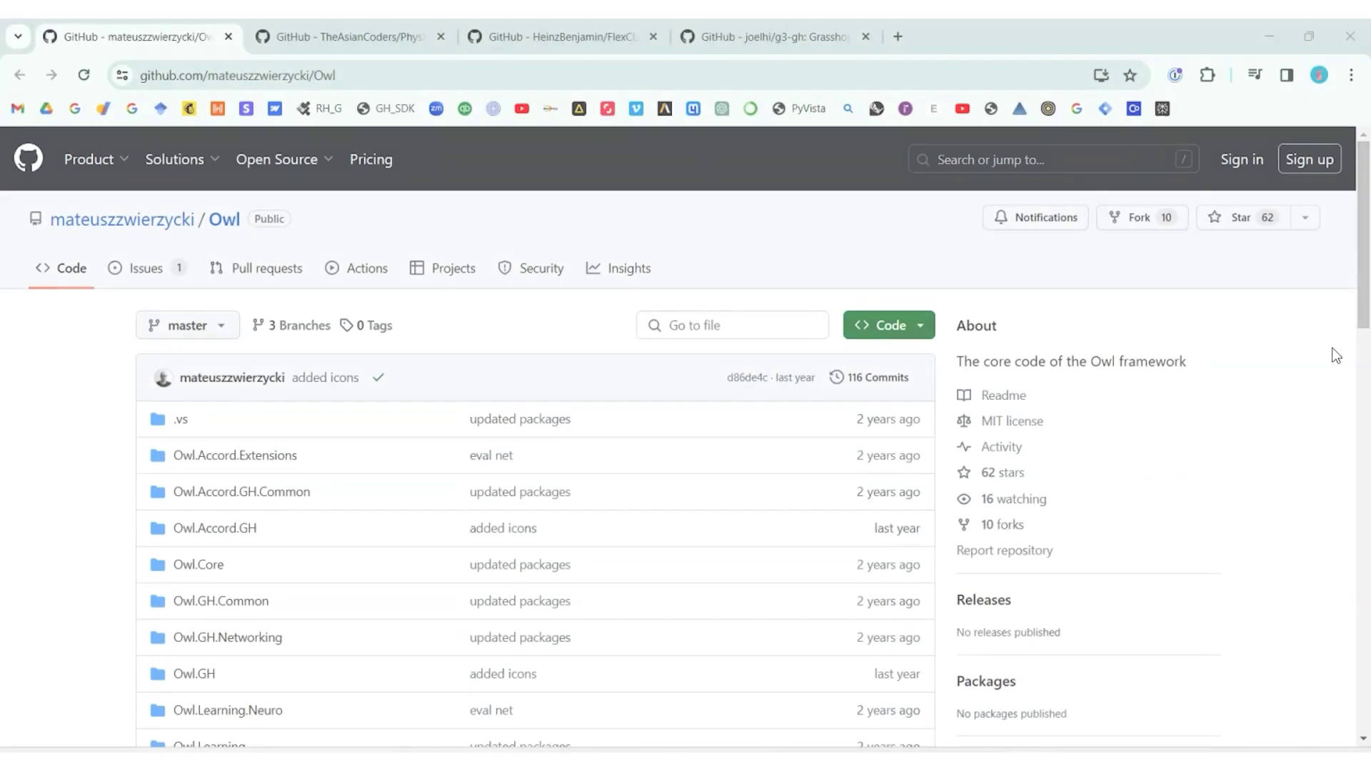
Switch to the browser and look through the Owl repository and the other open plugin repositories on GitHub
drag(1364, 325, 1361, 716)
click(361, 38)
drag(1363, 259, 1361, 667)
click(563, 37)
scroll(1240, 555, down, 20)
key(ctrl+Tab)
drag(1364, 177, 1368, 285)
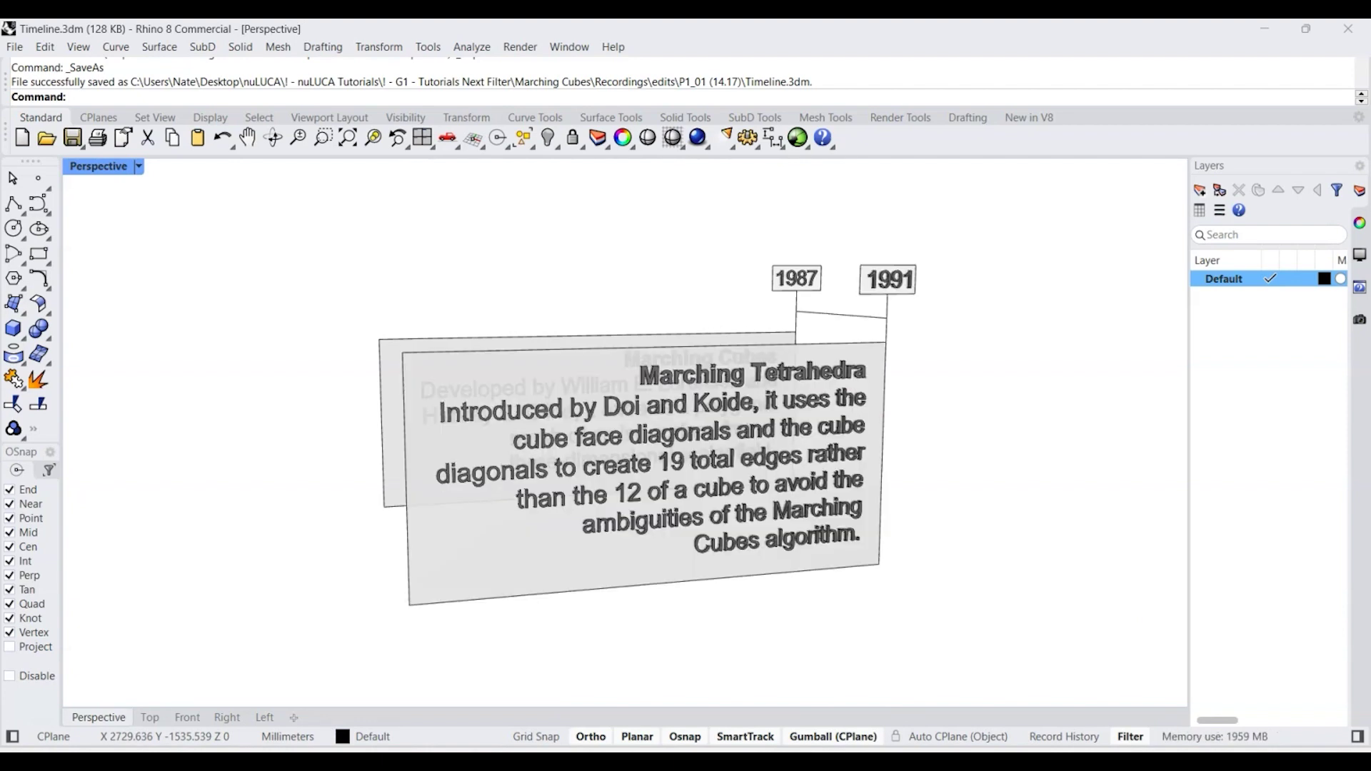
Examine the Marching Cubes timeline cards up to 2008 in the Perspective view and in the Front view
right_drag(1078, 578, 761, 580)
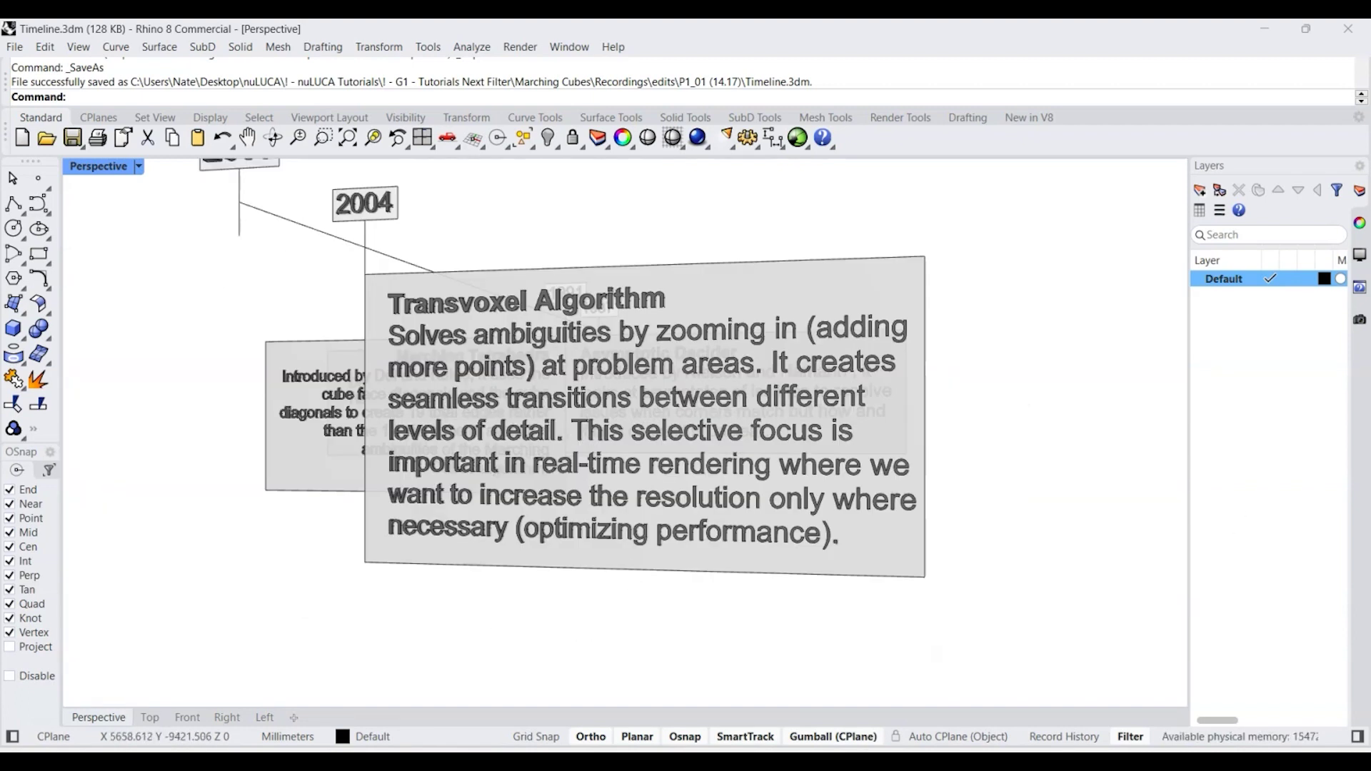
scroll(592, 587, down, 3)
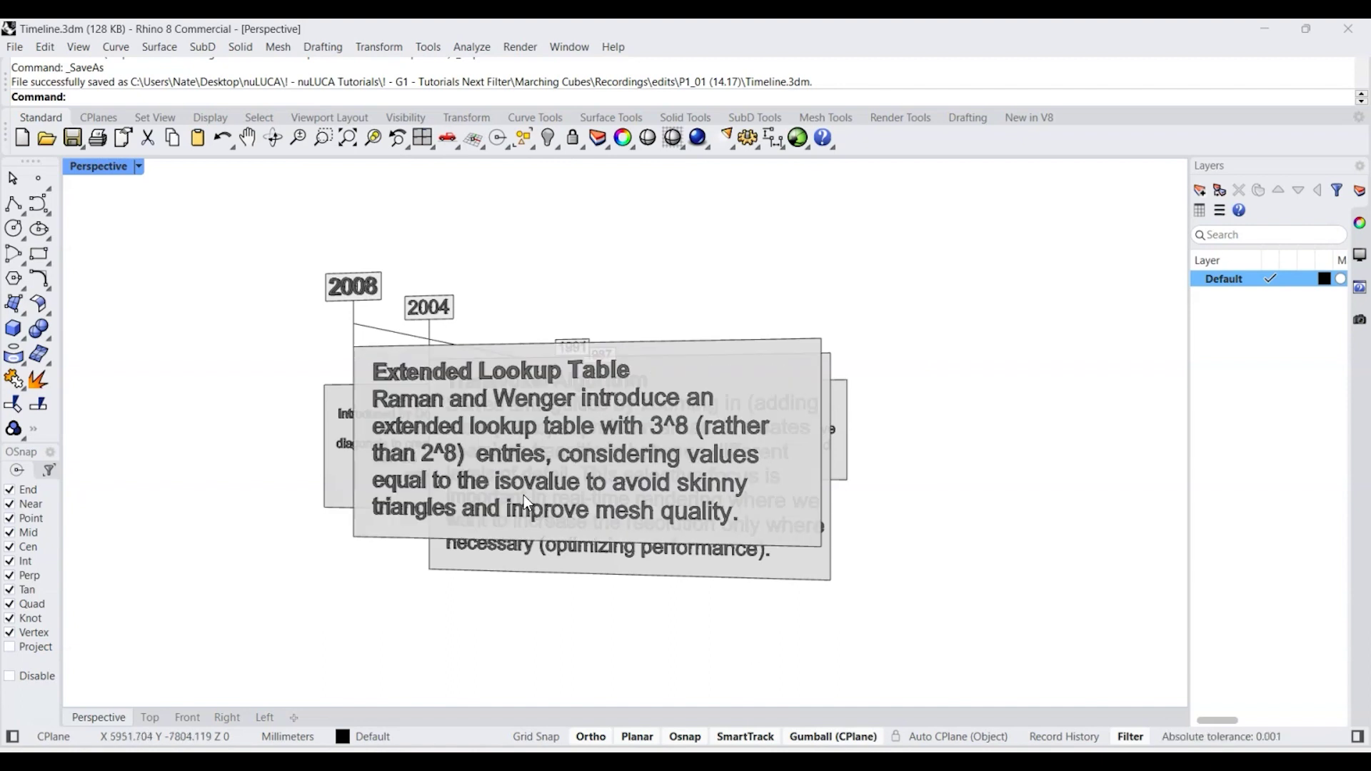
scroll(530, 498, up, 3)
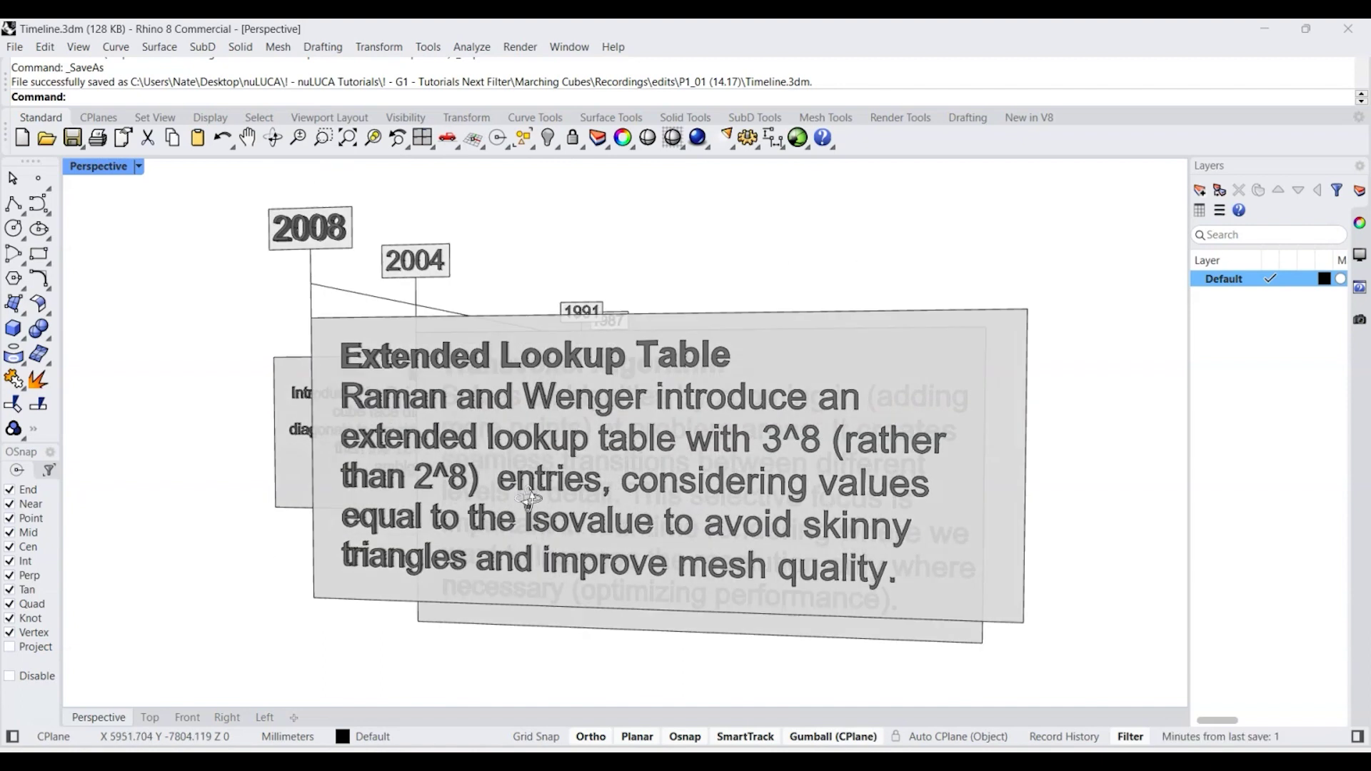
click(191, 716)
scroll(279, 528, down, 2)
right_drag(1012, 658, 947, 637)
scroll(936, 647, up, 2)
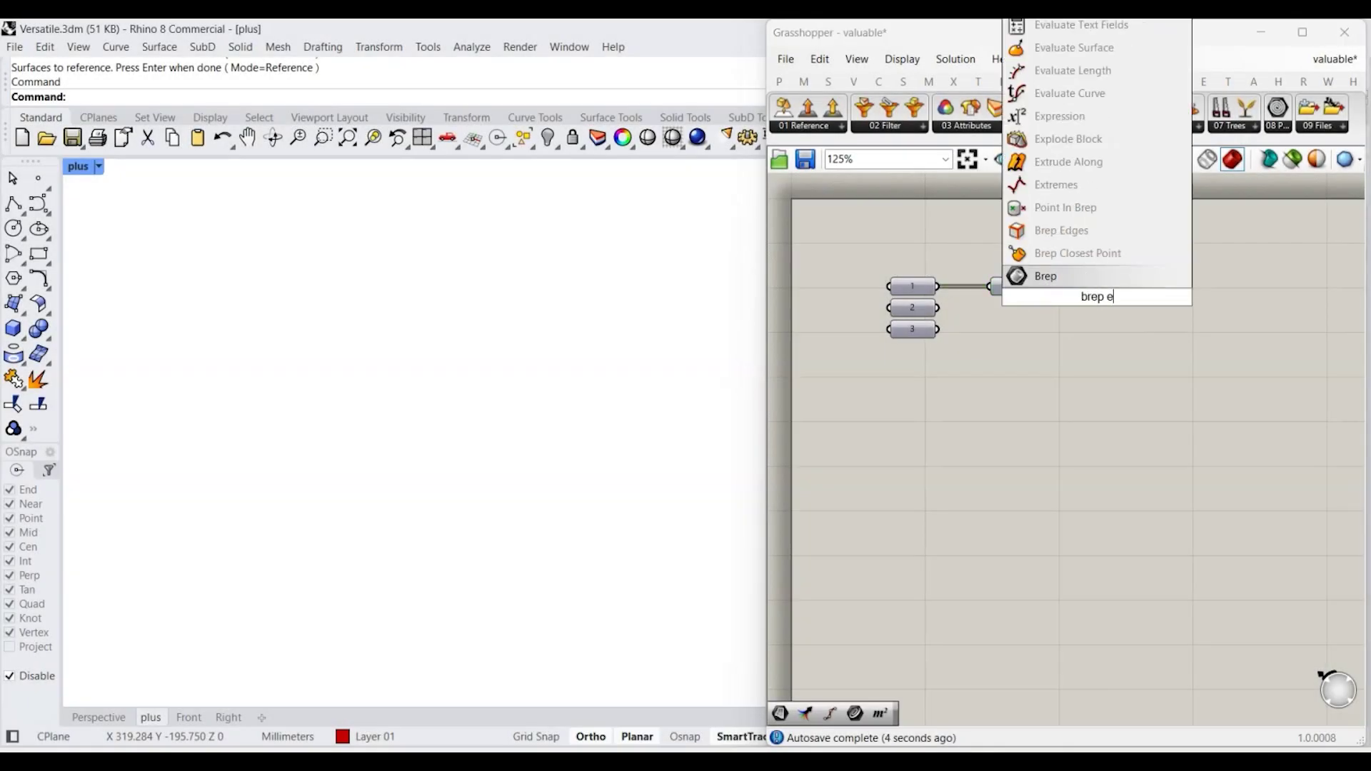
Add a Brep Edges component for the first surface parameter and wire it to the component that follows
drag(1121, 268, 1167, 265)
double_click(1150, 292)
text(500)
scroll(1214, 288, up, 3)
double_click(1241, 343)
double_click(1223, 330)
drag(1140, 310, 1202, 322)
Add a deconstruct component after the edge components and connect it to the chain
right_drag(1214, 442, 984, 484)
double_click(1084, 396)
drag(1017, 326, 1059, 334)
double_click(1211, 424)
text(deconstruct)
double_click(1126, 431)
drag(1139, 411, 1175, 411)
right_drag(1271, 528, 1079, 557)
Add a Construct Point component and wire the averaged coordinates into its X and Y inputs
double_click(1121, 371)
text(construct)
double_click(1095, 352)
drag(1013, 330, 1037, 330)
double_click(1147, 287)
drag(1064, 464, 1263, 379)
Add an XY Plane at the constructed points, flatten its output, and connect it to a new Scale NU component
right_drag(1250, 486, 1007, 510)
double_click(1199, 425)
drag(1109, 404, 1171, 422)
right_drag(1200, 500, 1105, 532)
right_click(1101, 434)
click(1154, 500)
double_click(1209, 430)
drag(1223, 434, 1216, 431)
drag(1132, 437, 1180, 405)
Add Number parameters named time for the Scale NU Y factor and feed them from a Number slider
double_click(1053, 381)
text(numb)
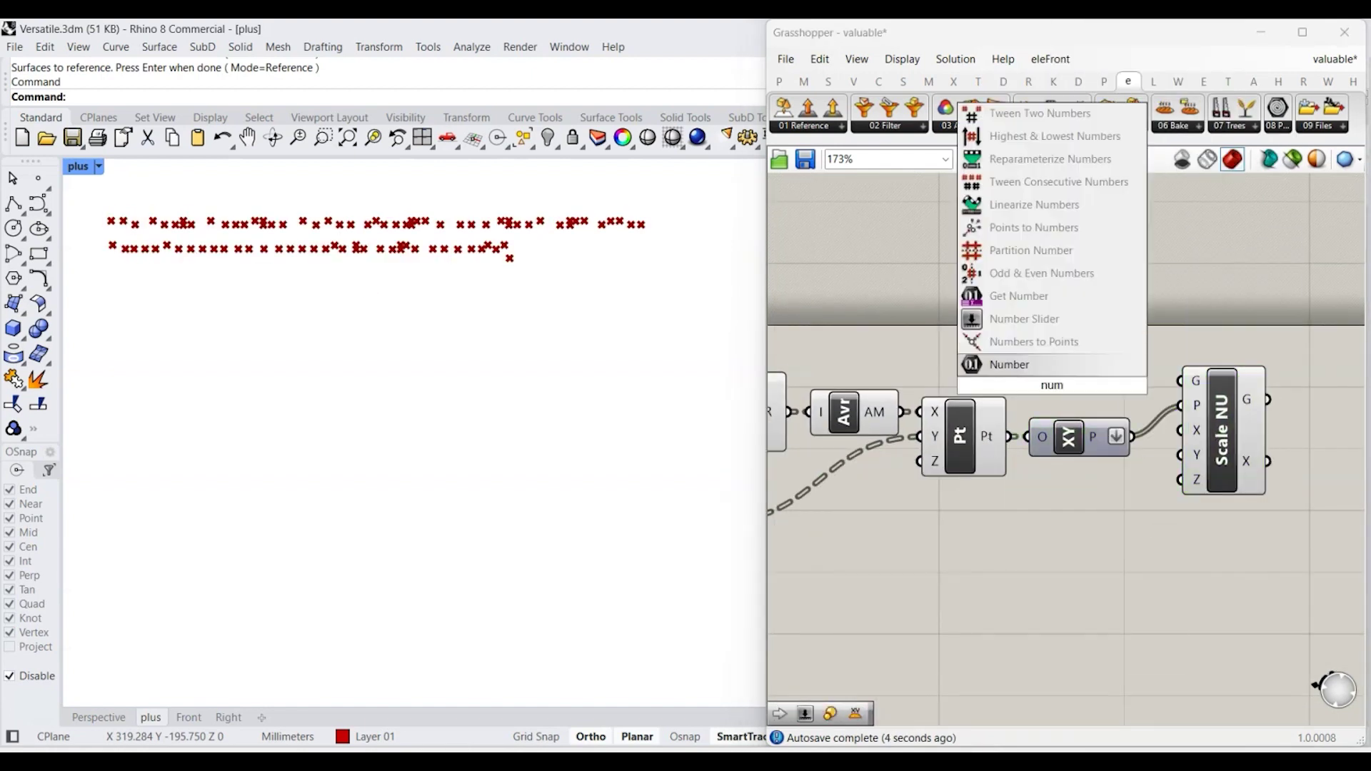
drag(1124, 267, 1062, 327)
right_click(1084, 326)
double_click(967, 263)
click(1077, 266)
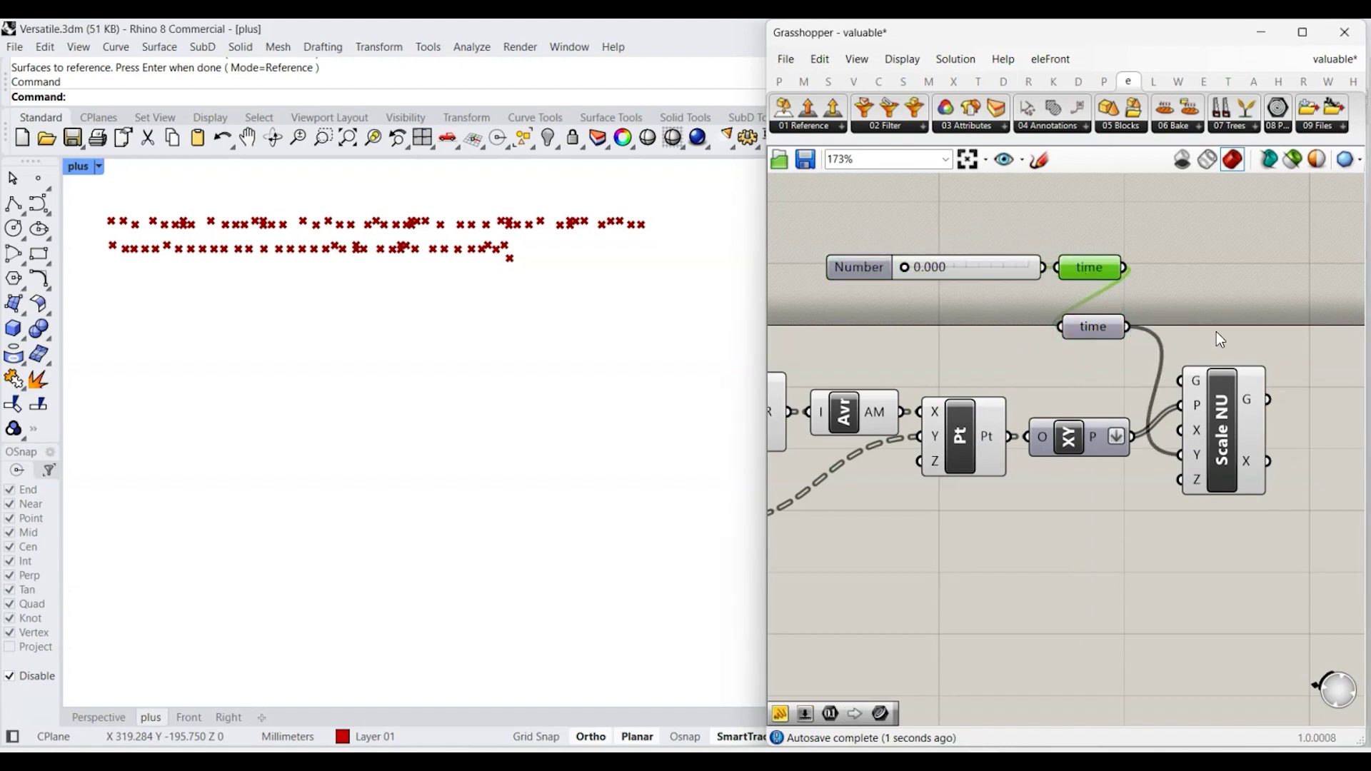
Complete the geometry connections of the Scale NU component and place its remaining component
scroll(1003, 232, down, 5)
scroll(930, 437, up, 4)
scroll(930, 437, down, 6)
drag(960, 457, 1184, 457)
scroll(1178, 407, up, 6)
drag(1137, 414, 1184, 411)
scroll(1000, 428, down, 3)
double_click(1089, 437)
scroll(1087, 435, down, 4)
Combine the scaling components into one cluster with time and Srf inputs
drag(1246, 487, 841, 400)
middle_click(936, 431)
click(966, 395)
scroll(987, 440, up, 6)
Add a custom Preview component with a black Swatch and connect the cluster's G output to it
double_click(1193, 418)
click(1137, 511)
drag(1046, 419, 1172, 419)
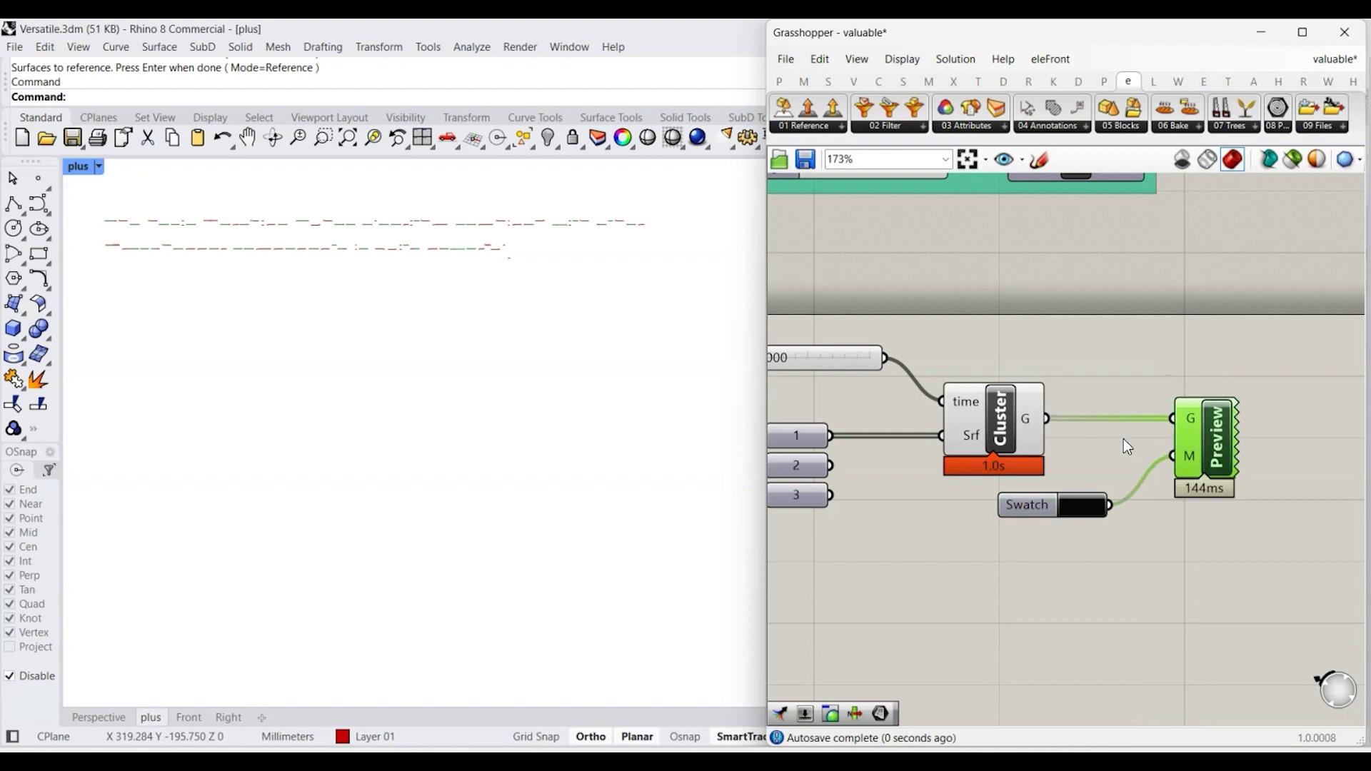
Add a List Length component on surface parameter 1 with a faint input wire, and connect it to the Row Your Boat counters input
scroll(1129, 450, down, 6)
scroll(992, 505, up, 4)
double_click(1102, 380)
drag(992, 545, 1074, 379)
right_click(1093, 384)
click(1025, 454)
drag(1044, 548, 1095, 216)
Connect the eased output to the cluster's time input and delete the slider that fed it
scroll(1040, 302, down, 1)
drag(1227, 345, 1080, 525)
click(905, 495)
key(Delete)
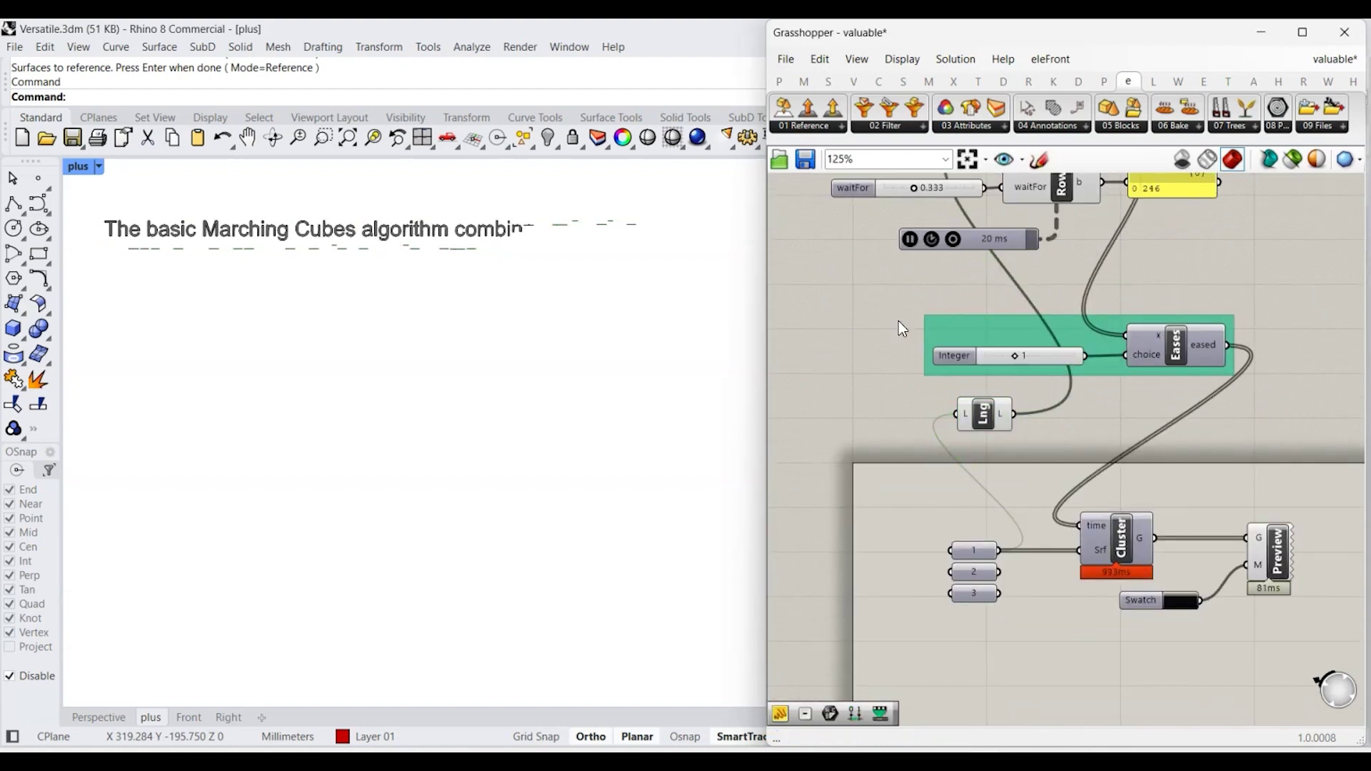
Duplicate the complete text animation setup, from Row Your Boat to Preview, beside the original
scroll(899, 320, down, 2)
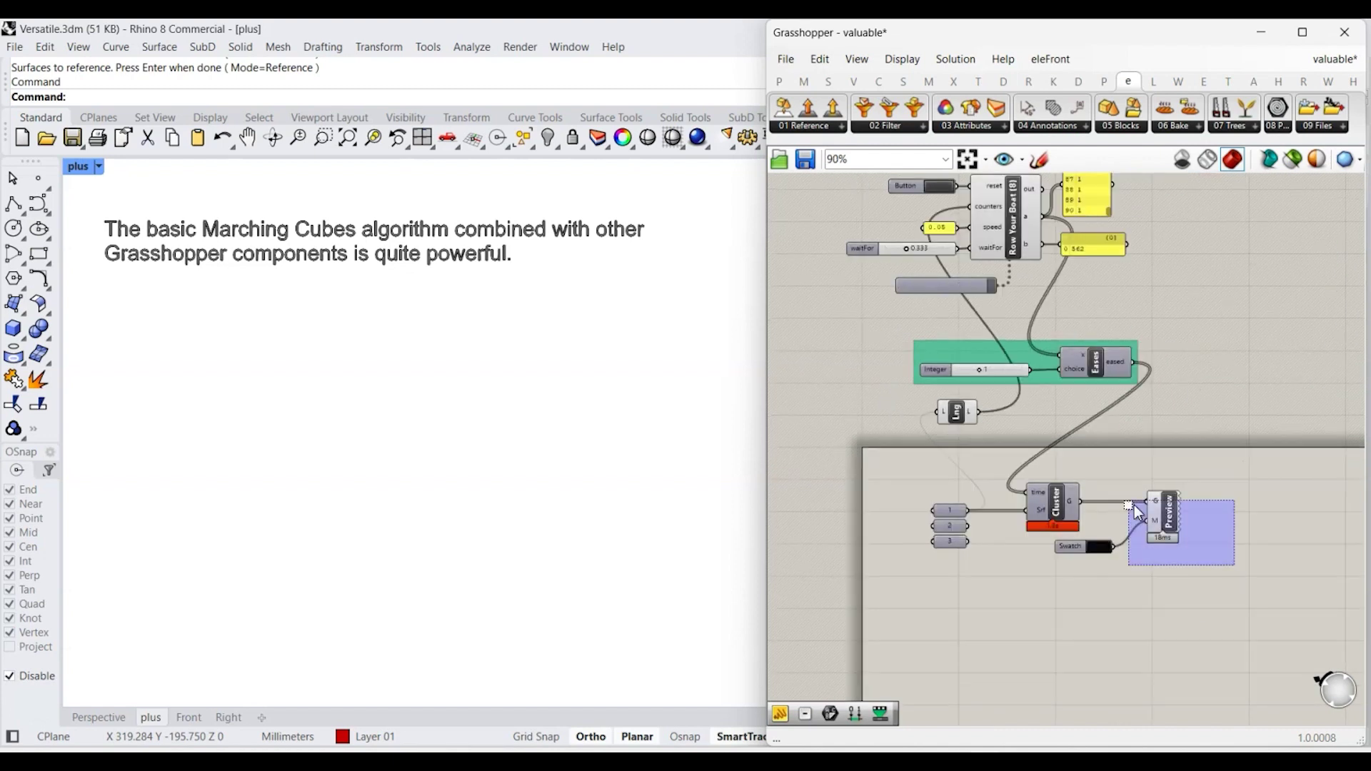
drag(1134, 504, 1064, 488)
scroll(1172, 435, down, 2)
shift+drag(1184, 435, 975, 241)
alt+drag(1049, 279, 1262, 334)
scroll(1151, 320, down, 2)
click(1234, 508)
Connect surface parameter 2 to the copied List Length and cluster, and start the copied timer
scroll(1207, 482, up, 4)
drag(923, 429, 1244, 395)
scroll(924, 437, down, 3)
scroll(934, 428, up, 2)
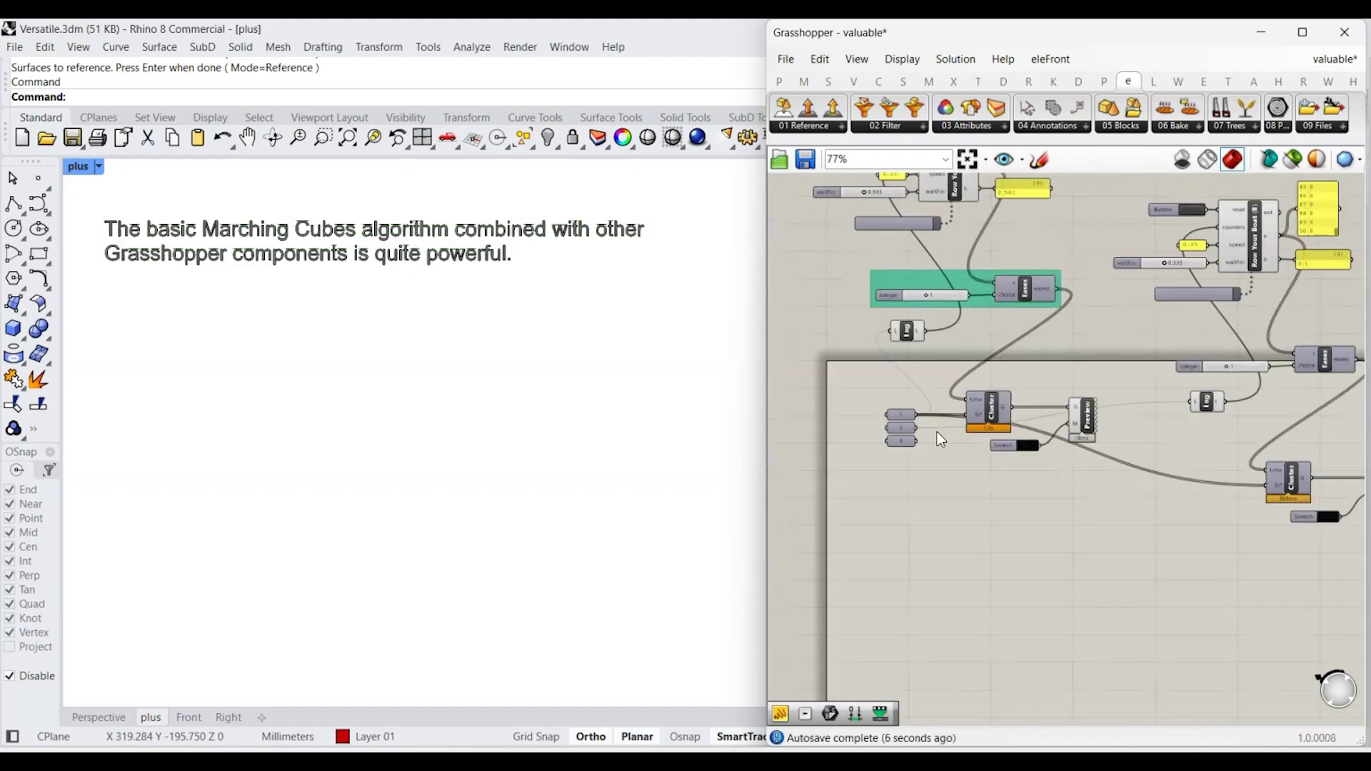
scroll(1311, 261, up, 2)
click(1123, 309)
scroll(1245, 366, down, 2)
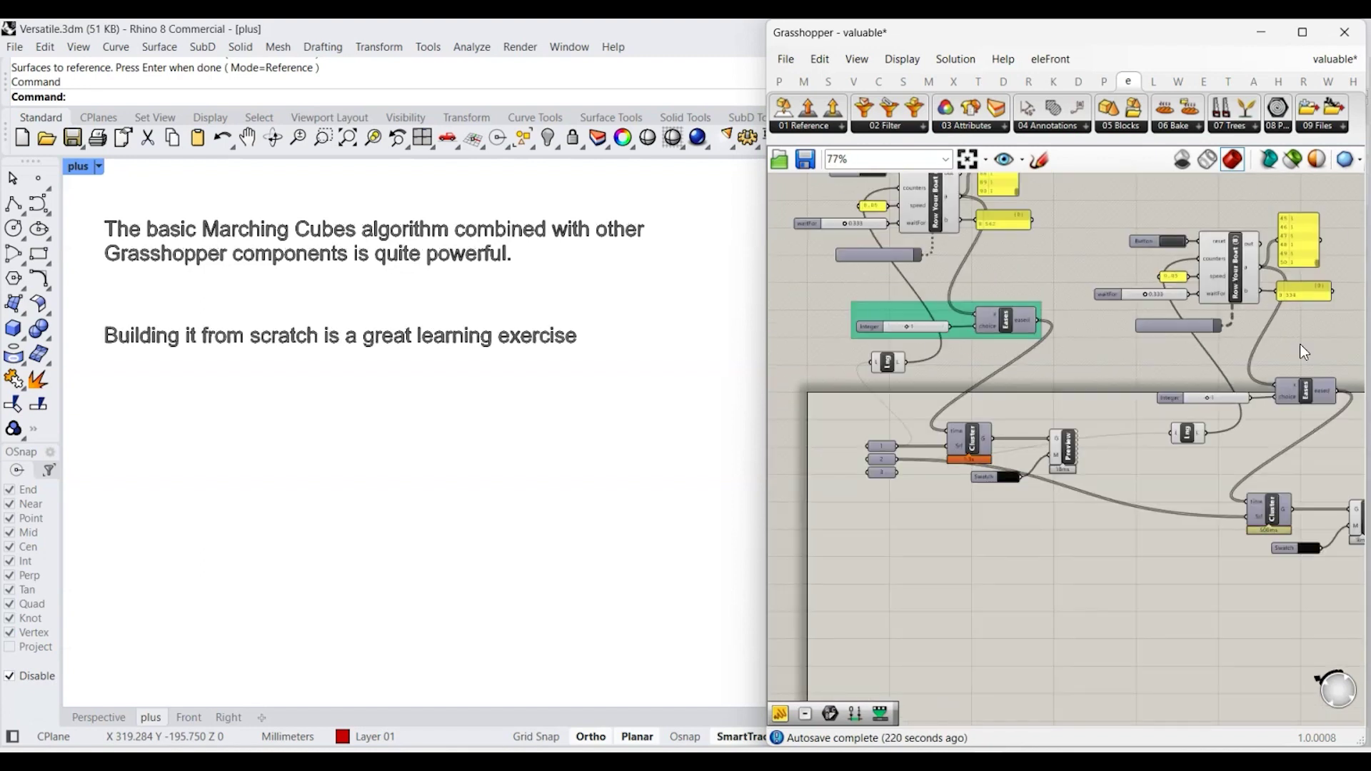
Pause the second setup's timer and duplicate that animation setup for a third text line
scroll(1215, 331, up, 2)
click(1107, 309)
scroll(1043, 347, down, 3)
drag(1251, 520, 1025, 247)
alt+drag(1258, 424, 1258, 424)
Connect surface parameter 3 to the third List Length and cluster, and stop its timer after the animation plays
scroll(1247, 427, up, 4)
scroll(907, 428, down, 2)
scroll(1070, 553, up, 3)
drag(789, 386, 1216, 500)
scroll(1224, 311, down, 2)
drag(784, 277, 816, 296)
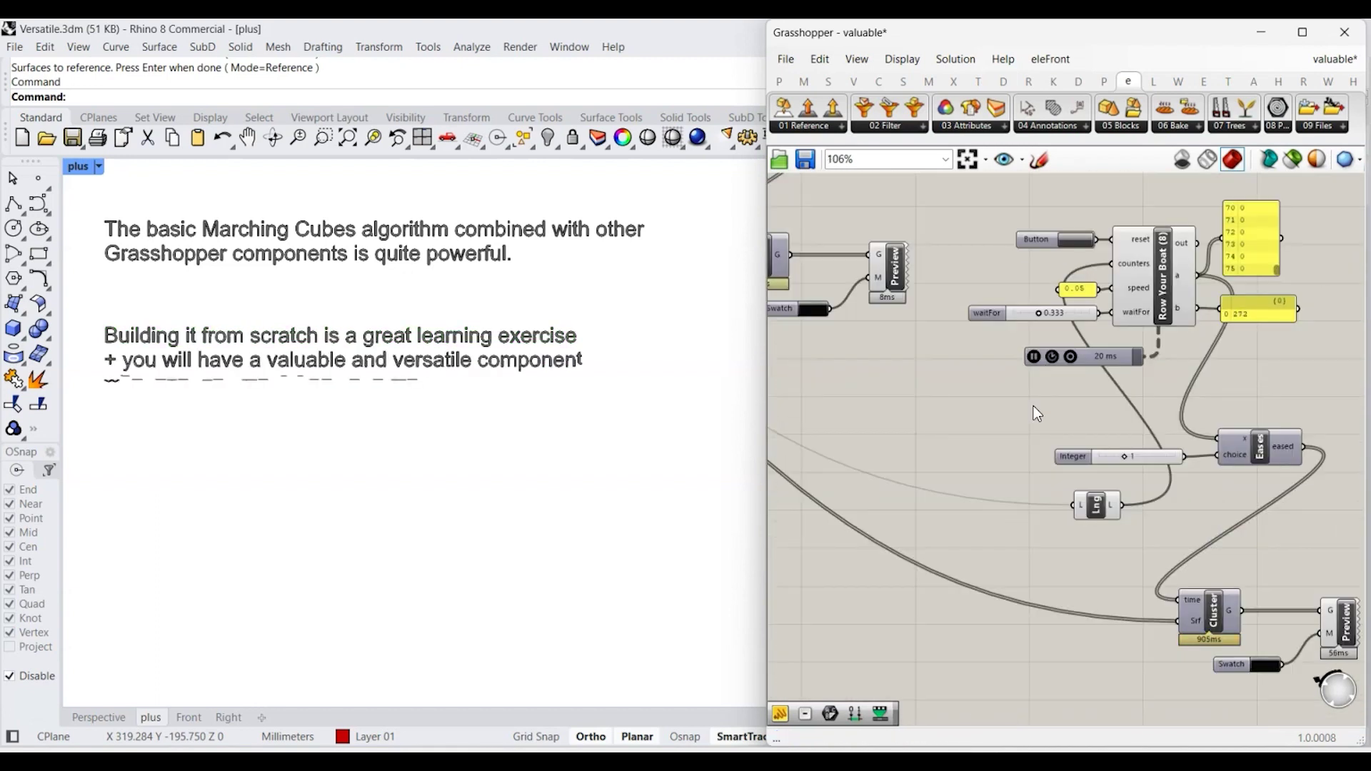
click(1034, 356)
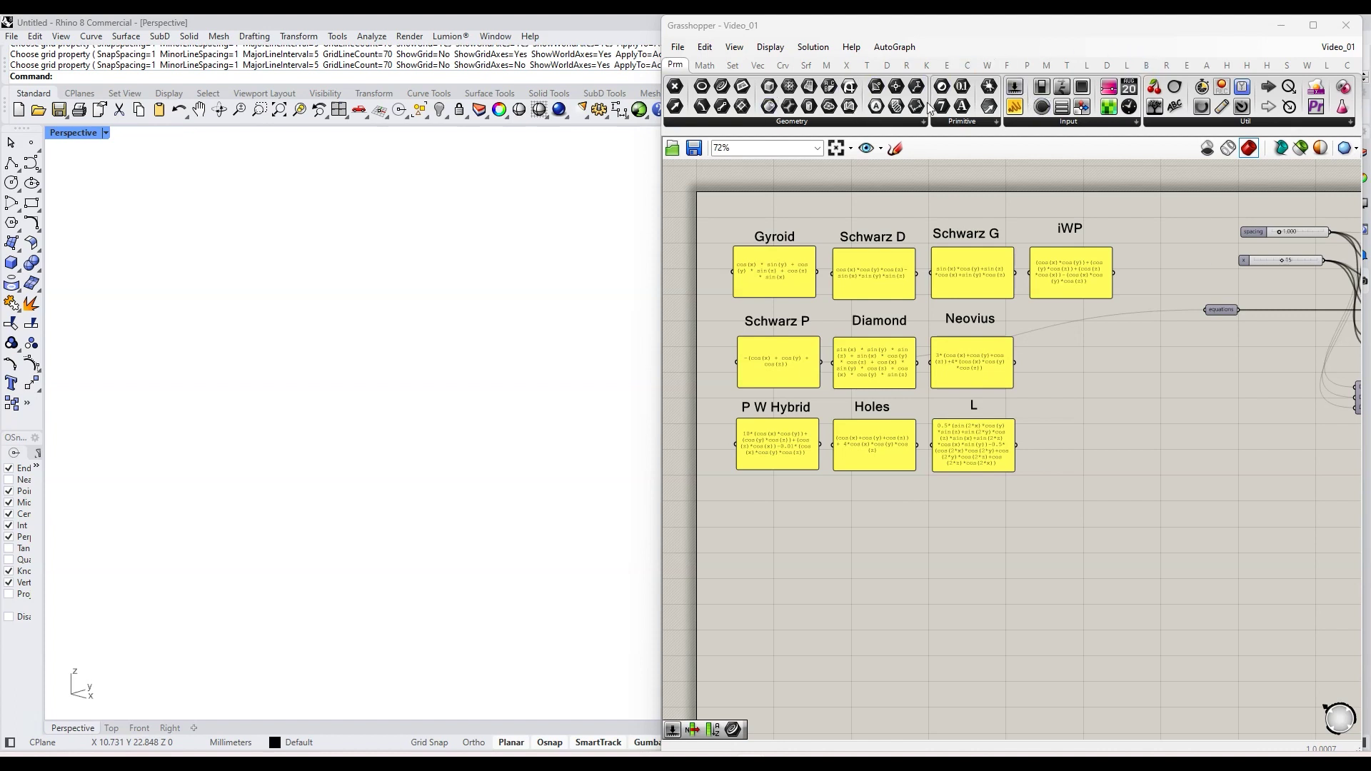
click(967, 66)
click(947, 66)
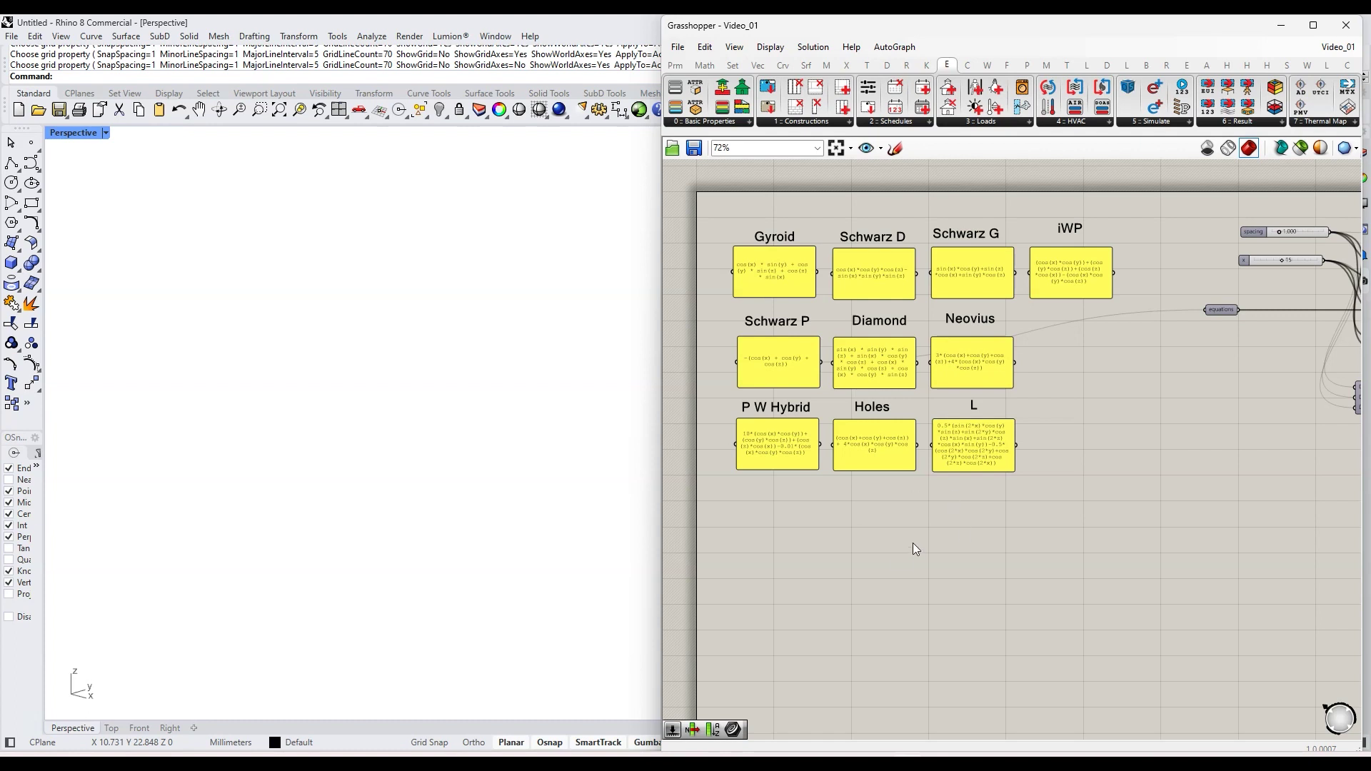
Turn on the preview of the Pt component so the point grid displays in the viewport
scroll(914, 543, down, 2)
scroll(1138, 503, up, 1)
right_drag(1137, 504, 1002, 533)
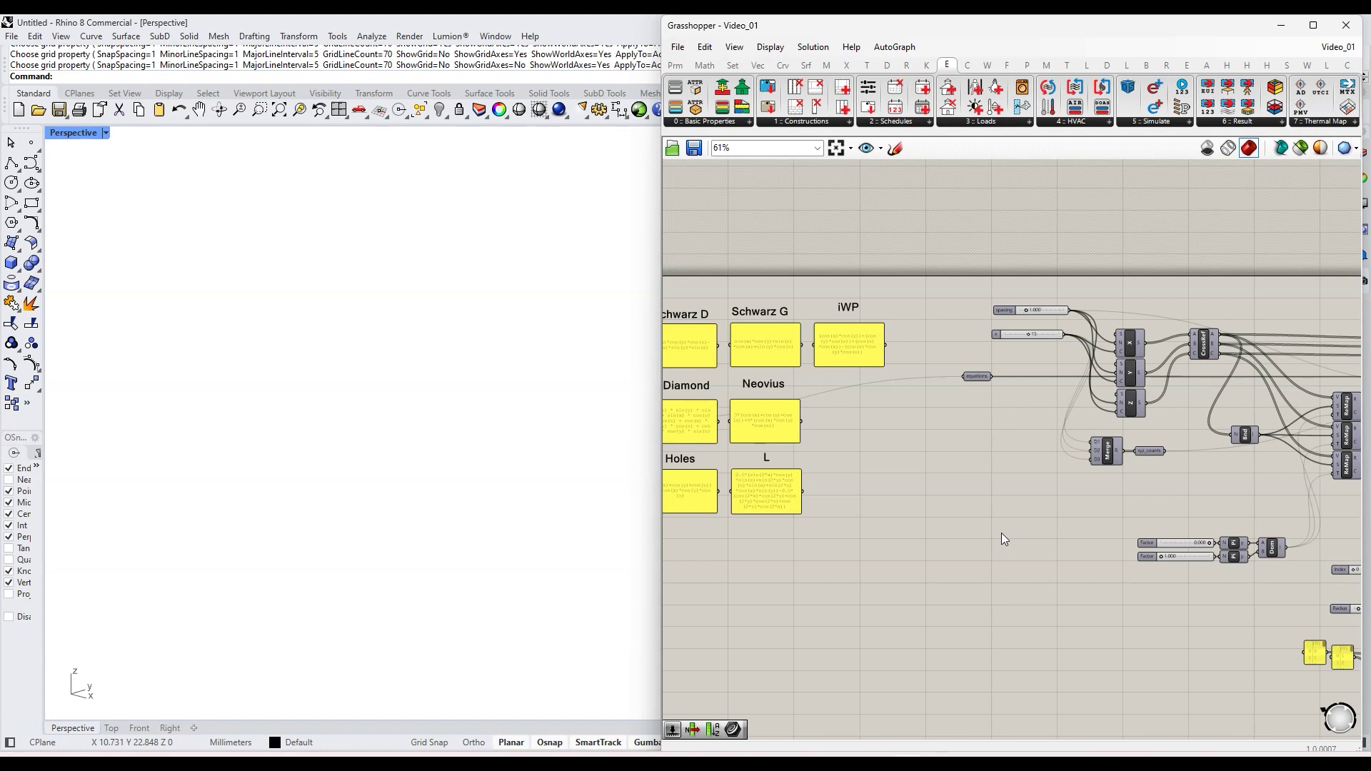
scroll(1001, 533, down, 3)
scroll(1235, 472, up, 5)
middle_click(1145, 396)
click(1142, 311)
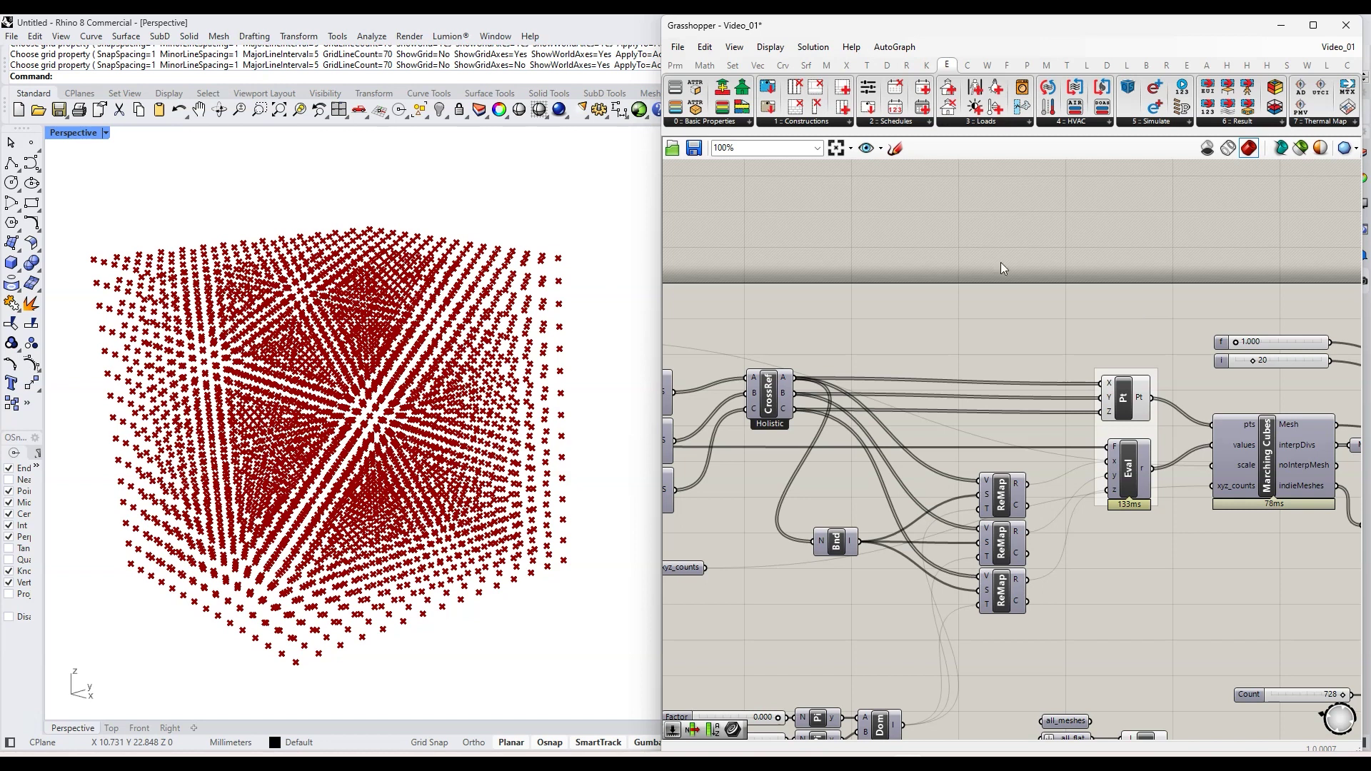
scroll(846, 370, down, 2)
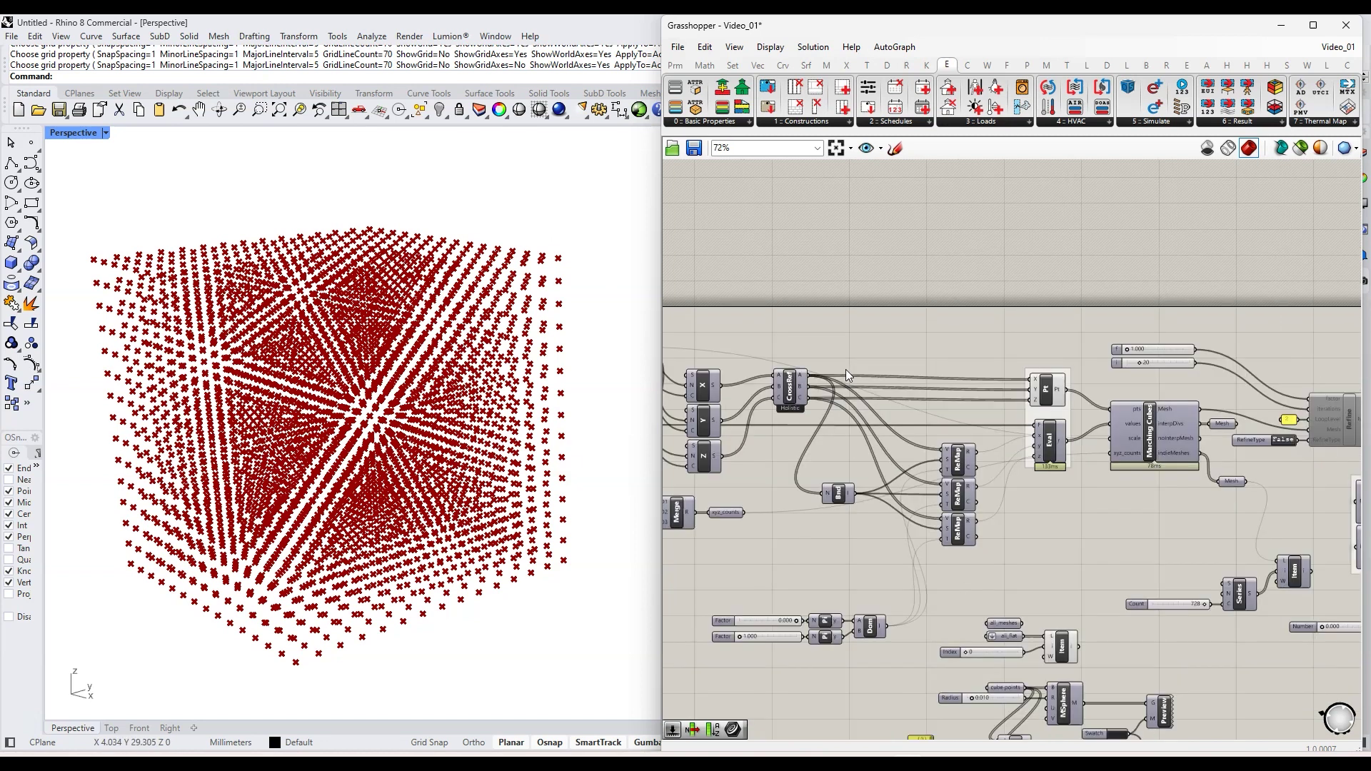
scroll(1172, 257, up, 3)
double_click(1158, 248)
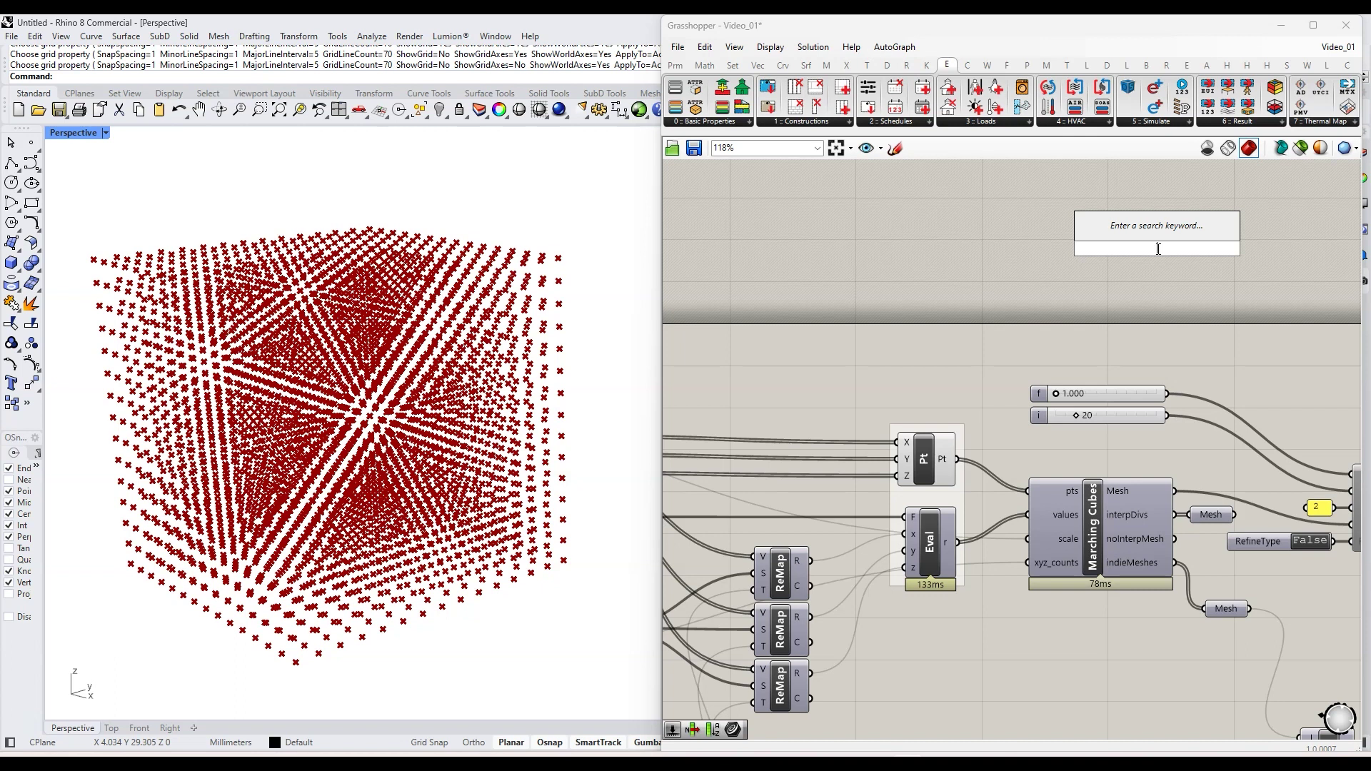
text(dot)
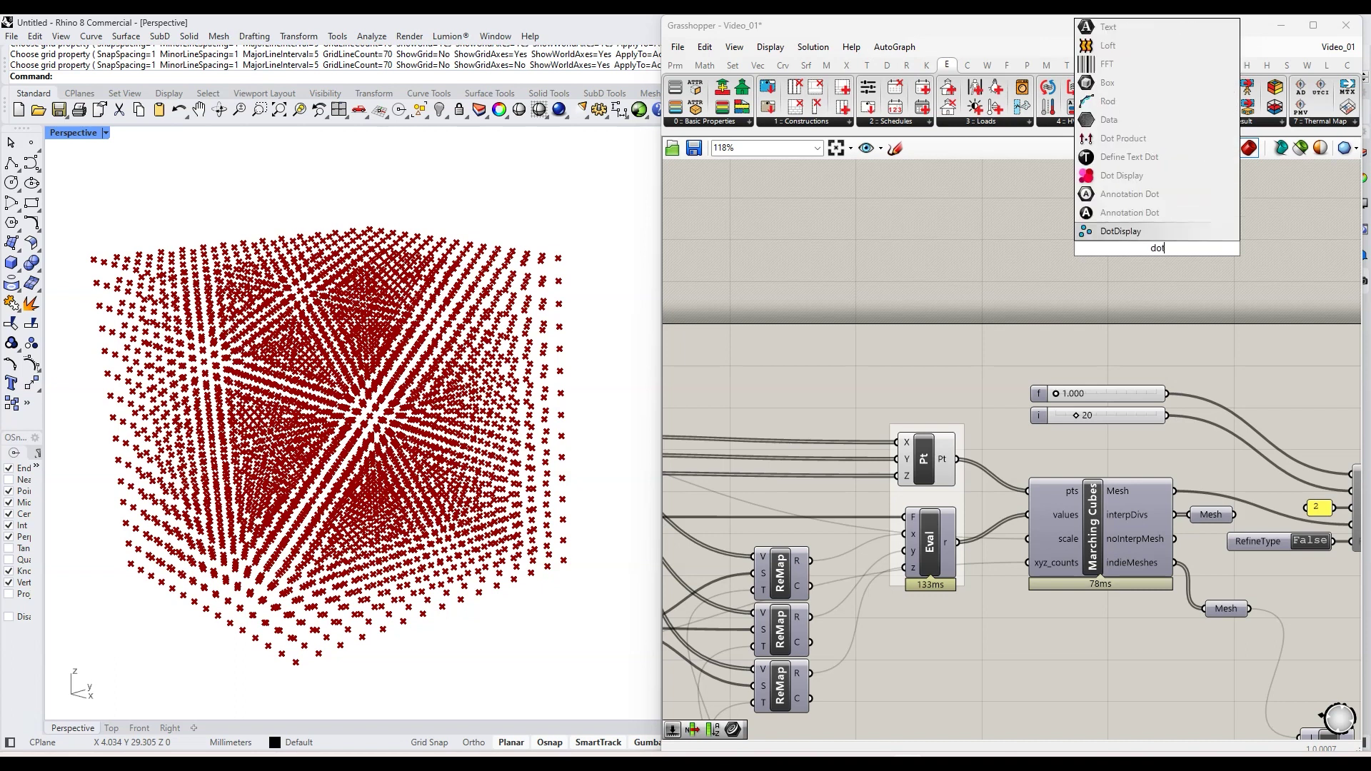
key(Return)
click(1151, 246)
key(Delete)
Add a Dots display component above the Marching Cubes component and connect a new decimal number slider to its size input
double_click(1147, 251)
text(dot)
click(1096, 180)
double_click(1071, 240)
text(0.001<)
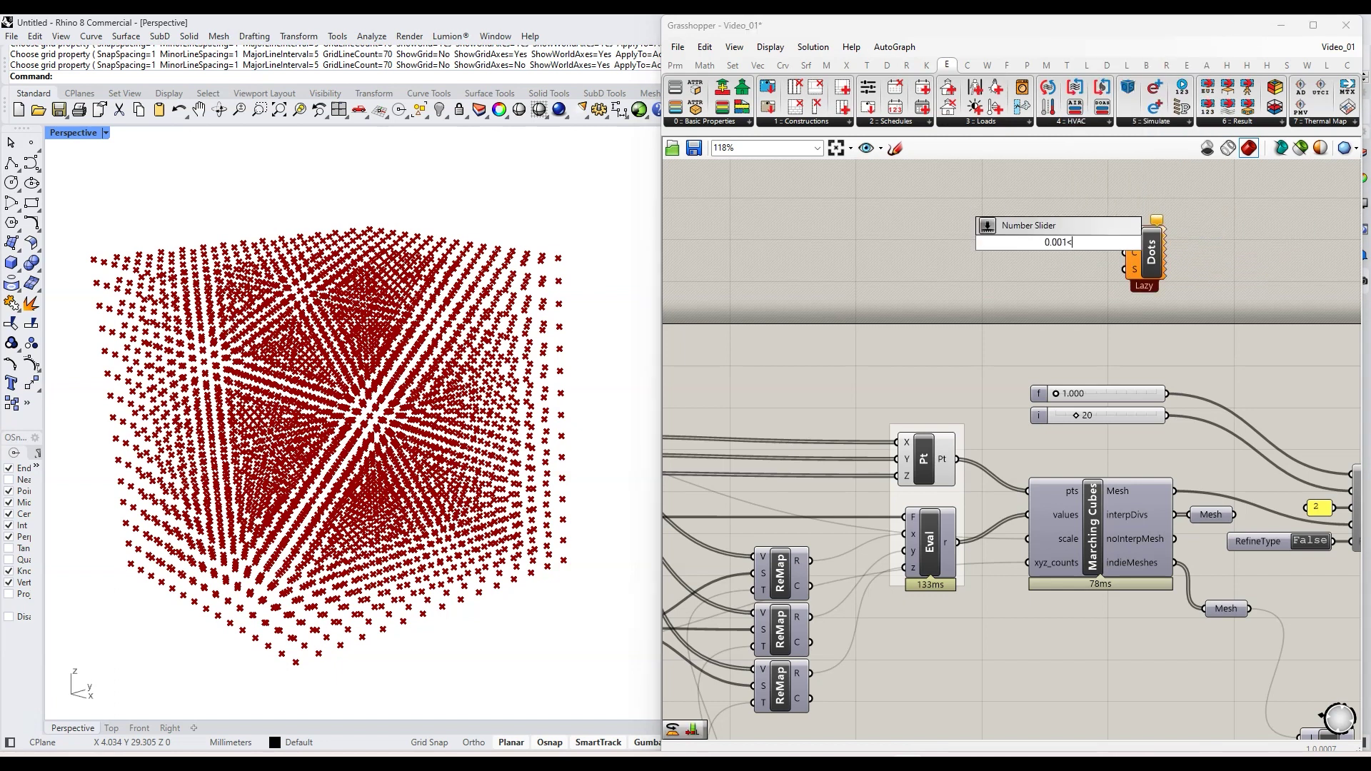
key(Return)
drag(1010, 245, 1026, 273)
drag(1092, 275, 1149, 267)
Connect the Pt output to the Dots component's point input and turn off the Pt component's preview
drag(959, 460, 1132, 240)
middle_click(919, 453)
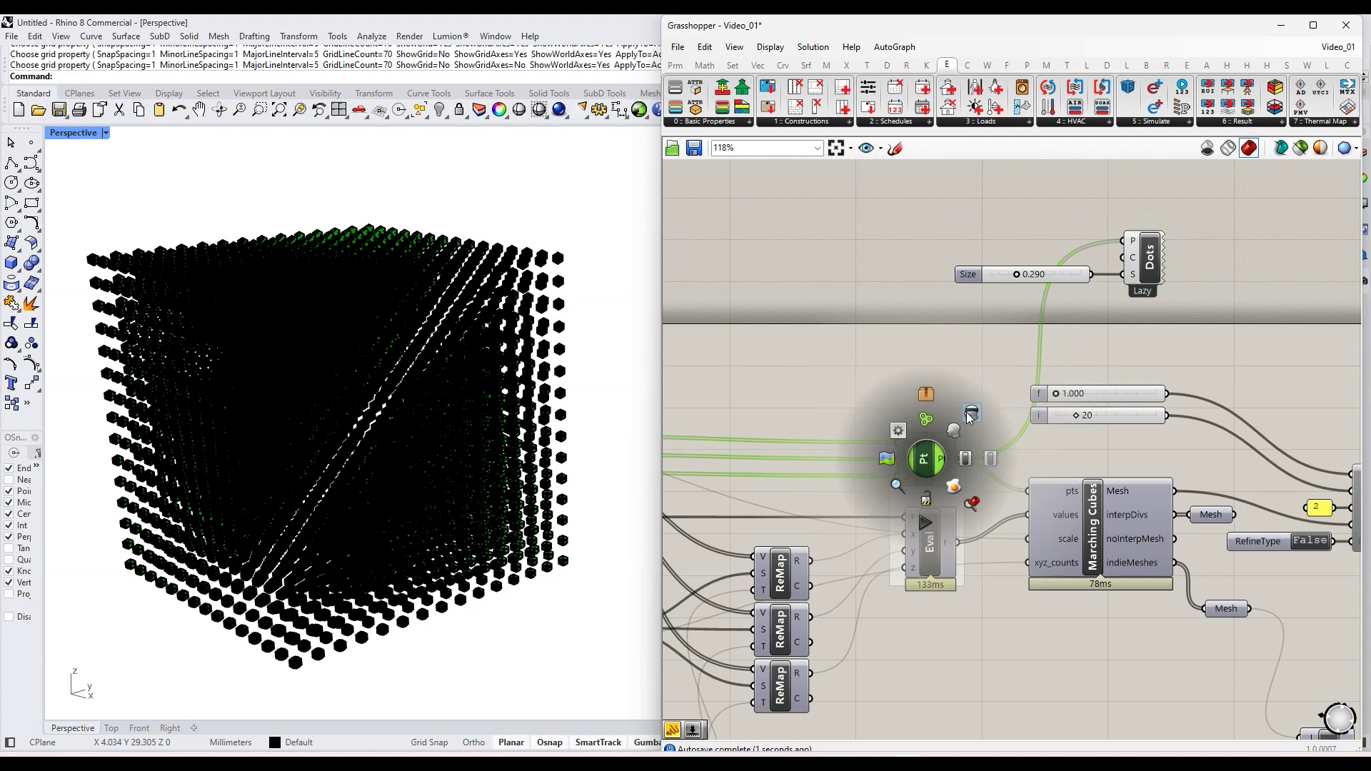
click(967, 453)
Set the Dots component's Size slider to 0.163
scroll(1022, 279, up, 3)
drag(1025, 275, 929, 209)
scroll(932, 209, down, 3)
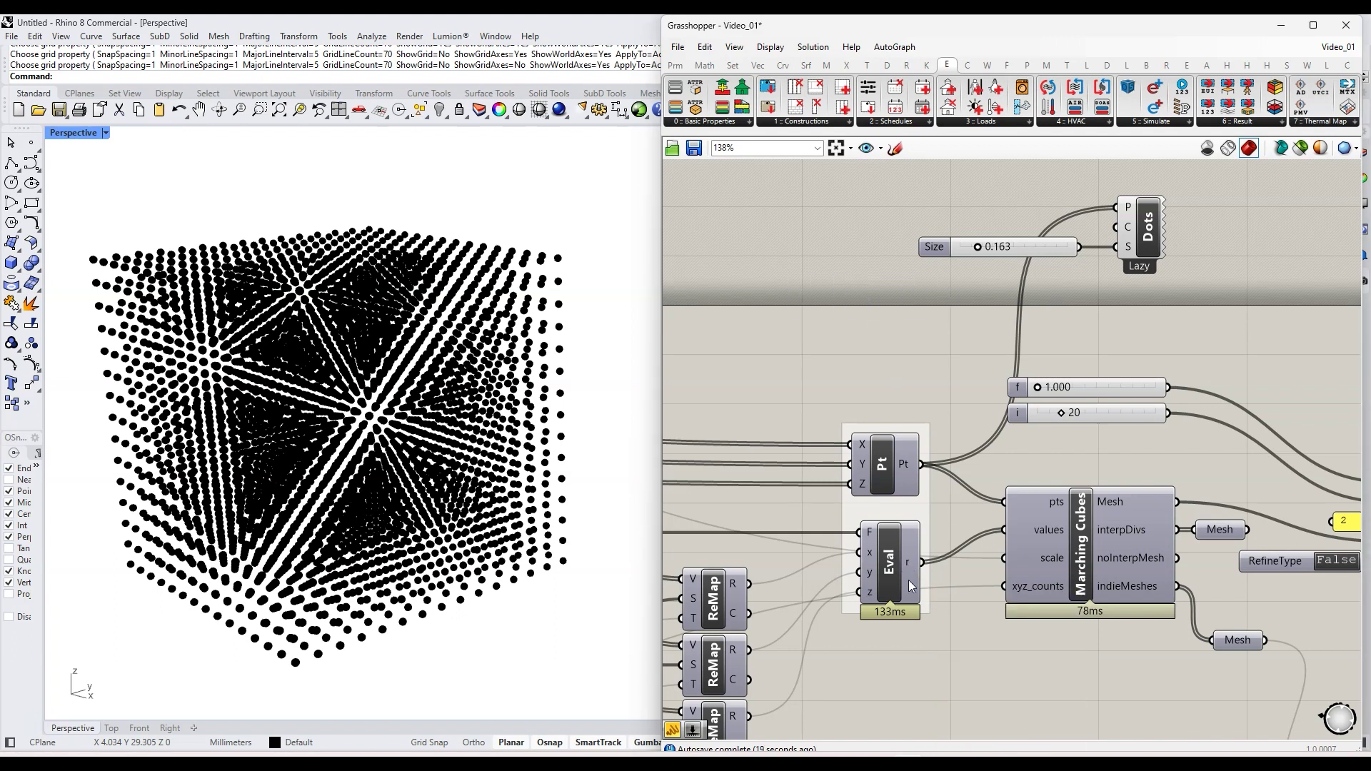
Add a Smaller Than component above the Pt and Eval components
click(890, 561)
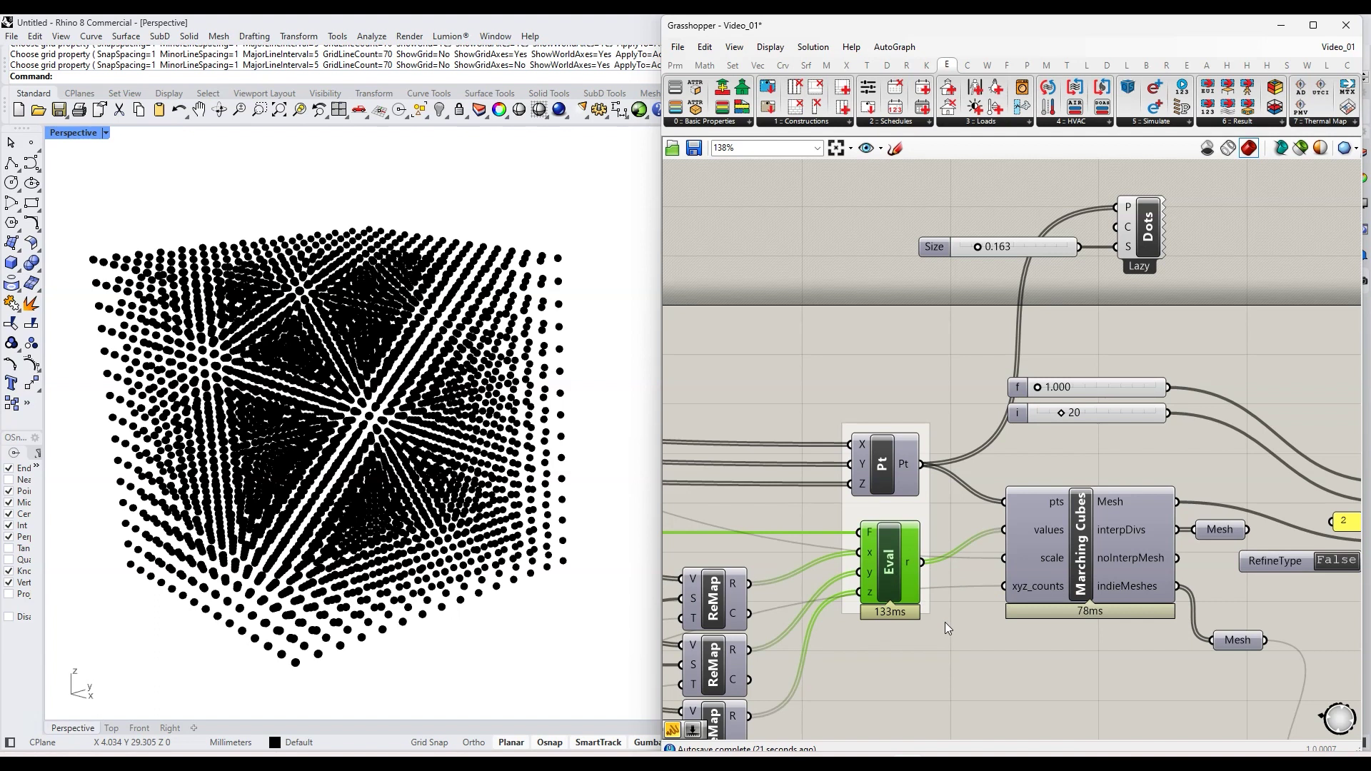
mouse_move(912, 561)
double_click(844, 362)
text(smal)
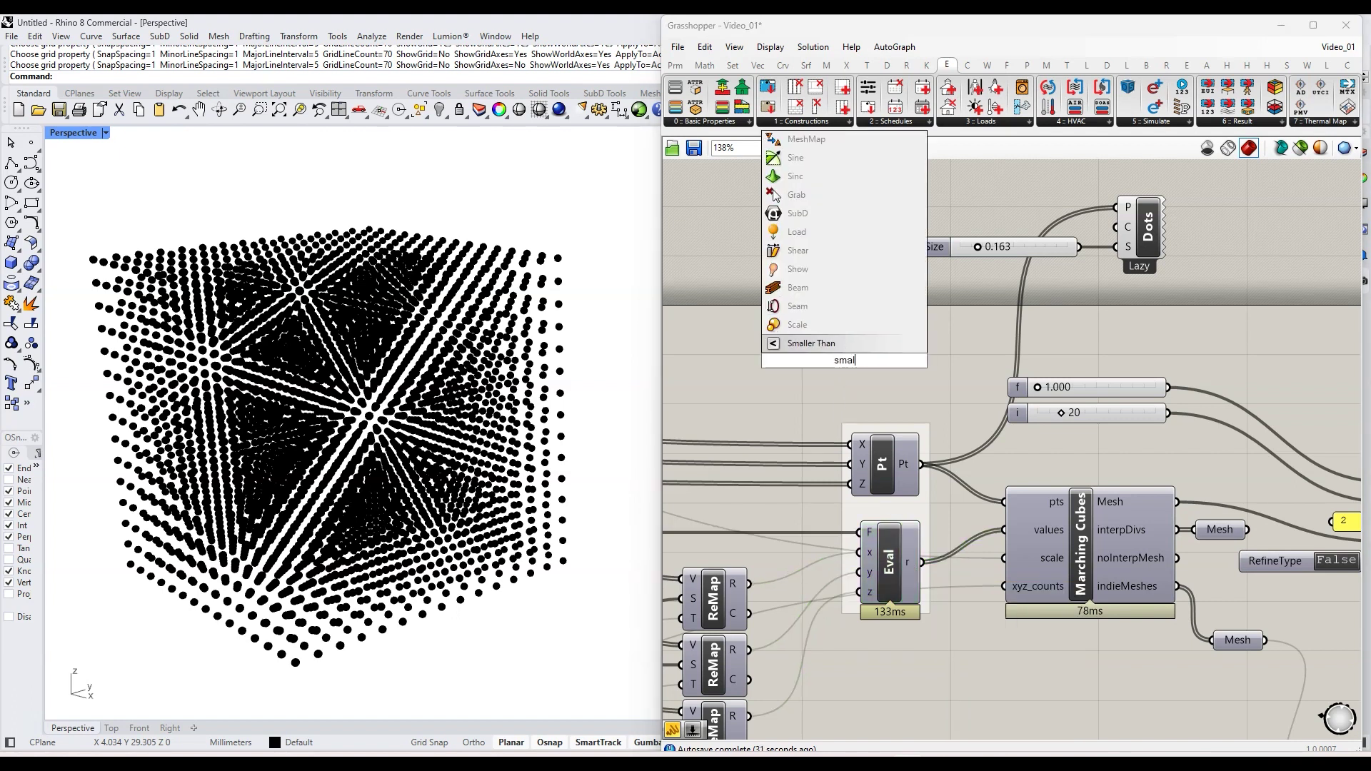
click(845, 341)
Connect a panel containing 0 to input B of Smaller Than and the Eval result to input A
double_click(785, 369)
text(//0)
key(Return)
drag(803, 369, 805, 330)
drag(922, 562, 804, 302)
Add a Merge component above the Smaller Than component
scroll(929, 264, down, 3)
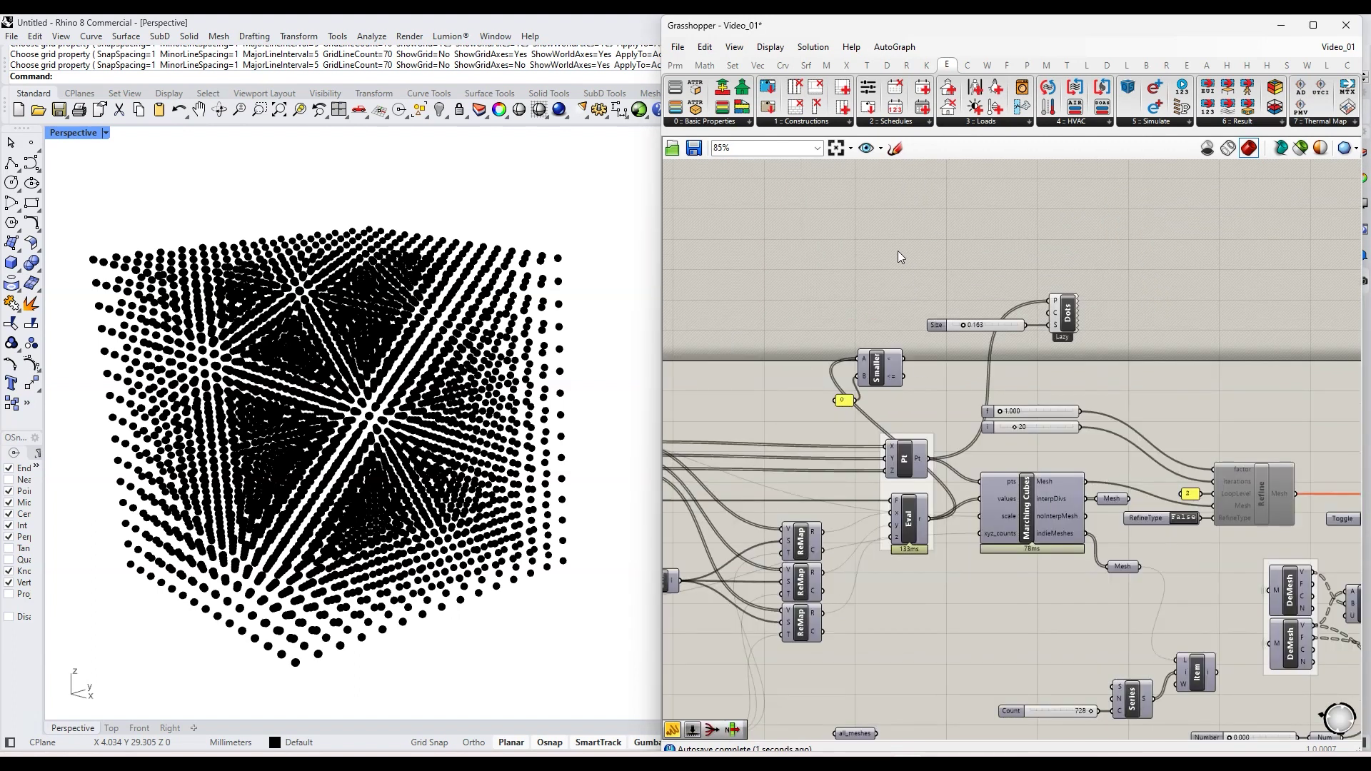
scroll(894, 244, up, 3)
double_click(867, 239)
text(mer)
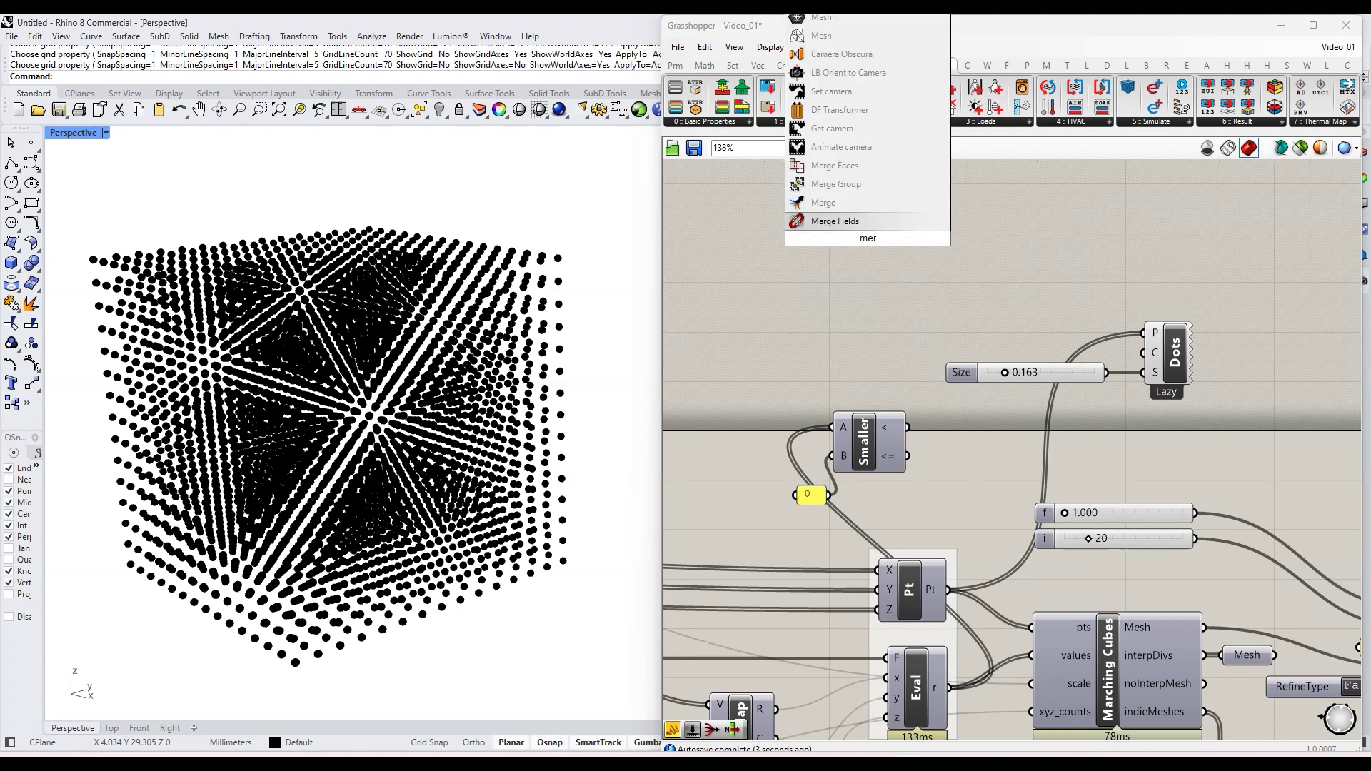
click(823, 202)
Add a colour swatch beside the Merge component and set it to light grey
double_click(783, 262)
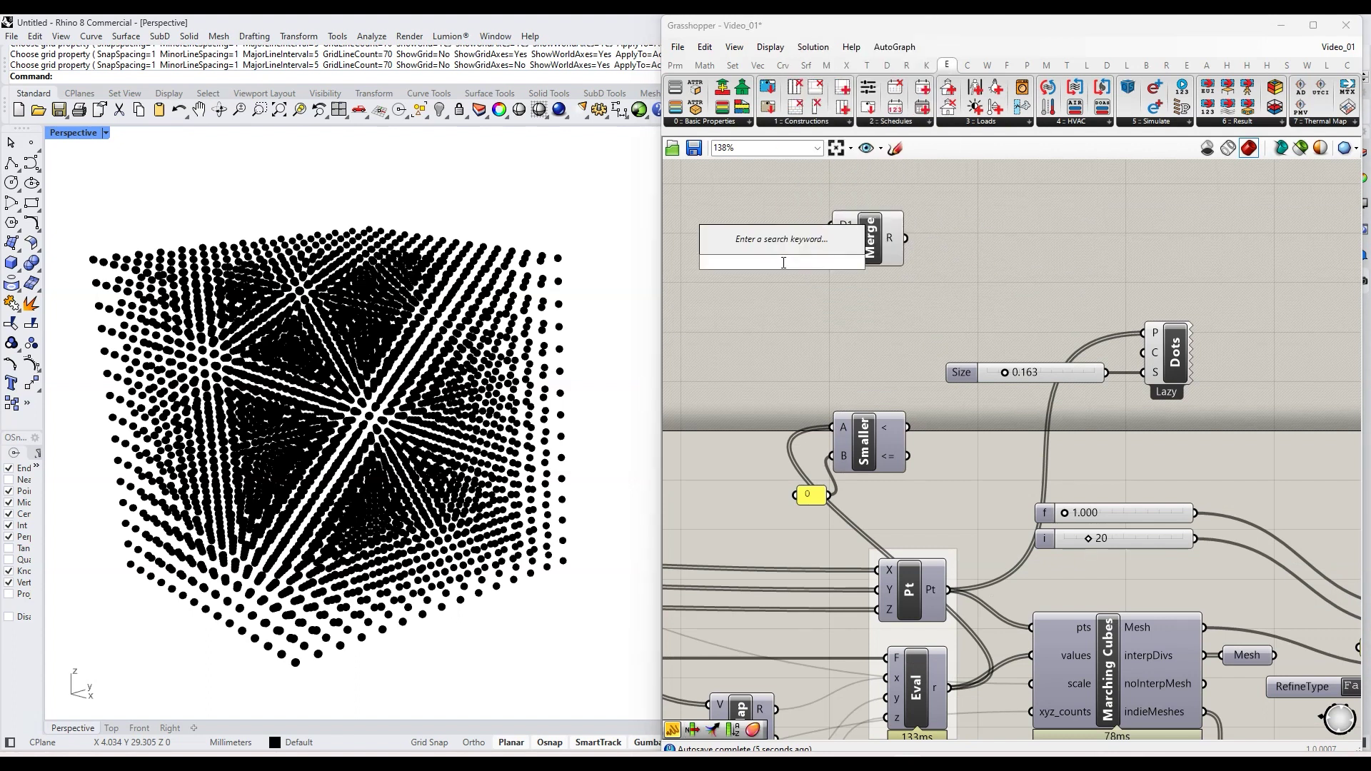
text(swatch)
key(Return)
click(806, 261)
drag(894, 305, 909, 325)
Duplicate the swatch with a dark grey colour and connect the two swatches to Merge inputs D1 and D2
drag(756, 258, 728, 239)
alt+drag(727, 239, 779, 249)
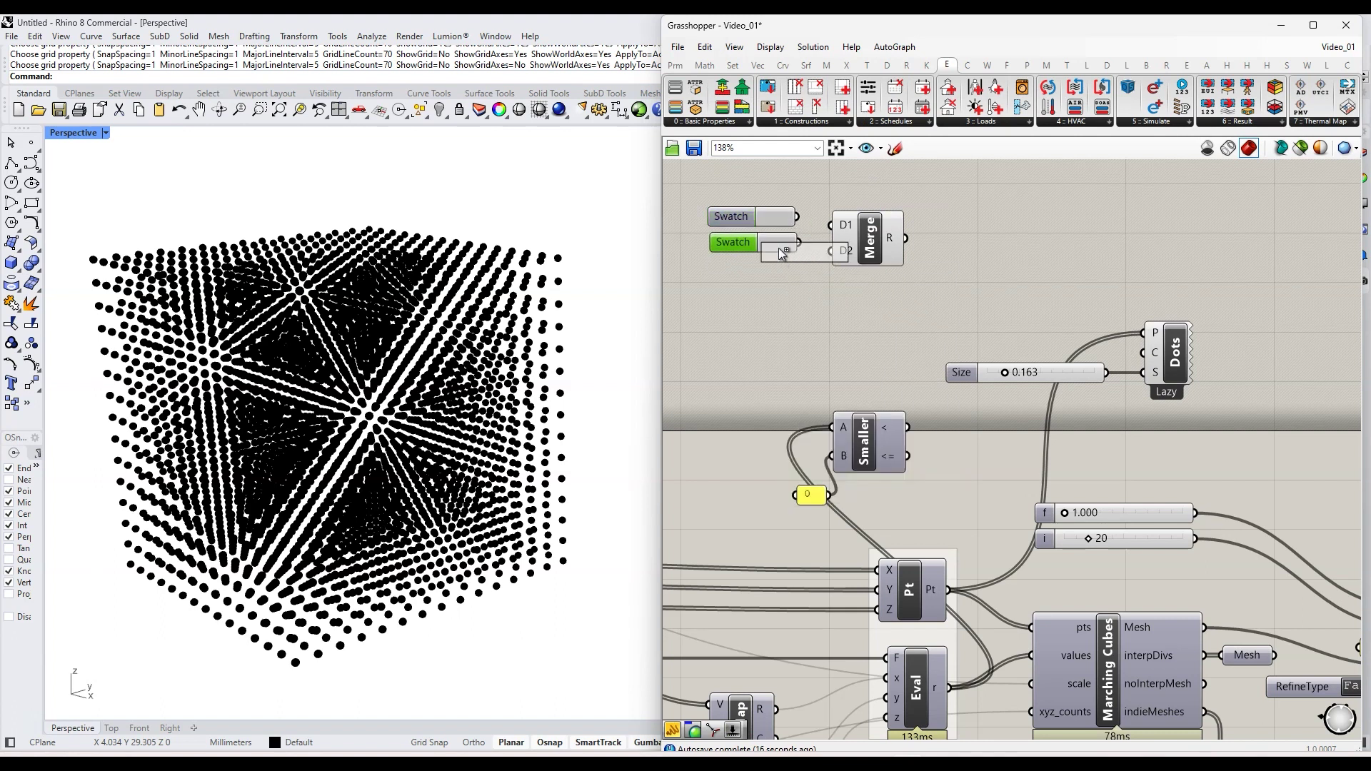
click(784, 251)
drag(897, 337, 896, 367)
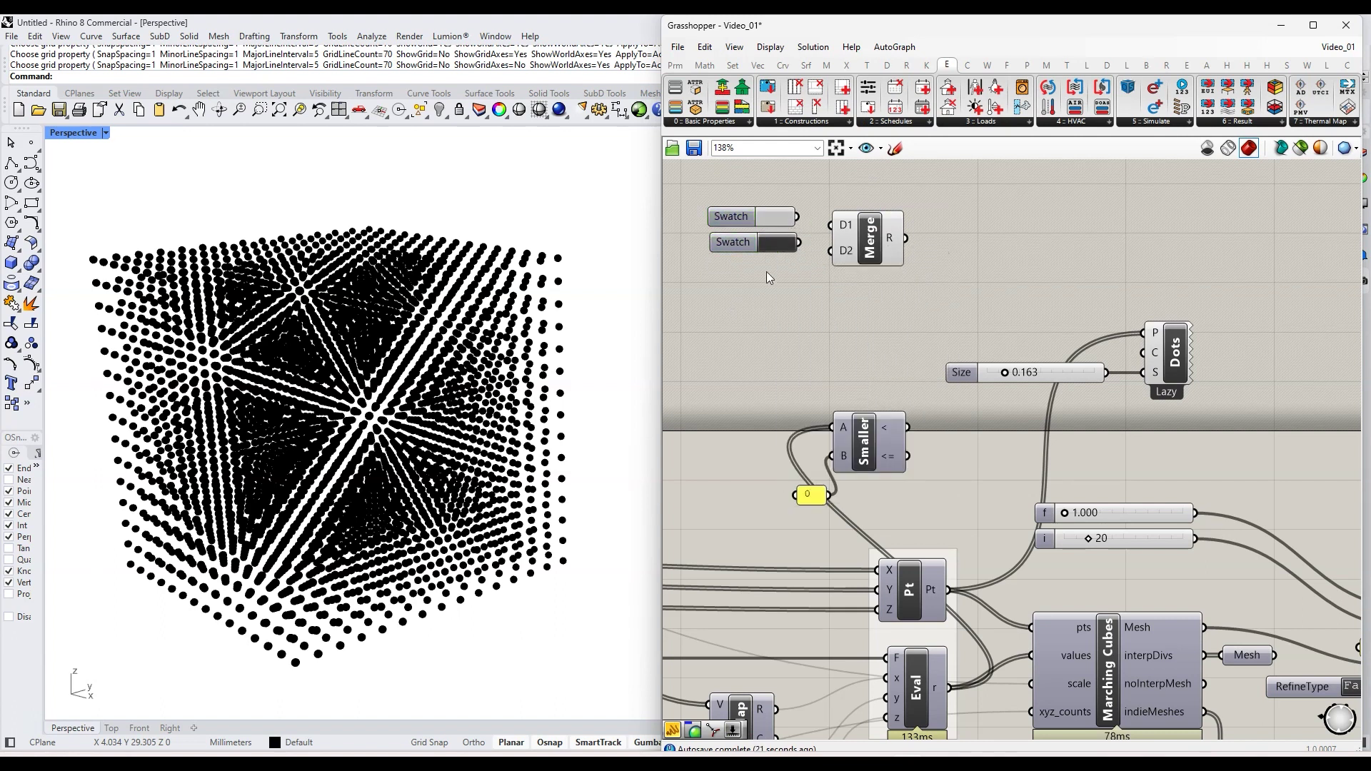
drag(798, 216, 830, 250)
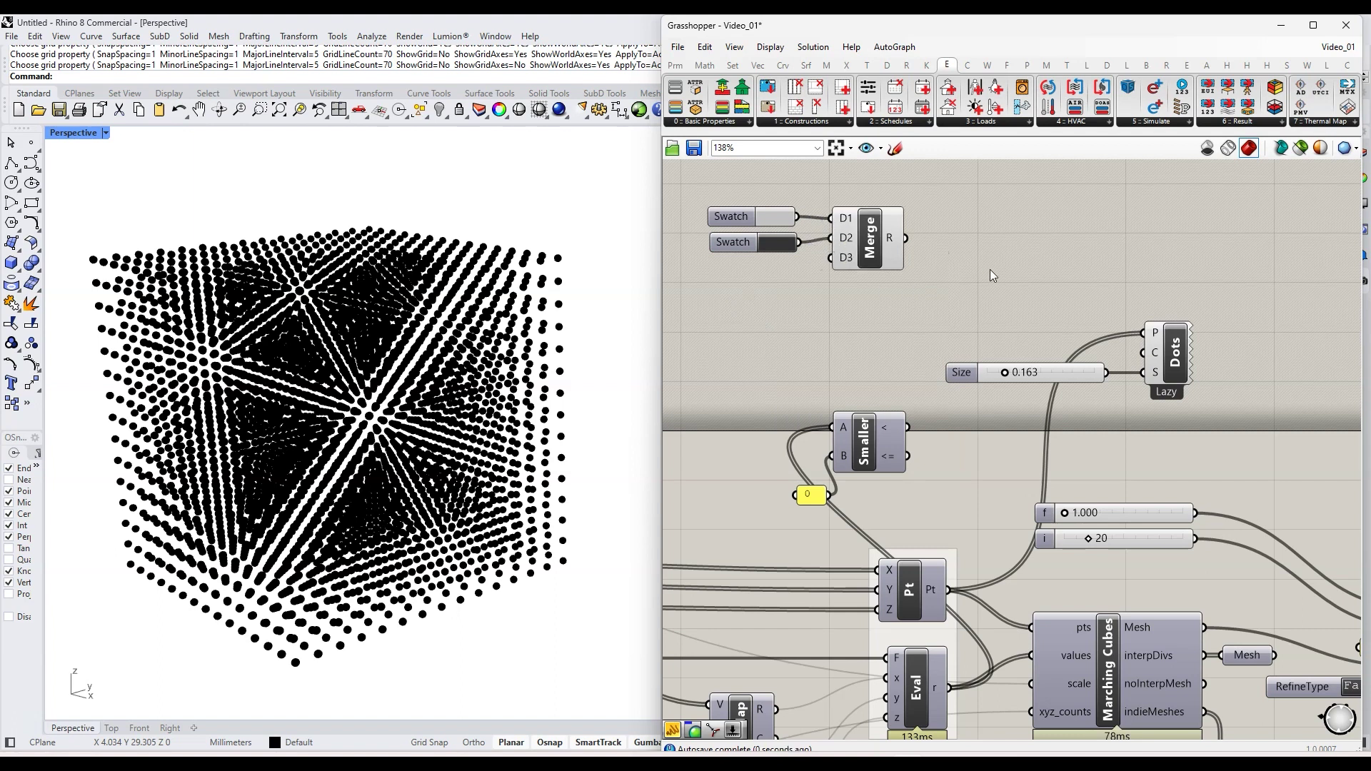
Add a List Item that picks from the merged colours by the Smaller Than result, and connect it to the Dots colour input
double_click(991, 275)
text(list ite)
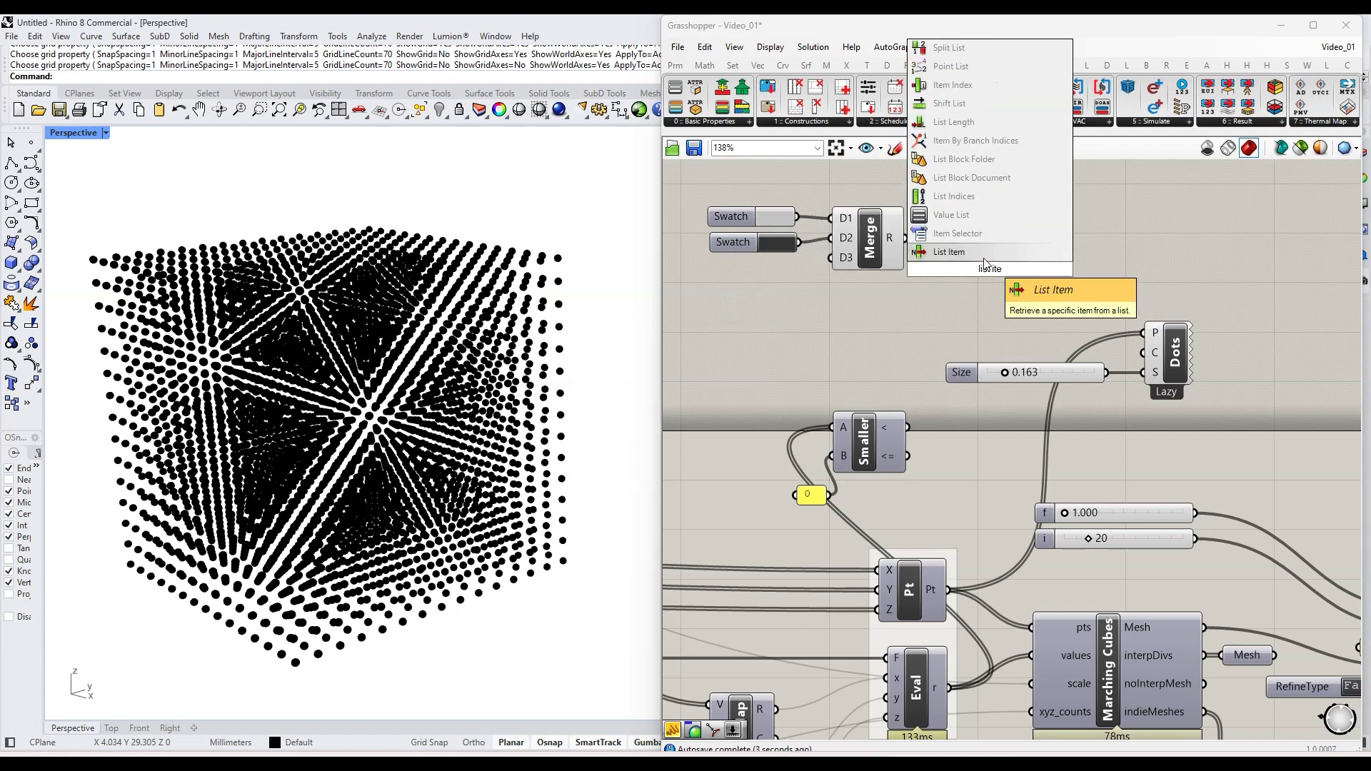
key(Return)
drag(977, 238, 906, 238)
drag(907, 428, 1145, 352)
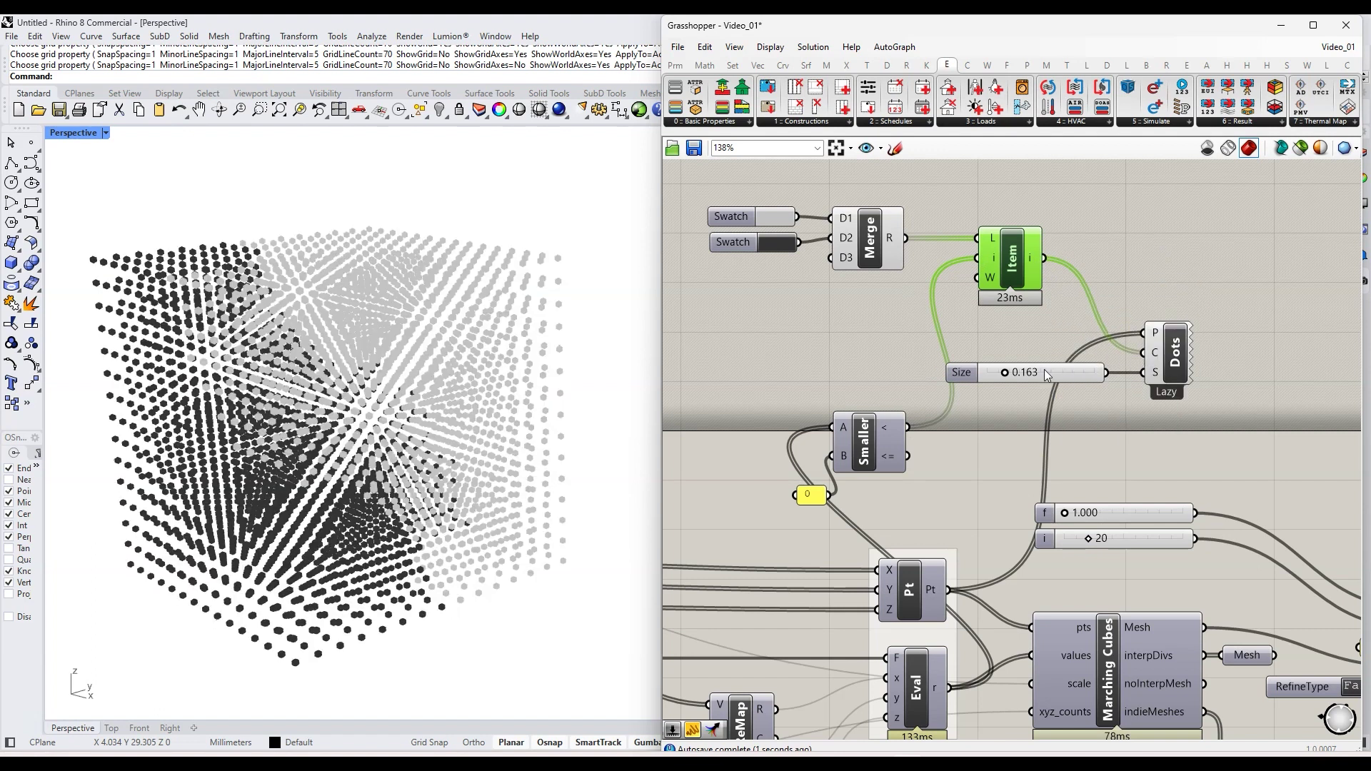
Disable the swatches, Merge, List Item, Size slider and Dots components
mouse_move(394, 472)
right_down()
mouse_move(397, 461)
mouse_move(412, 472)
right_up()
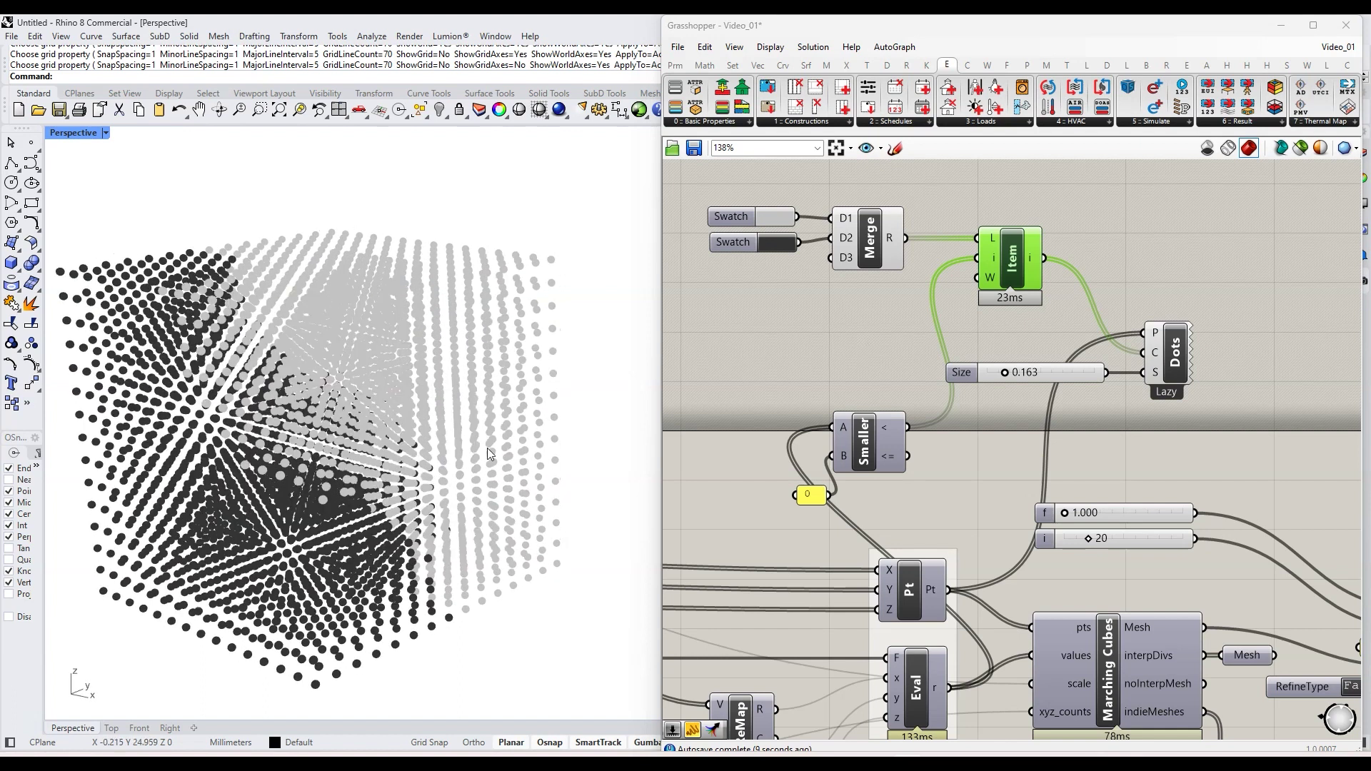
scroll(530, 459, down, 2)
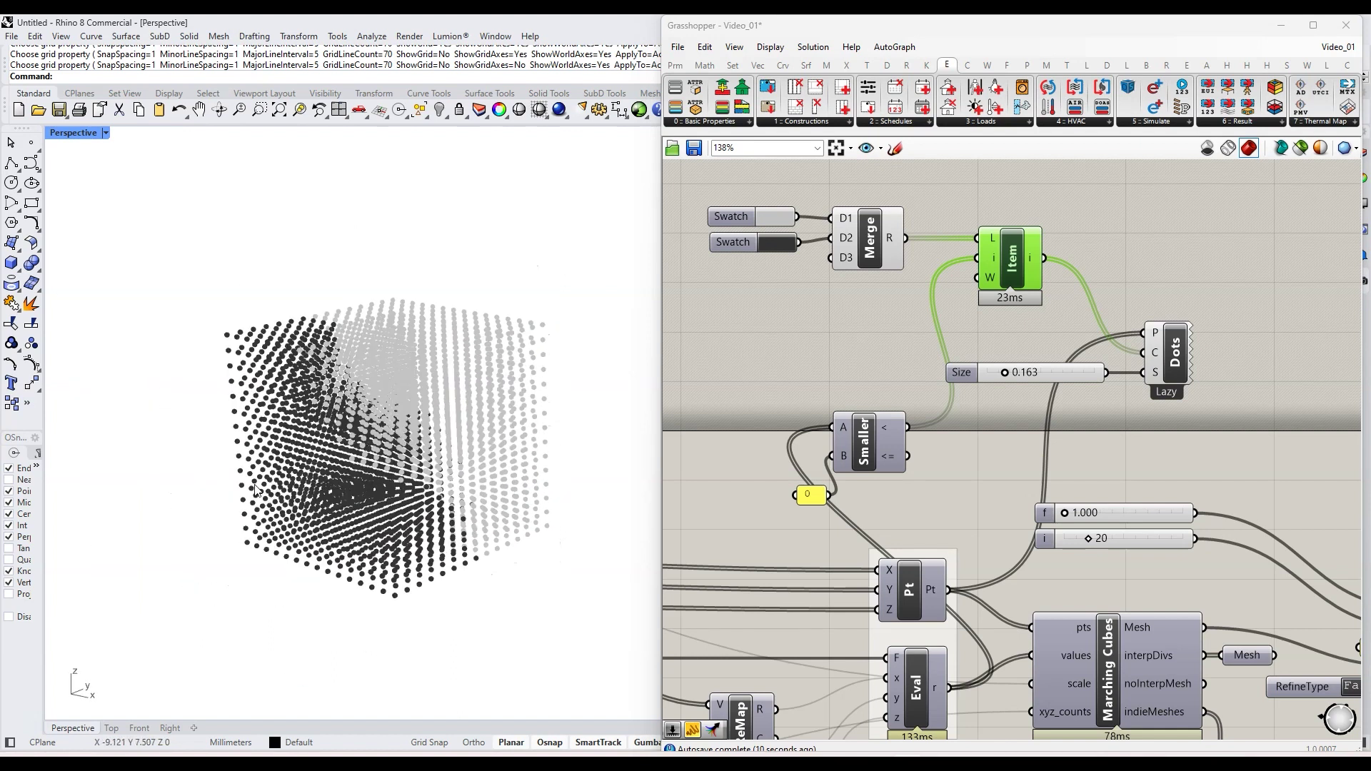
scroll(256, 491, up, 1)
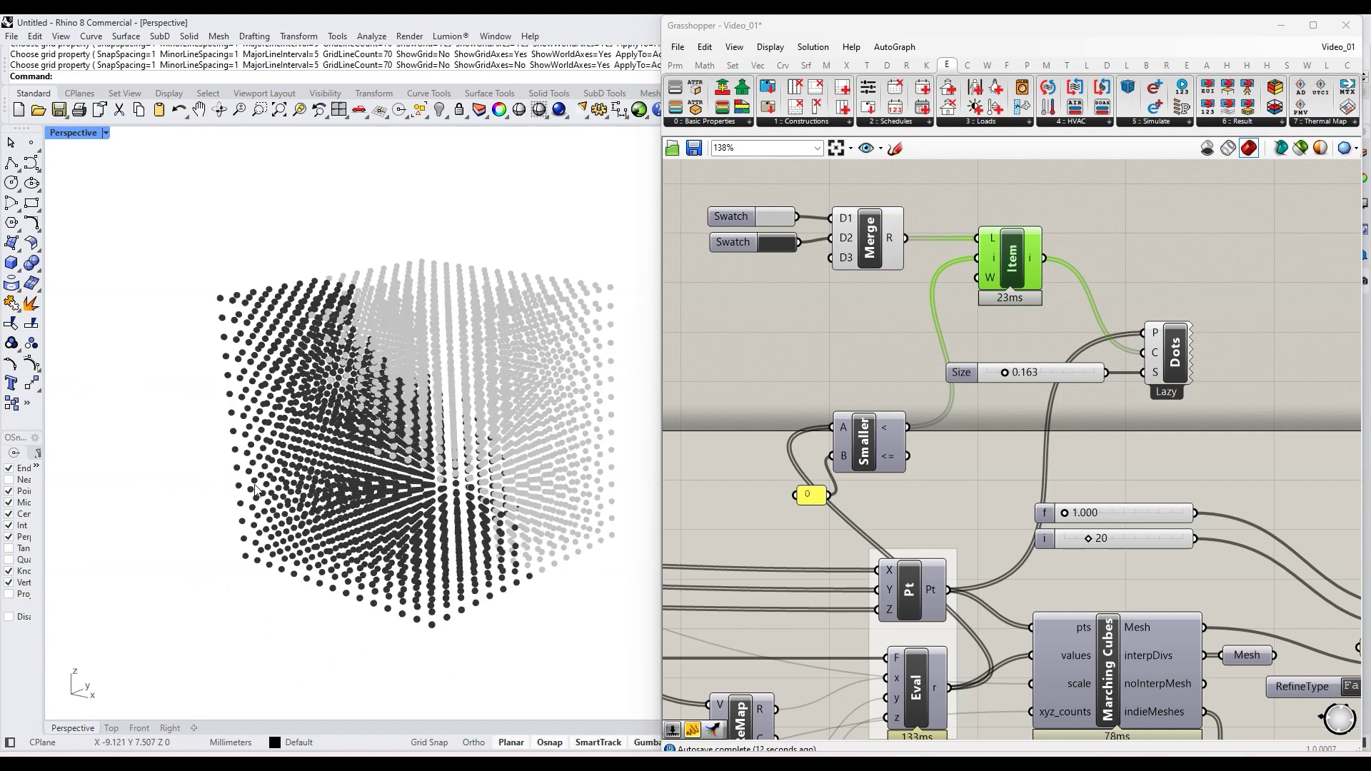
scroll(255, 490, up, 2)
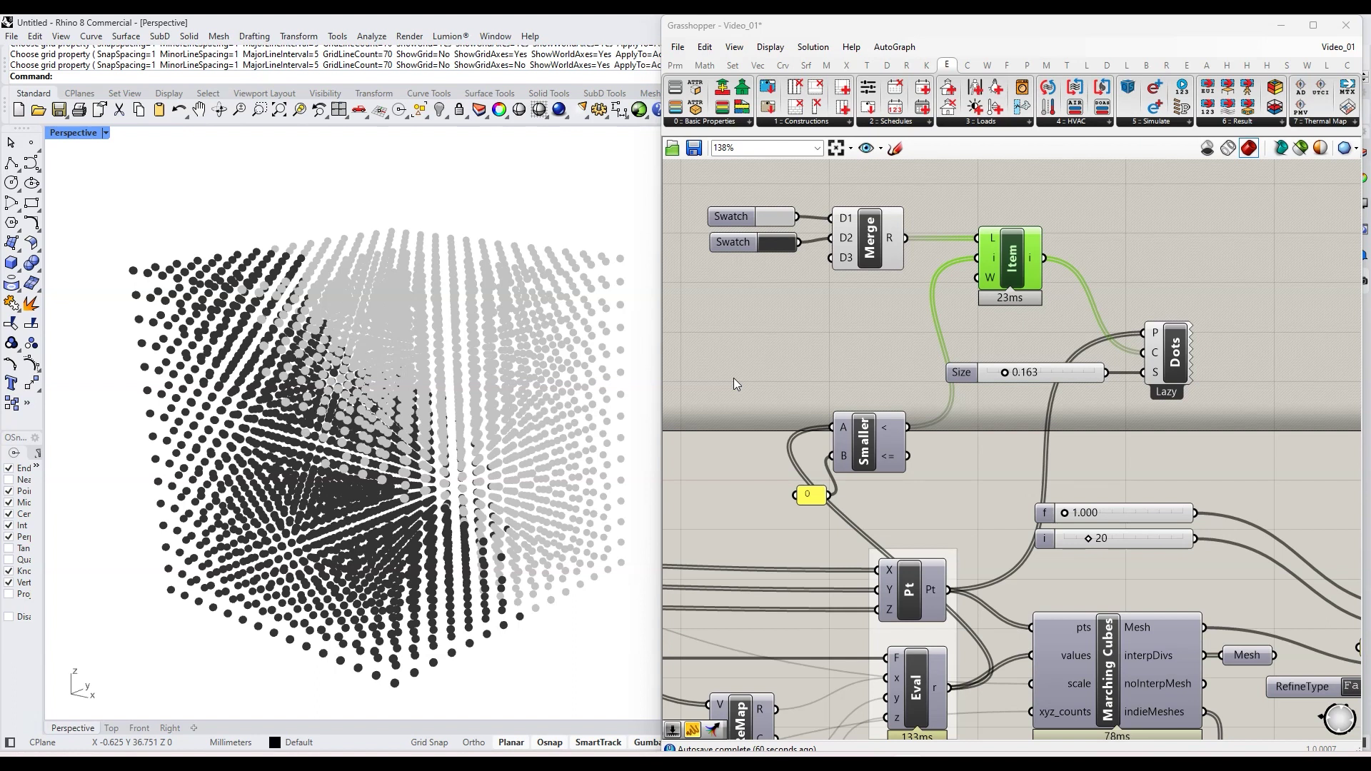
drag(734, 384, 1207, 188)
middle_click(1002, 265)
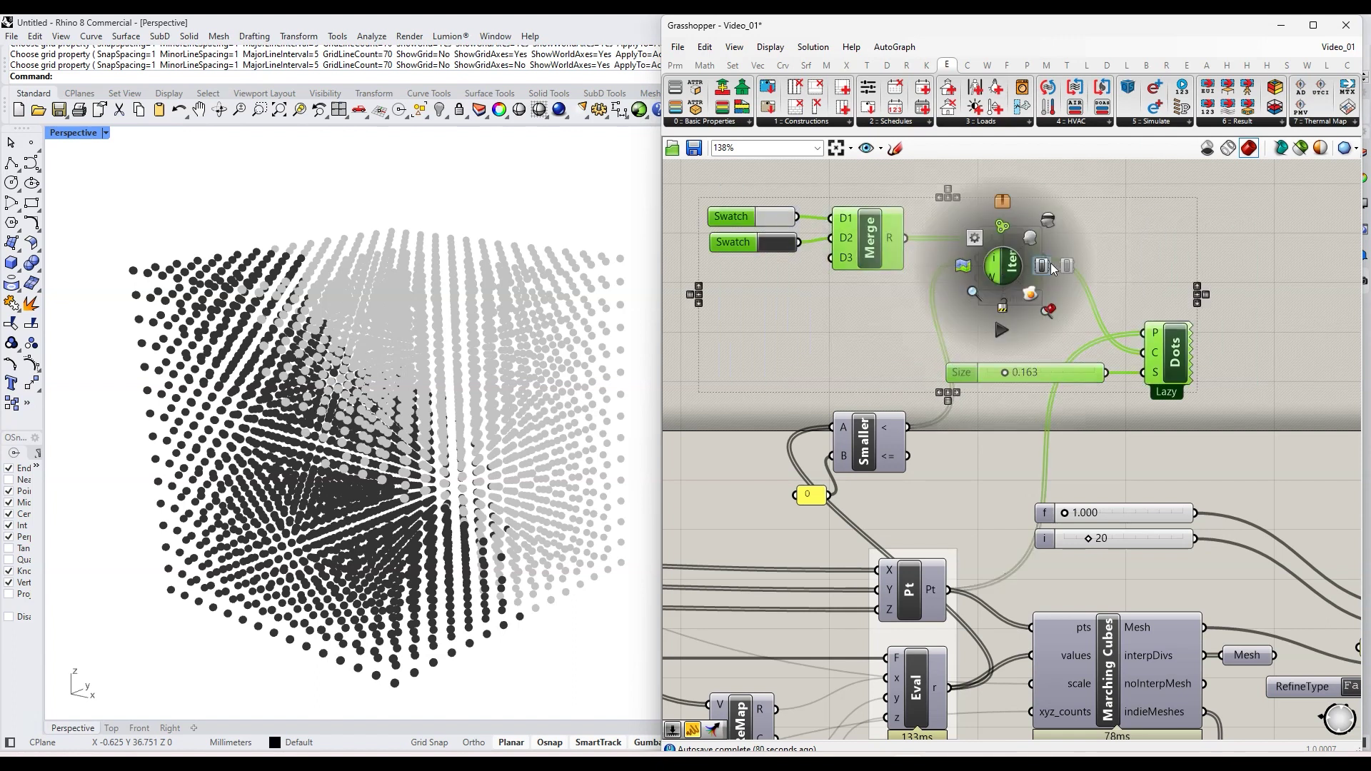
click(1050, 267)
Re-enable the disabled swatches, Merge, List Item, Size slider and Dots components
scroll(1227, 246, down, 6)
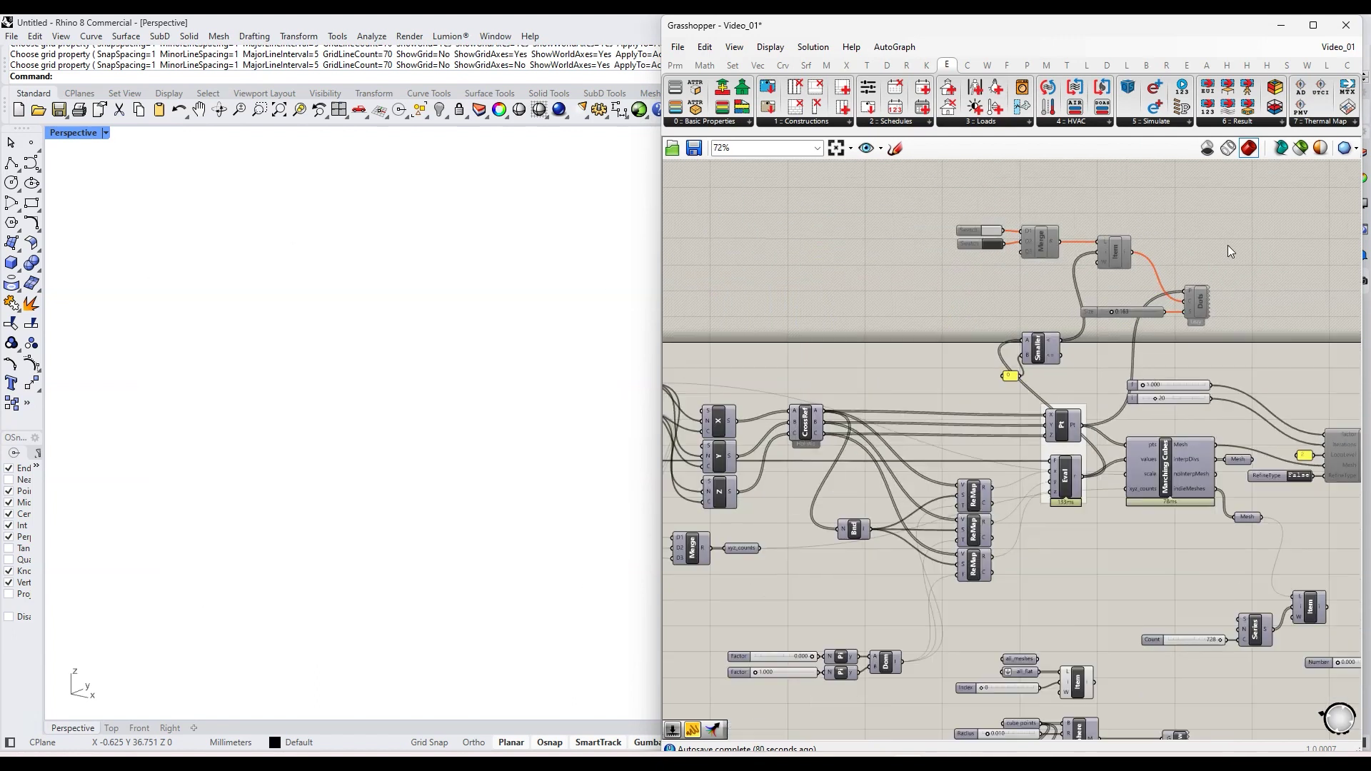
scroll(932, 636, up, 5)
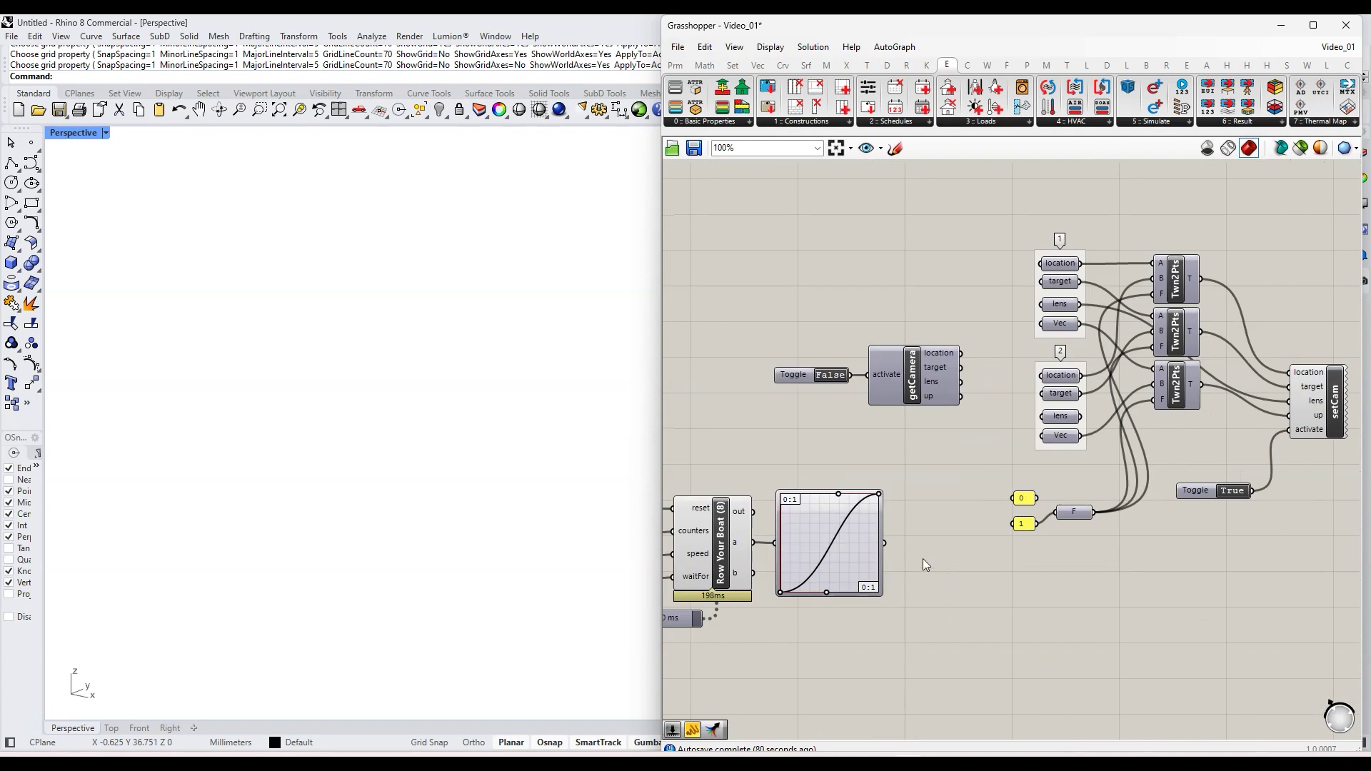
double_click(954, 493)
scroll(955, 547, down, 5)
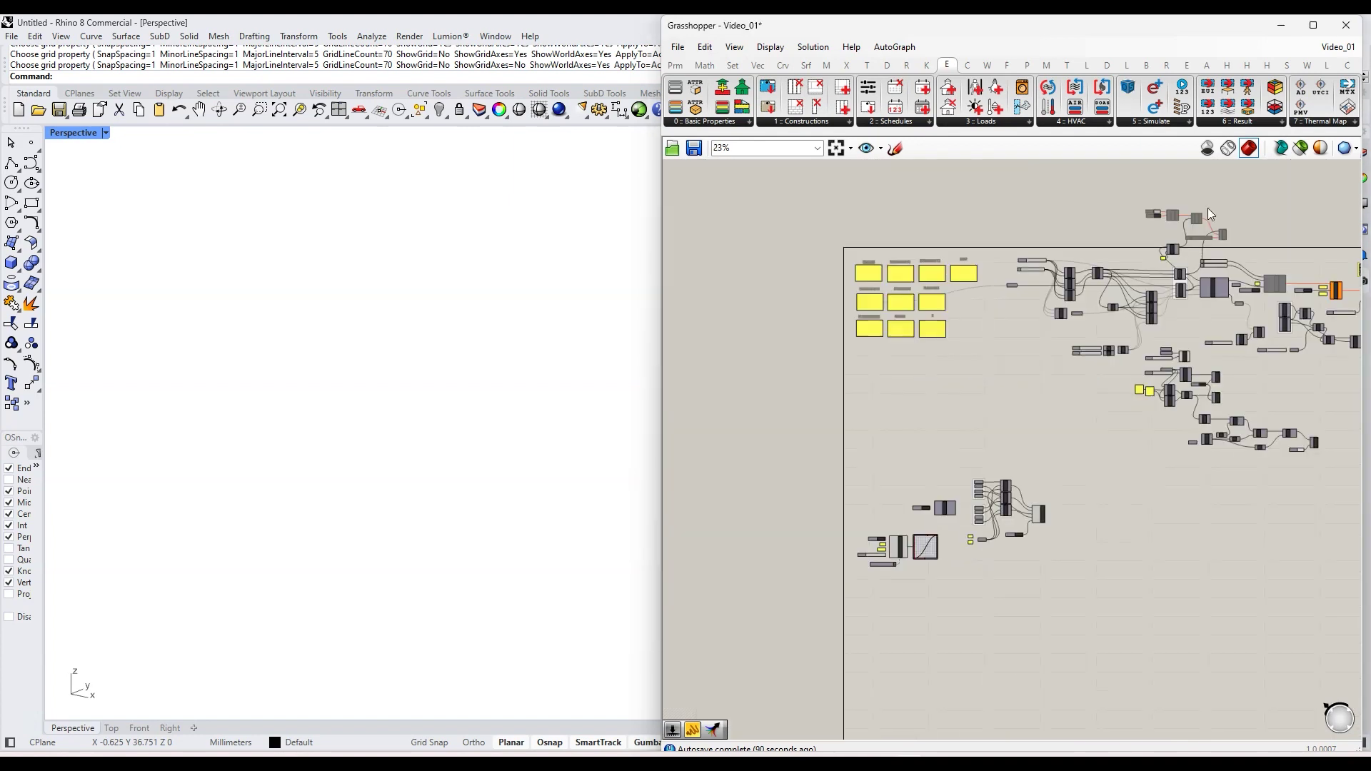
scroll(1207, 208, up, 4)
scroll(1210, 229, up, 1)
drag(1318, 318, 936, 172)
middle_click(1051, 214)
click(1051, 215)
Link the graph mapper to the camera setup with a panel value of 1 and run the 20 ms timer to animate the camera
scroll(1052, 214, down, 3)
scroll(891, 636, up, 2)
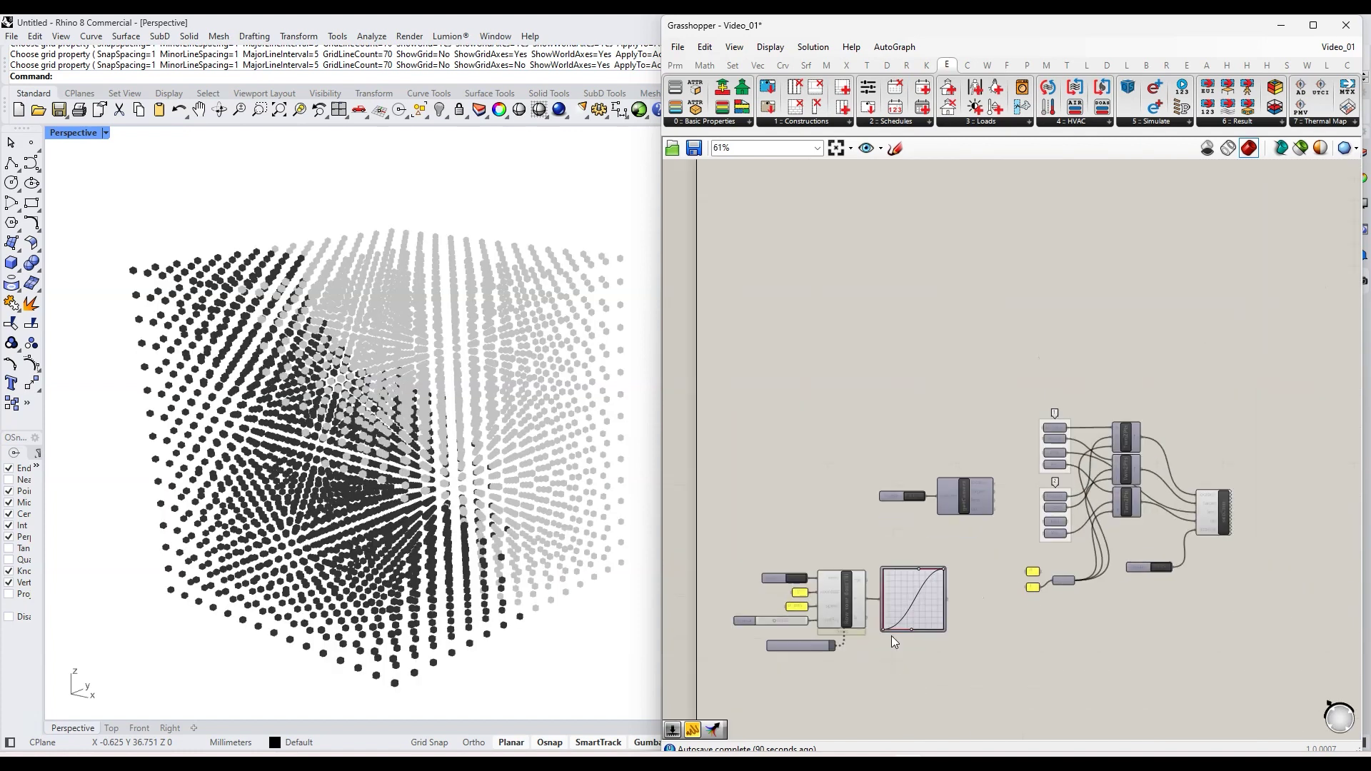
double_click(1027, 583)
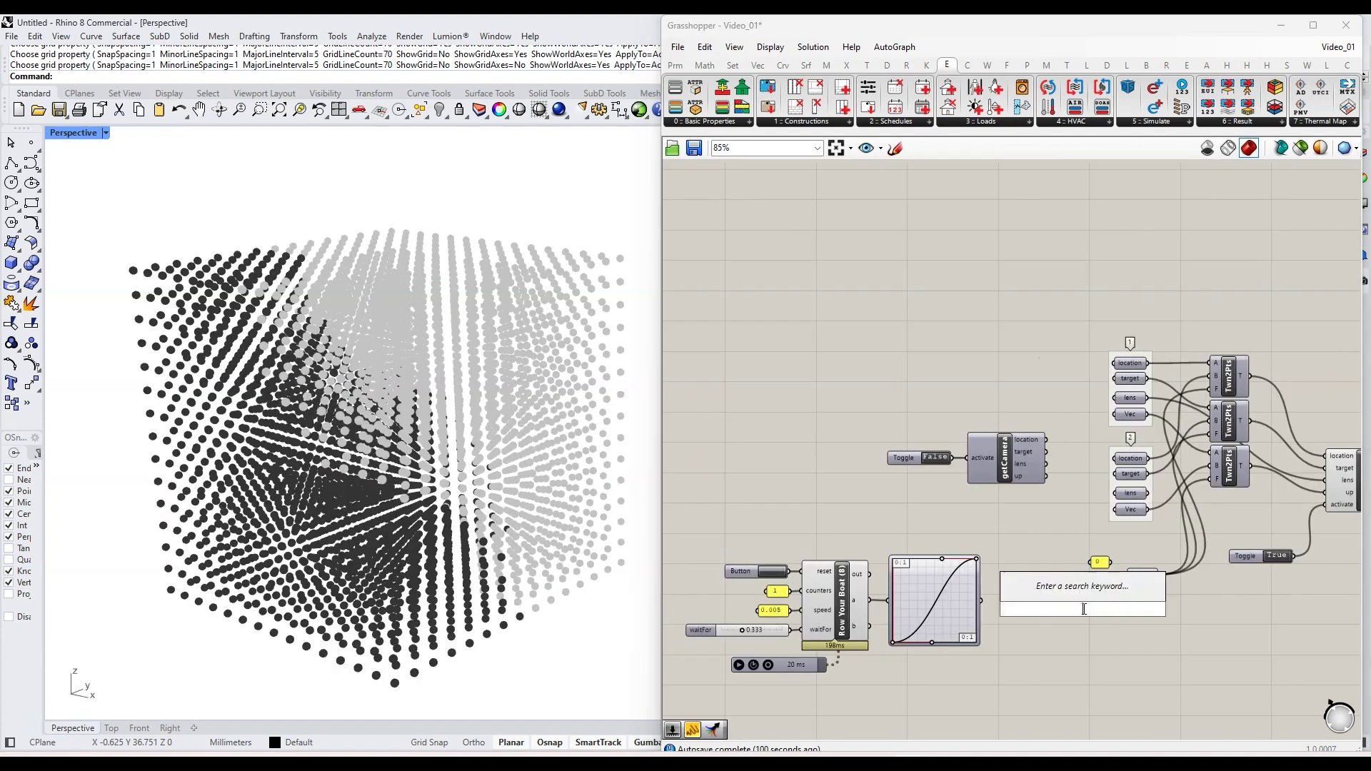
drag(905, 580, 927, 583)
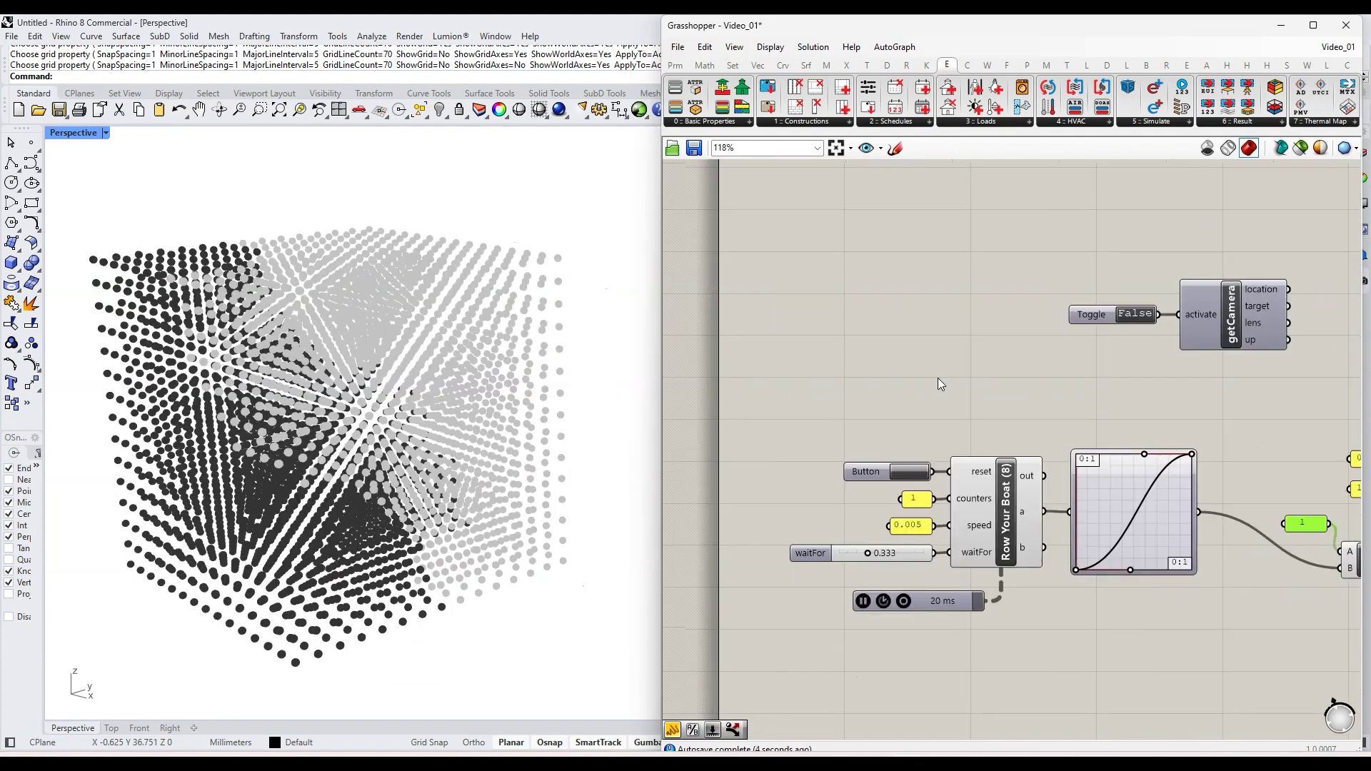
Turn on the two Preview components that show the cube's corner spheres and edge lines
scroll(1230, 430, down, 3)
scroll(1027, 553, up, 3)
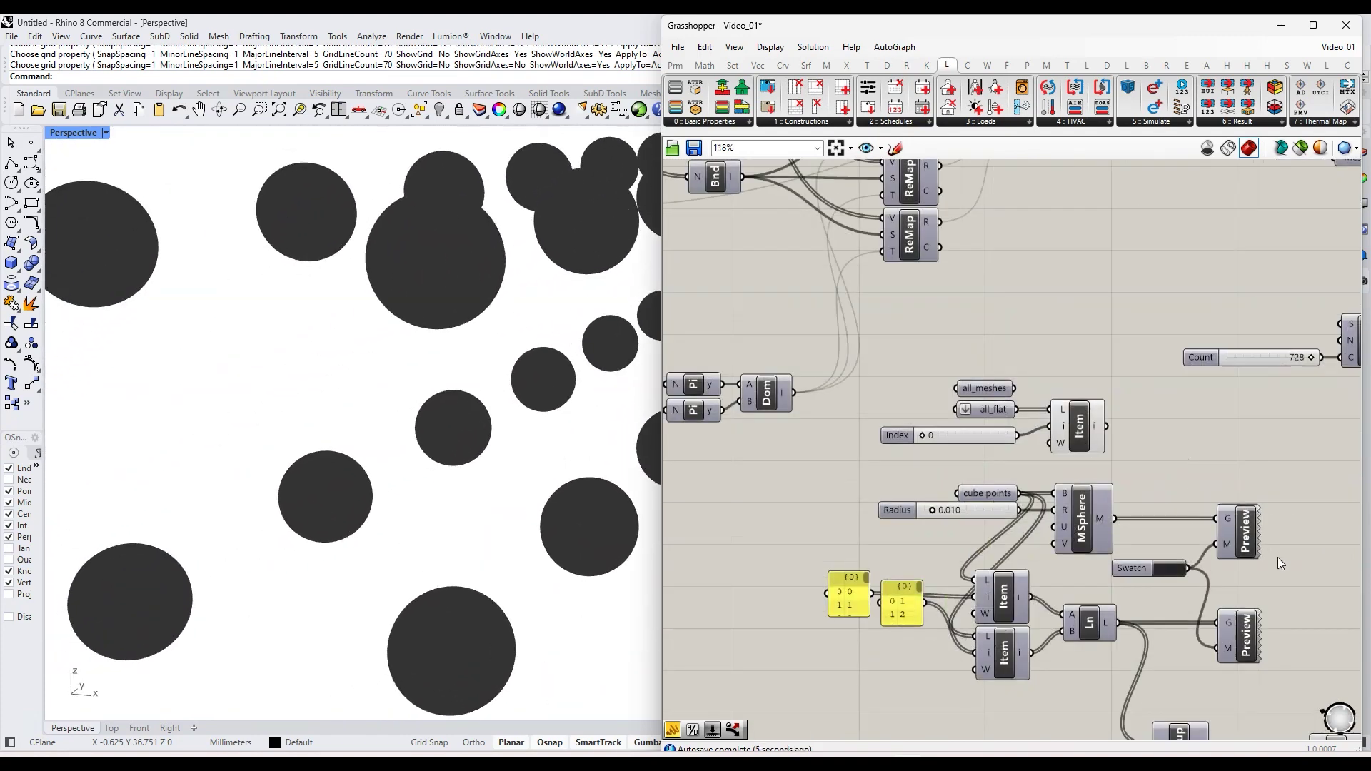
drag(1300, 652, 1219, 500)
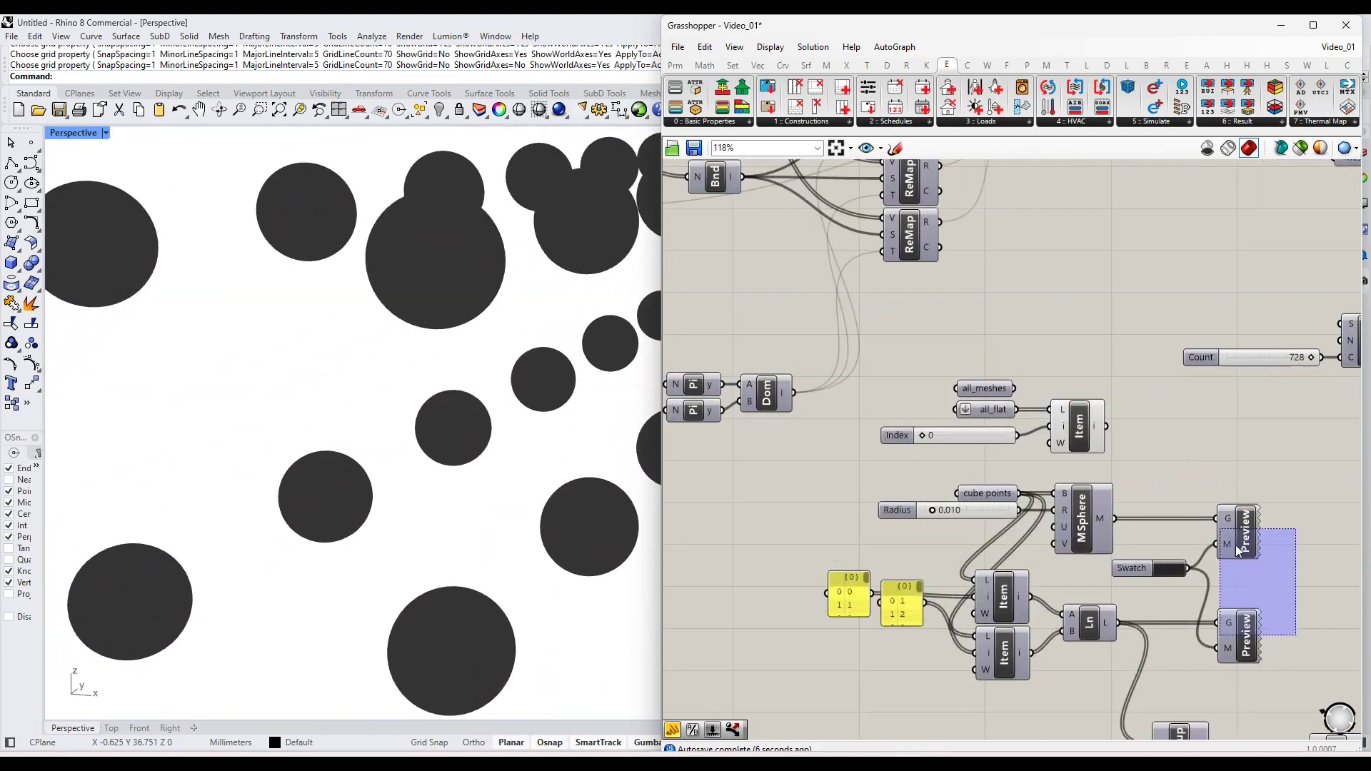
middle_click(1236, 545)
click(1180, 401)
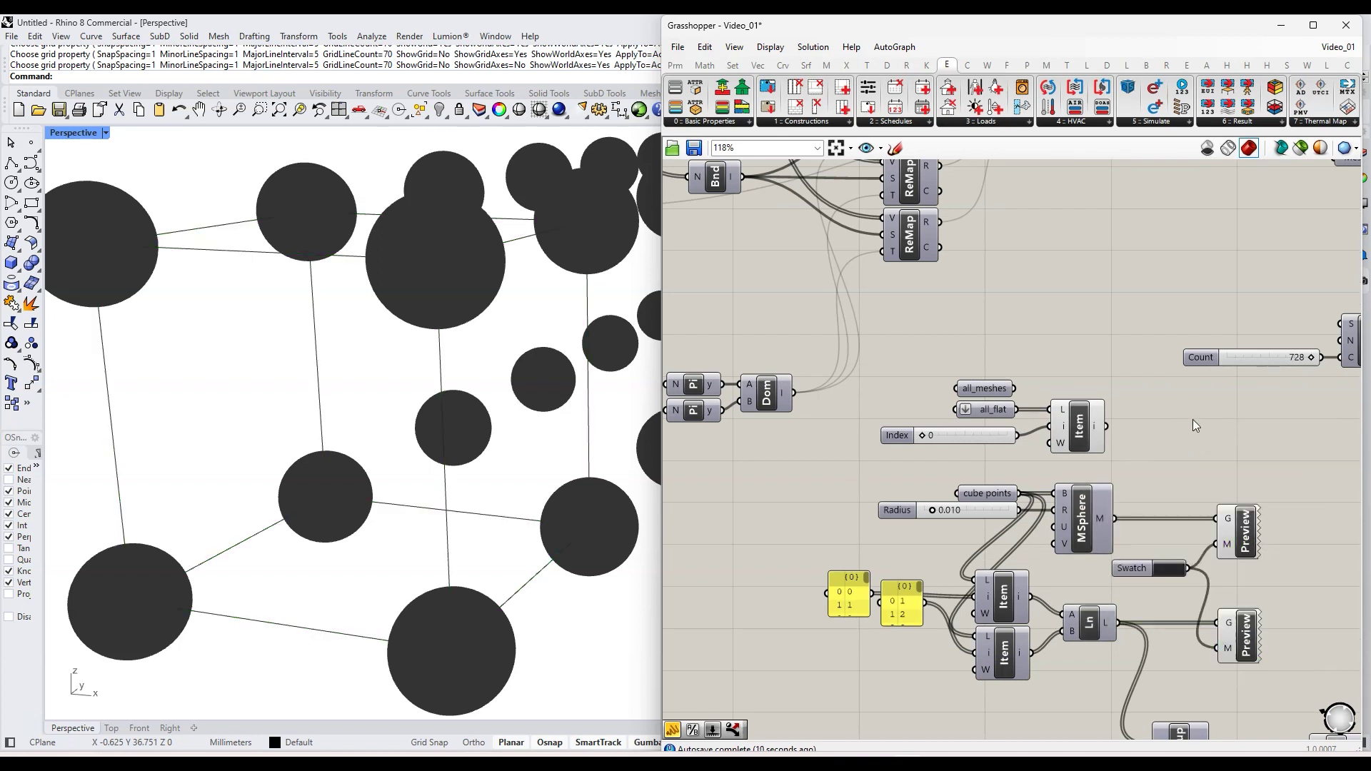
Disable the coloured dot display, from the swatches to Dots, leaving the single cube's spheres and lines on display
scroll(1200, 435, down, 5)
scroll(1135, 561, down, 5)
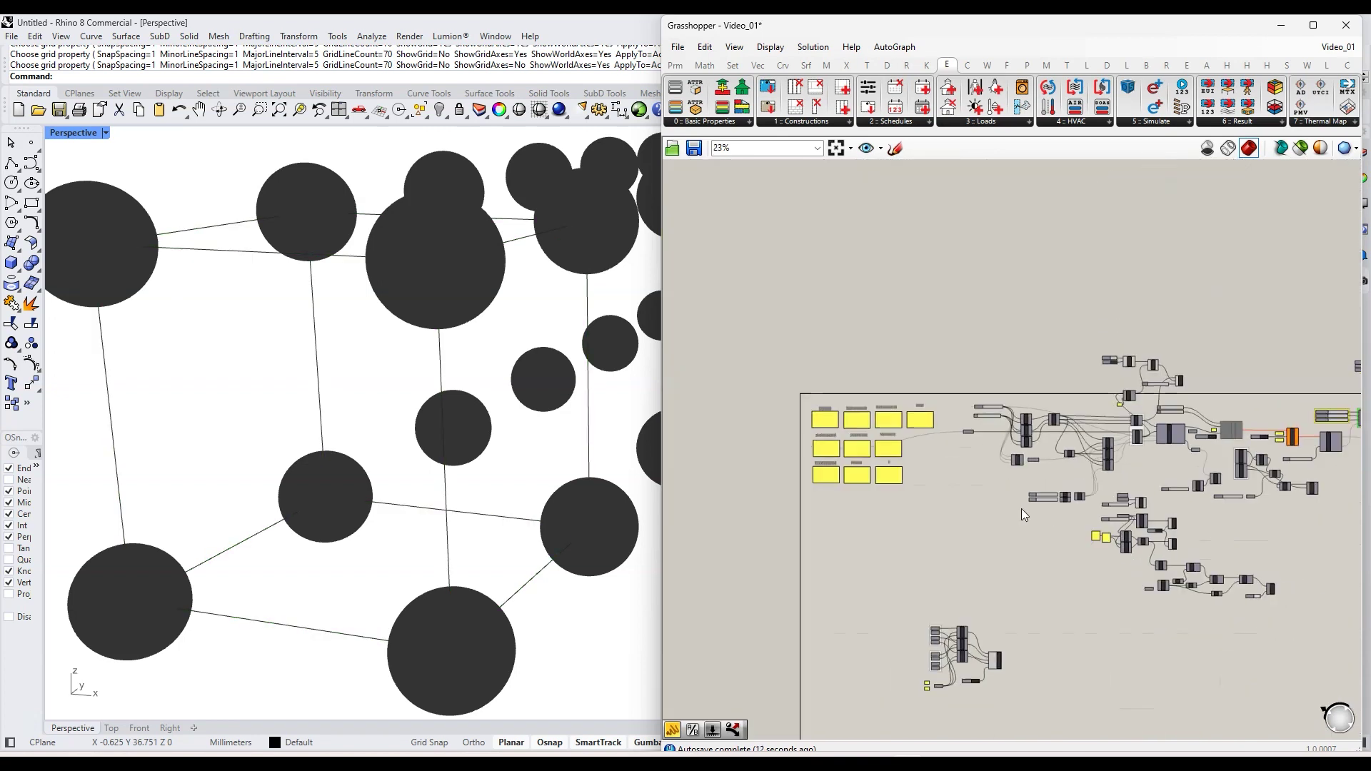
scroll(1204, 339, up, 5)
drag(1203, 459, 957, 350)
middle_click(1043, 405)
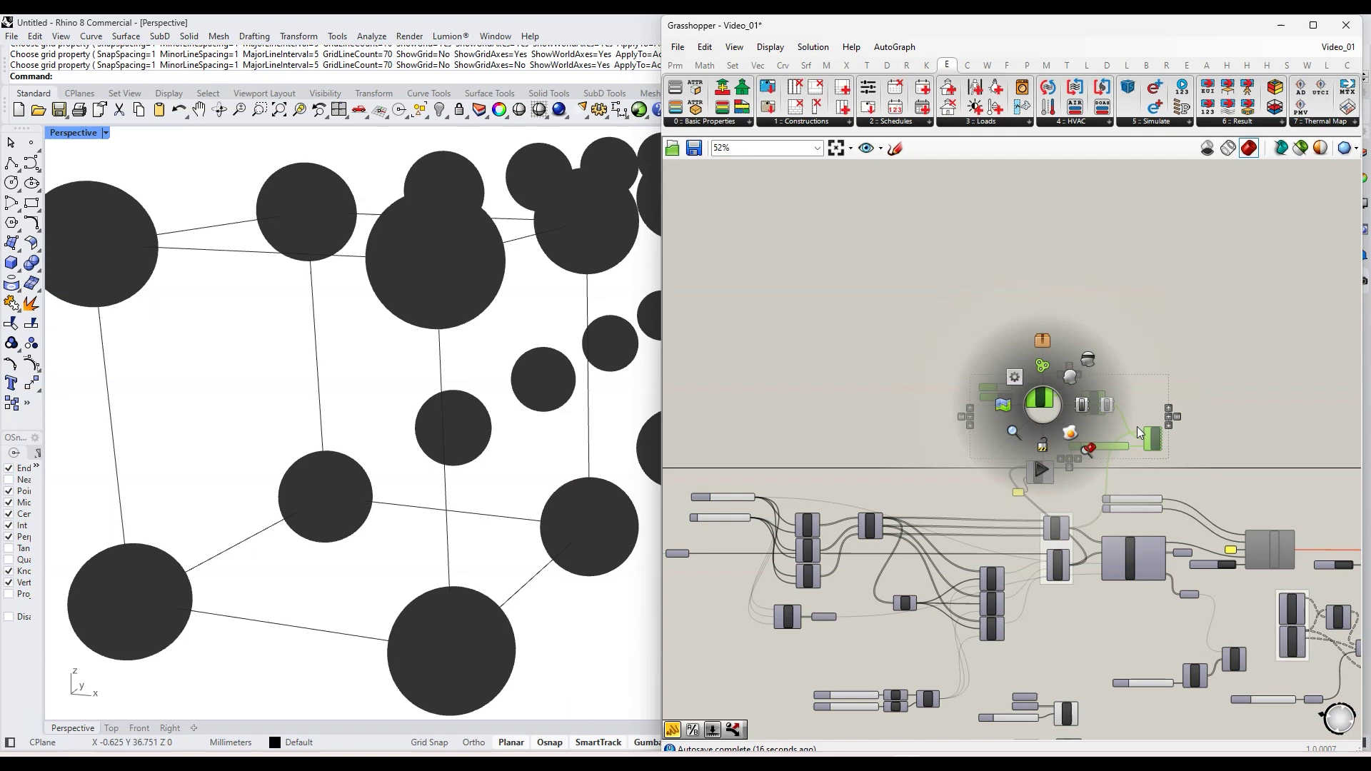
click(1043, 406)
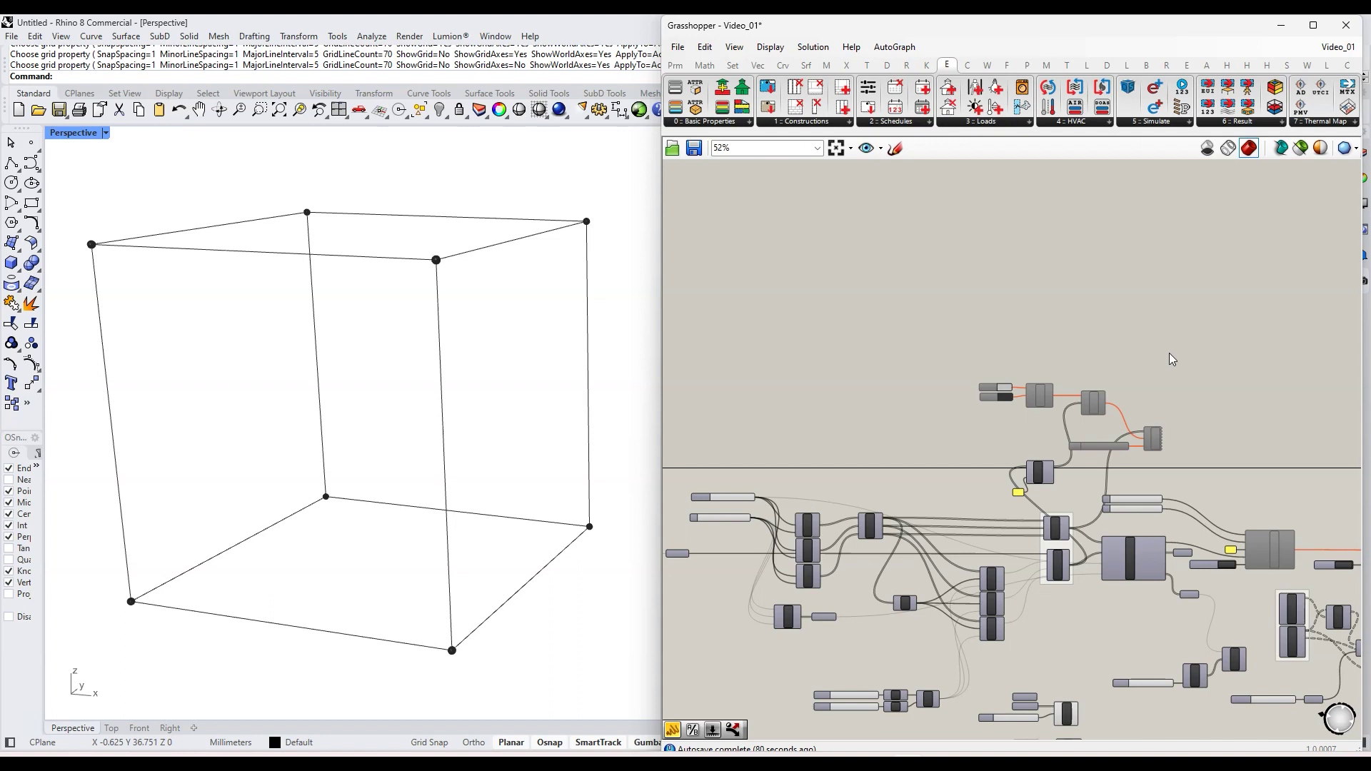
Duplicate the Smaller Than component with its 0 panel and the two swatches with Merge into the empty space beside the cube previews
scroll(1169, 353, up, 4)
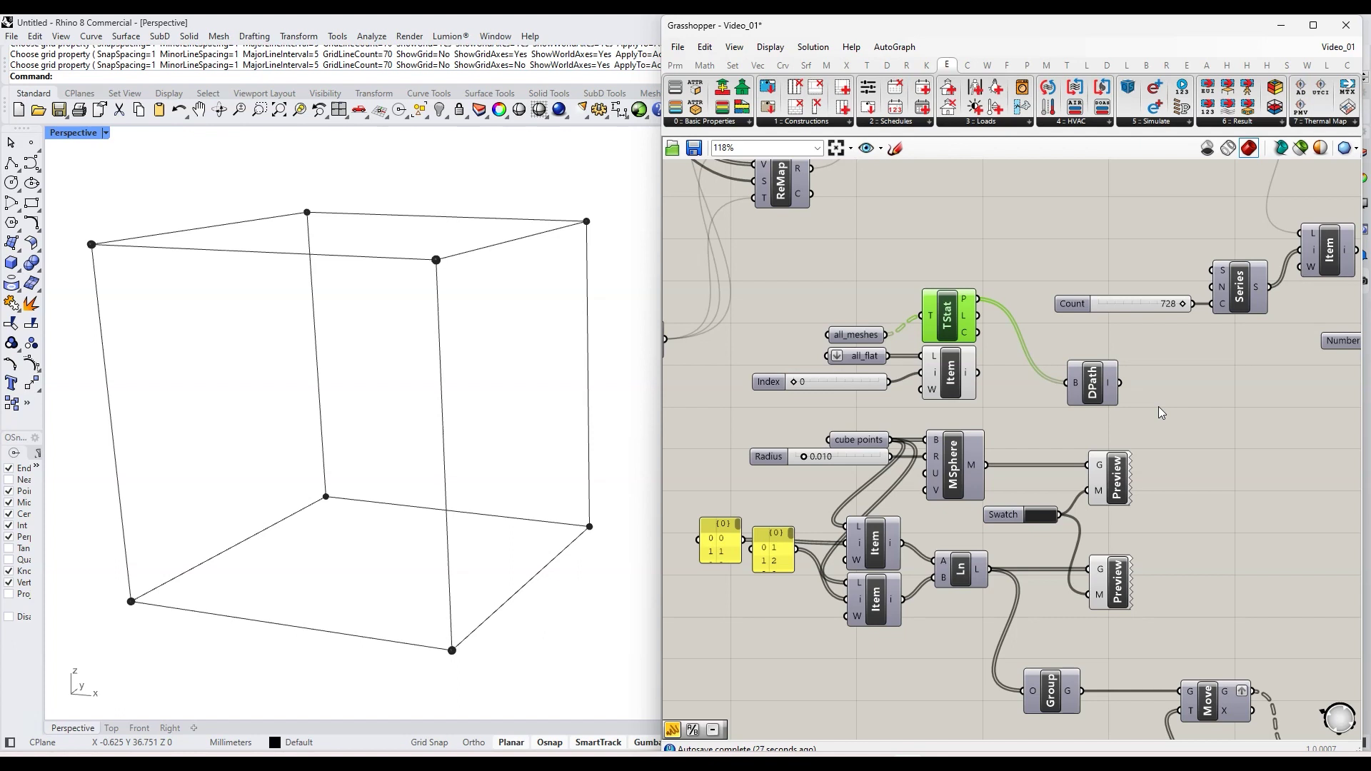
scroll(1039, 437, down, 6)
scroll(1006, 221, up, 4)
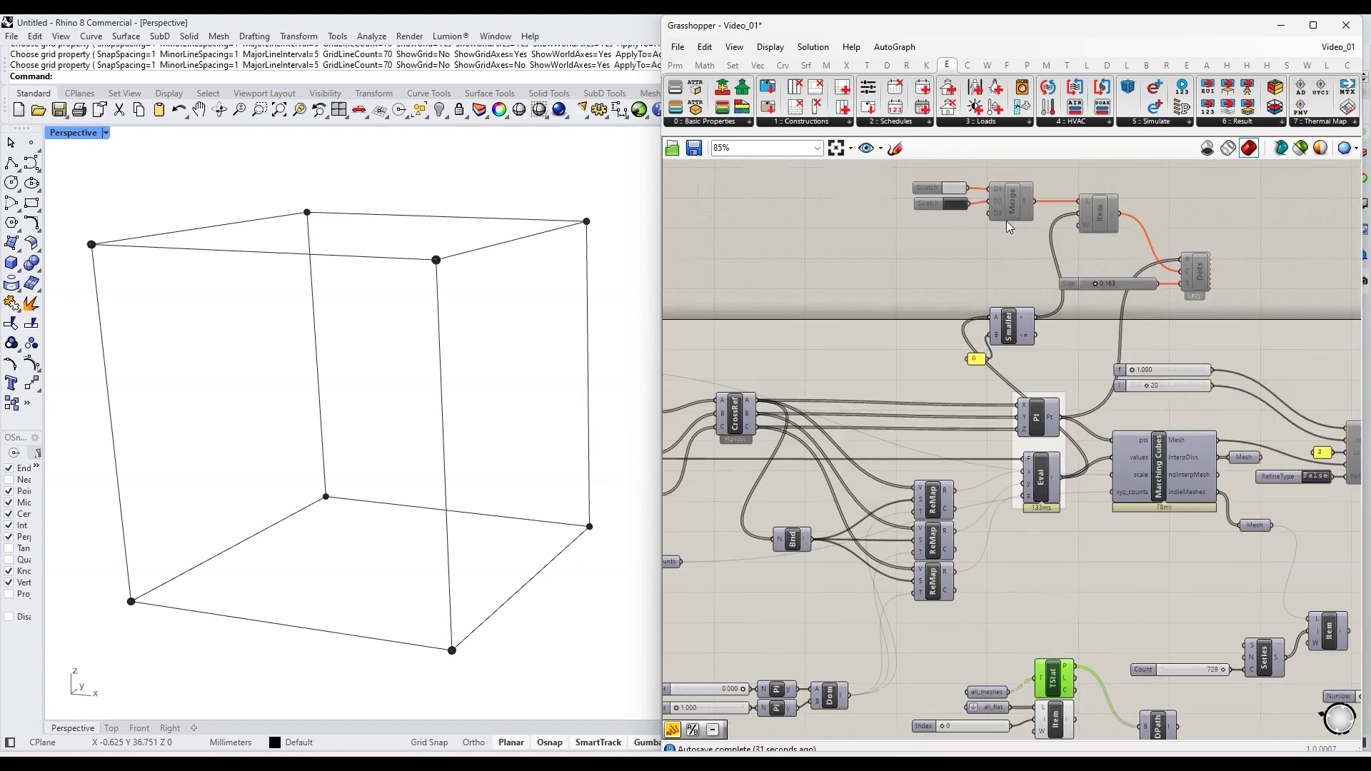
drag(1035, 368, 928, 294)
shift+drag(1038, 255, 931, 173)
scroll(991, 202, down, 7)
alt+drag(999, 205, 1099, 389)
scroll(1097, 383, up, 10)
click(1136, 472)
drag(1040, 638, 1030, 603)
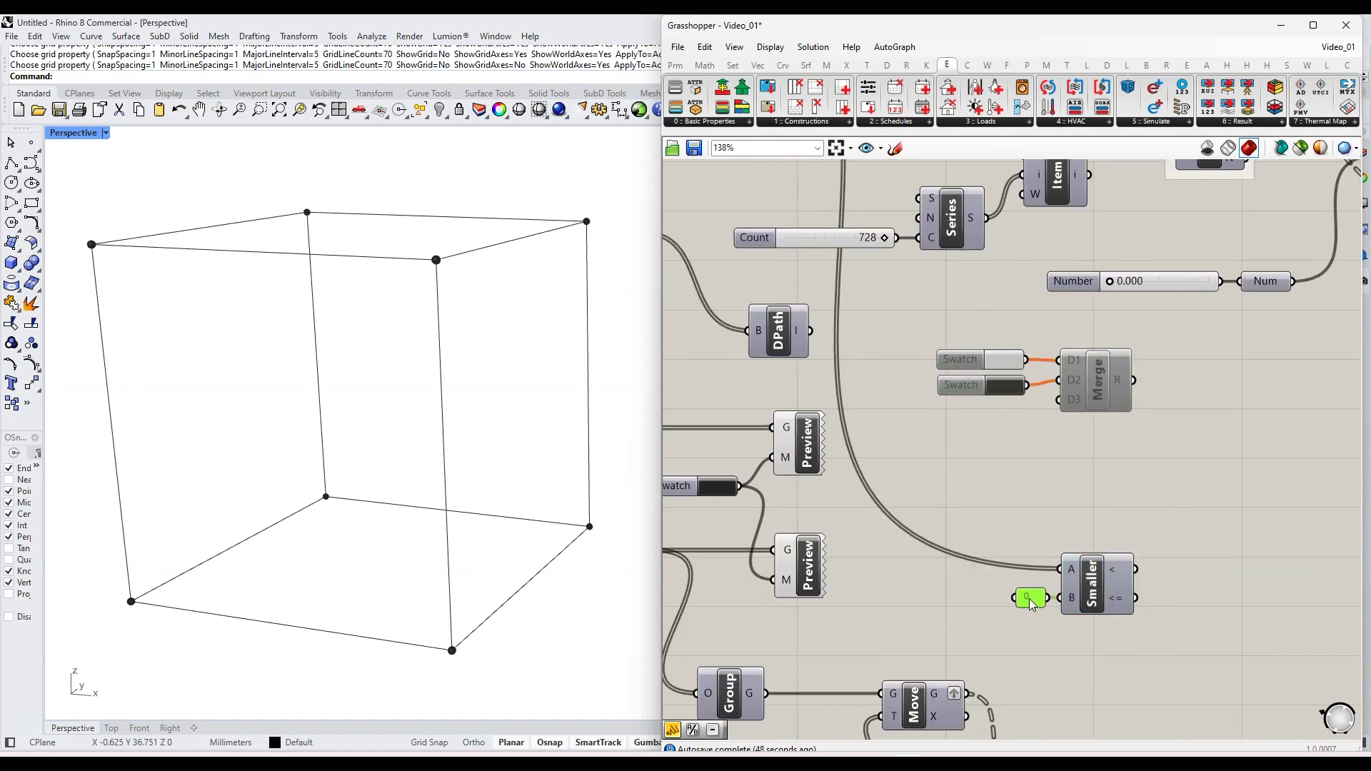
Hide the wire at the copied Smaller Than's A input and move the component up beneath the copied Merge
right_click(1069, 570)
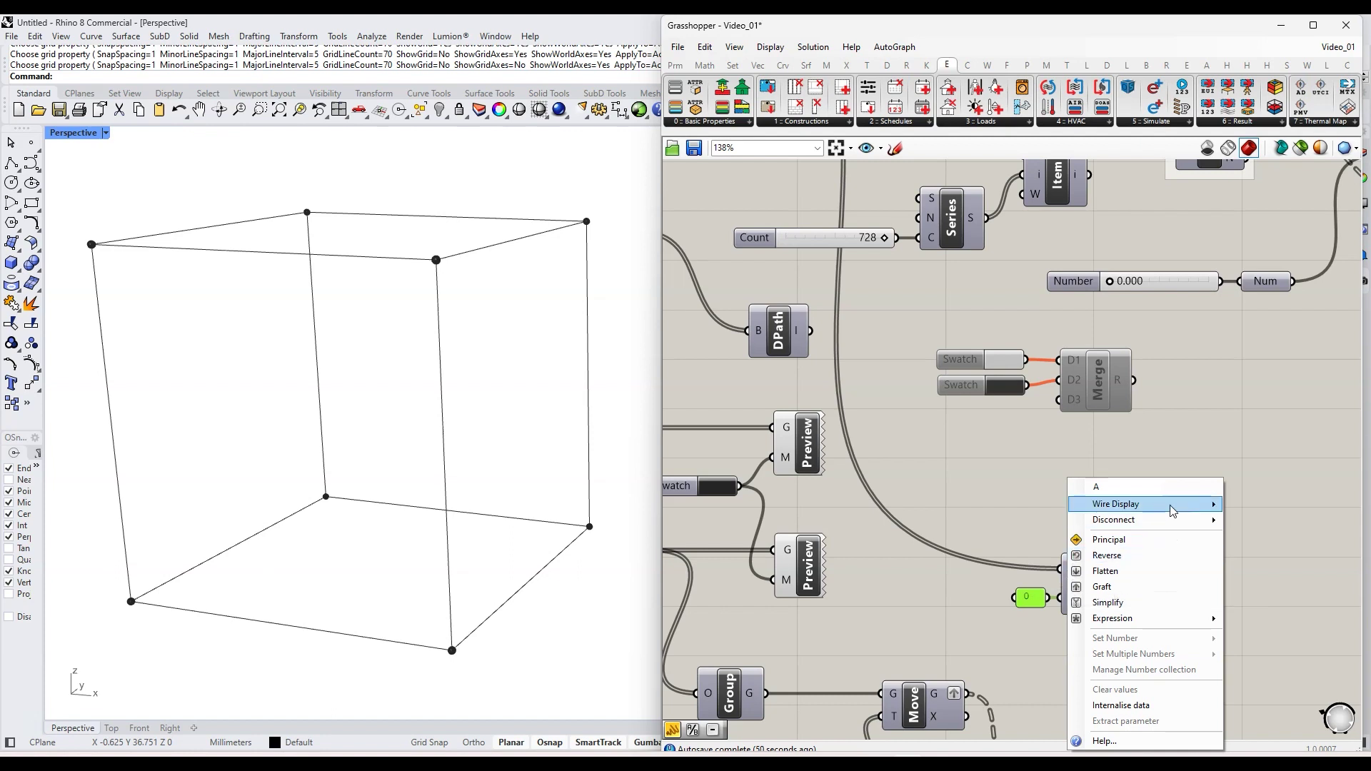
mouse_move(1172, 511)
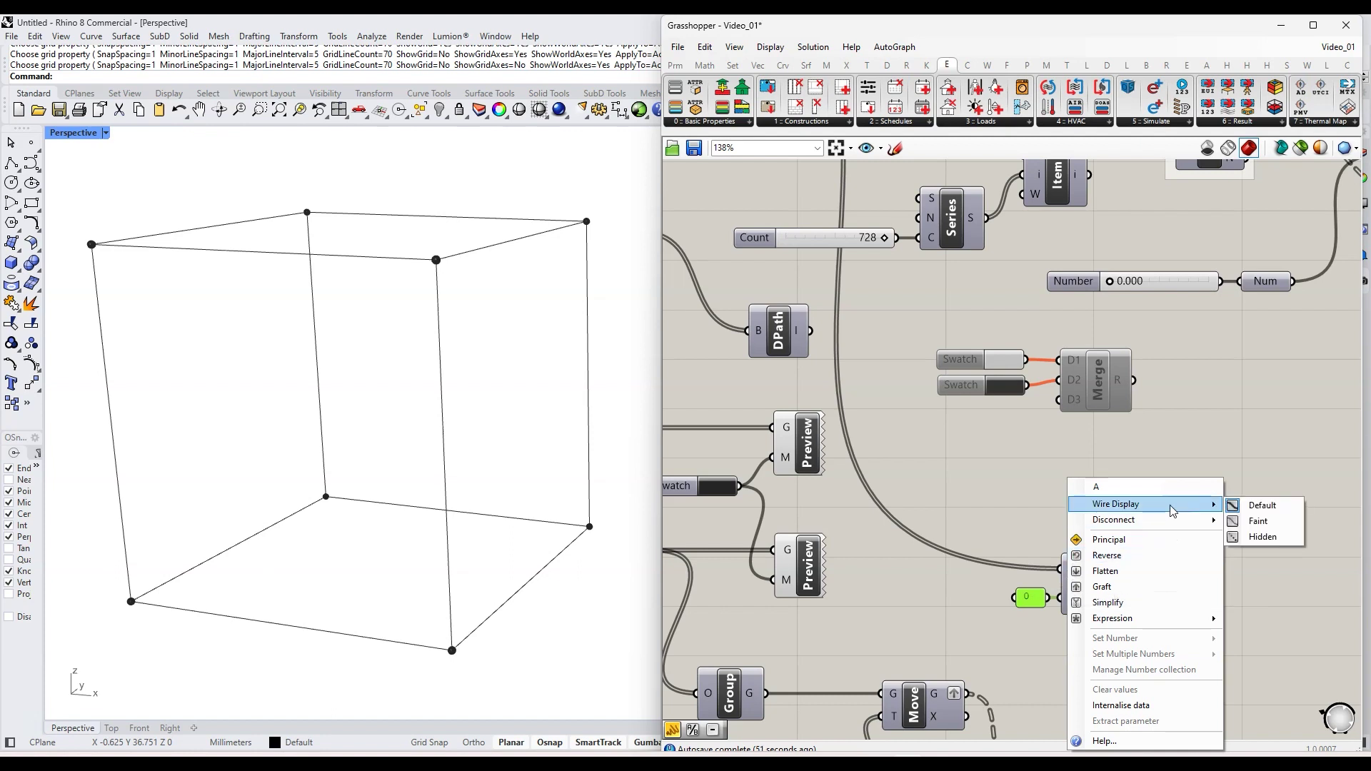
click(1261, 538)
scroll(1211, 577, down, 2)
scroll(1157, 573, up, 1)
drag(1137, 588, 1137, 487)
Enable the copied Merge component and its two colour swatches
click(1140, 430)
drag(1273, 418, 1057, 404)
middle_click(1144, 417)
click(1199, 373)
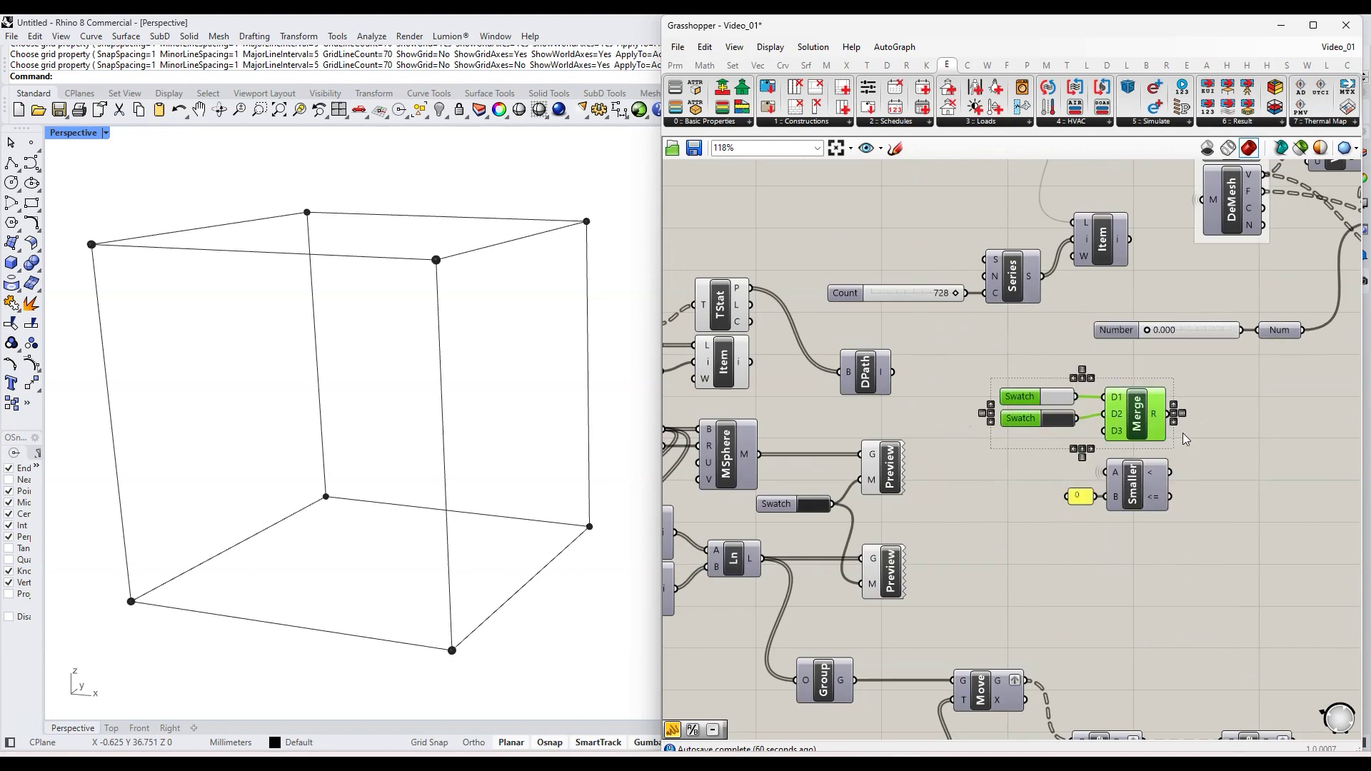
click(1188, 435)
scroll(1235, 458, down, 3)
scroll(1013, 388, up, 2)
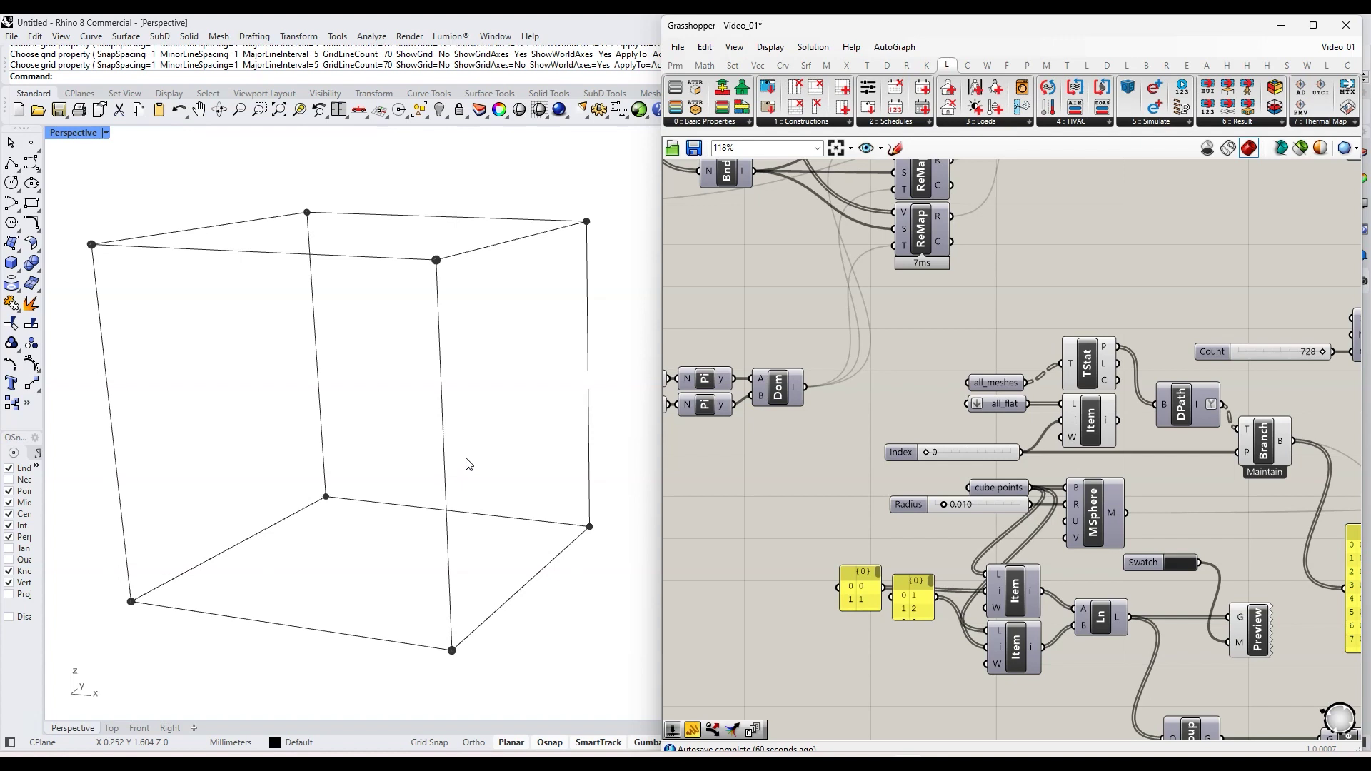
Set the Index slider to 1 and examine that cube configuration from another angle
scroll(945, 464, up, 8)
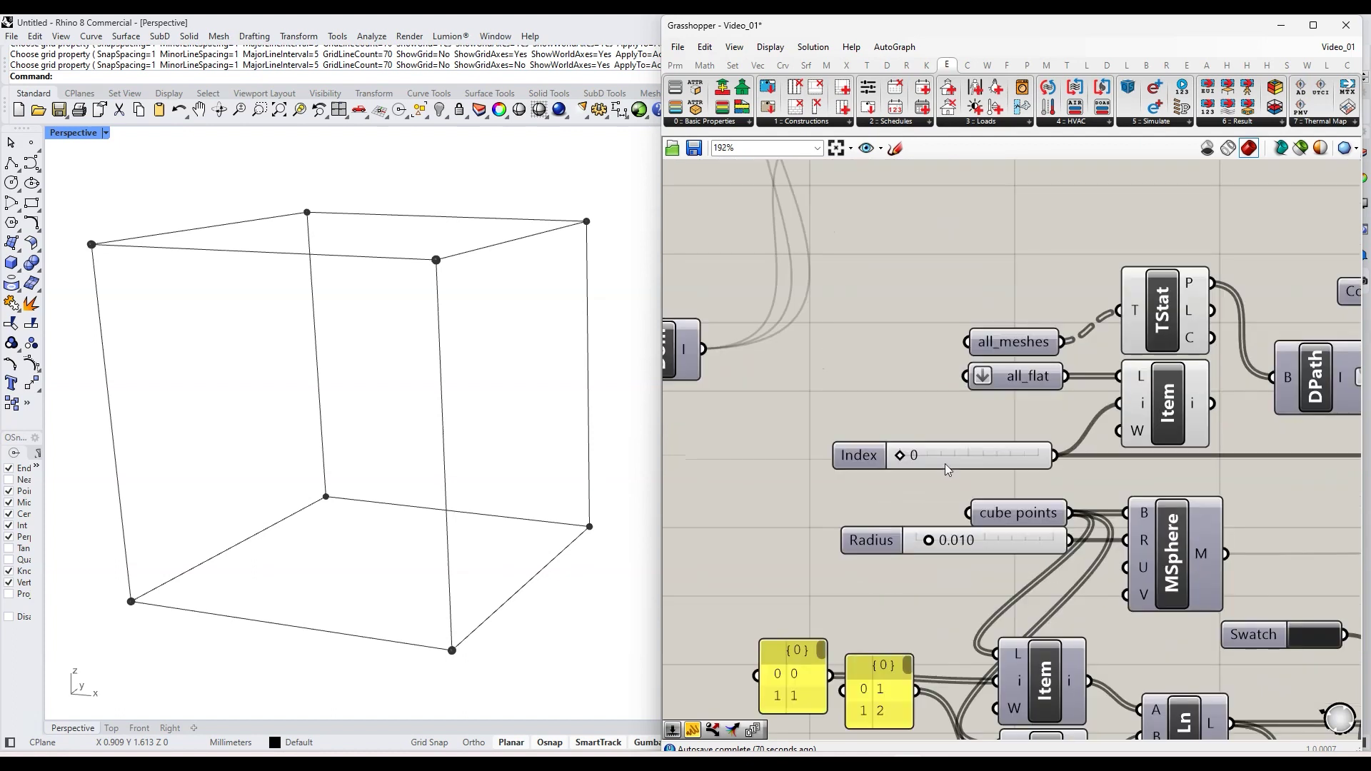
drag(873, 443, 874, 445)
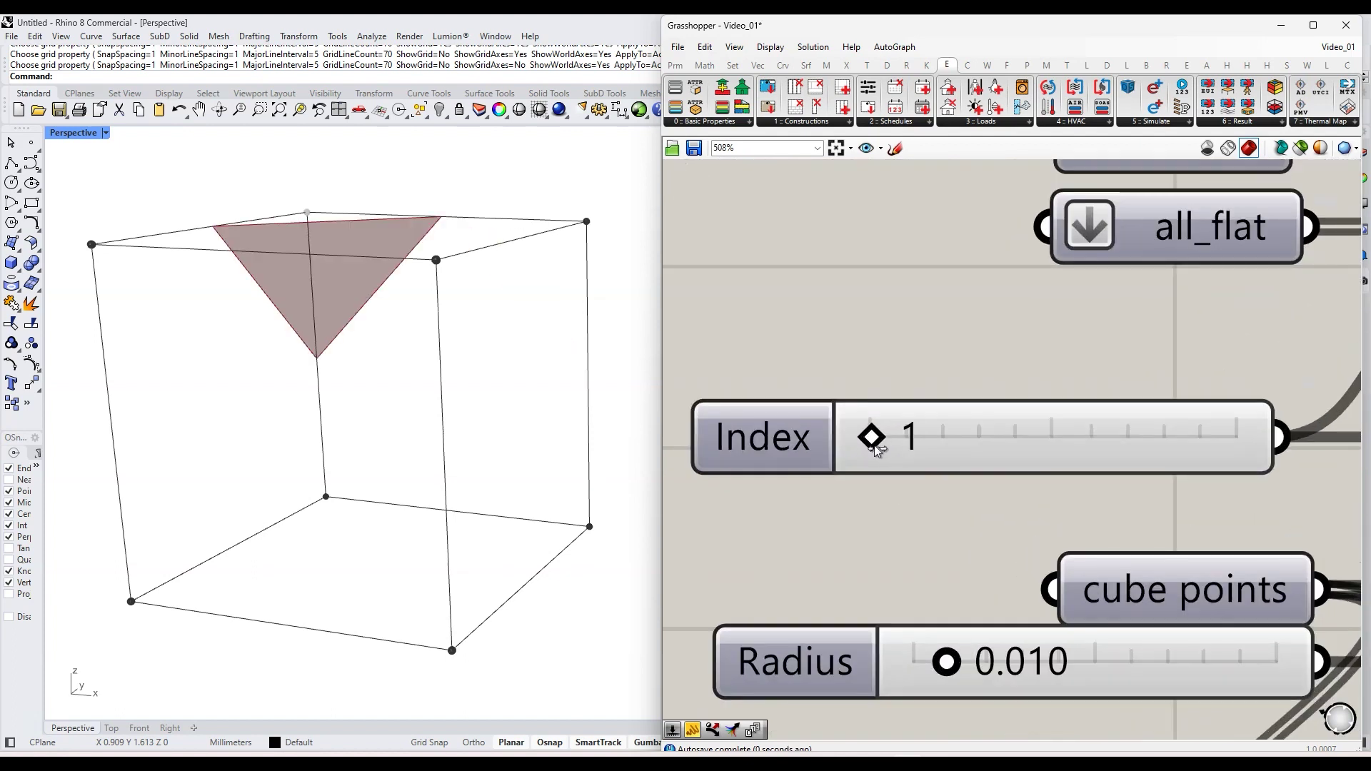
scroll(337, 422, down, 5)
scroll(280, 306, up, 8)
scroll(398, 349, down, 3)
scroll(419, 361, up, 3)
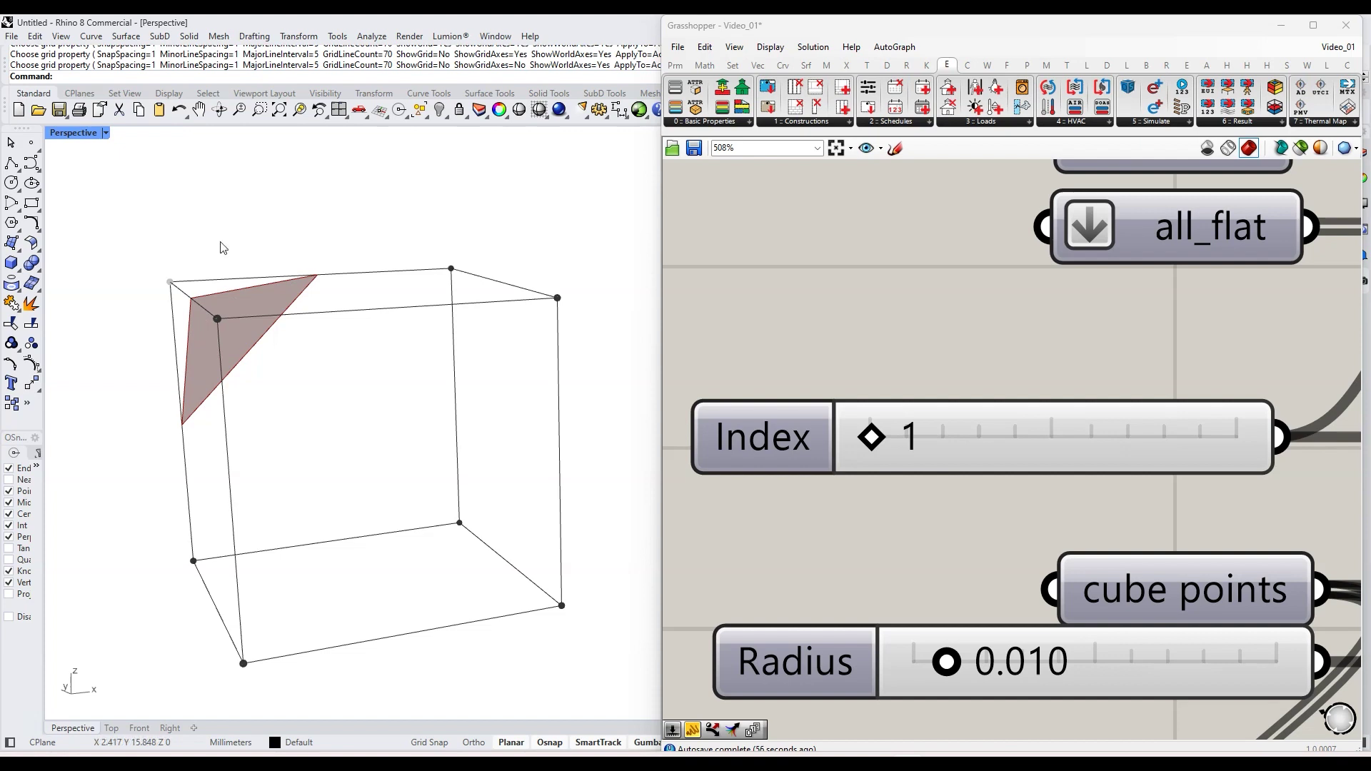
Add a Face Normals component above TStat and feed its mesh input from the List Item that picks the indexed mesh
scroll(784, 315, down, 6)
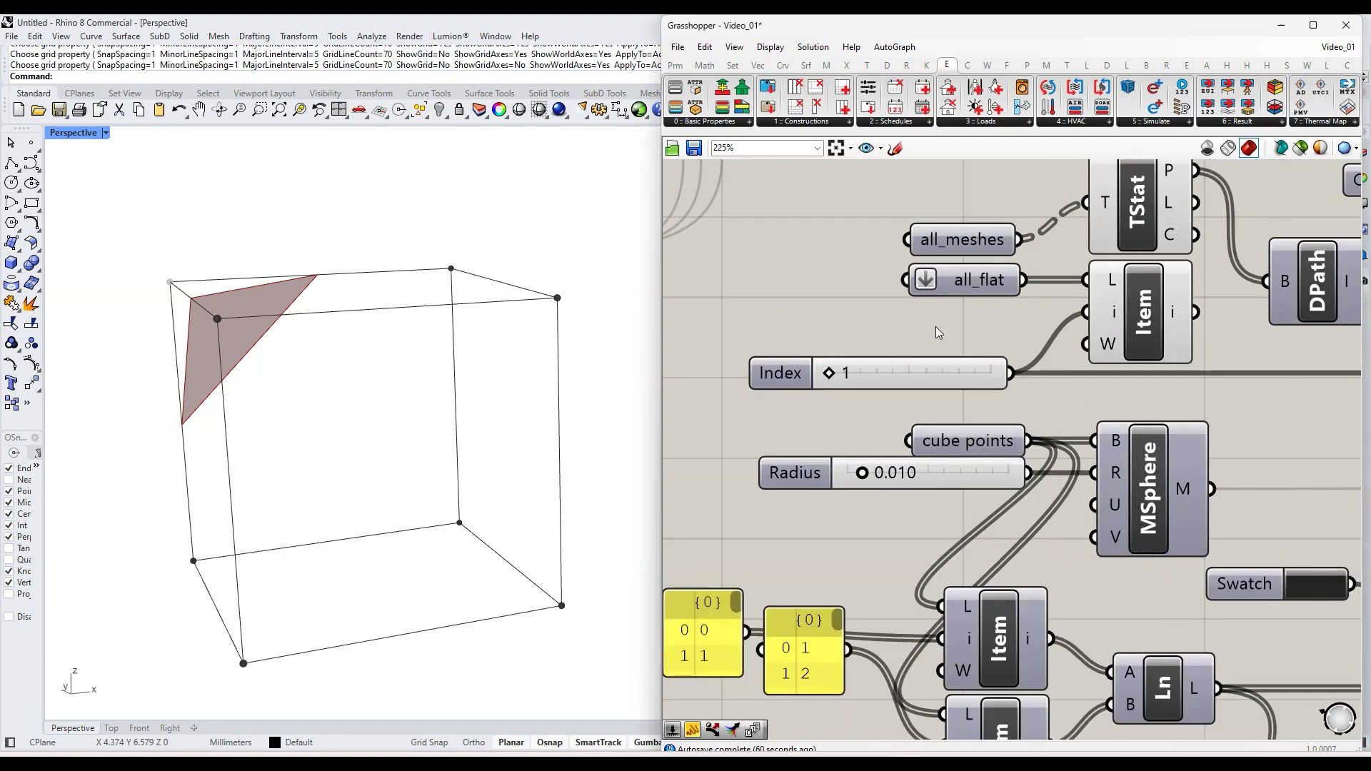
right_drag(1104, 453, 956, 496)
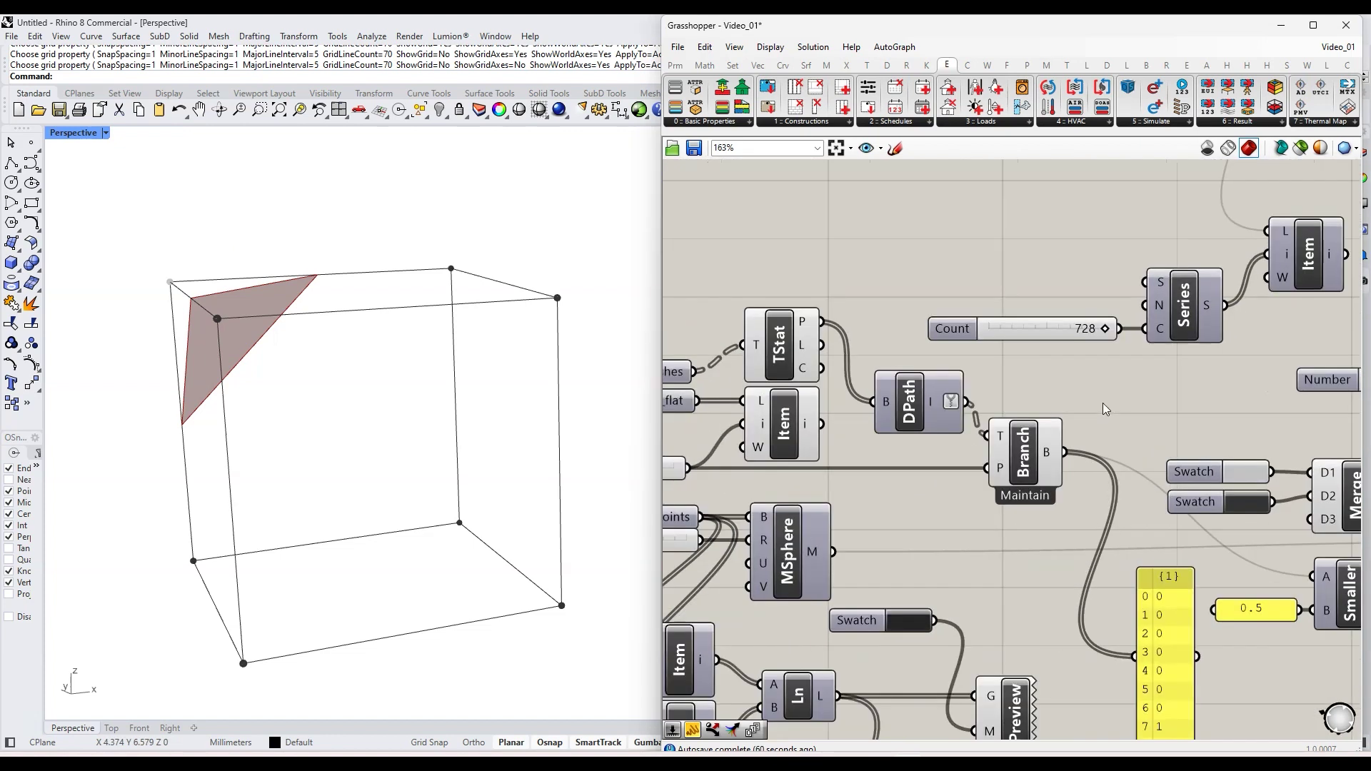
double_click(934, 256)
text(face no)
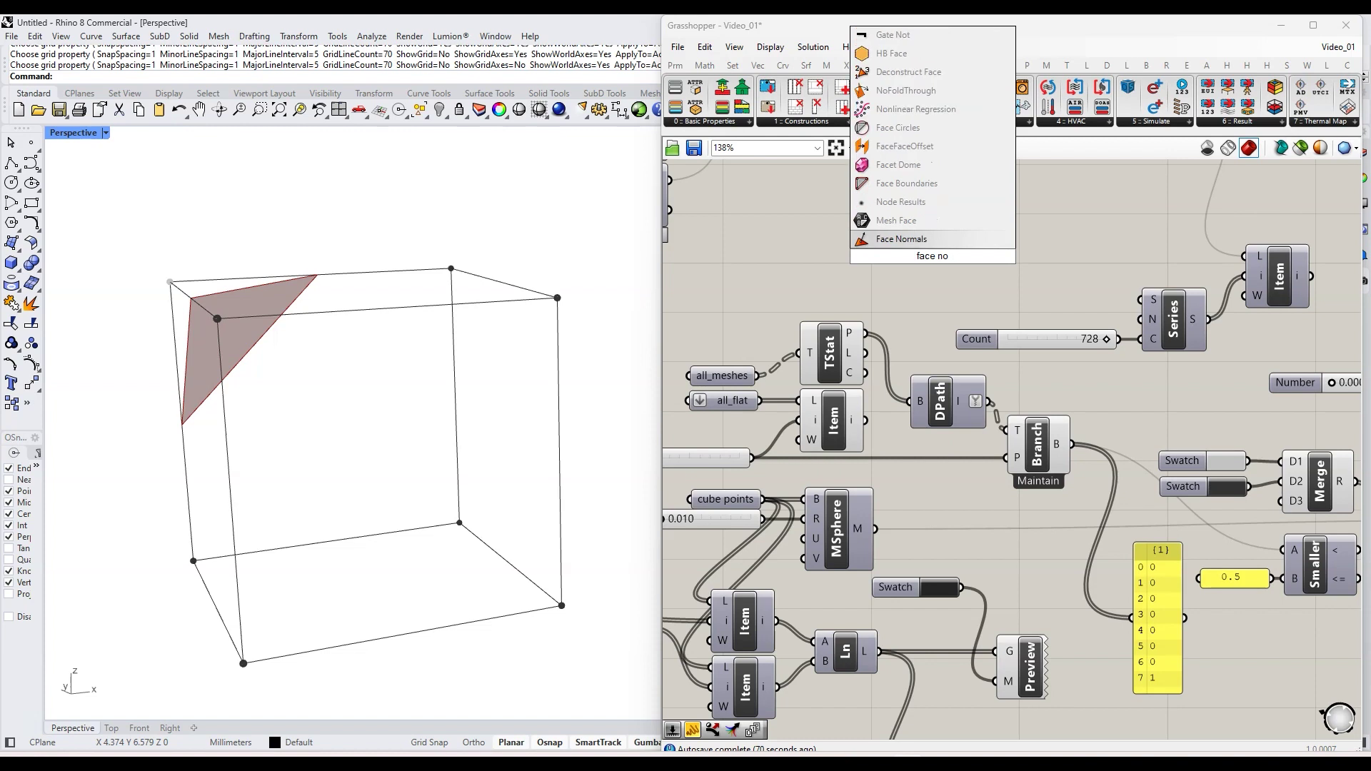
click(931, 239)
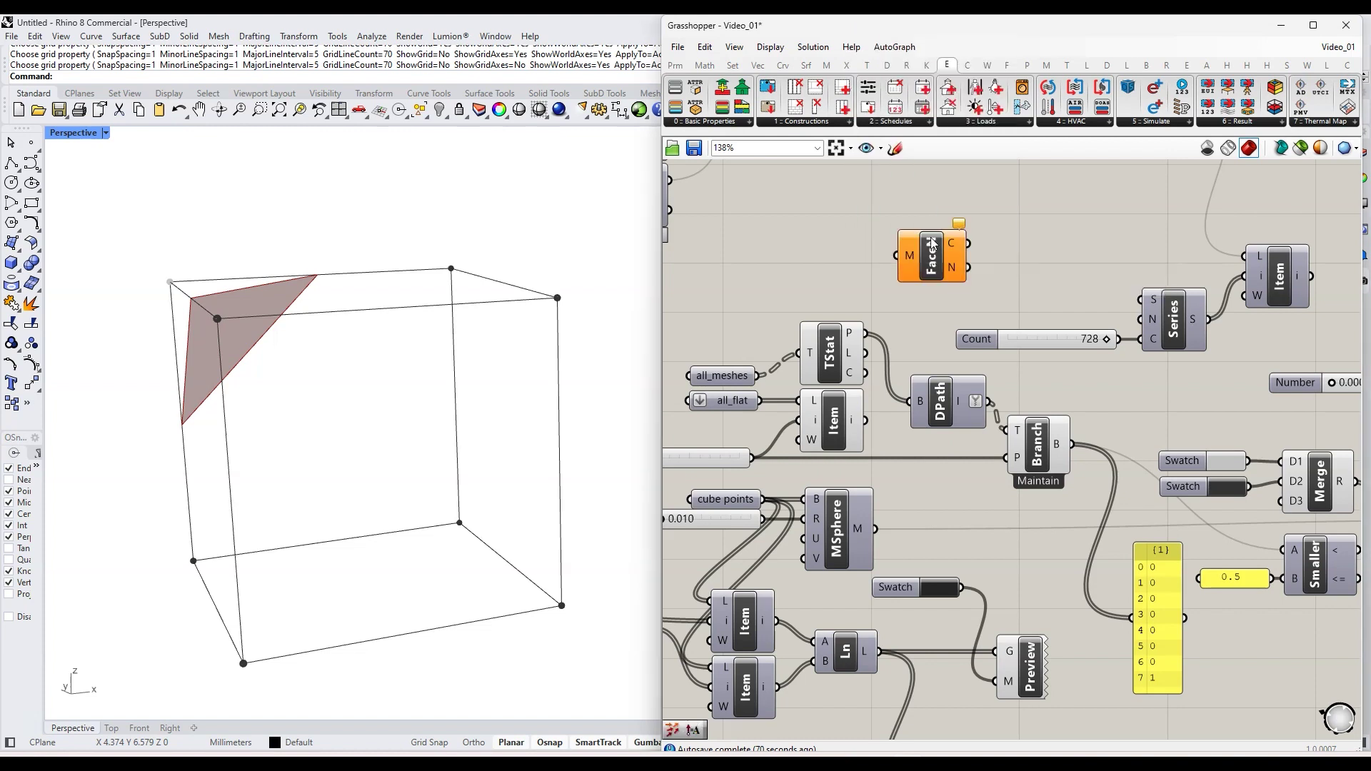
drag(865, 420, 895, 258)
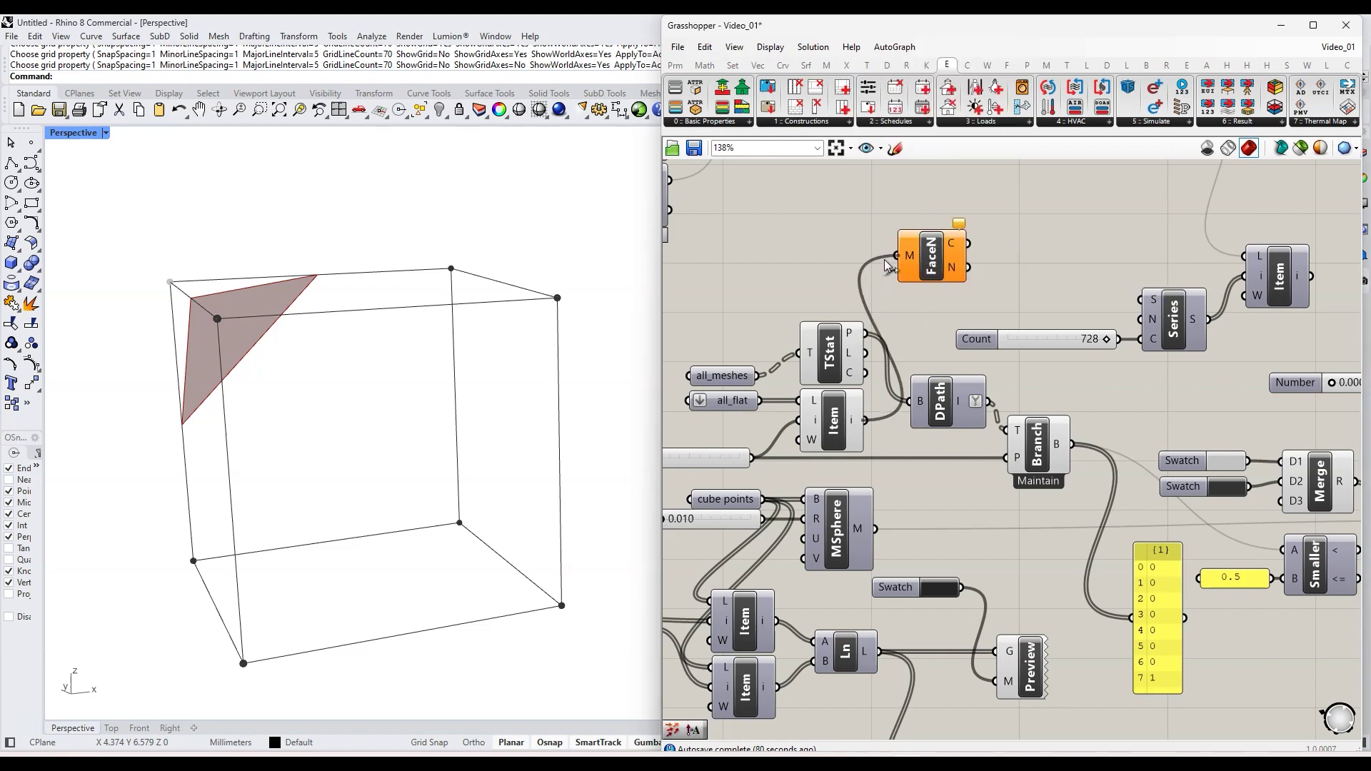
Add a Vector Display component beside Face Normals and anchor its arrows at the face centres
double_click(1027, 240)
text(vect)
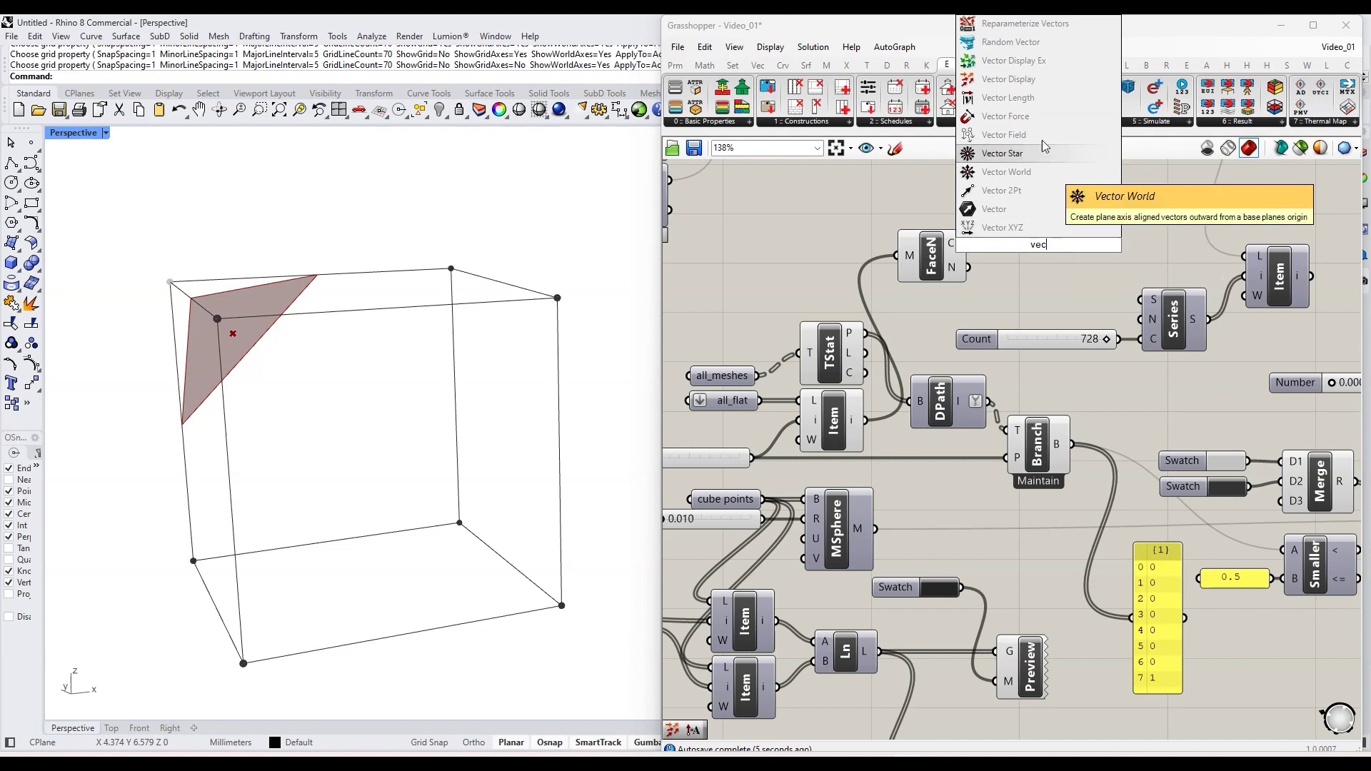
click(1044, 147)
drag(970, 244, 1035, 259)
Add a Multiplication component beside Face Normals and connect the face normals to its A input
double_click(949, 208)
text(multi)
click(919, 161)
drag(985, 208, 1007, 274)
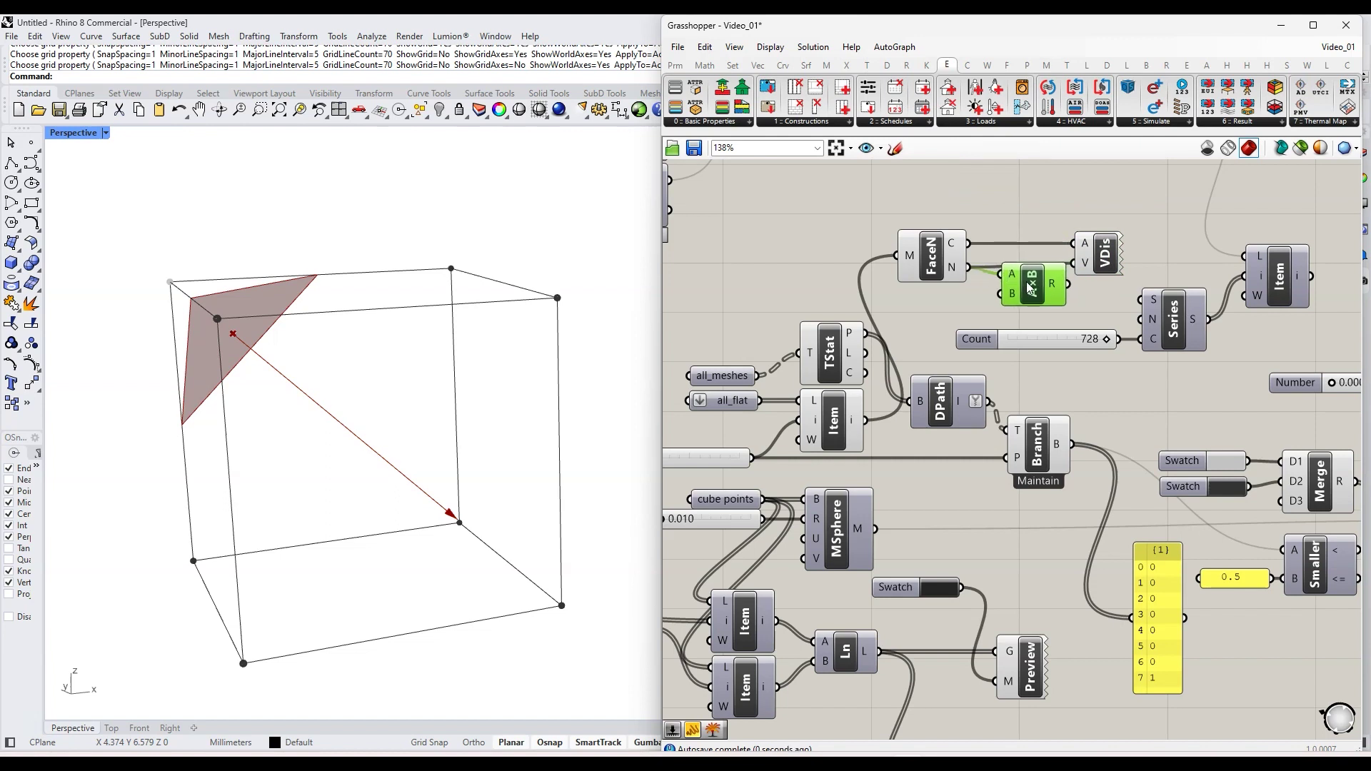
Create a 0.000-precision number slider, connect it to the Multiplication's B input and set it to 0.379 to shorten the normal arrows
double_click(815, 255)
text(ou)
key(BackSpace)
key(BackSpace)
text(0.000)
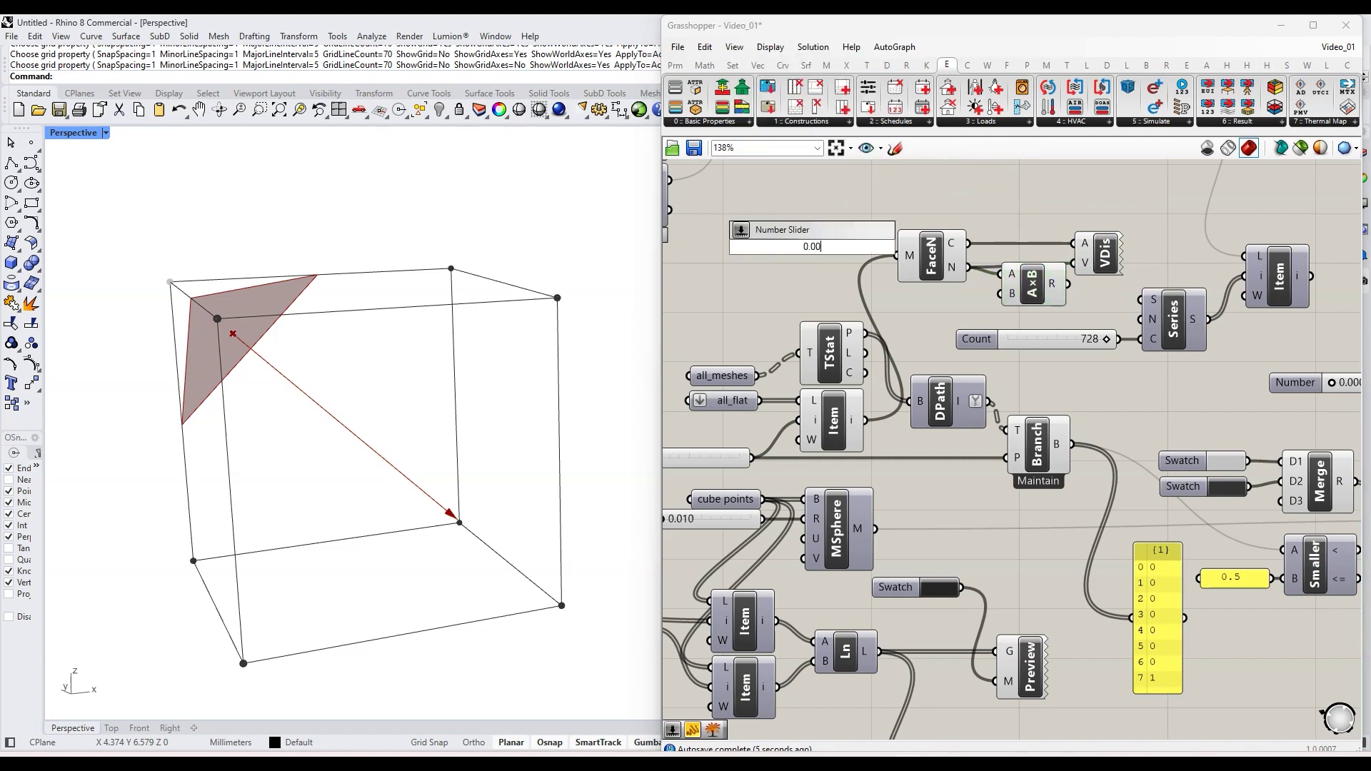
key(Return)
drag(762, 247, 762, 294)
drag(890, 294, 1000, 293)
drag(780, 293, 806, 293)
right_drag(303, 391, 431, 468)
scroll(232, 430, down, 5)
scroll(276, 377, up, 5)
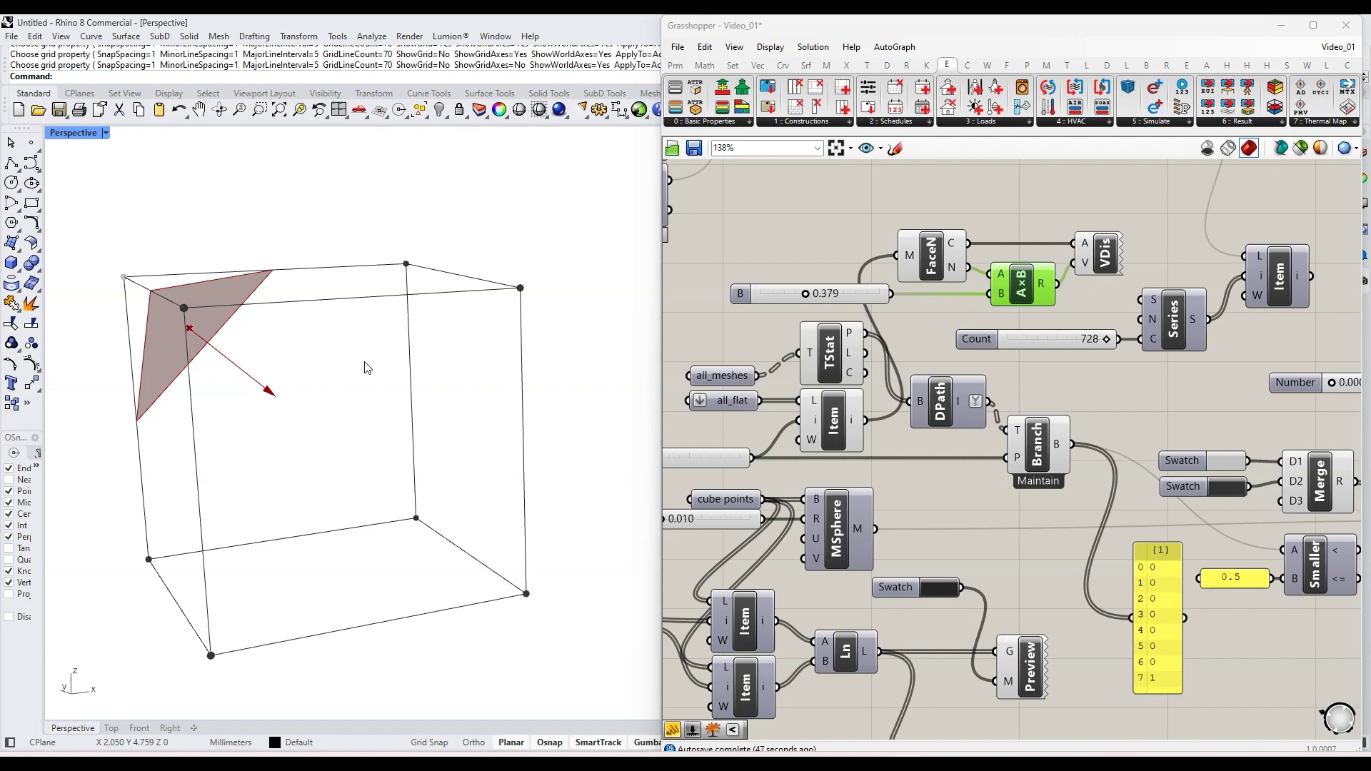
right_drag(364, 368, 470, 367)
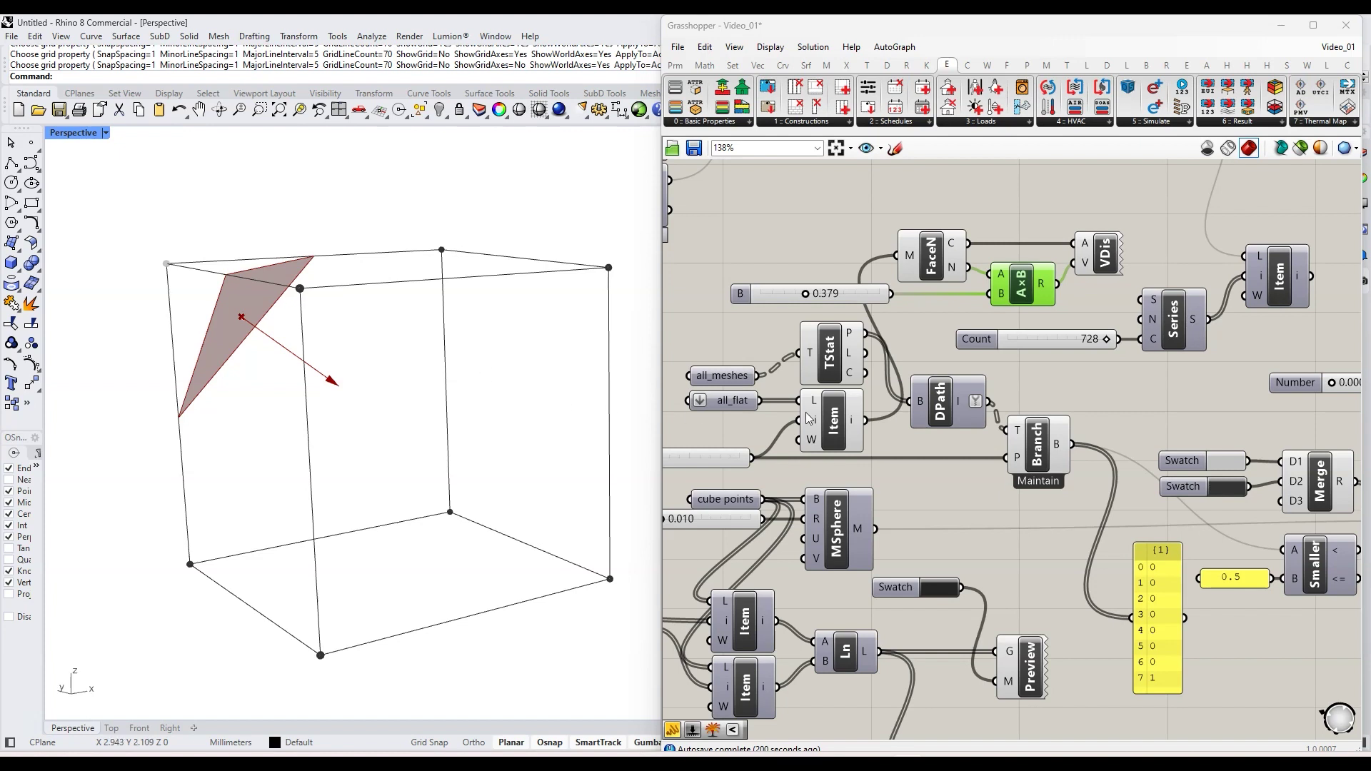
Set the Index slider to 2 and view the resulting triangle and its normal around the cube
scroll(985, 389, down, 3)
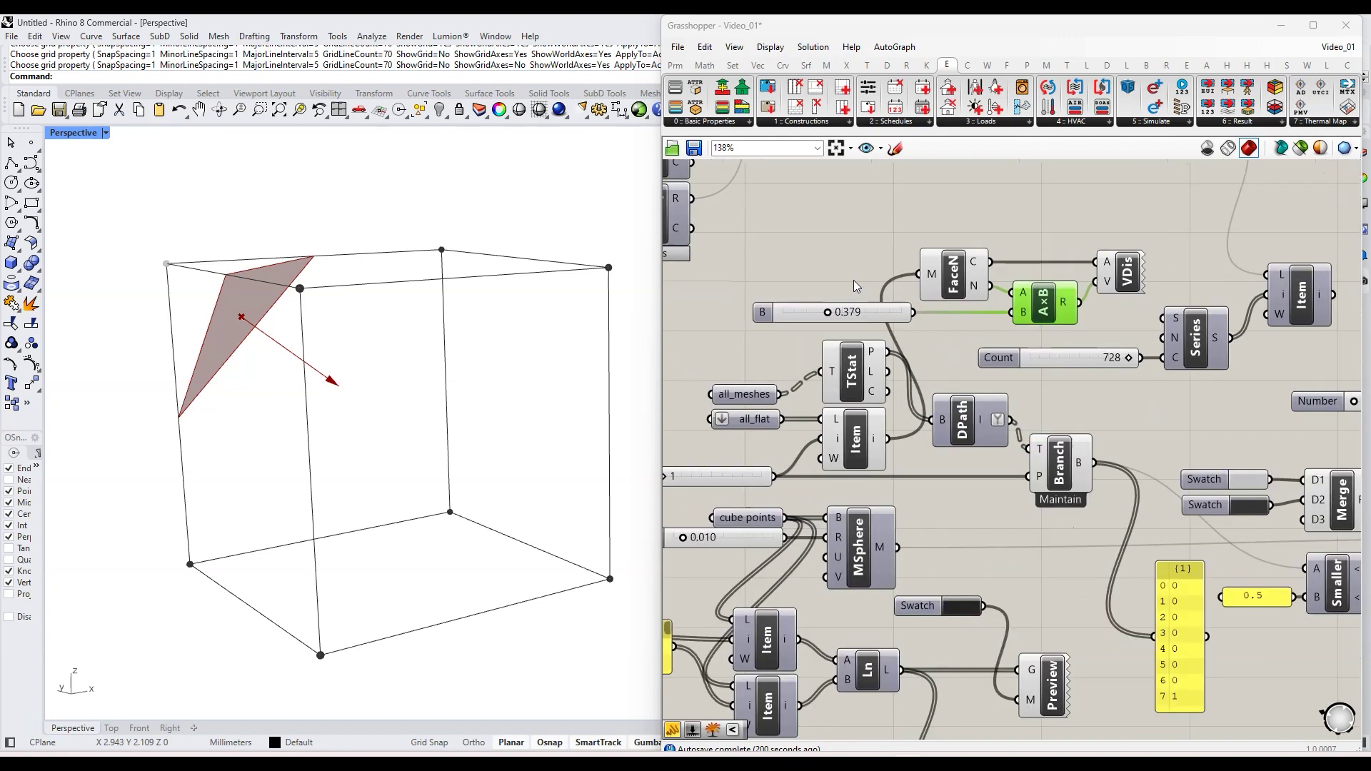
scroll(770, 465, up, 5)
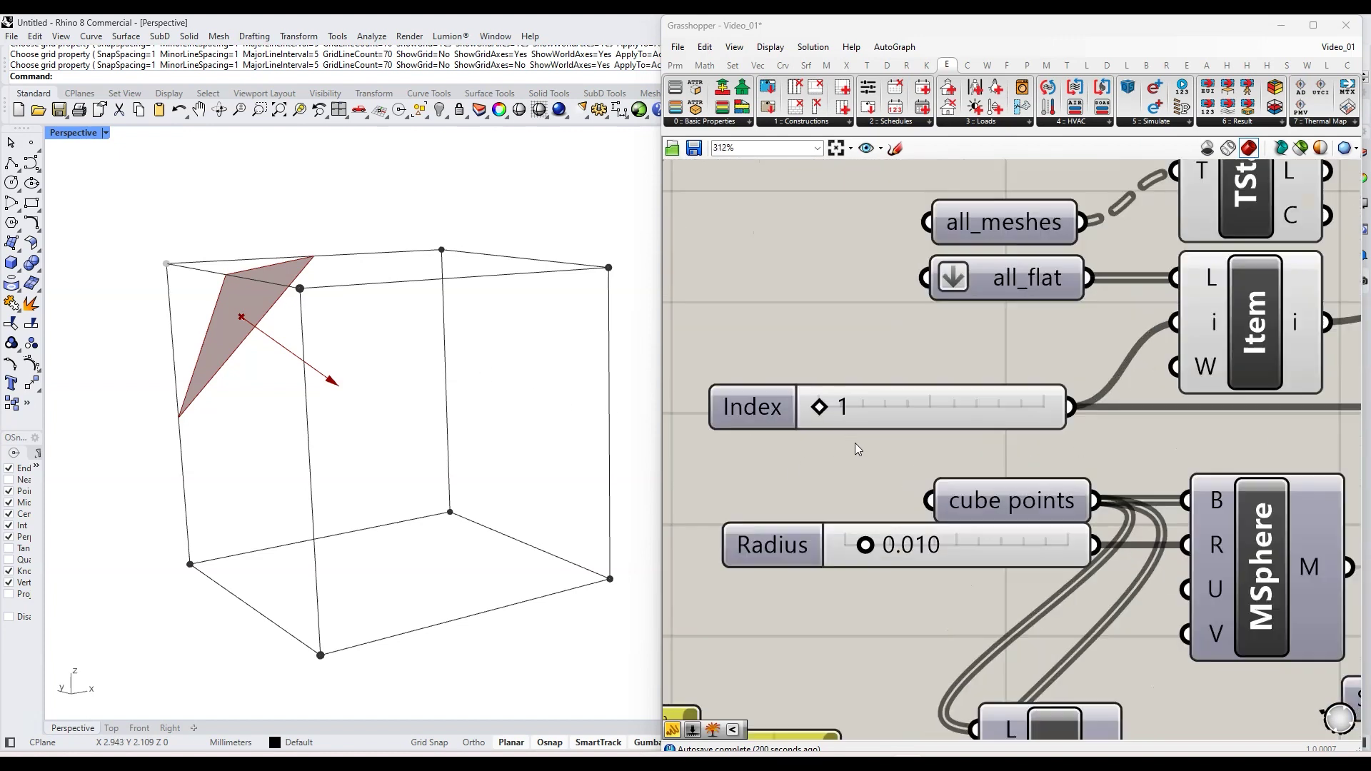
drag(818, 417, 820, 414)
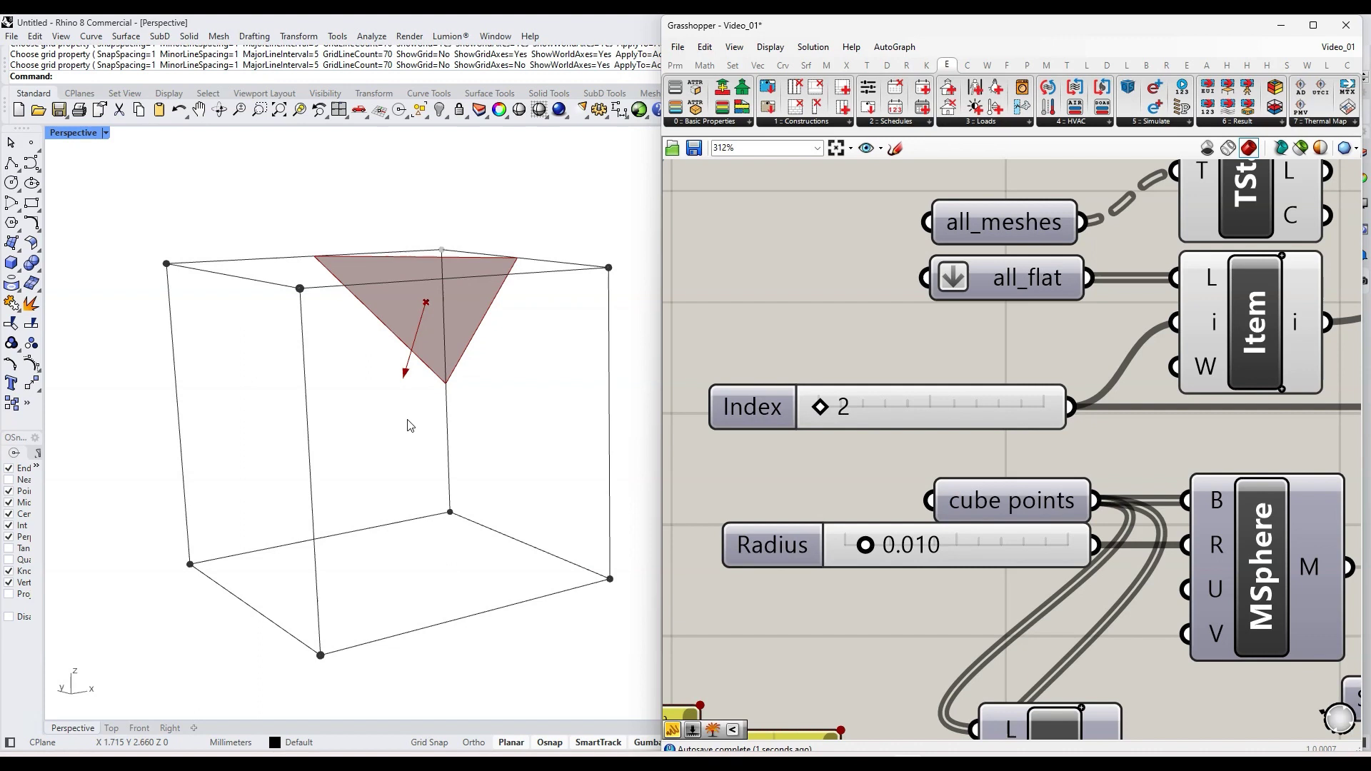
right_drag(408, 420, 398, 418)
scroll(502, 381, down, 7)
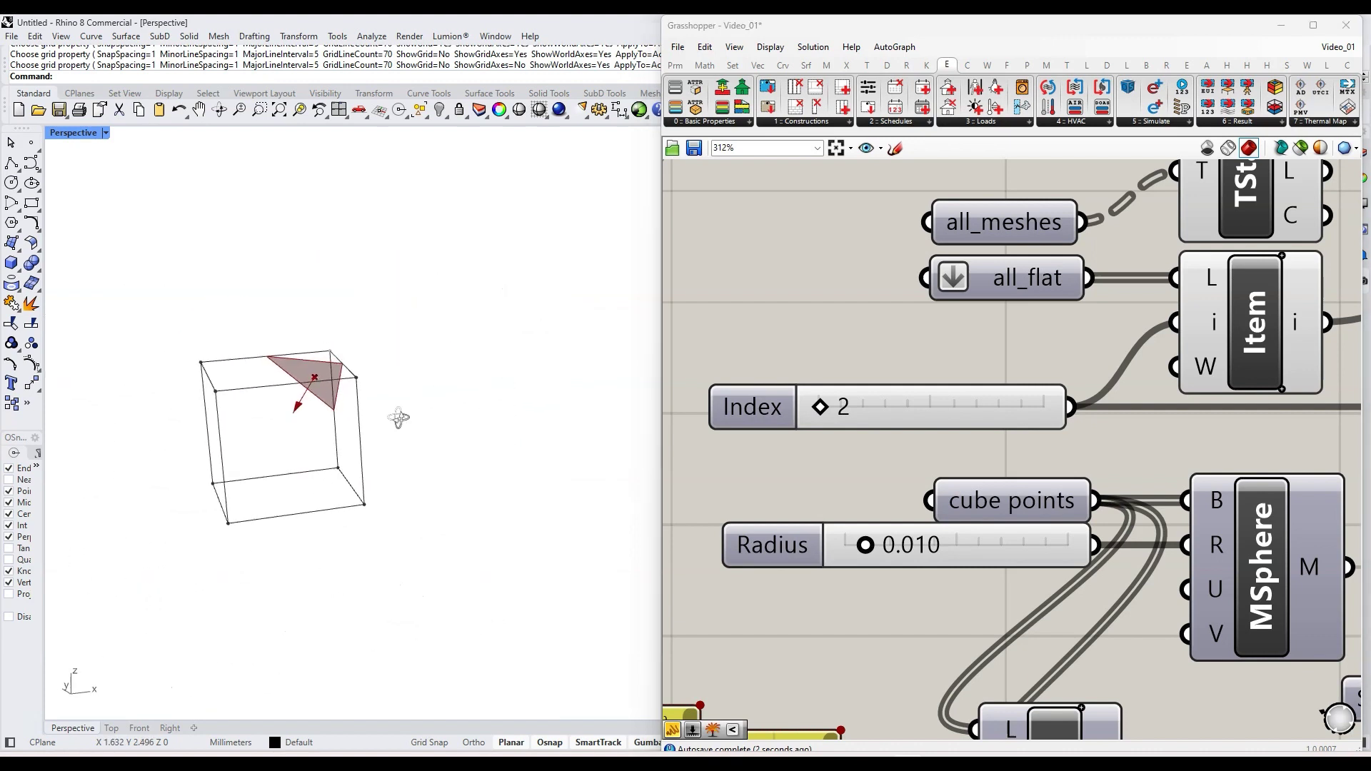
scroll(269, 400, up, 4)
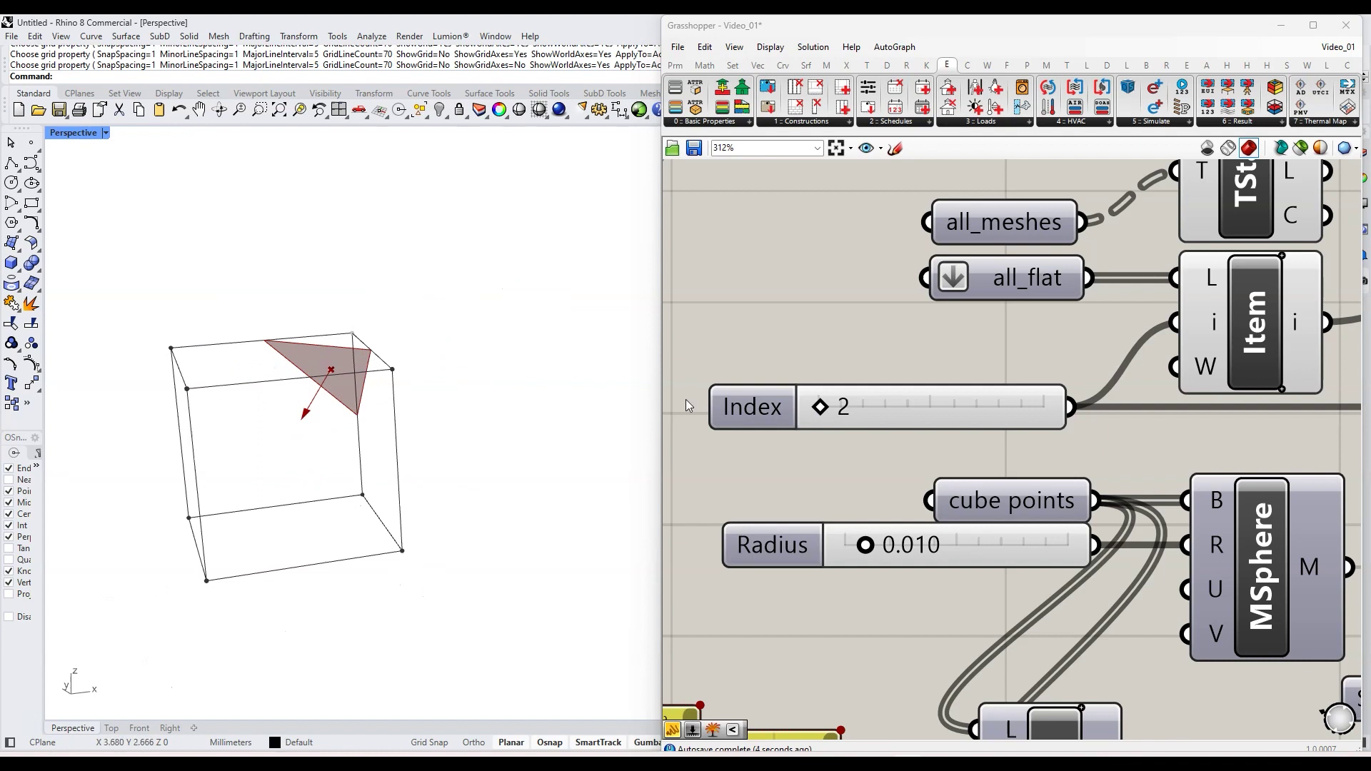
Set the Index slider to 3 and view that configuration's faces and normals up close
scroll(825, 427, up, 2)
drag(823, 407, 828, 409)
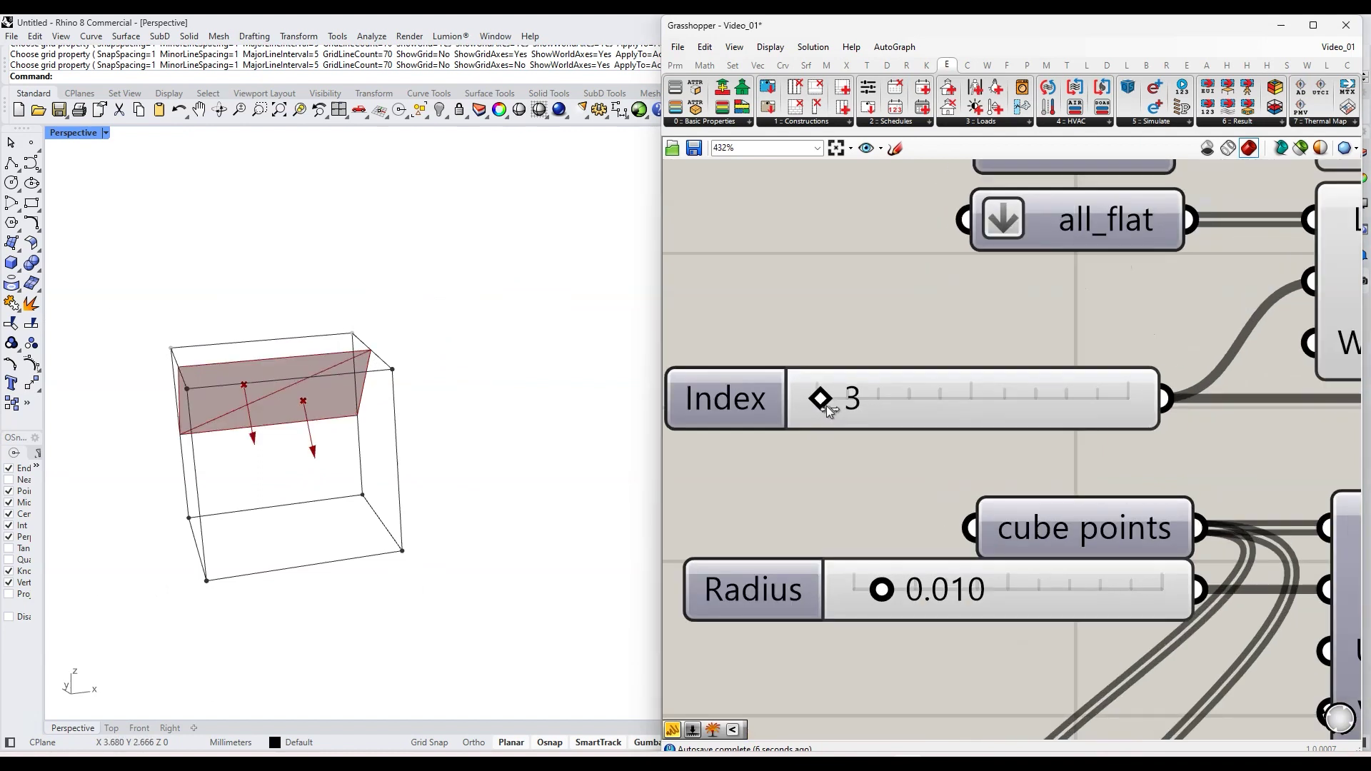
right_drag(335, 457, 346, 381)
scroll(281, 375, up, 3)
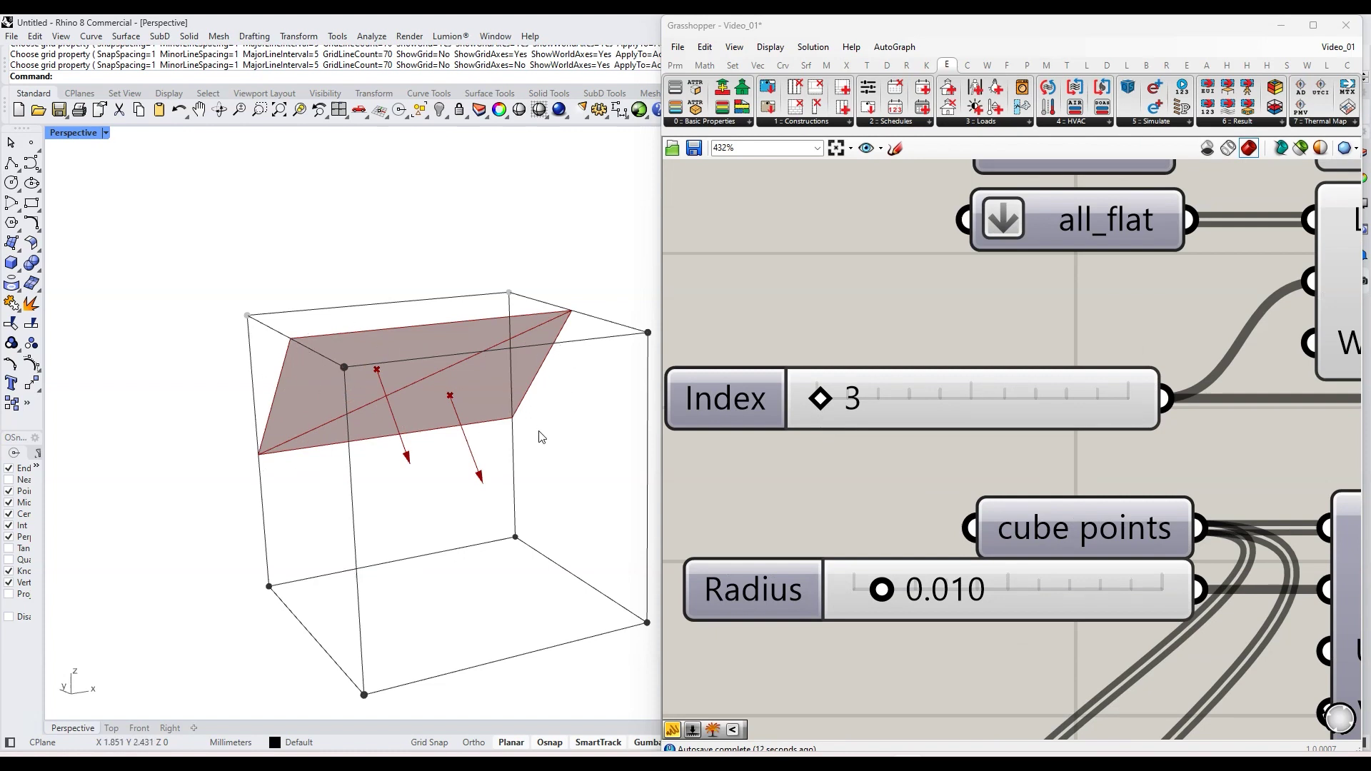
Set the Index slider to 7 and examine its triangles and normals from several angles
drag(820, 403, 825, 402)
right_drag(462, 385, 453, 382)
right_drag(397, 314, 282, 275)
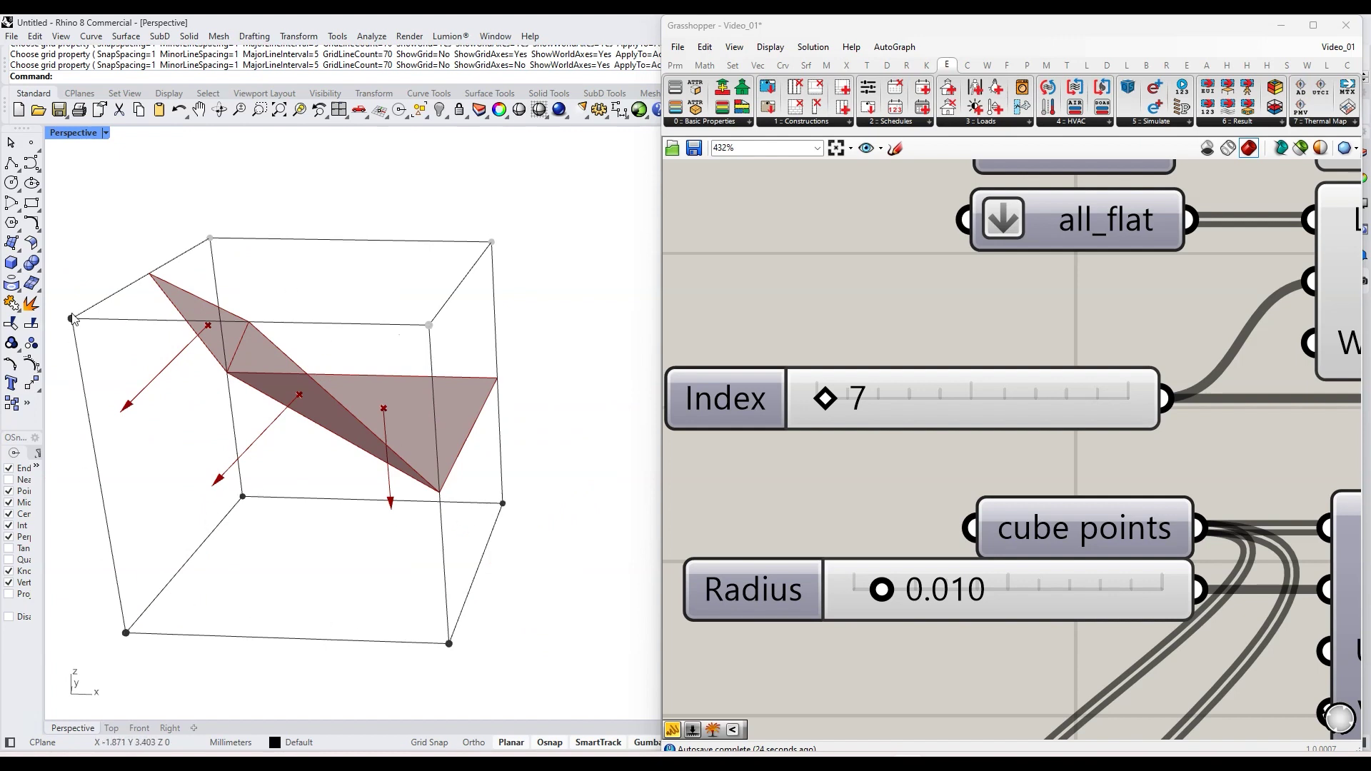
mouse_move(444, 545)
right_down()
mouse_move(455, 538)
mouse_move(434, 533)
right_up()
scroll(509, 488, down, 3)
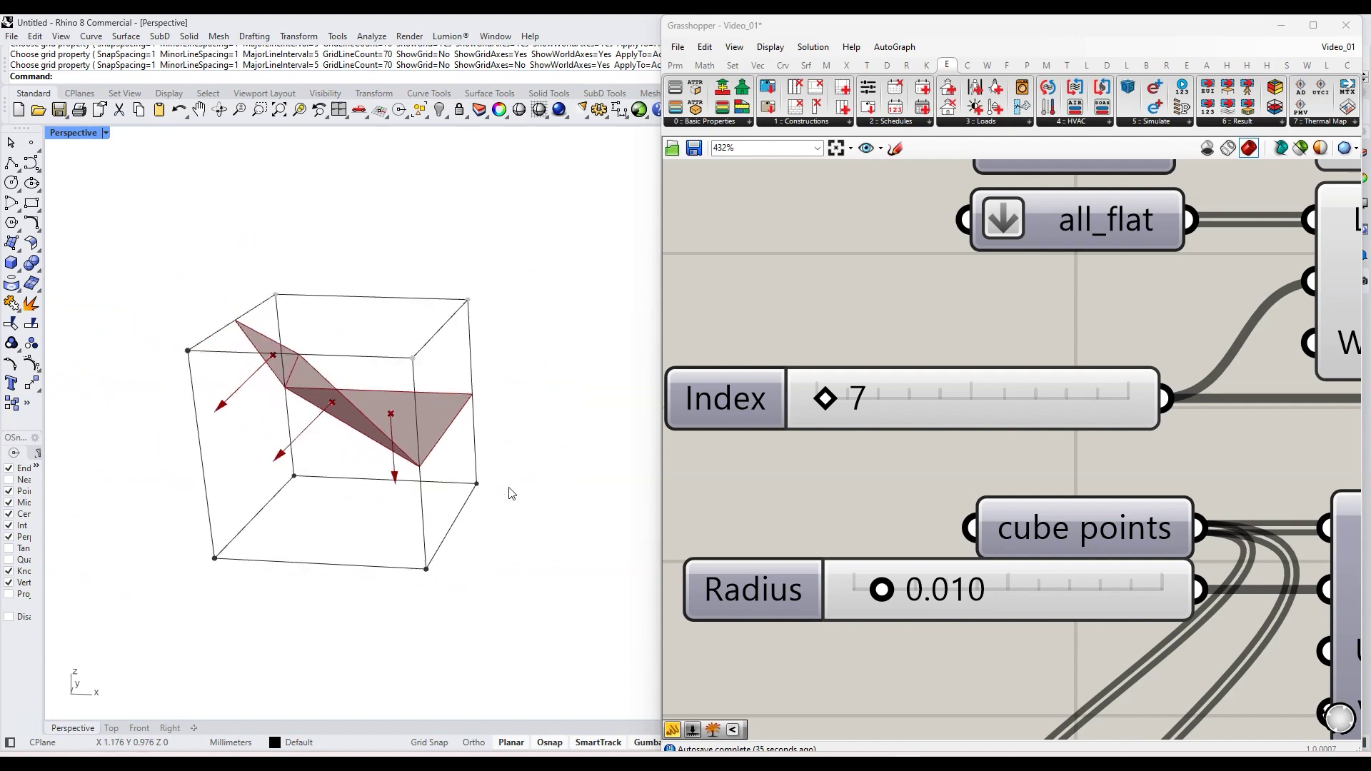
scroll(282, 436, up, 3)
Set the Index slider to 126 and orbit the cube to examine the triangles at its opposite corners
drag(826, 400, 973, 410)
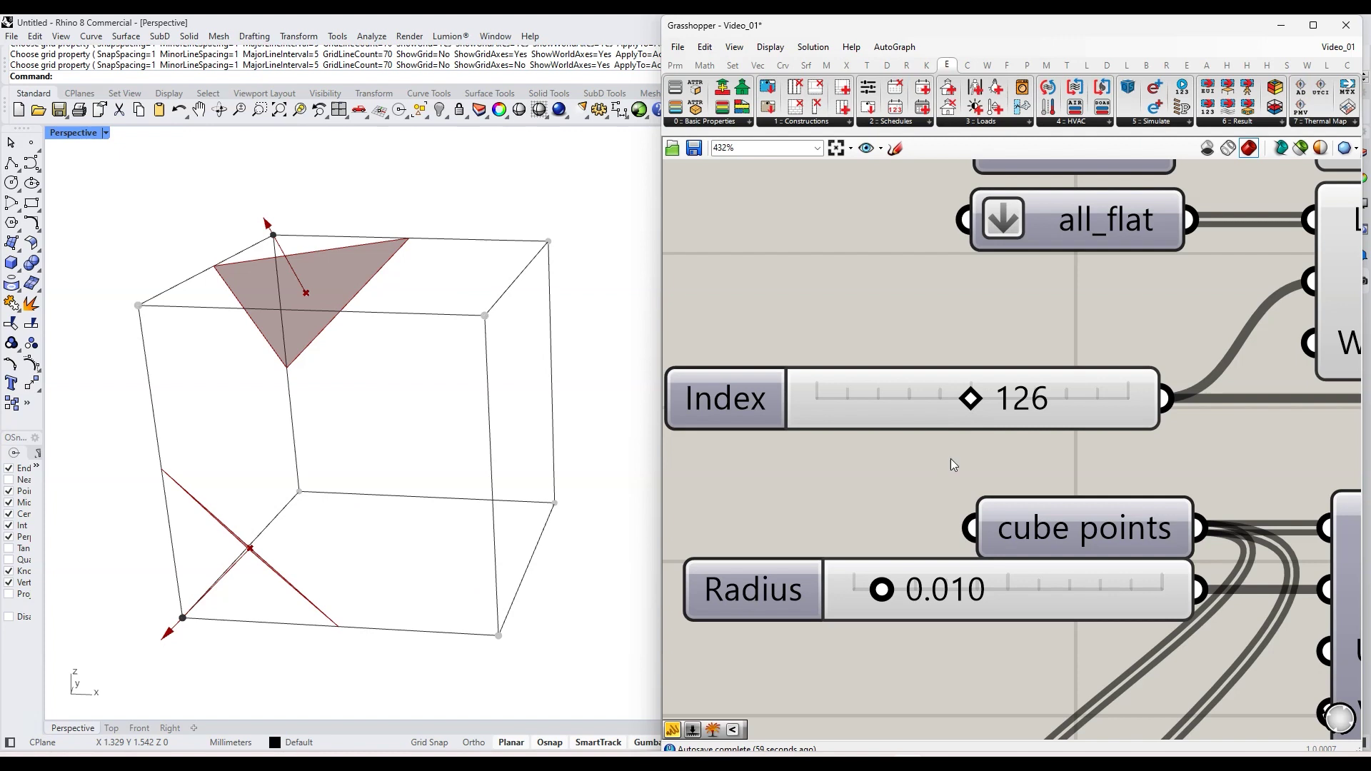
right_drag(333, 370, 543, 430)
scroll(558, 431, up, 3)
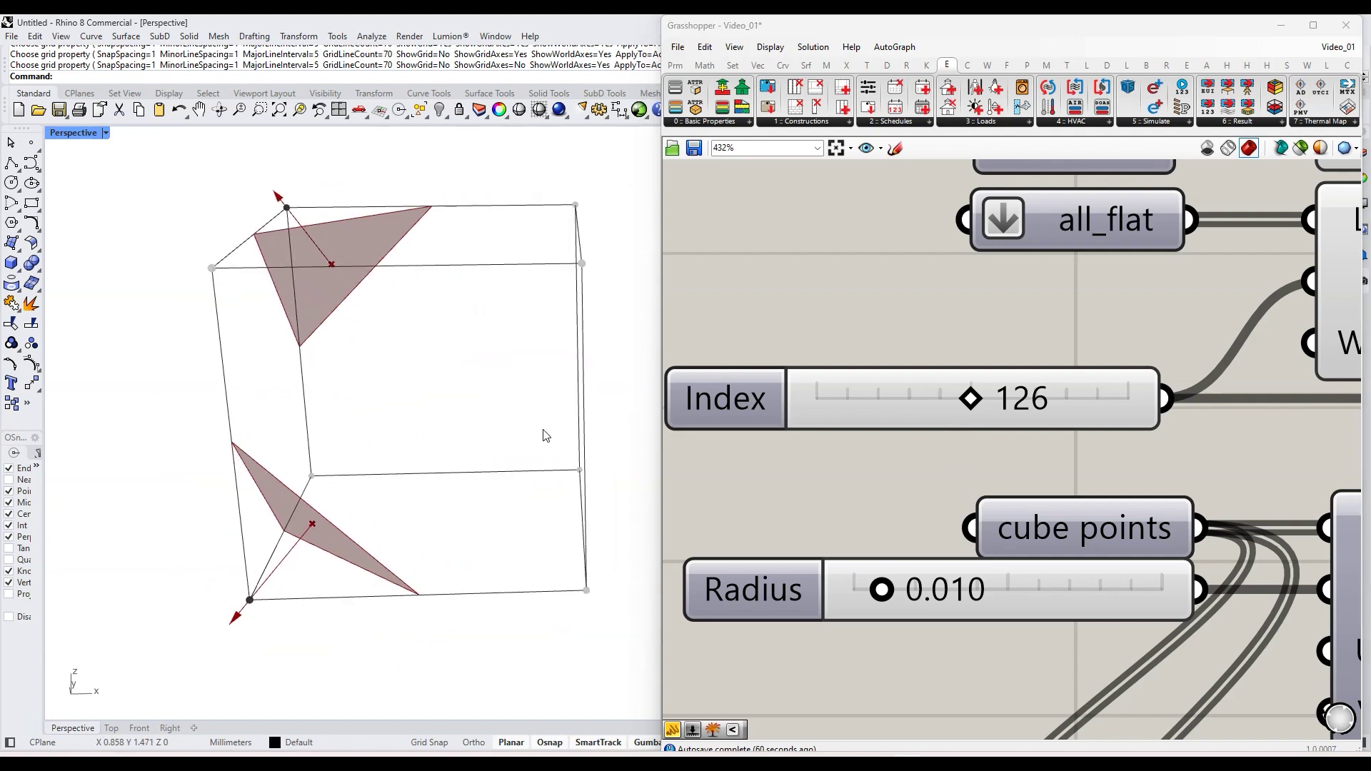
Show configuration 221 from another angle, and finish with the Index slider set to 28
drag(970, 398, 1090, 402)
scroll(612, 413, down, 3)
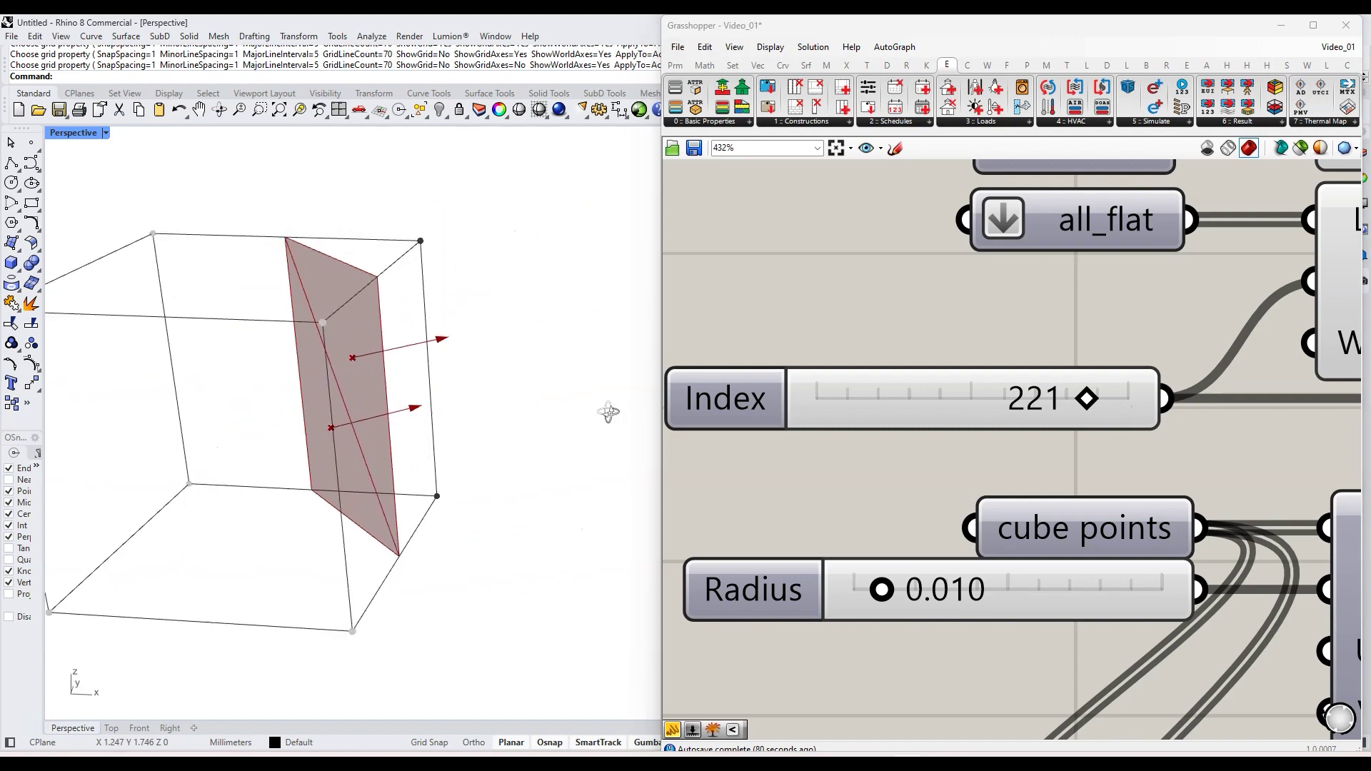
right_drag(612, 413, 379, 430)
scroll(329, 423, up, 3)
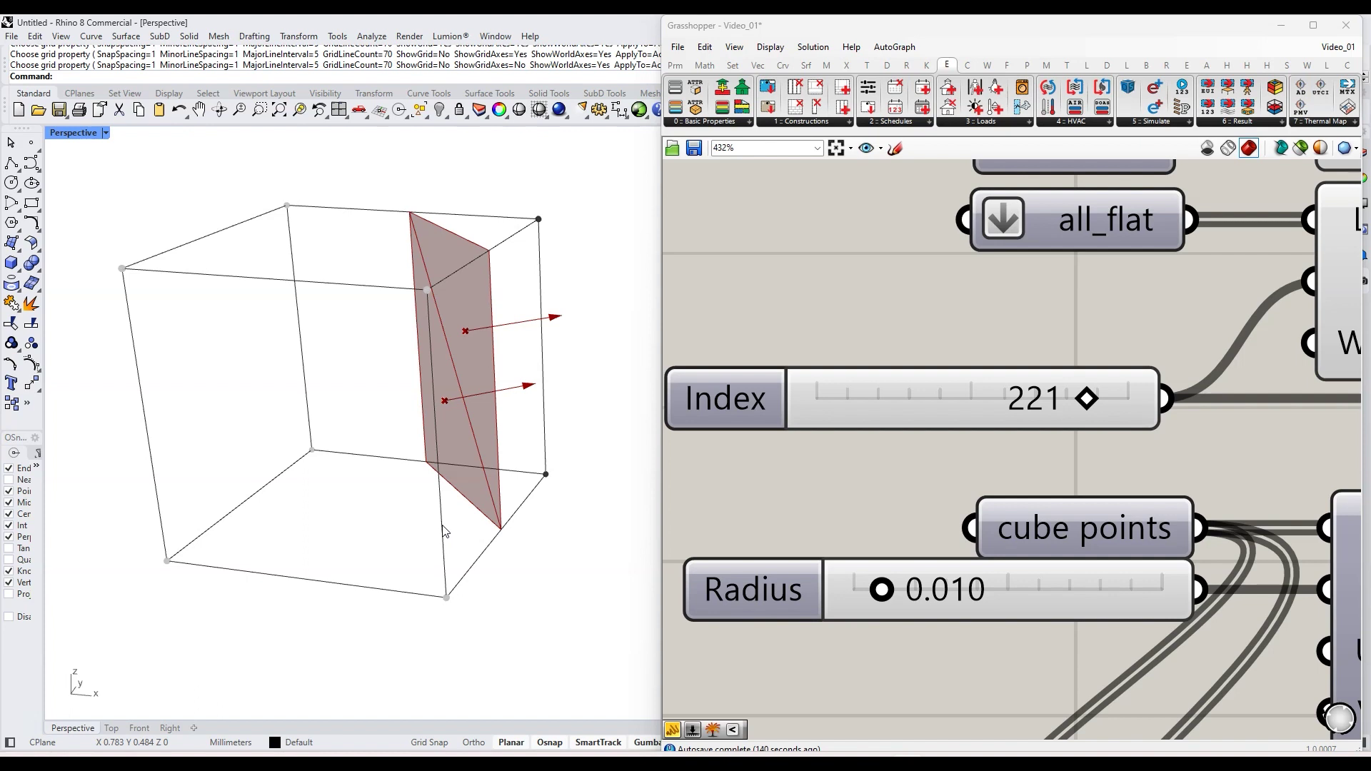
drag(1087, 399, 857, 399)
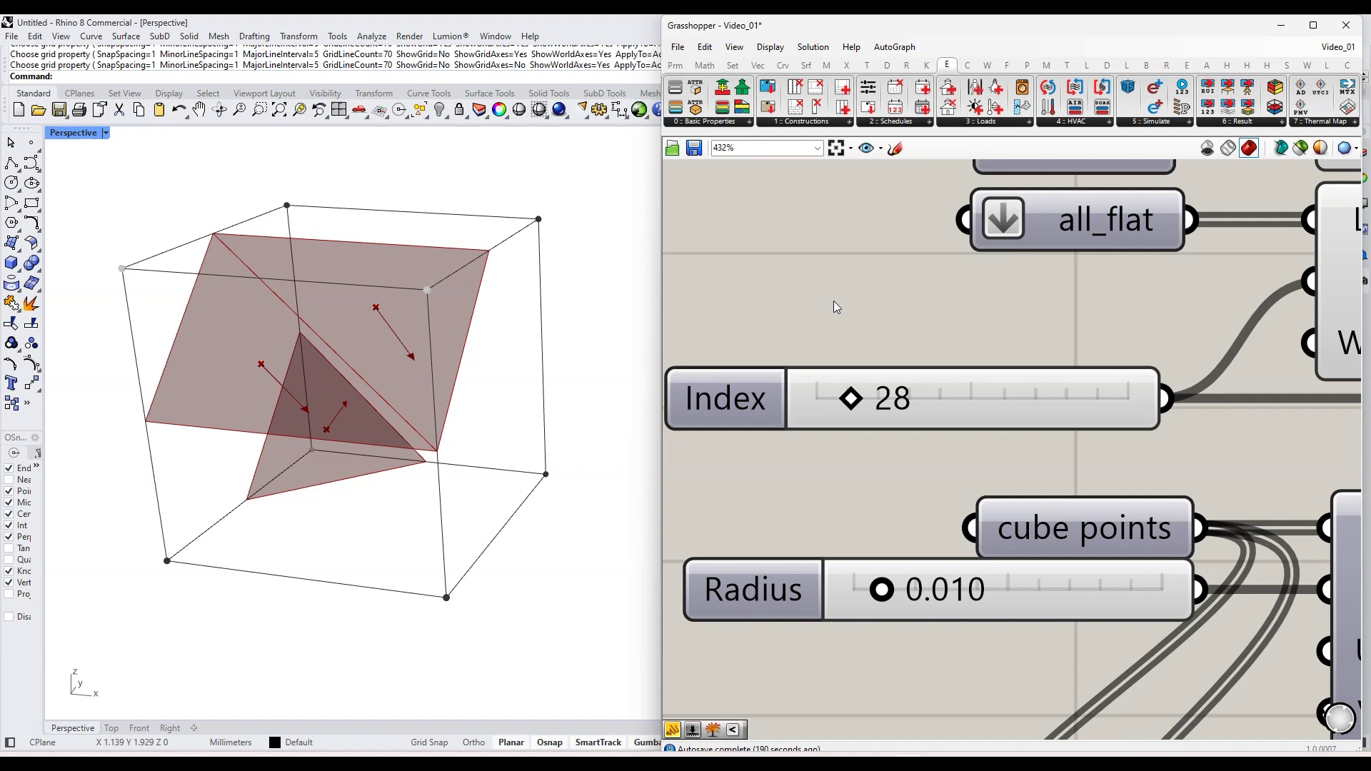
scroll(833, 302, down, 2)
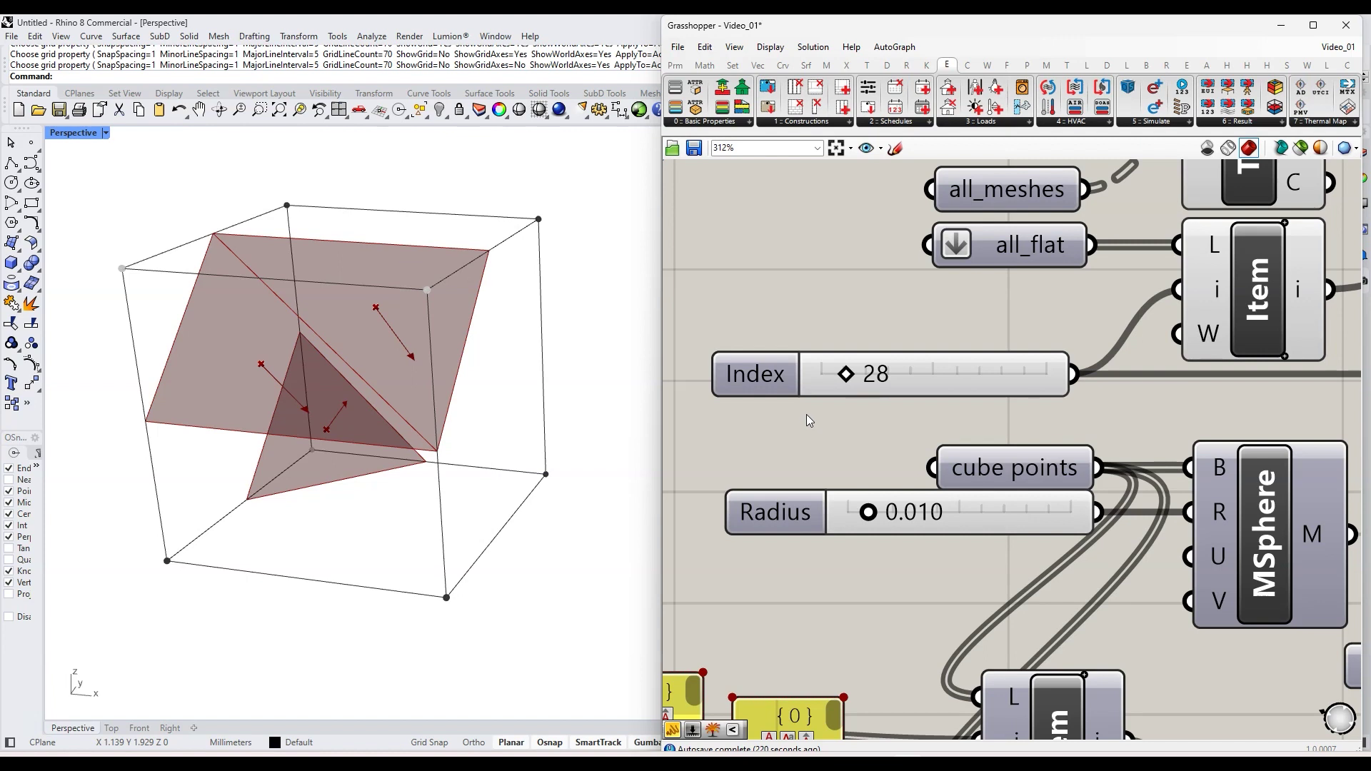
Set the Index slider to 1 and view that single-corner configuration from another angle
scroll(839, 354, up, 3)
drag(827, 398, 810, 405)
scroll(905, 464, down, 3)
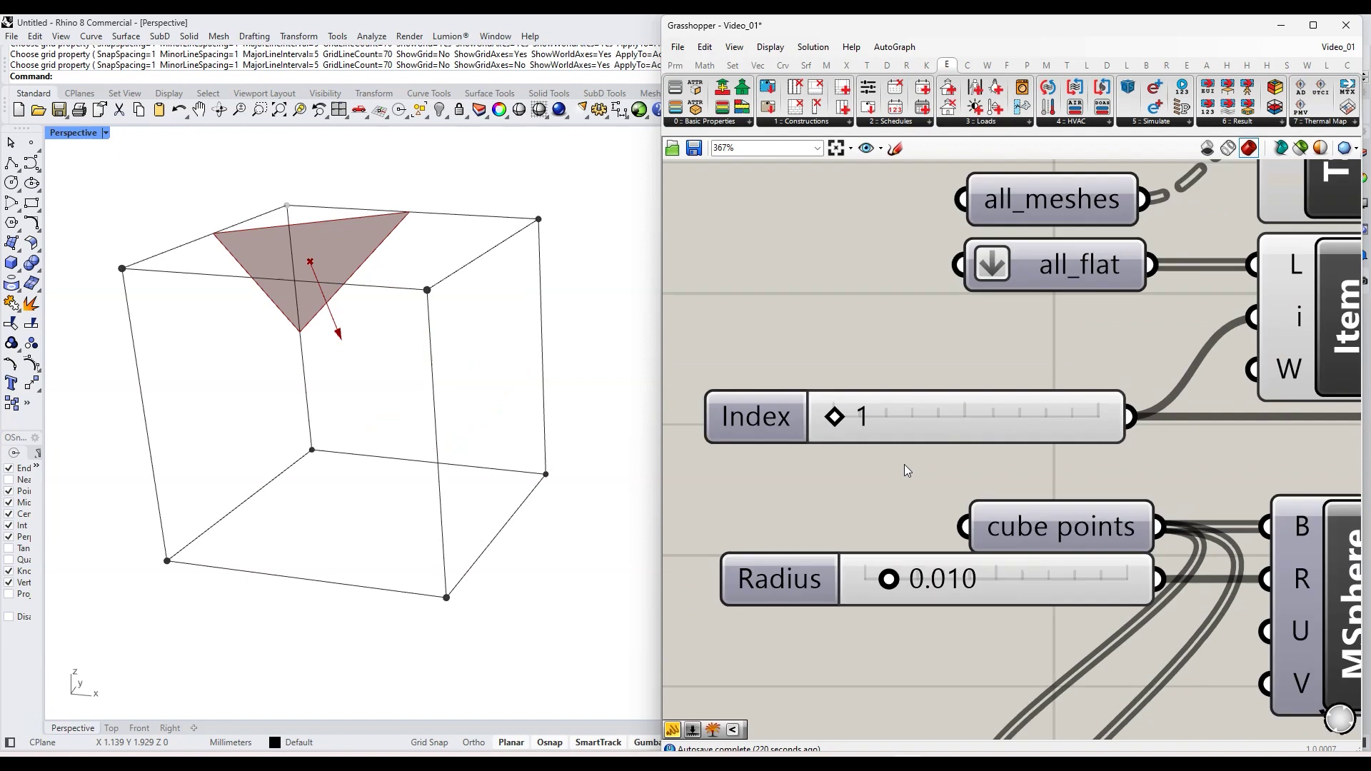
right_drag(352, 408, 431, 408)
scroll(276, 408, down, 4)
scroll(497, 402, up, 9)
scroll(514, 354, down, 5)
scroll(845, 428, up, 7)
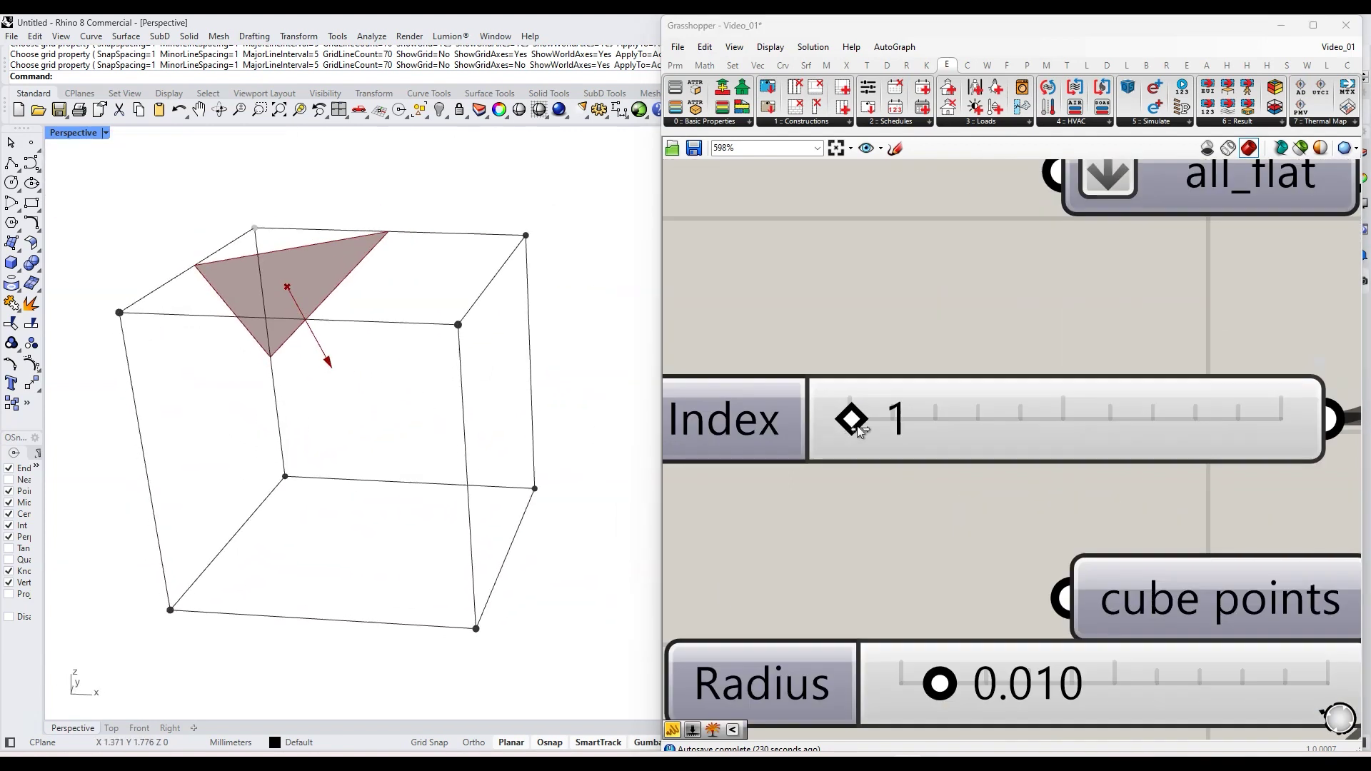
Set the Index slider to 2 and bring the wider component network into view
drag(854, 429, 858, 431)
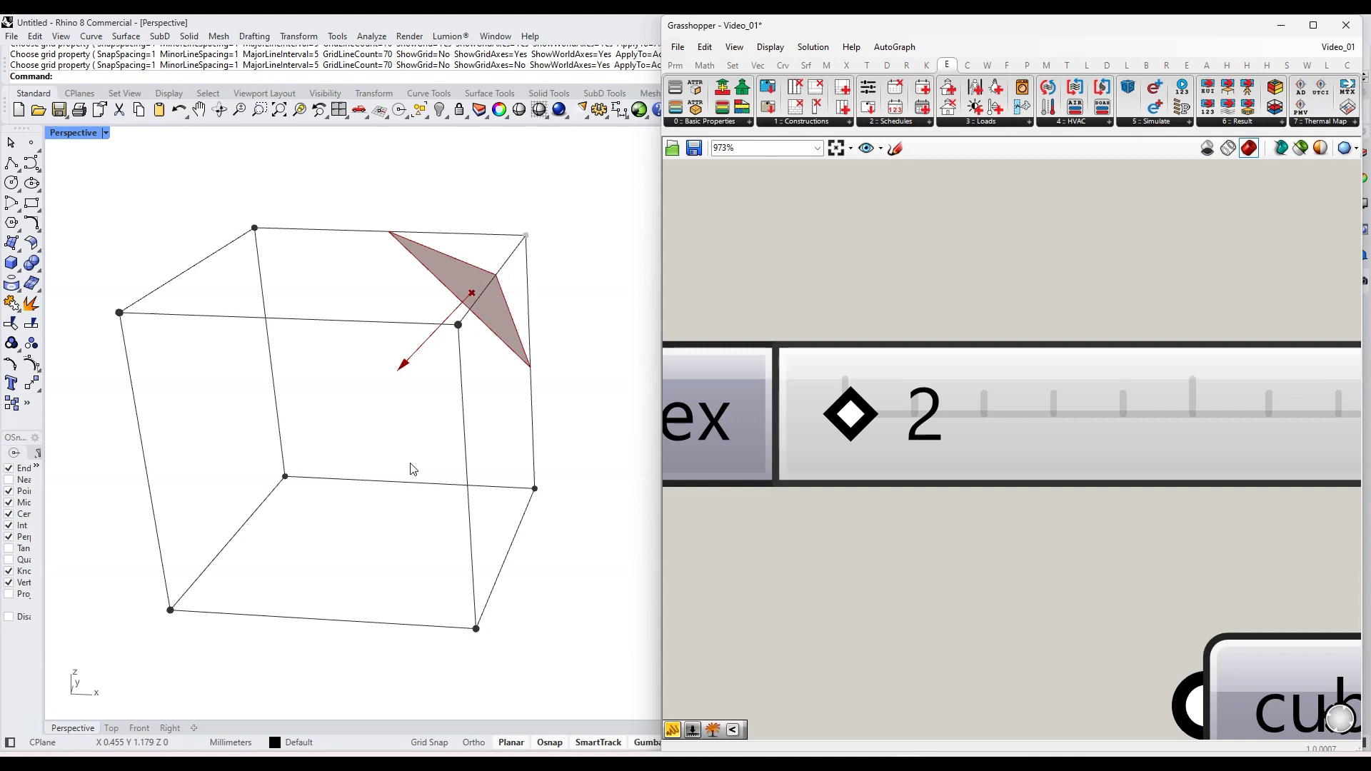
scroll(894, 382, down, 10)
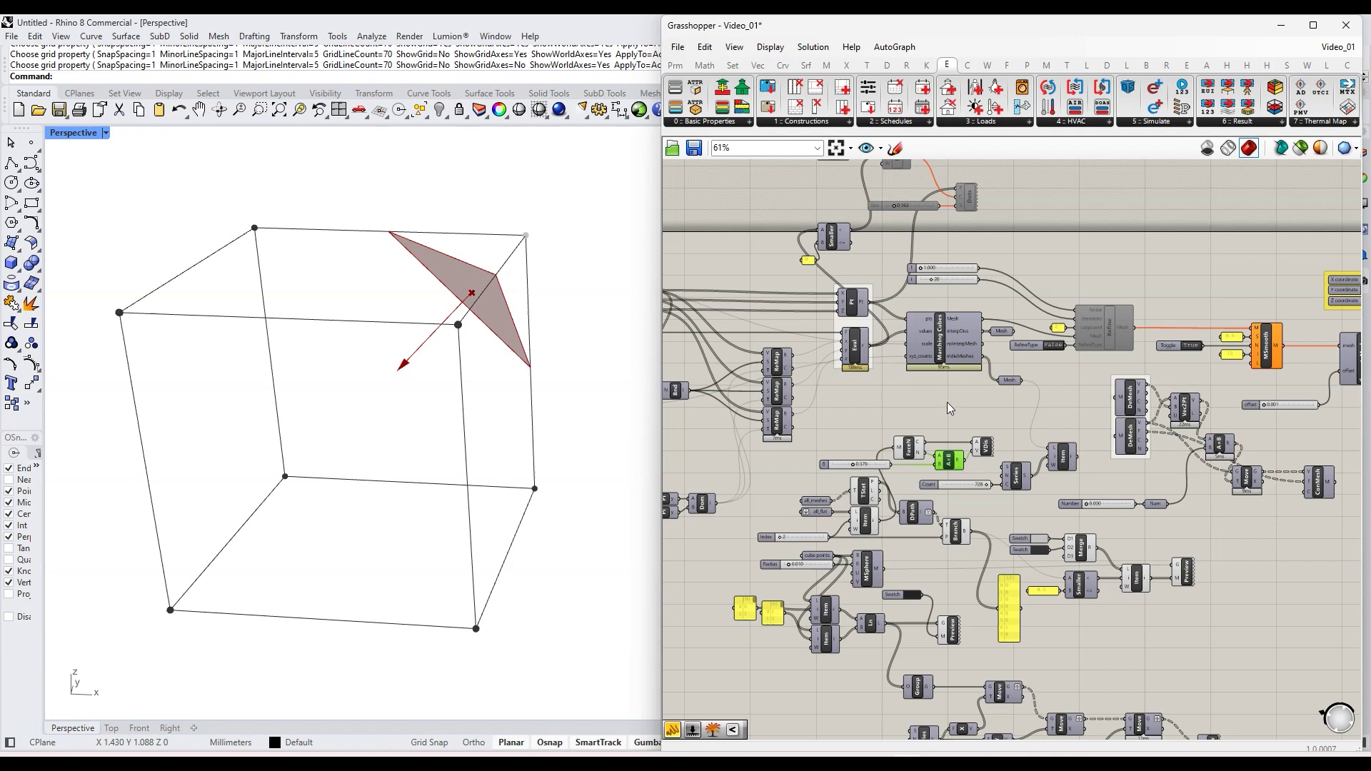
scroll(444, 471, down, 10)
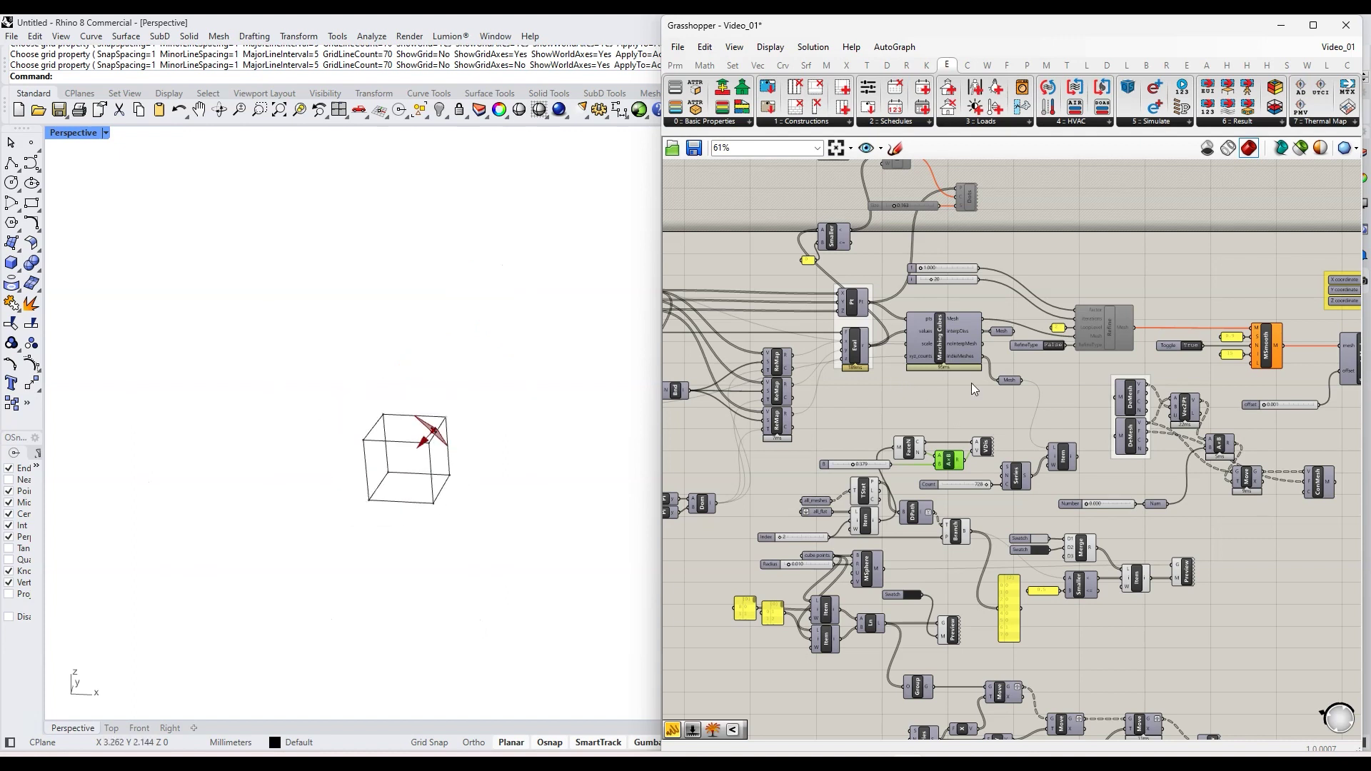
Hide the preview of the single-cube components
scroll(982, 401, down, 4)
drag(1111, 617, 871, 415)
middle_click(929, 436)
click(973, 395)
scroll(986, 395, up, 8)
click(974, 380)
scroll(975, 381, down, 2)
right_drag(987, 168, 1045, 324)
Enable the swatch-coloured Dots components above the Marching Cubes component to display the sampling grid's points
drag(1104, 348, 756, 229)
middle_click(840, 292)
click(880, 252)
click(1049, 245)
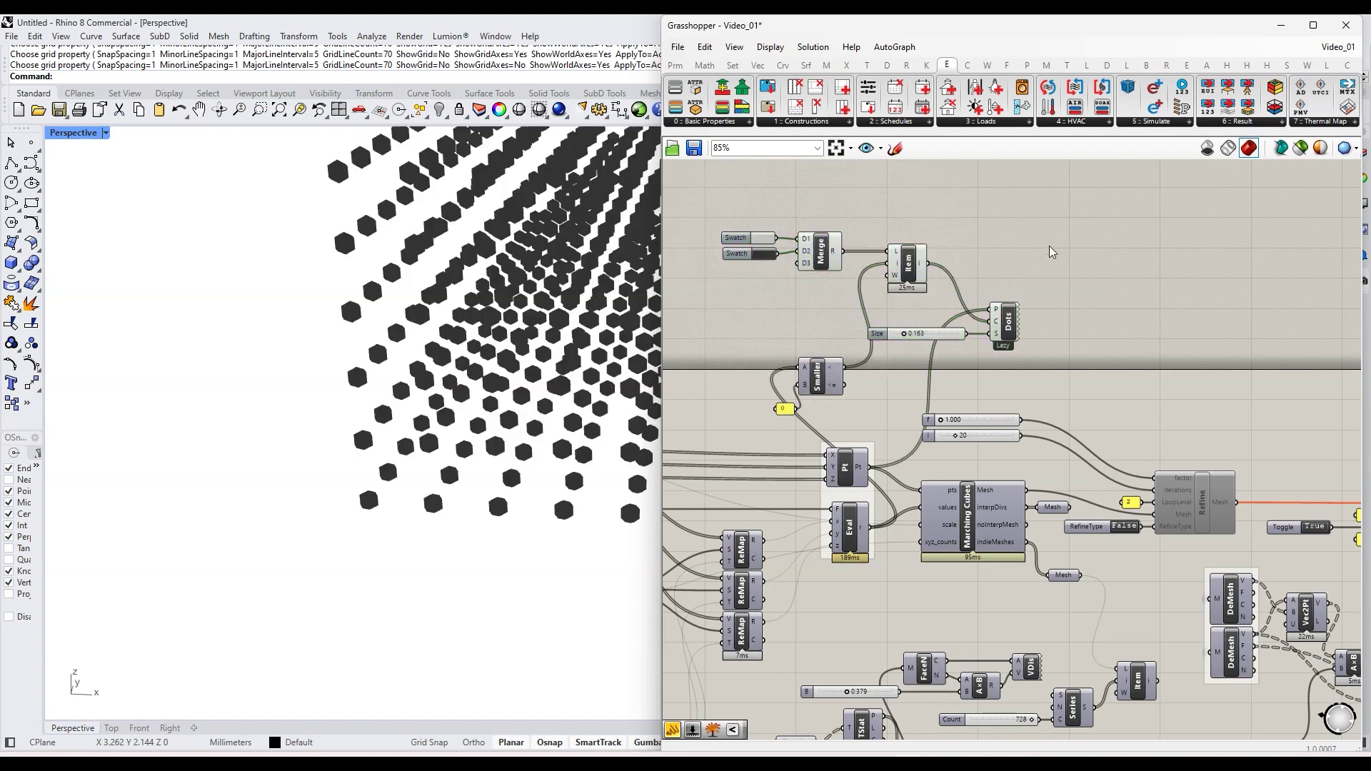
scroll(542, 457, down, 5)
scroll(1074, 579, up, 1)
Turn on the preview of the Mesh container fed by the indieMeshes output and inspect the surface among the dots
click(1065, 575)
middle_click(1063, 576)
click(1100, 548)
click(1009, 571)
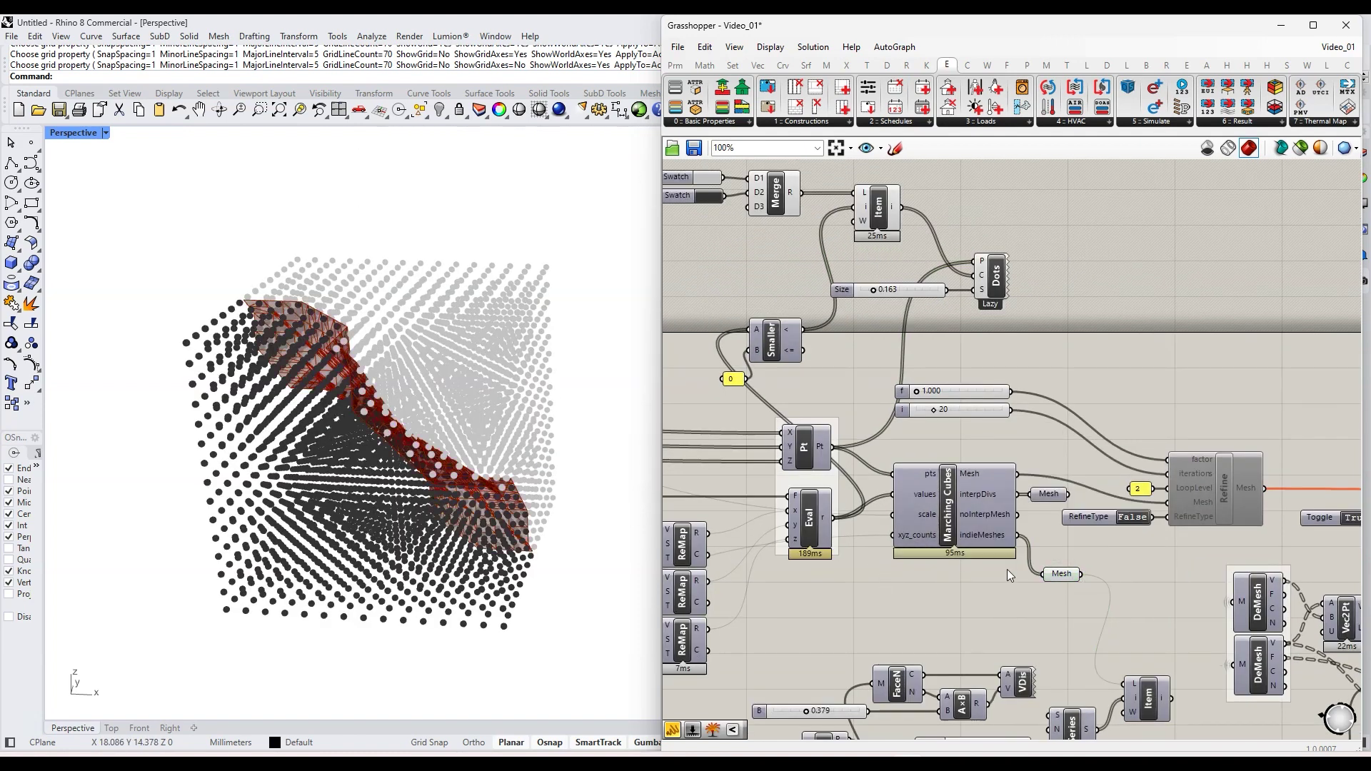
scroll(378, 457, up, 4)
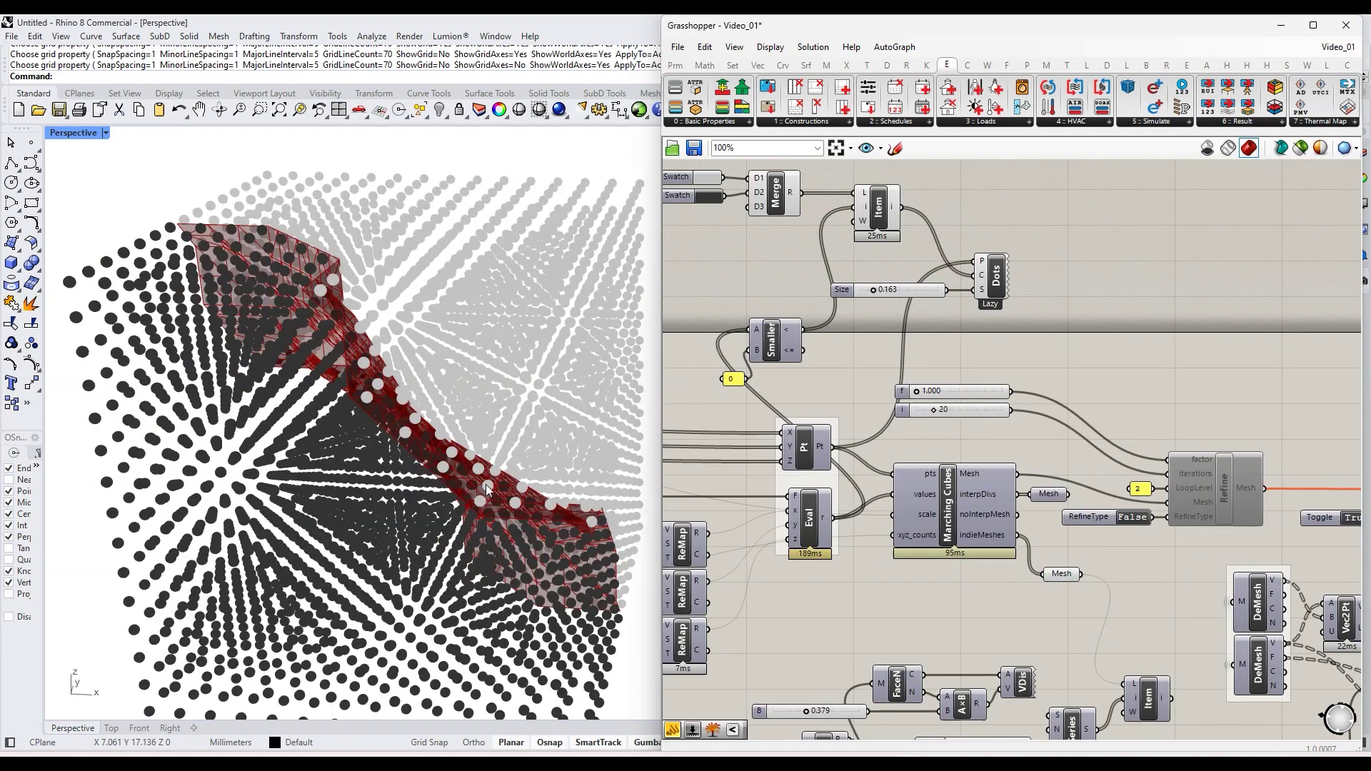
right_drag(474, 483, 434, 484)
Disable the Dots components and their colour inputs, and view the triangulated surface alone from another angle
drag(1063, 298, 676, 171)
middle_click(874, 219)
click(933, 221)
right_drag(499, 430, 457, 464)
scroll(926, 394, down, 3)
scroll(501, 383, up, 3)
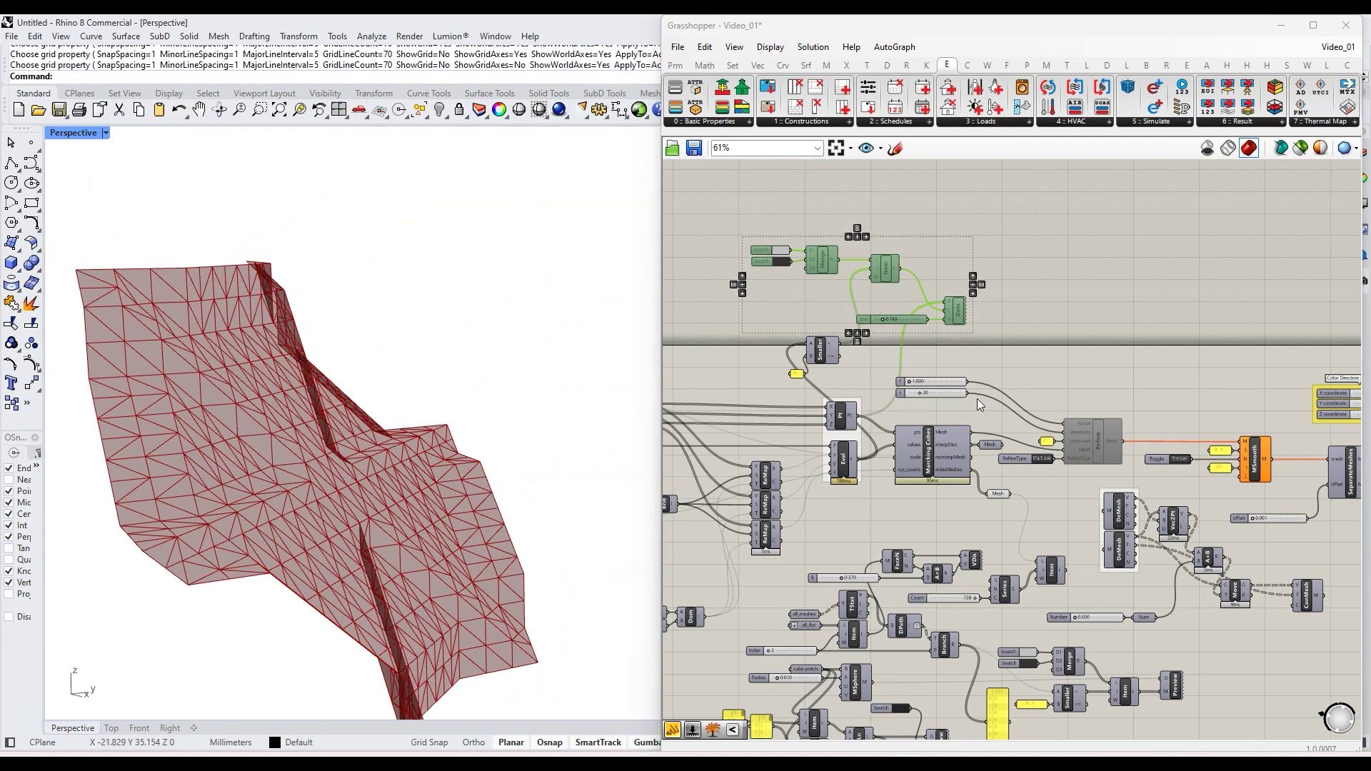
scroll(977, 398, up, 2)
Turn on the Construct Mesh preview and hide the Mesh container fed by indieMeshes
click(1273, 501)
middle_click(1264, 492)
click(1311, 464)
click(845, 351)
middle_click(846, 352)
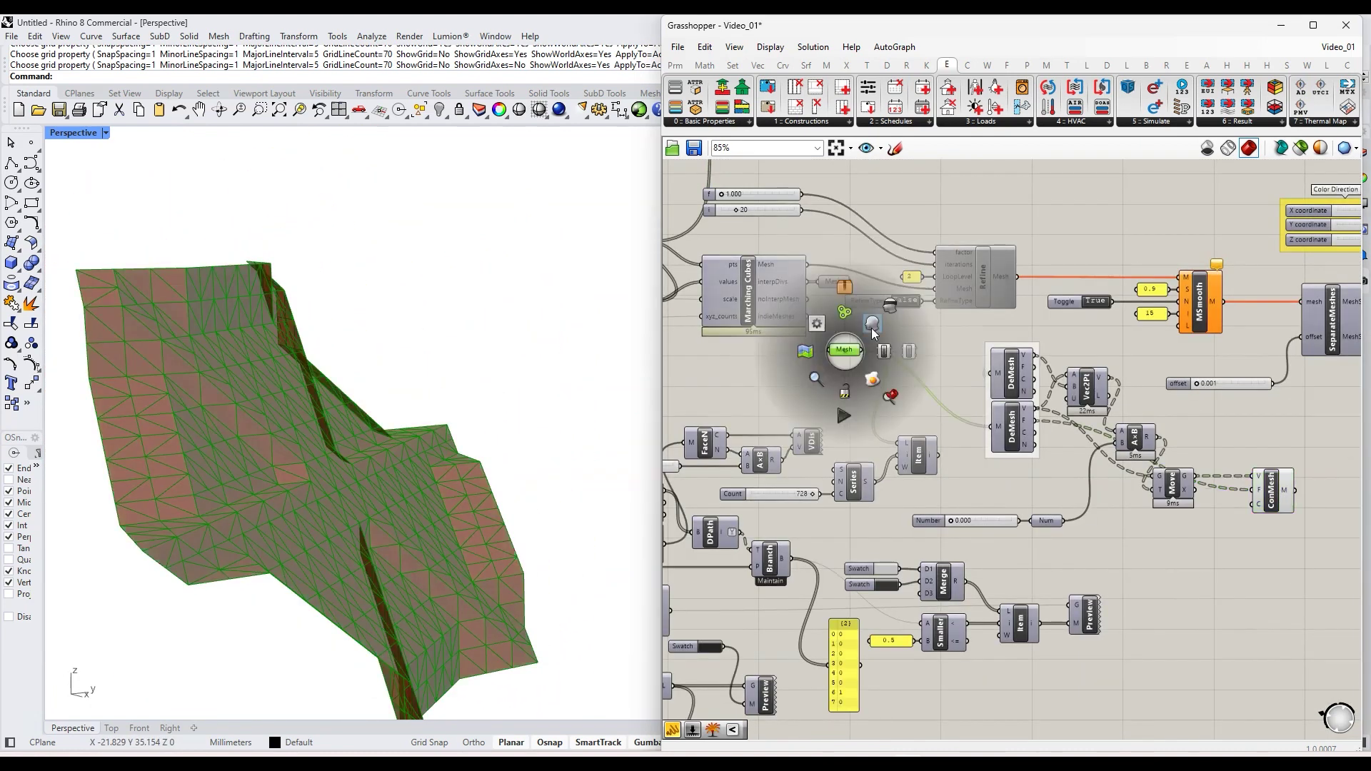
click(884, 316)
Examine the triangulation of the Construct Mesh surface from different angles and distances
scroll(973, 409, down, 3)
right_drag(336, 593, 370, 568)
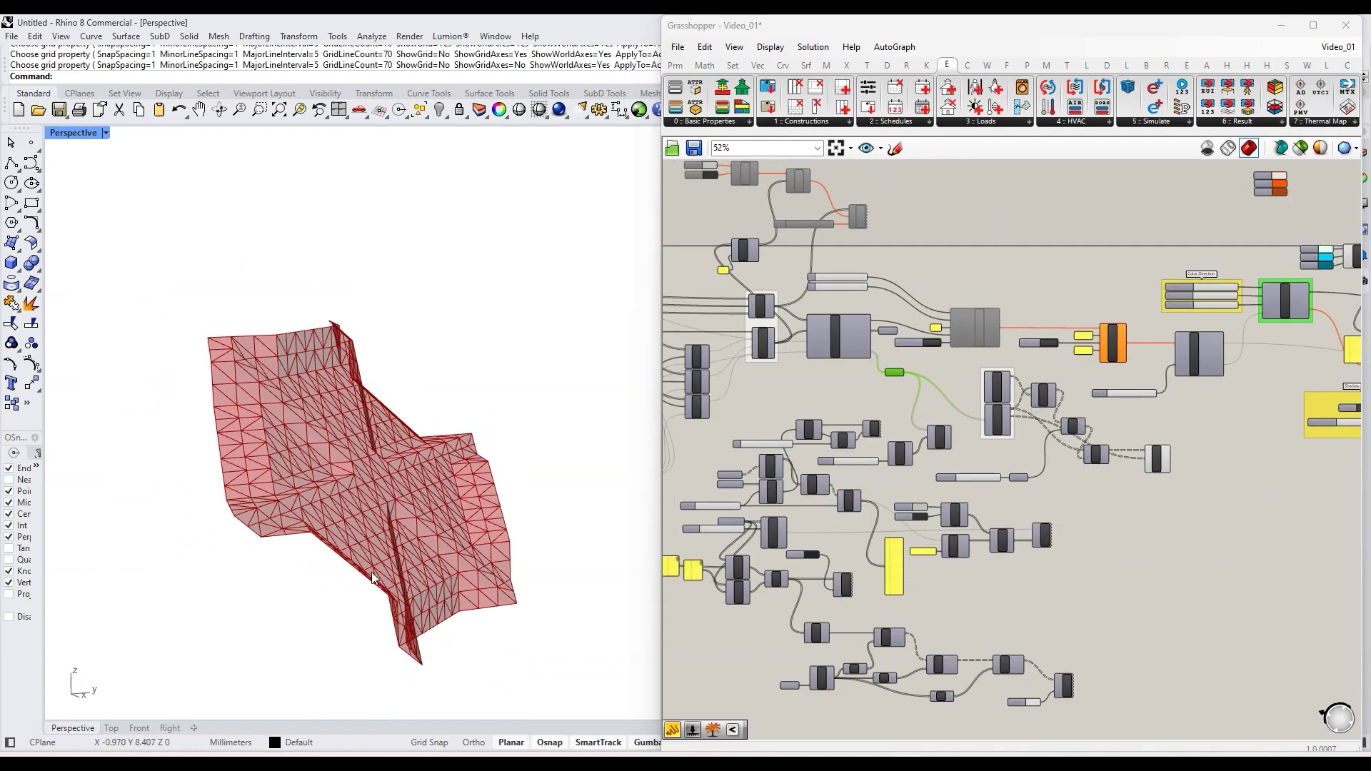
scroll(373, 575, up, 2)
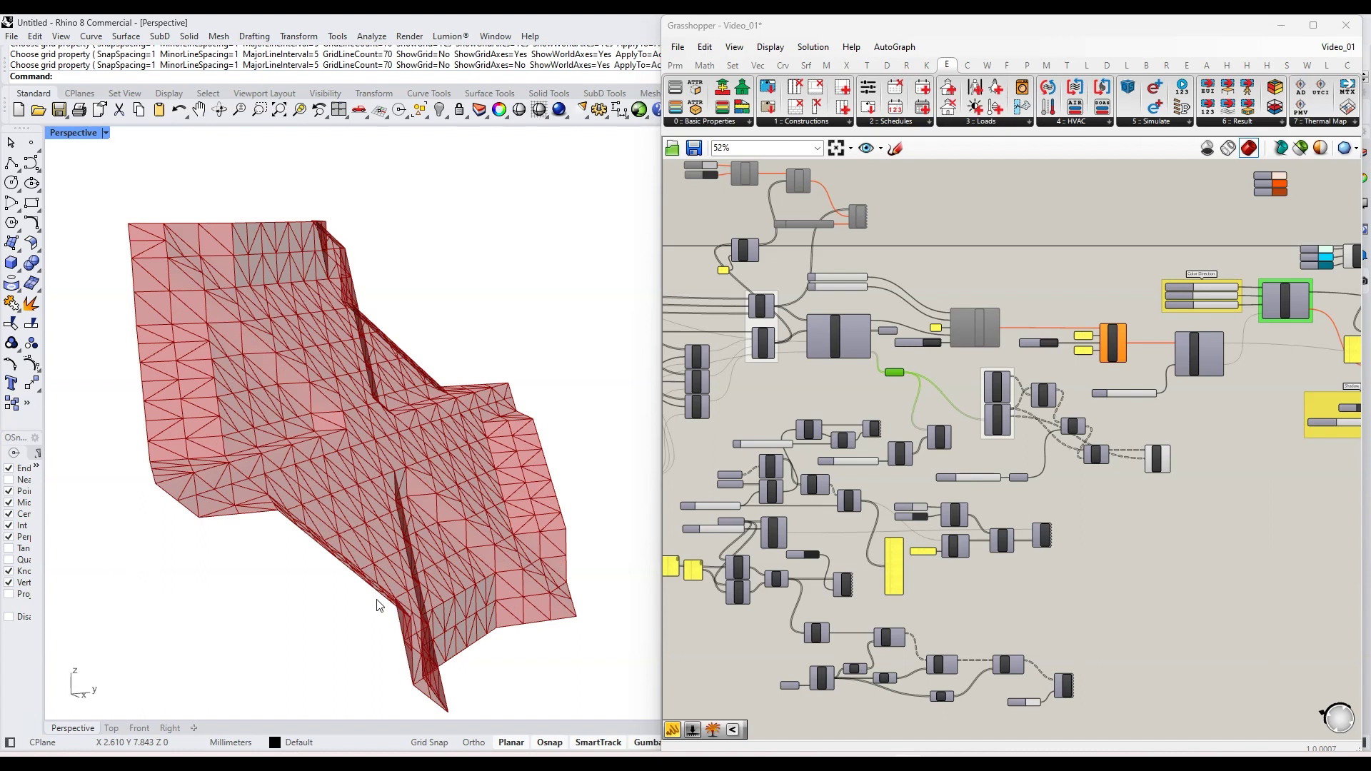
scroll(379, 606, up, 2)
scroll(428, 557, down, 3)
scroll(443, 534, up, 3)
scroll(443, 534, down, 2)
scroll(1027, 460, up, 2)
scroll(1027, 461, up, 4)
Connect the Schwarz G equation, followed by Schwarz D, to the equations container and inspect the resulting surfaces
drag(980, 466, 1132, 466)
right_drag(575, 525, 600, 465)
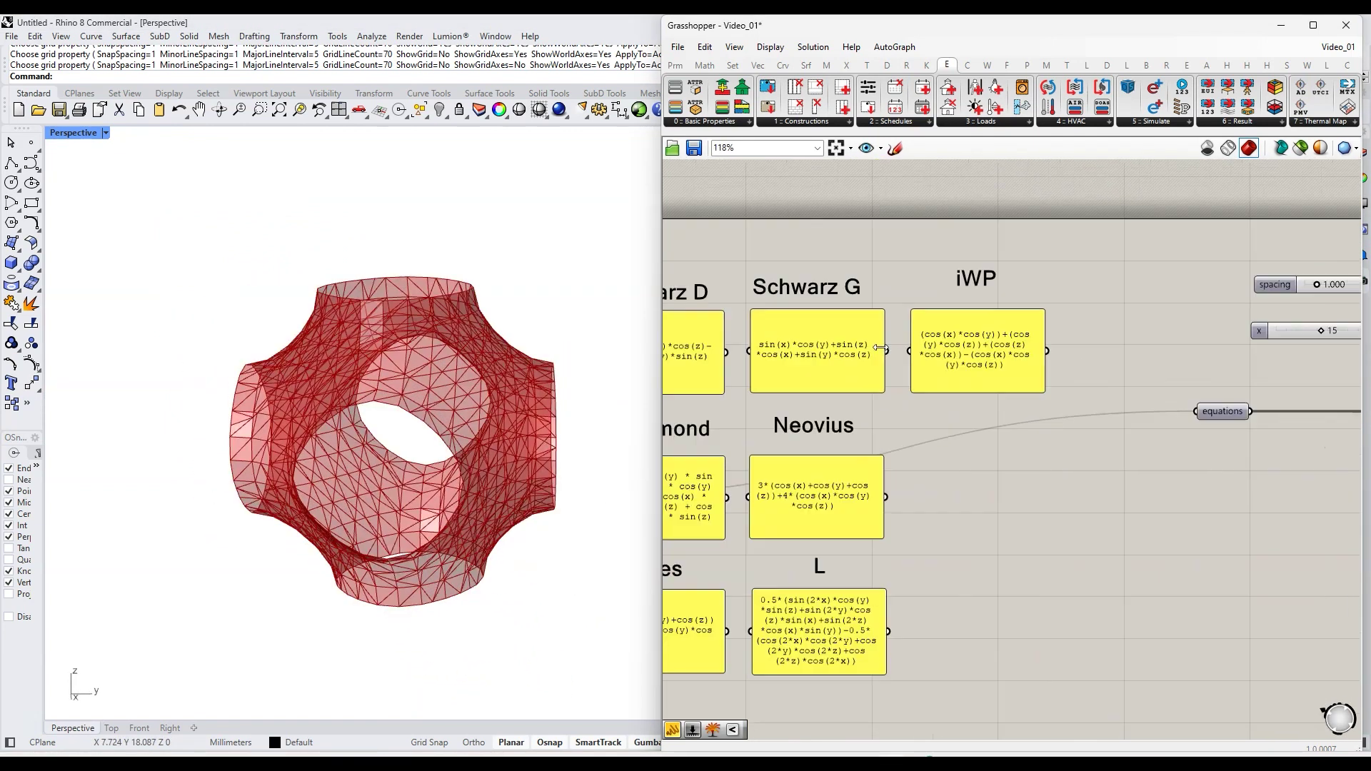
drag(886, 351, 1196, 411)
right_drag(457, 457, 429, 465)
scroll(990, 495, down, 5)
drag(828, 407, 1116, 444)
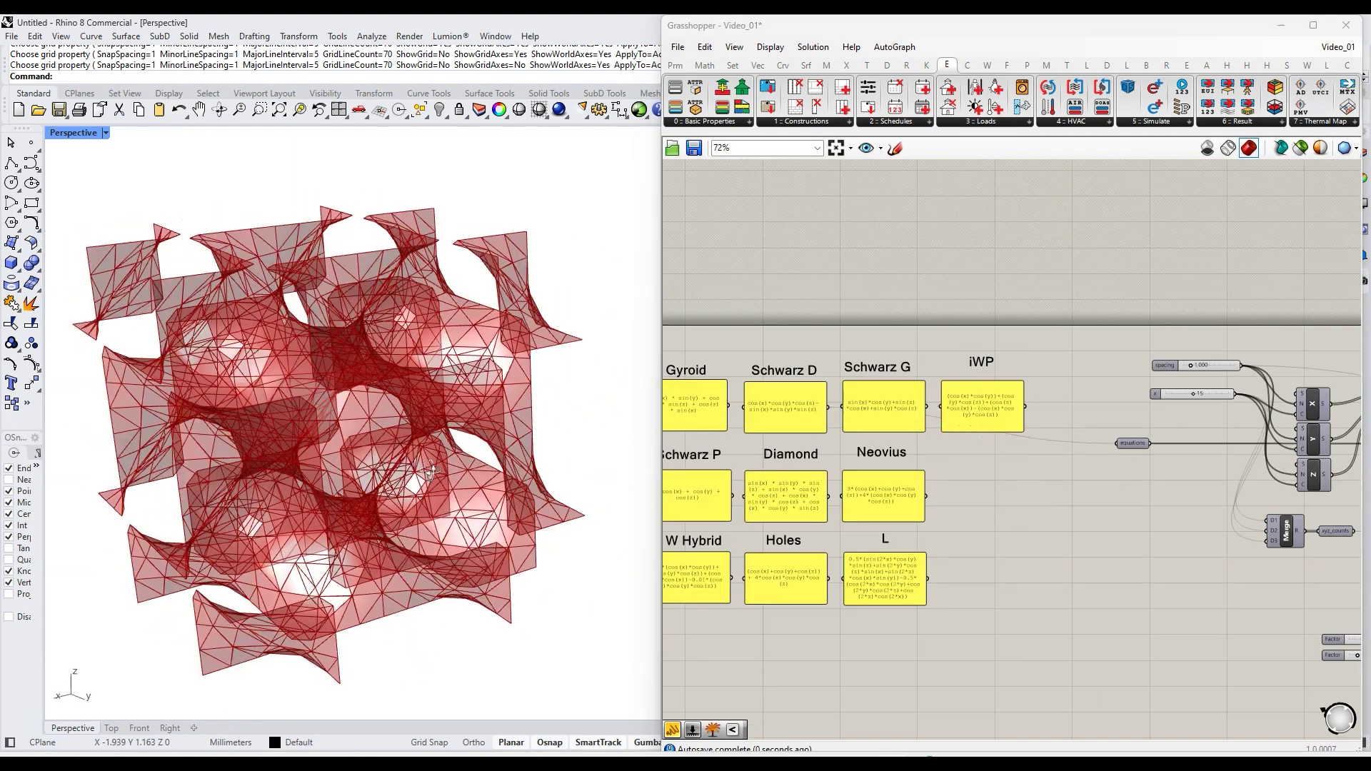
right_drag(417, 474, 276, 483)
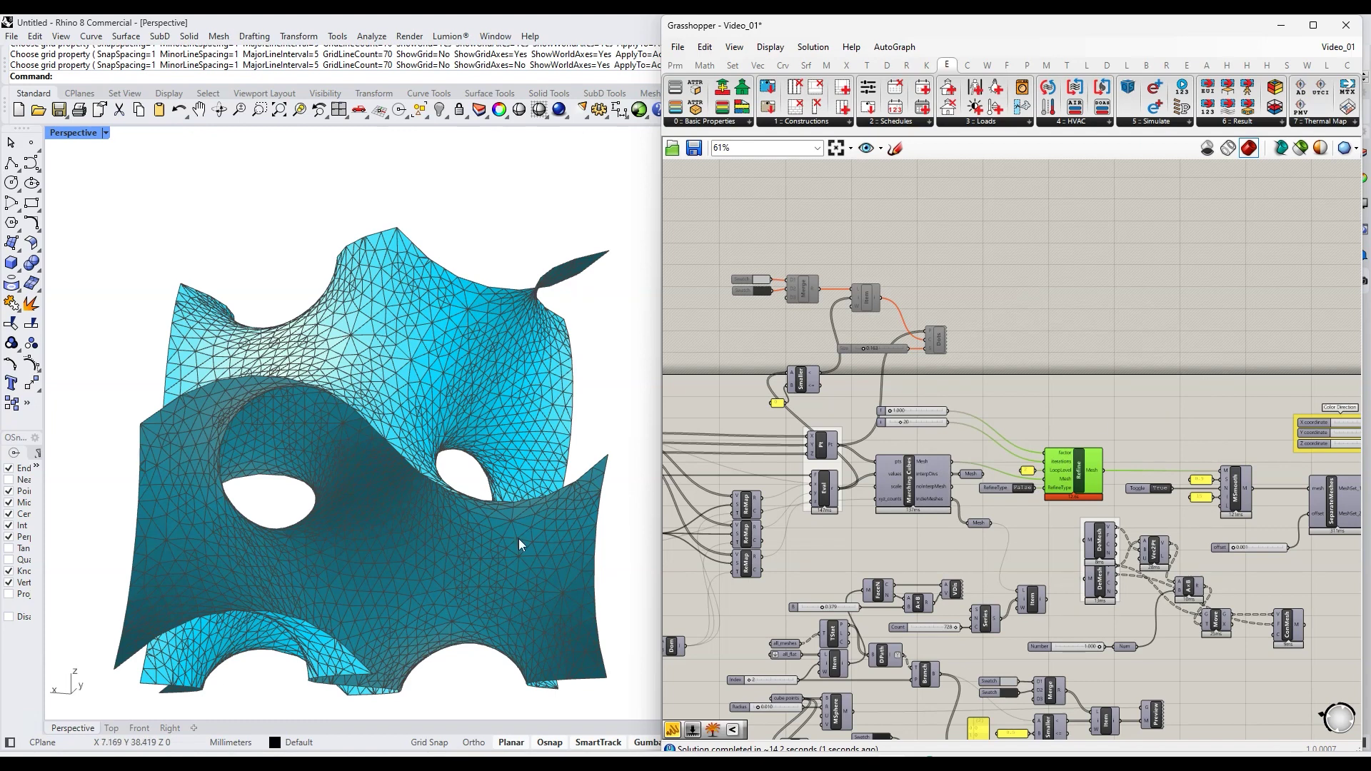
right_drag(519, 539, 461, 717)
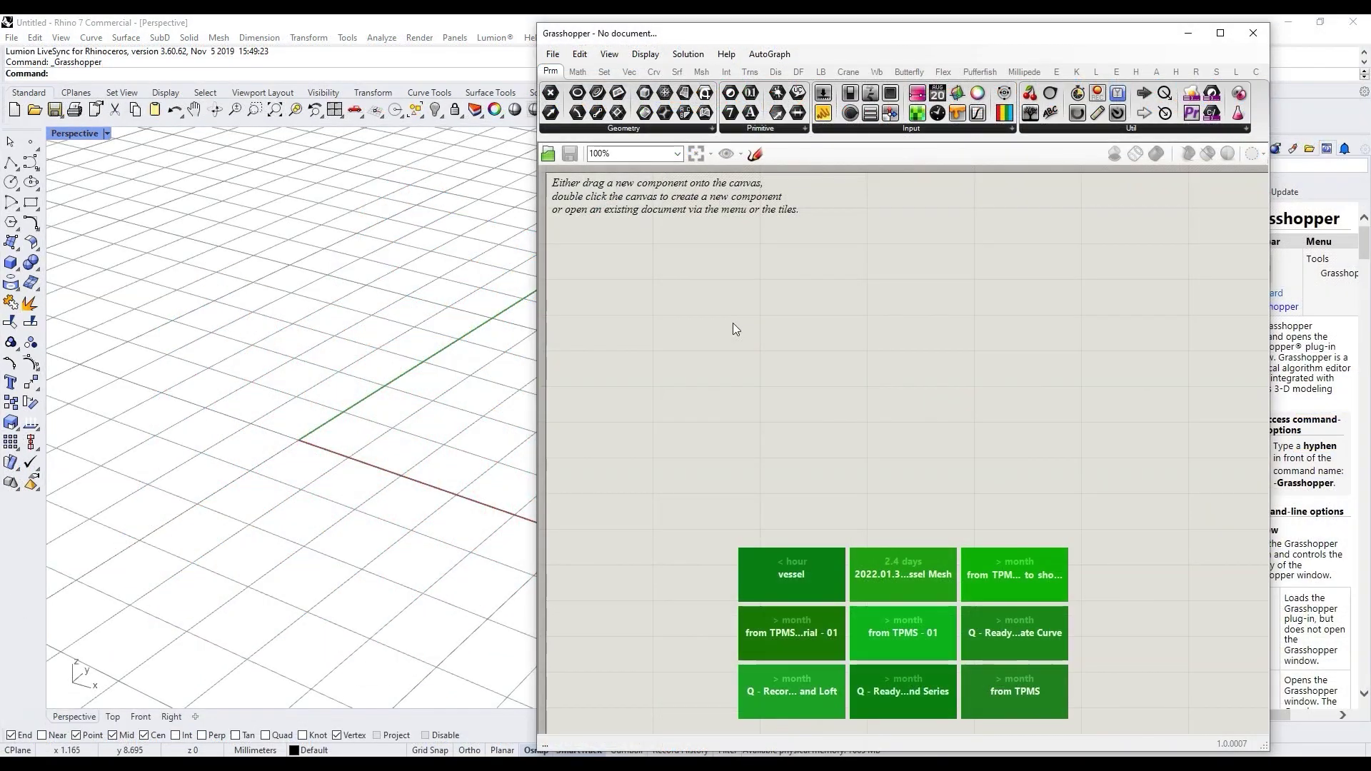
Place a Construct Point component near the upper edge of the empty Grasshopper canvas
double_click(733, 323)
text(con)
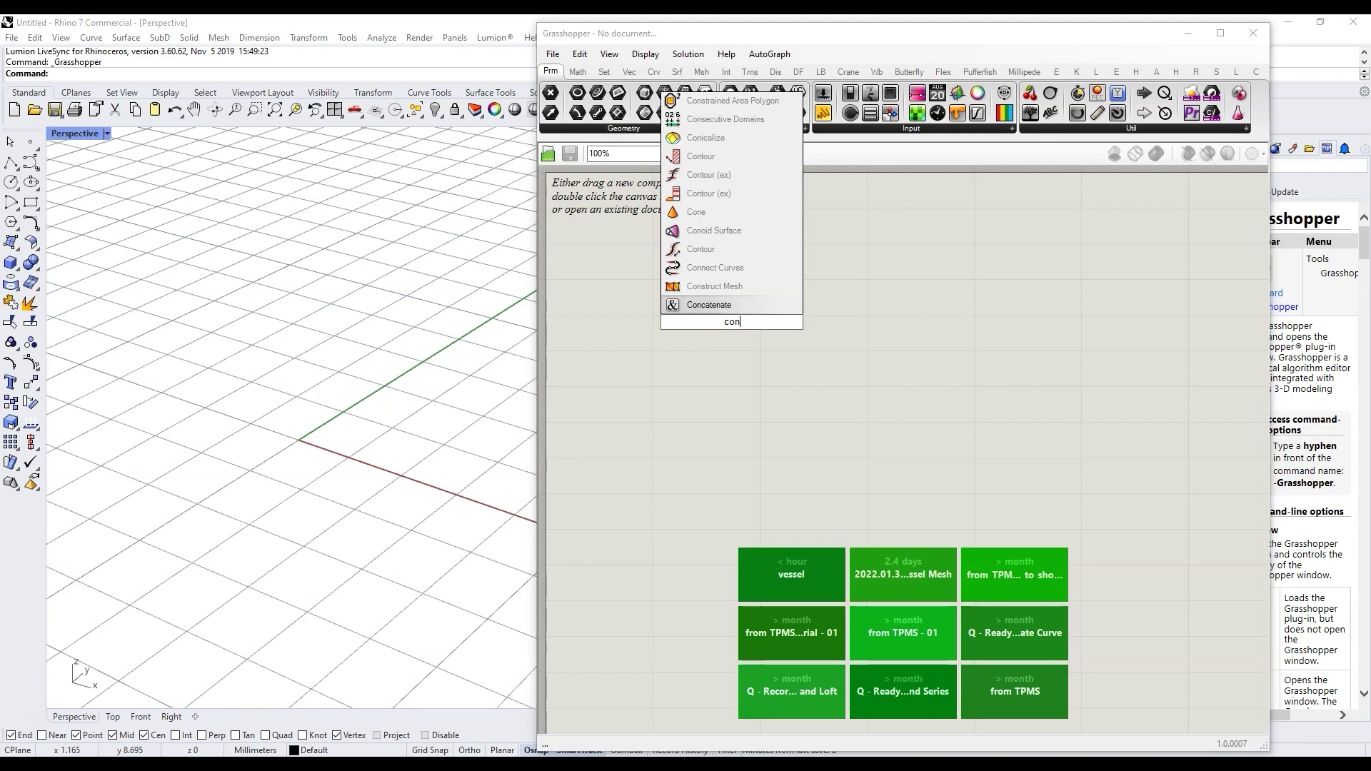
text(struct point)
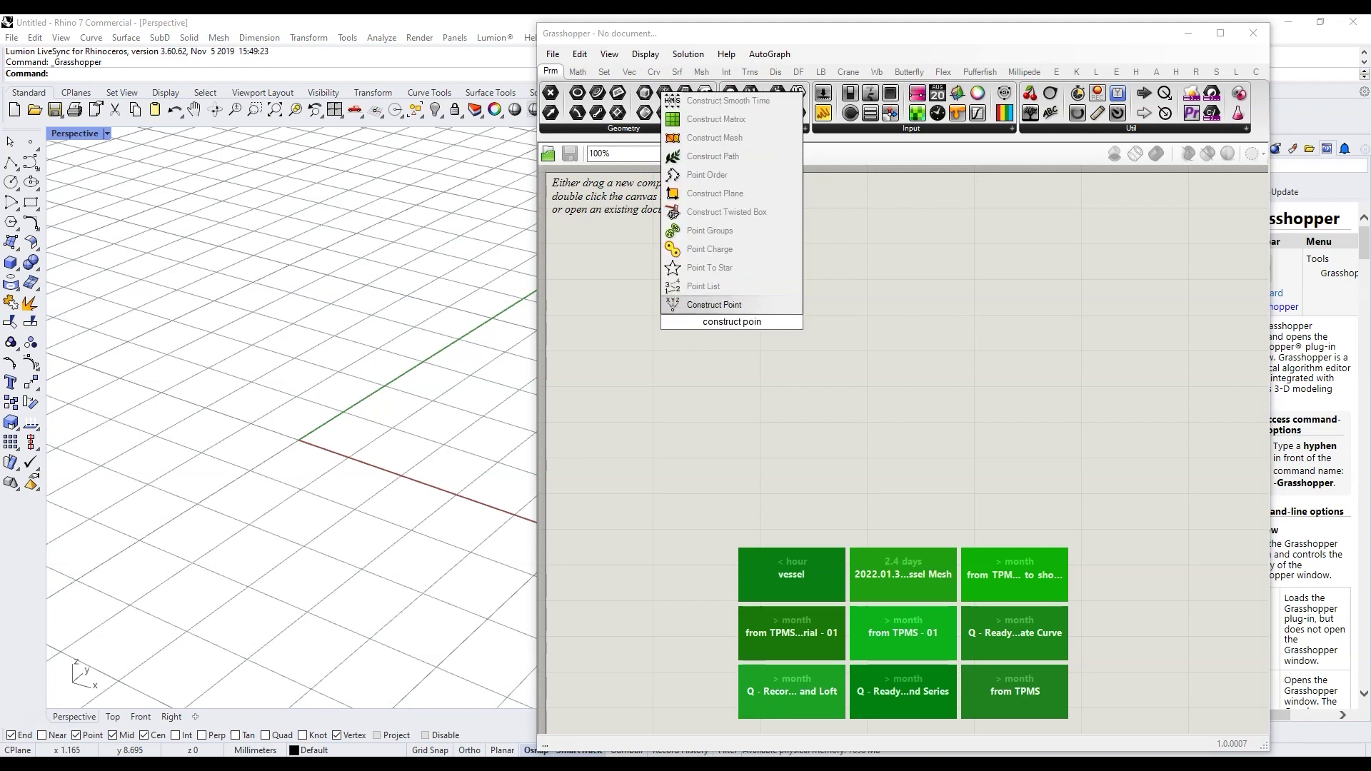
key(Return)
drag(743, 326, 743, 259)
Add three number sliders set to 0 and connect them to the point's X, Y and Z coordinates
double_click(661, 251)
text(0)
key(Return)
drag(627, 253, 604, 239)
alt+drag(598, 260, 593, 282)
drag(699, 239, 707, 241)
drag(699, 260, 707, 255)
drag(699, 278, 707, 269)
click(730, 255)
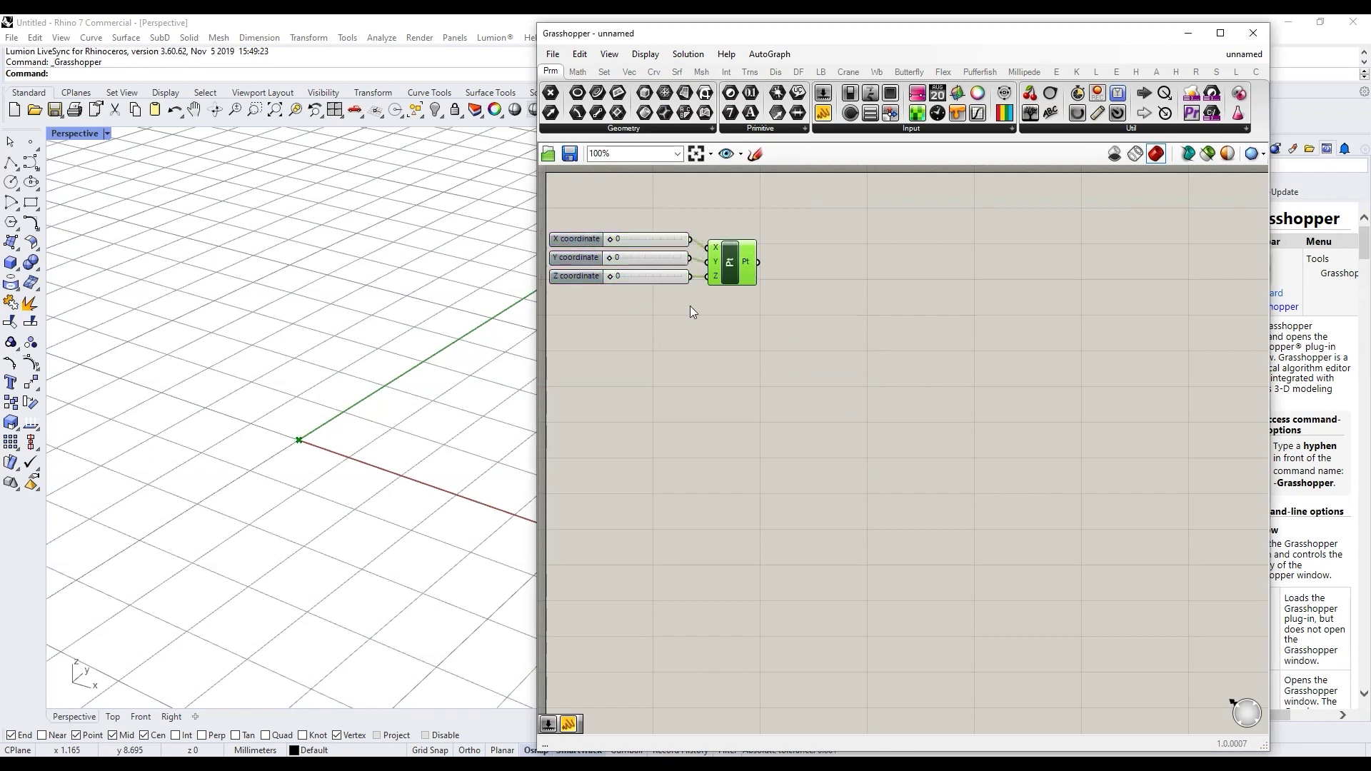
Duplicate the Construct Point with its three sliders to make a stack of four sets
scroll(690, 305, up, 3)
click(627, 242)
scroll(850, 333, down, 2)
key(ctrl+a)
drag(852, 266, 878, 228)
Copy the four point sets below the originals to make eight Construct Point components with sliders
drag(937, 479, 675, 211)
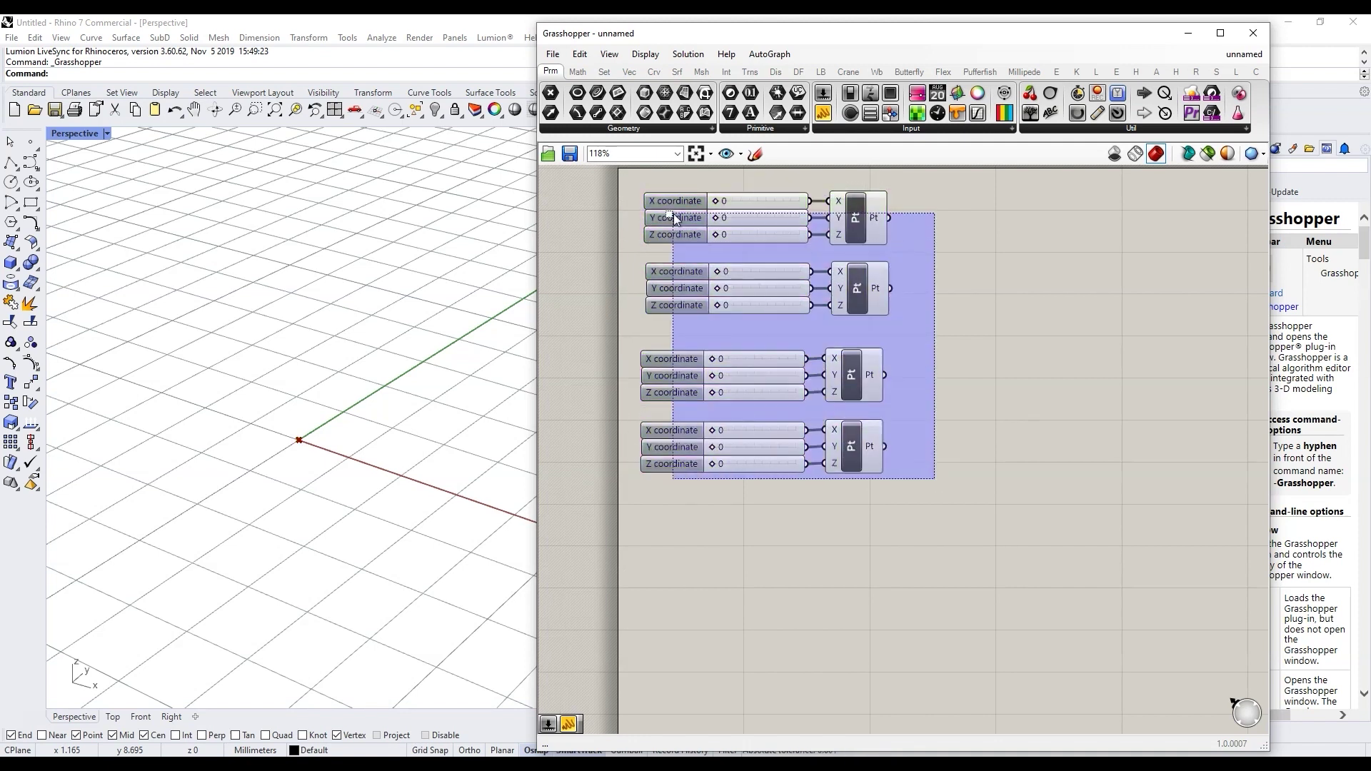
scroll(767, 312, down, 2)
scroll(771, 305, up, 2)
drag(856, 210, 854, 545)
click(961, 457)
scroll(961, 457, down, 4)
scroll(972, 598, up, 3)
right_drag(1005, 607, 908, 656)
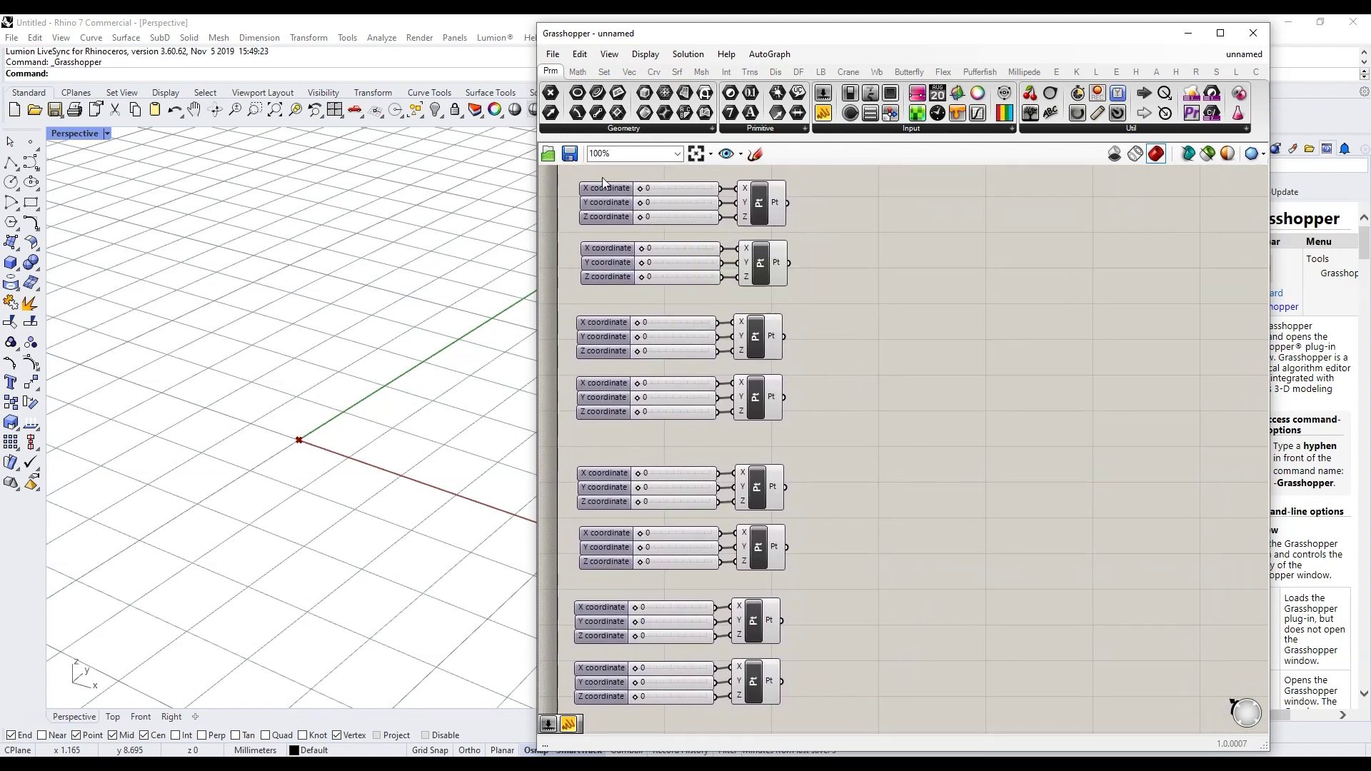
Set the base corners: second point X to 1, third point X and Y to 1, fourth point Y to 1
click(773, 270)
click(839, 291)
click(766, 343)
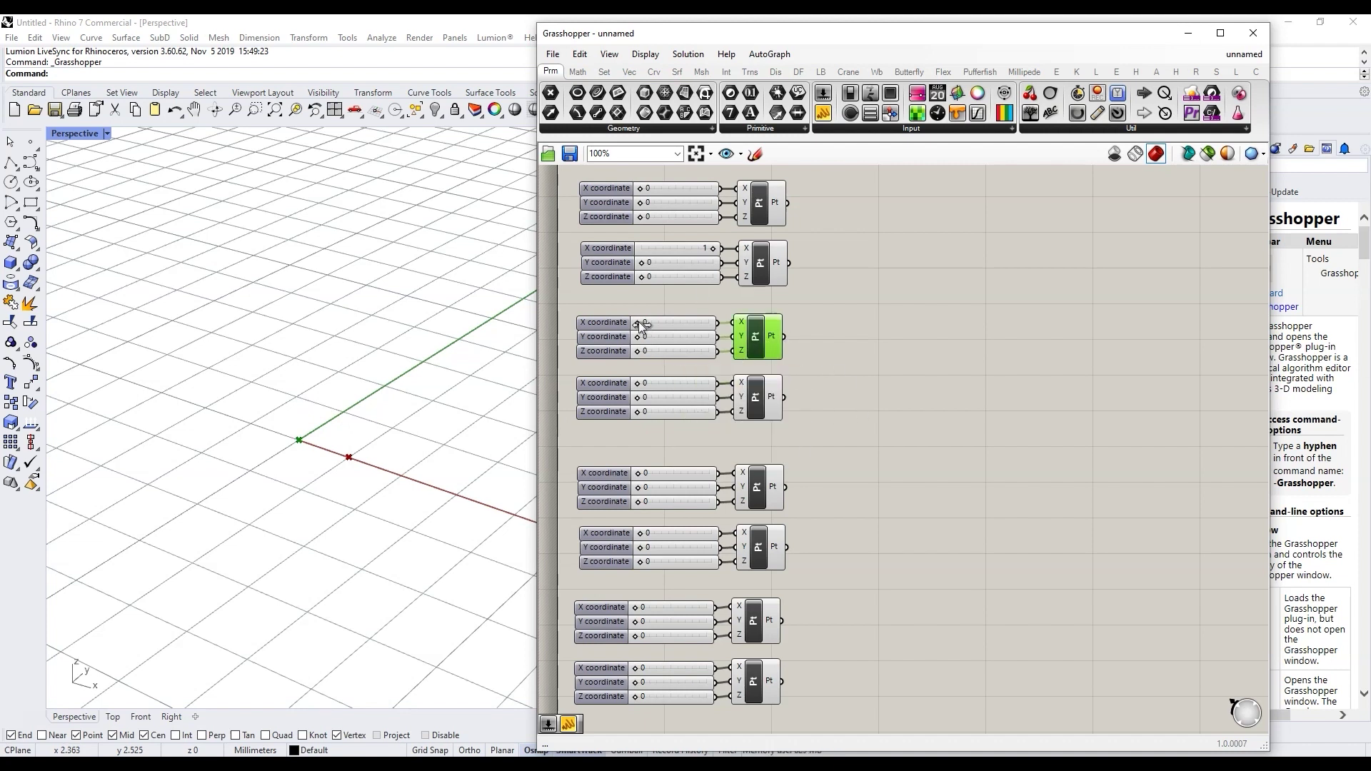
drag(638, 341, 720, 339)
click(762, 406)
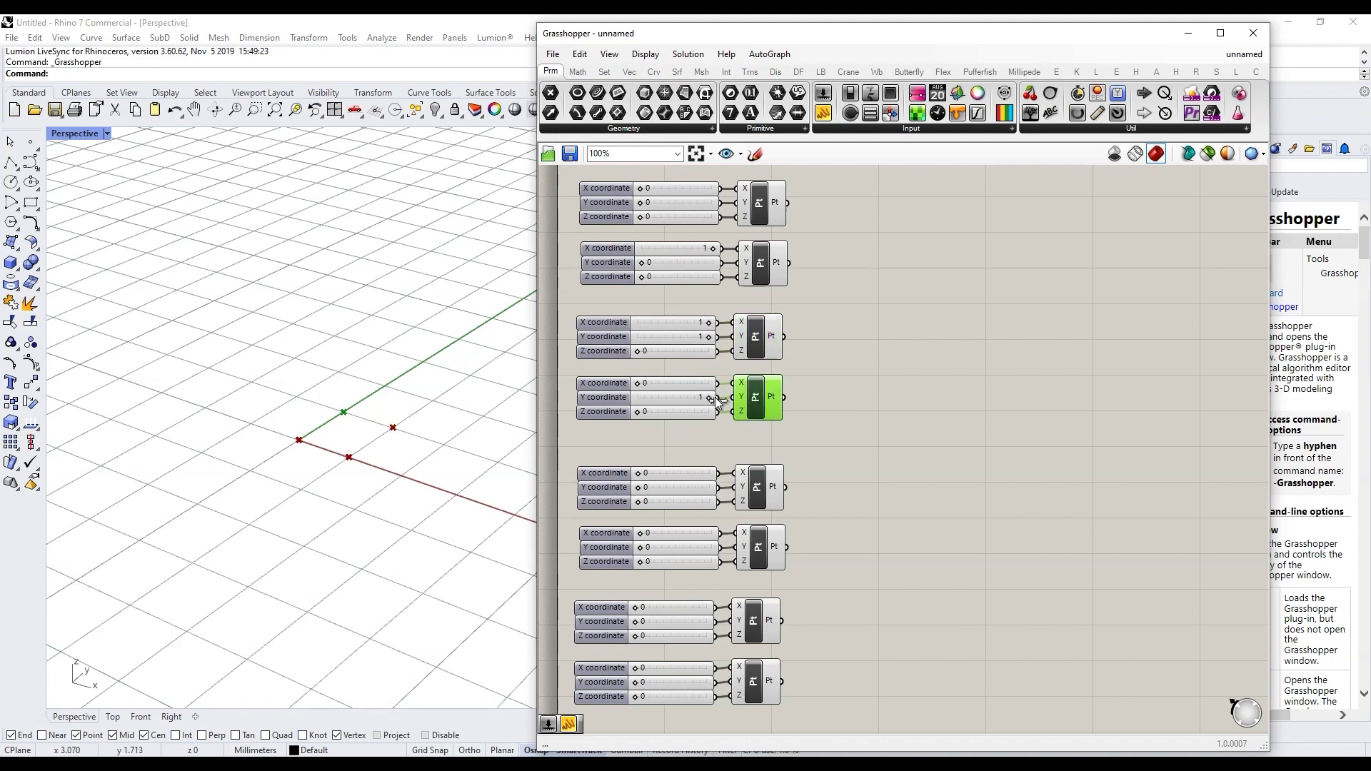
Set the Z coordinate of the last four points to 1
right_drag(759, 573, 739, 460)
drag(807, 602, 603, 398)
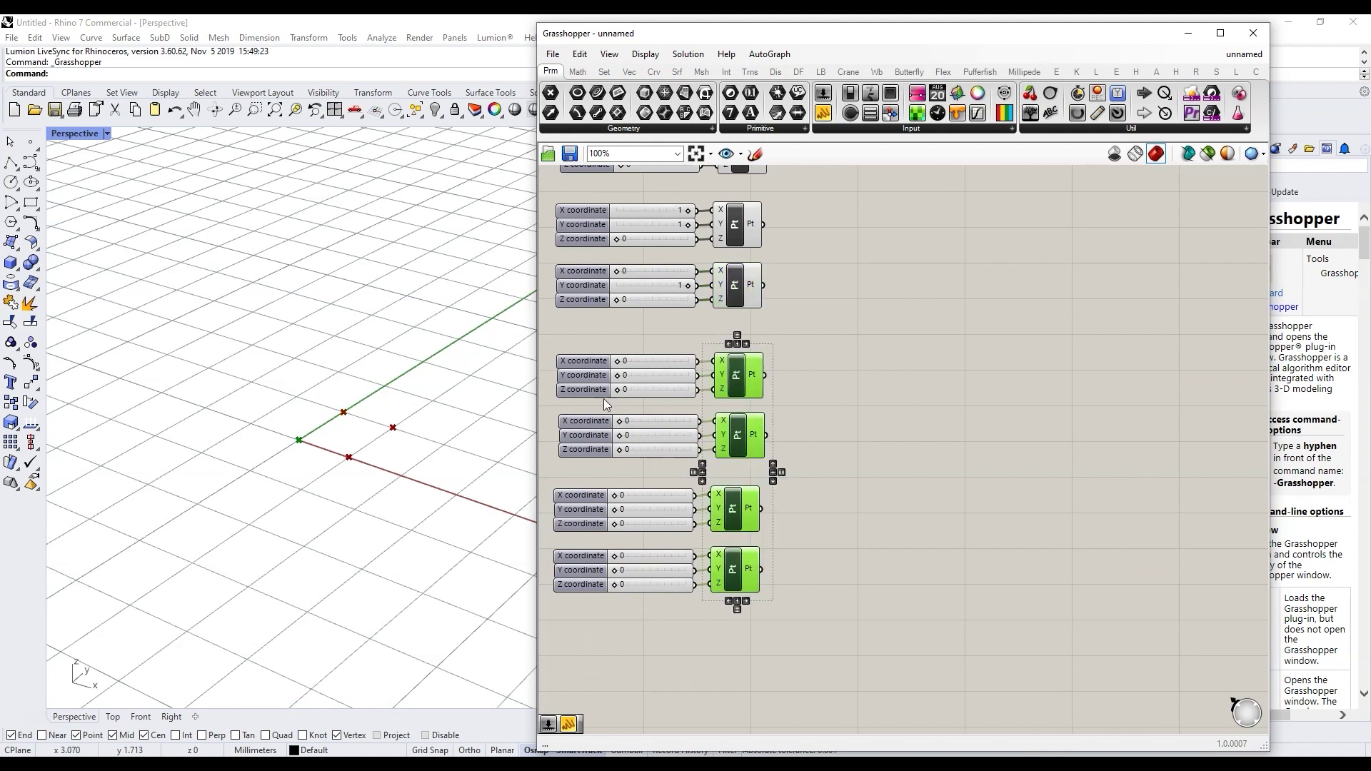
drag(620, 450, 695, 453)
drag(614, 525, 689, 534)
drag(618, 589, 771, 587)
Set the upper corners: sixth point X to 1, seventh point X and Y to 1, eighth point Y to 1
click(735, 375)
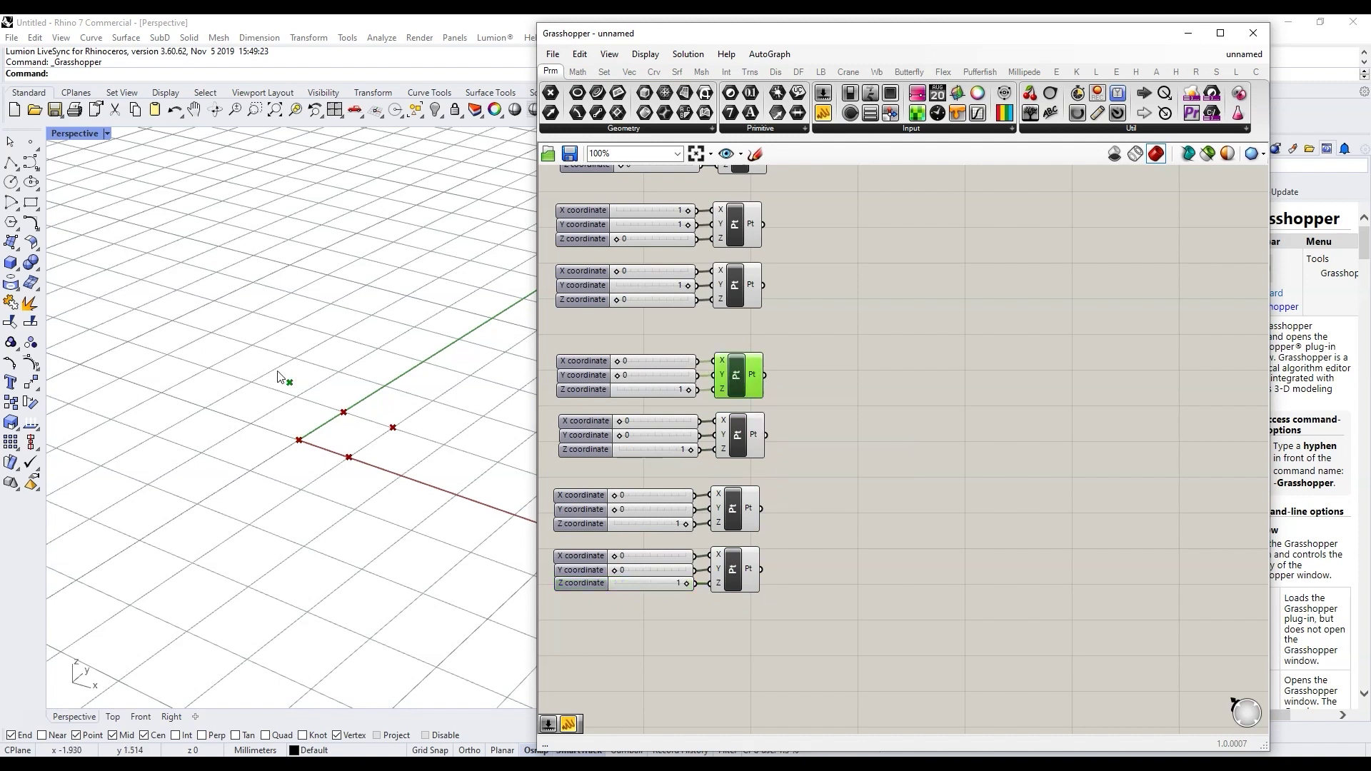
click(736, 442)
drag(619, 422, 687, 428)
click(732, 521)
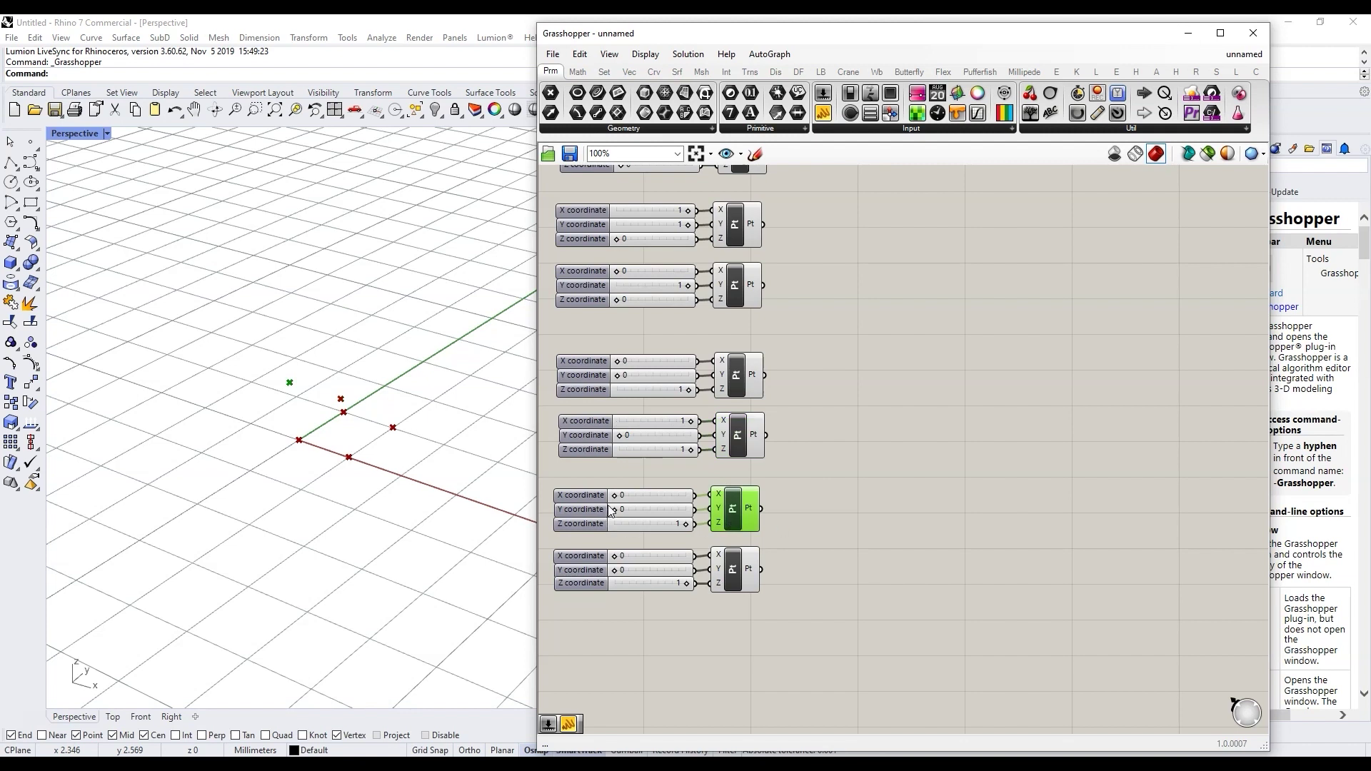
drag(618, 512, 683, 496)
click(732, 569)
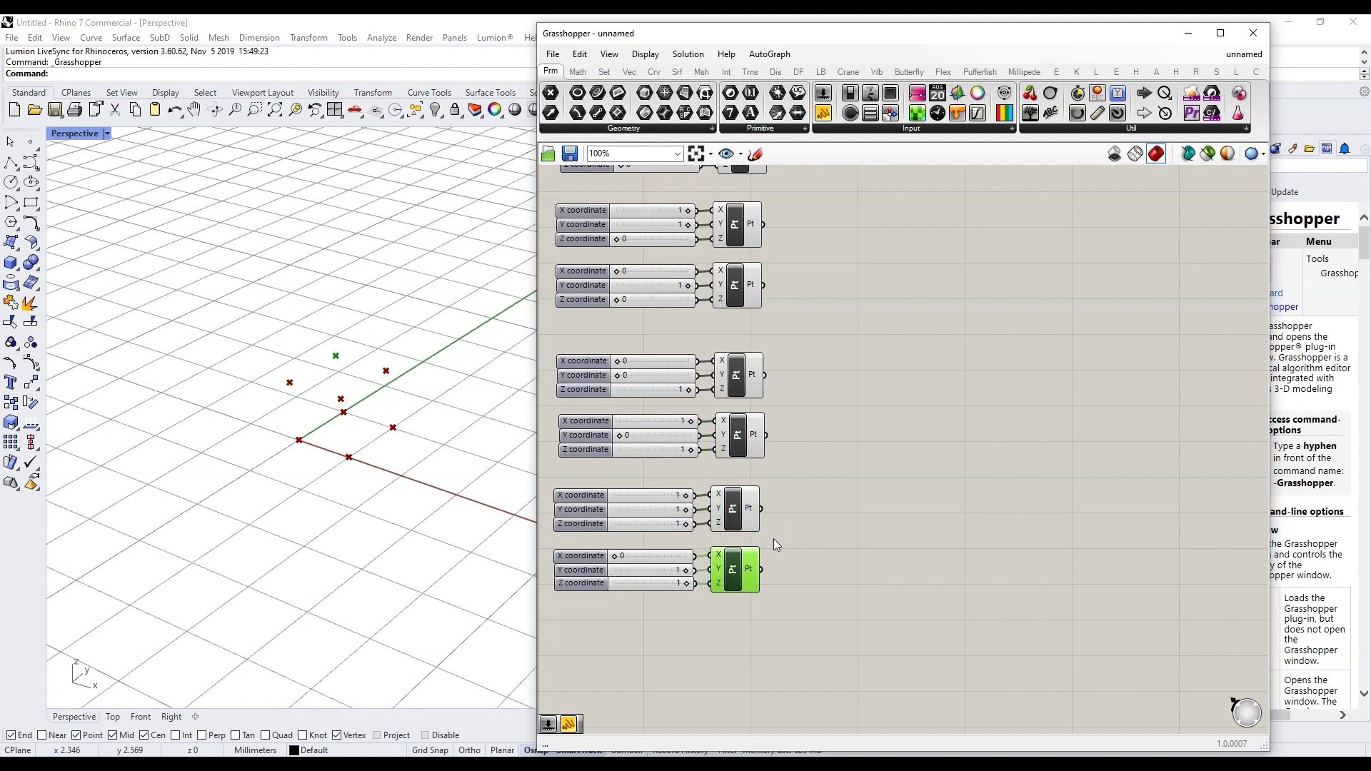
Add a Merge component and connect the eight points to it in order
scroll(814, 567, down, 3)
double_click(888, 379)
text(merge)
click(878, 362)
scroll(774, 325, up, 3)
drag(785, 245, 927, 404)
drag(786, 306, 927, 422)
drag(783, 379, 927, 427)
drag(783, 440, 927, 435)
drag(806, 653, 1000, 404)
Add a Point container fed by the Merge result, name it "cube points" and internalise its data
scroll(1031, 370, up, 3)
double_click(1012, 426)
text(point)
click(1009, 409)
right_click(1002, 407)
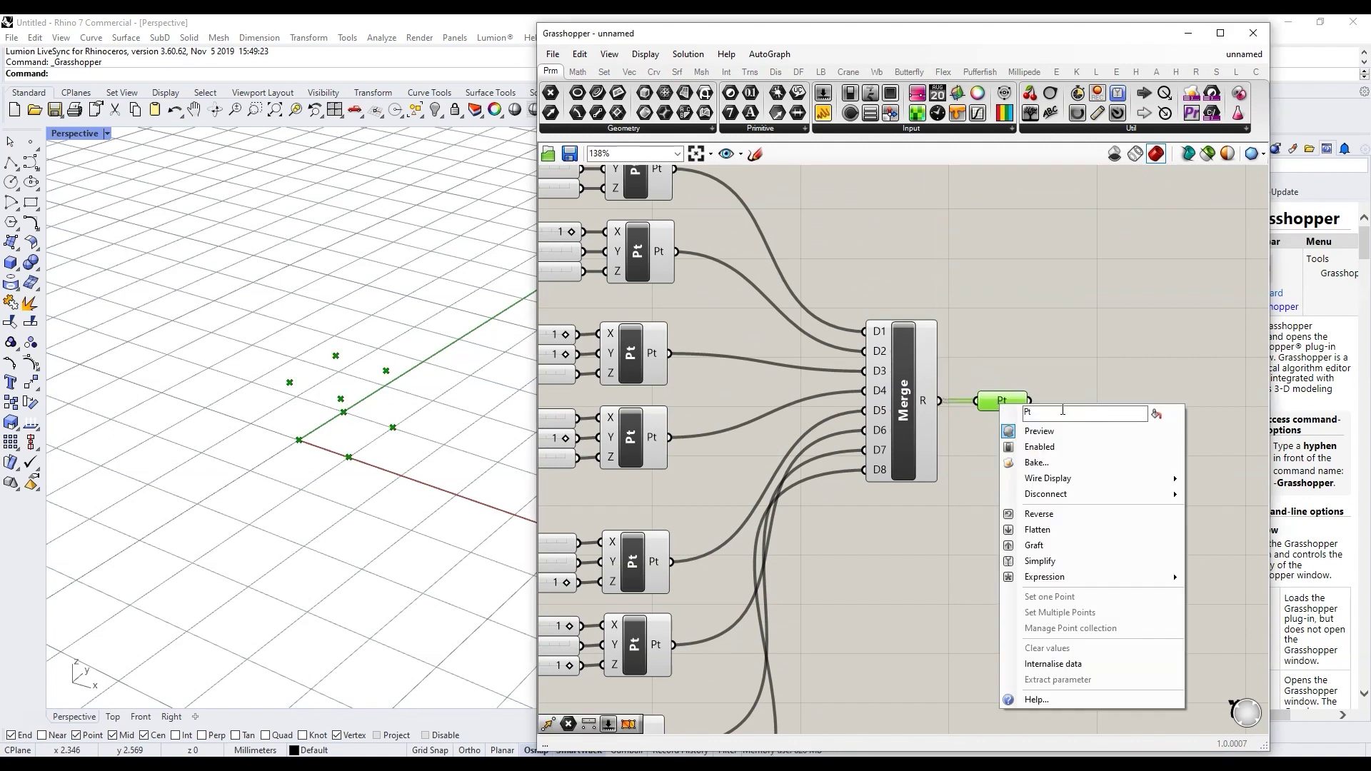
text(cube points)
key(Return)
right_click(998, 400)
click(1083, 658)
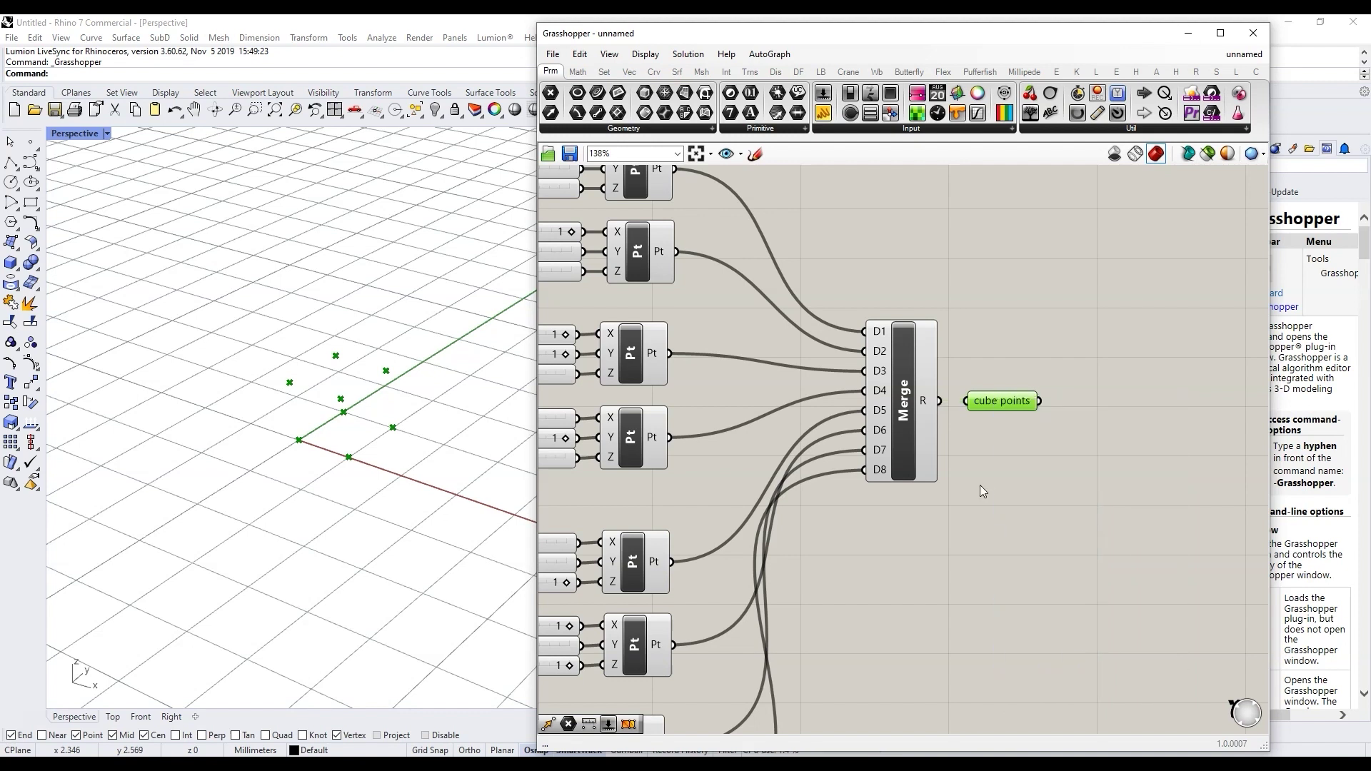
Delete the sliders, Construct Points and Merge, and move the cube points container to the canvas's upper-left corner
scroll(983, 469, down, 5)
drag(963, 618, 821, 376)
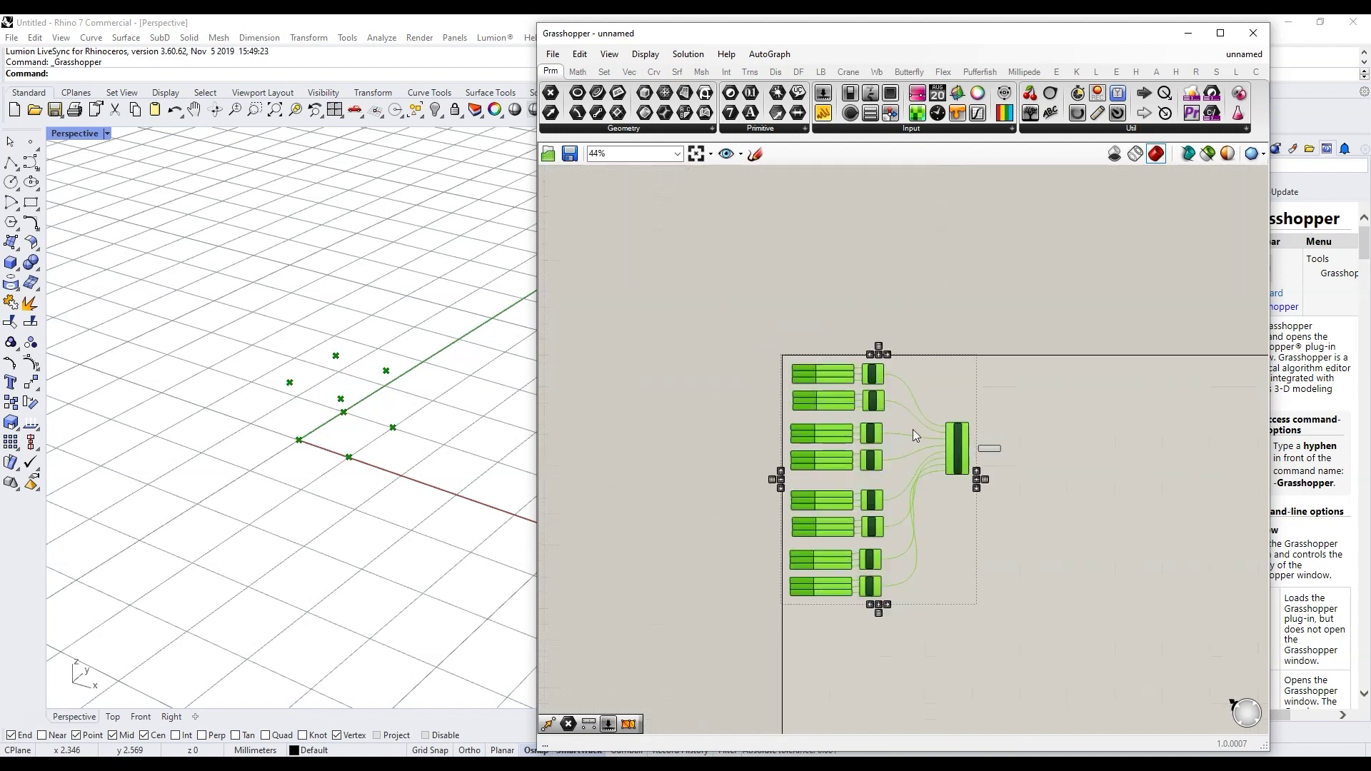
key(Delete)
drag(989, 448, 810, 373)
scroll(813, 374, up, 5)
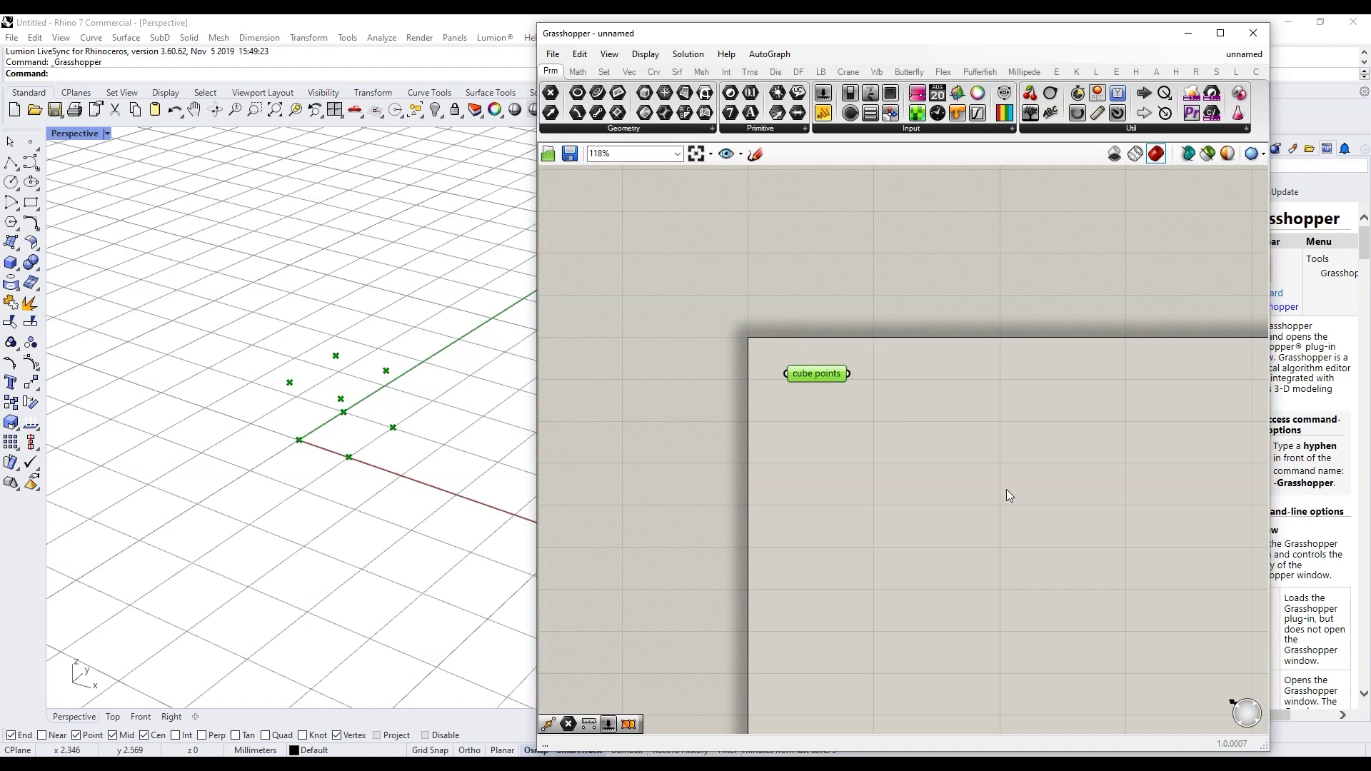
Group the cube points container and colour the group blue
key(ctrl+g)
right_click(816, 383)
mouse_move(922, 536)
drag(1098, 647, 1095, 648)
click(1000, 464)
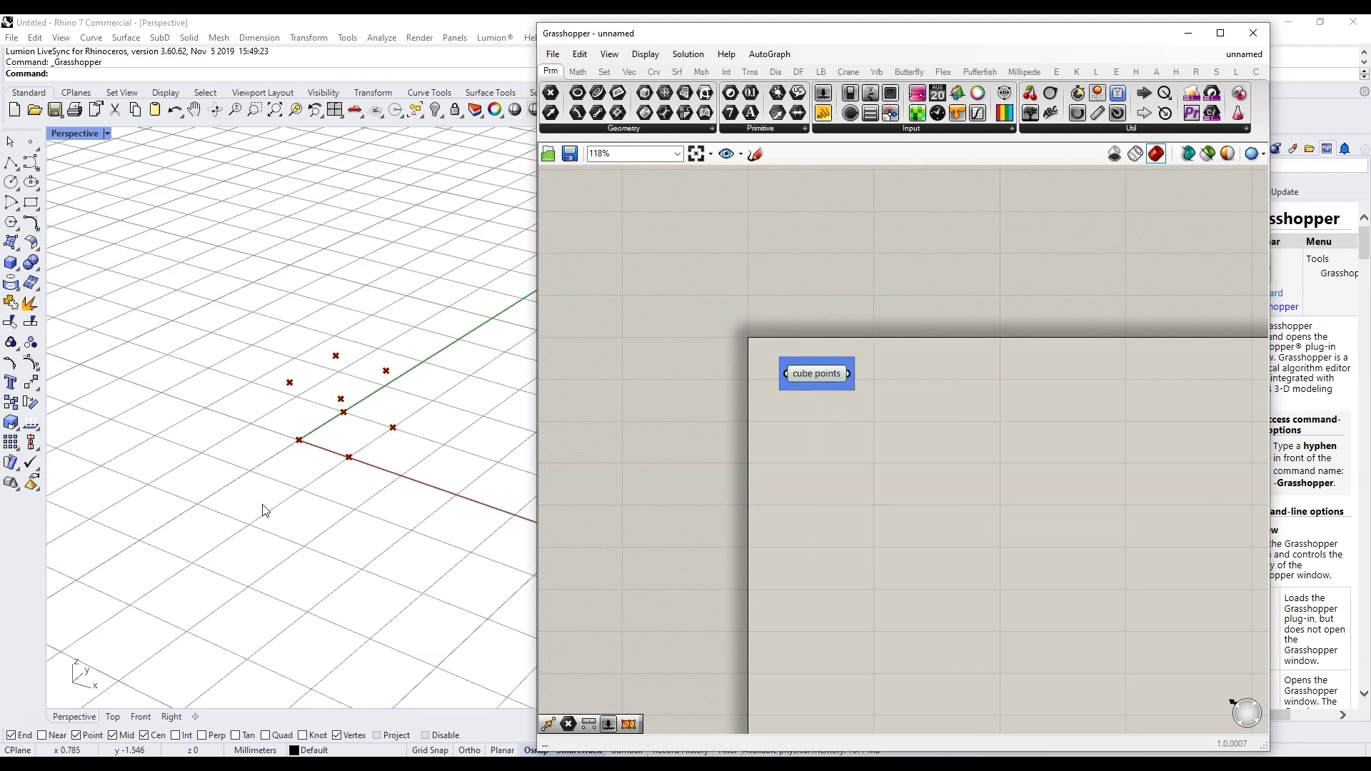
Add a Line component beside the cube points container
double_click(956, 440)
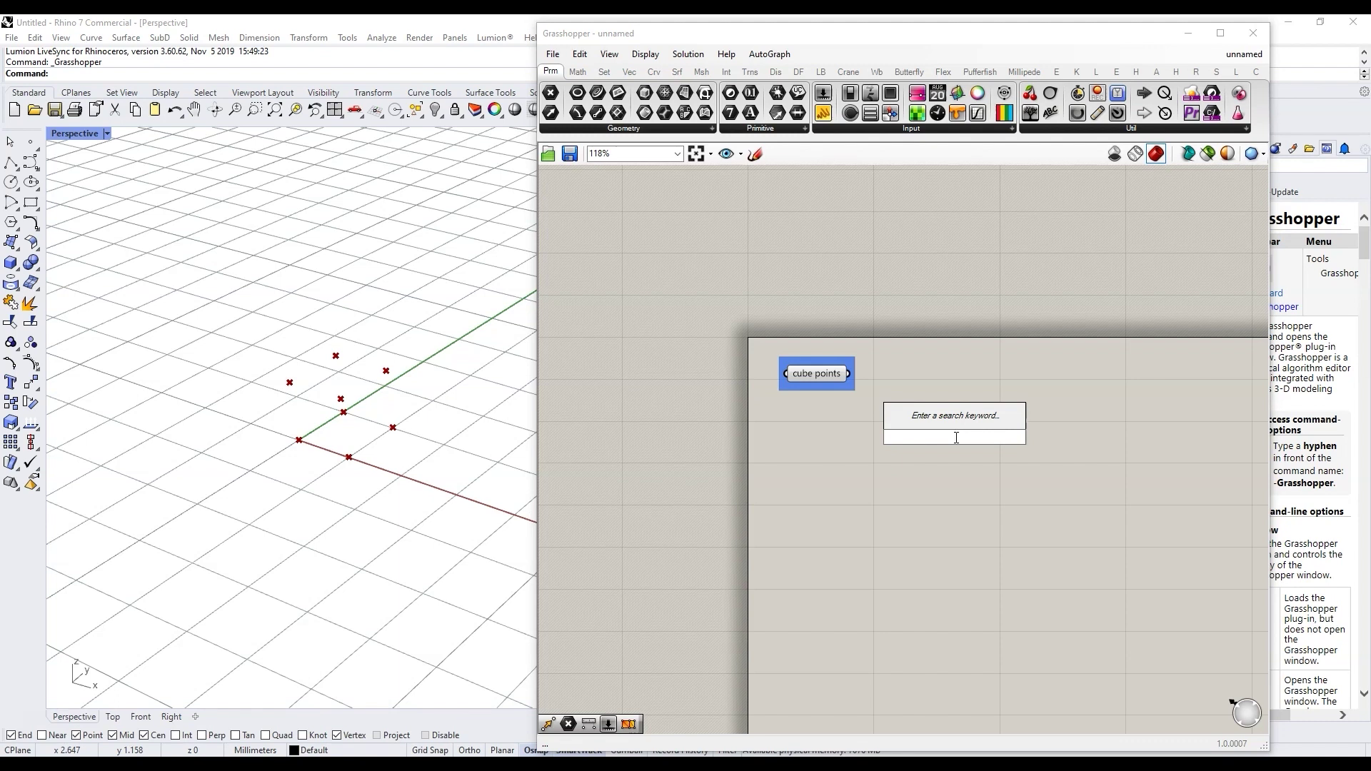
text(lin)
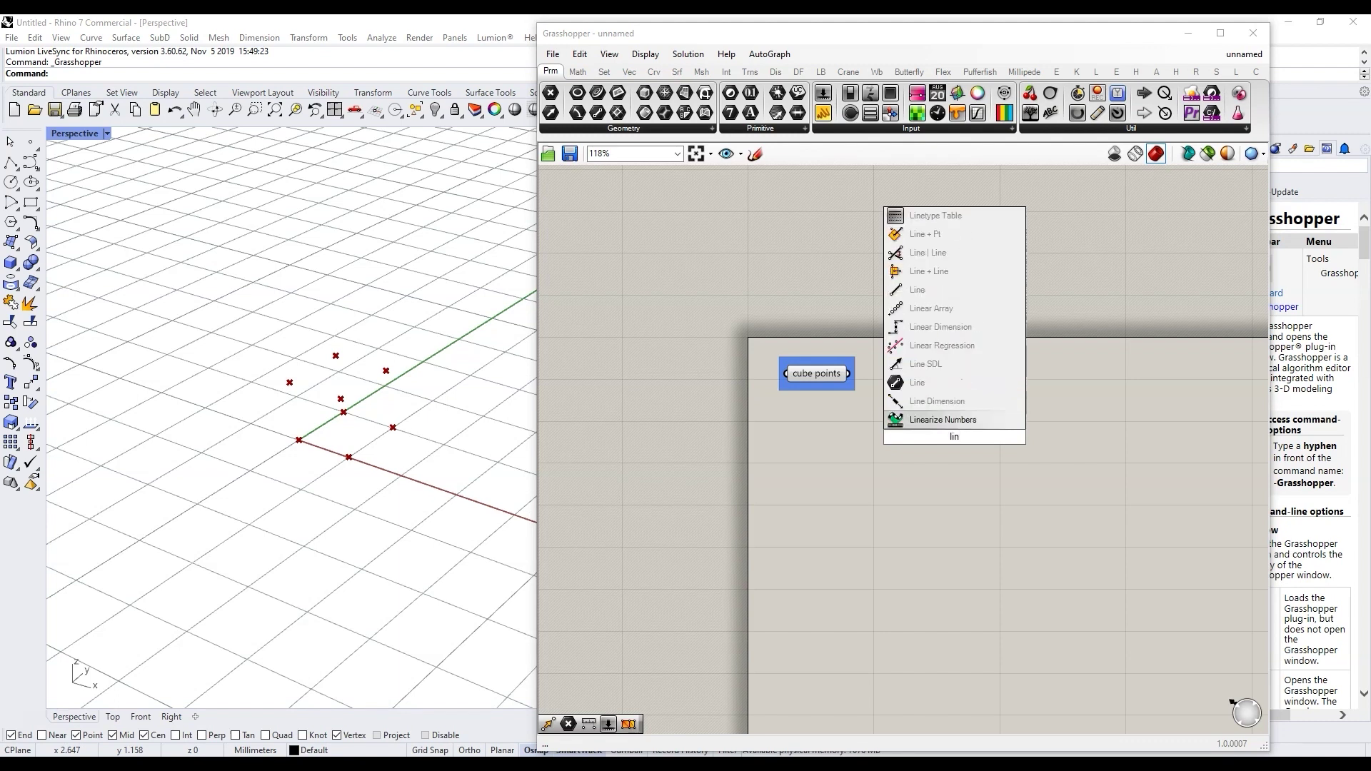
text(e)
key(Return)
drag(960, 440, 969, 367)
Duplicate the Line component repeatedly to form stacks of four for the cube's edges
mouse_move(969, 367)
mouse_down()
mouse_move(969, 486)
mouse_move(955, 363)
mouse_up()
drag(960, 369, 1027, 613)
click(1109, 570)
right_drag(802, 472, 903, 482)
scroll(901, 480, down, 6)
scroll(1032, 582, up, 3)
Move all the Line components together farther down and away from the cube points container
drag(1032, 589, 899, 200)
drag(932, 257, 1037, 485)
click(908, 366)
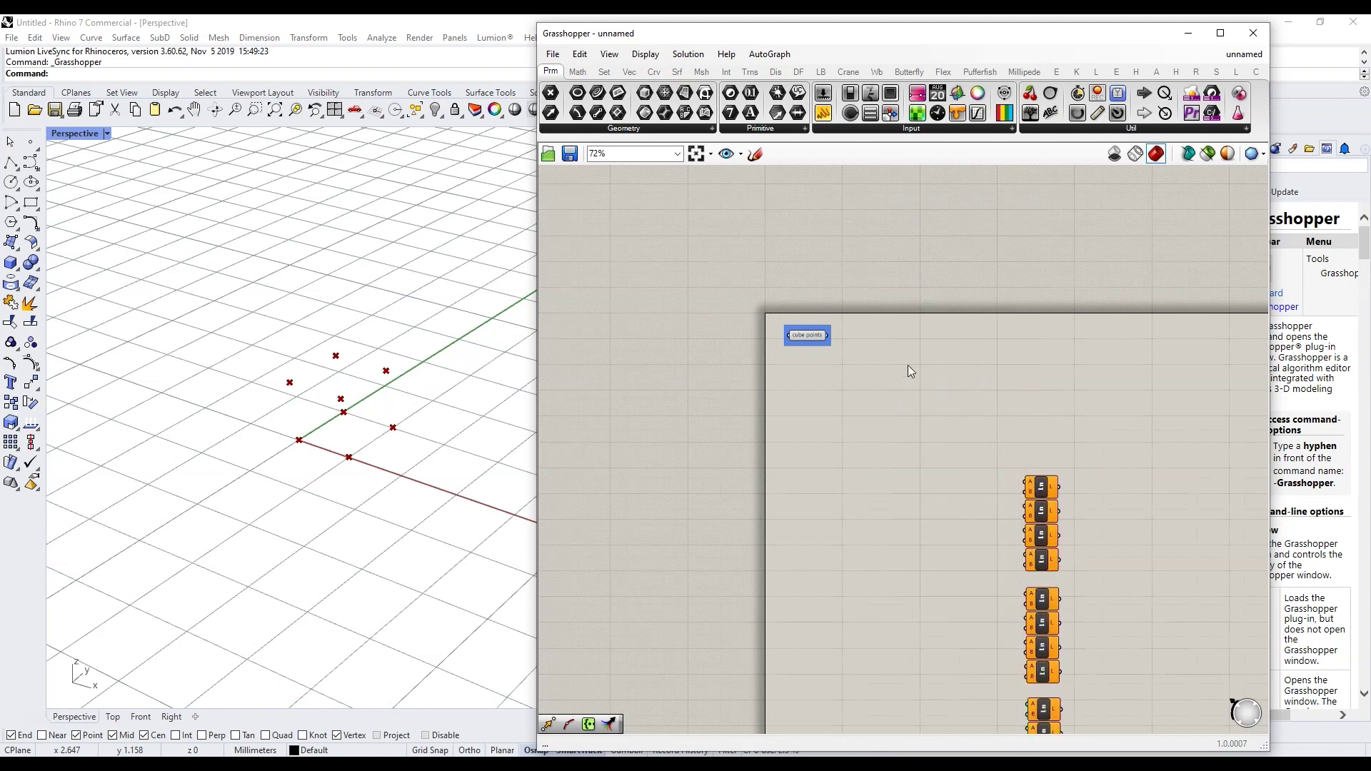
Place a copy of the cube points container beside the stacks of Line components
scroll(793, 339, up, 2)
click(821, 335)
alt+drag(825, 336, 897, 598)
right_drag(1023, 618, 967, 530)
scroll(967, 529, up, 3)
scroll(897, 506, down, 4)
click(887, 427)
scroll(897, 532, up, 2)
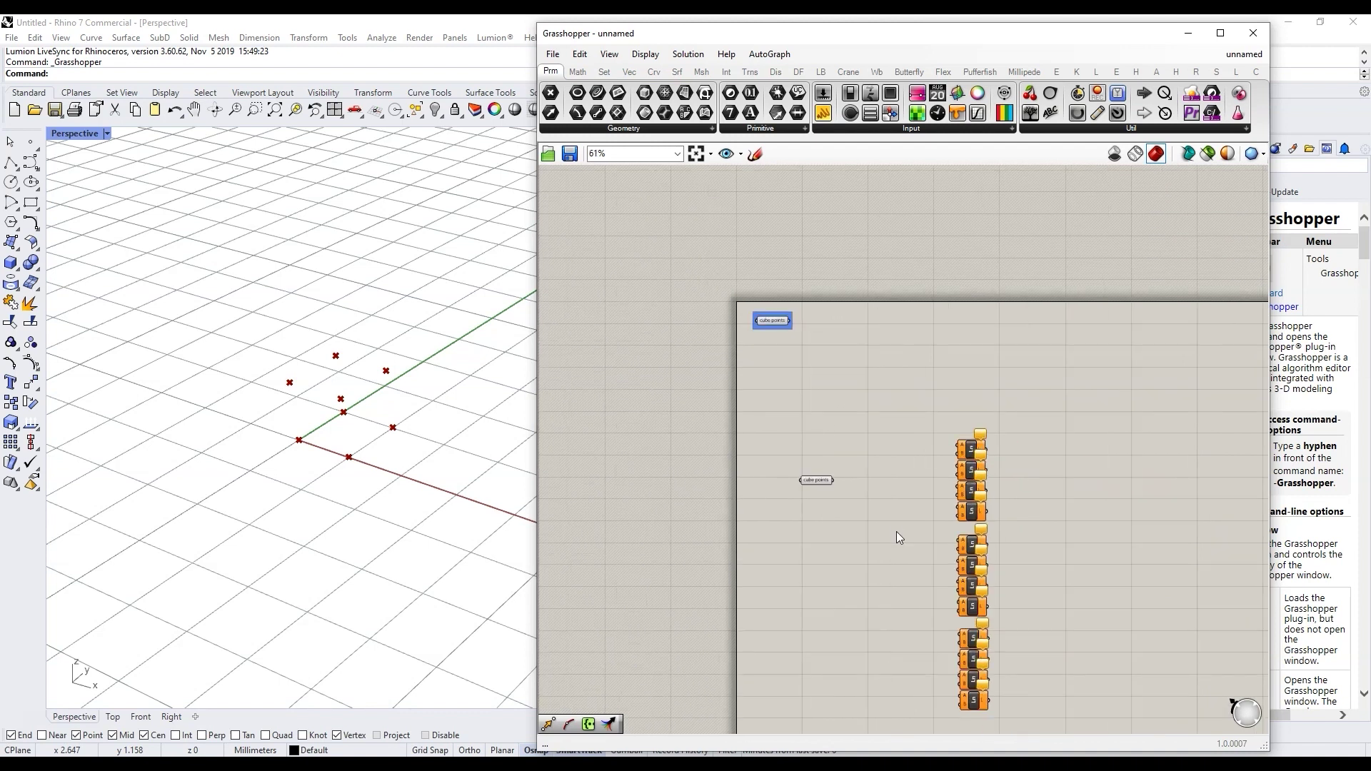
Add a List Item component between the copied cube points and the Lines, and extend its outputs through +7
double_click(881, 475)
text(list i)
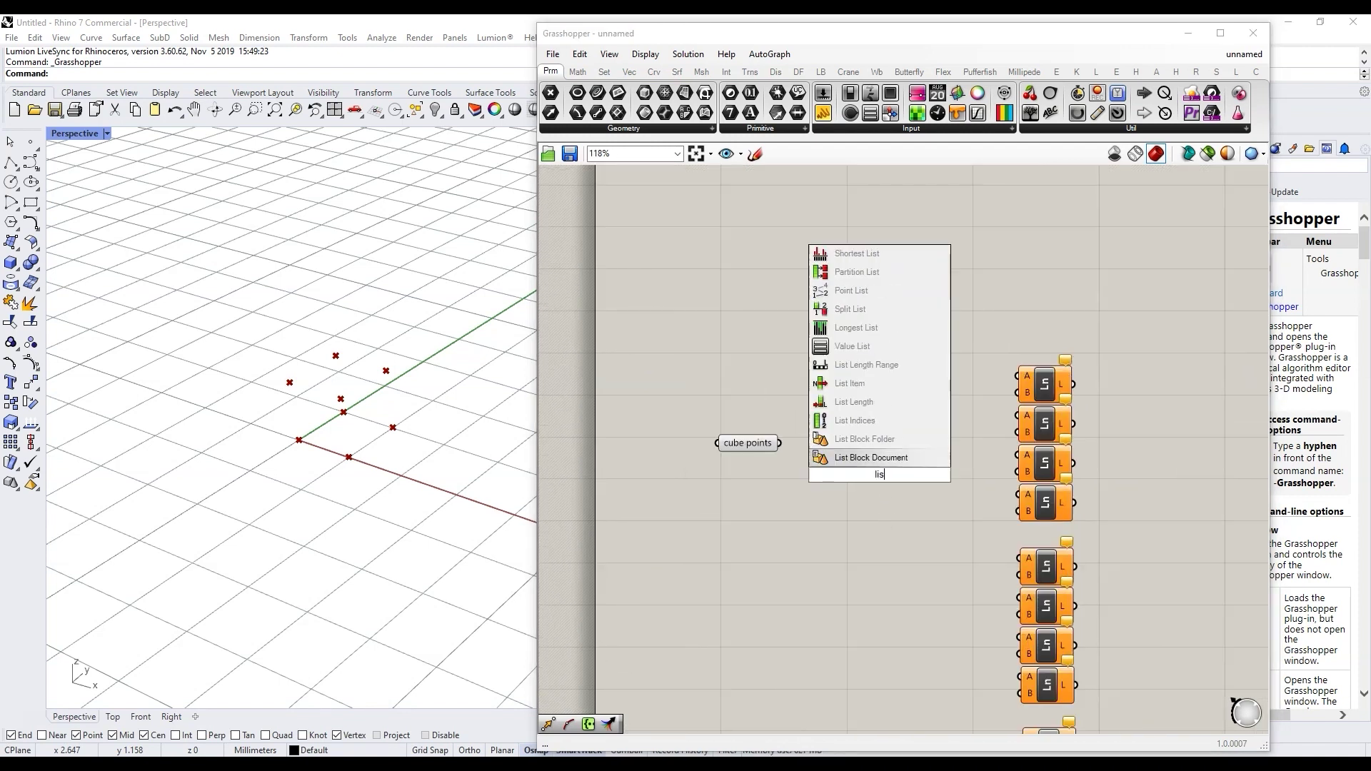
click(876, 459)
scroll(907, 529, up, 7)
click(900, 515)
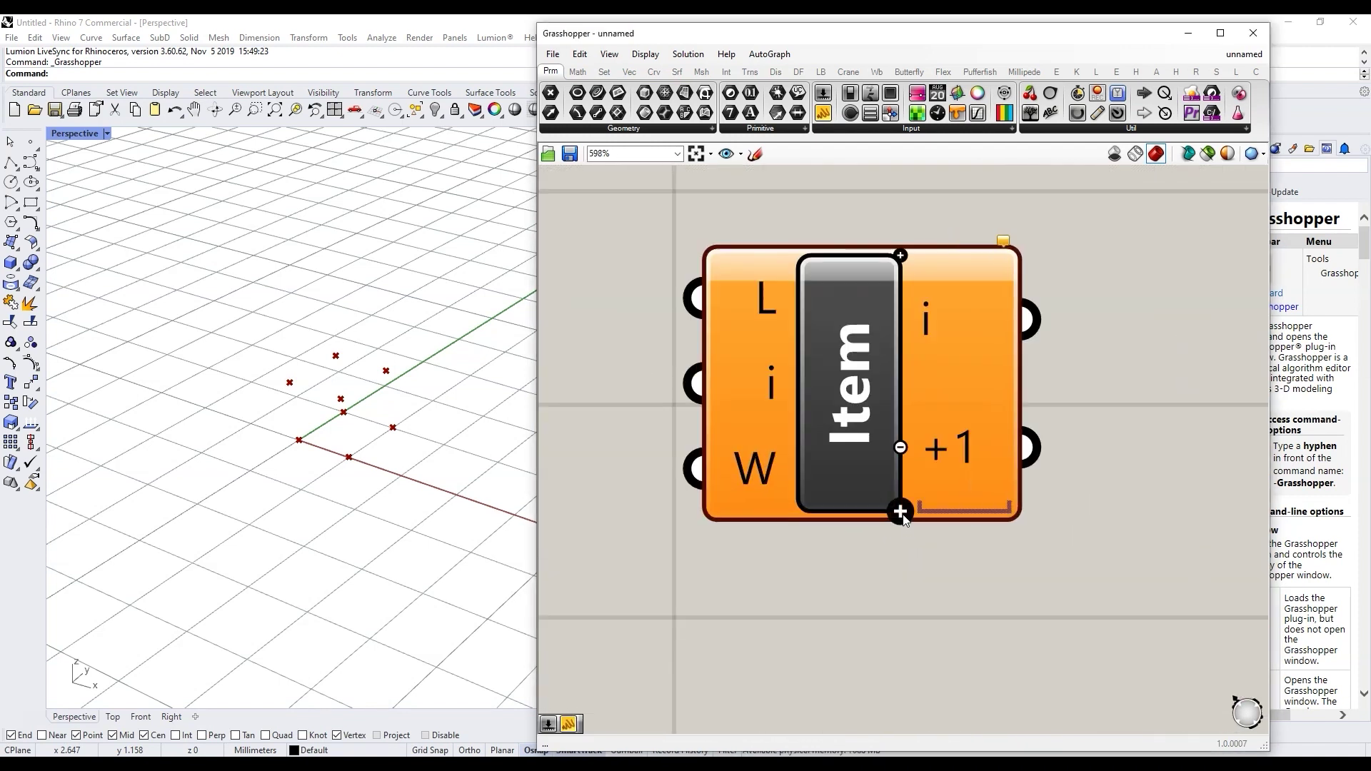
click(900, 553)
click(899, 555)
click(900, 555)
click(900, 590)
click(899, 616)
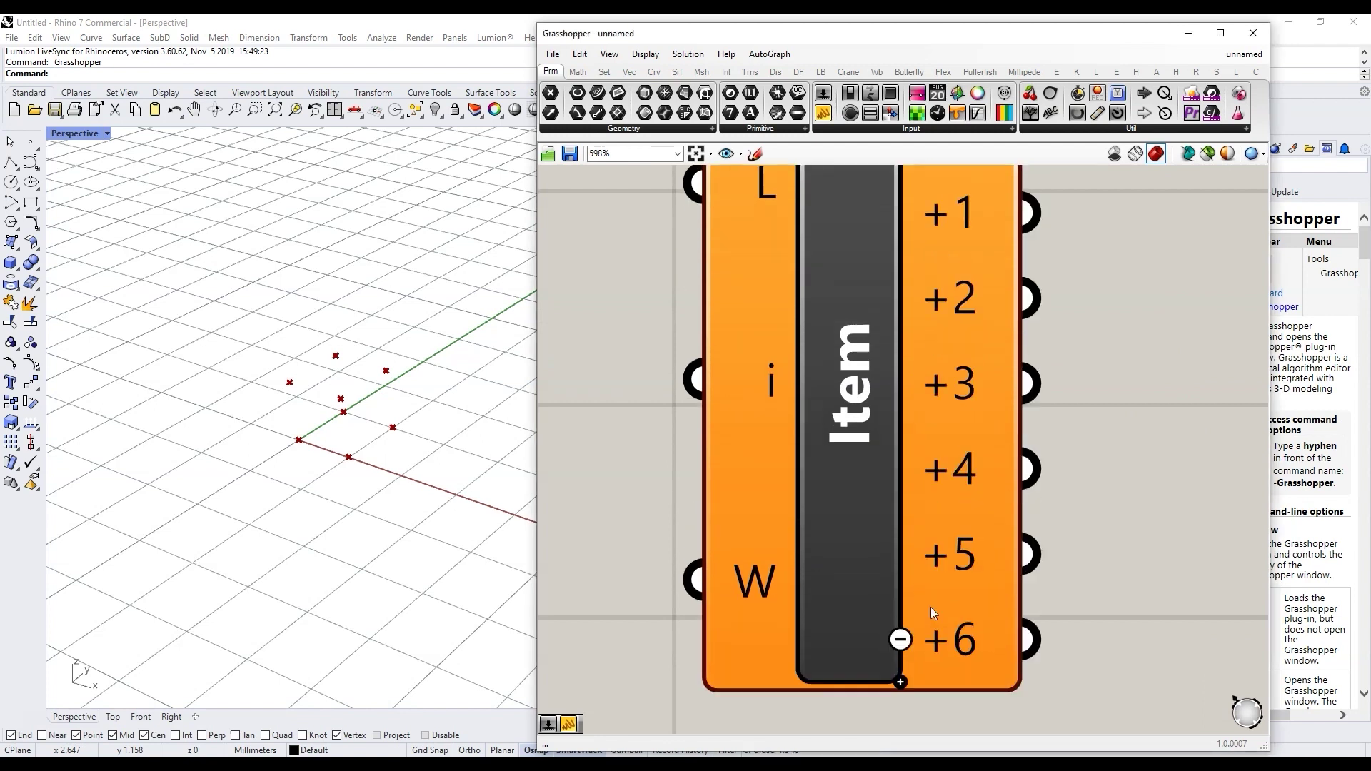
click(897, 638)
Connect the copied cube points to the List Item's list input, and outputs i and +1 to the first Line's A and B
scroll(889, 590, down, 4)
scroll(890, 590, down, 2)
drag(688, 402, 806, 380)
drag(912, 358, 1076, 293)
drag(911, 387, 1077, 321)
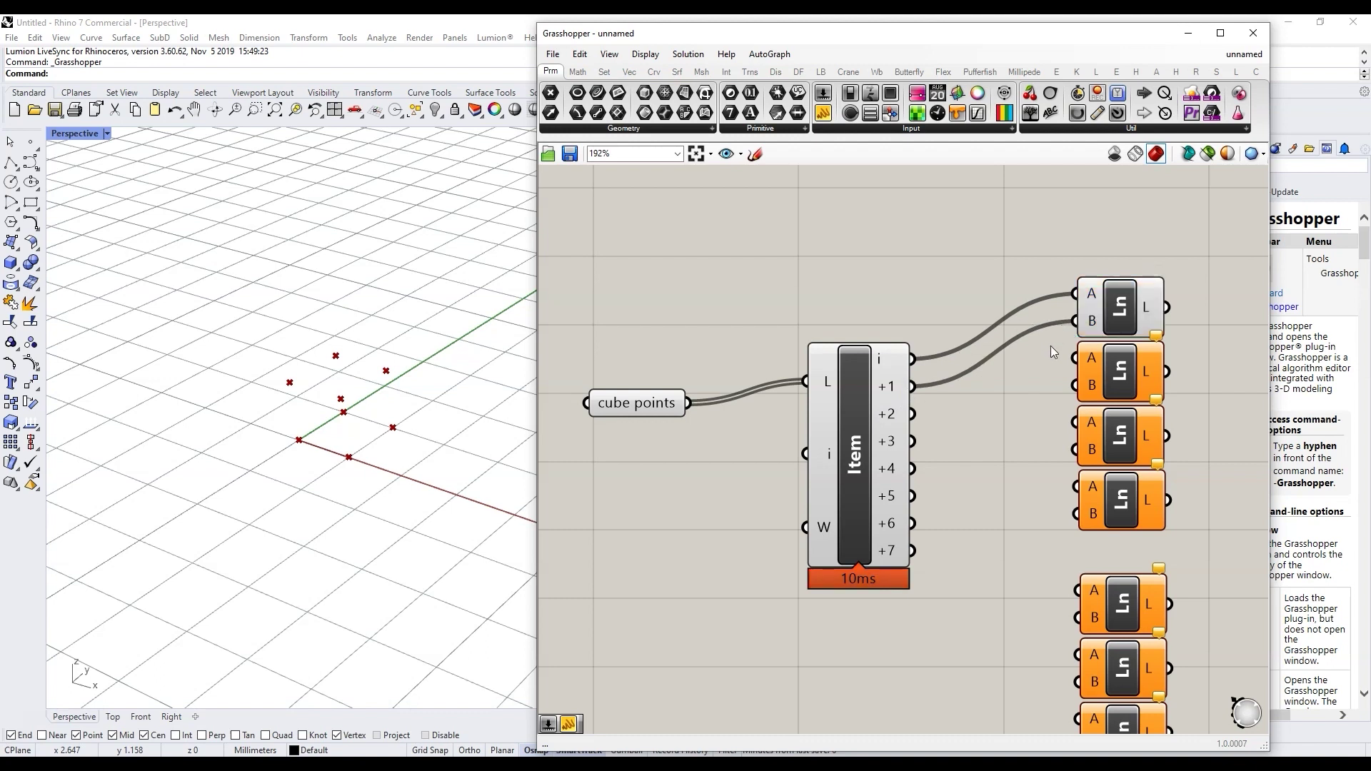
Wire the other three Lines of the first stack to item pairs 1–2, 2–3 and 3–0 to close the base square
drag(914, 389, 1076, 359)
drag(913, 414, 1077, 422)
drag(913, 441, 1077, 450)
drag(912, 442, 1077, 486)
drag(913, 468, 1077, 513)
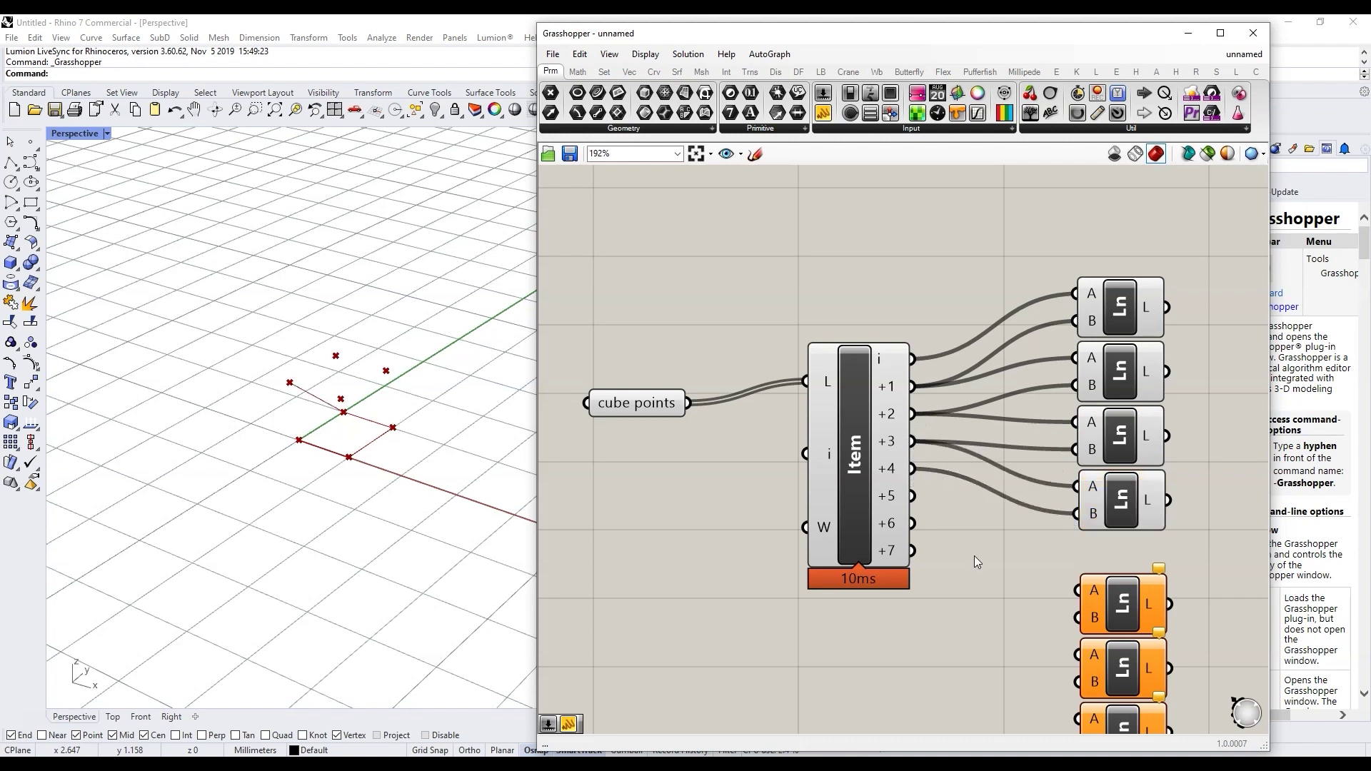
right_drag(975, 557, 920, 492)
scroll(920, 493, down, 3)
drag(852, 456, 993, 412)
scroll(951, 608, up, 2)
Hide the Rhino viewport's grid and grid axes with the Grid command
click(369, 551)
text(Grid)
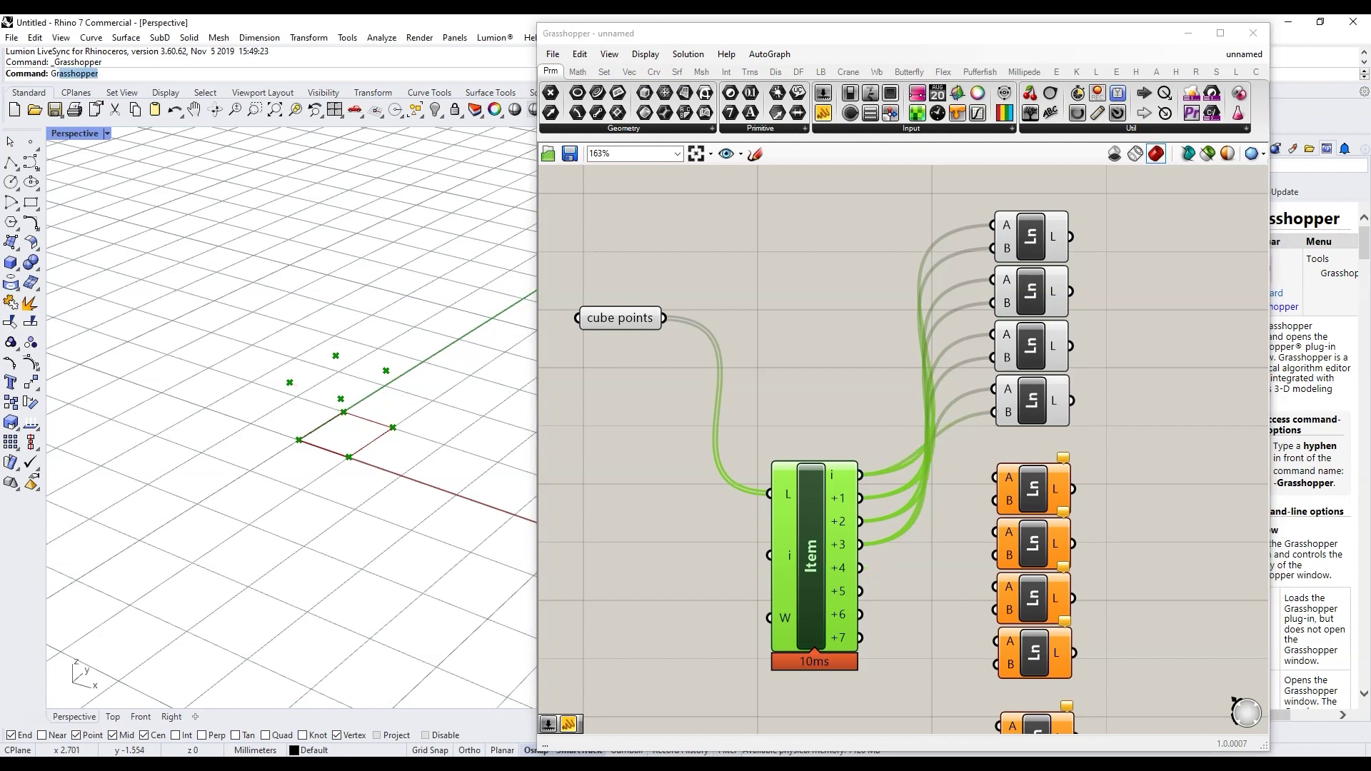
key(Return)
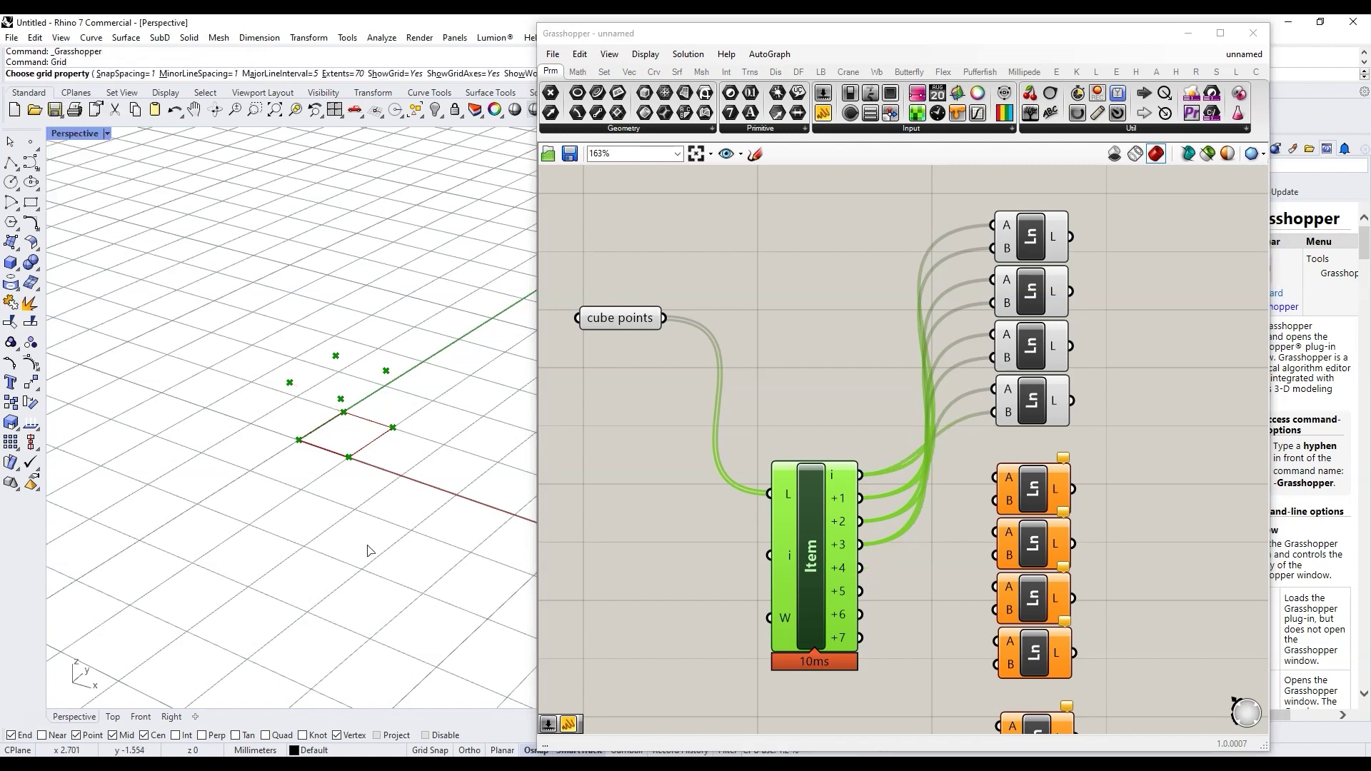
Wire the second stack of four Lines to item pairs 4–5, 5–6, 6–7 and 7–4 to form the top square
right_drag(917, 707, 837, 561)
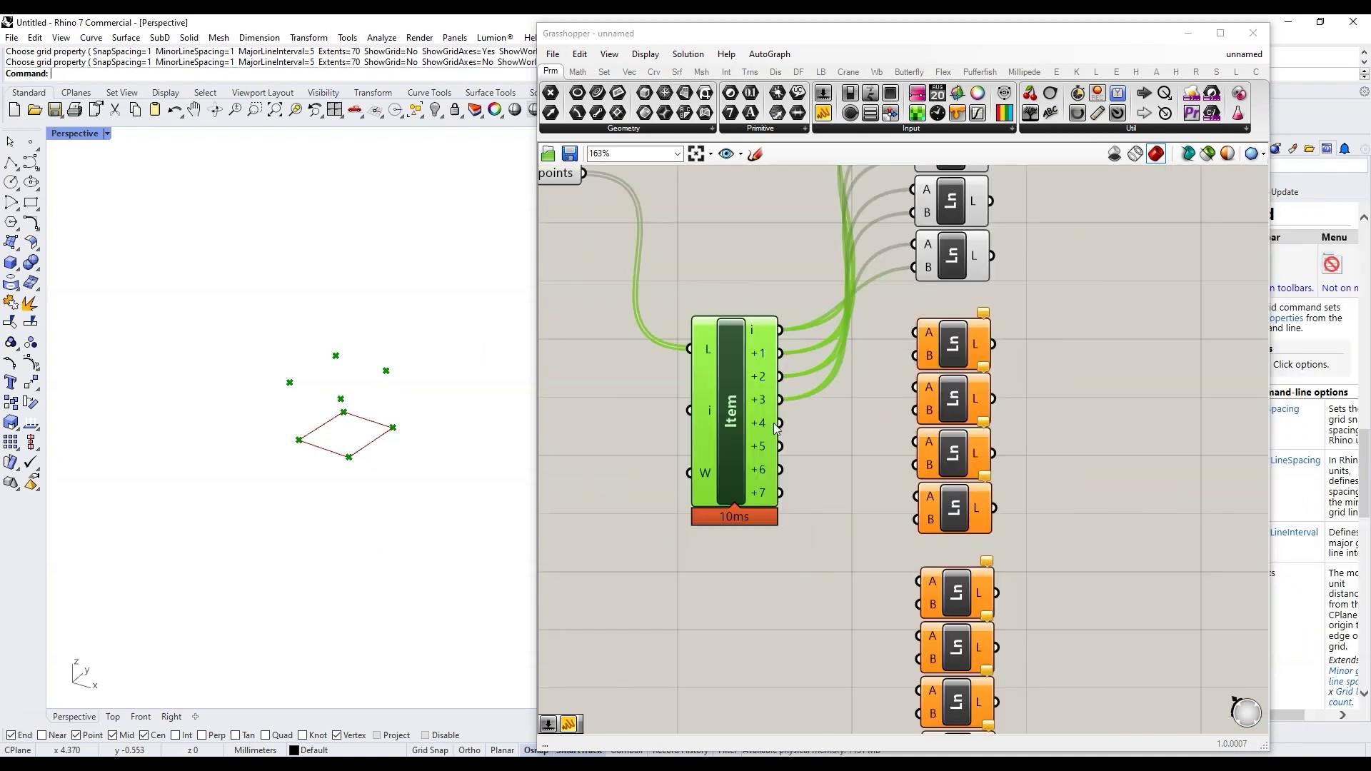
drag(782, 425, 917, 335)
drag(782, 446, 889, 404)
drag(781, 470, 919, 411)
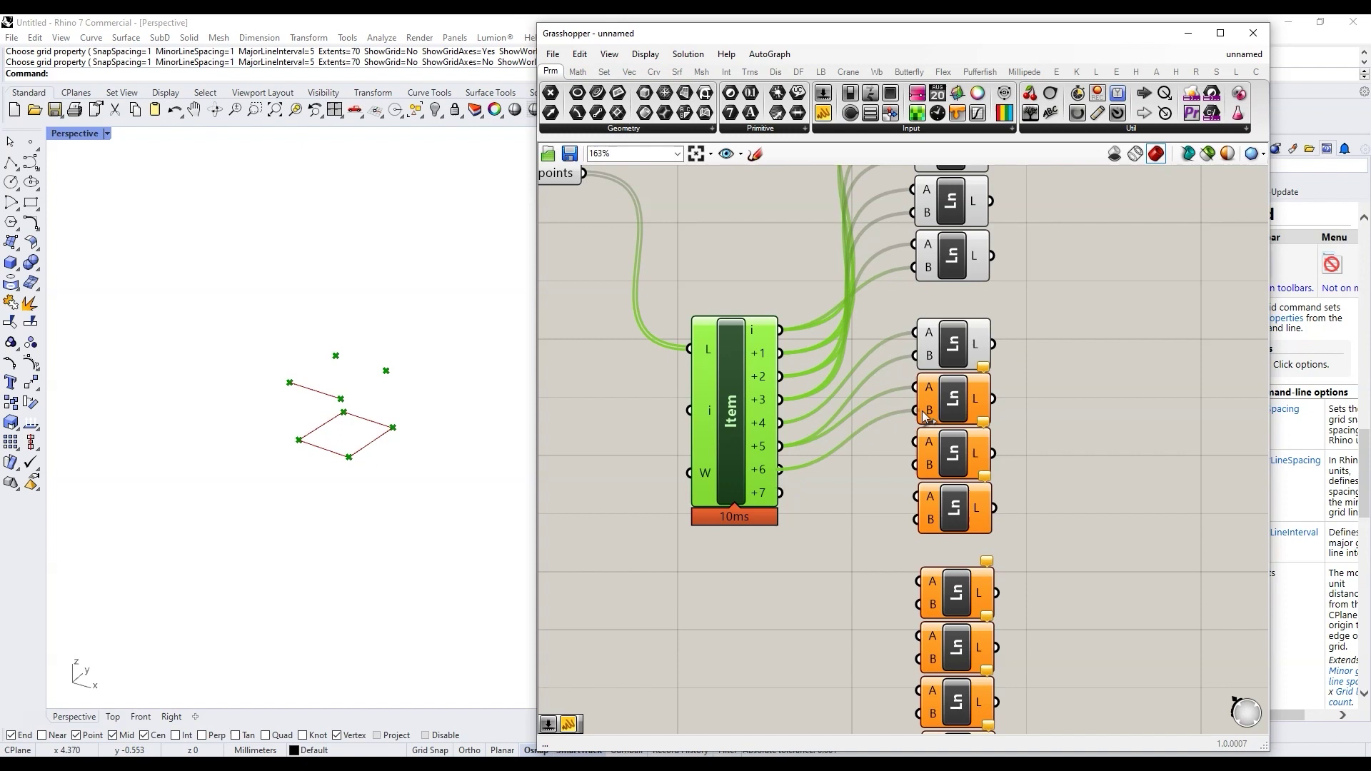
drag(781, 470, 918, 497)
drag(782, 423, 918, 519)
scroll(863, 499, down, 5)
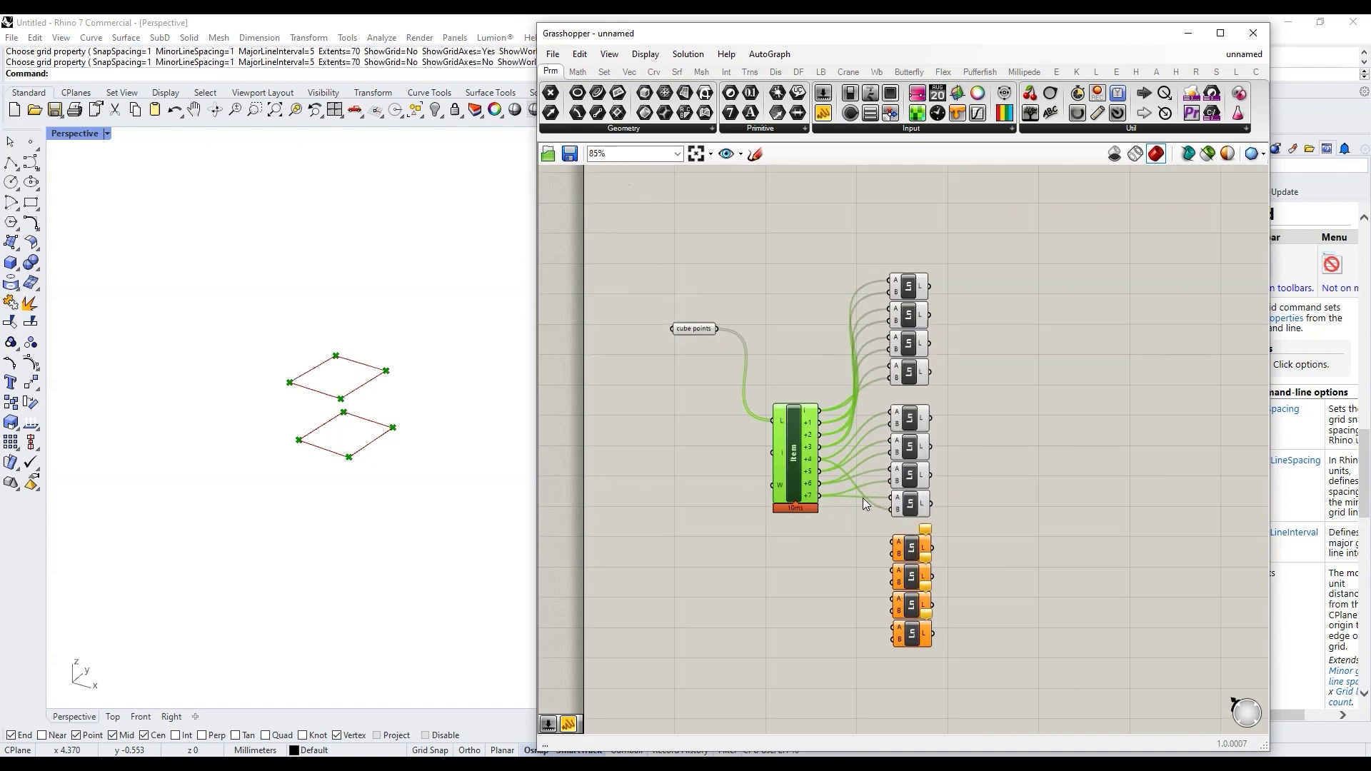
Wire the third stack of Lines to item pairs 0–4, 1–5, 2–6 and 3–7, and turn off the List Item's preview
scroll(823, 500, up, 3)
drag(788, 338, 783, 464)
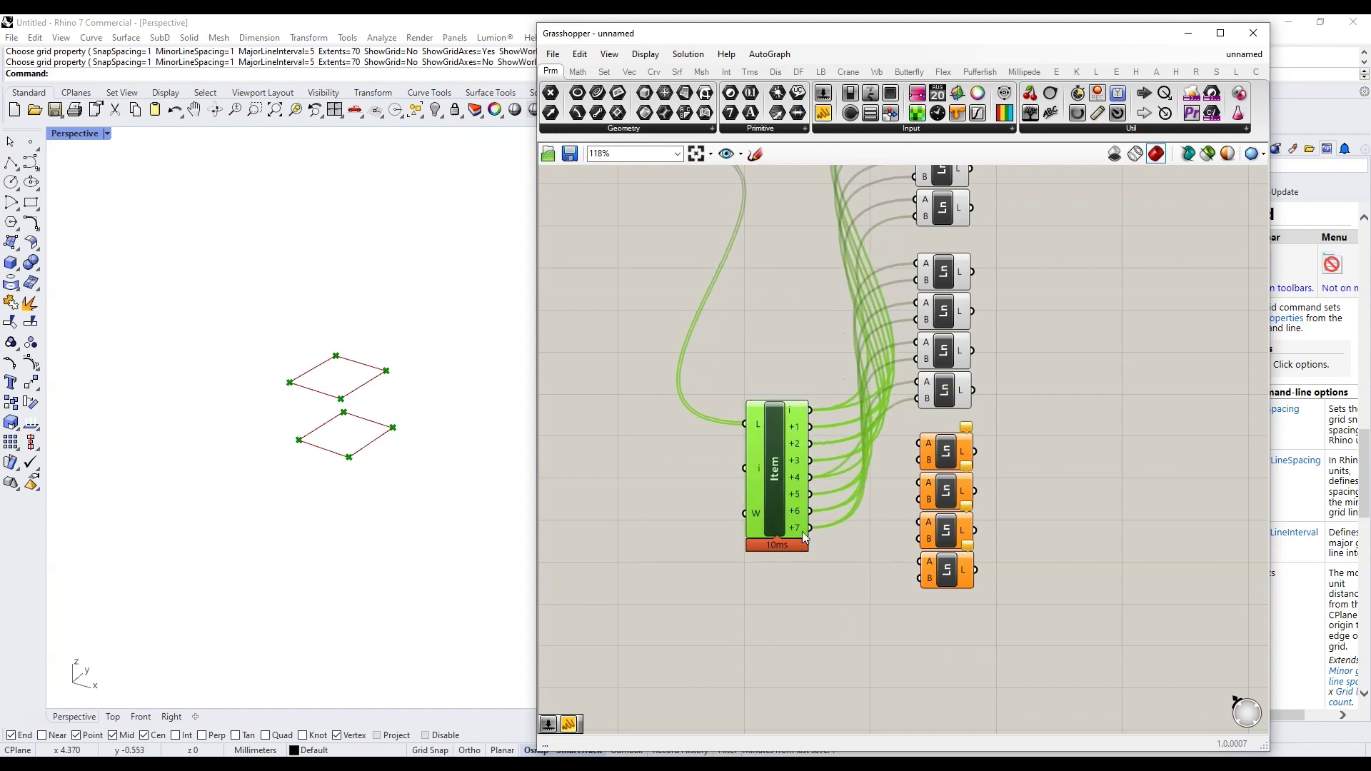
scroll(850, 538, up, 2)
drag(812, 395, 952, 400)
drag(801, 432, 952, 423)
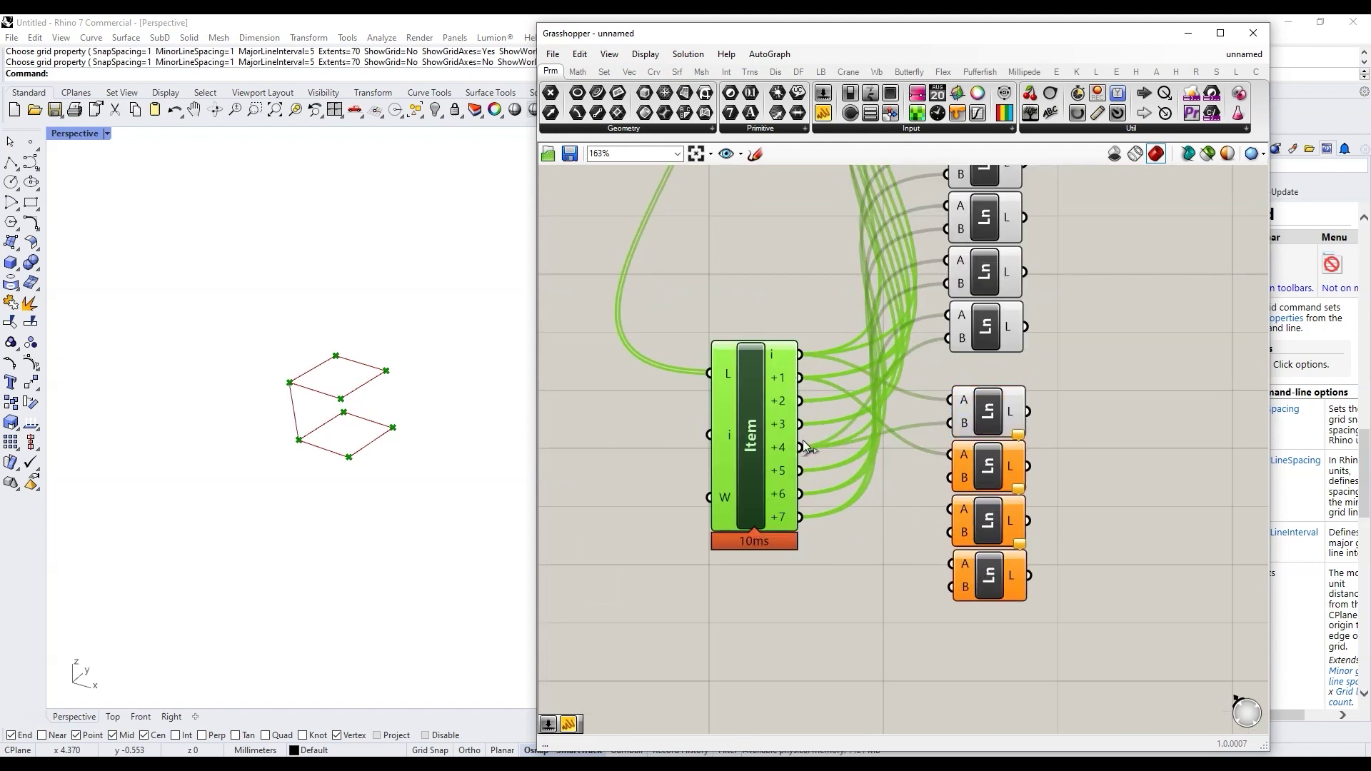
drag(801, 447, 950, 477)
drag(802, 471, 950, 508)
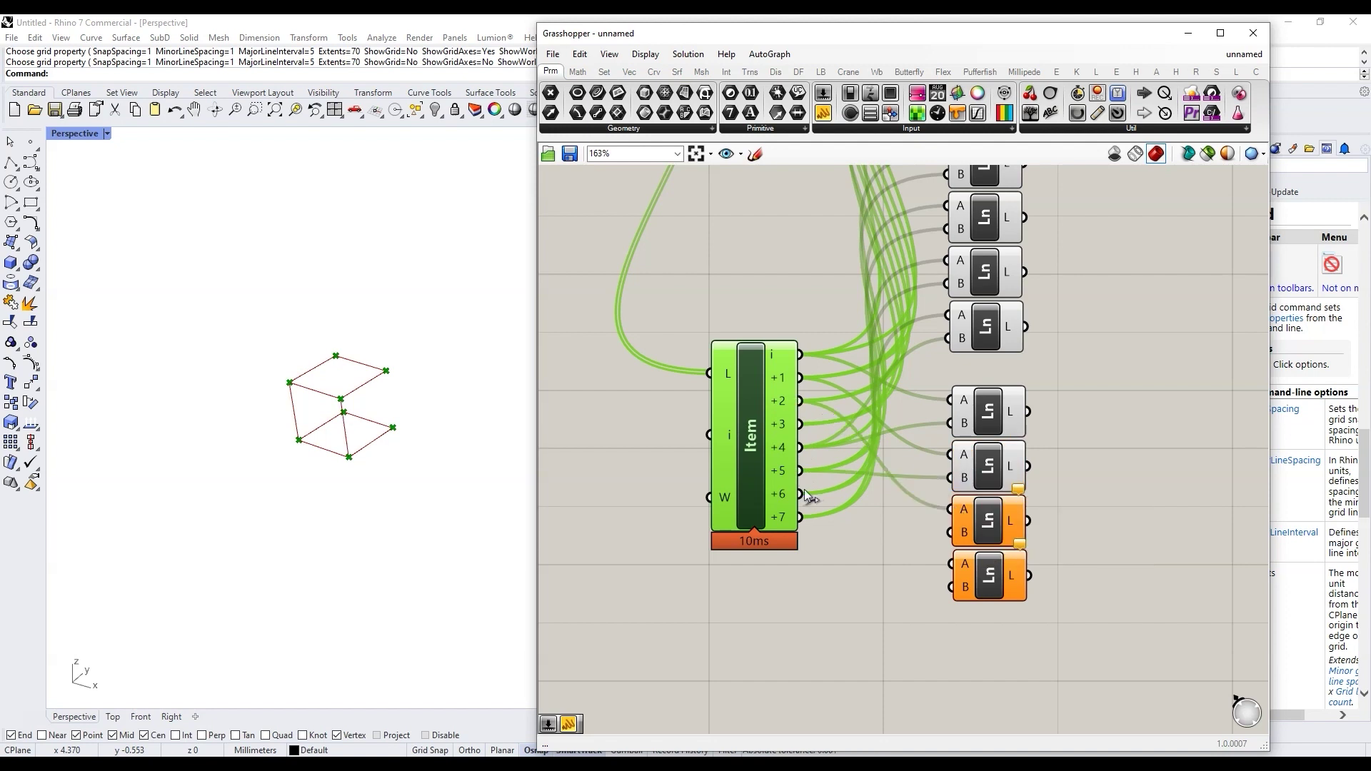
drag(802, 494, 950, 532)
drag(801, 517, 951, 587)
scroll(791, 573, down, 3)
middle_click(774, 516)
click(825, 470)
Add a Merge component beside the Lines and connect the first stack of four Lines to D1 through D4
right_drag(1021, 372, 882, 426)
scroll(882, 425, down, 1)
scroll(882, 426, up, 1)
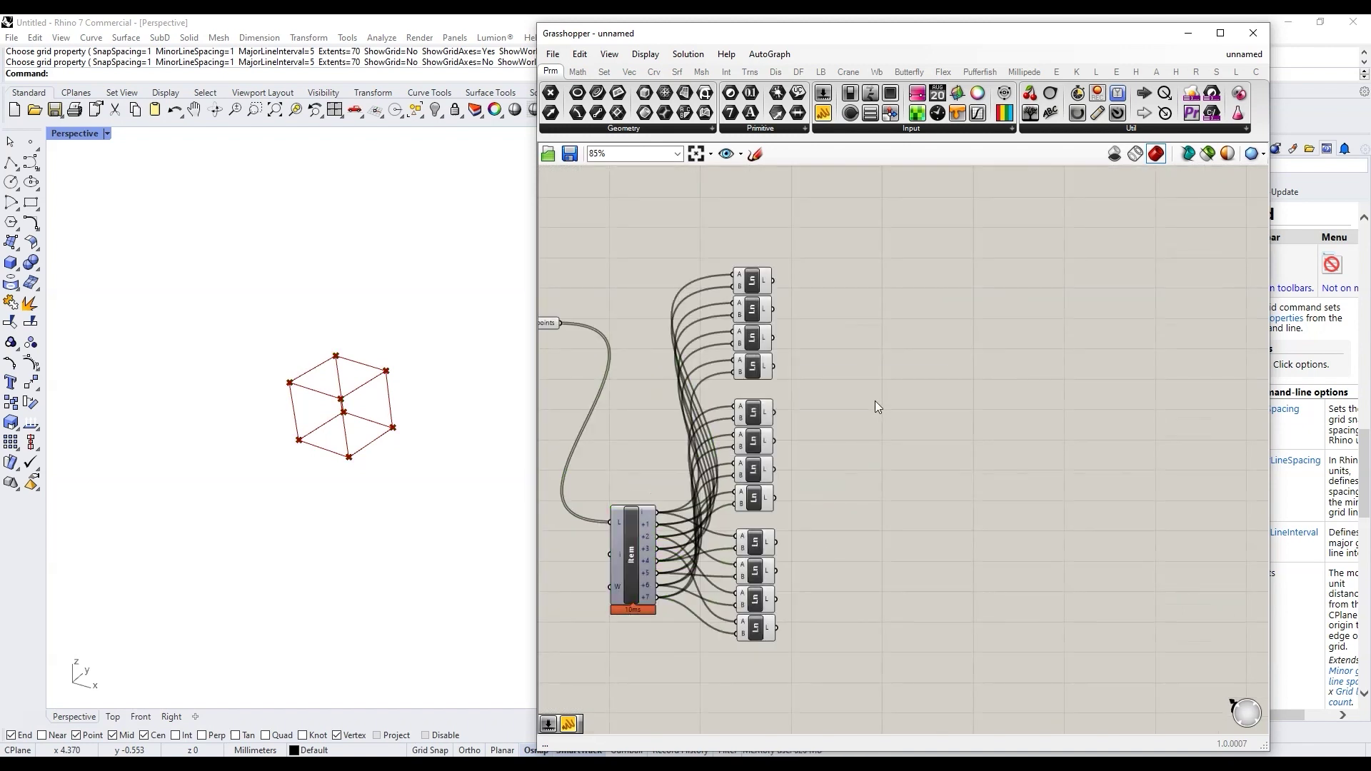
double_click(876, 401)
text(merge)
key(Return)
scroll(783, 299, up, 3)
drag(768, 270, 898, 454)
drag(930, 464, 898, 369)
drag(769, 317, 864, 369)
drag(769, 362, 864, 389)
drag(769, 409, 864, 399)
Connect the second stack of four Lines to the Merge inputs D5 through D8
drag(771, 484, 864, 409)
drag(771, 531, 864, 420)
drag(770, 577, 864, 429)
scroll(863, 447, down, 2)
scroll(863, 448, down, 1)
drag(806, 555, 901, 621)
Connect the third stack of four Lines to Merge inputs D9 through D12 and remove the spare D13 input
scroll(848, 650, up, 6)
drag(739, 514, 900, 557)
drag(739, 591, 899, 575)
scroll(855, 498, down, 4)
scroll(818, 620, up, 2)
drag(786, 572, 897, 518)
drag(787, 627, 897, 529)
scroll(928, 539, up, 4)
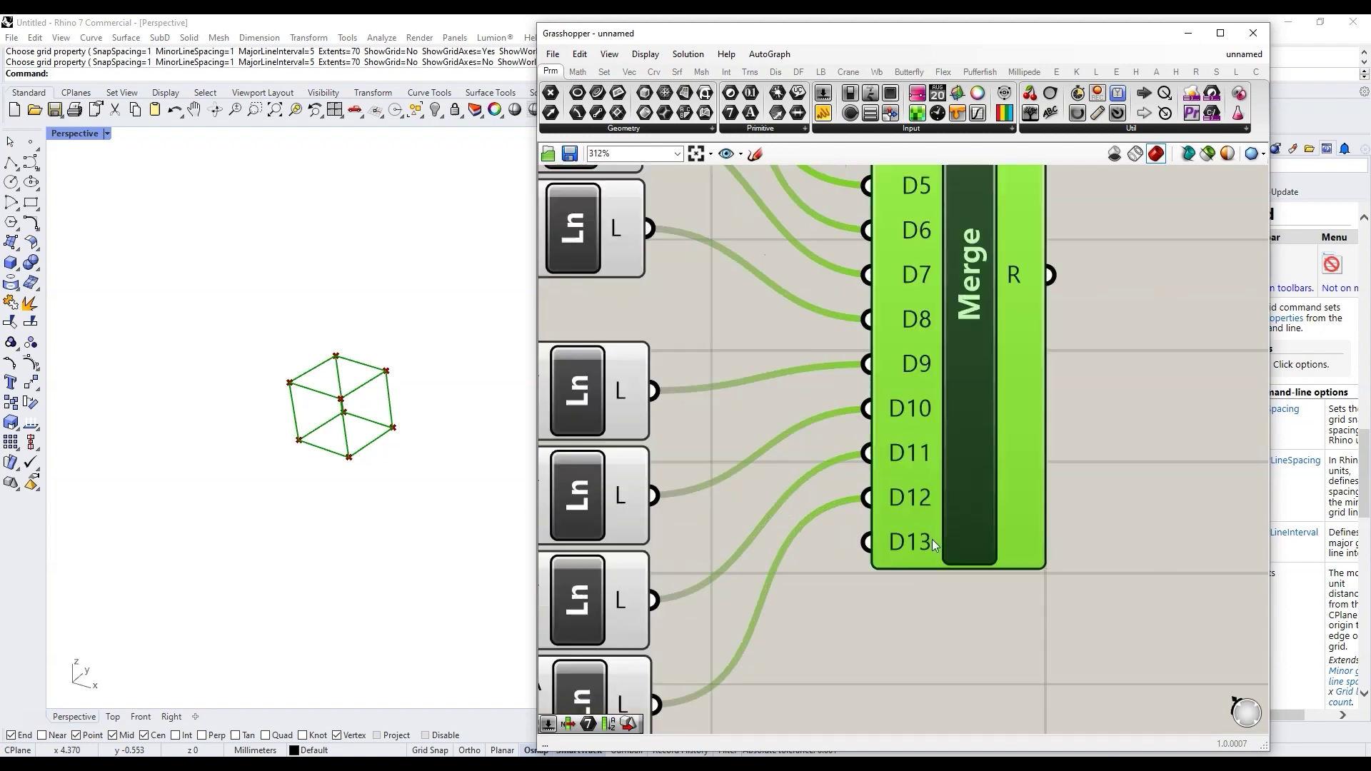
click(932, 539)
Add a Curve container after the Merge component and feed it the merged result
scroll(930, 585, down, 7)
scroll(953, 497, down, 3)
double_click(972, 477)
text(cur)
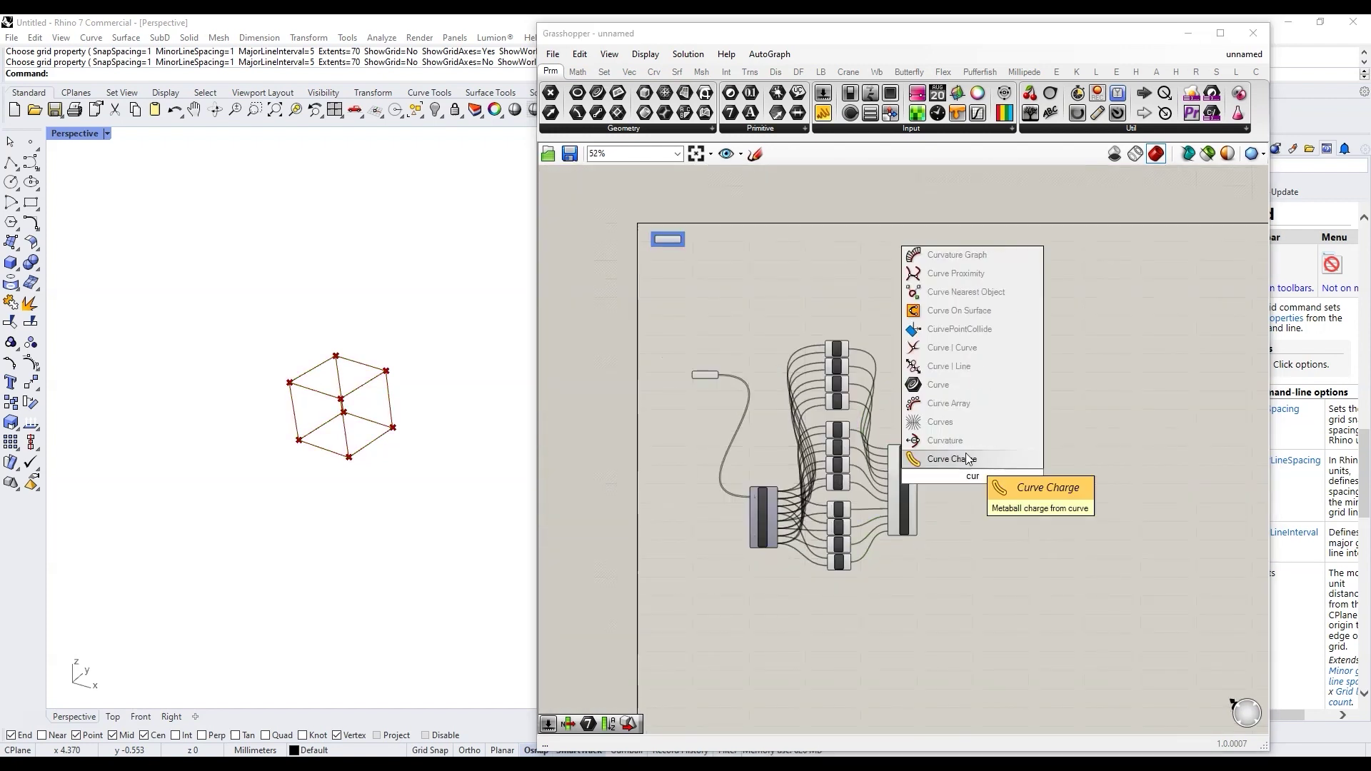
click(968, 458)
scroll(985, 485, up, 3)
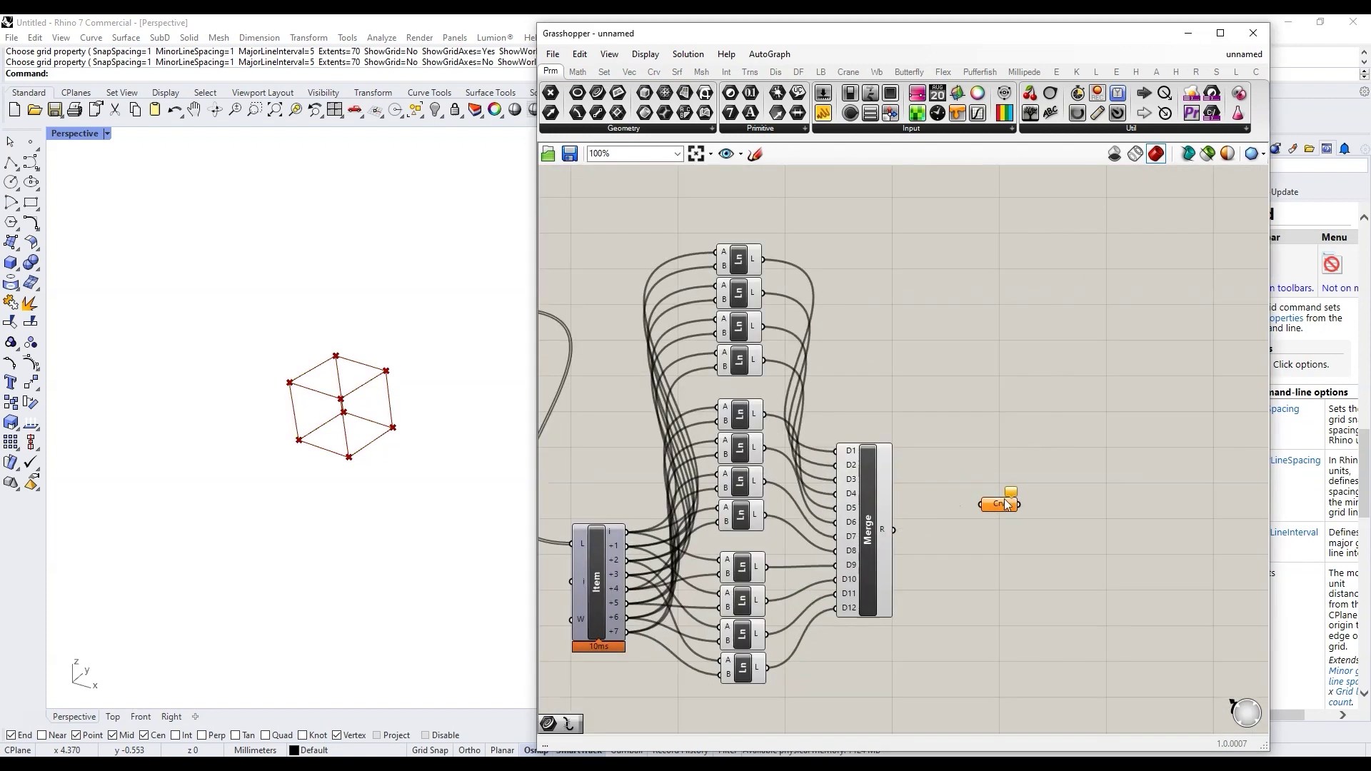
drag(891, 535, 980, 504)
Rename the Curve container to cube crvs and internalise its data
scroll(1001, 513, up, 4)
right_click(989, 504)
text(cub)
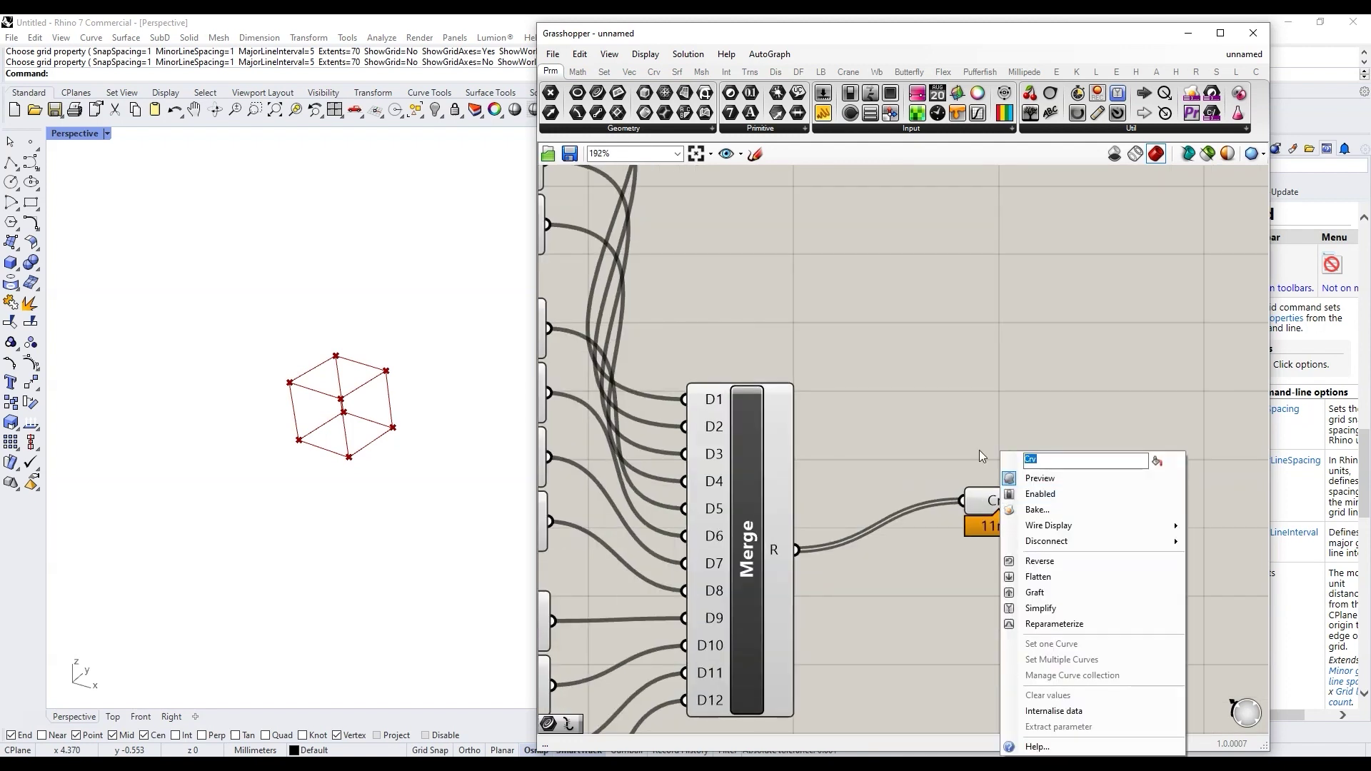
text(e crvs)
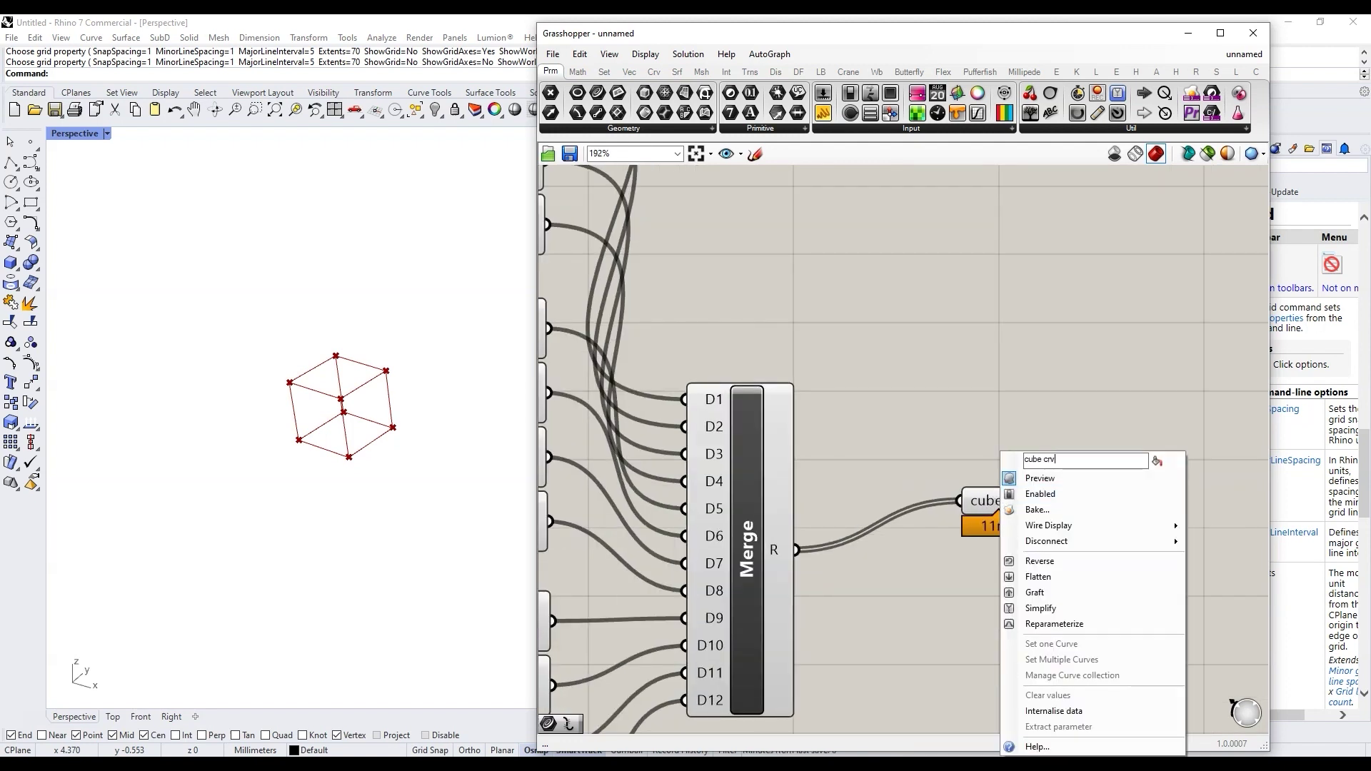
key(Return)
right_click(950, 551)
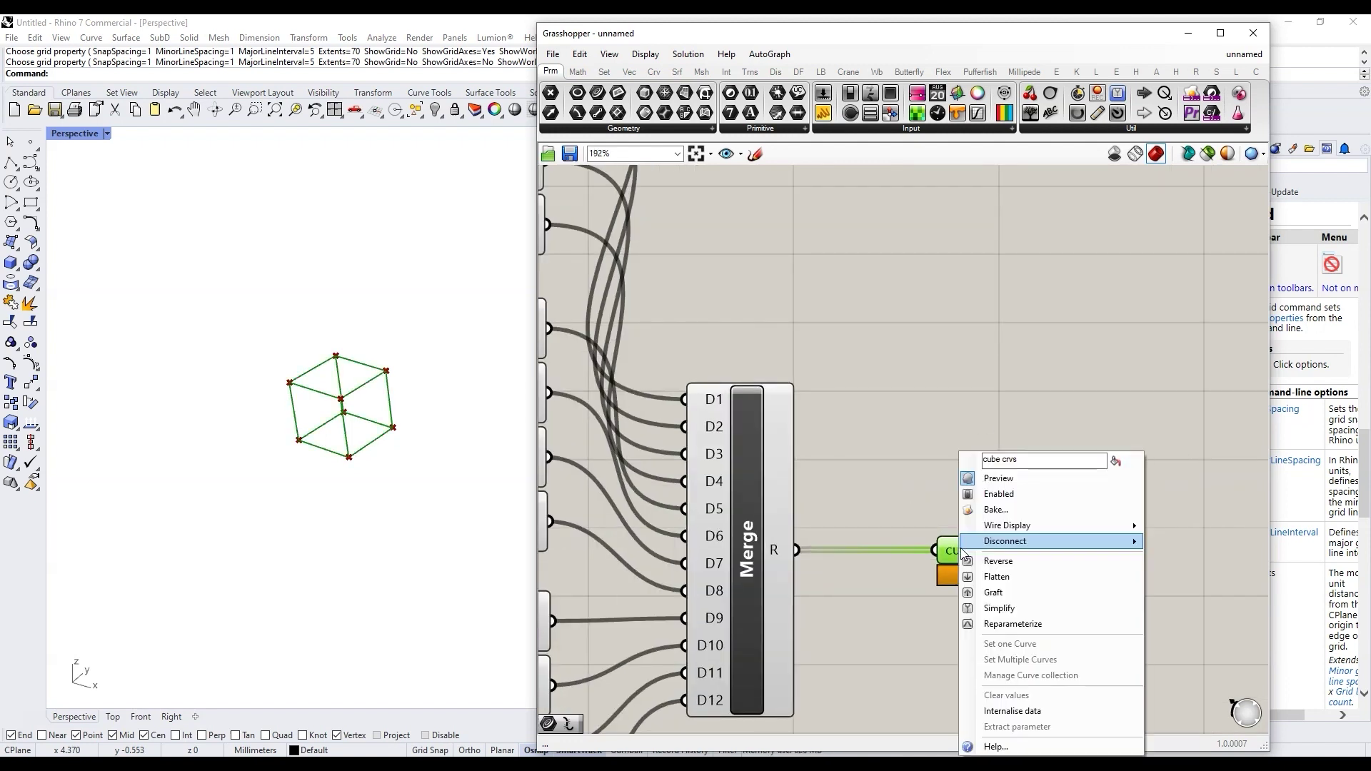
click(1059, 711)
Delete the copied points container, List Item, Lines and Merge, and move cube crvs beneath the original cube points
scroll(1078, 461, down, 5)
drag(1008, 604, 714, 278)
key(Delete)
drag(1045, 490, 692, 230)
Group the cube crvs container, colour the group near-white, and align it under the cube points group
key(ctrl+g)
scroll(692, 230, up, 8)
right_click(803, 390)
mouse_move(879, 542)
drag(1014, 551, 1141, 548)
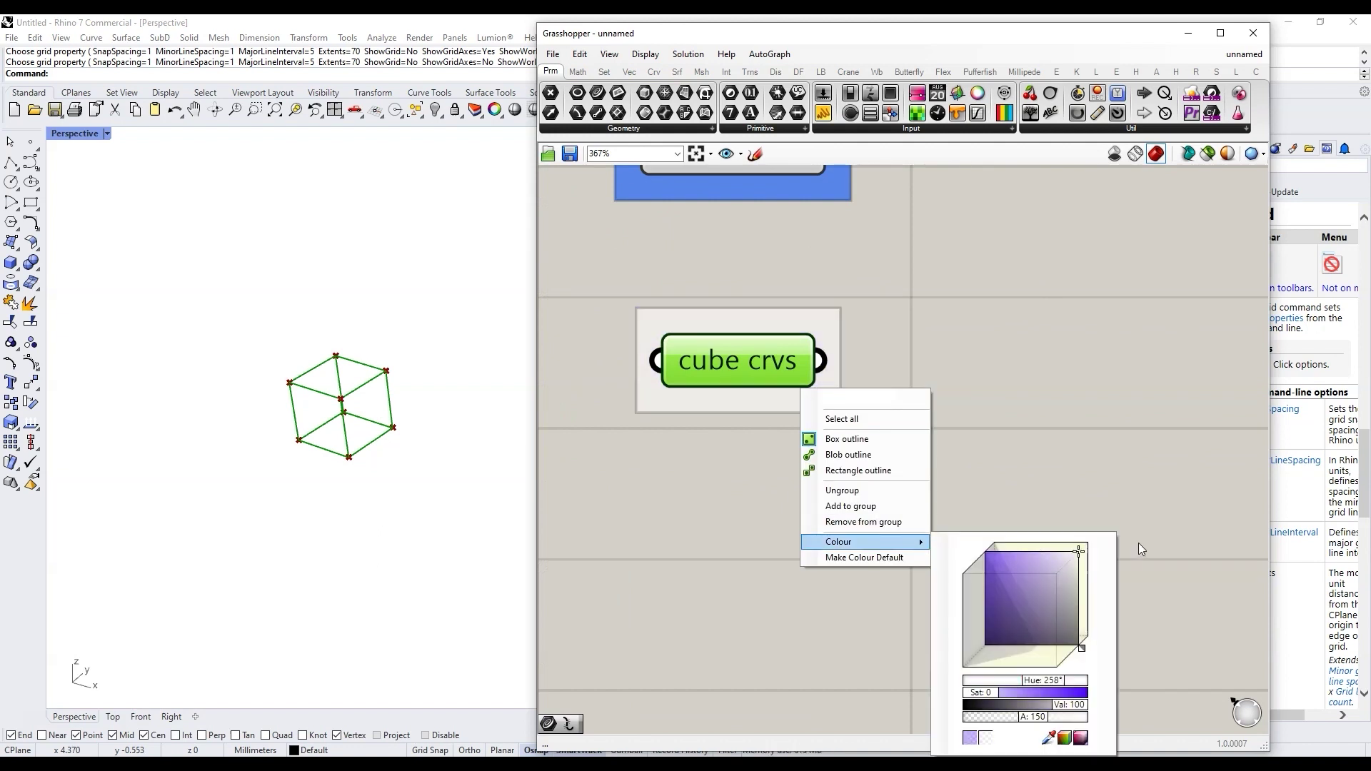
click(1016, 414)
scroll(825, 420, down, 3)
drag(769, 382, 755, 371)
scroll(719, 455, down, 2)
click(777, 444)
Add a Custom Preview component beside the cube crvs container
double_click(911, 387)
text(custom pre)
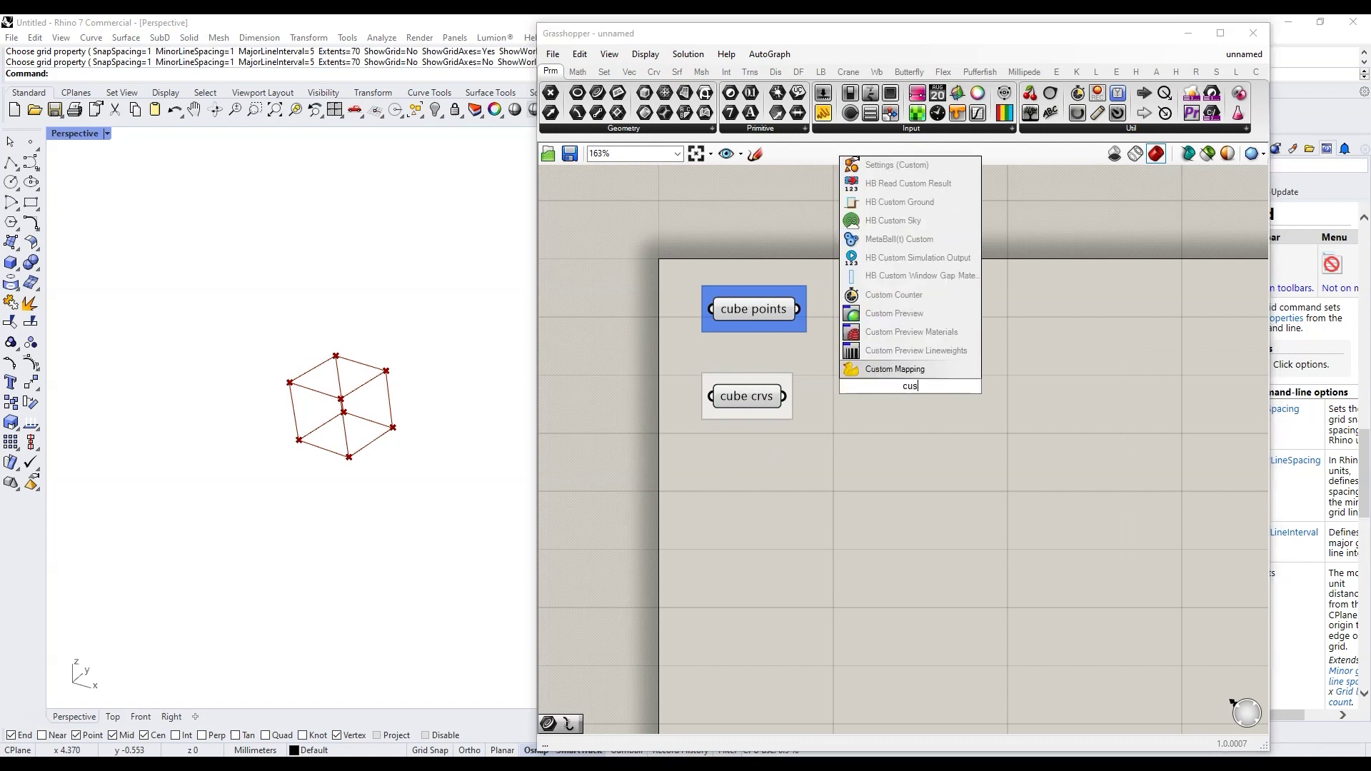
key(Return)
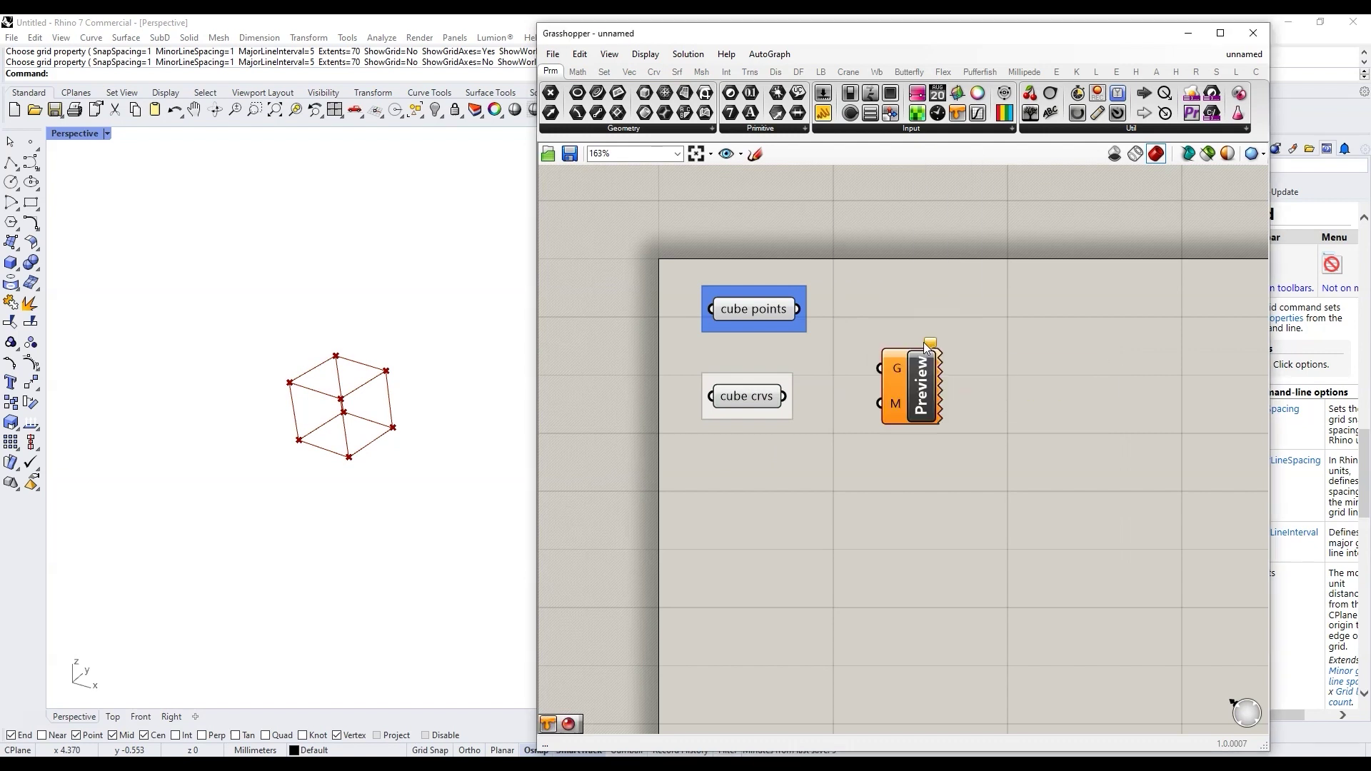
drag(912, 383, 975, 409)
Add a Colour Swatch next to the Custom Preview and set its colour to grey
double_click(879, 447)
text(colo)
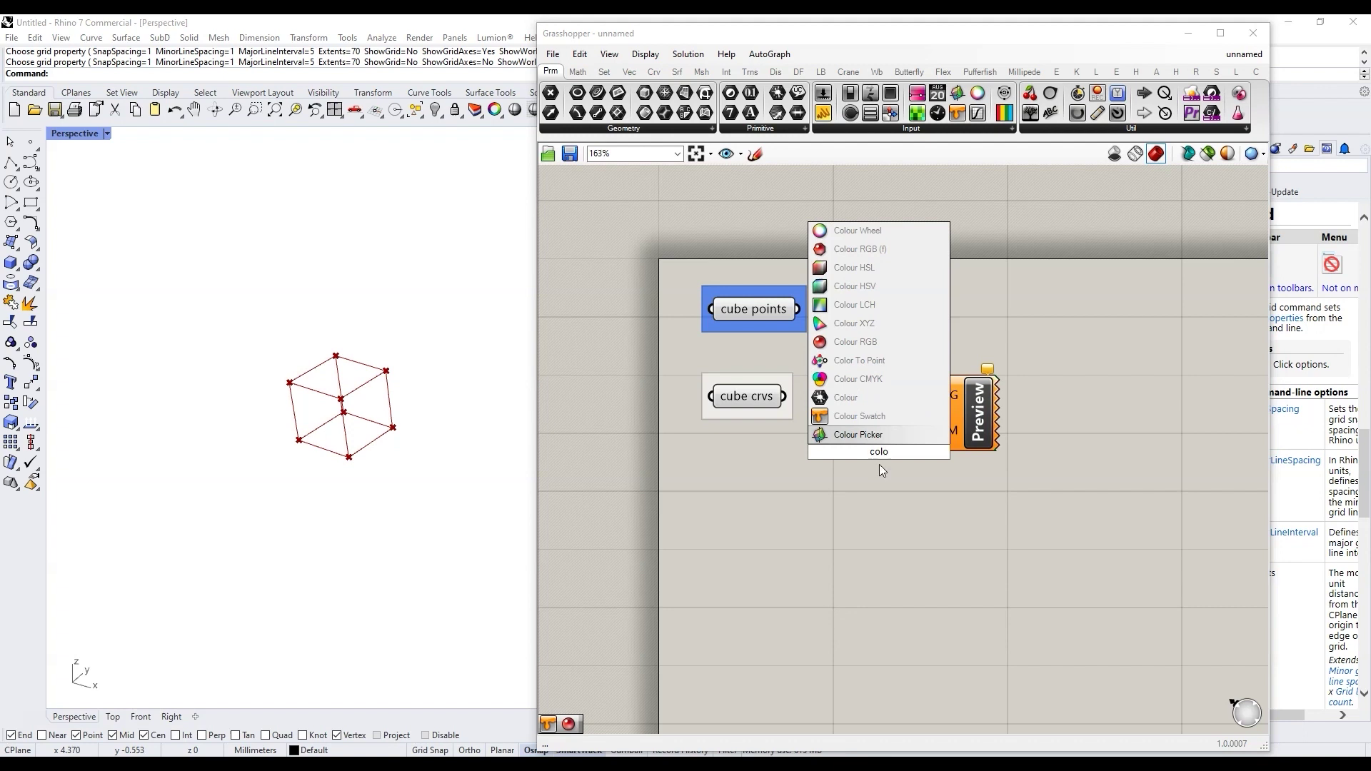
key(Return)
click(907, 452)
drag(1015, 496, 1023, 519)
click(859, 480)
Connect cube crvs and the swatch to the Custom Preview's geometry and material inputs, and hide the cube crvs container's own preview
drag(784, 396, 937, 396)
drag(961, 407, 962, 409)
click(757, 397)
middle_click(758, 397)
click(787, 371)
click(689, 465)
Add a Point List component beside the cube points container and connect the cube points to it
right_drag(372, 573, 454, 406)
click(944, 306)
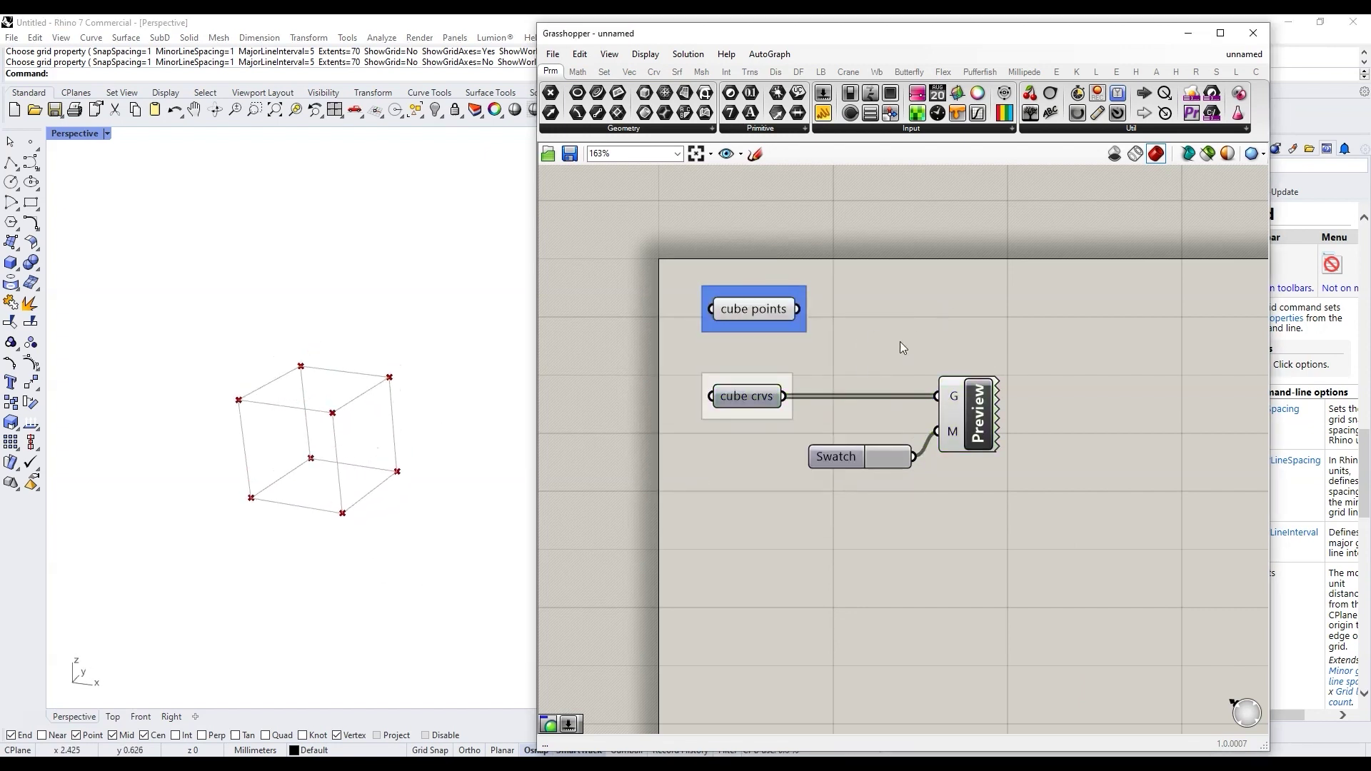
double_click(931, 327)
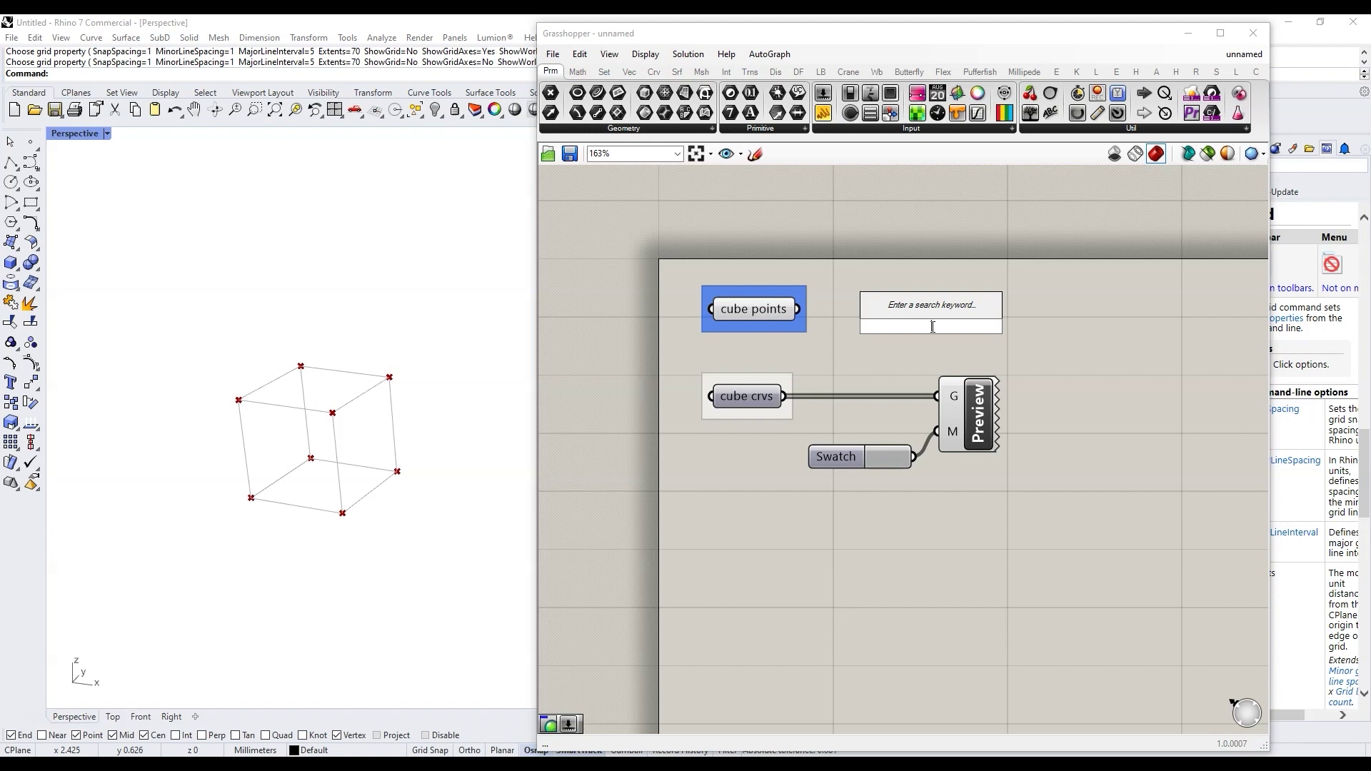
key(Escape)
double_click(940, 320)
text(points)
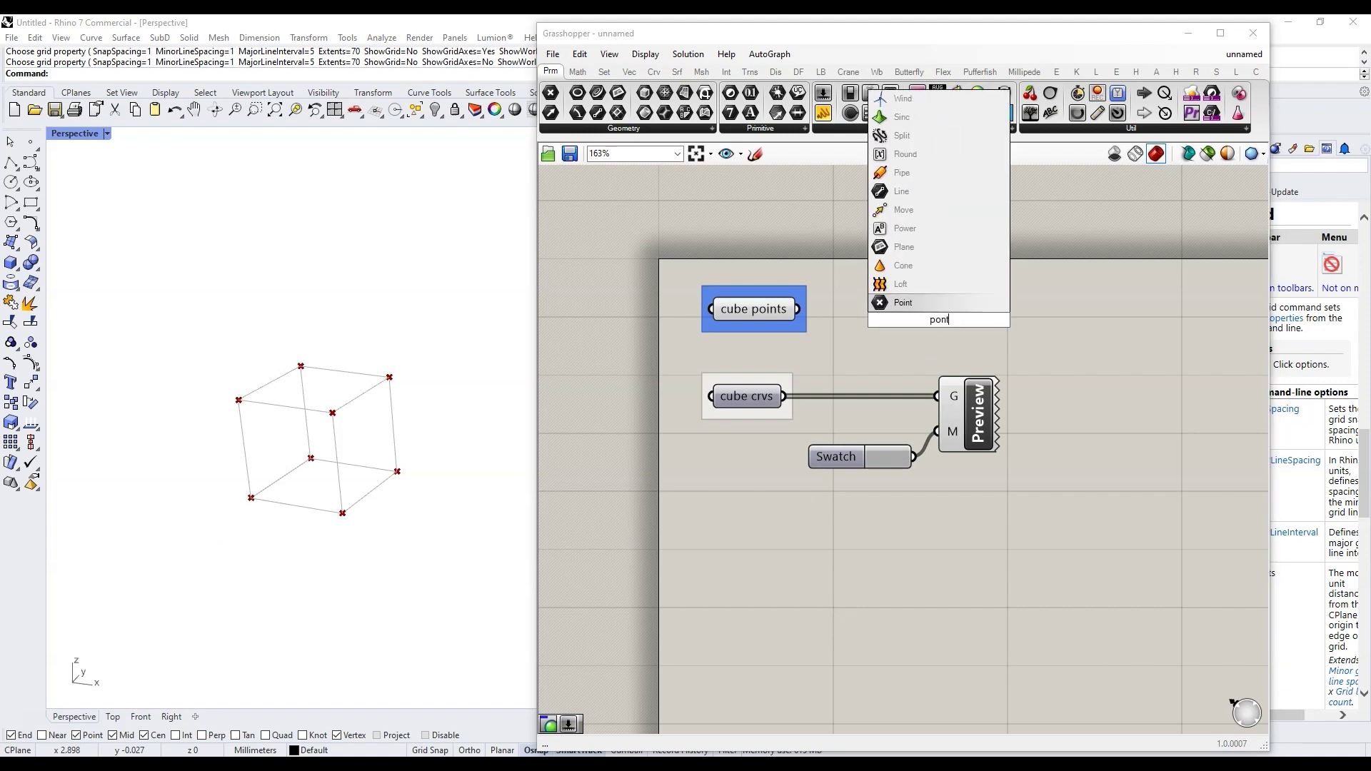
key(Return)
drag(797, 309, 985, 319)
click(907, 280)
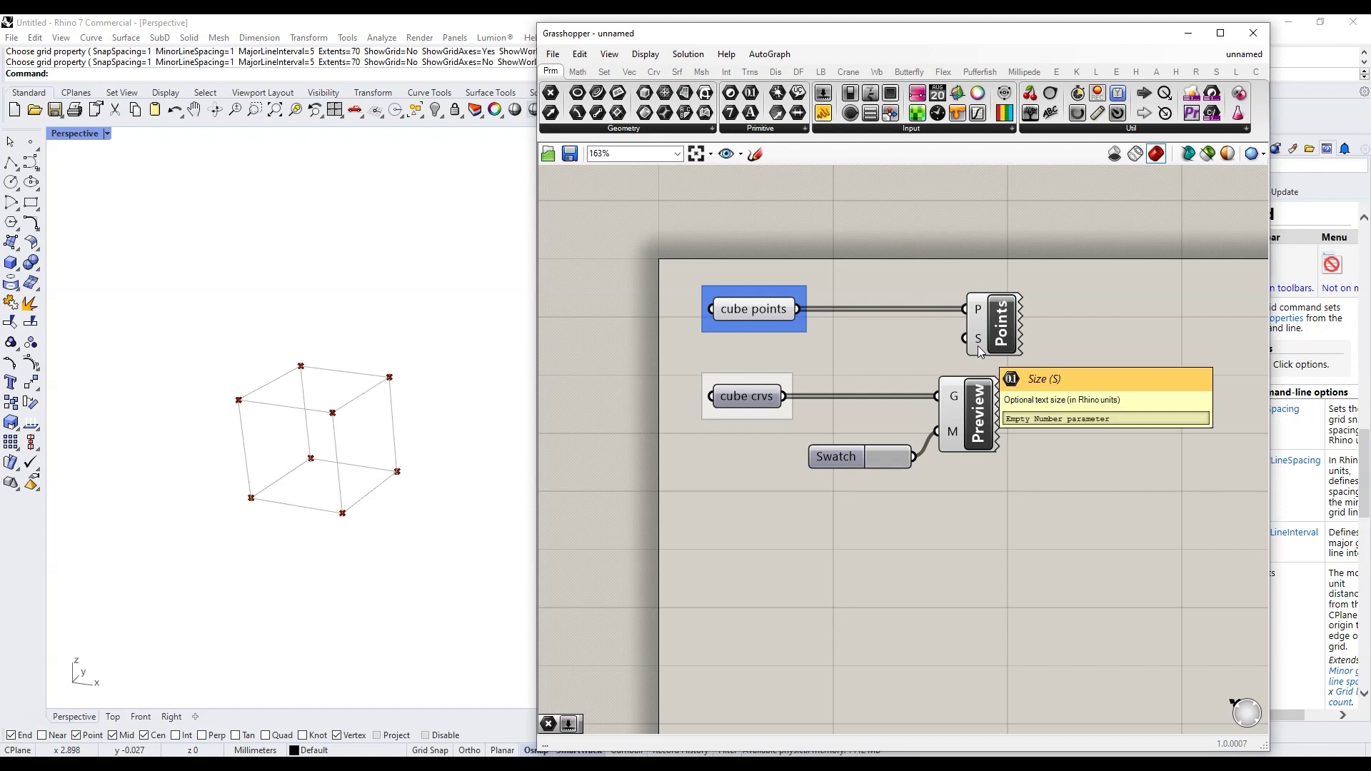
Add a number slider ranging from 0.01 to 1, connect it to the Point List's size input and set it to 0.12
double_click(927, 237)
text(0.01)
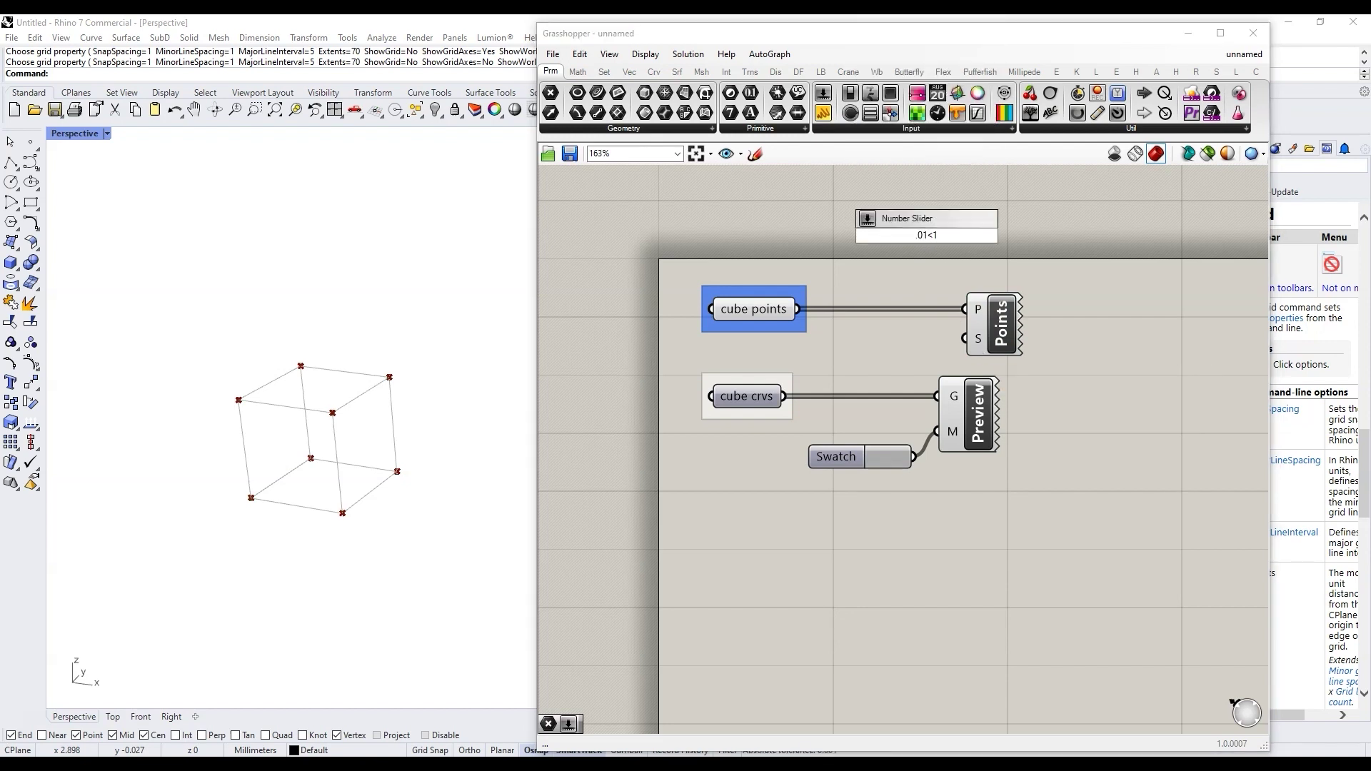
key(Return)
drag(927, 235, 767, 208)
drag(862, 209, 965, 339)
drag(724, 208, 709, 209)
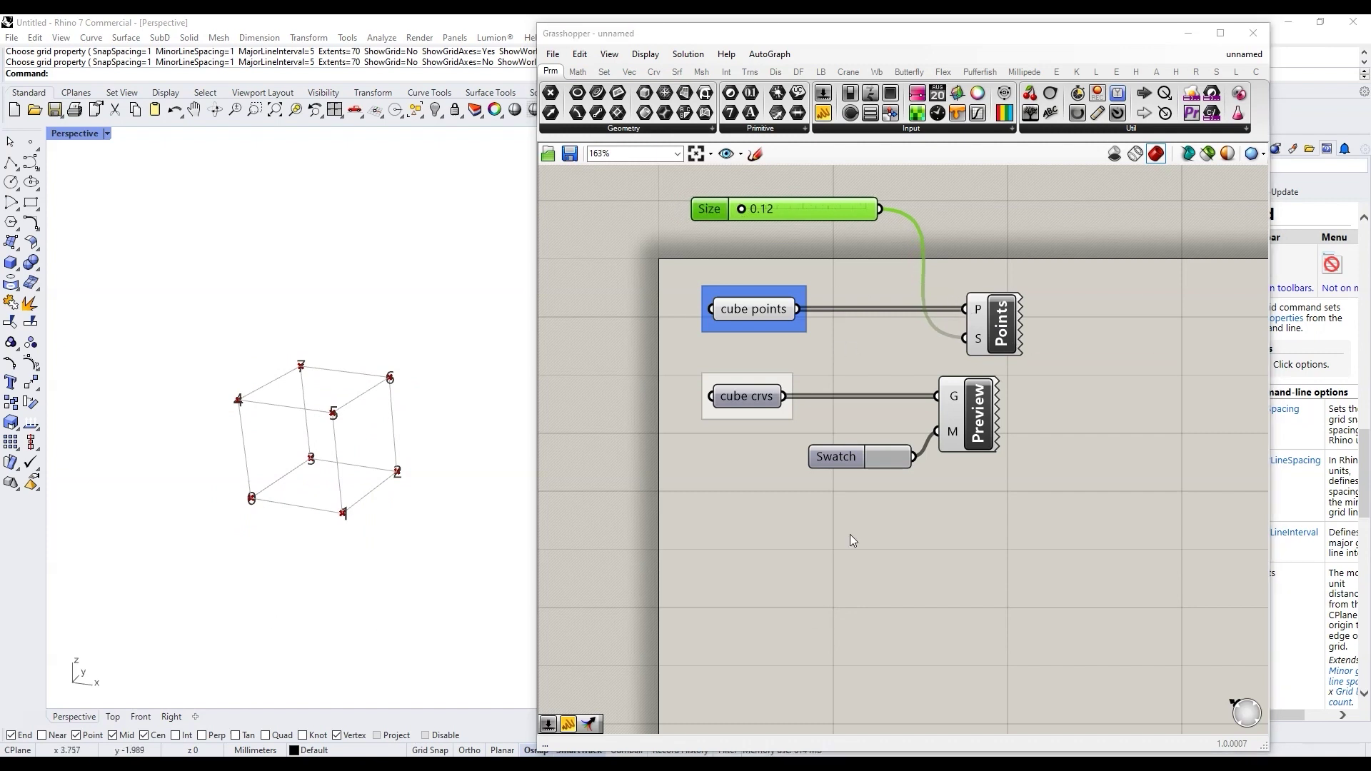
Place a copy of the cube crvs container below the preview components
alt+drag(739, 405, 751, 597)
click(862, 594)
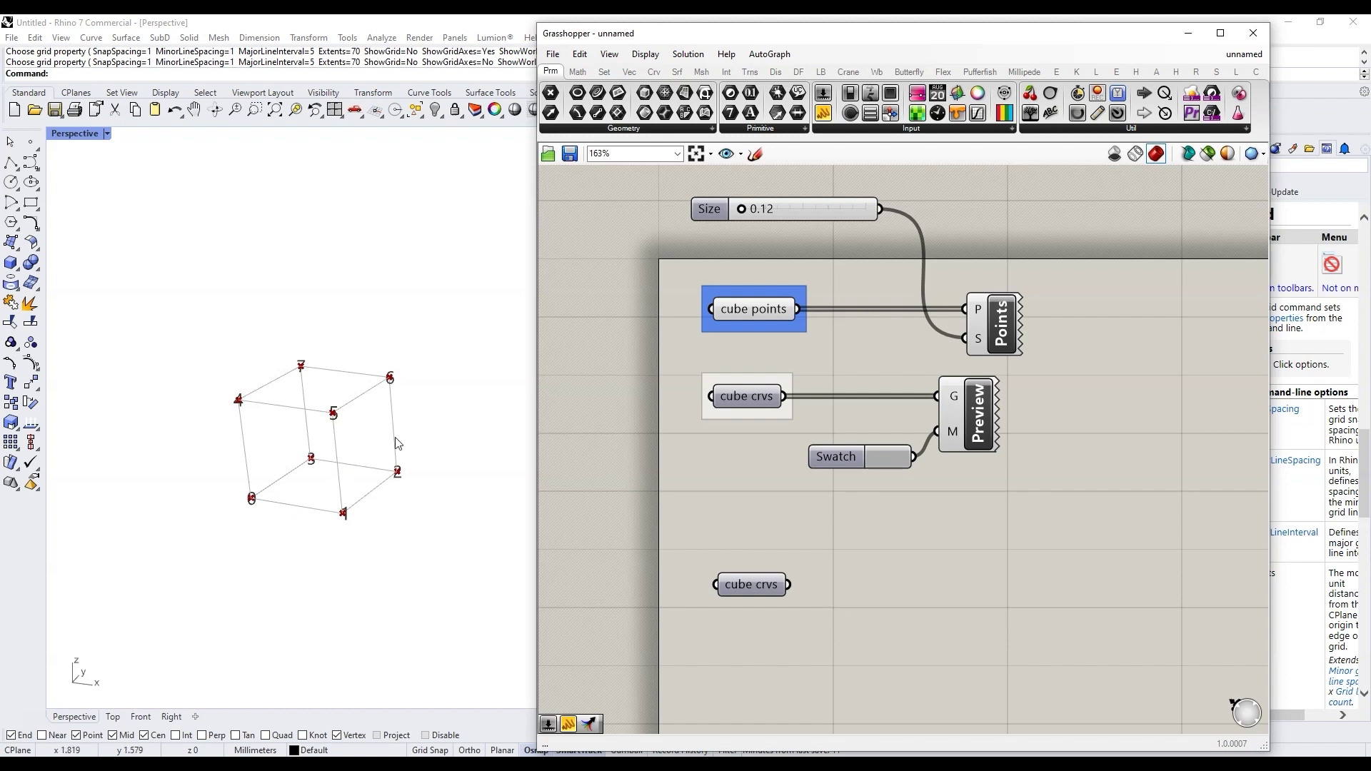
drag(750, 589, 743, 581)
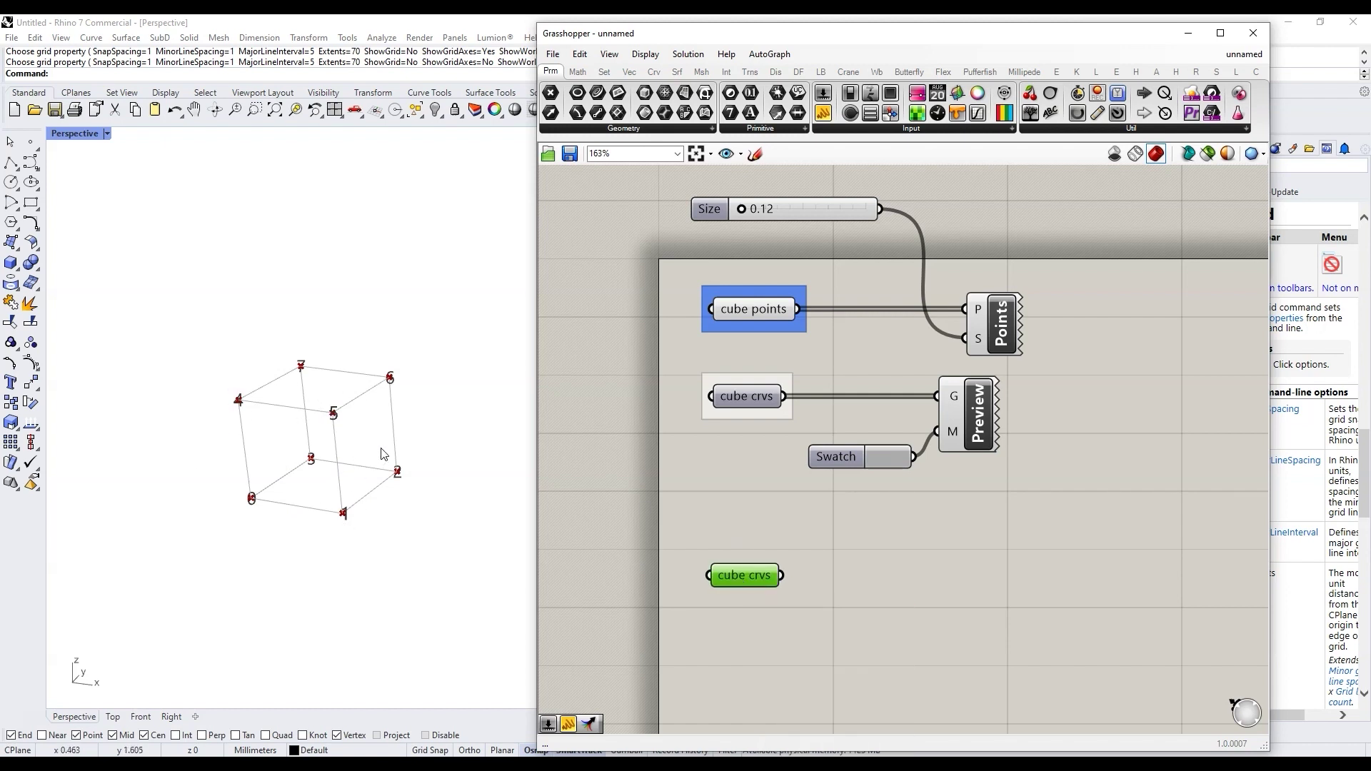
Add a Curve Middle component beside the copied cube crvs container and connect the cube curves to it
double_click(878, 590)
text(cu)
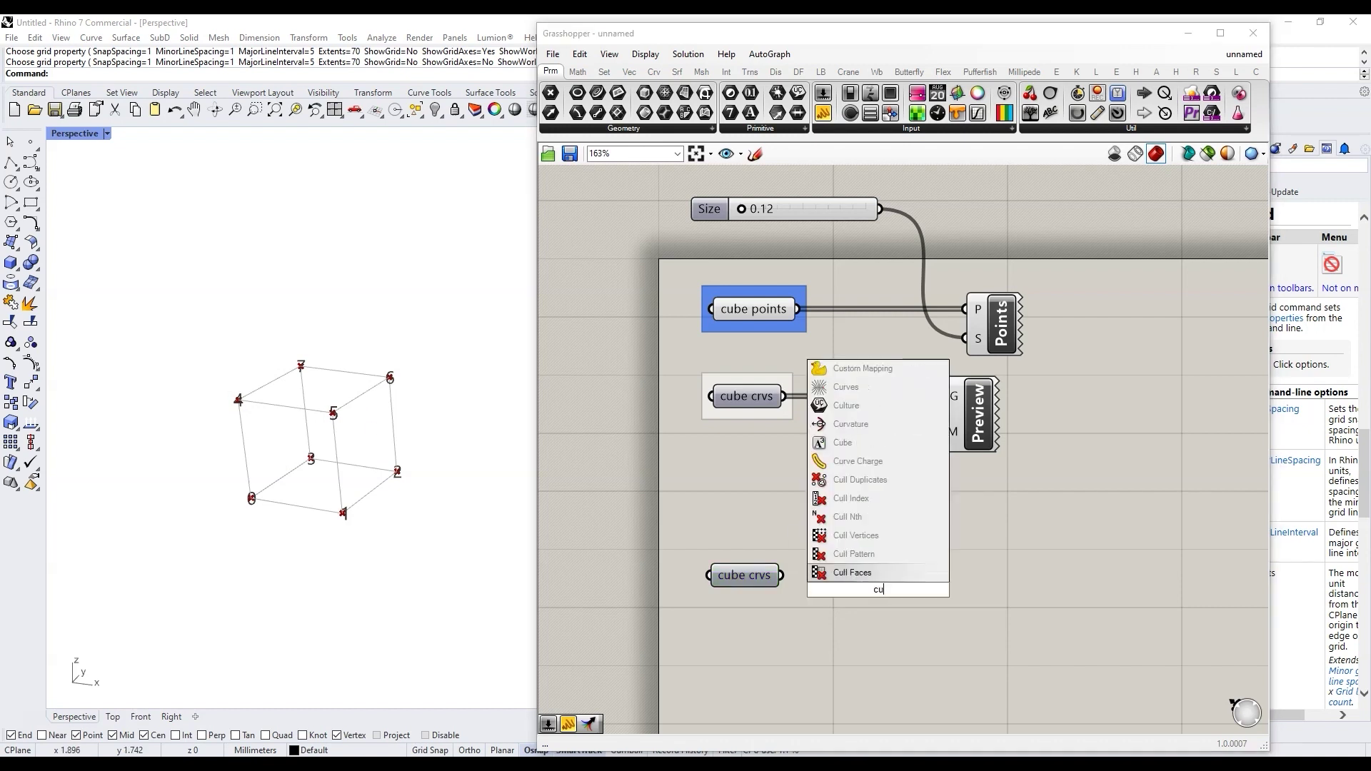
text(ve mi)
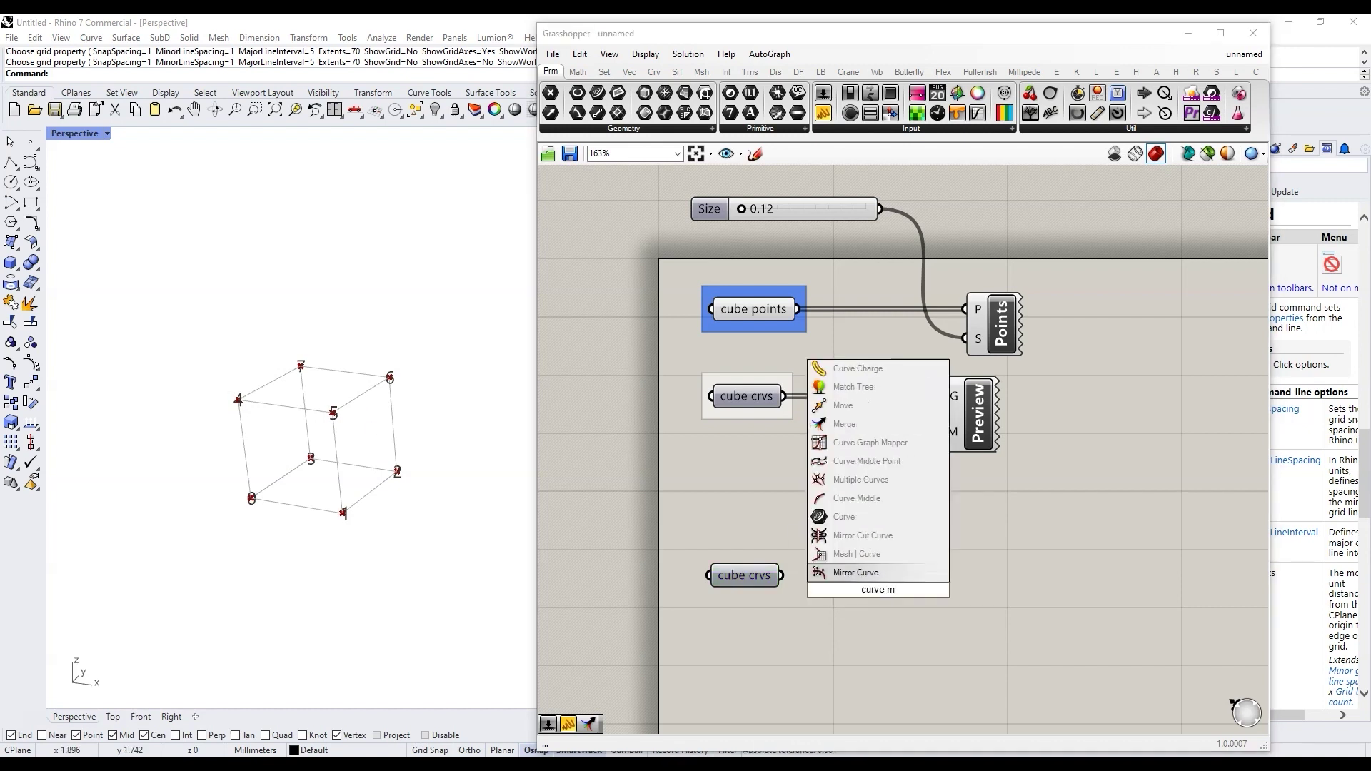
click(863, 518)
drag(783, 577, 839, 590)
drag(875, 599, 866, 585)
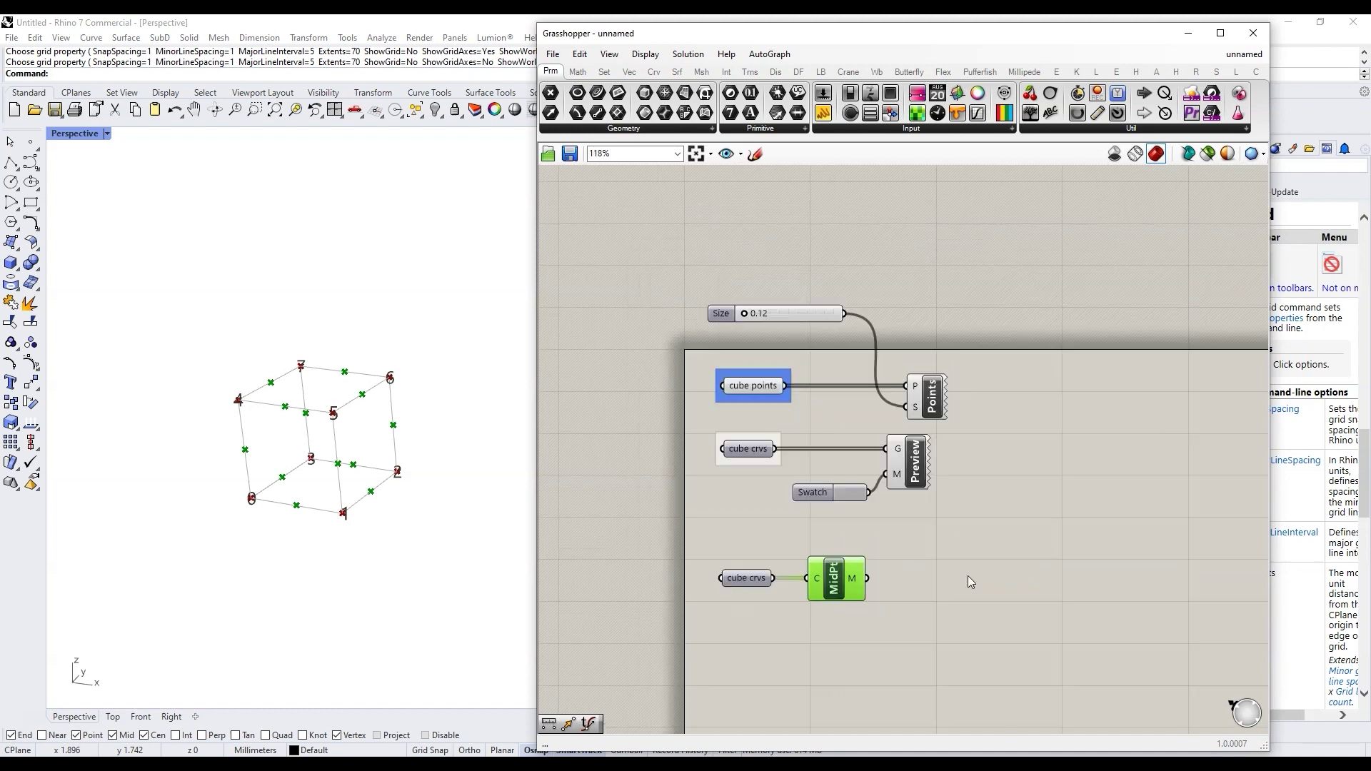
Add a Point container after the Curve Middle component, connect the midpoints to it and rename it vertices
right_drag(1013, 574, 946, 580)
double_click(946, 581)
text(point)
click(944, 566)
drag(844, 582, 917, 580)
right_click(946, 582)
drag(997, 460, 907, 457)
text(vertices)
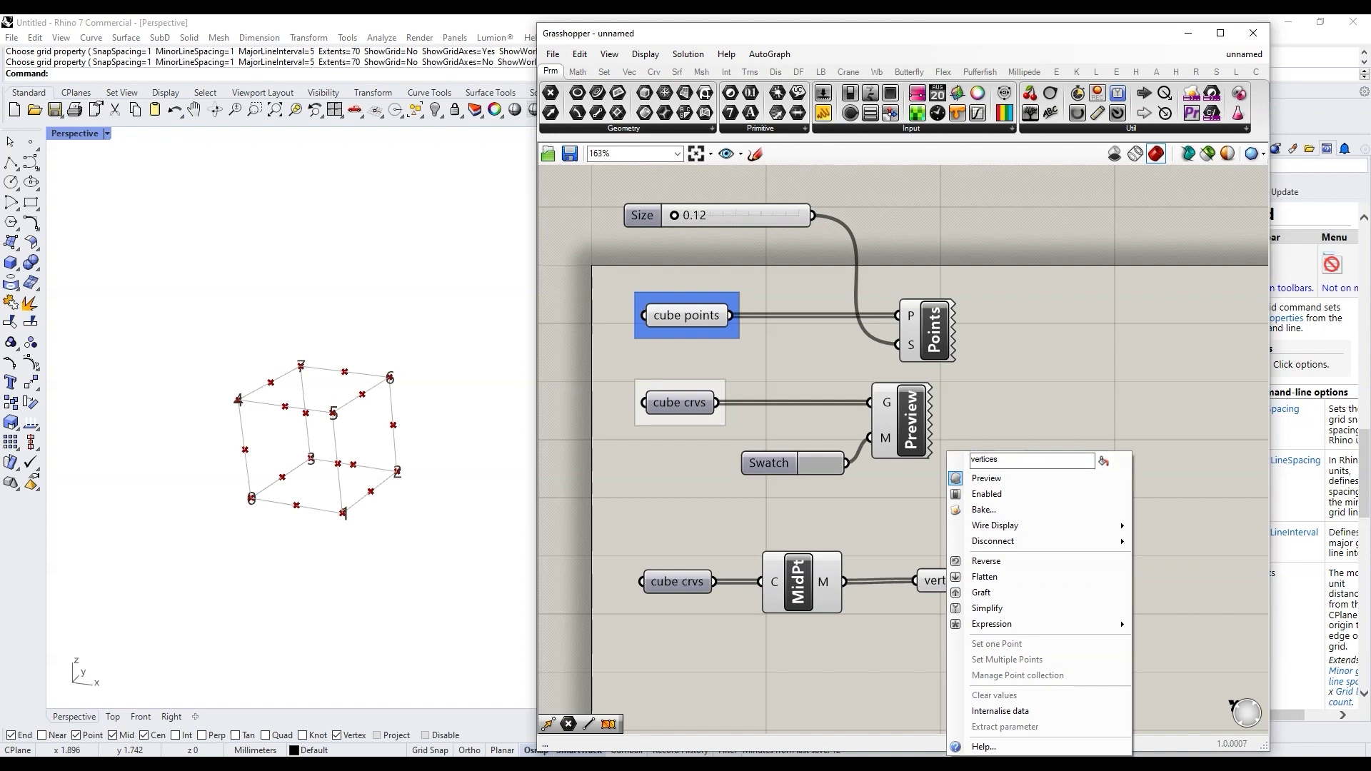
key(Return)
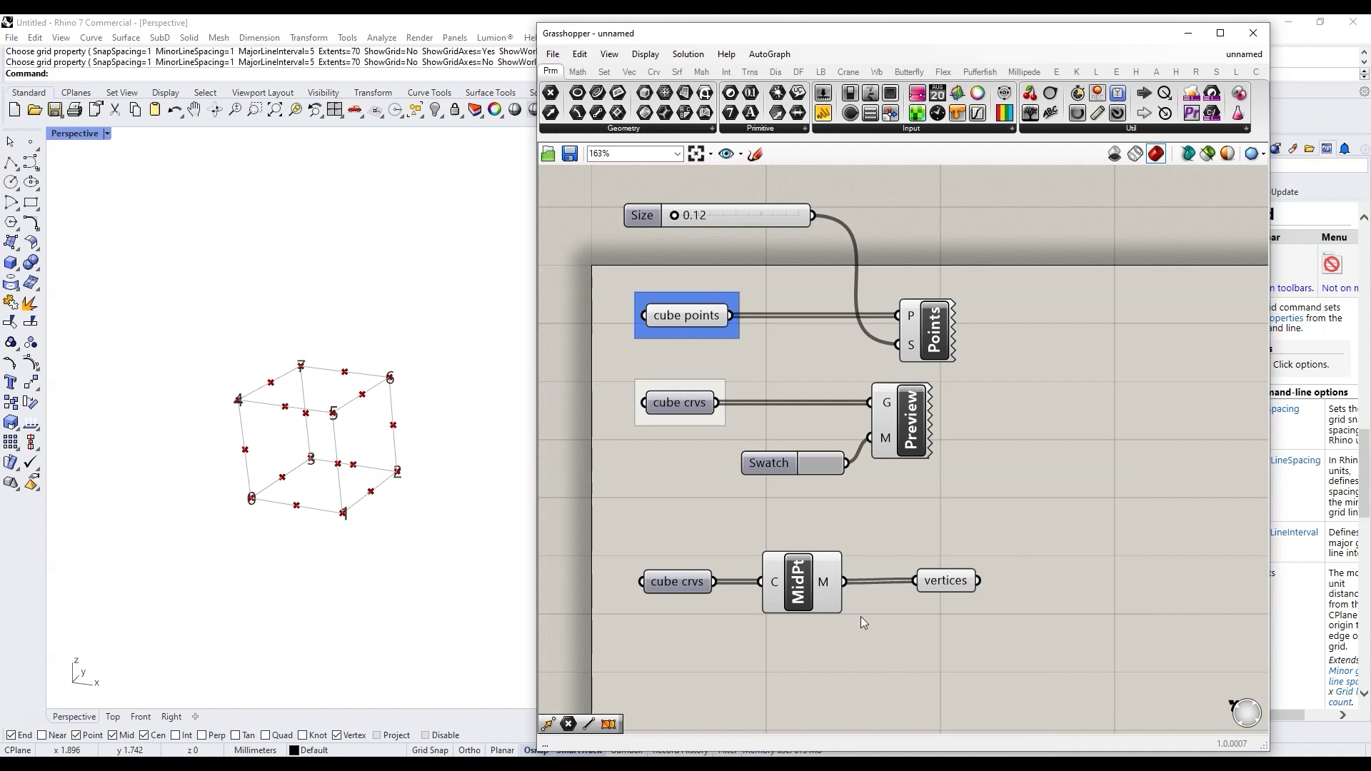
Internalise the data of the vertices container and delete the cube crvs copy and Curve Middle component feeding it
right_click(949, 579)
click(1029, 712)
drag(871, 633, 671, 534)
key(Delete)
Move the vertices container below cube crvs and group it with a yellow colour of hue 61°, saturation 100 and value 100
drag(944, 580, 687, 559)
click(786, 578)
drag(709, 577, 709, 576)
key(ctrl+g)
right_click(713, 580)
mouse_move(757, 731)
click(940, 552)
drag(940, 551, 920, 551)
drag(994, 648, 979, 668)
drag(903, 569, 880, 569)
drag(975, 667, 975, 663)
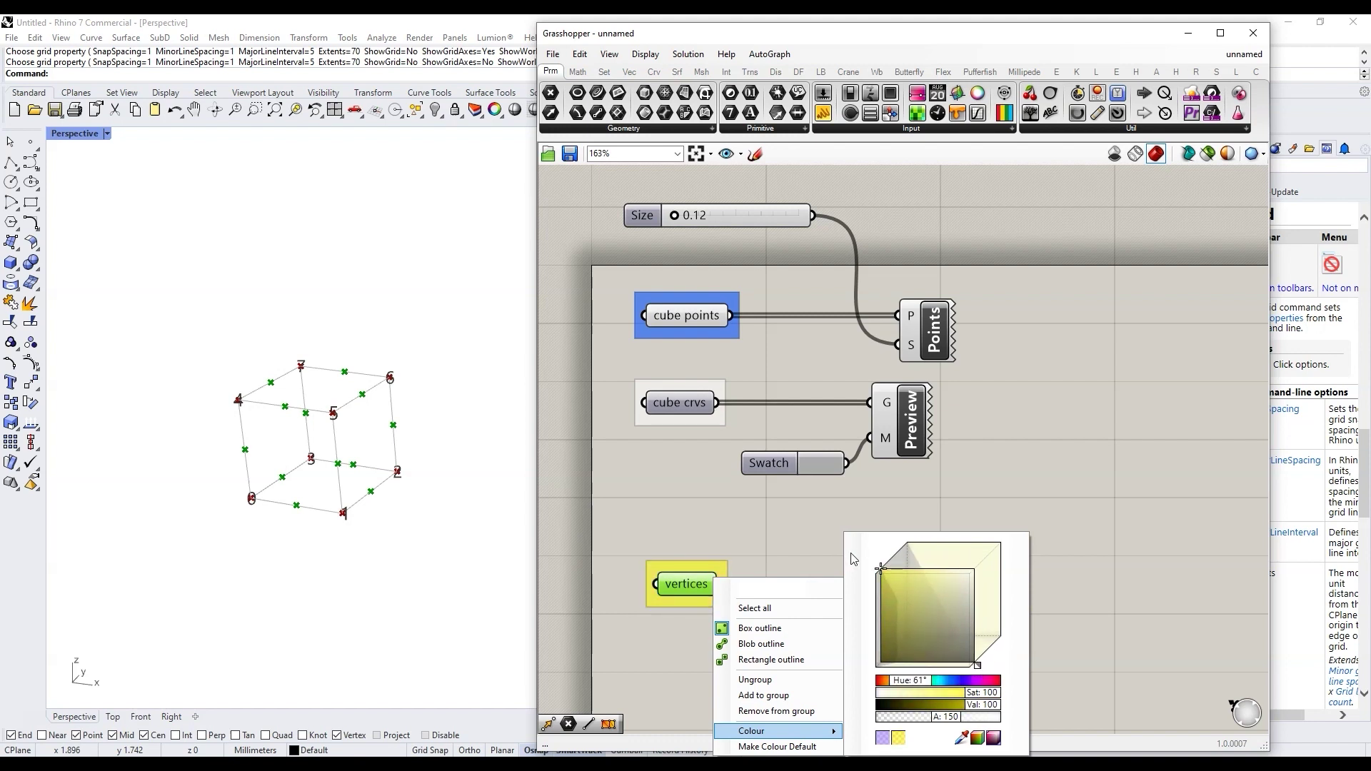
click(780, 578)
Copy the Point List component next to the vertices container and connect vertices to the copy's points input
click(925, 341)
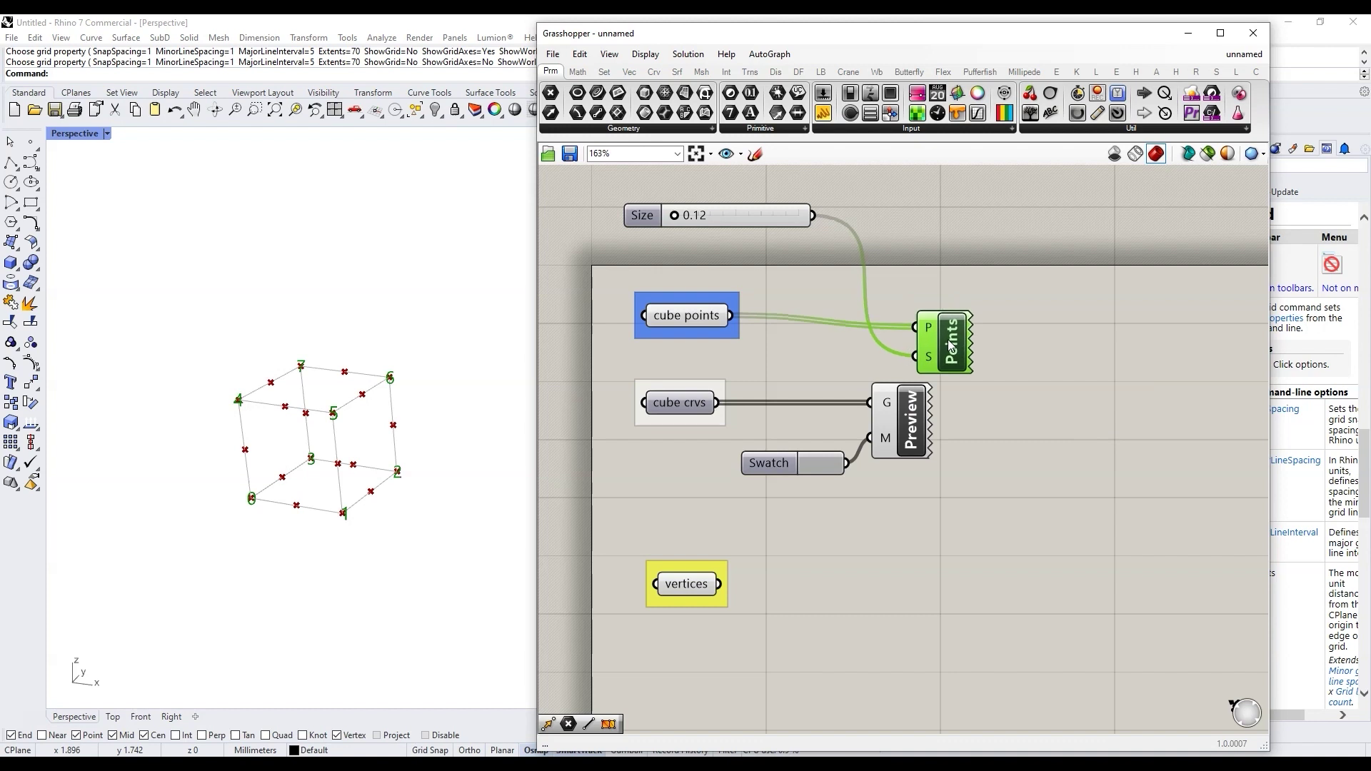
alt+drag(854, 572, 848, 577)
drag(719, 584, 816, 565)
drag(841, 572, 827, 592)
click(940, 599)
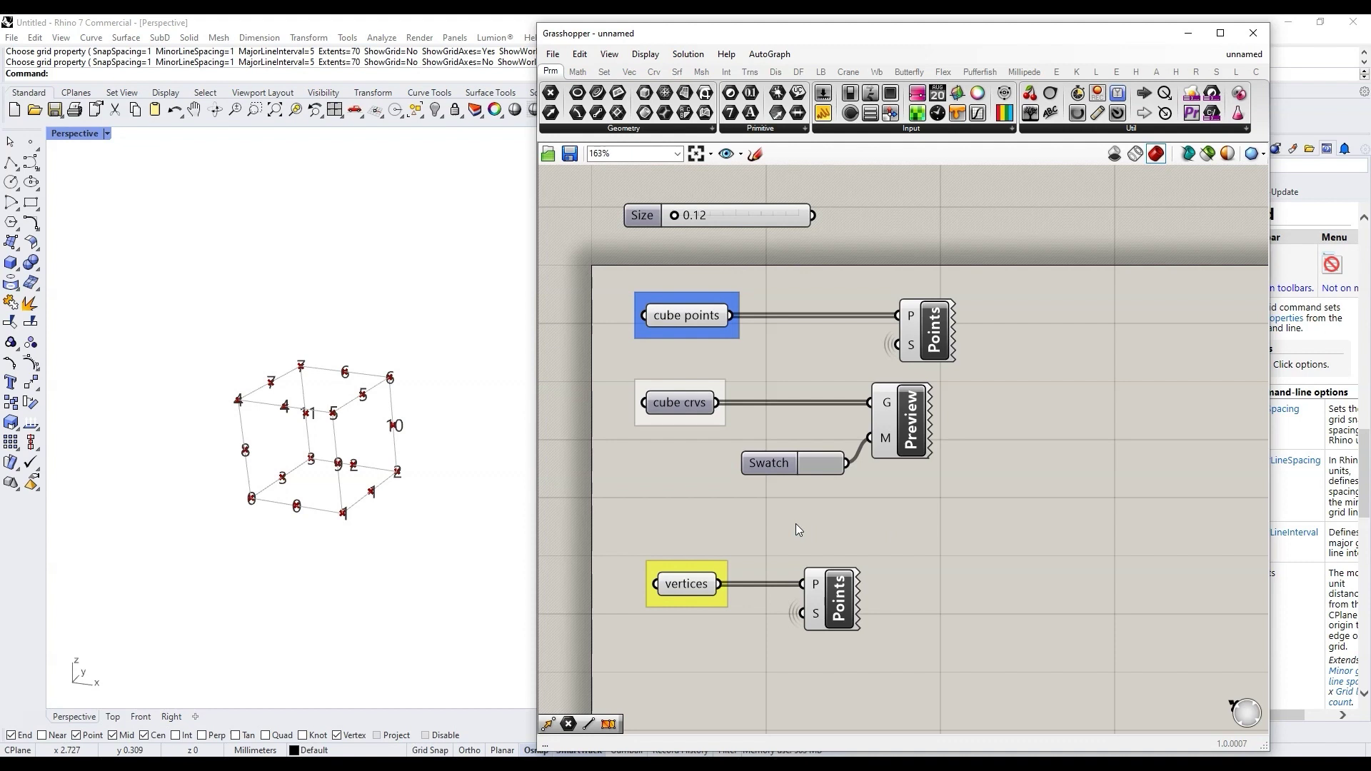
Add a Power component with a panel of 2 as the base and a panel of 8 for the exponent
scroll(795, 525, down, 3)
double_click(880, 504)
text(//2)
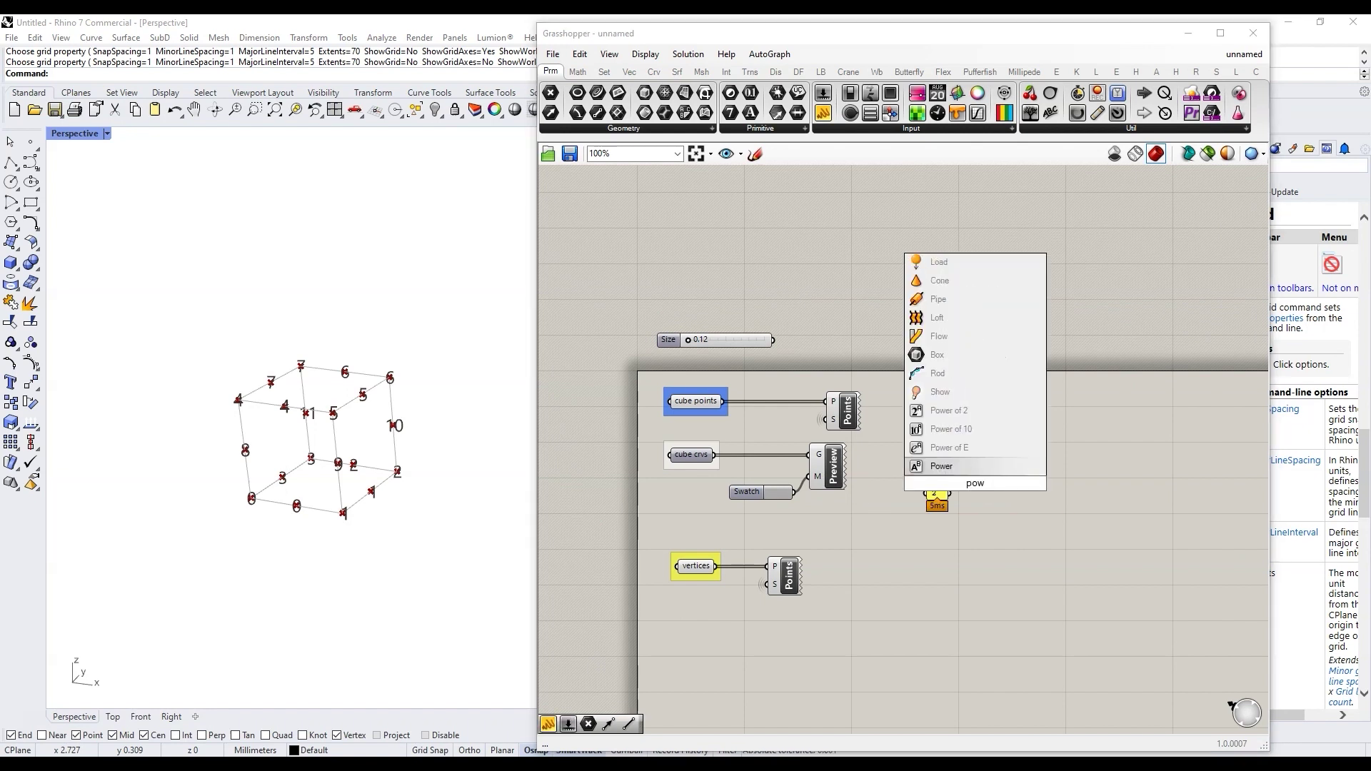
key(Return)
scroll(975, 486, up, 2)
double_click(928, 557)
text(//8)
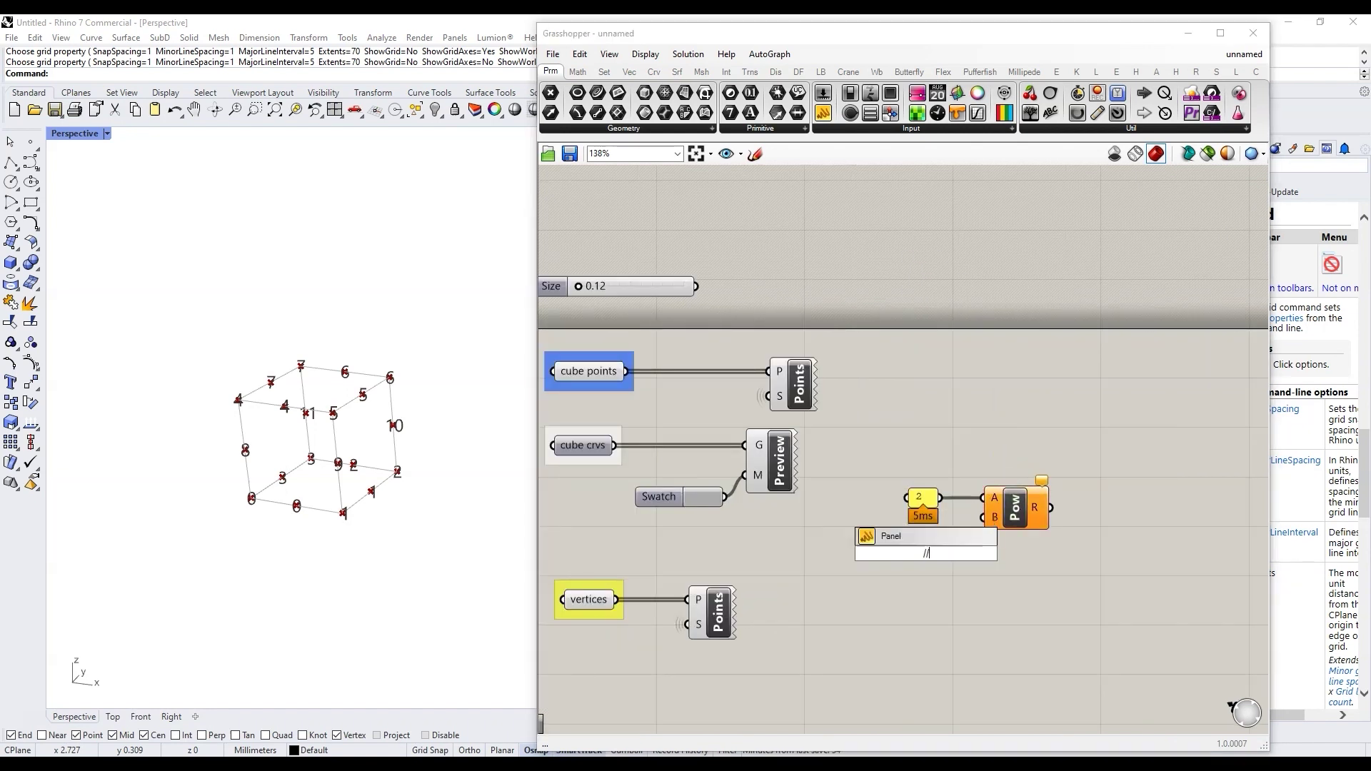
key(Return)
Show the Power component's result in a panel, tidy the exponent panel and select the whole calculation
double_click(1183, 539)
text(//)
drag(943, 554, 1105, 539)
key(Return)
drag(1175, 540, 1133, 509)
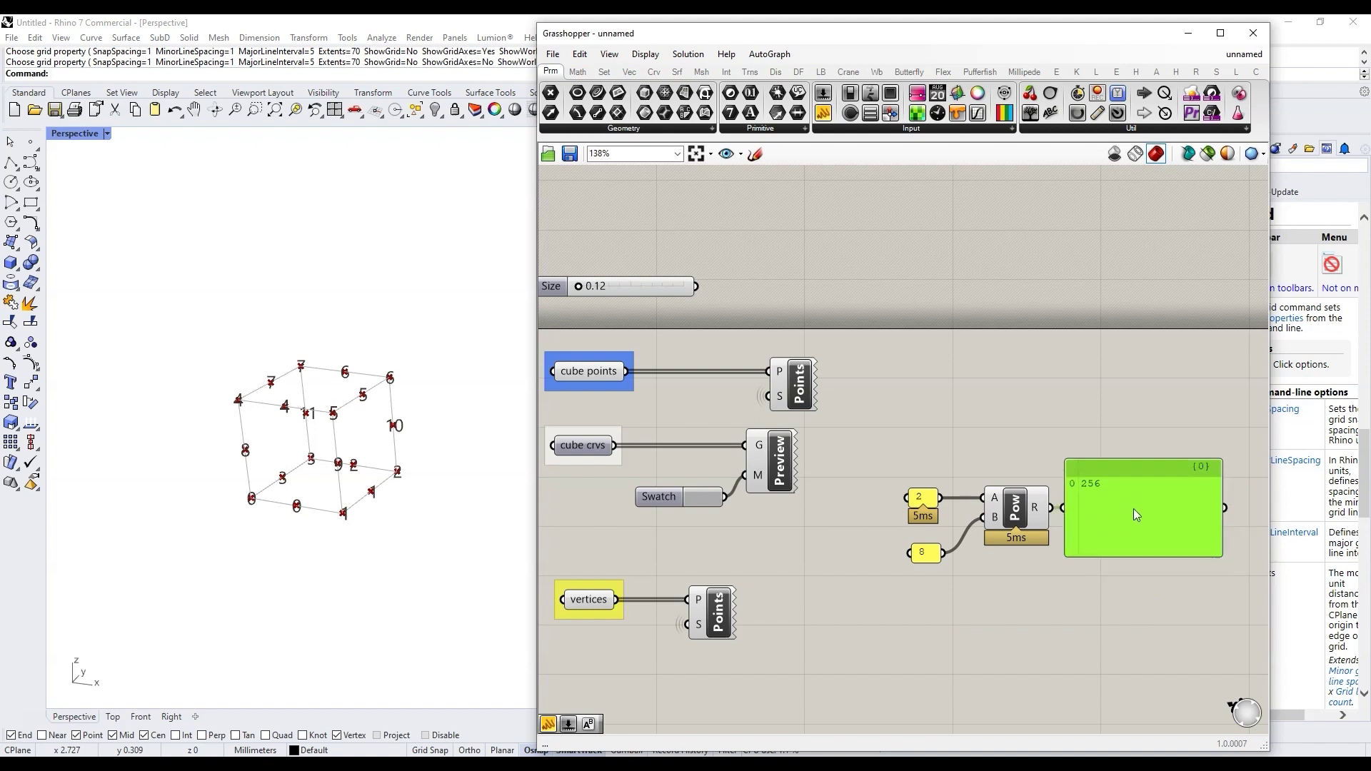
scroll(1046, 493, down, 2)
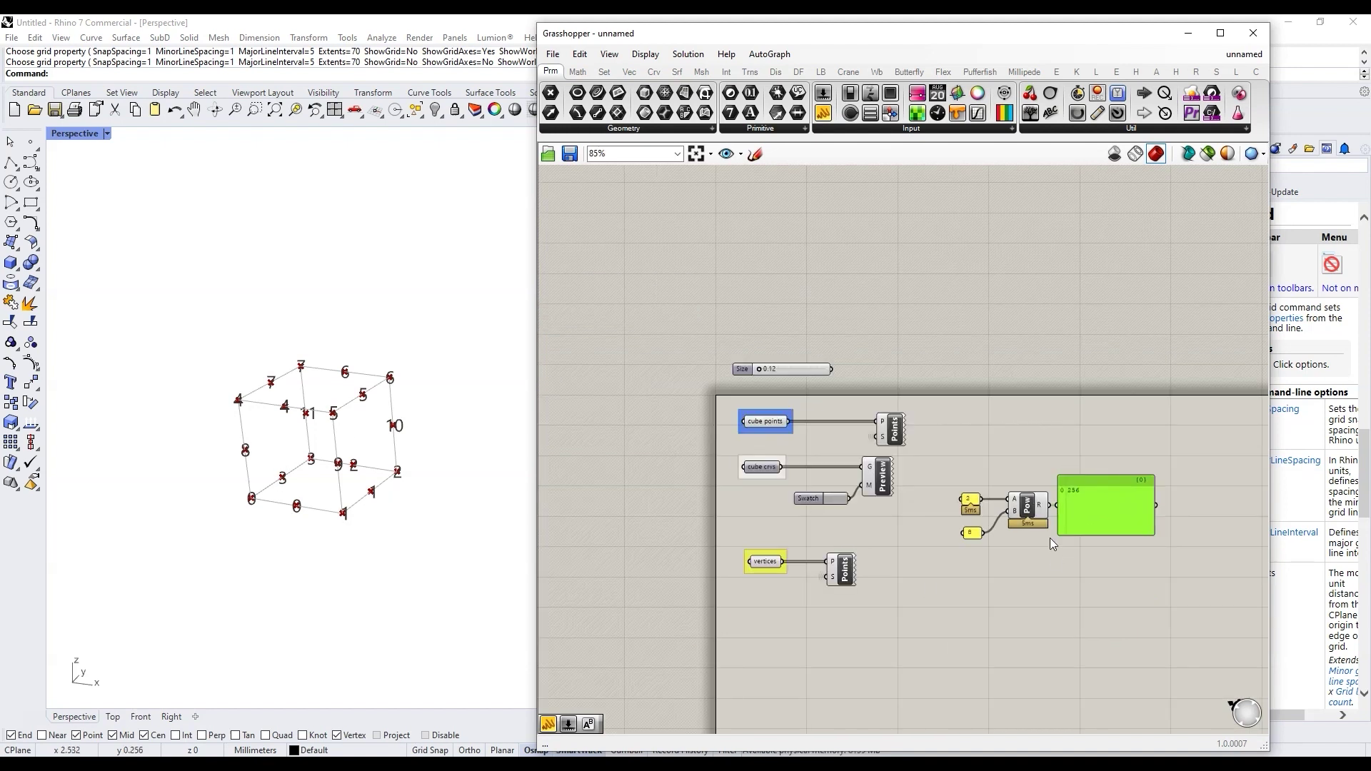
scroll(1107, 510, up, 3)
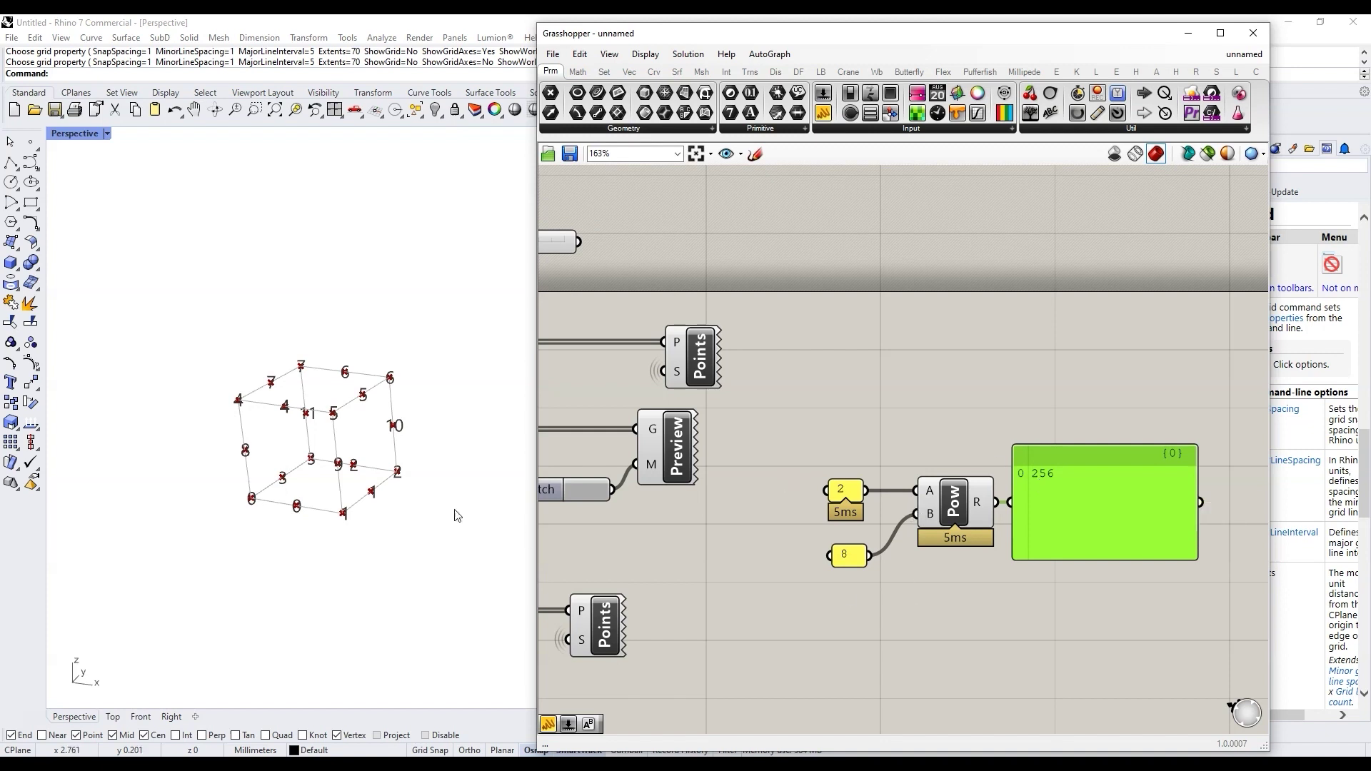
drag(848, 553, 843, 534)
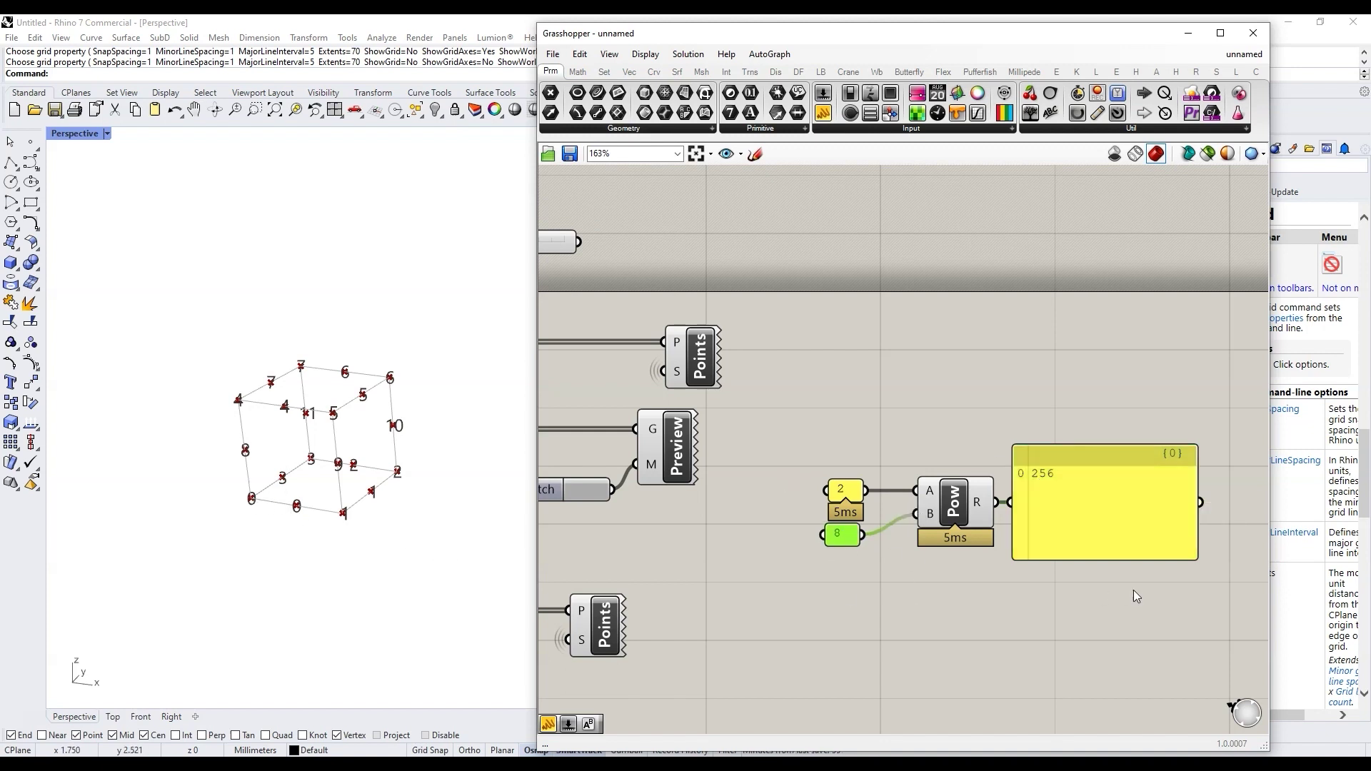
drag(1136, 596, 838, 405)
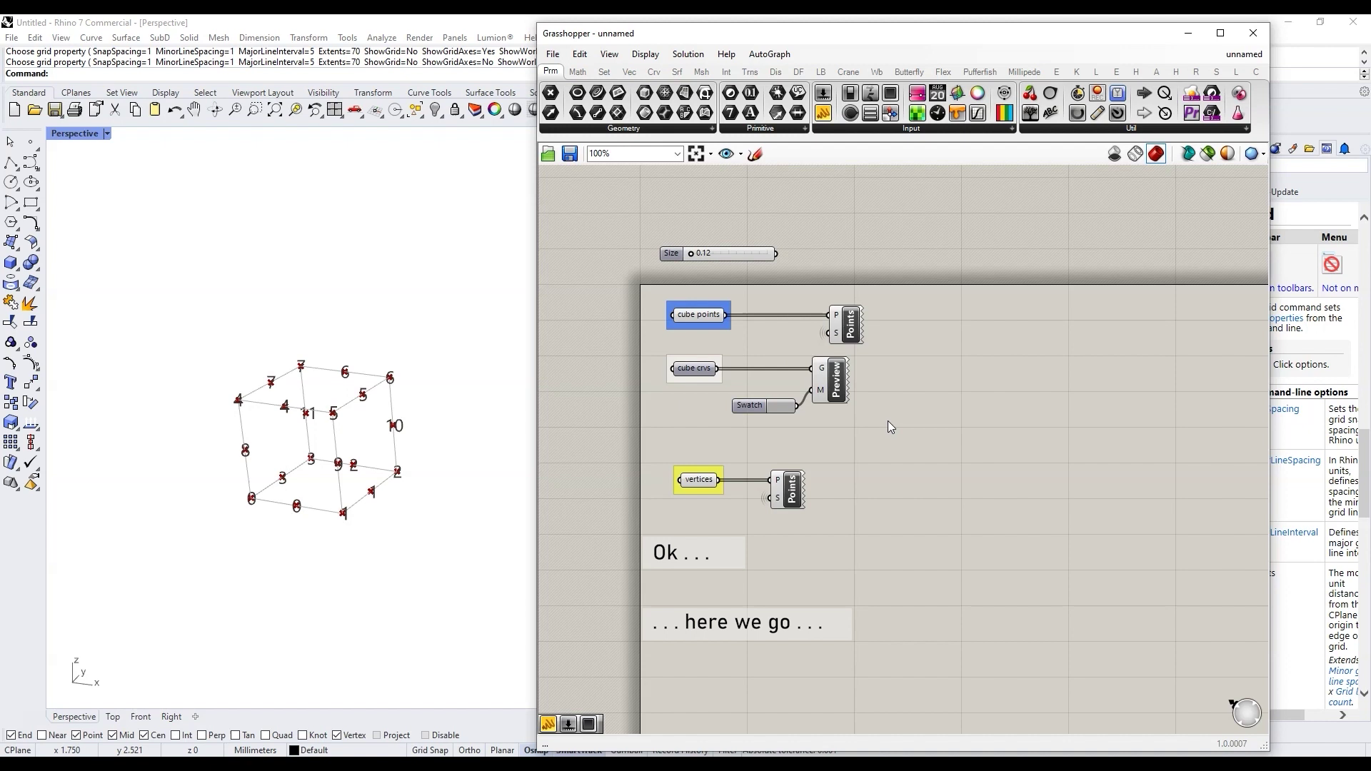
Add a C# Script component on the empty canvas beside the preview components and rename its x input vertices
double_click(889, 421)
text(c#)
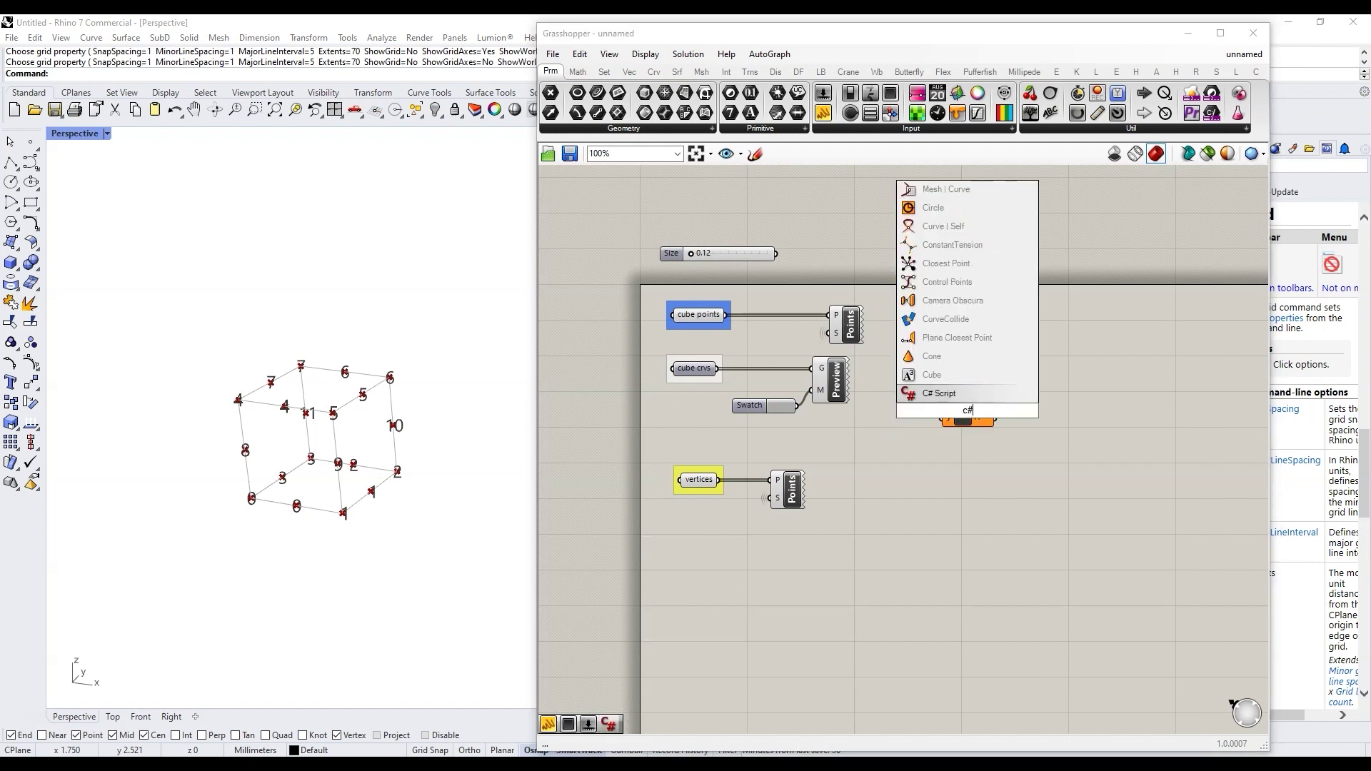
key(Return)
scroll(957, 412, up, 5)
drag(957, 412, 1048, 422)
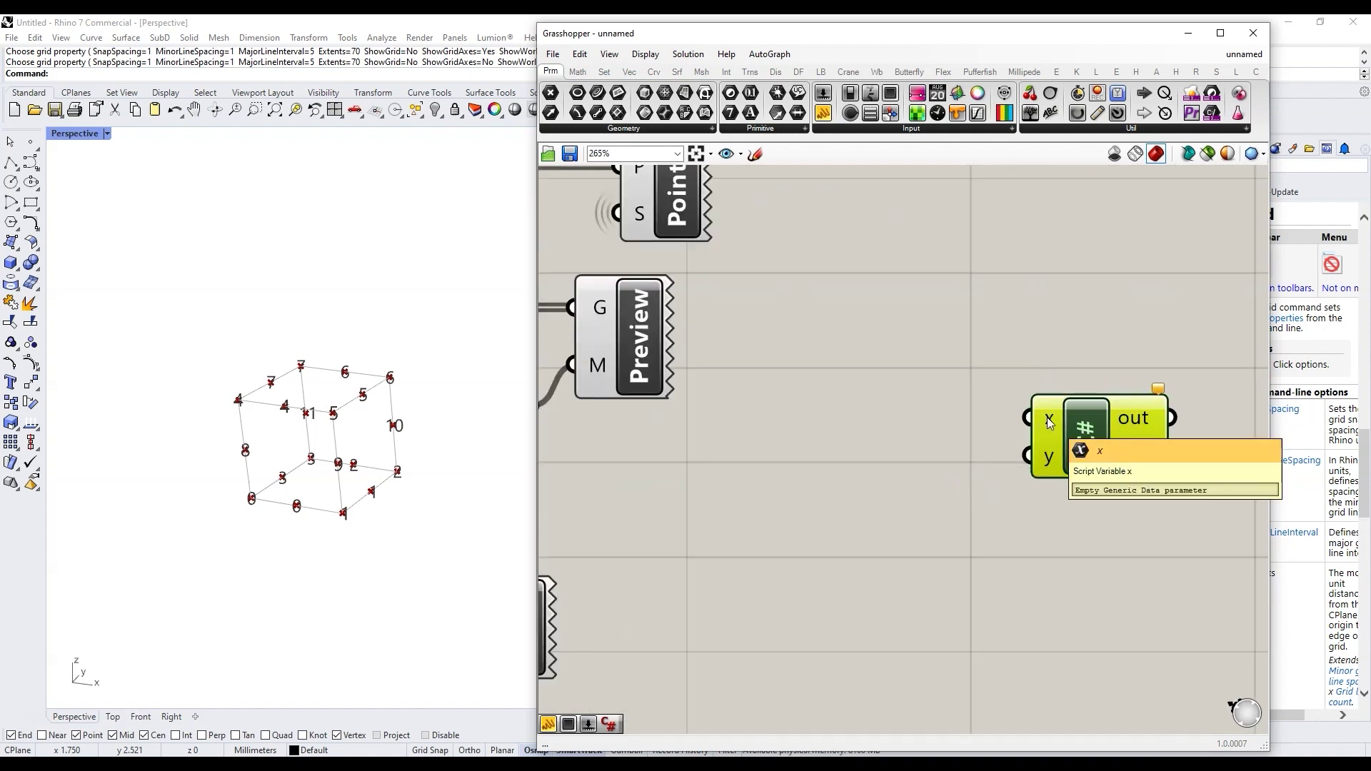
right_click(1048, 422)
text(ve)
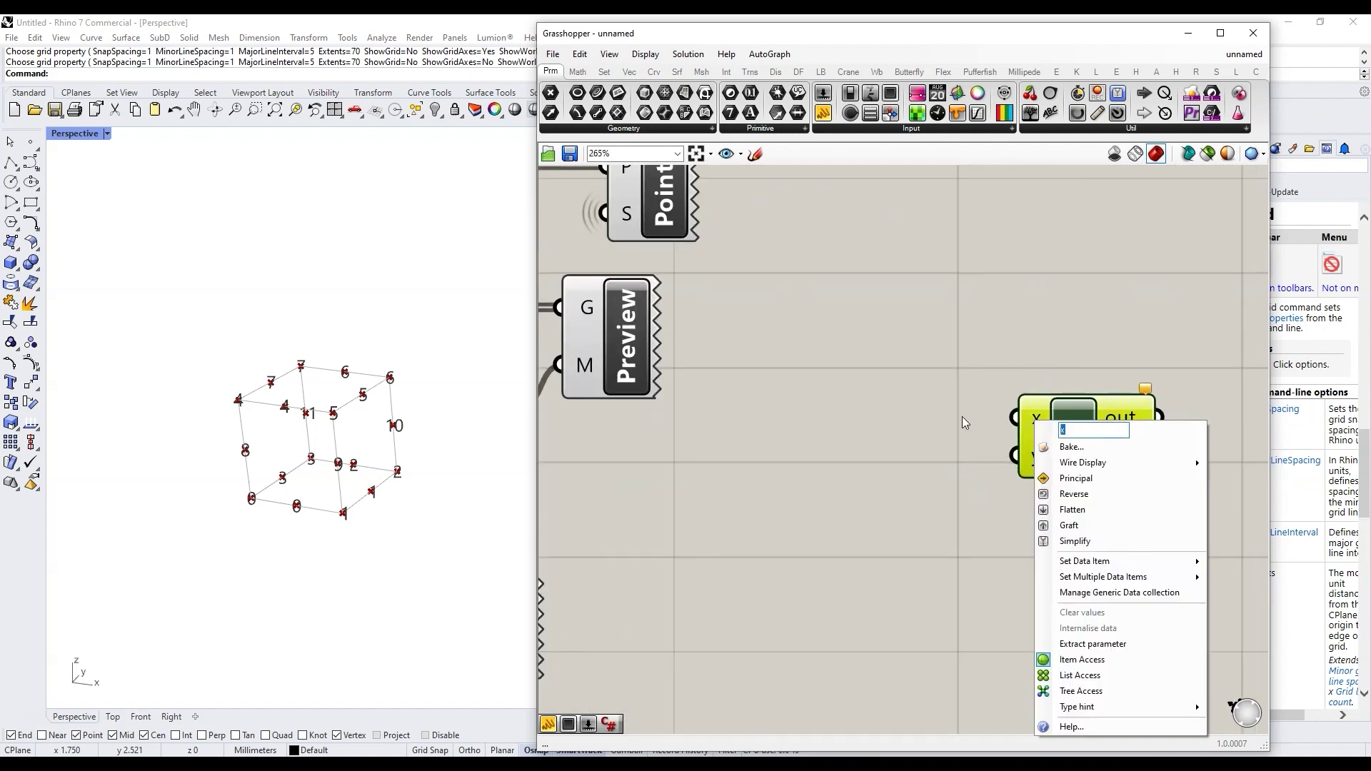
text(rtices)
key(Return)
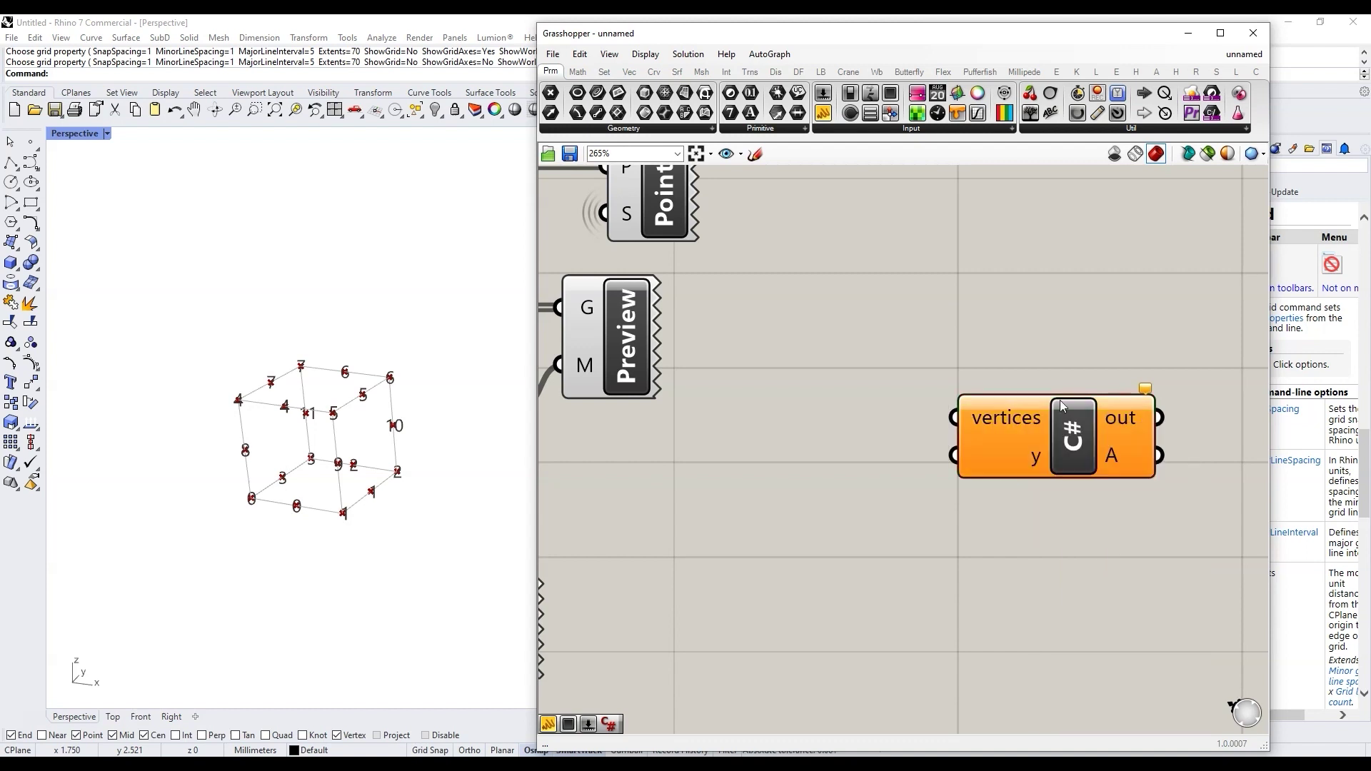
Set the script's vertices input to list access with the Point3d type hint
right_click(1043, 437)
click(1088, 690)
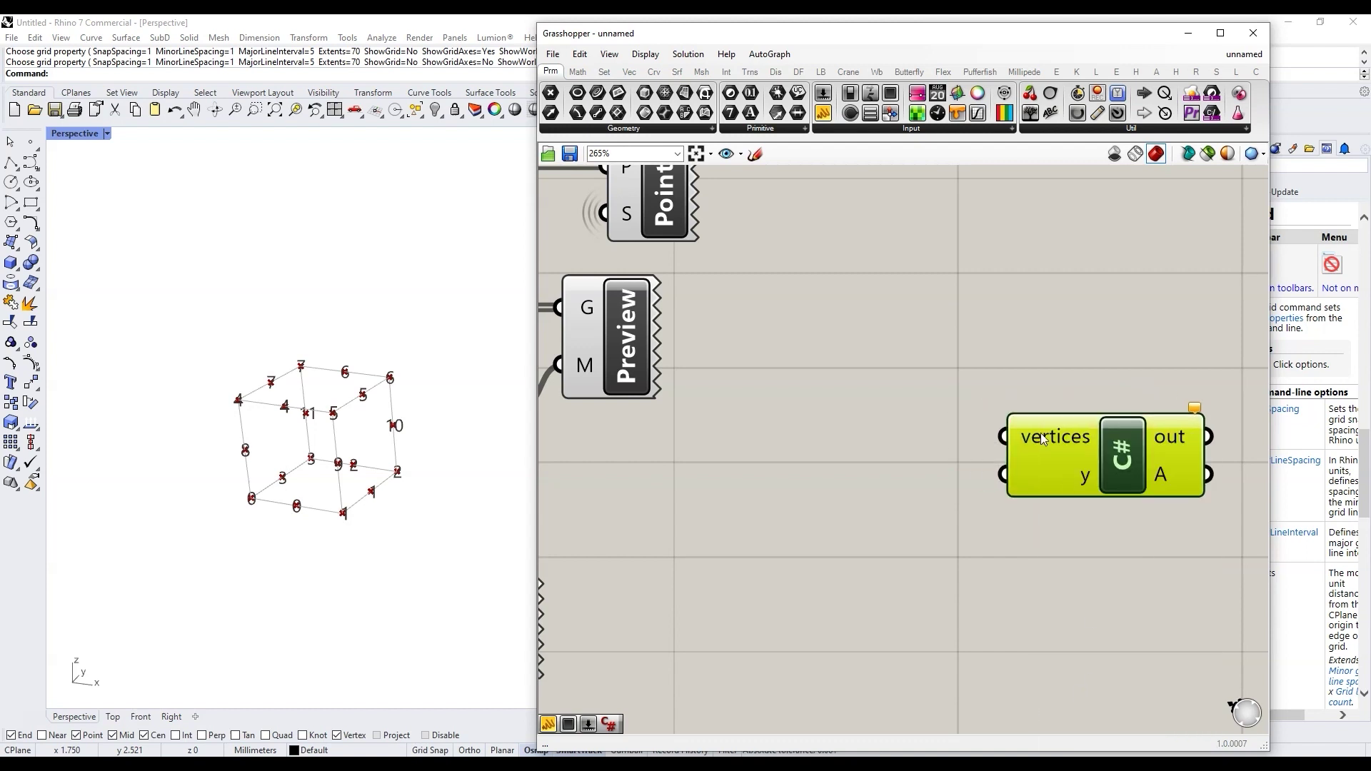
right_click(1053, 443)
mouse_move(1138, 725)
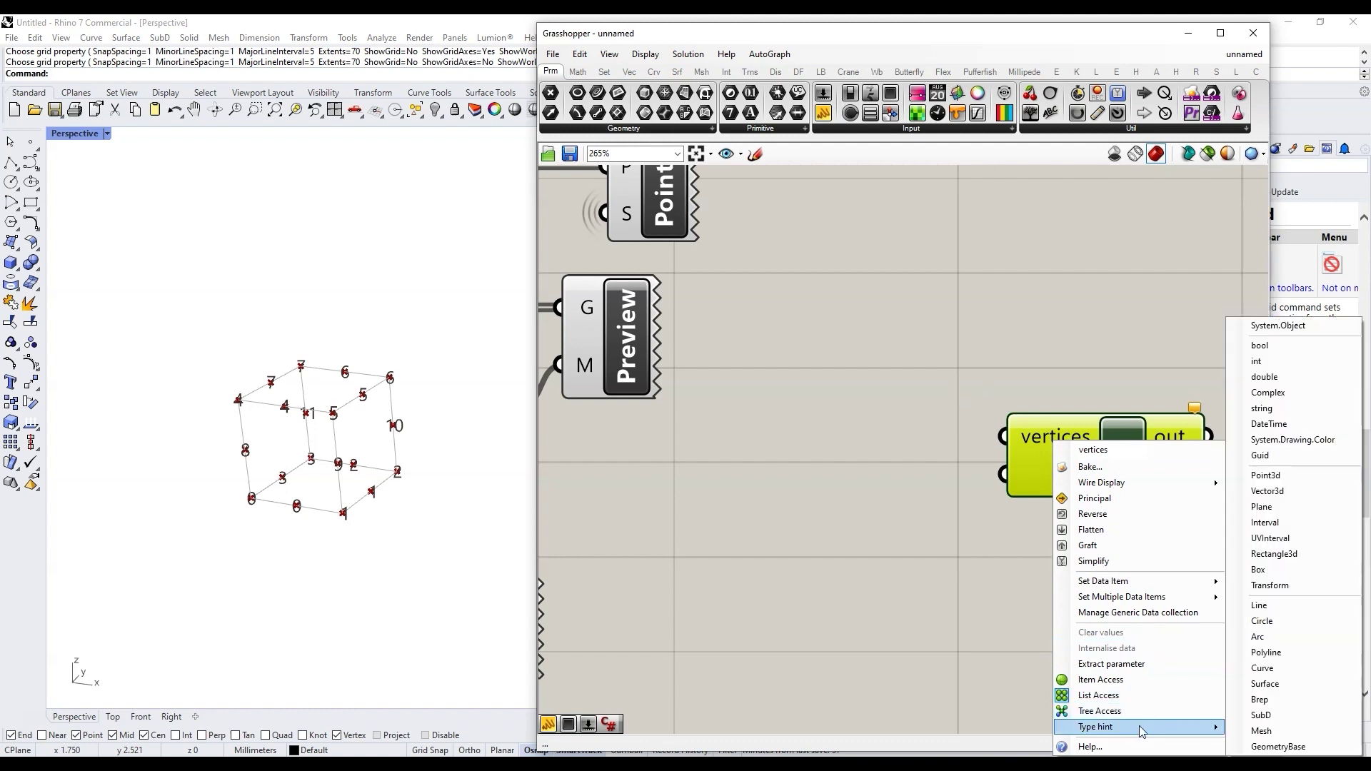
click(1293, 475)
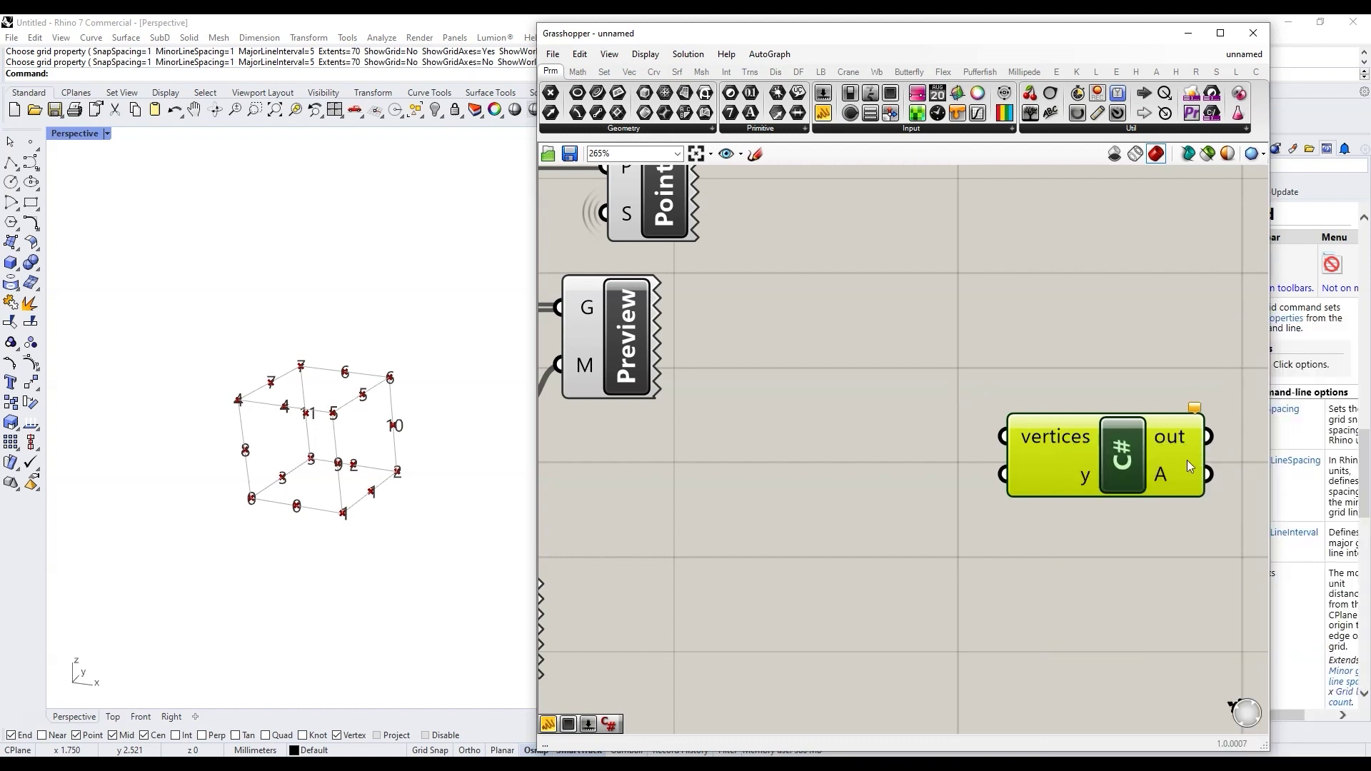
Reposition the lower Point List and the C# script, and connect the vertices container to the script's vertices input
scroll(1107, 419, down, 3)
drag(786, 527, 785, 580)
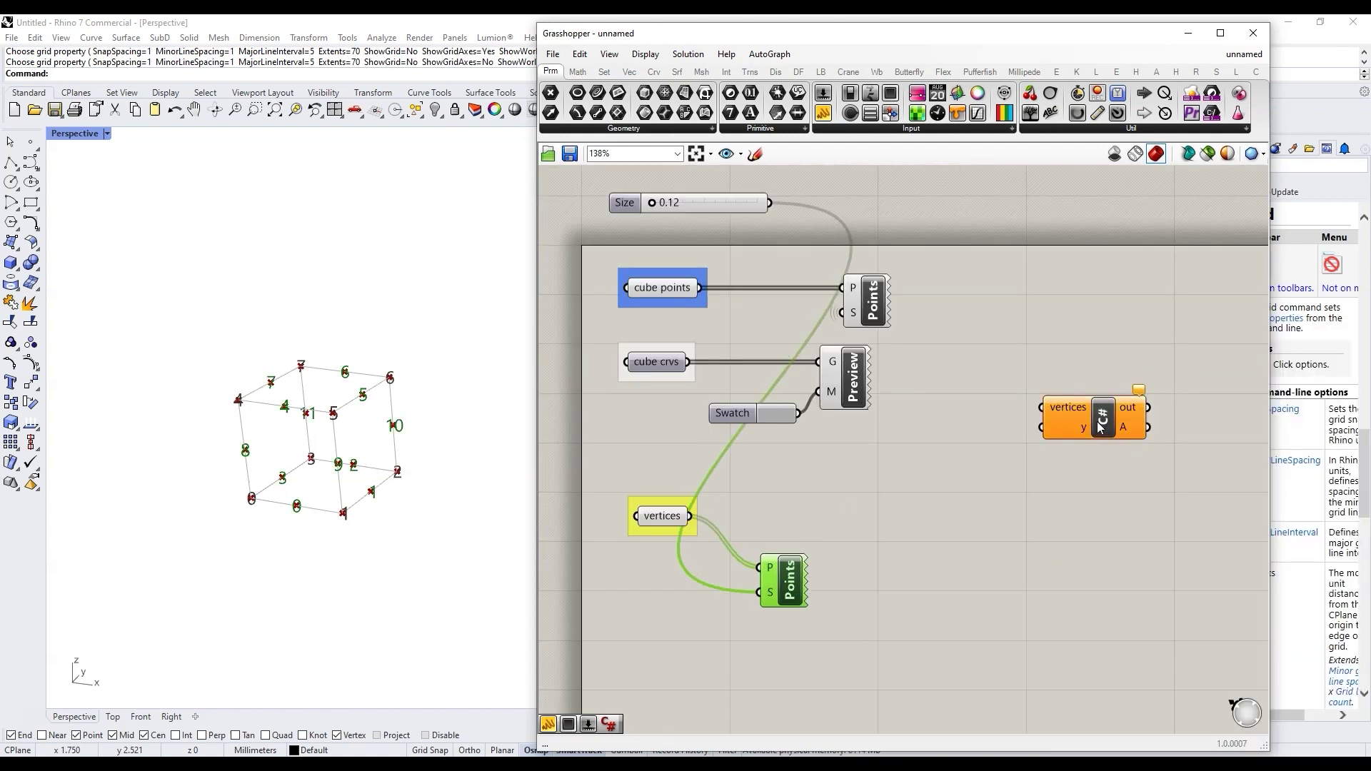
drag(1097, 421, 992, 532)
click(796, 512)
scroll(731, 534, up, 3)
drag(661, 505, 996, 511)
scroll(1100, 527, down, 2)
scroll(996, 490, up, 4)
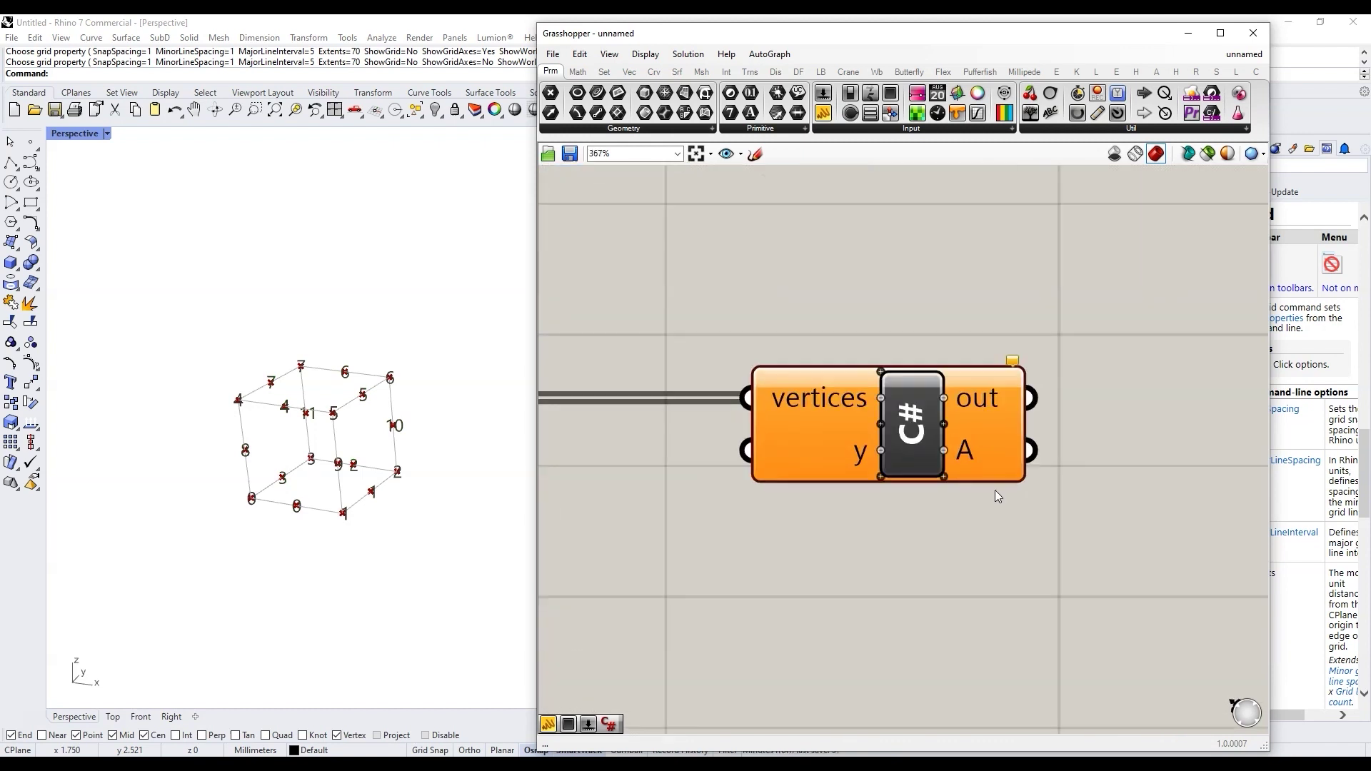
Add a second output to the C# script and name the two outputs mesh_tree and bool_patterns
click(944, 476)
right_click(970, 424)
text(mesh)
text(_tree)
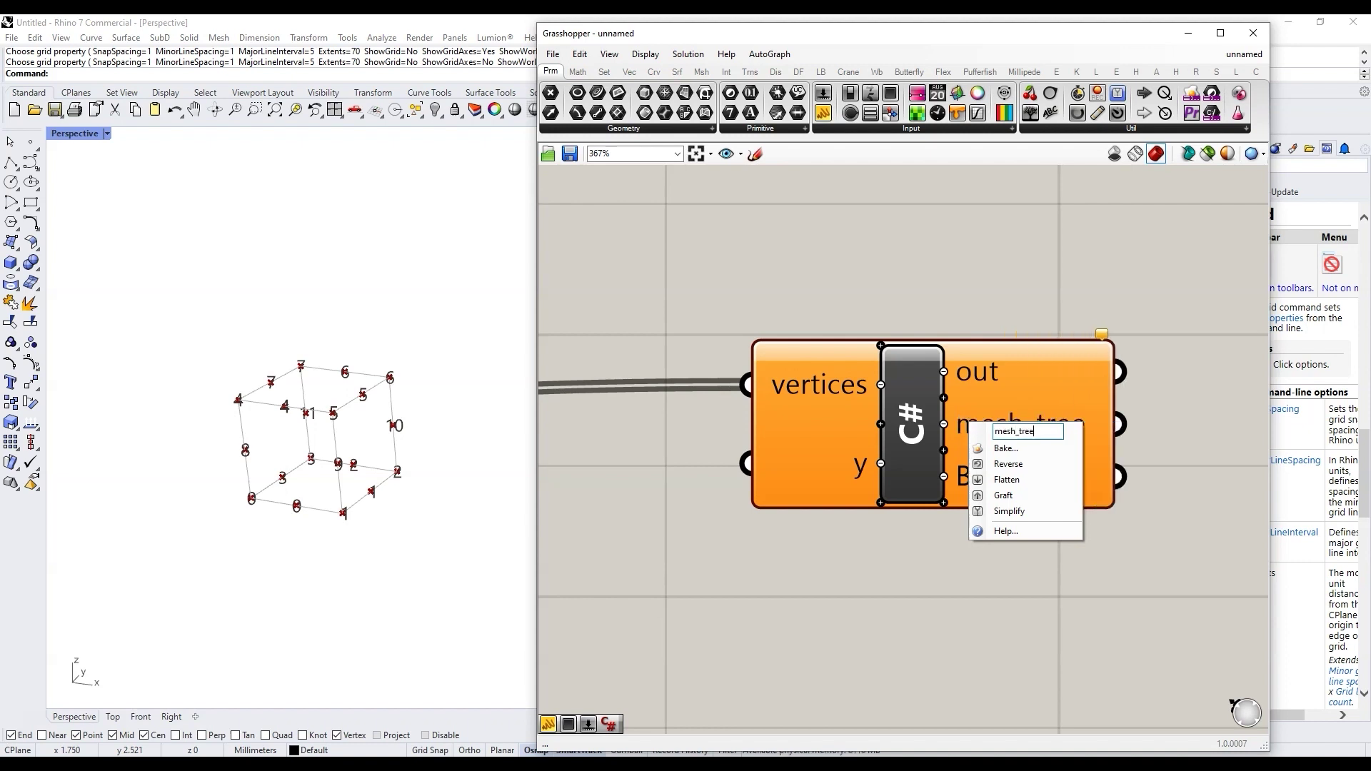
key(Return)
right_click(969, 480)
double_click(1020, 491)
text(bool_patterns)
key(Return)
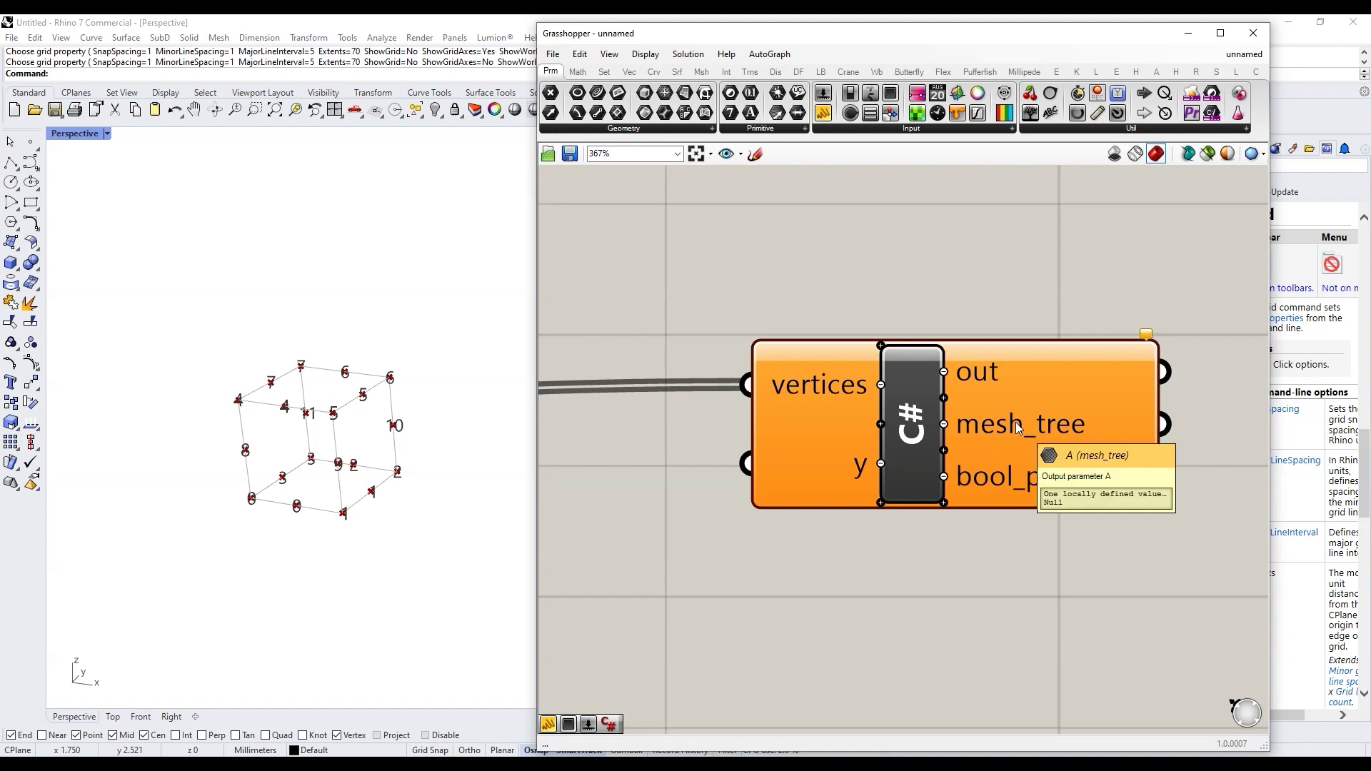
Open the C# script and declare m_tree as DataTree<Mesh>() and i_tree as DataTree<int>() in RunScript
scroll(1018, 427, down, 3)
double_click(990, 533)
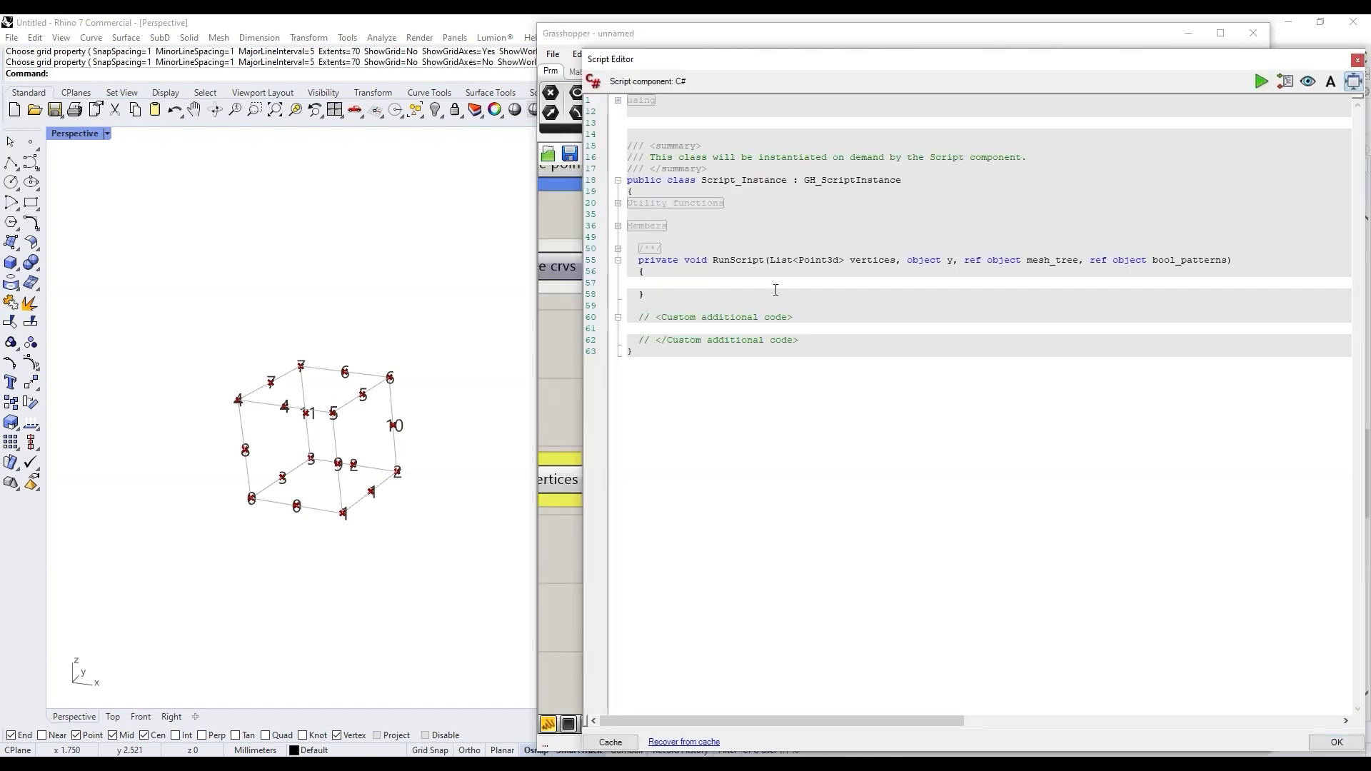
click(753, 283)
key(Return)
text(DataTree<>)
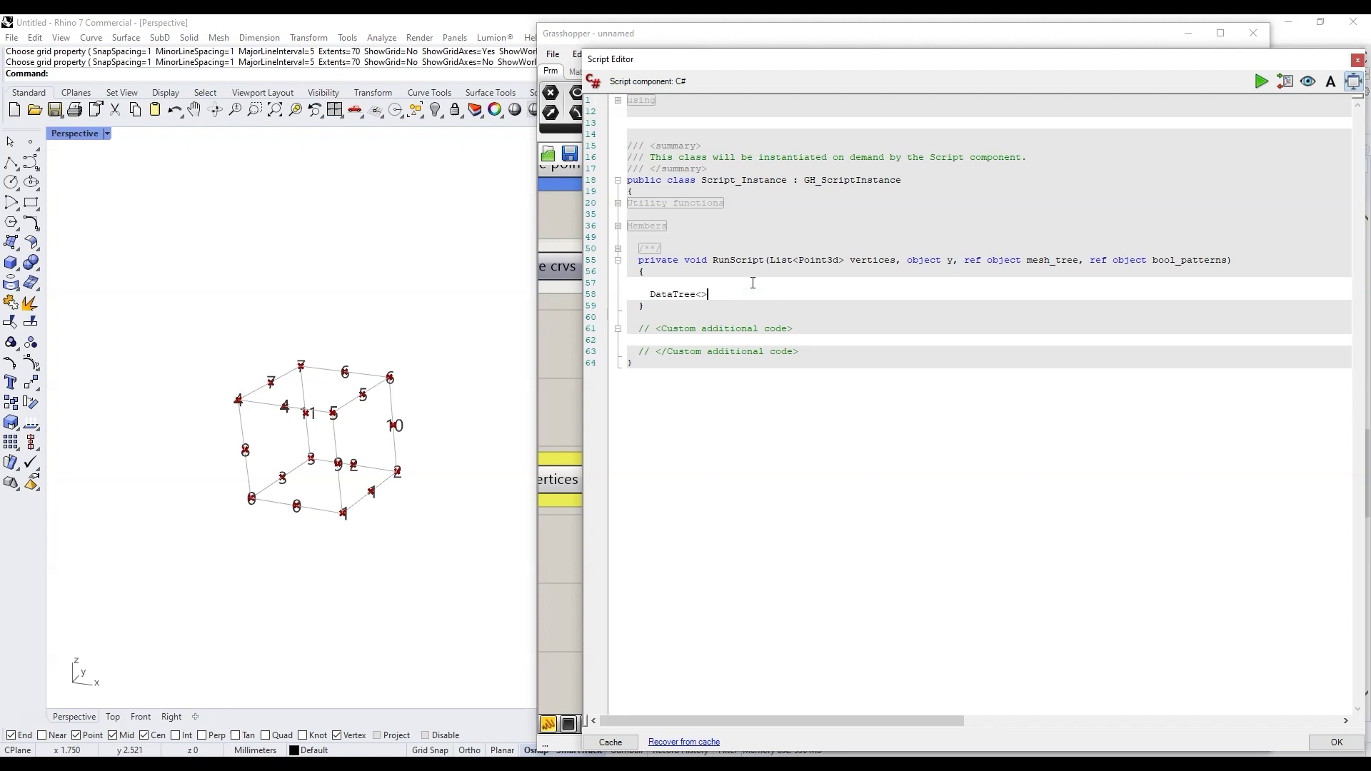
text(Mesh> M_tree = DataTree<Mesh>();)
key(Return)
text(DataTree)
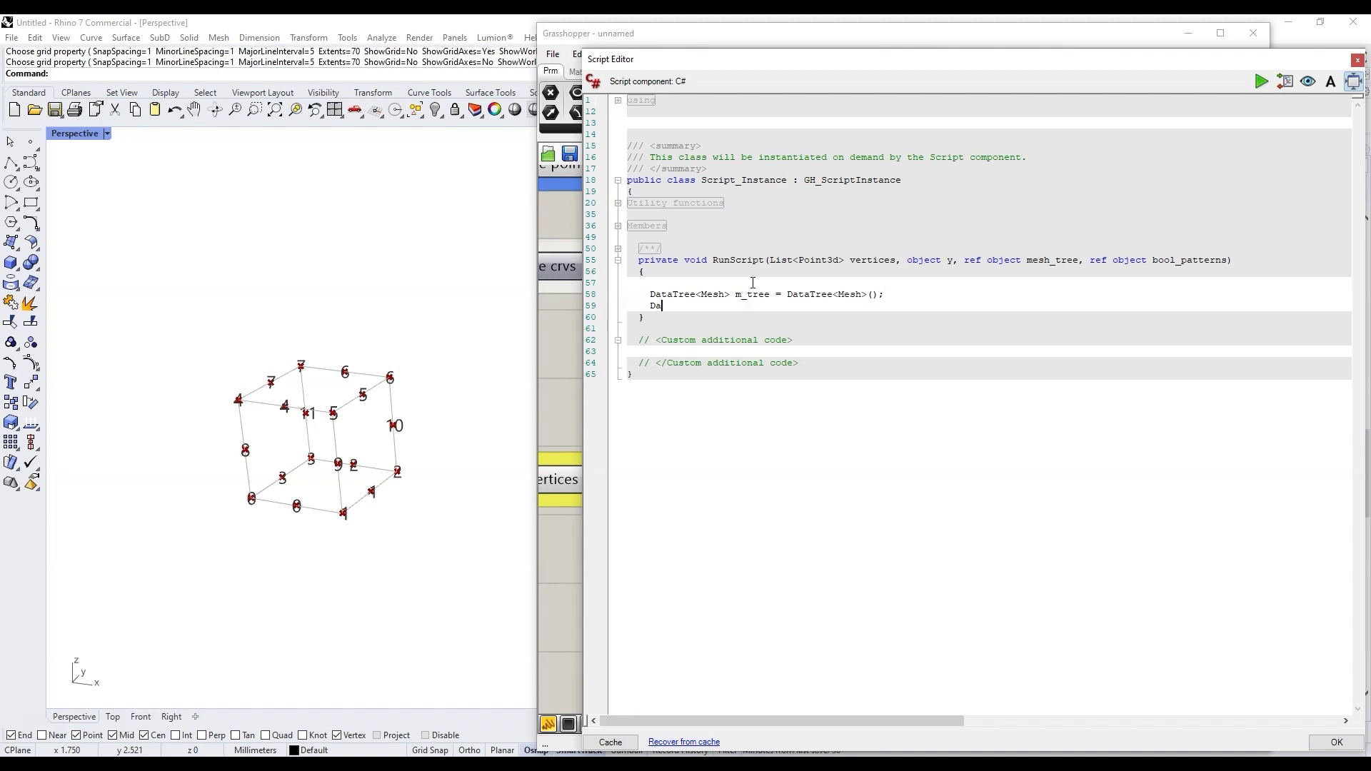
text(<int> i_tree = DataTree<int>();)
key(Return)
key(Return)
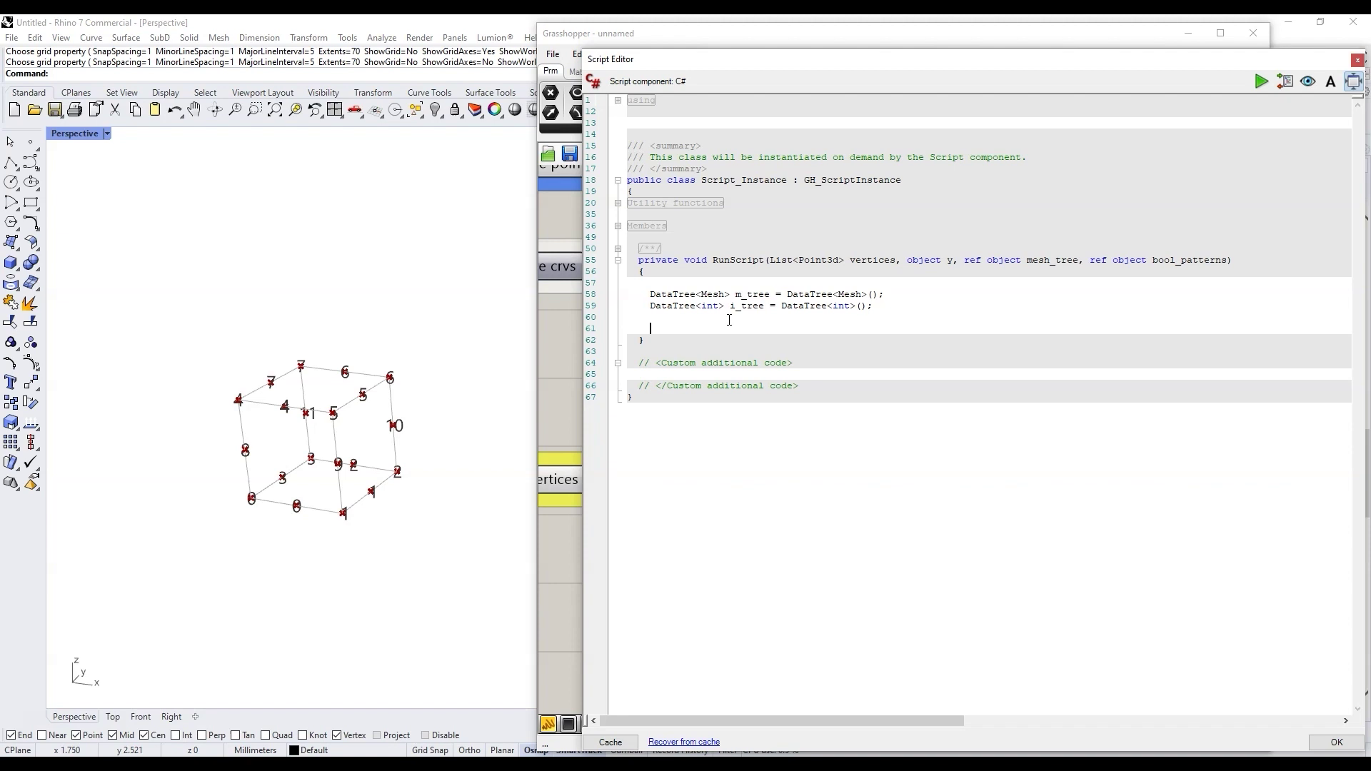
Declare a mesh m0 as new Mesh() and a path pth_0 as new GH_Path(0) below the data trees
text(Mesh m)
key(BackSpace)
text(0 = new Mesh();)
key(Return)
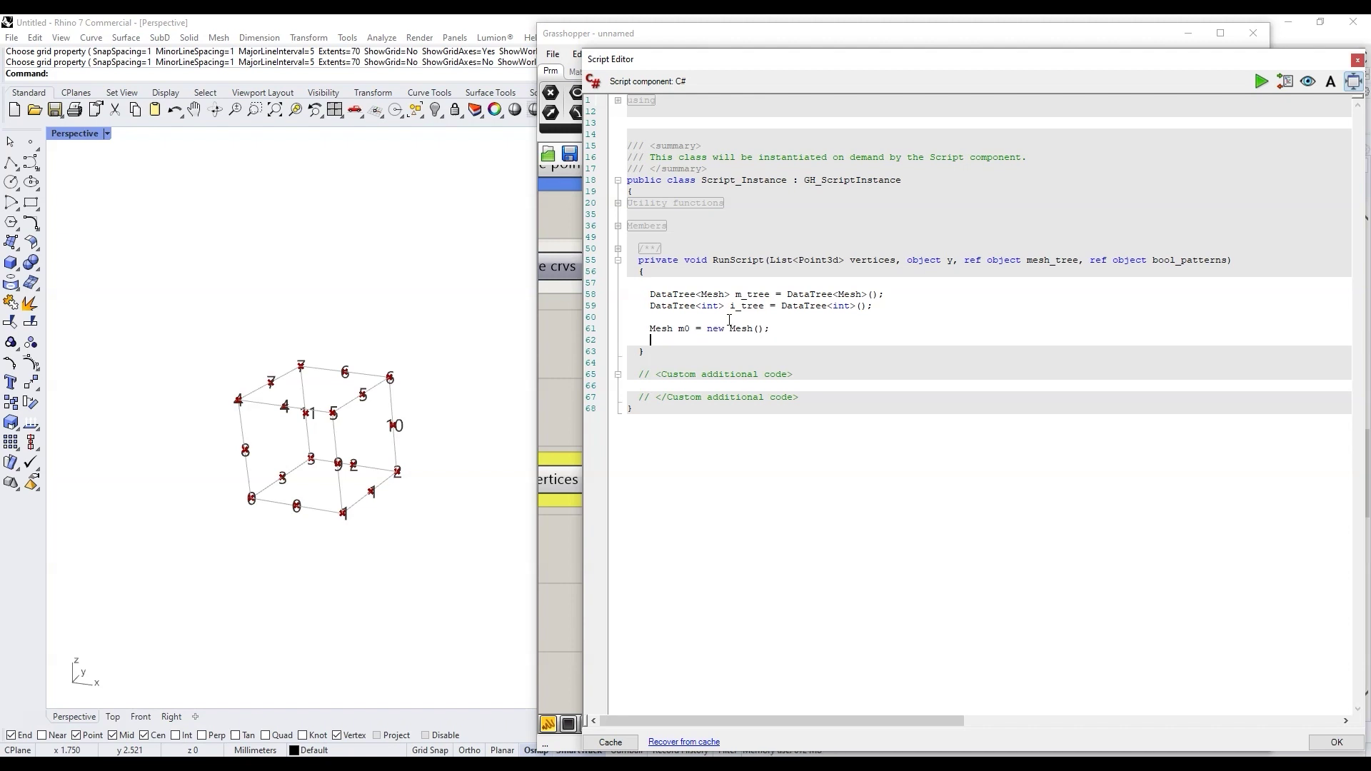
text(GH_Path = )
text(new GH_Path(0))
click(698, 337)
text(path)
key(BackSpace)
key(BackSpace)
key(BackSpace)
text(th_0)
click(852, 338)
Write a foreach loop over each Point3d vertex in vertices, with an empty braced body
key(Return)
key(Return)
text(for each)
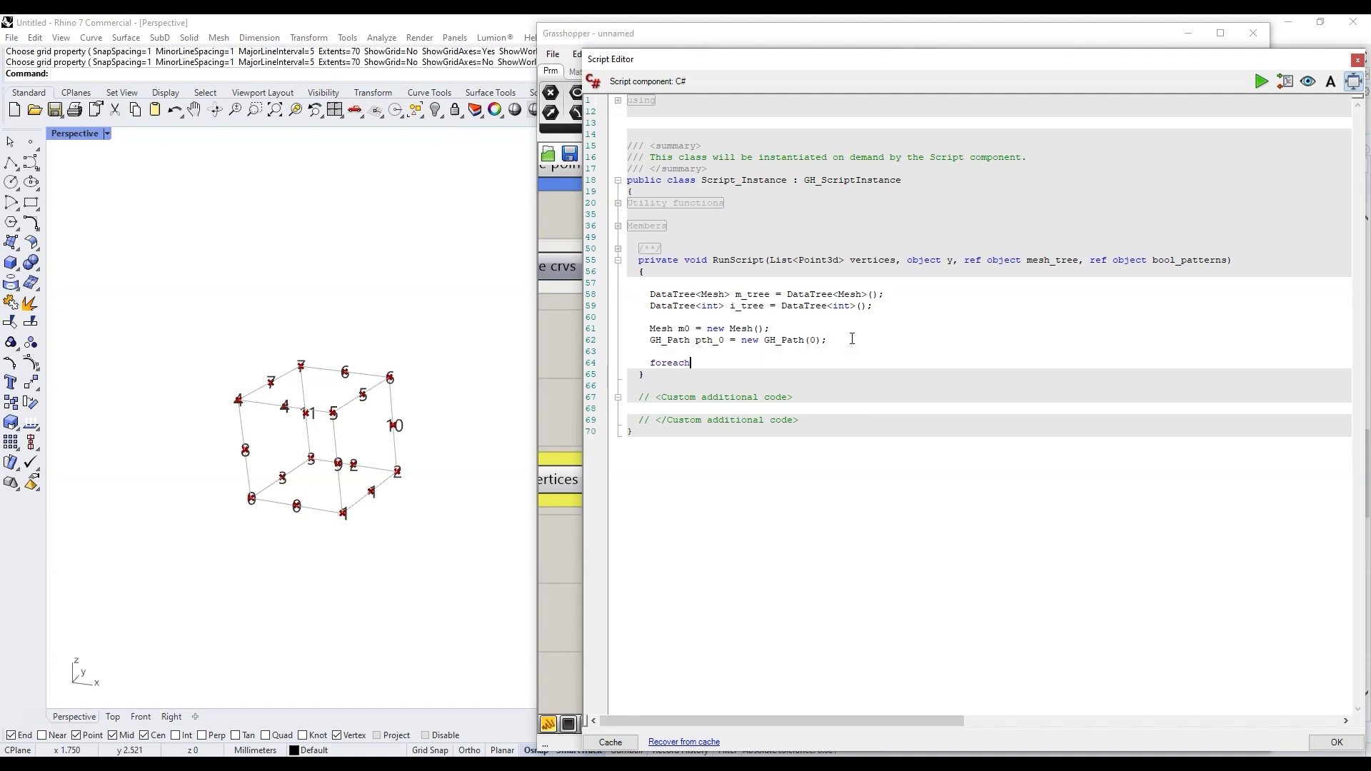
text( vertex in)
double_click(871, 260)
key(ctrl+c)
click(784, 364)
key(ctrl+v)
click(696, 360)
text((Point3d)
click(853, 363)
text())
text({)
key(Return)
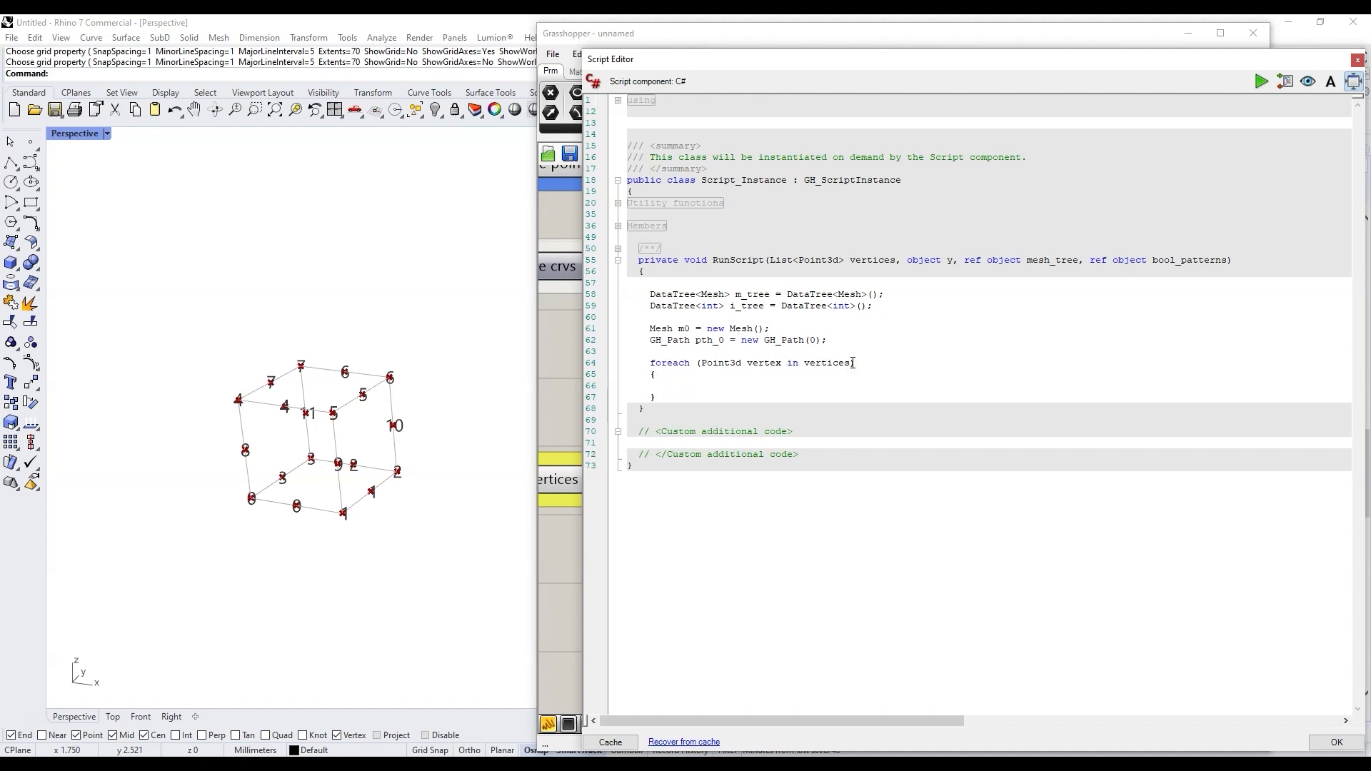
Write m0.Vertices.Add(vertex); inside the foreach loop's body
text(m))
text(0.Add)
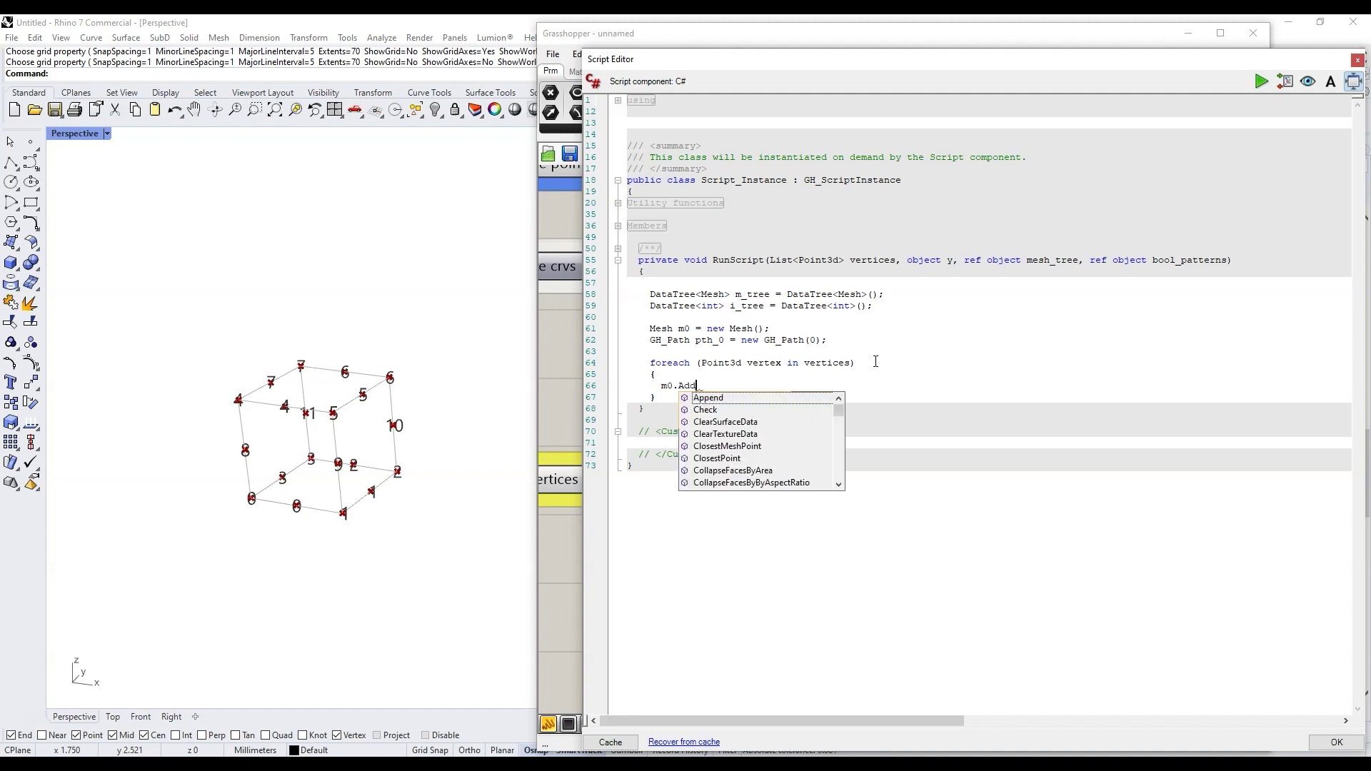
key(BackSpace)
key(BackSpace)
key(BackSpace)
text(Ver)
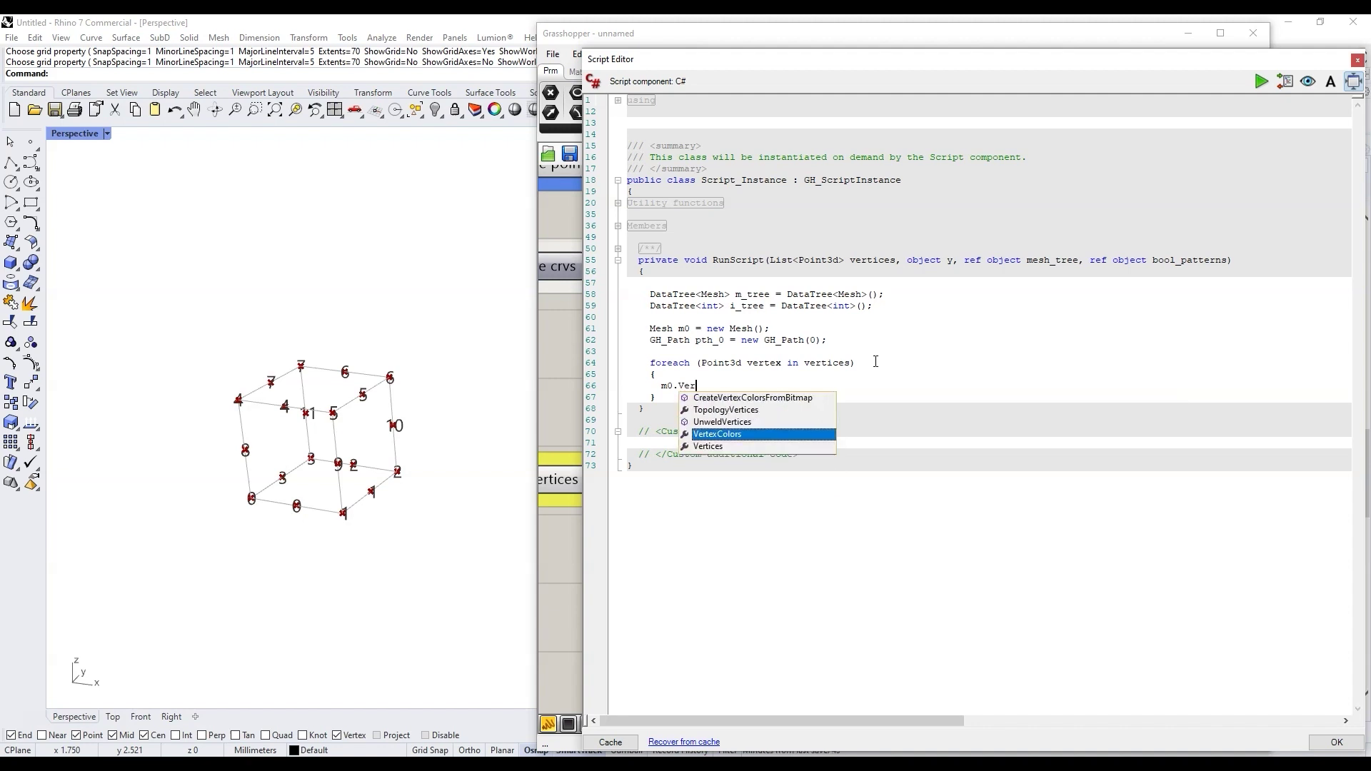
key(Down)
key(Return)
text(.)
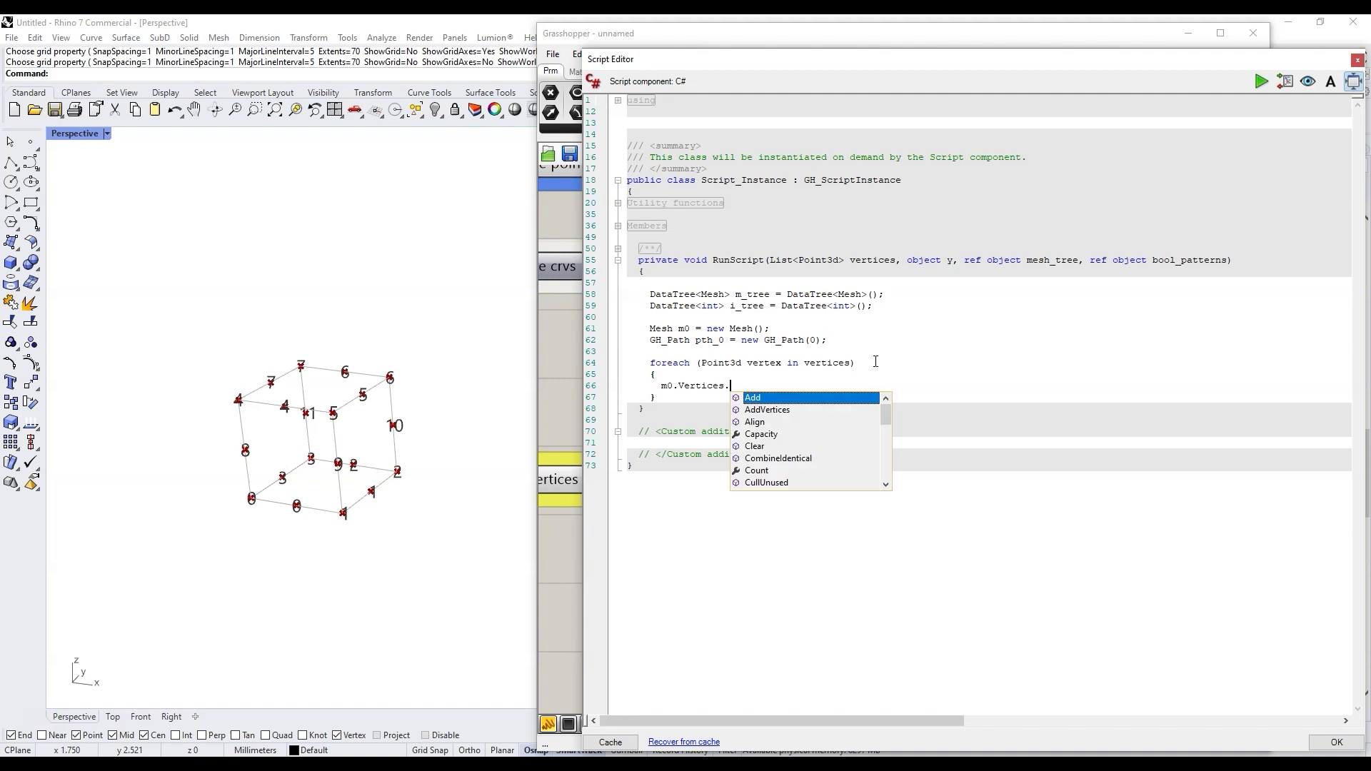
text(Add()vertex)
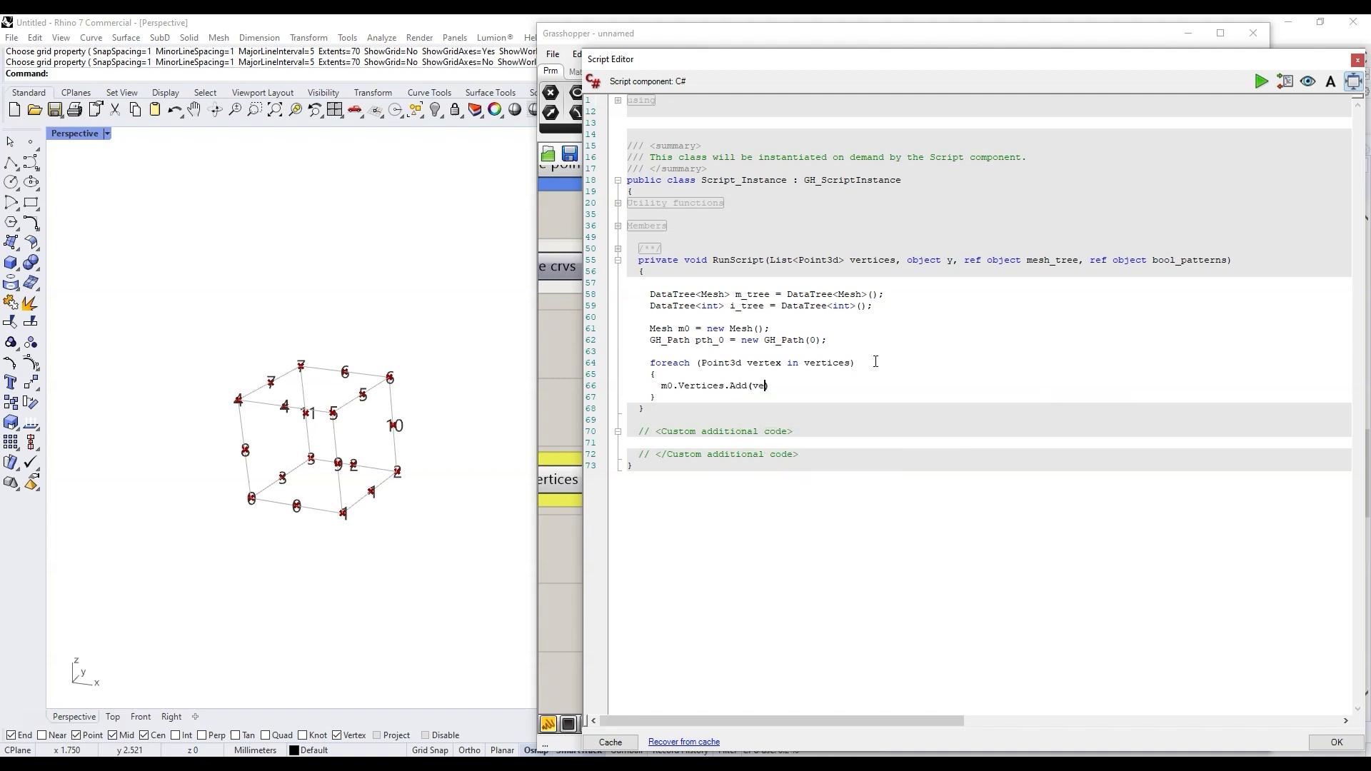
key(End)
text(;)
Add the line m0.Faces.AddFace(0,8,3); directly below the foreach loop
double_click(690, 384)
click(814, 386)
key(Return)
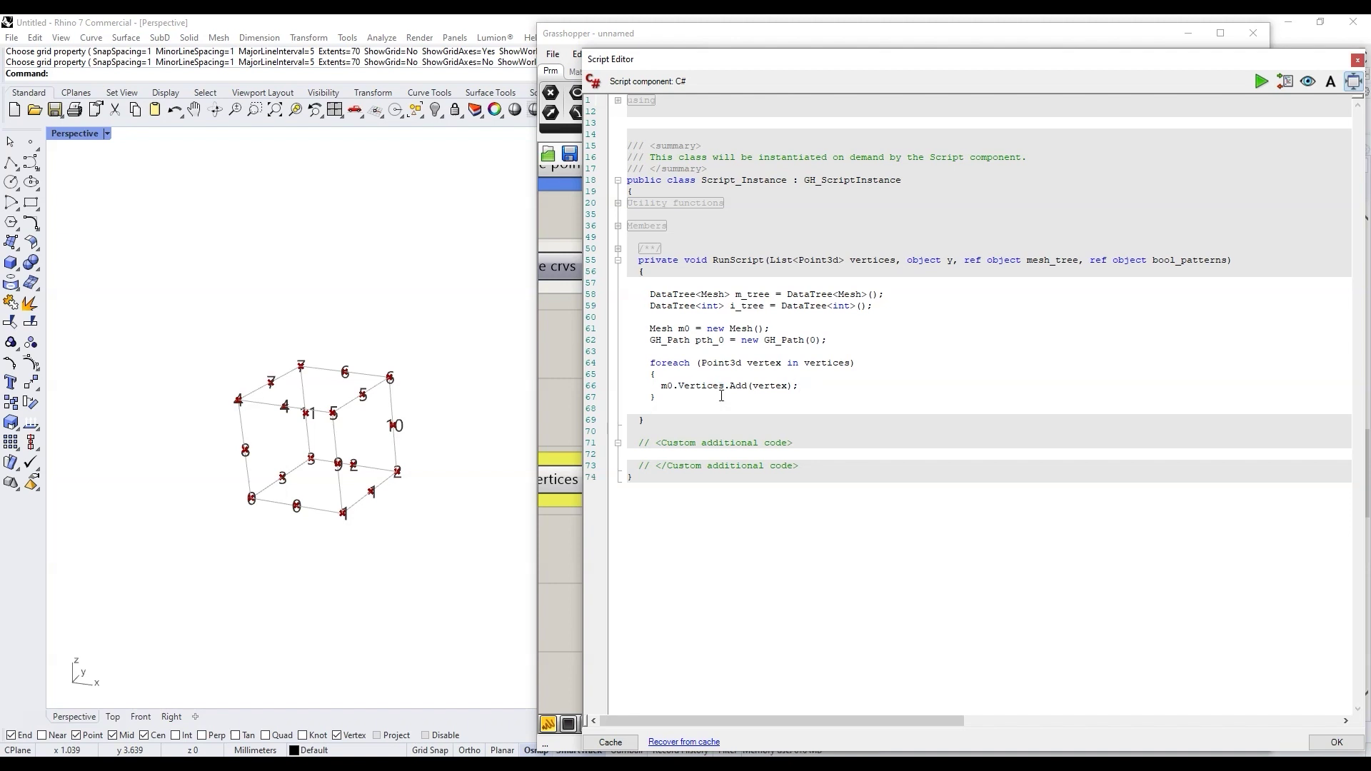
text(m0.)
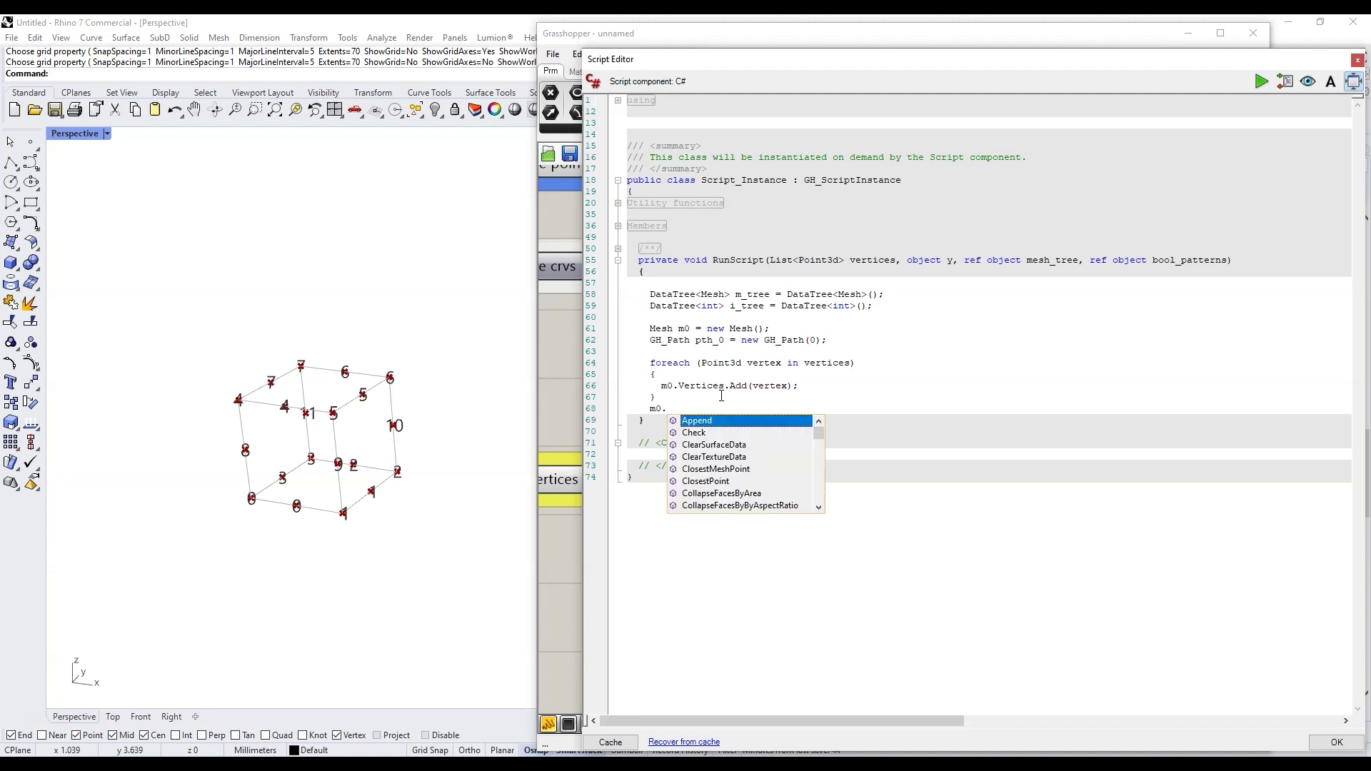
text(Faces.A)
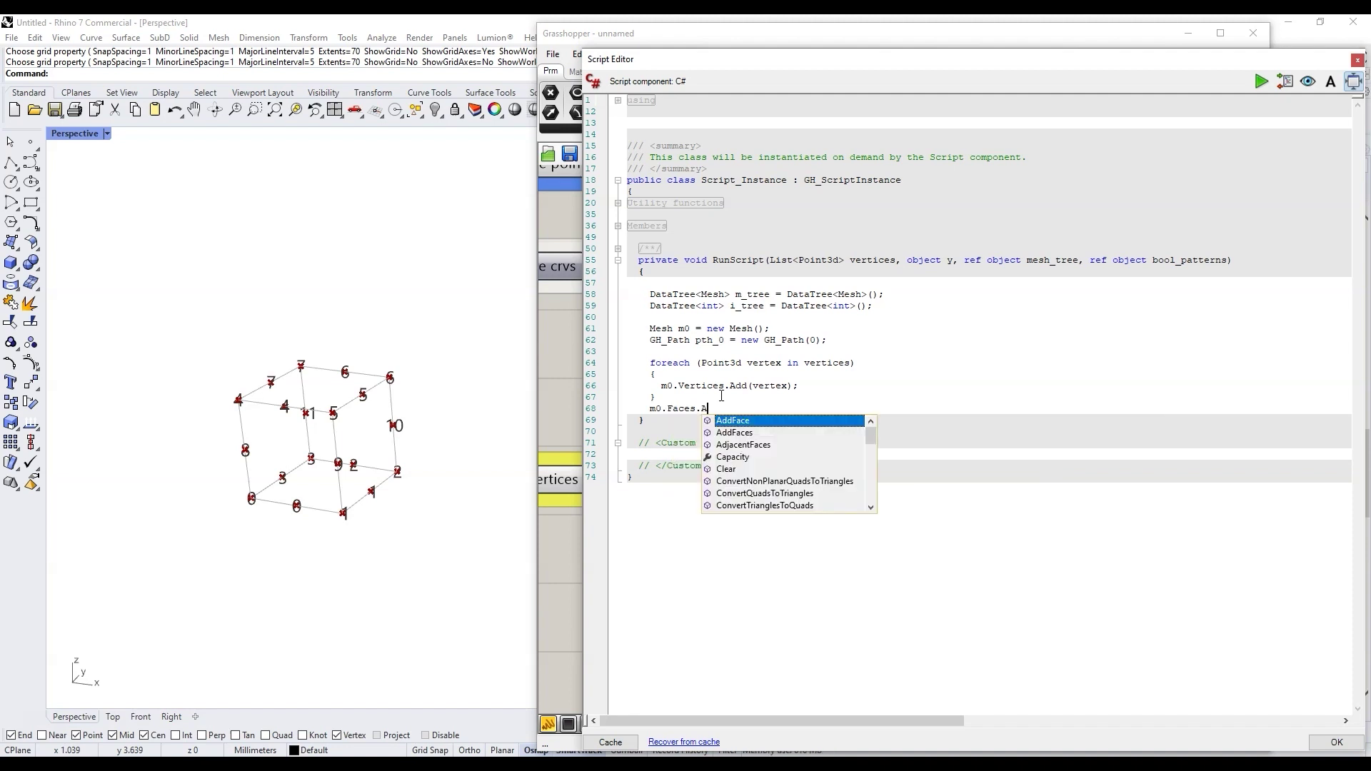
text(ddFace();)
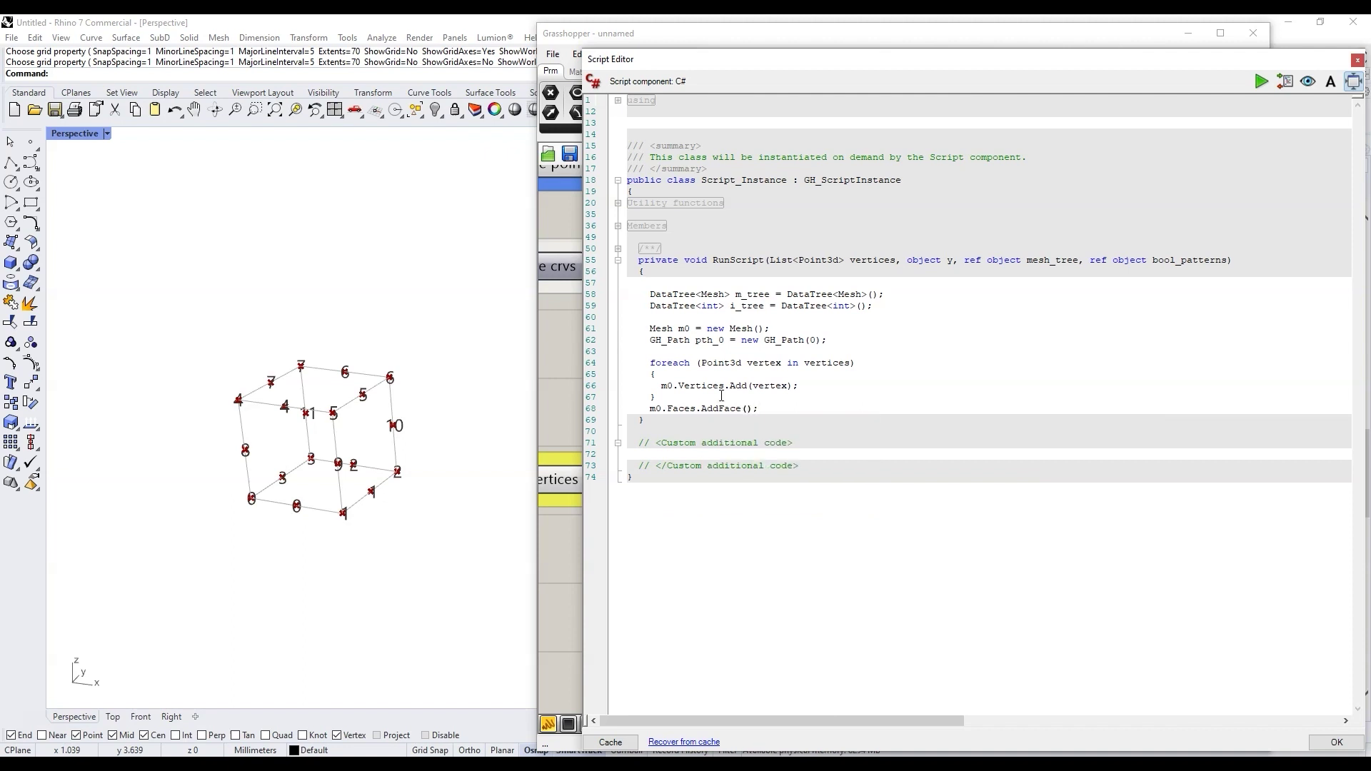
text(0,8,3)
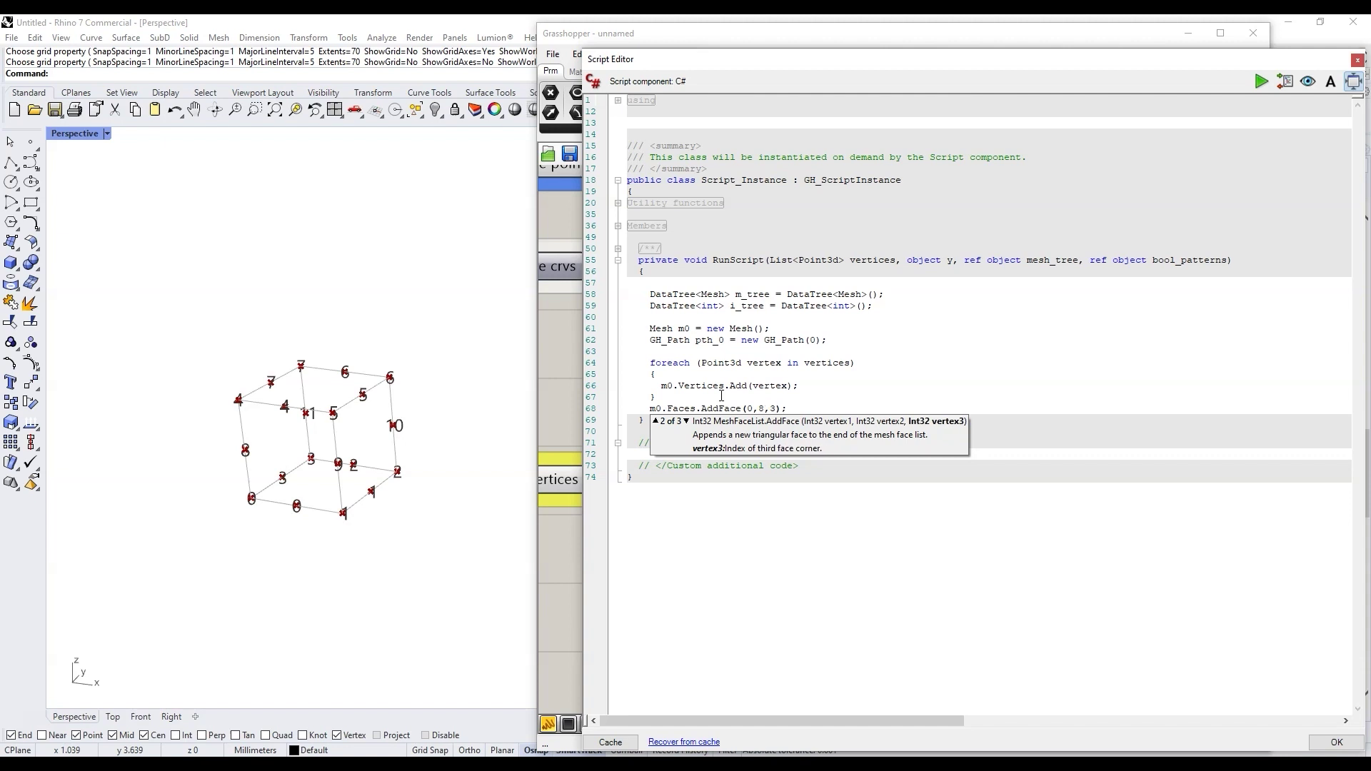
Add the line m_tree.Add(m0, pth_0); below the AddFace call
key(Return)
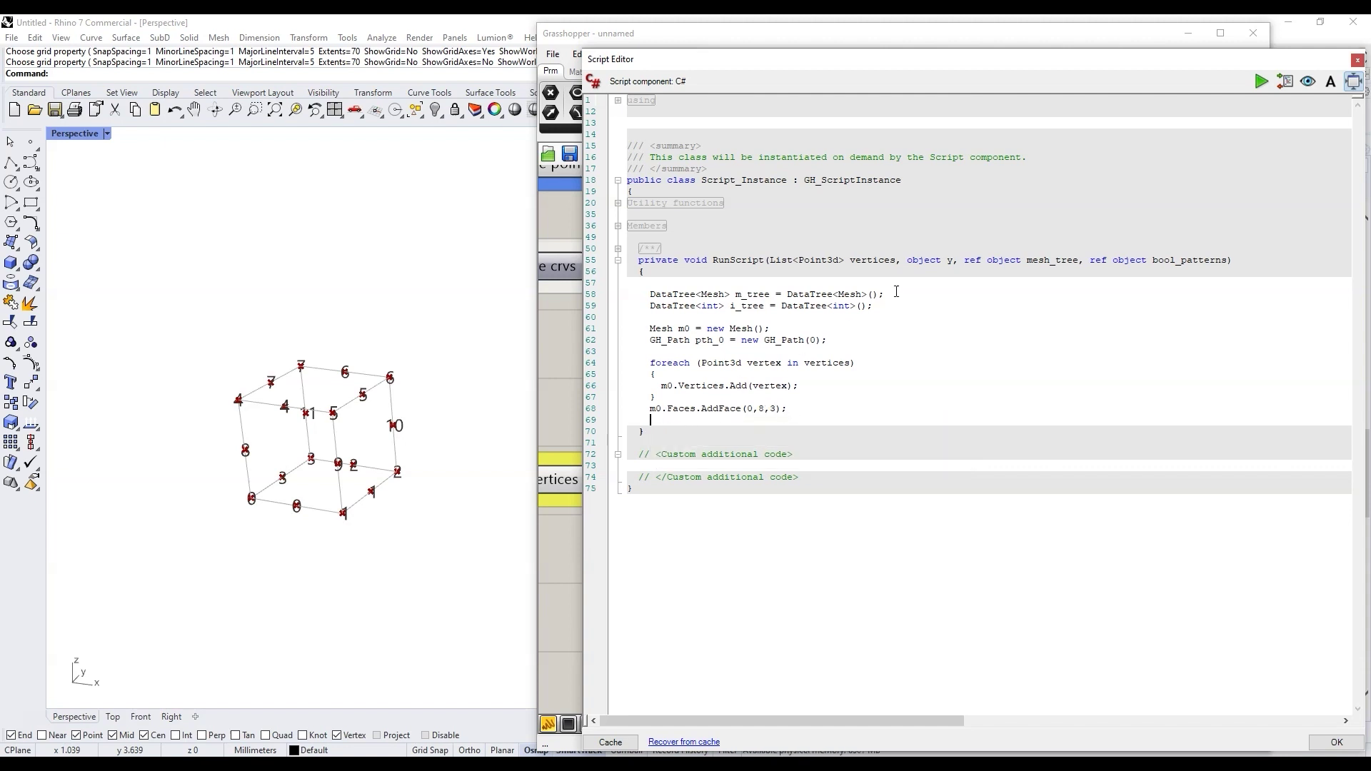
double_click(752, 294)
click(677, 420)
key(ctrl+v)
text(.Add();)
double_click(655, 409)
key(ctrl+c)
click(713, 420)
key(ctrl+v)
text(,)
double_click(717, 341)
key(ctrl+c)
click(741, 420)
key(ctrl+v)
double_click(753, 420)
click(784, 420)
Insert // separator lines below the m_tree.Add call and below the i_tree declaration
key(Return)
key(Return)
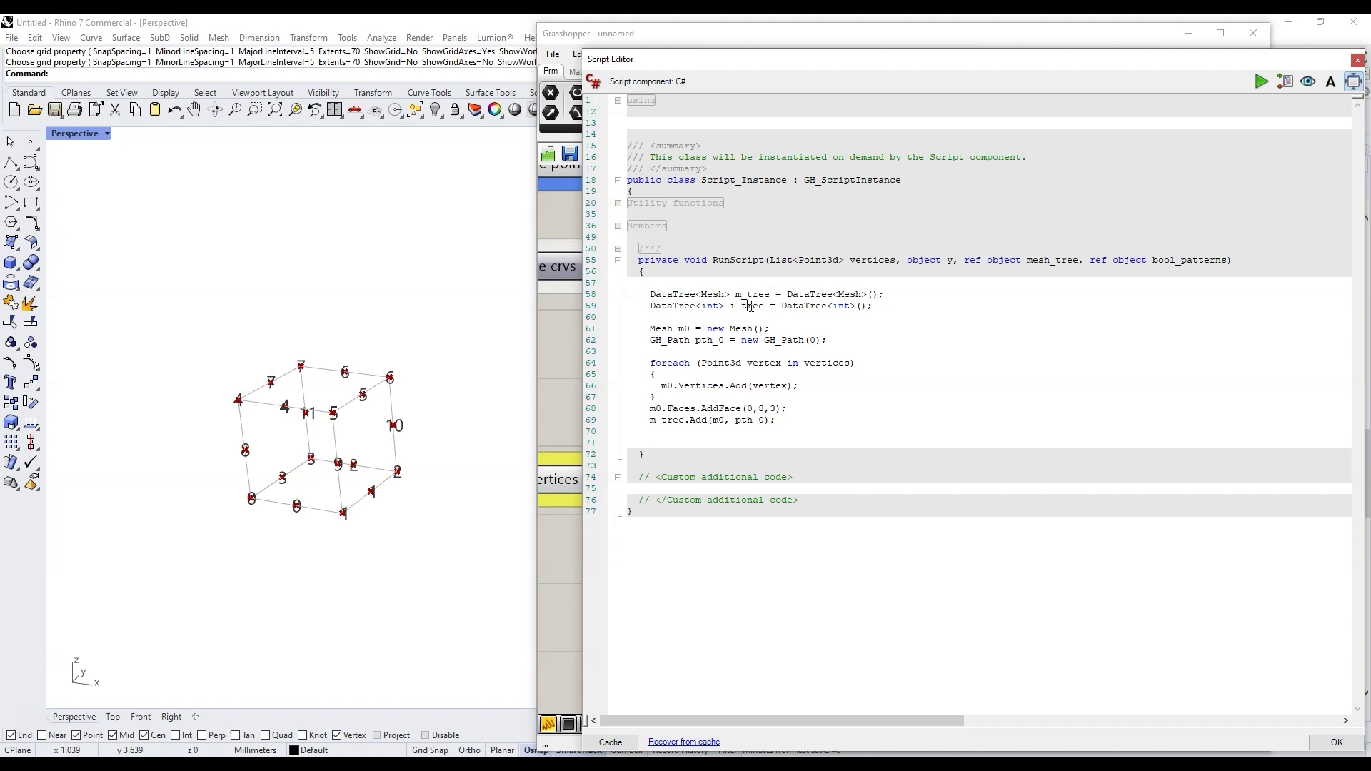
text(//)
click(869, 309)
key(Return)
key(Return)
text(//)
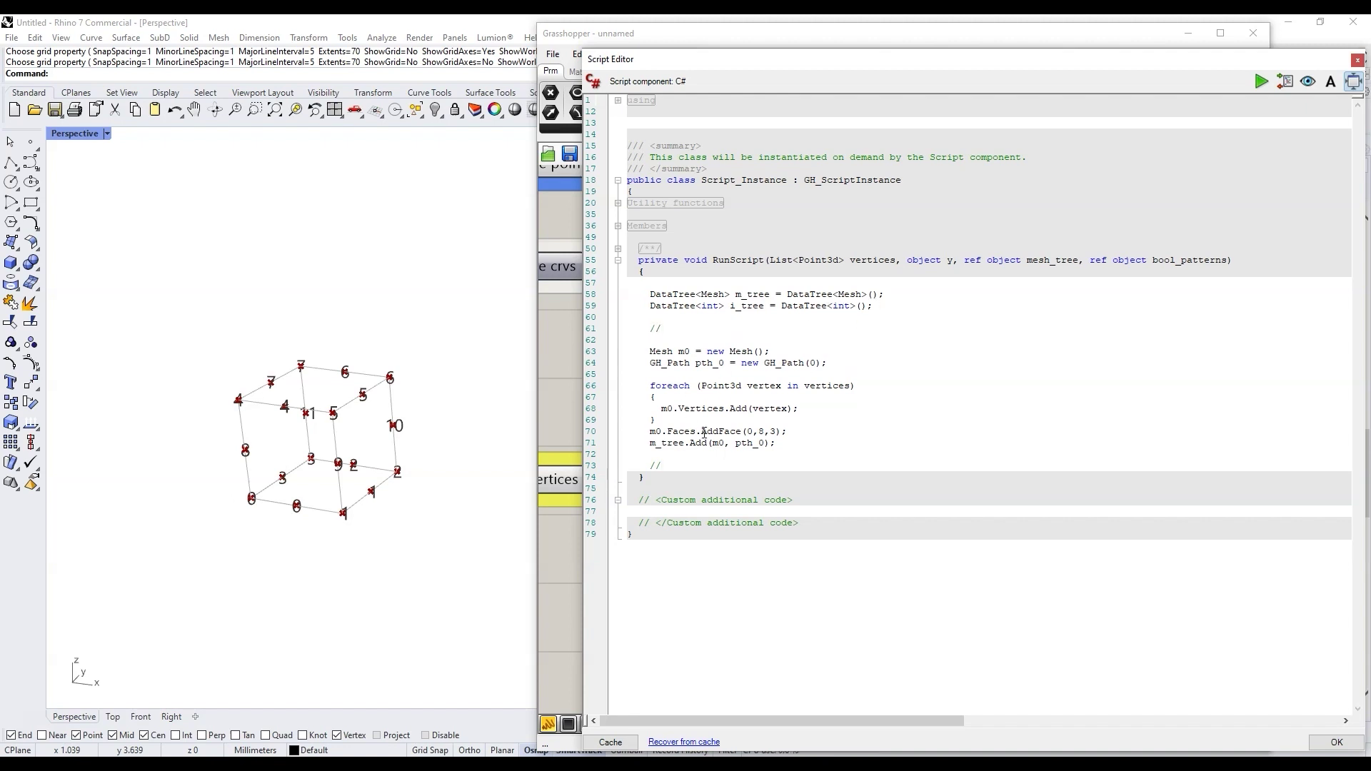
Declare GH_Path ipth_0 = new GH_Path(0); between the m_tree.Add call and the closing // separator
click(792, 443)
key(Return)
key(Return)
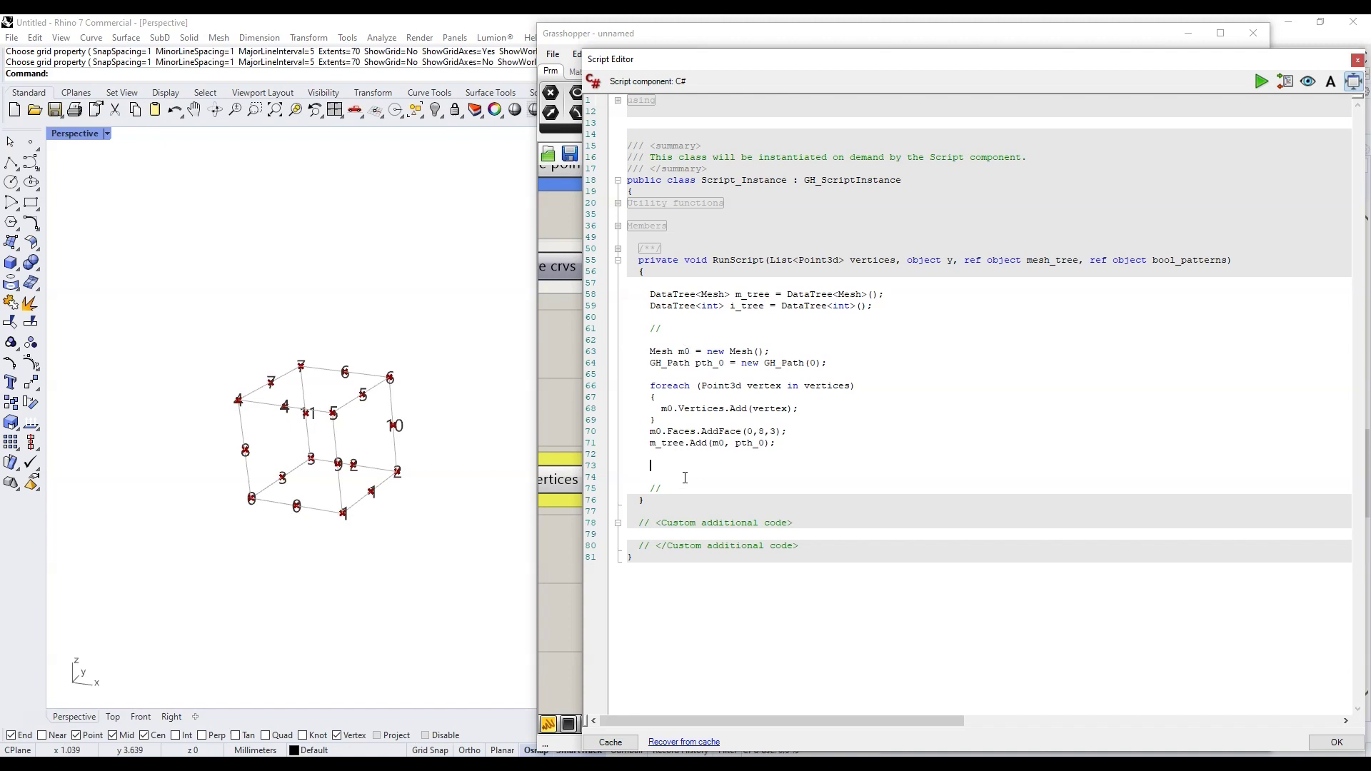
text(GH_Path ipth_0 = new GH_Path)
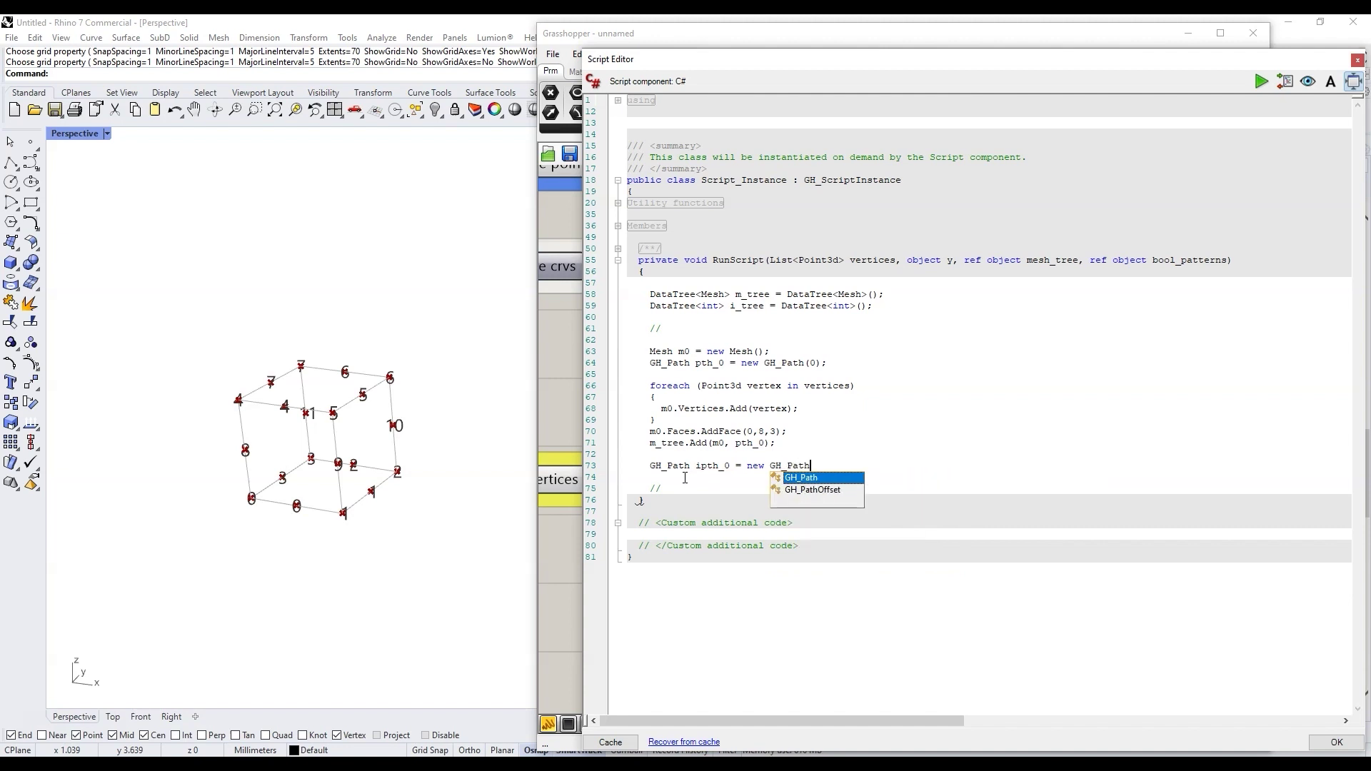
text(()0);)
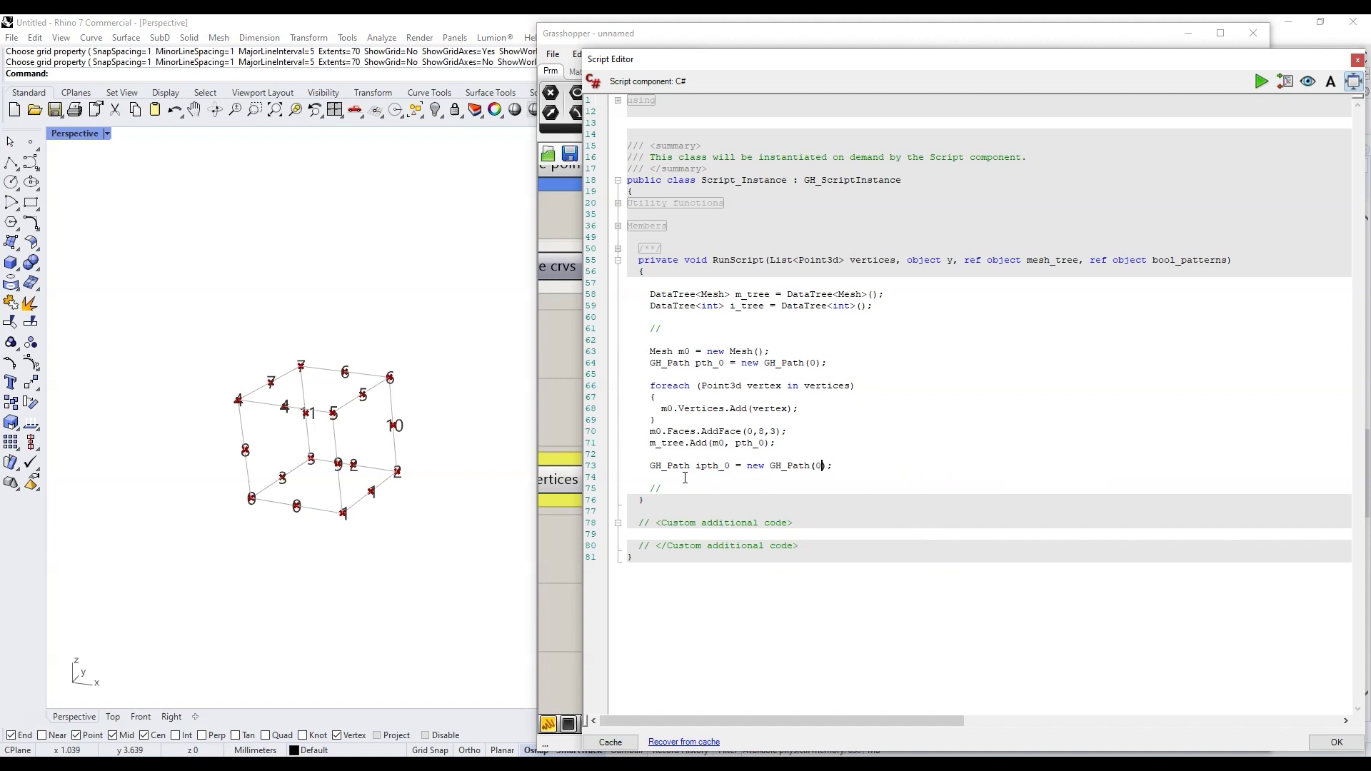
key(Return)
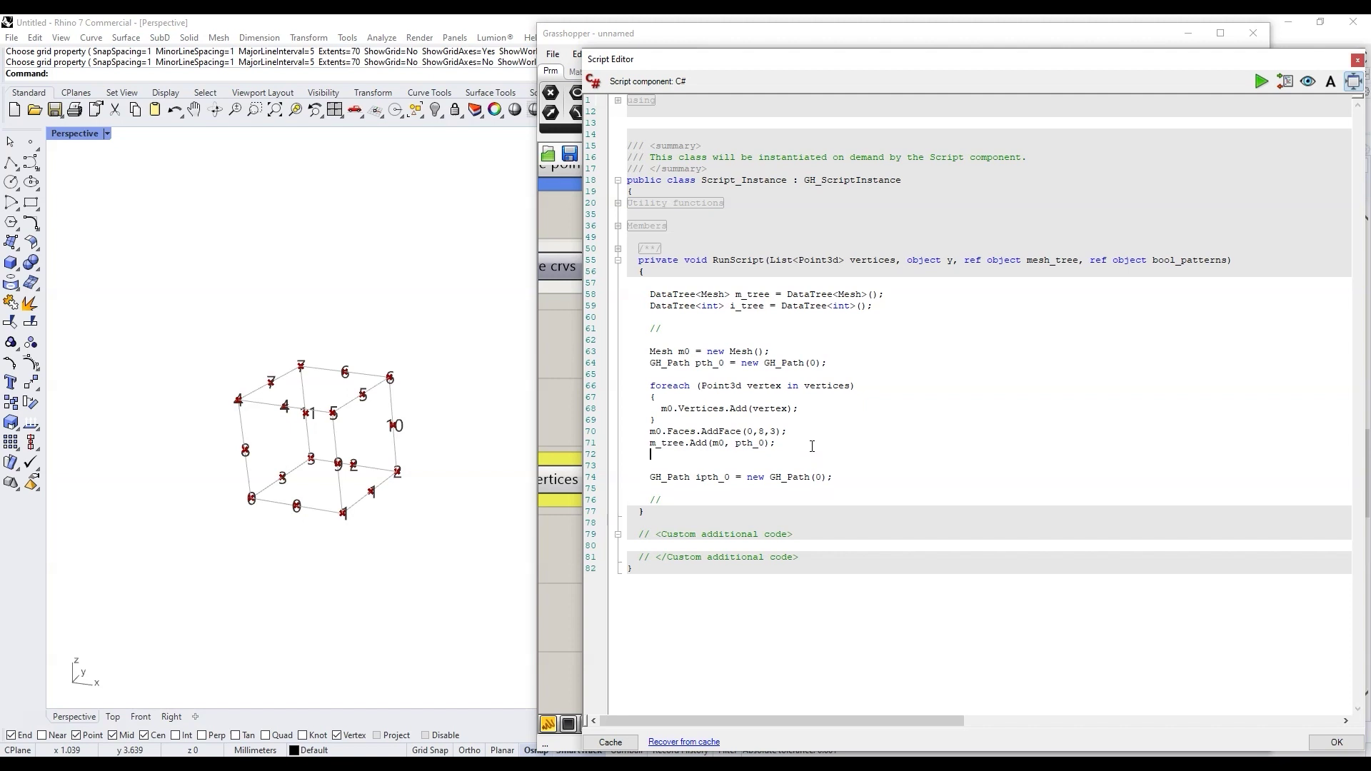
Write i_tree.Add(0, ipth_0); below the ipth_0 declaration
click(843, 478)
key(Return)
key(Return)
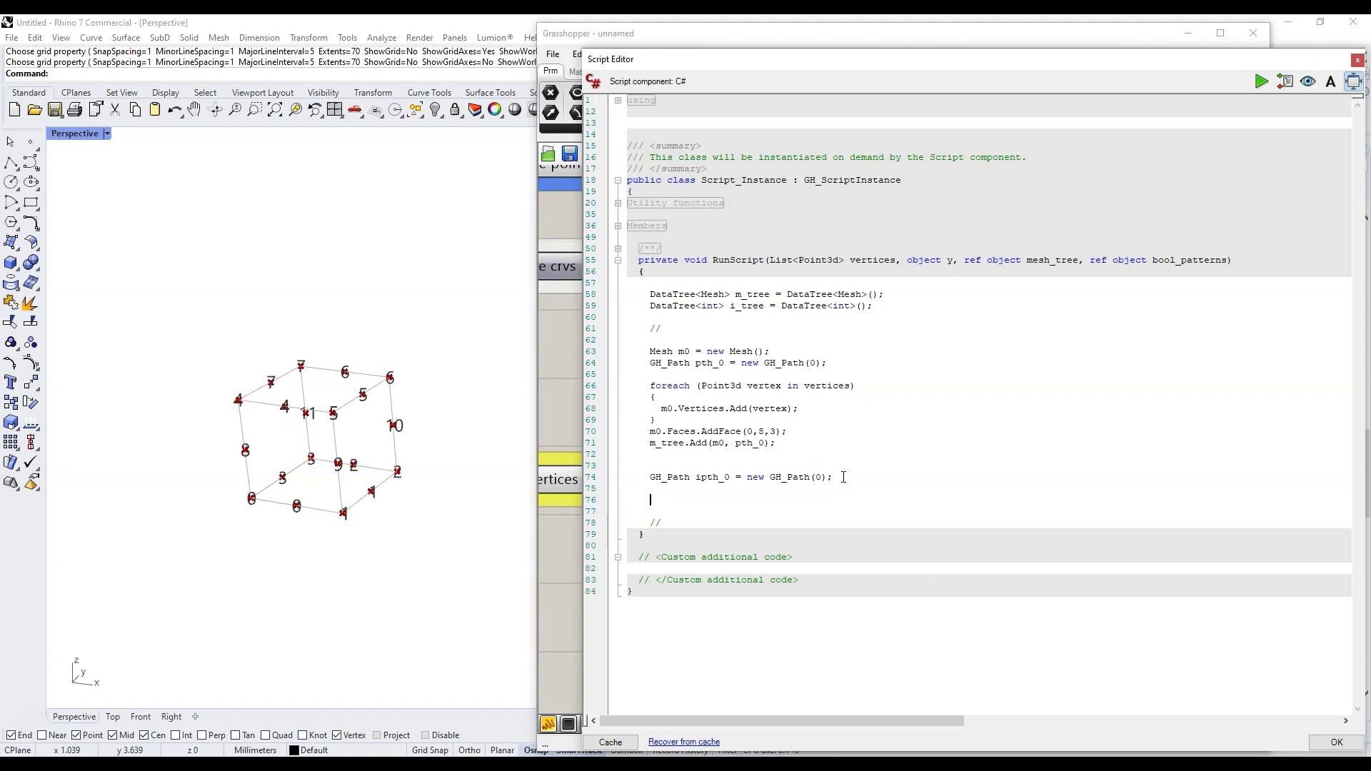
double_click(748, 307)
key(ctrl+c)
click(662, 500)
key(ctrl+v)
text(.Add();)
click(715, 500)
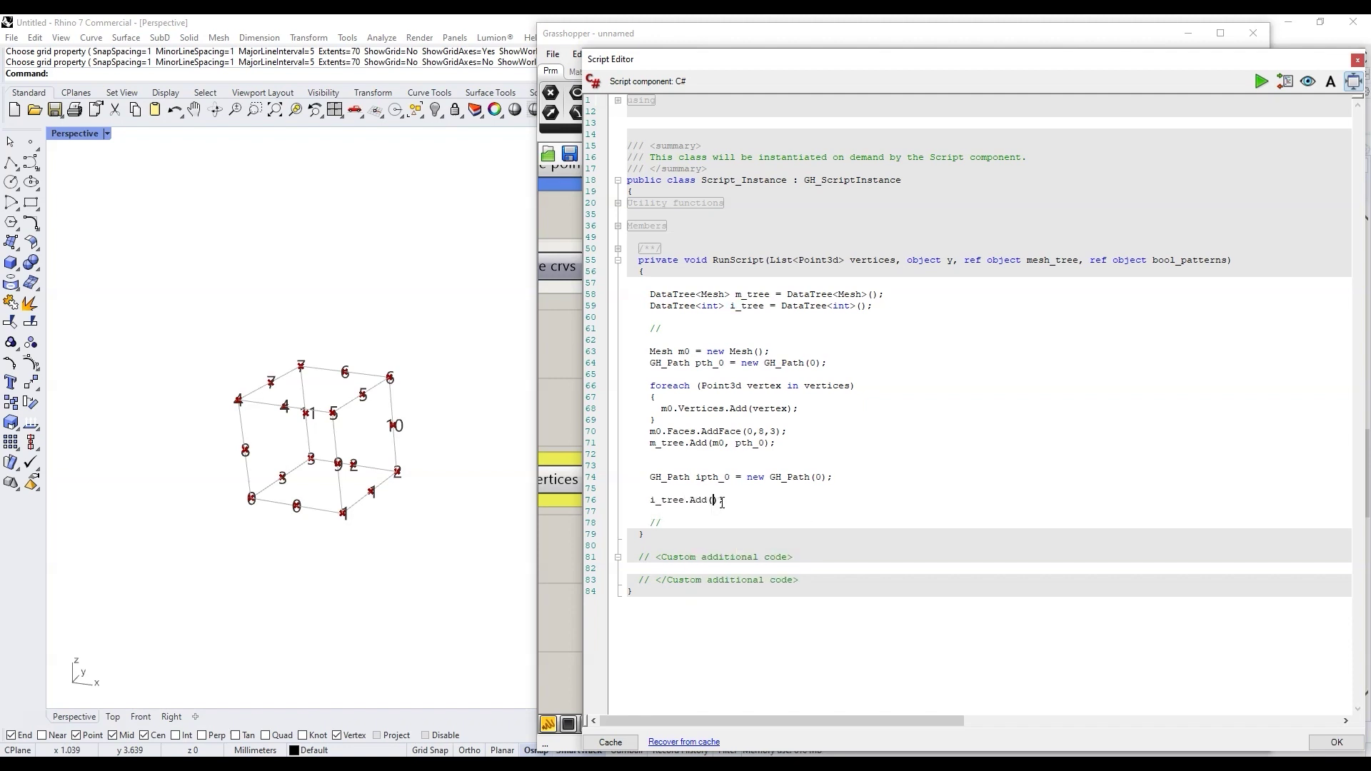
text(0,)
double_click(714, 477)
click(729, 500)
key(ctrl+v)
Duplicate the i_tree.Add(0, ipth_0); line to make eight calls in two groups of four, separated by a blank line
key(ctrl+v)
key(ctrl+v)
key(ctrl+v)
key(Return)
key(ctrl+v)
key(ctrl+v)
key(ctrl+v)
key(ctrl+v)
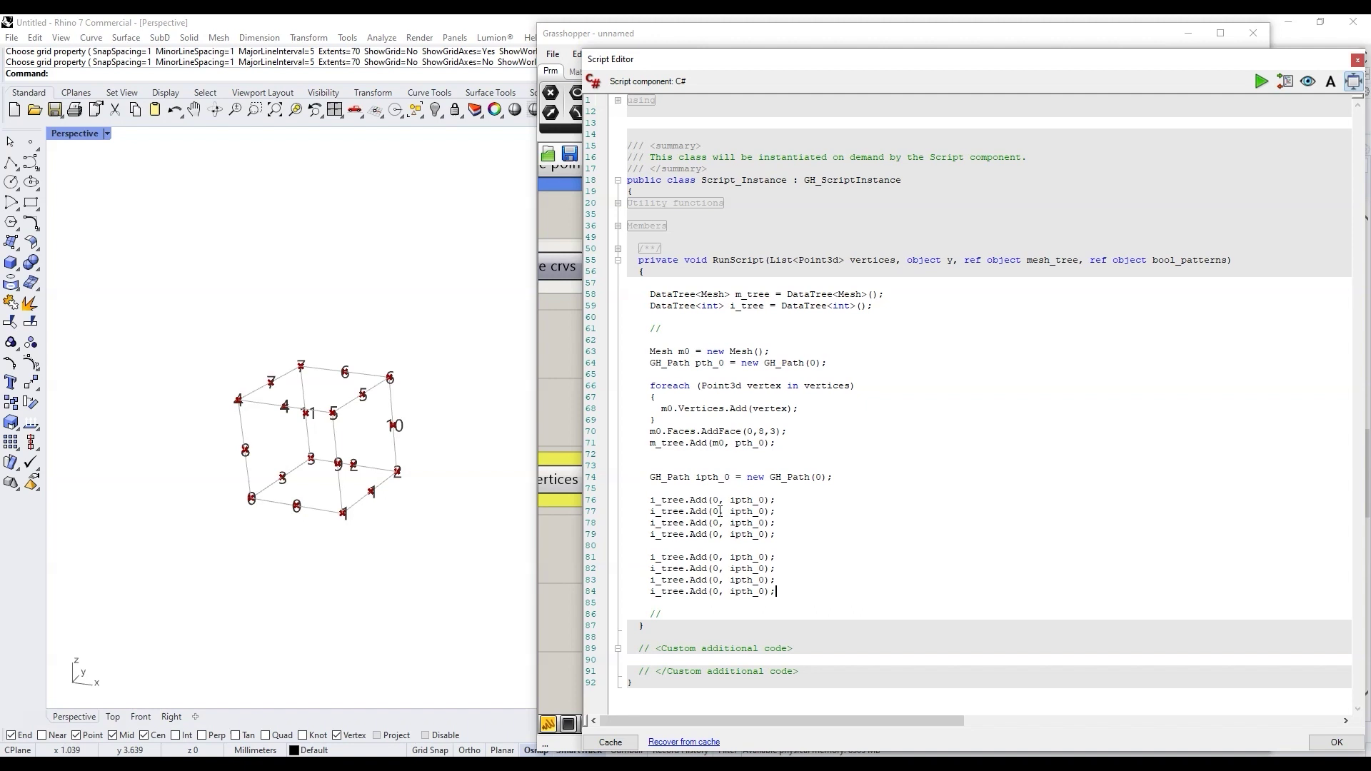
Set the first argument to 1 in every i_tree.Add call except the first
key(Down)
key(BackSpace)
text(1)
key(Down)
key(BackSpace)
text(1)
key(Down)
key(BackSpace)
text(1)
key(Down)
key(BackSpace)
text(1)
key(Down)
Assign the mesh output with mesh_tree = m_tree; at the end of RunScript
key(Return)
key(Return)
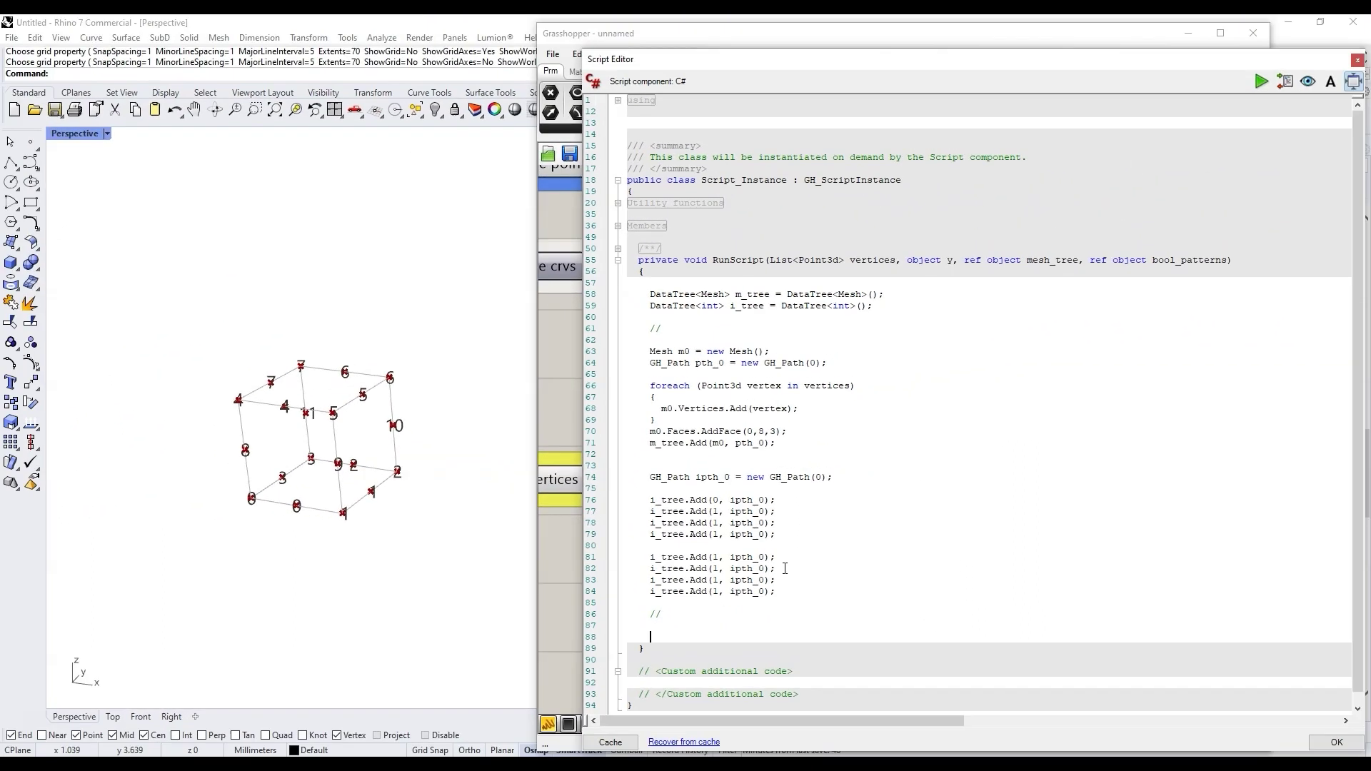
drag(903, 63, 760, 64)
text(m)
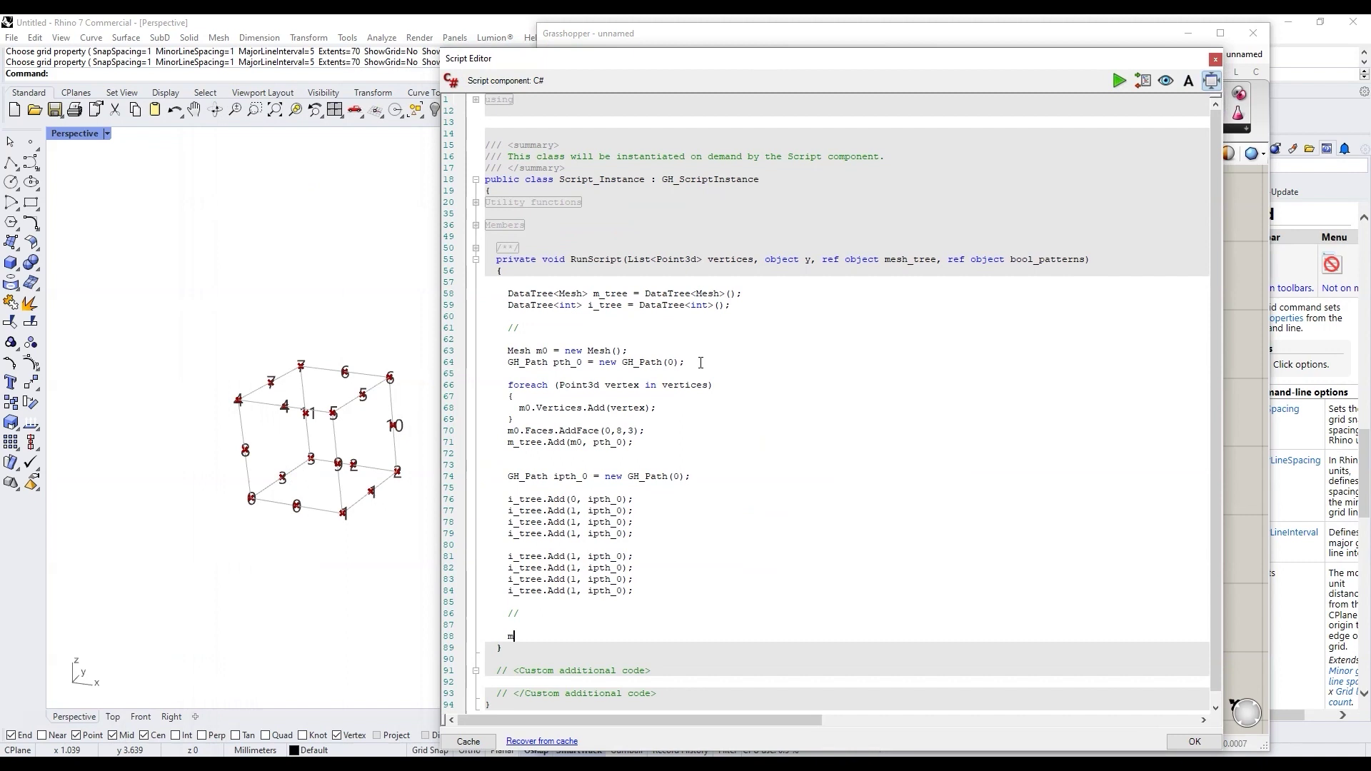
text(esh_tree =)
double_click(615, 293)
key(ctrl+c)
click(599, 636)
key(ctrl+v)
text(;)
Assign the pattern output with bool_patterns = i_tree; below the mesh_tree assignment
key(Return)
text(bool)
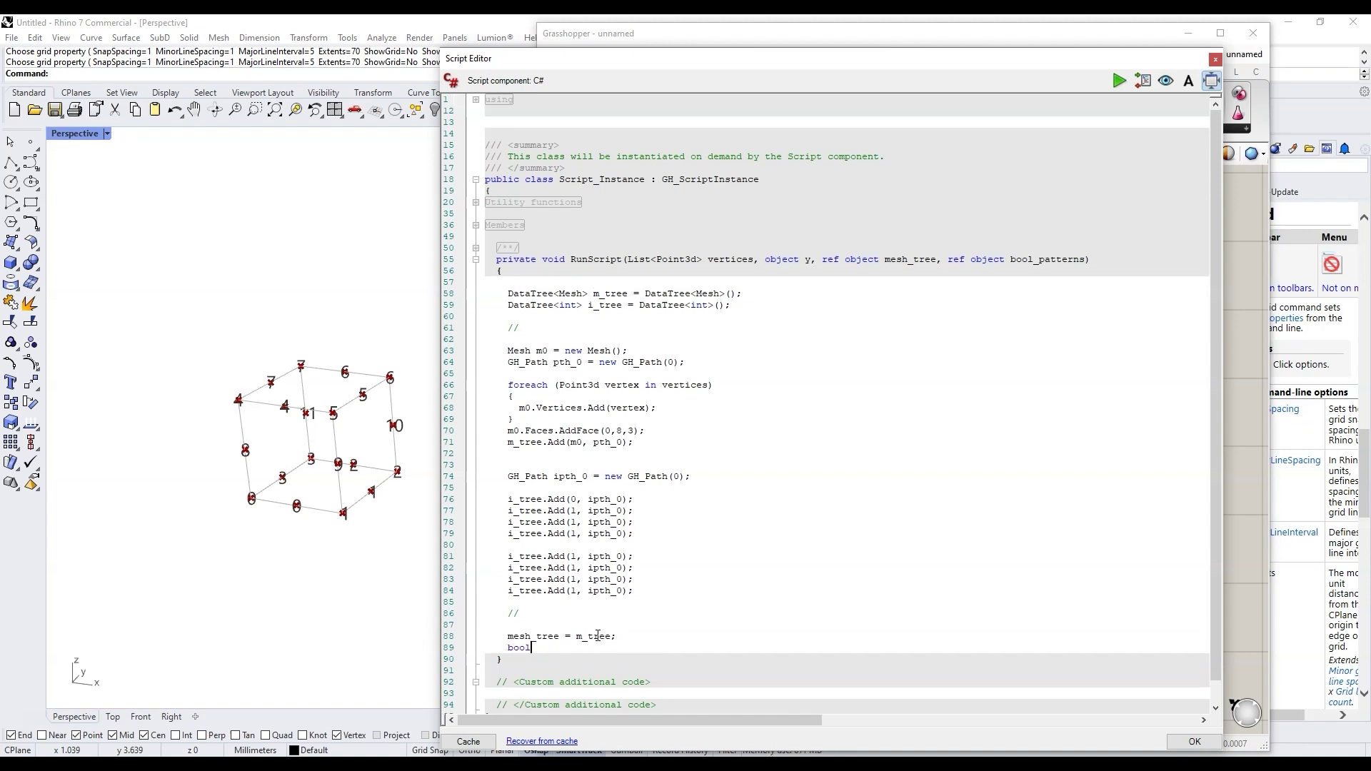
text(_patterns =)
double_click(604, 305)
key(ctrl+c)
click(625, 647)
key(ctrl+v)
text(;)
Insert three blank lines above the output assignments, and apply and close the script
click(587, 611)
key(Return)
key(Return)
key(Return)
click(1195, 741)
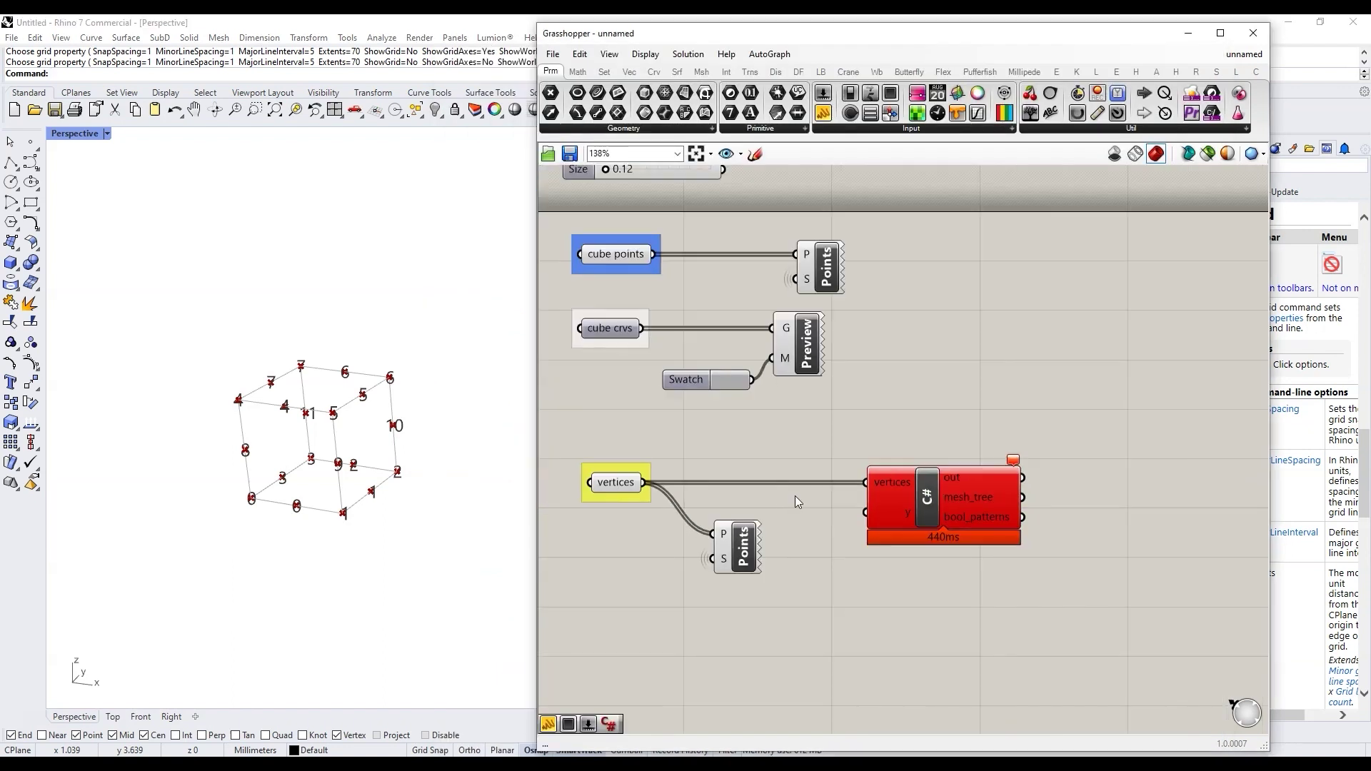
Reopen the C# script, insert new before DataTree<Mesh>() and DataTree<int>(), and apply the changes
scroll(901, 510, up, 3)
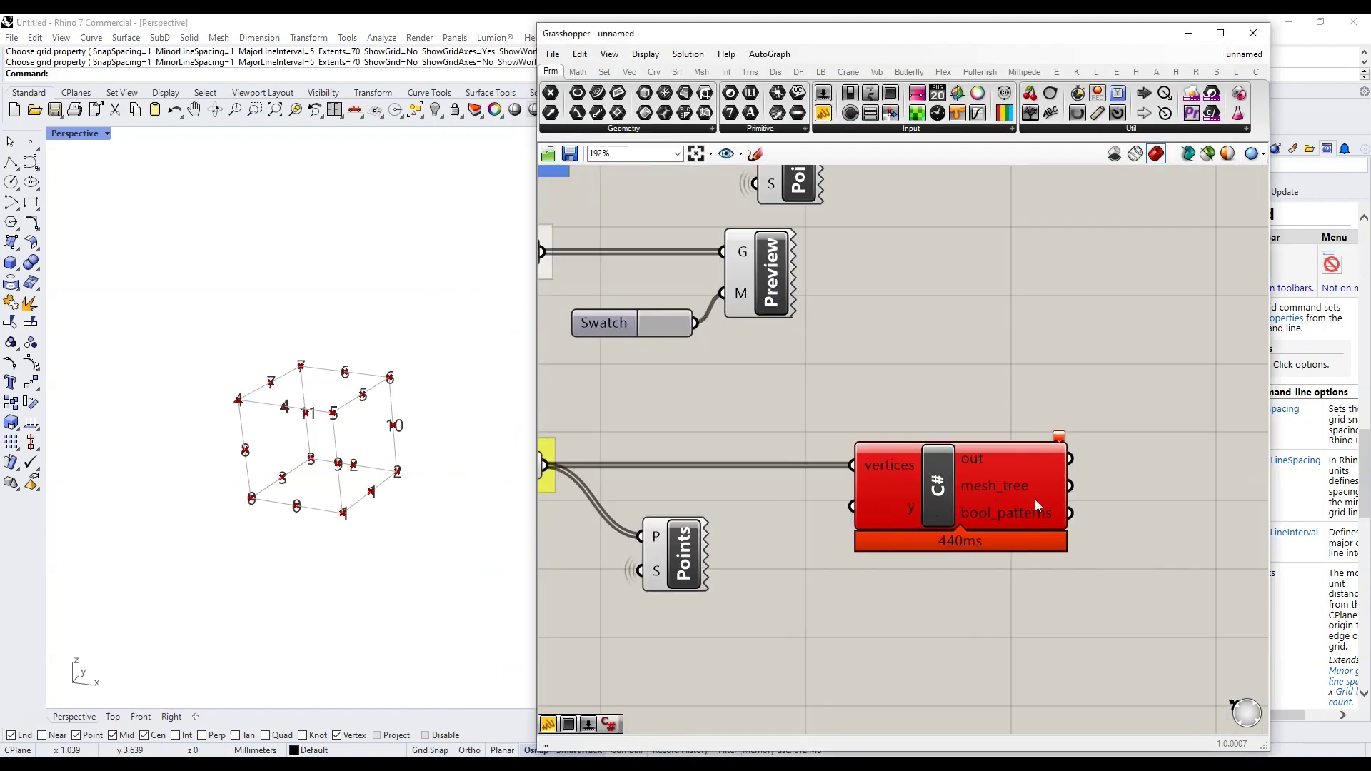
double_click(944, 492)
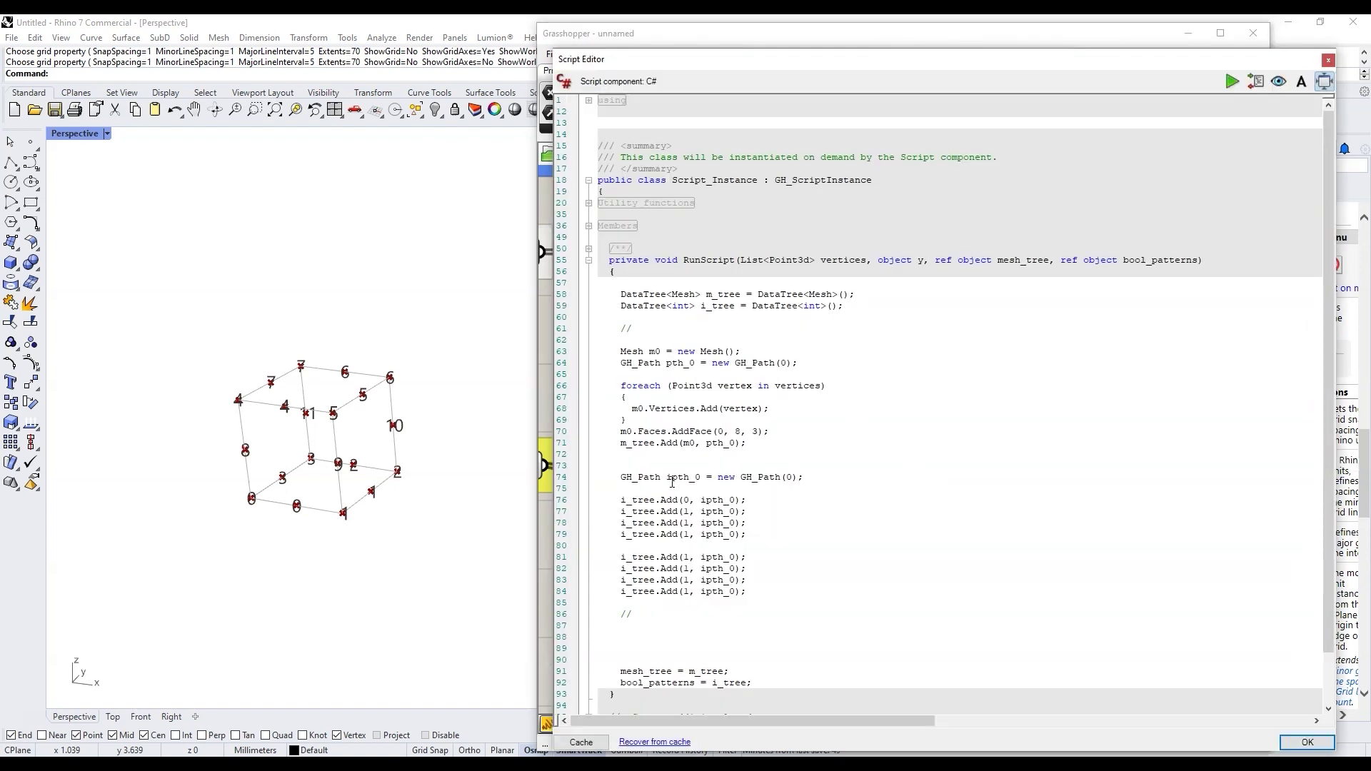
scroll(670, 493, down, 2)
scroll(691, 329, up, 2)
click(759, 295)
text(new)
double_click(766, 295)
key(ctrl+c)
click(753, 306)
key(ctrl+v)
click(1307, 743)
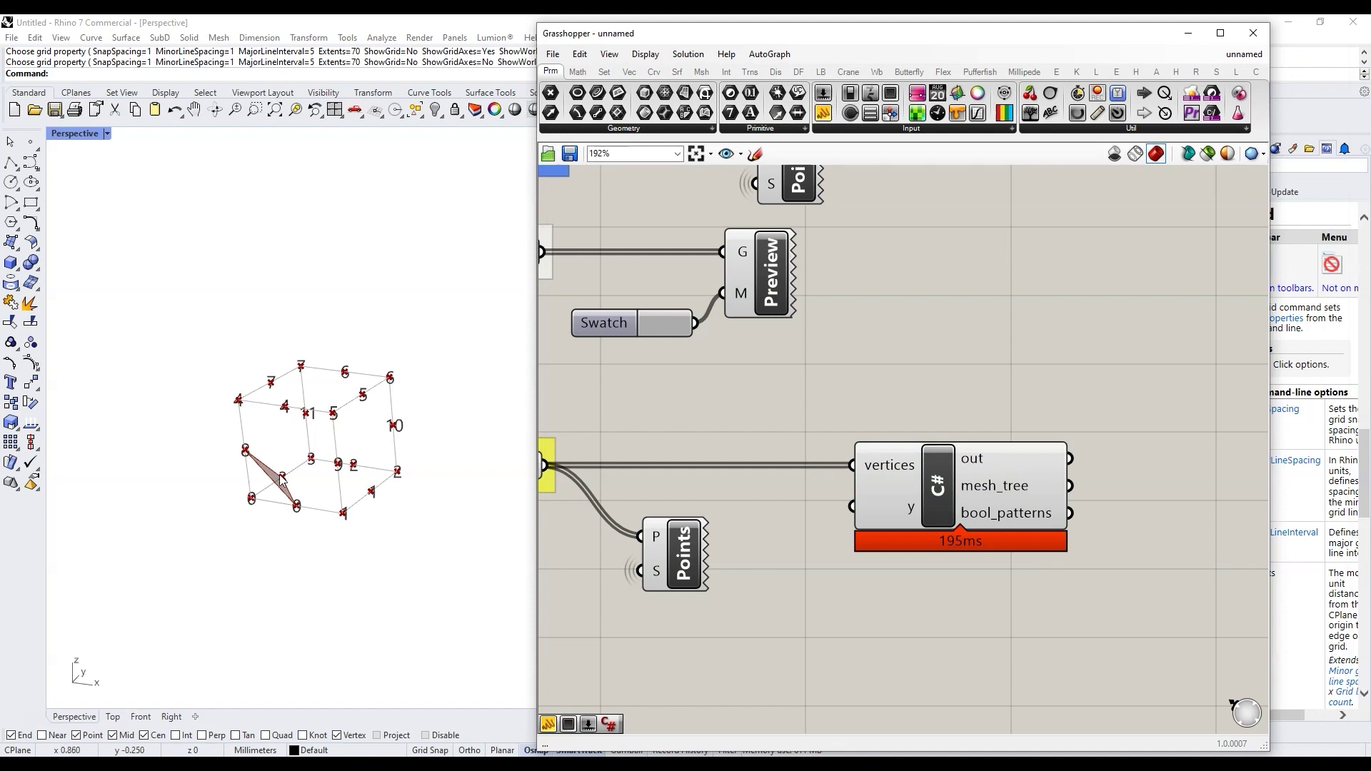
Highlight the C# component's mesh face to examine it within the cube, and clear the selection
click(929, 477)
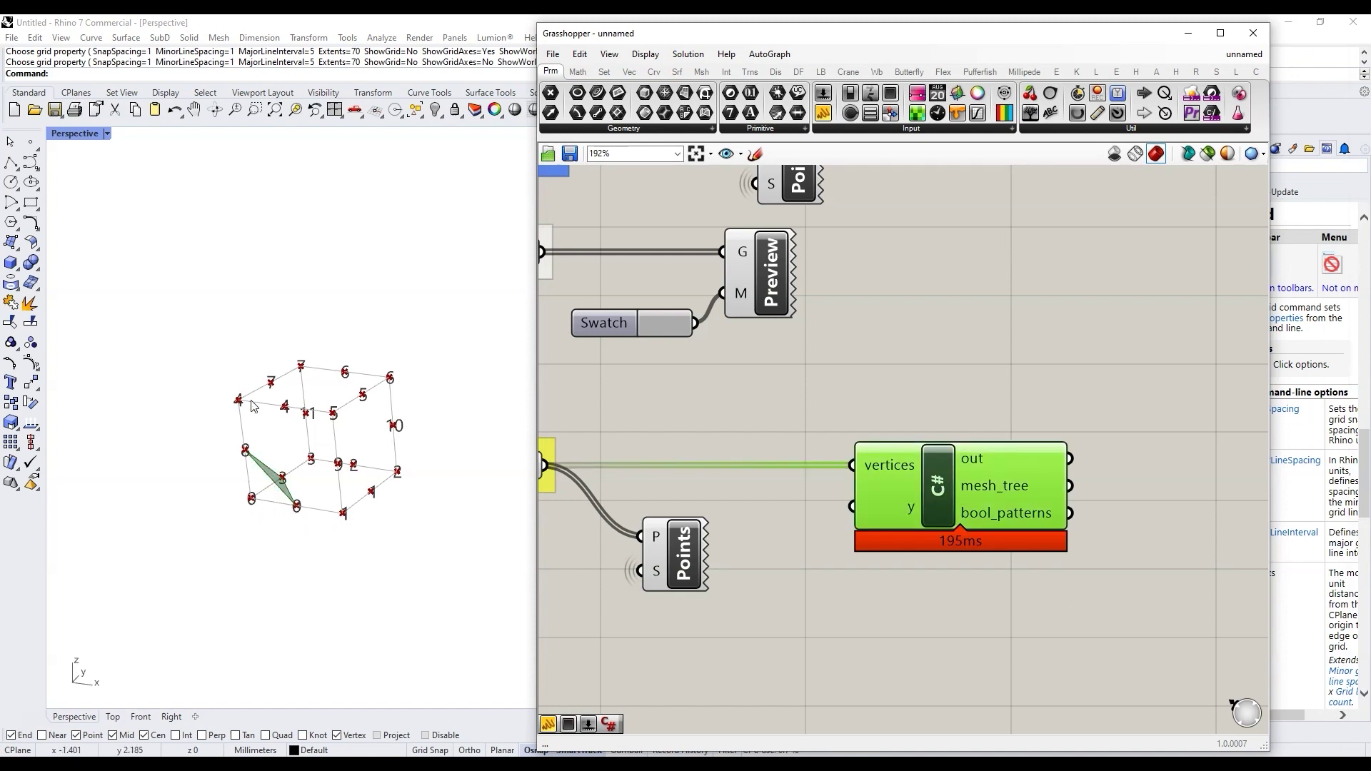
click(910, 618)
scroll(870, 587, down, 3)
scroll(1040, 577, up, 3)
Add a Face Normals component and connect the C# component's mesh_tree output to its mesh input
double_click(1085, 545)
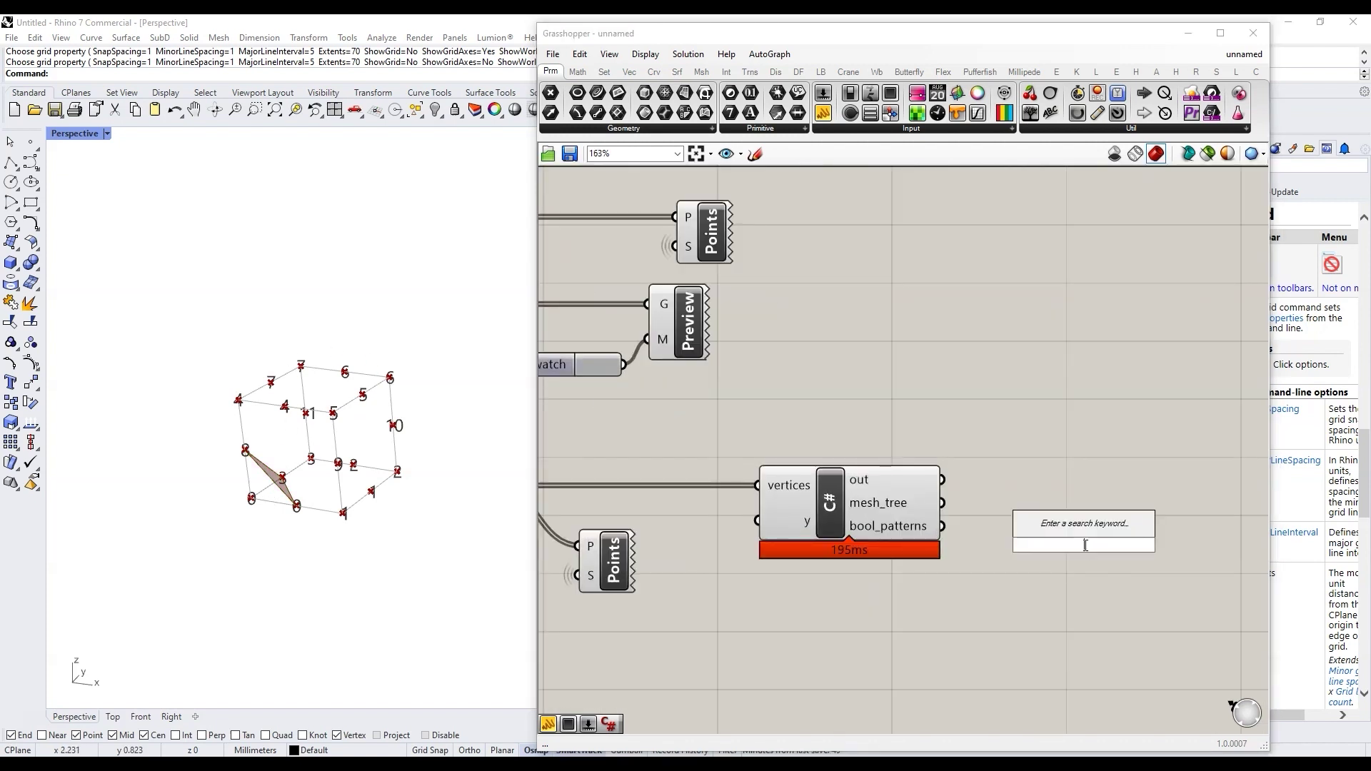
text(face no)
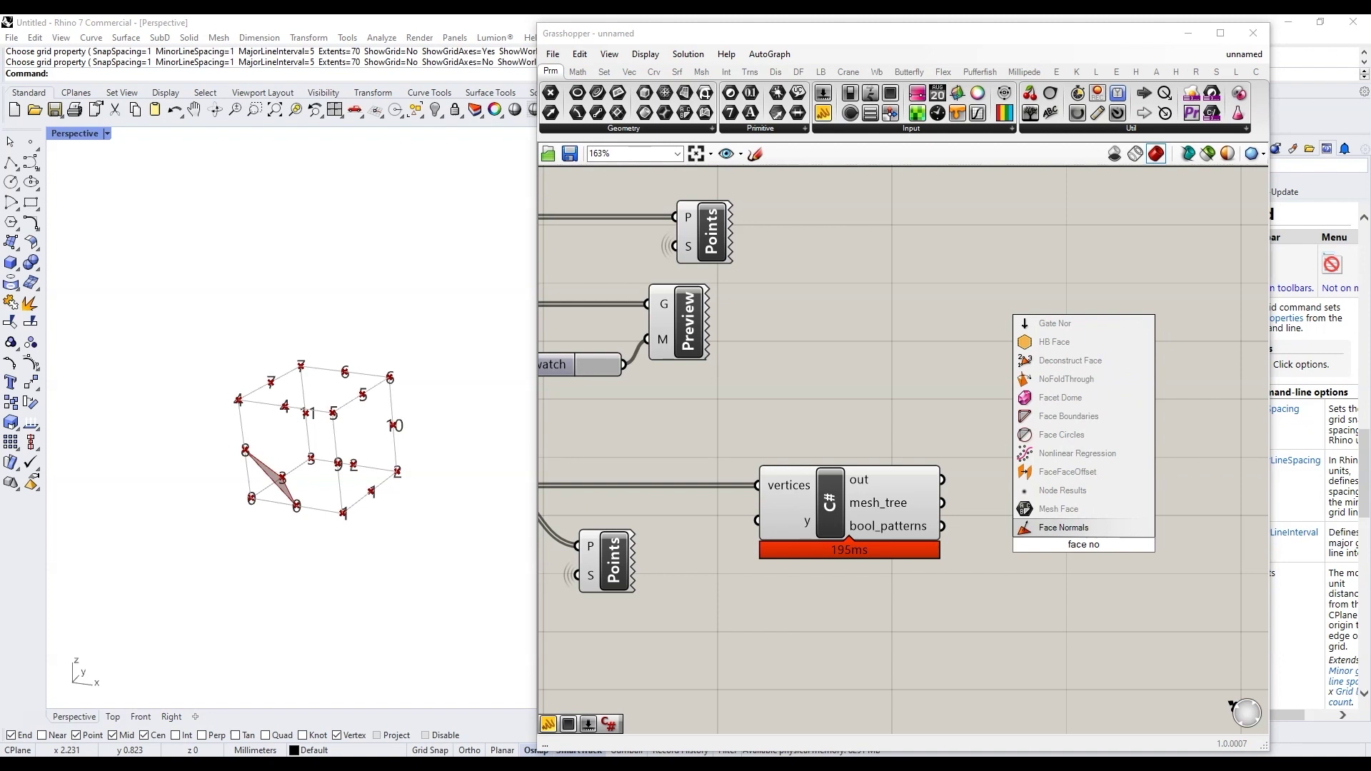
key(Return)
drag(943, 503, 1062, 530)
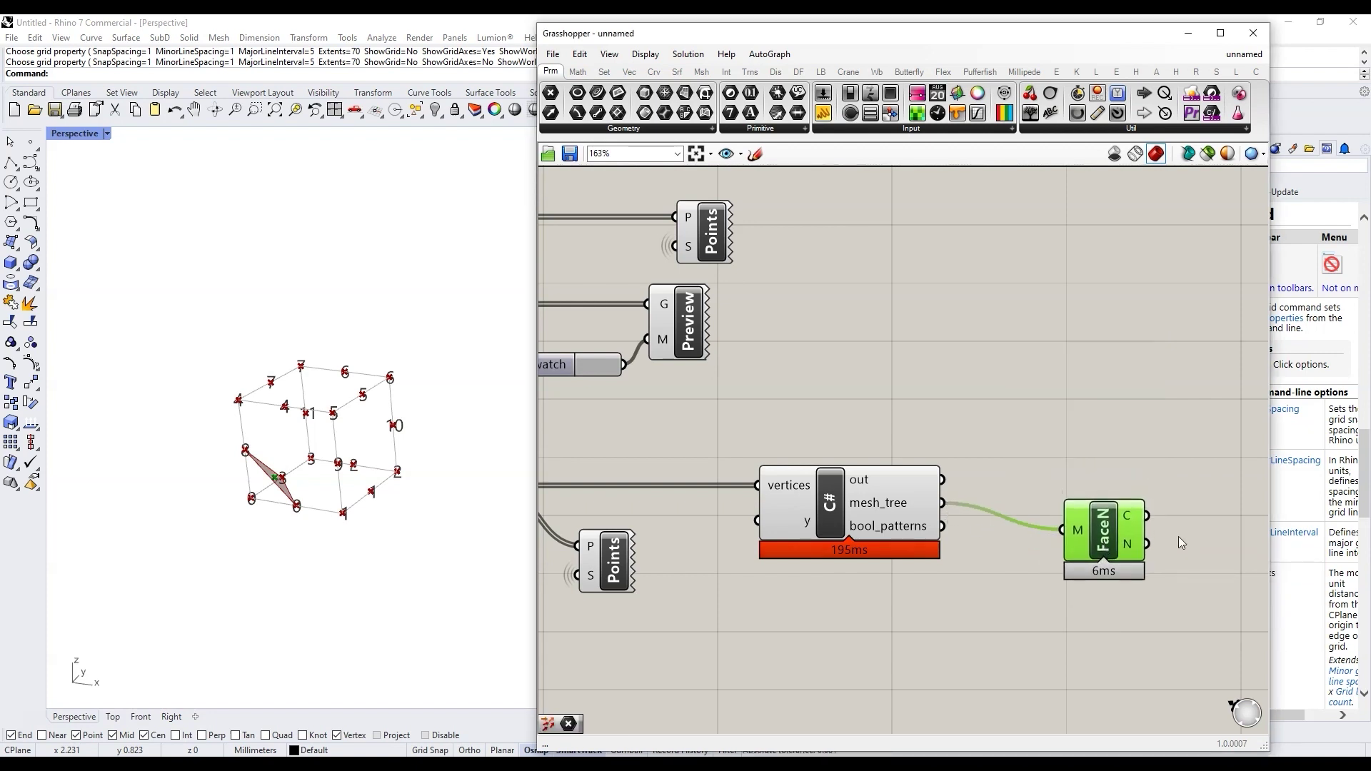
Add a Vector Display component, feeding face centres into its anchor and face normals into its vector, and inspect the normal's direction
scroll(1017, 610, down, 1)
double_click(1157, 583)
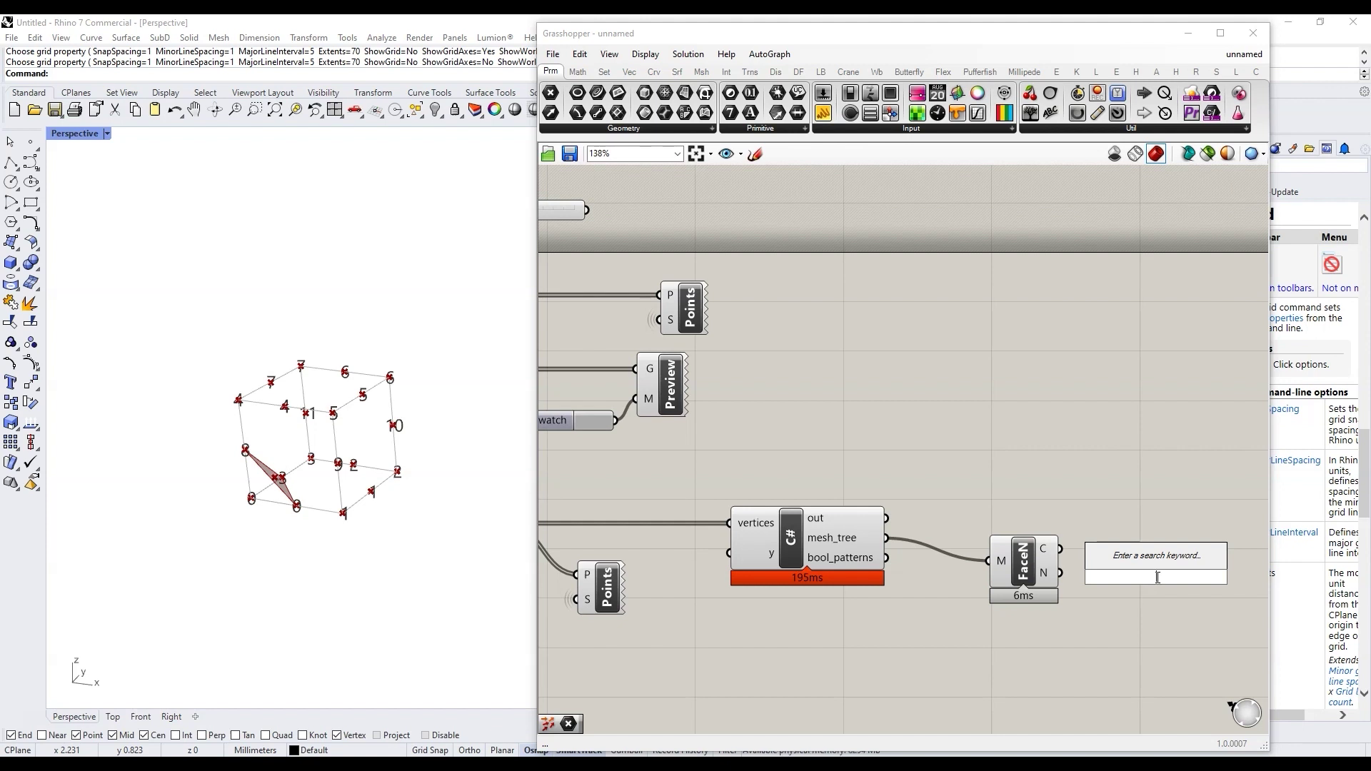
text(ve)
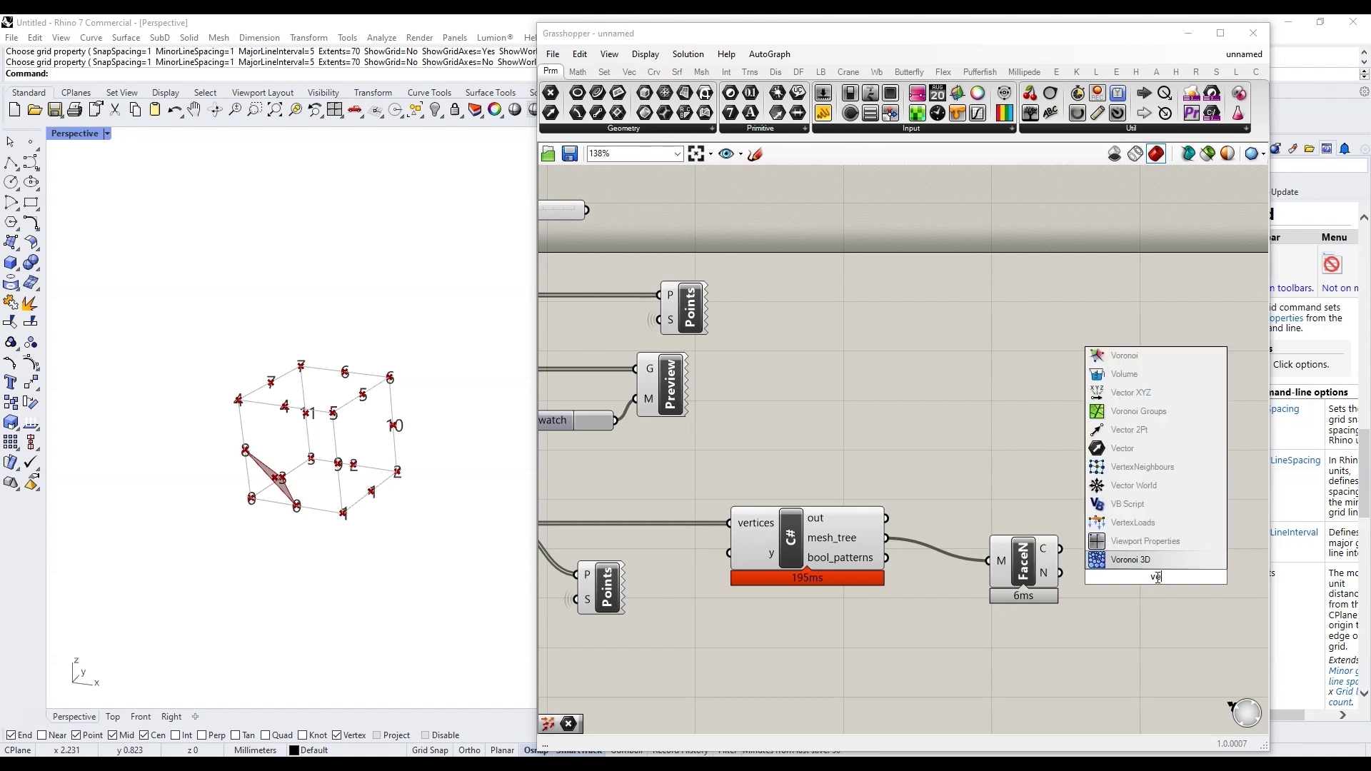
text(ctro dis)
click(1169, 544)
drag(1132, 586, 1155, 565)
right_drag(336, 500, 366, 512)
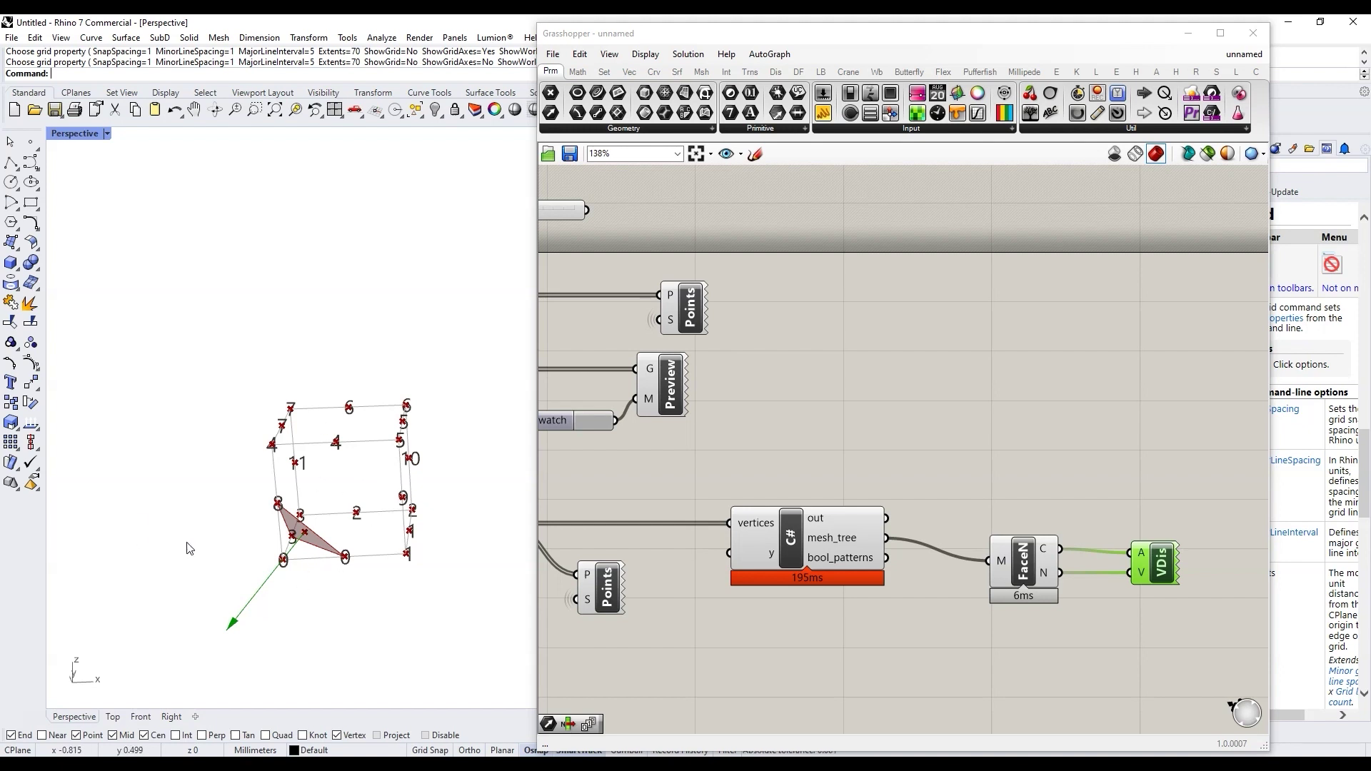
mouse_move(328, 560)
right_down()
mouse_move(309, 569)
mouse_move(325, 556)
right_up()
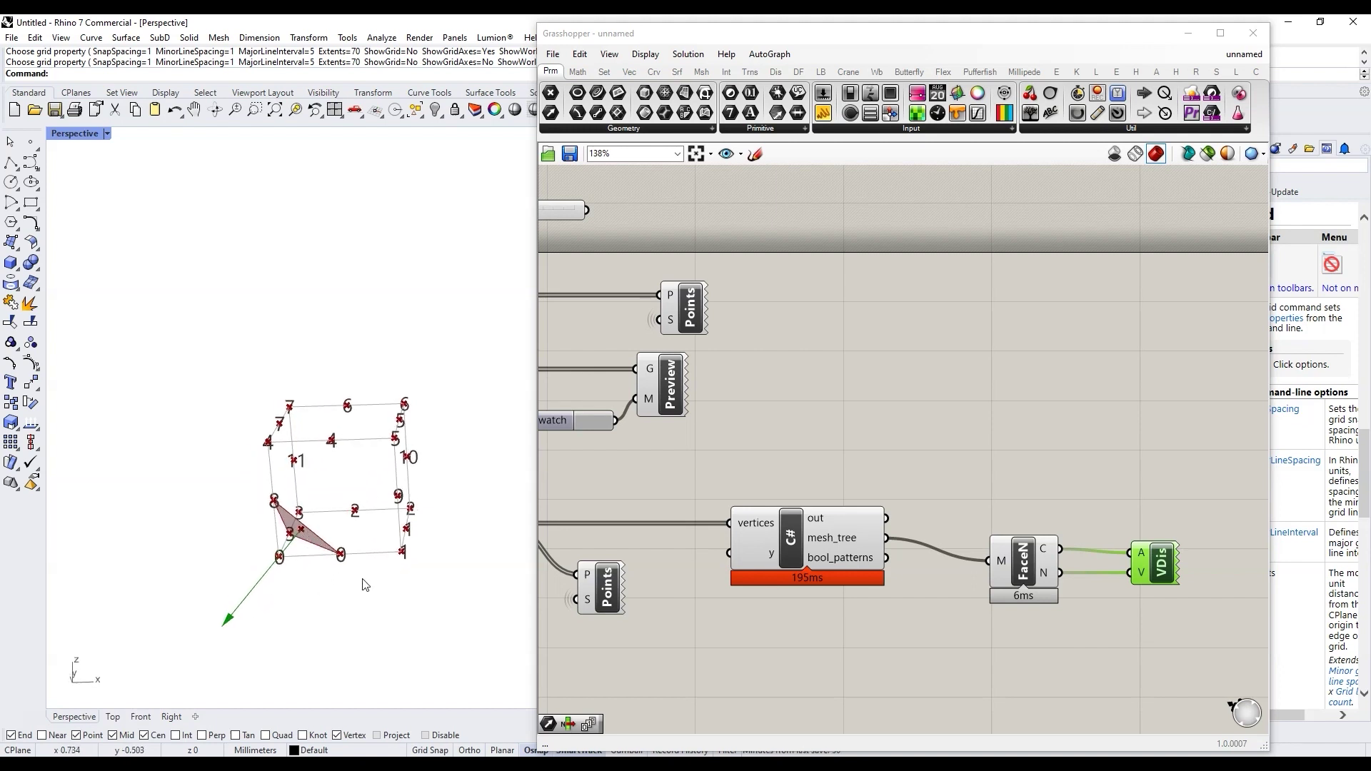
Move the Face Normals and Vector Display components further from the C# component and add a Tree Branch component
shift+drag(1024, 564, 1147, 543)
double_click(1055, 463)
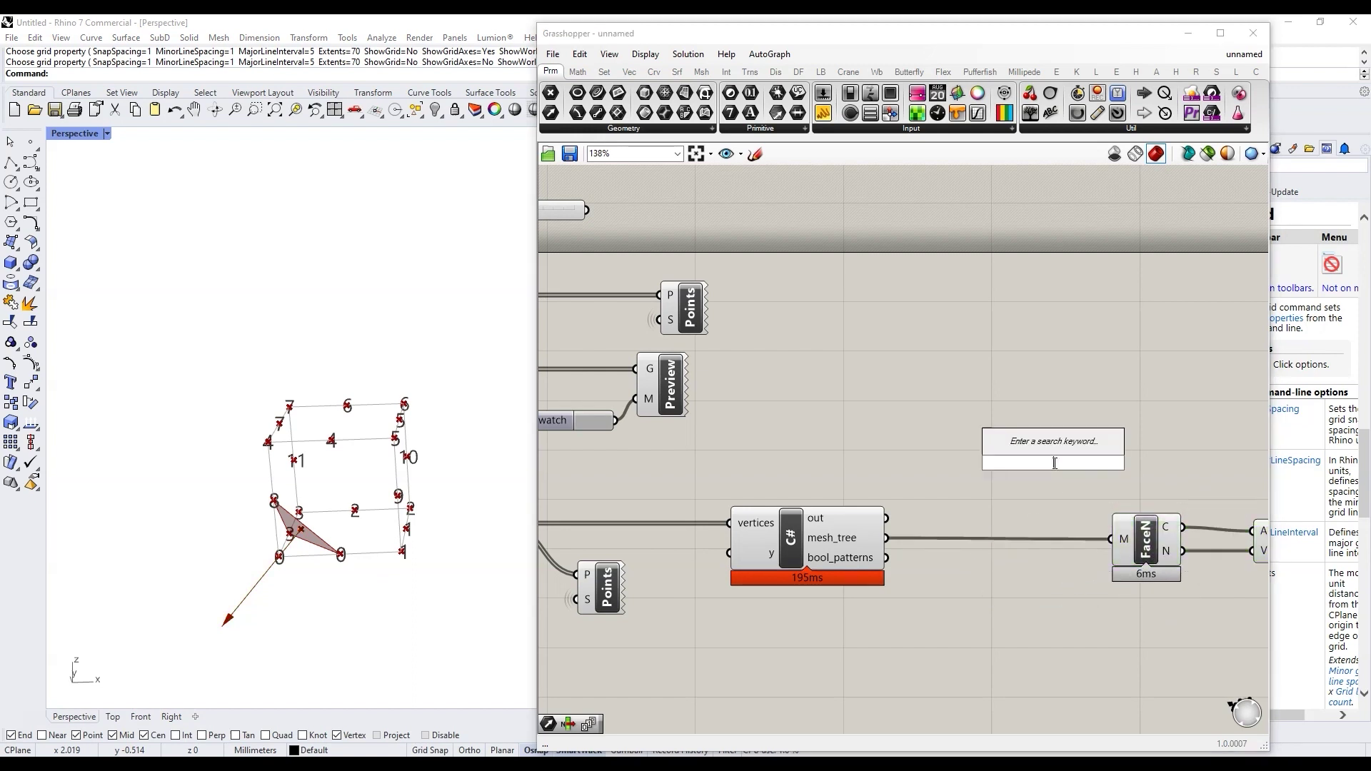
text(tree bra)
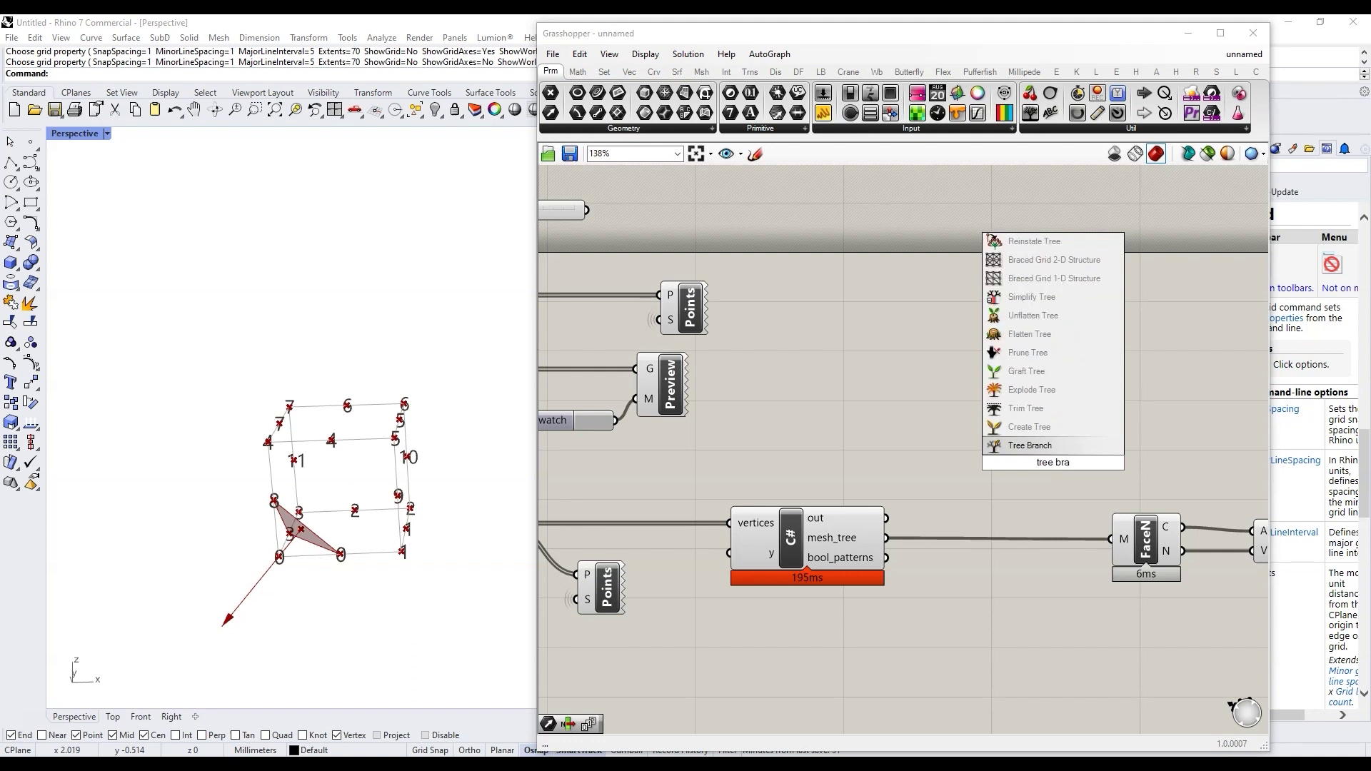
click(1030, 278)
Add a Construct Path component with a 0<1 number slider set to 0 feeding its indices input
double_click(1017, 453)
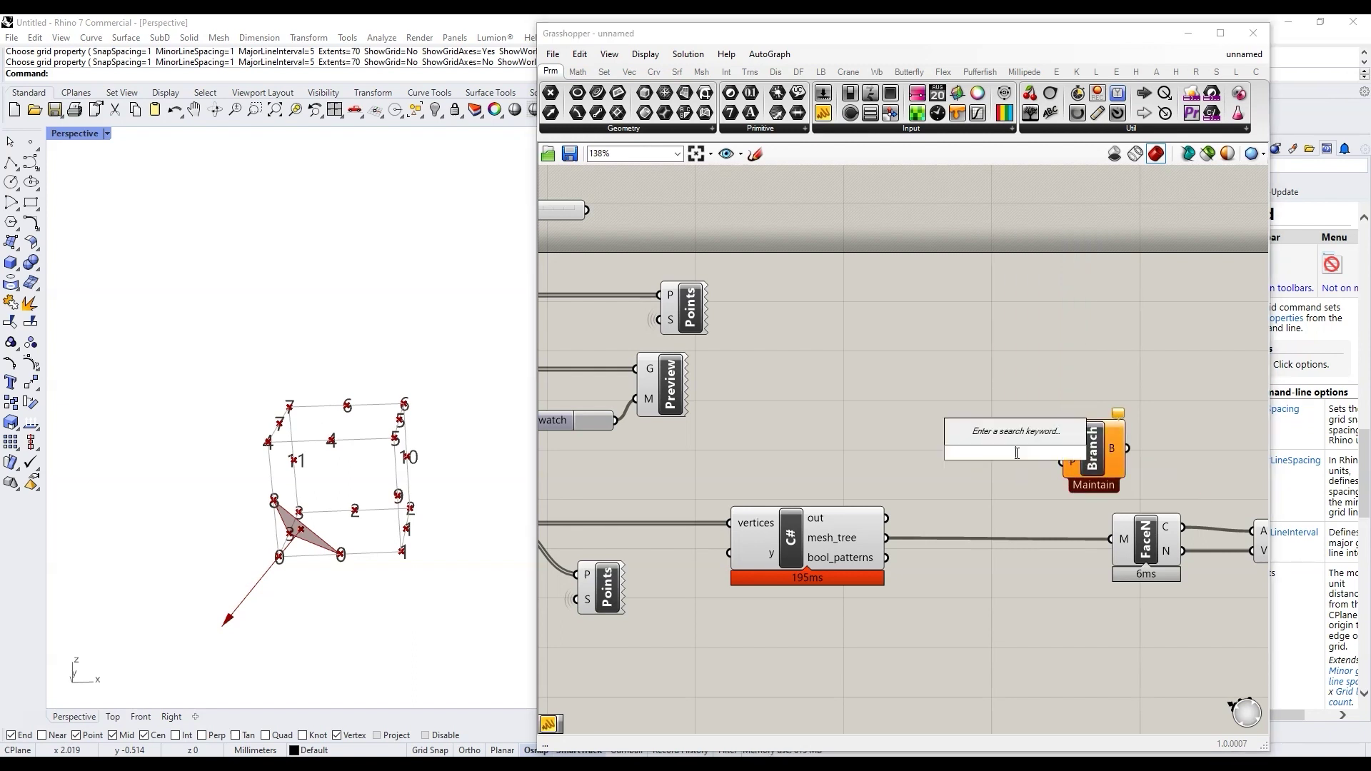
text(construct path)
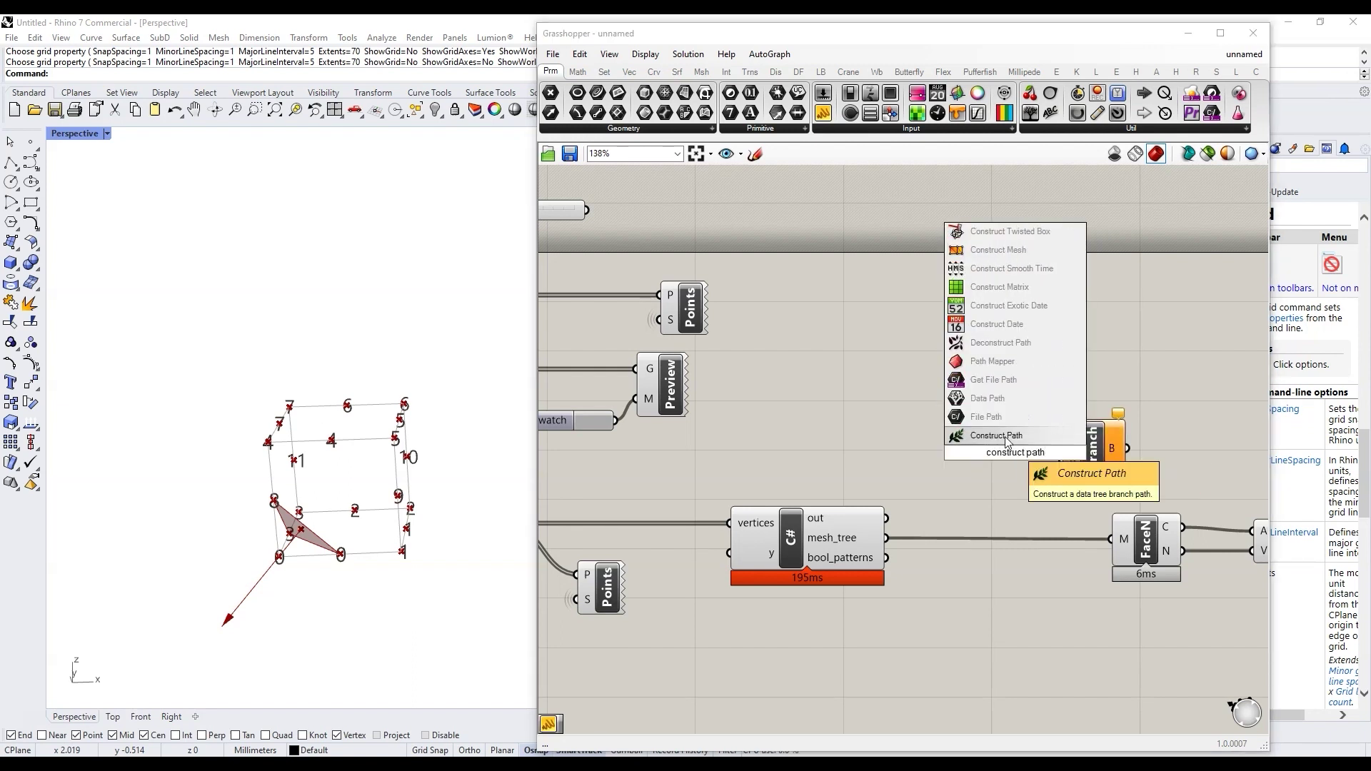
click(1006, 436)
double_click(940, 449)
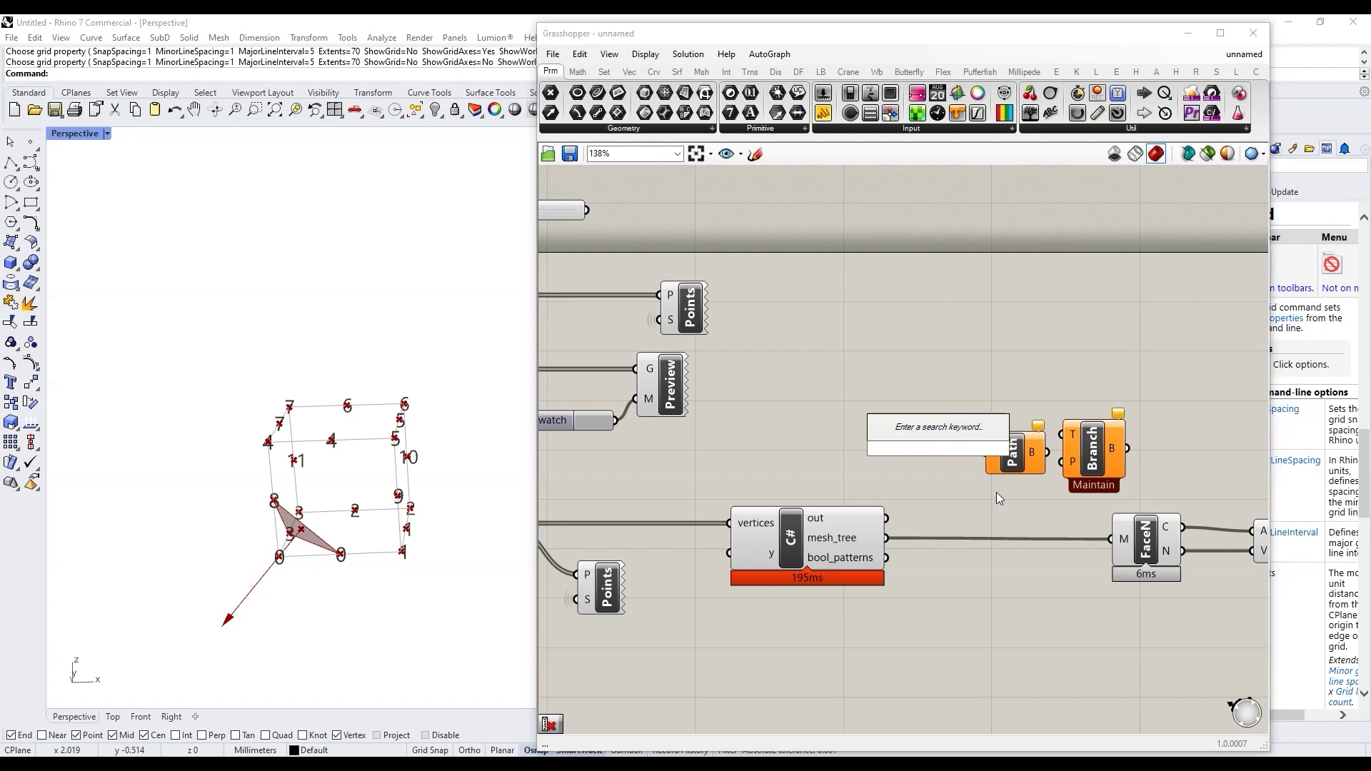
text(0<1)
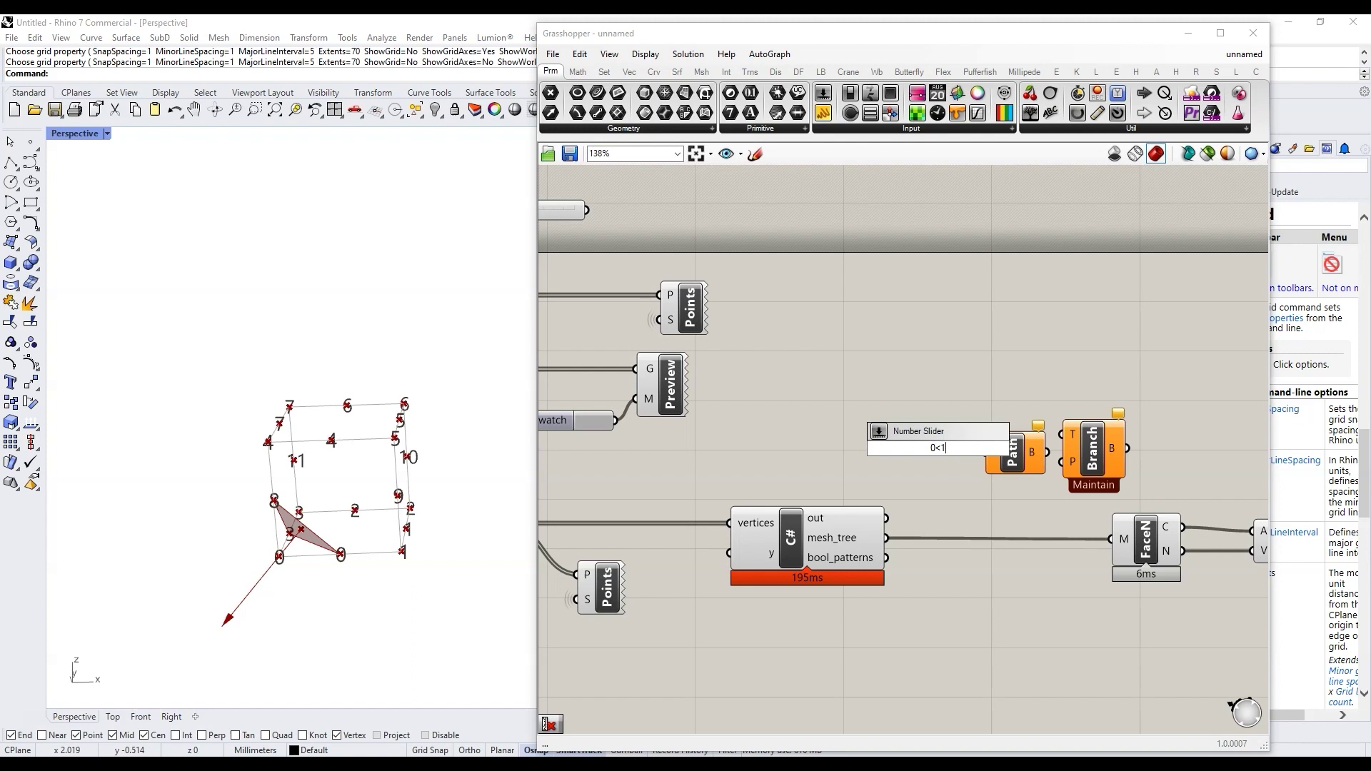
key(Return)
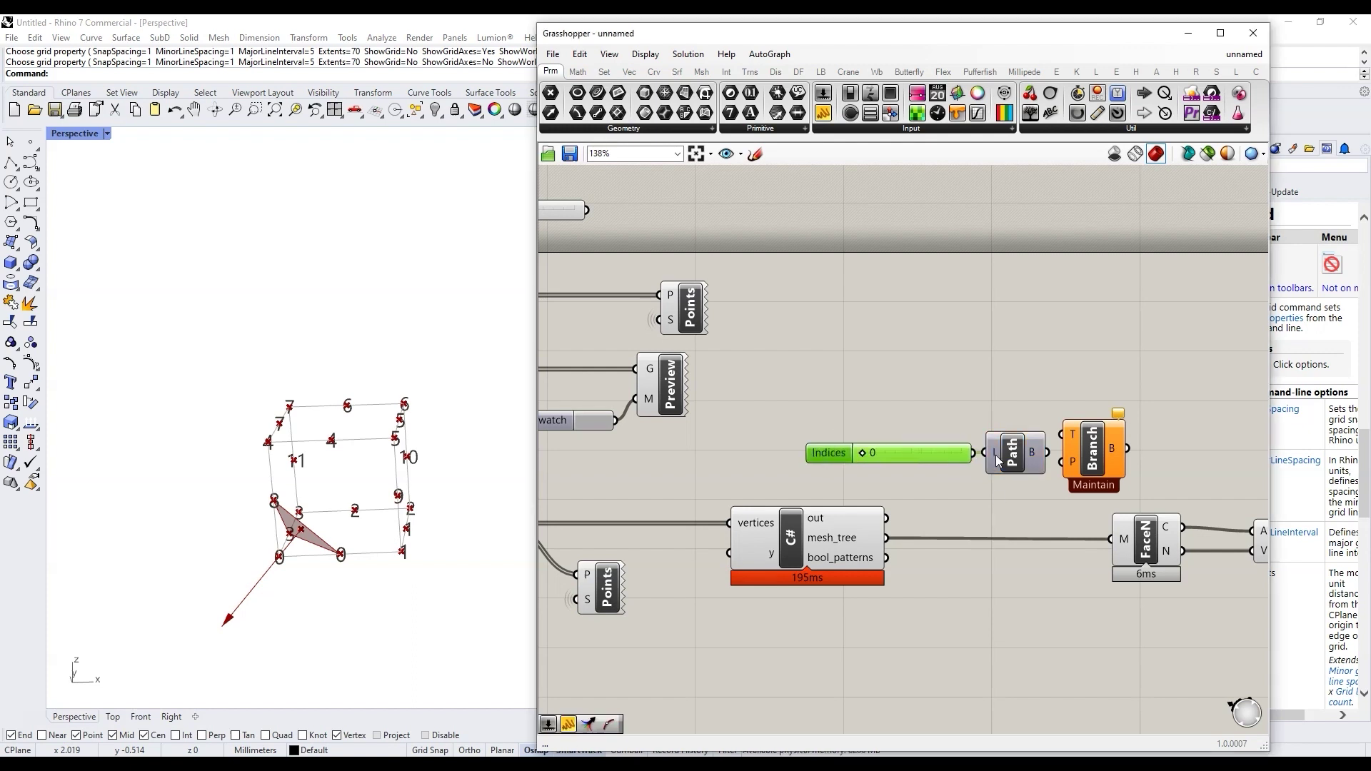
Feed mesh_tree and the constructed path into Tree Branch, and connect its branch output to the Face Normals mesh input
drag(887, 539, 1062, 434)
right_drag(1093, 514, 959, 482)
drag(961, 461, 1186, 564)
drag(1012, 506, 1077, 444)
drag(994, 415, 1062, 417)
Turn off the C# component's preview while keeping the Tree Branch component's preview on
click(962, 421)
middle_click(962, 421)
click(936, 393)
click(657, 507)
middle_click(658, 506)
click(632, 481)
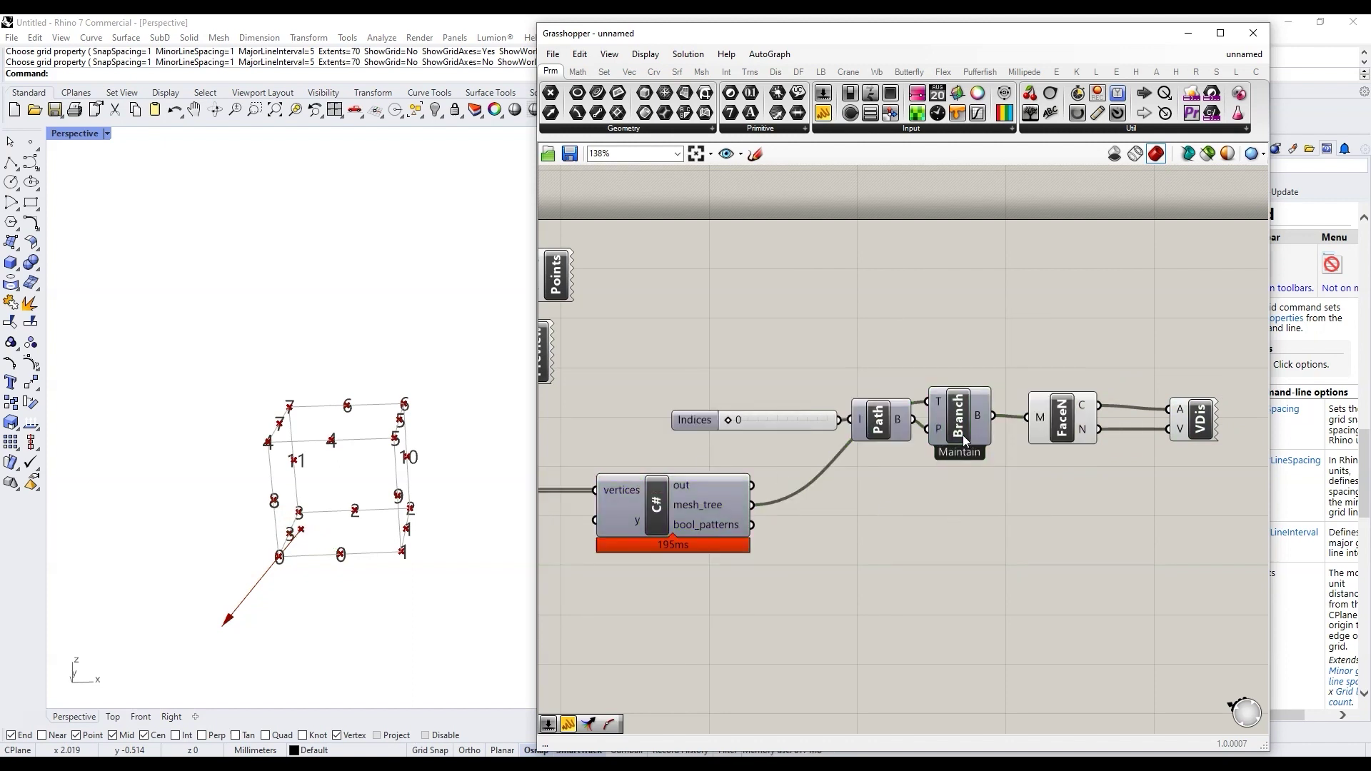
drag(968, 420, 971, 417)
middle_click(970, 417)
click(995, 393)
Tidy the layout by aligning Face Normals and Vector Display beside Tree Branch and shifting the Indices slider away from Construct Path
drag(1055, 417, 1050, 412)
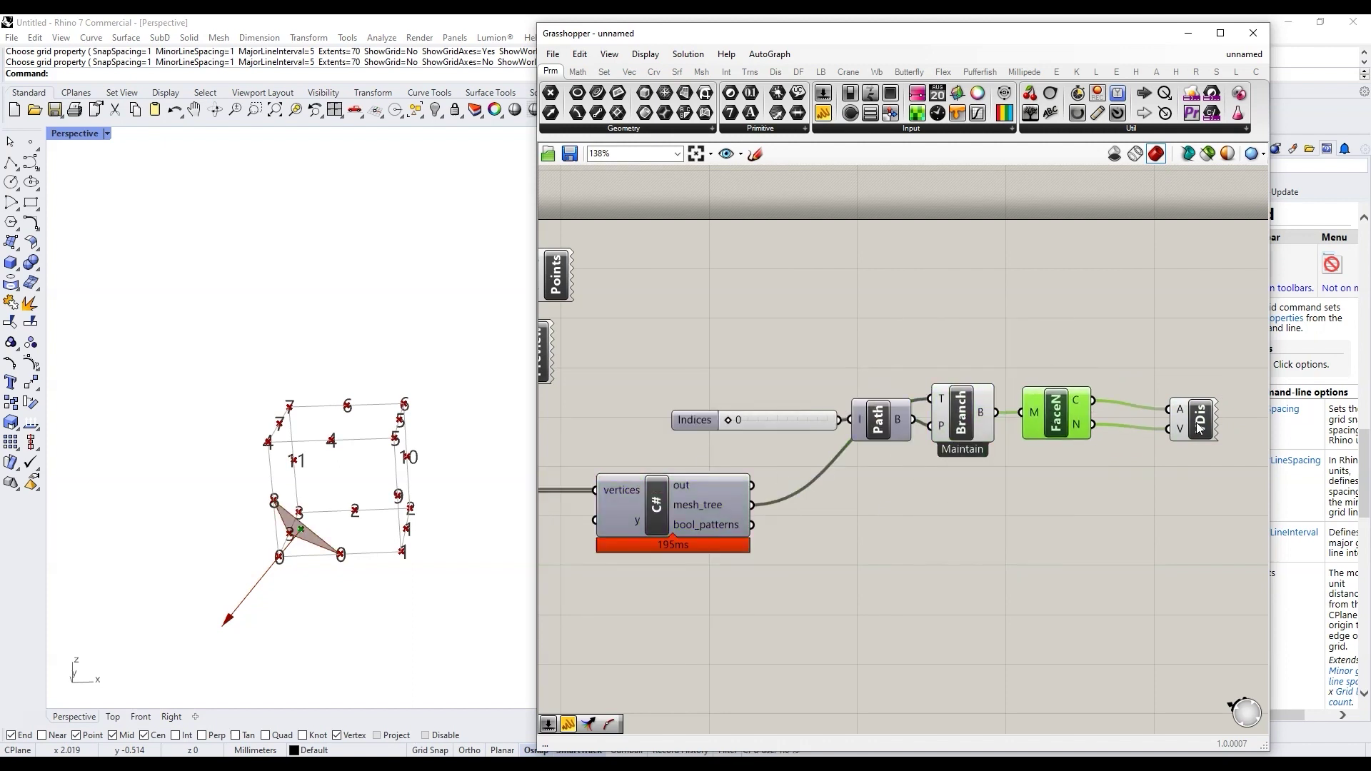
drag(1197, 423, 1147, 417)
click(1157, 454)
scroll(904, 428, down, 2)
drag(736, 427, 692, 427)
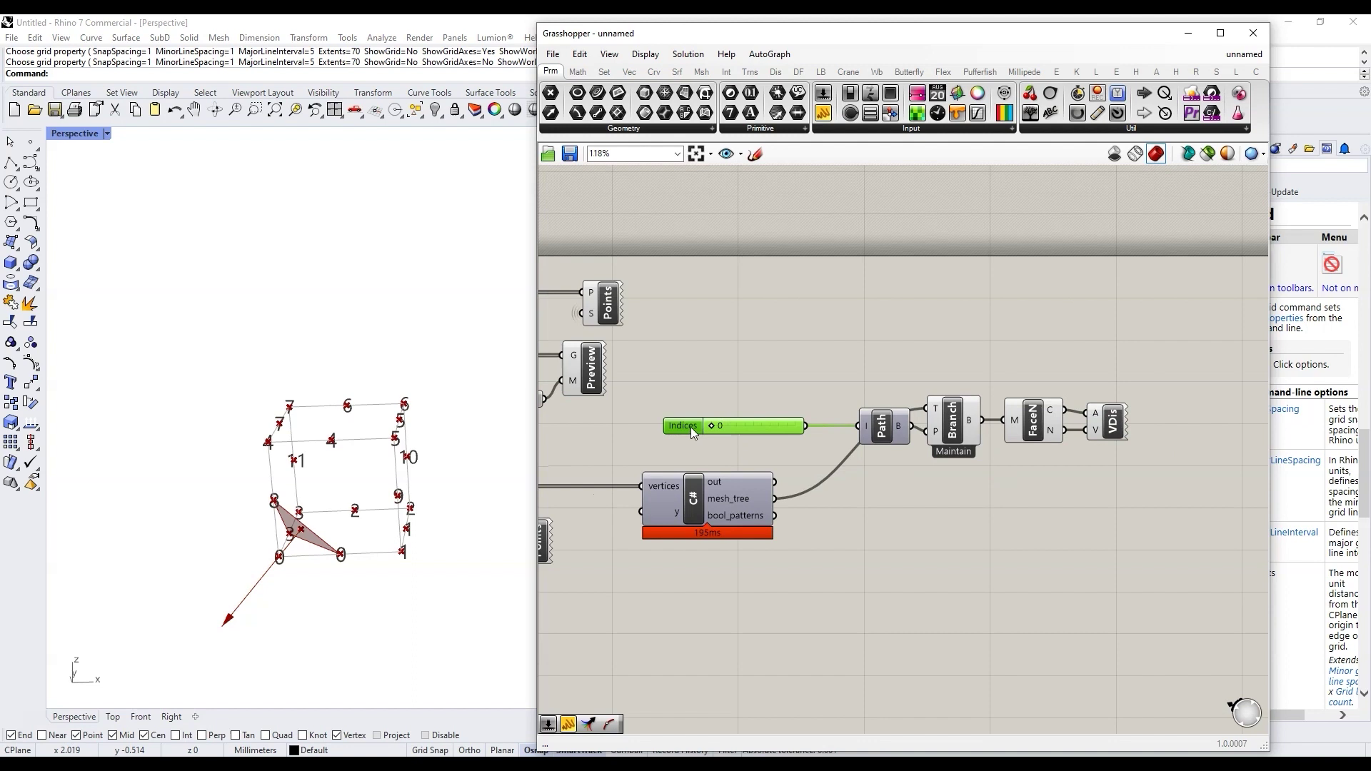
scroll(721, 448, up, 2)
scroll(1071, 514, down, 3)
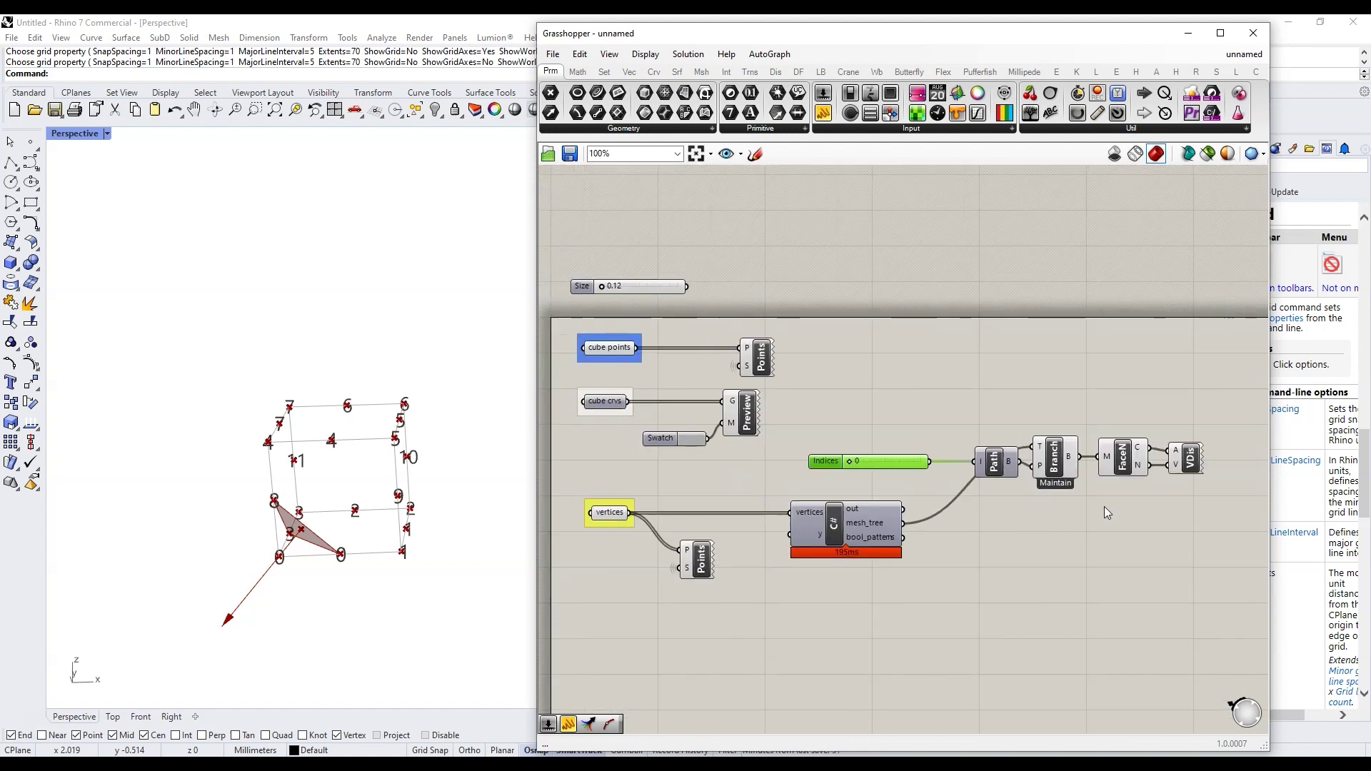
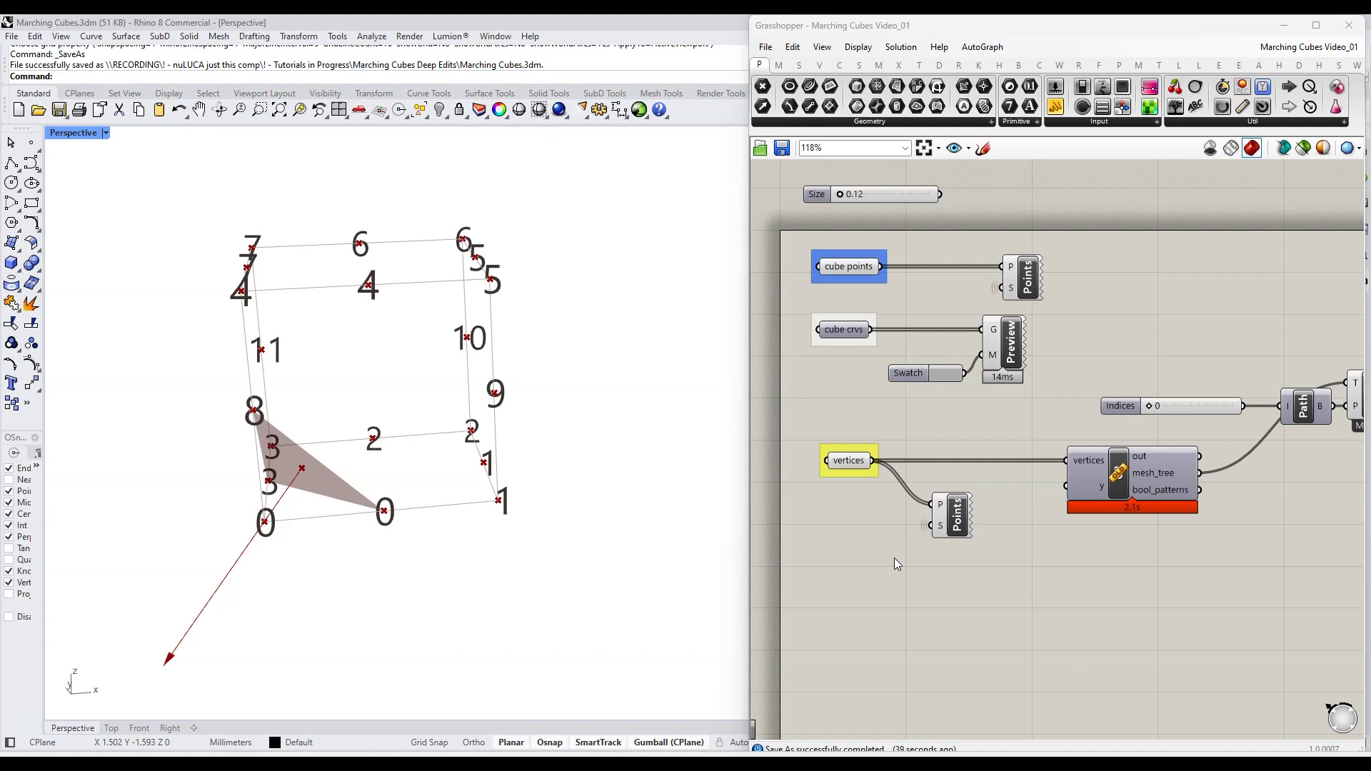
Add a Script component below the old C# component, create a C# script in it, and close the script editor
scroll(885, 554, down, 2)
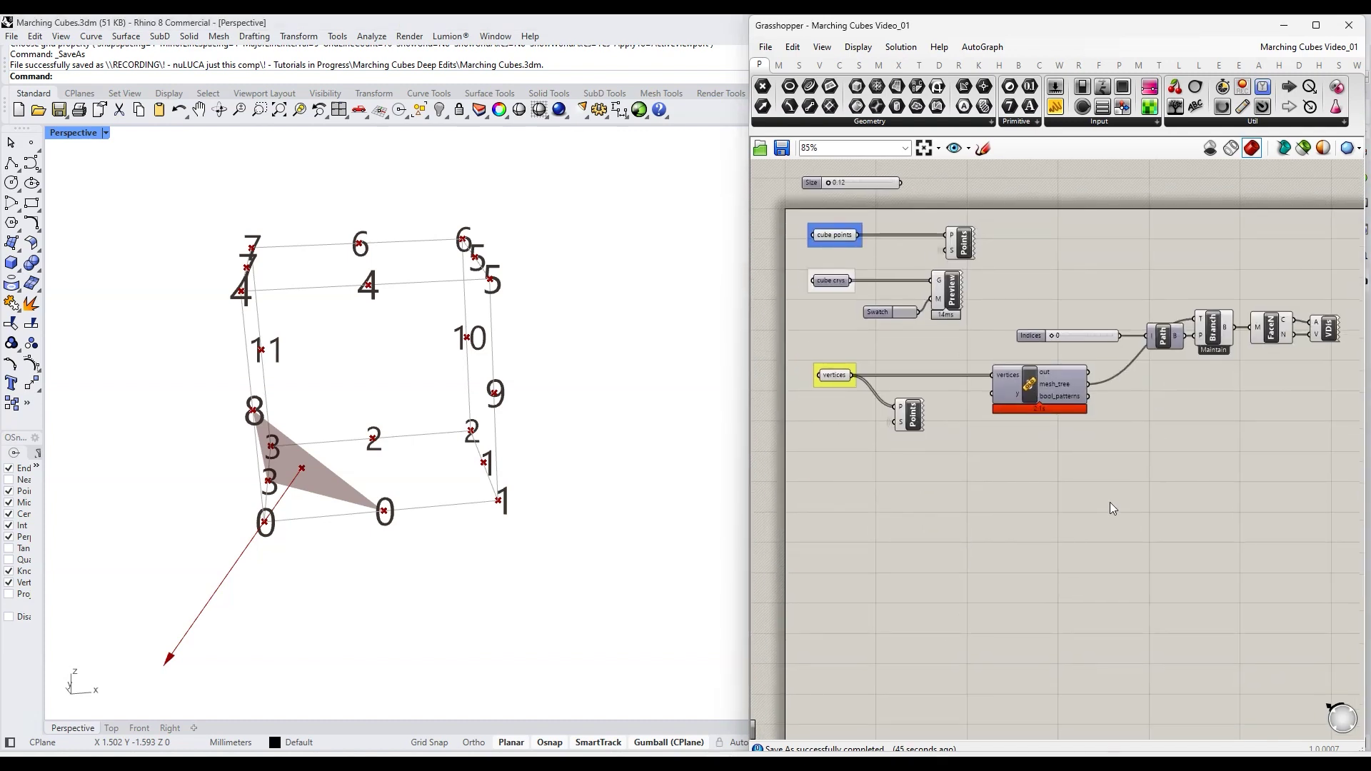
double_click(1098, 510)
text(sc)
key(BackSpace)
key(Return)
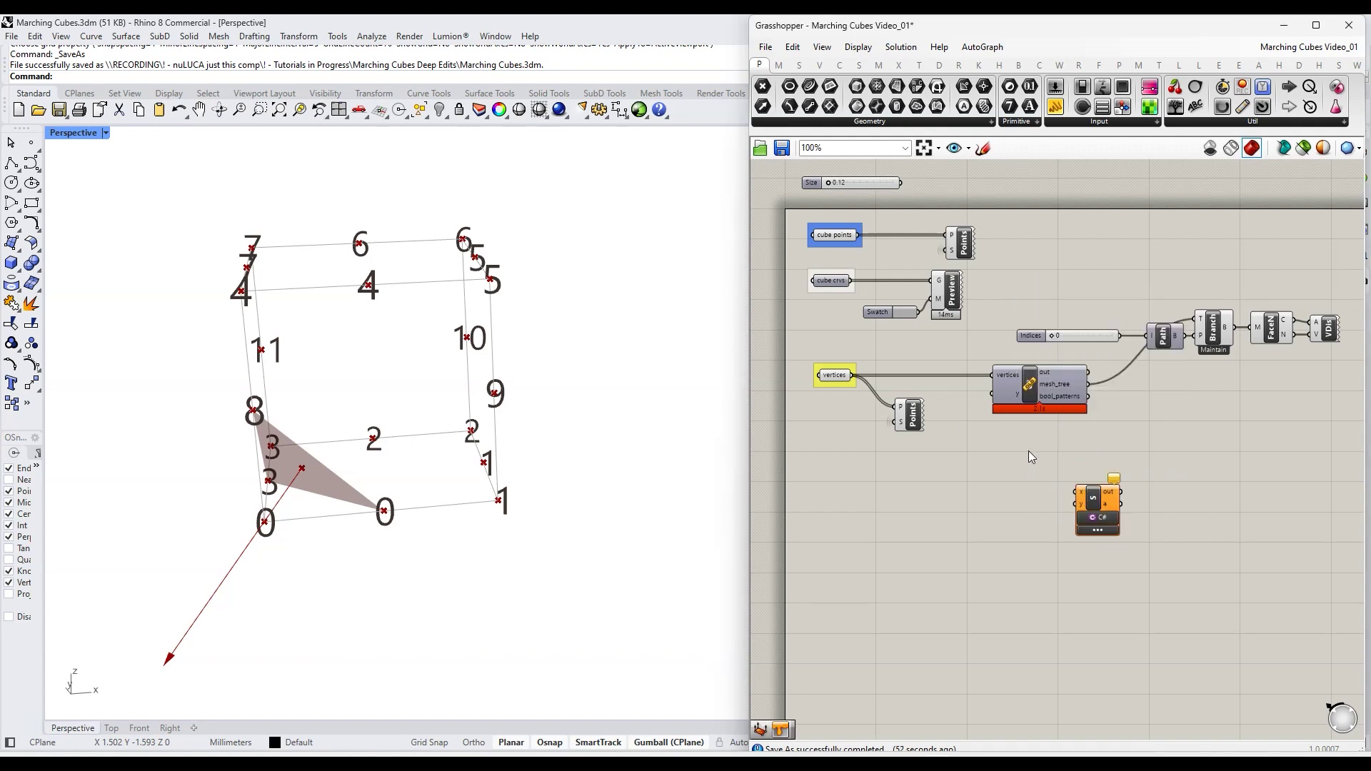
scroll(1028, 451, up, 2)
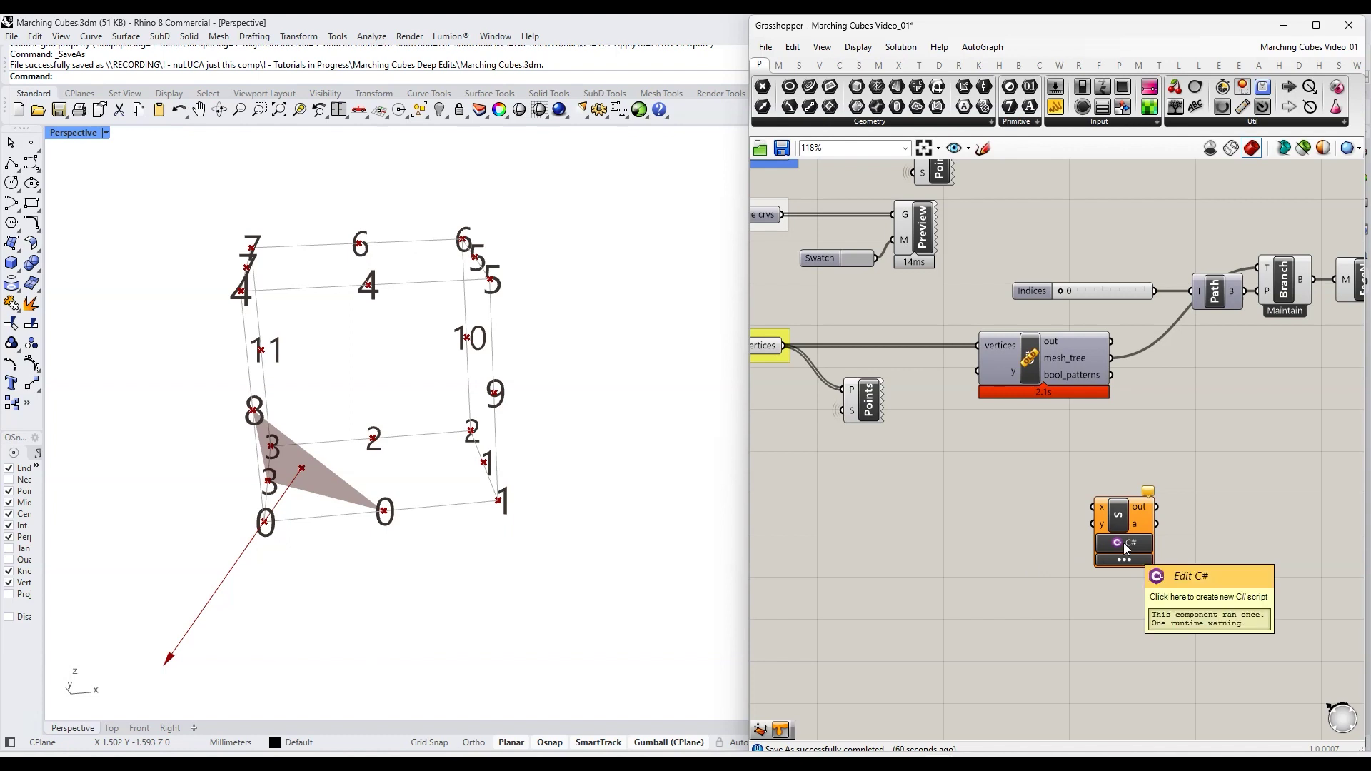
scroll(1124, 543, up, 4)
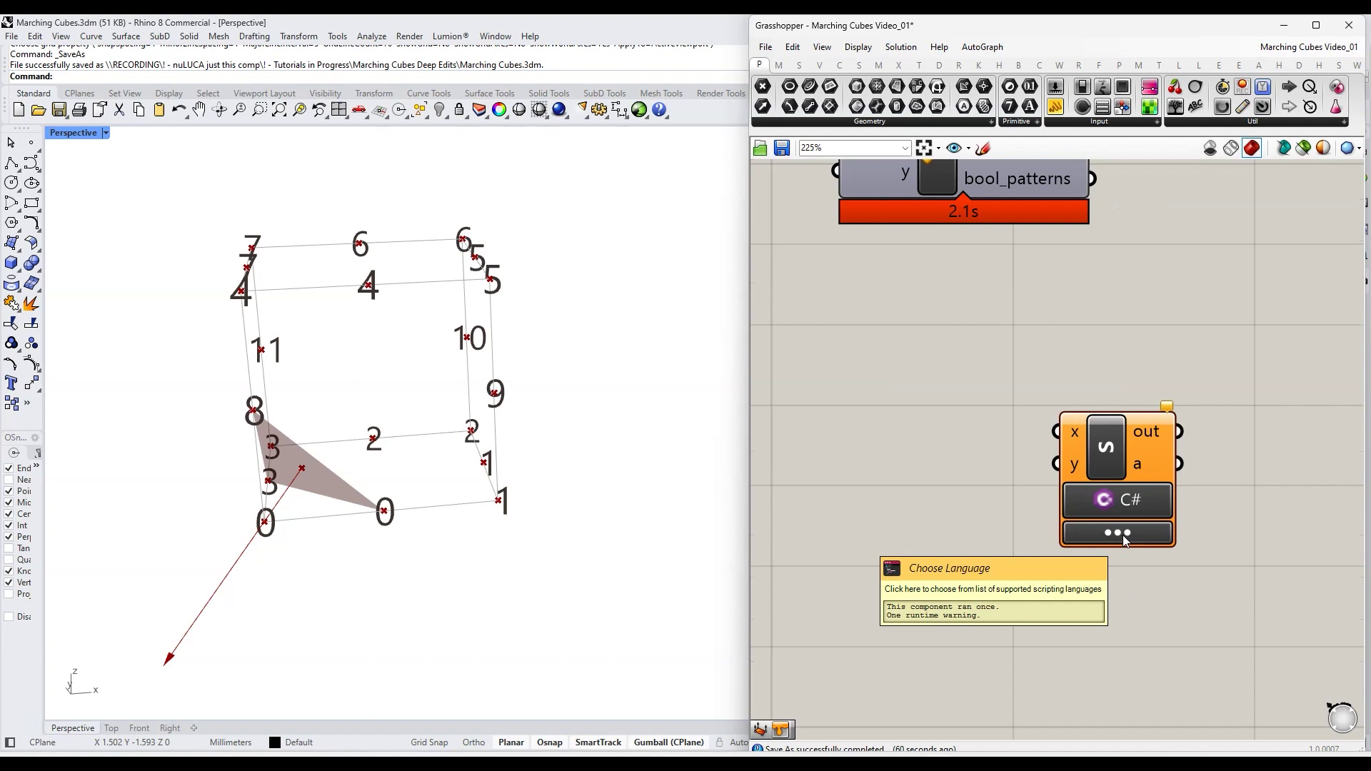
click(1122, 534)
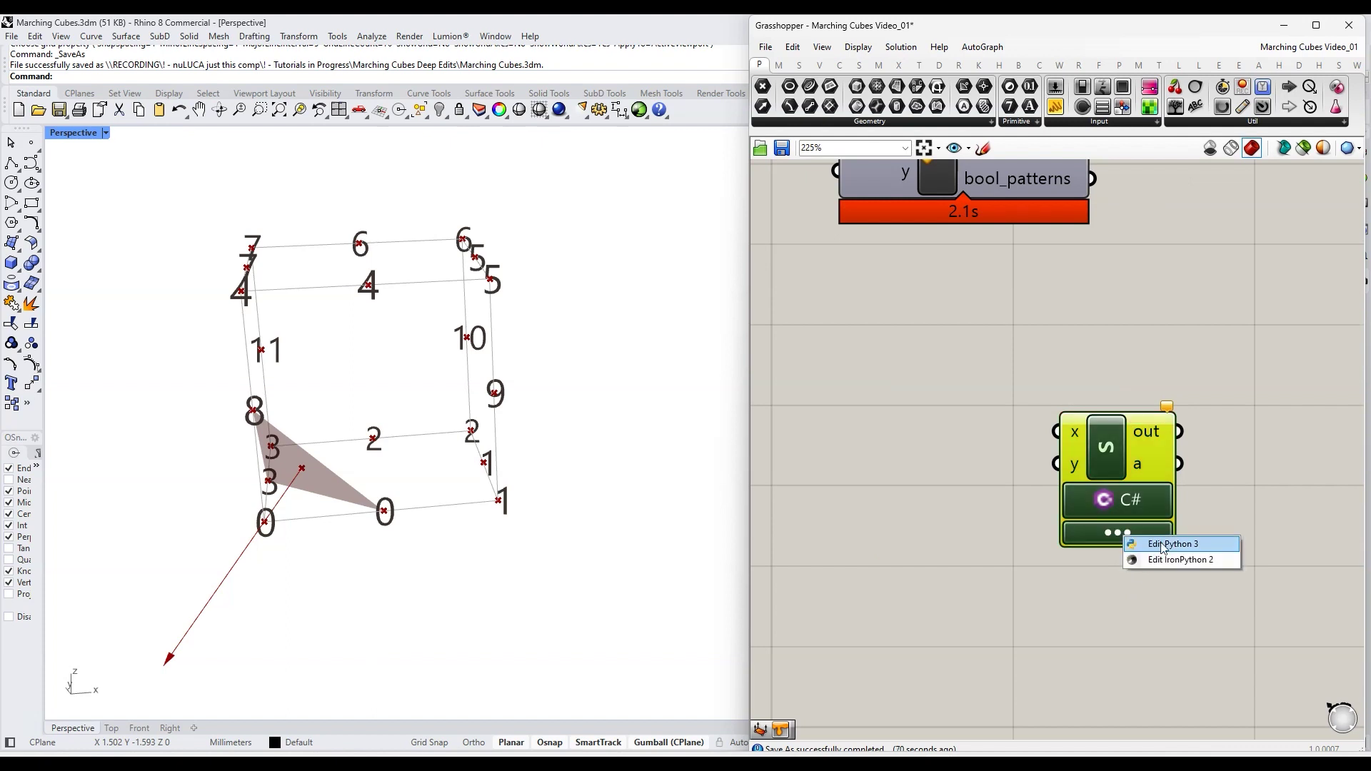
click(1186, 559)
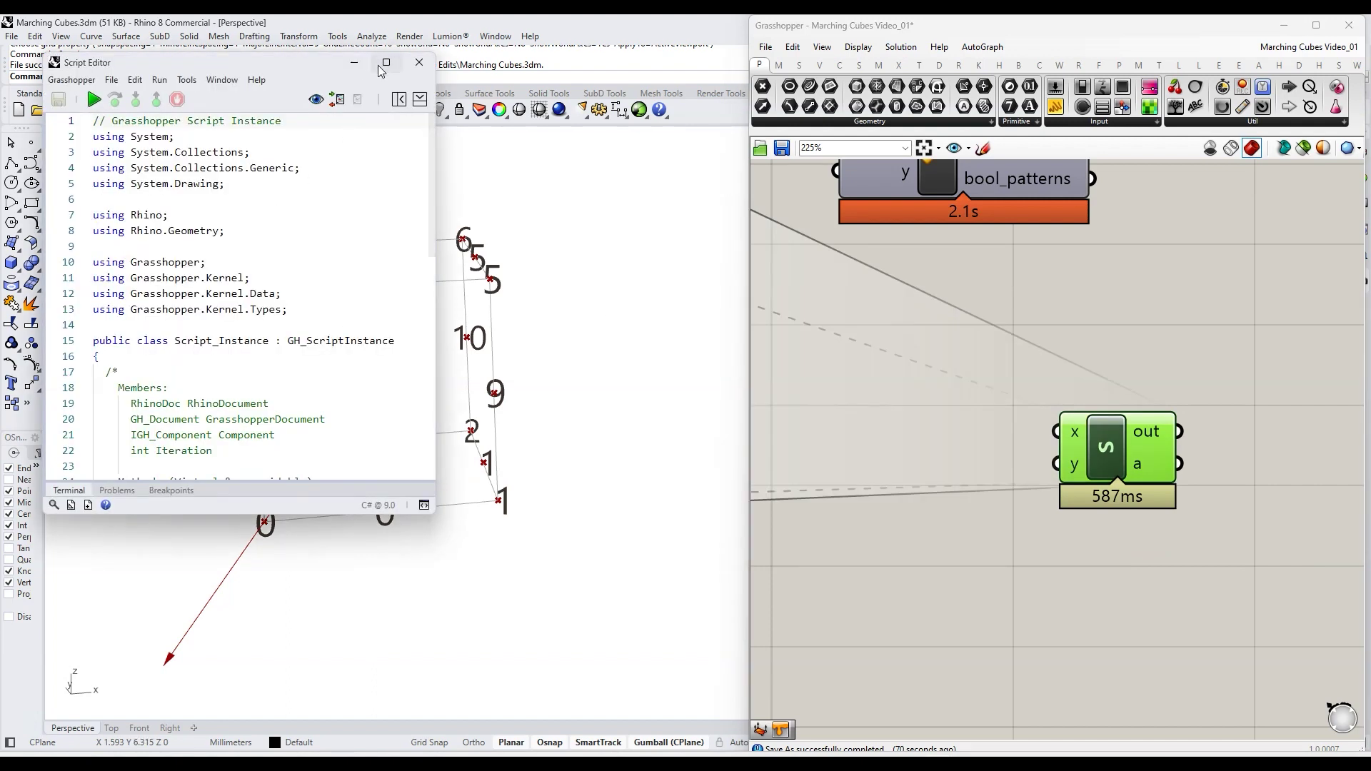
click(419, 62)
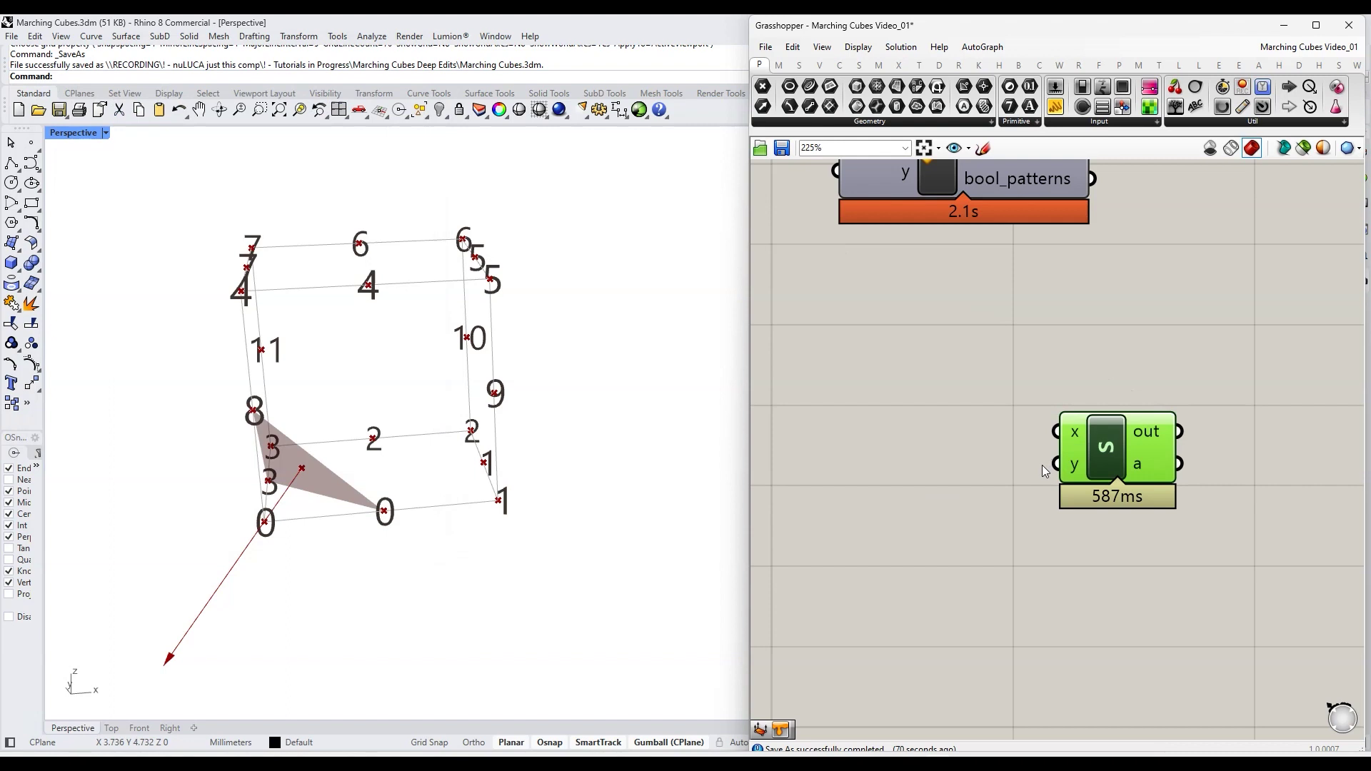
Rename the new Script component's x input to vertices
scroll(1018, 512, down, 4)
scroll(904, 246, up, 3)
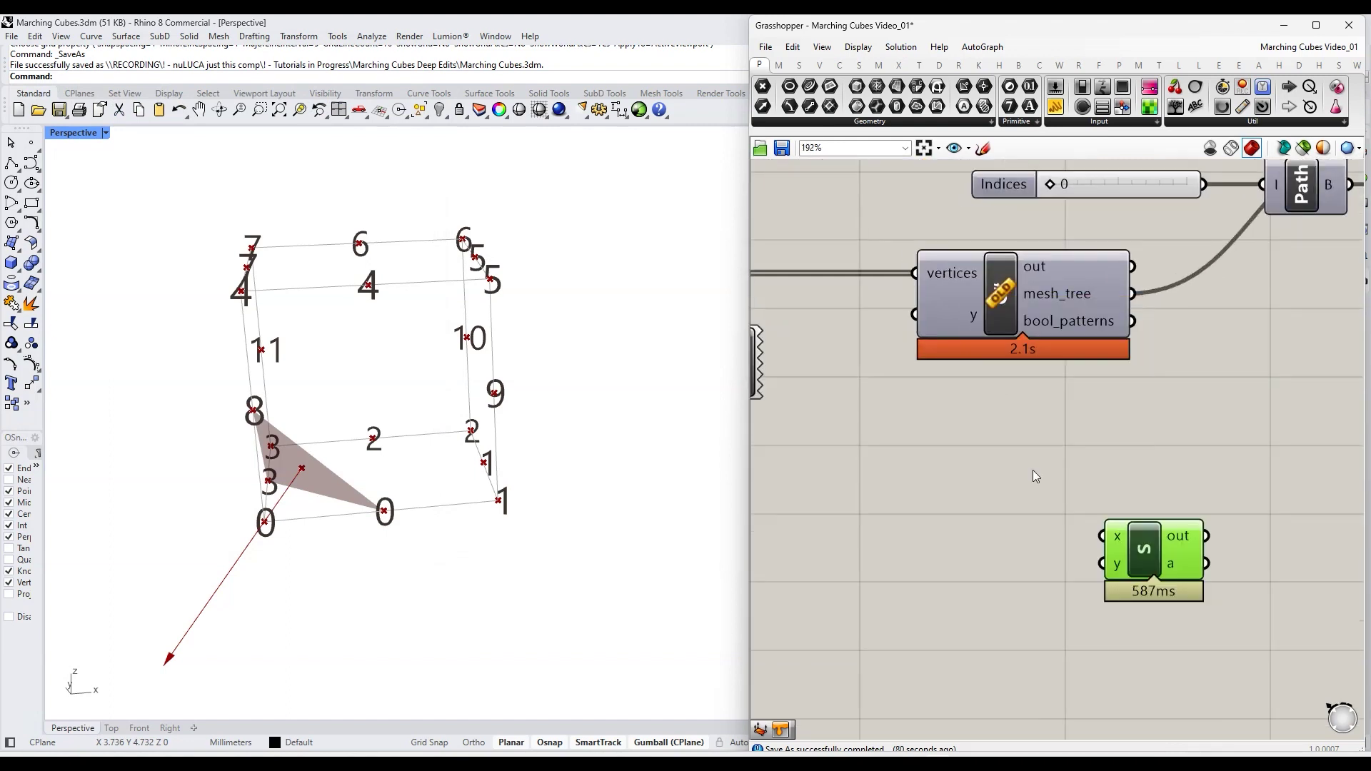
right_drag(1036, 476, 1039, 395)
right_click(1118, 457)
text(vertices)
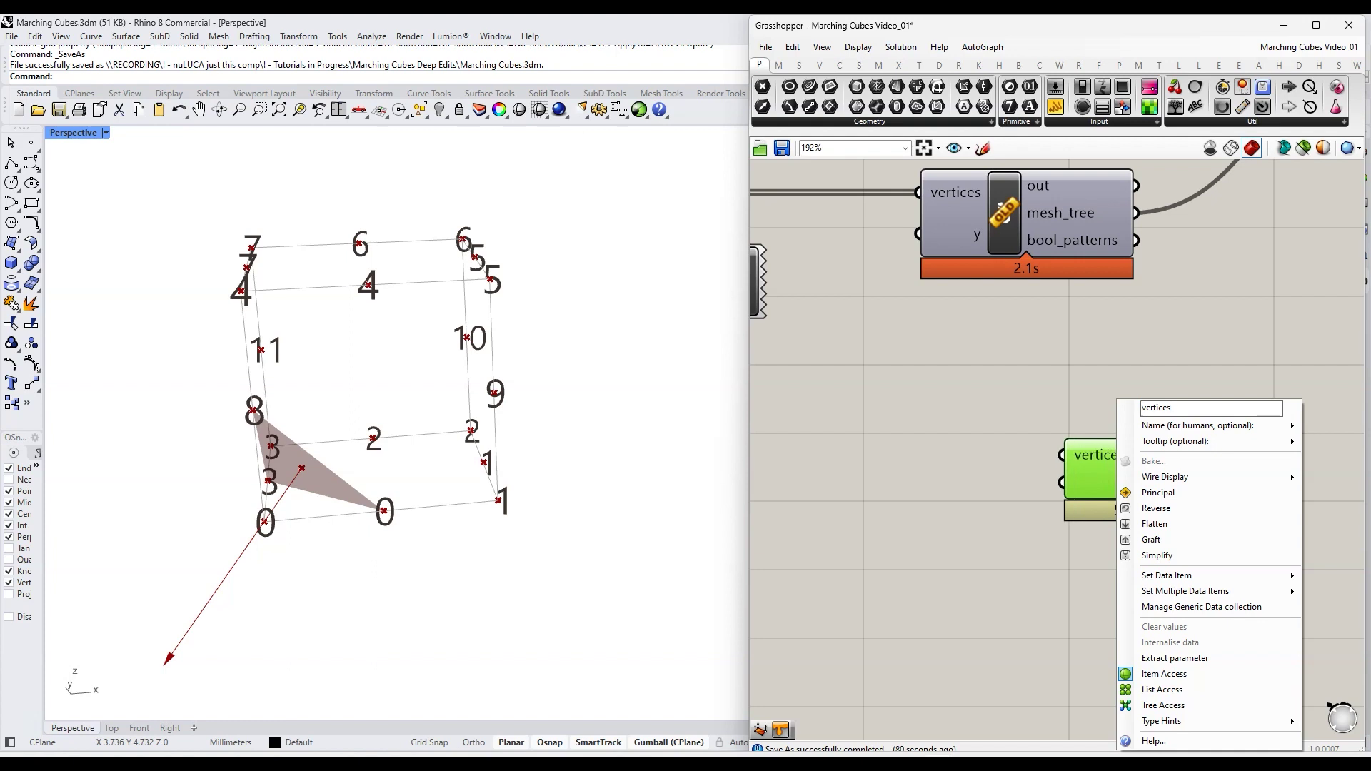
click(987, 418)
Set the vertices input to list access with a Point3d type hint
right_click(1100, 455)
click(1201, 691)
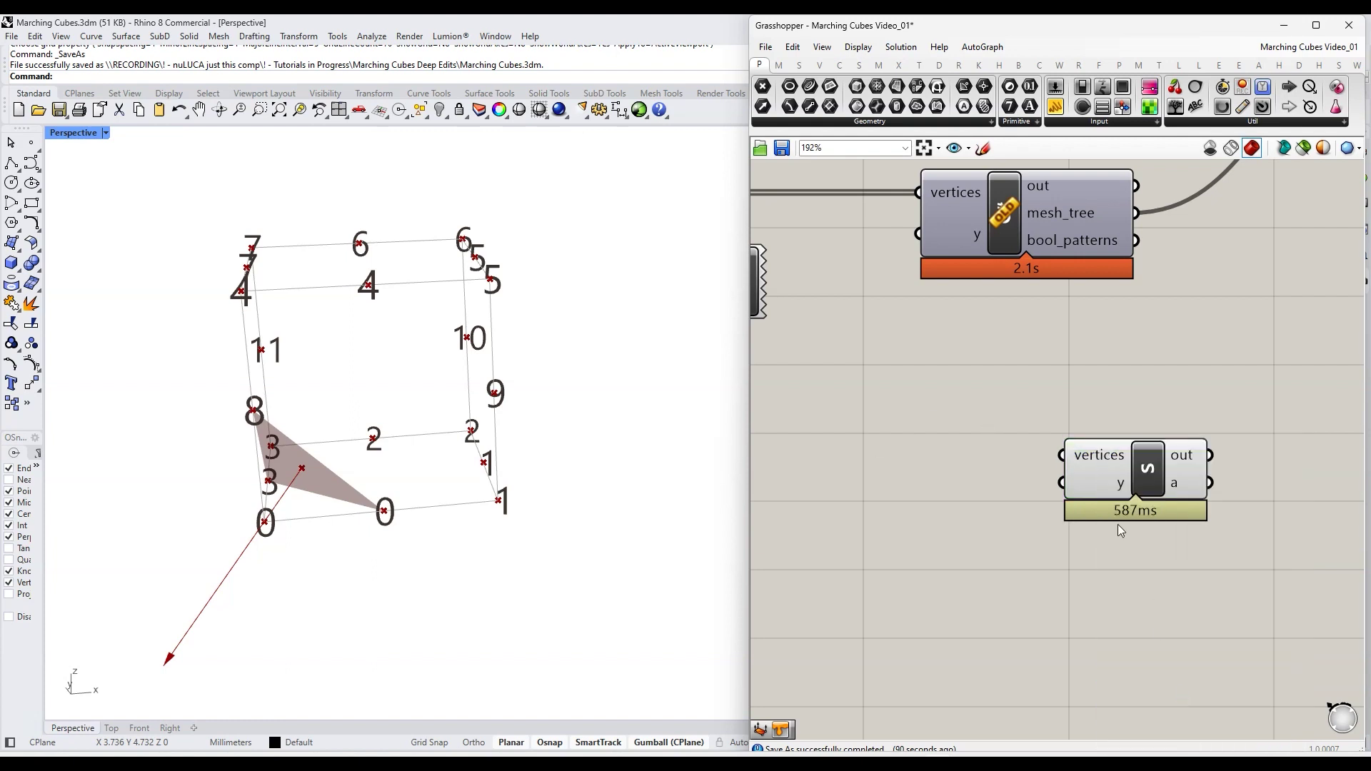
right_click(1095, 455)
mouse_move(1183, 717)
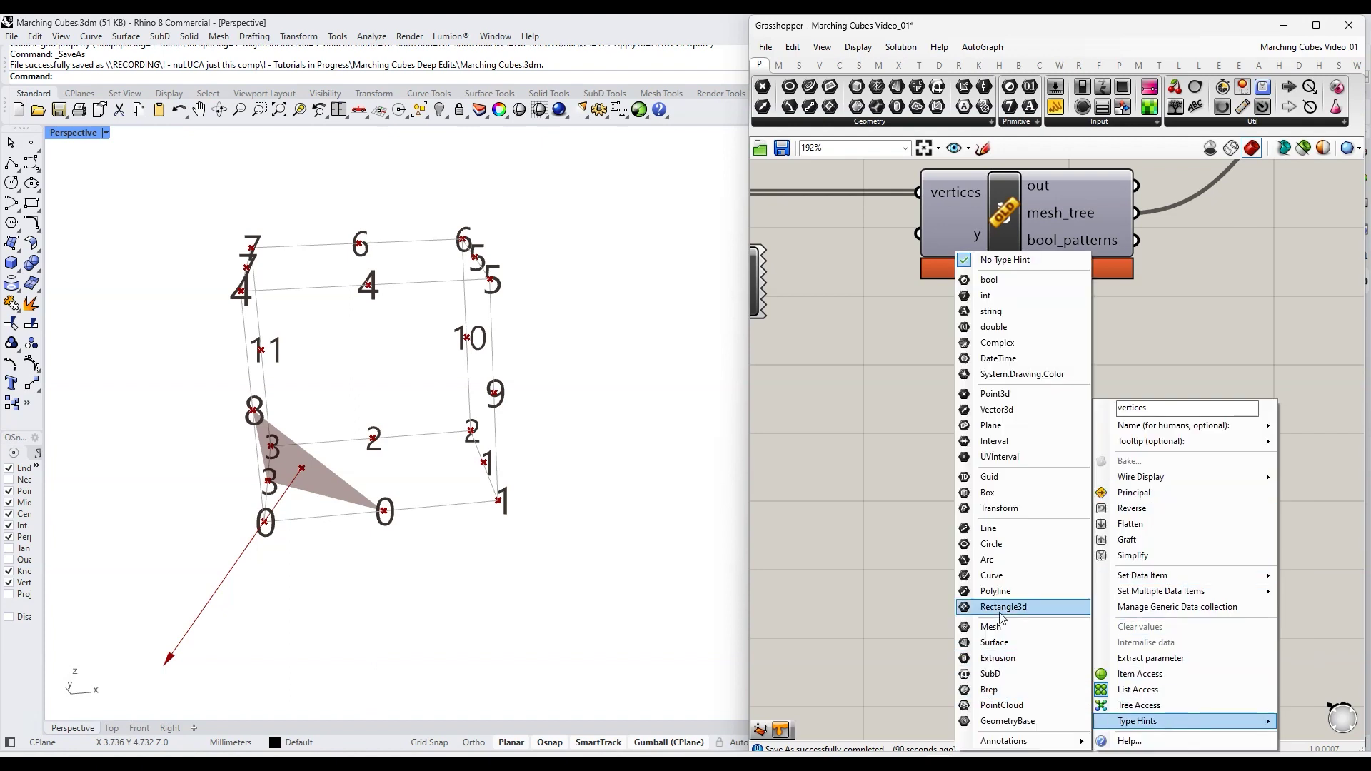
click(997, 492)
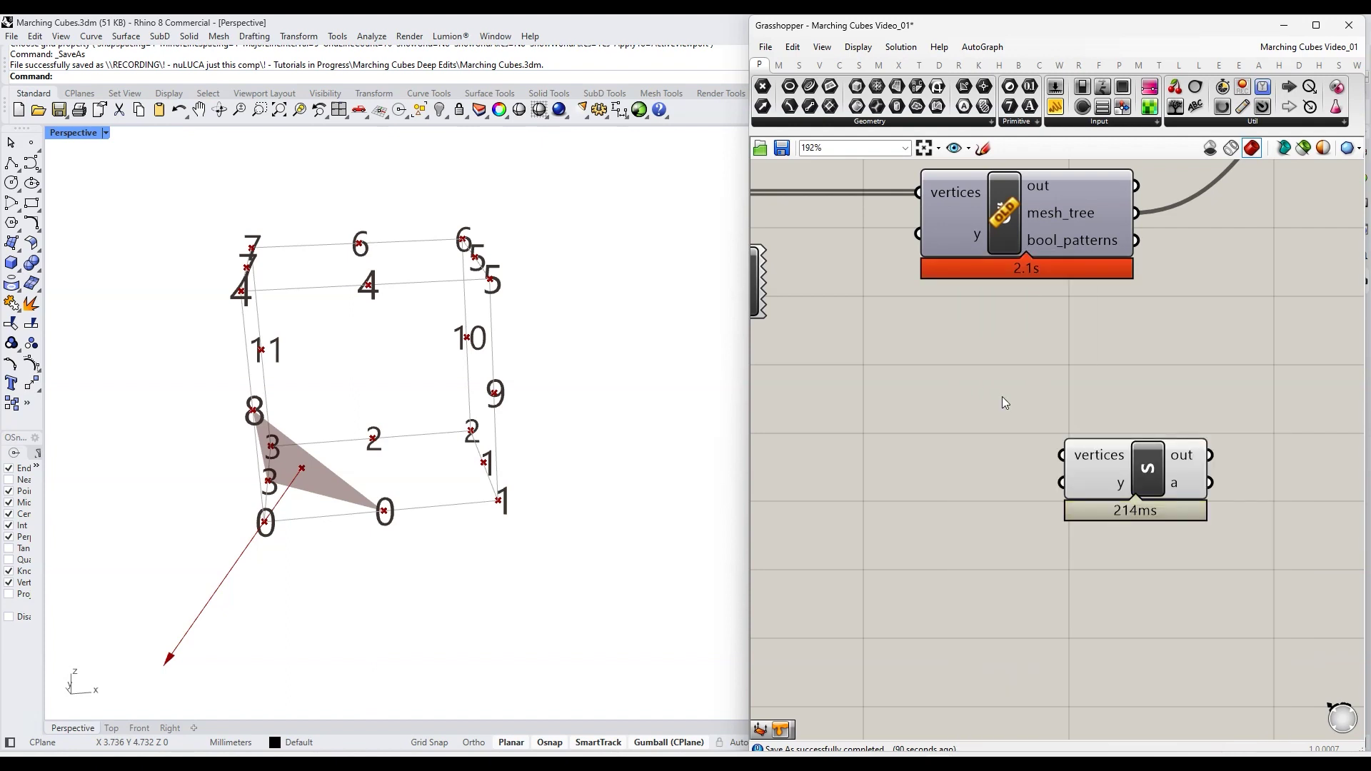
Remove the y input from the new Script component
scroll(1114, 475, up, 3)
click(1156, 492)
scroll(1069, 545, down, 3)
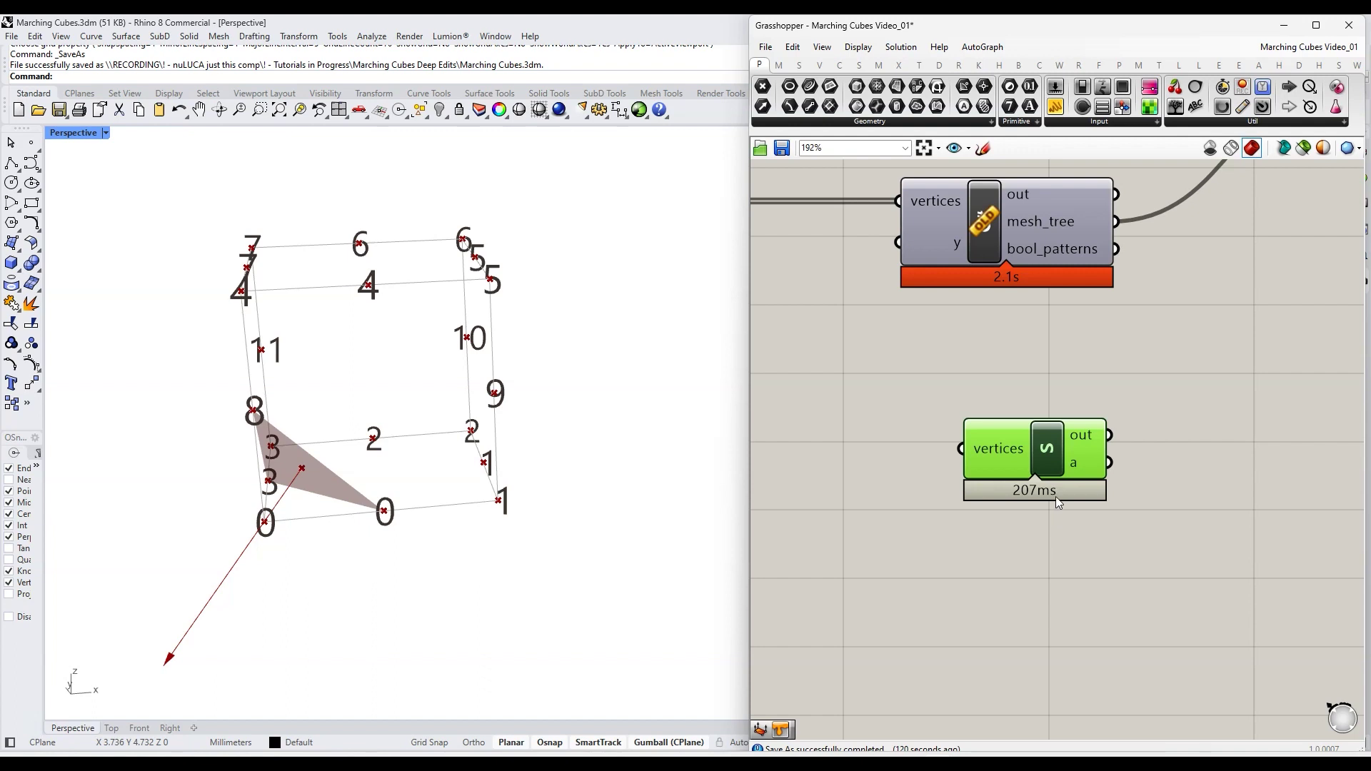
Open the new component's script in an enlarged editor and examine the type declared for the vertices parameter in RunScript
double_click(1051, 457)
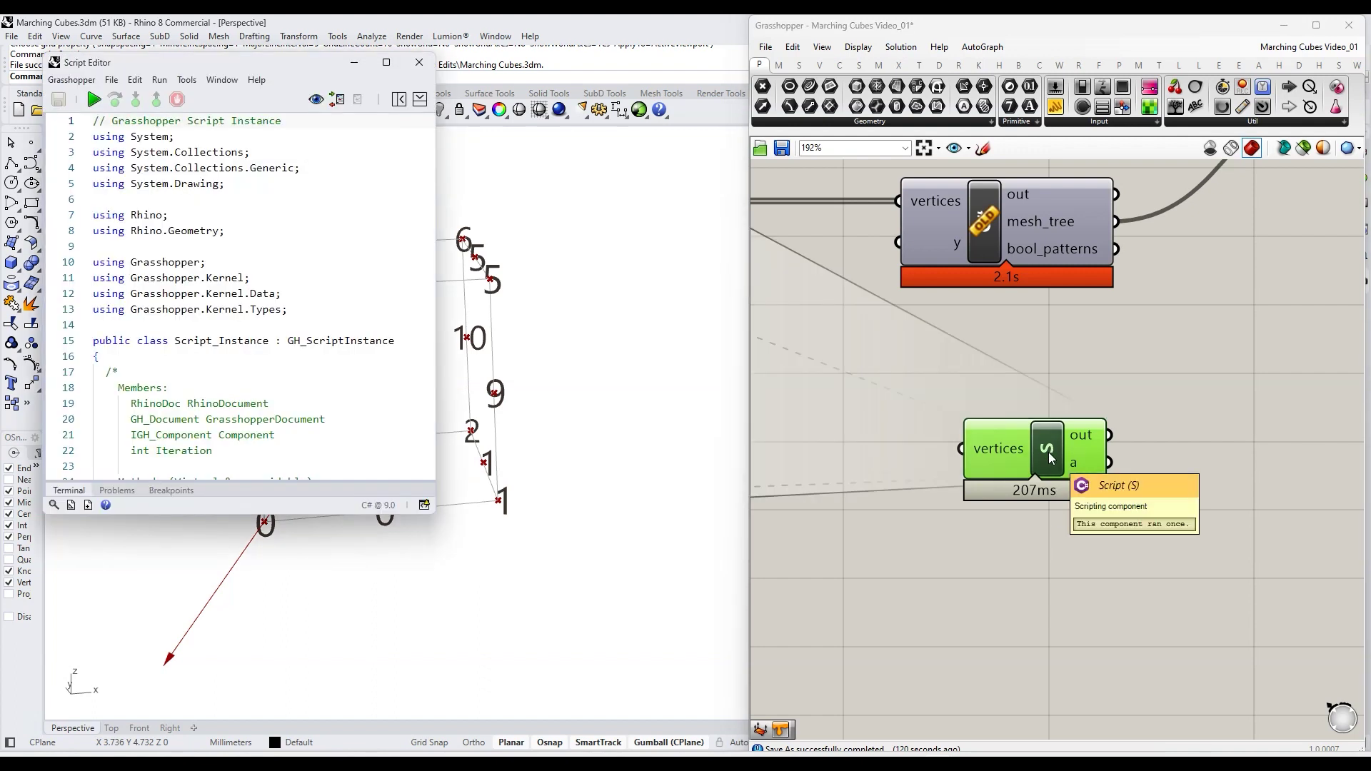
drag(435, 514, 796, 692)
scroll(315, 554, down, 3)
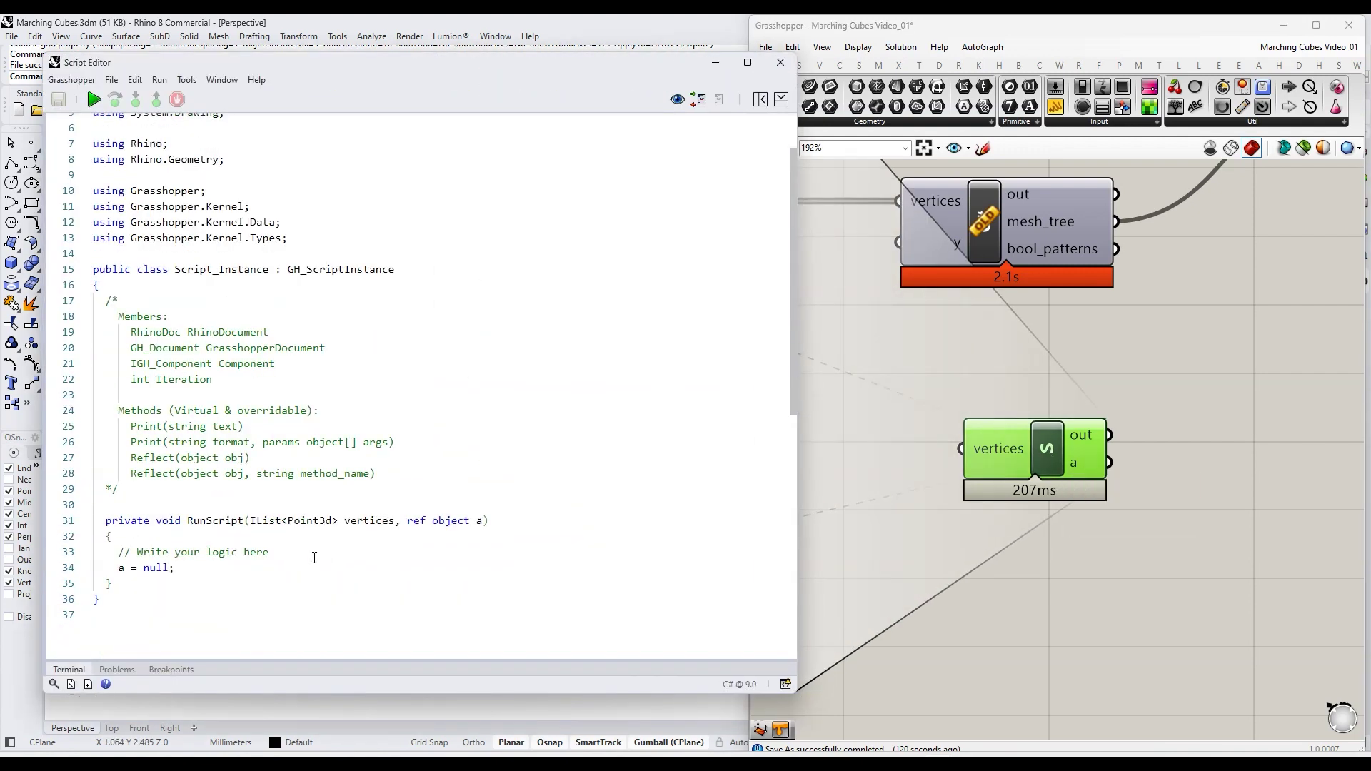
drag(250, 521, 282, 521)
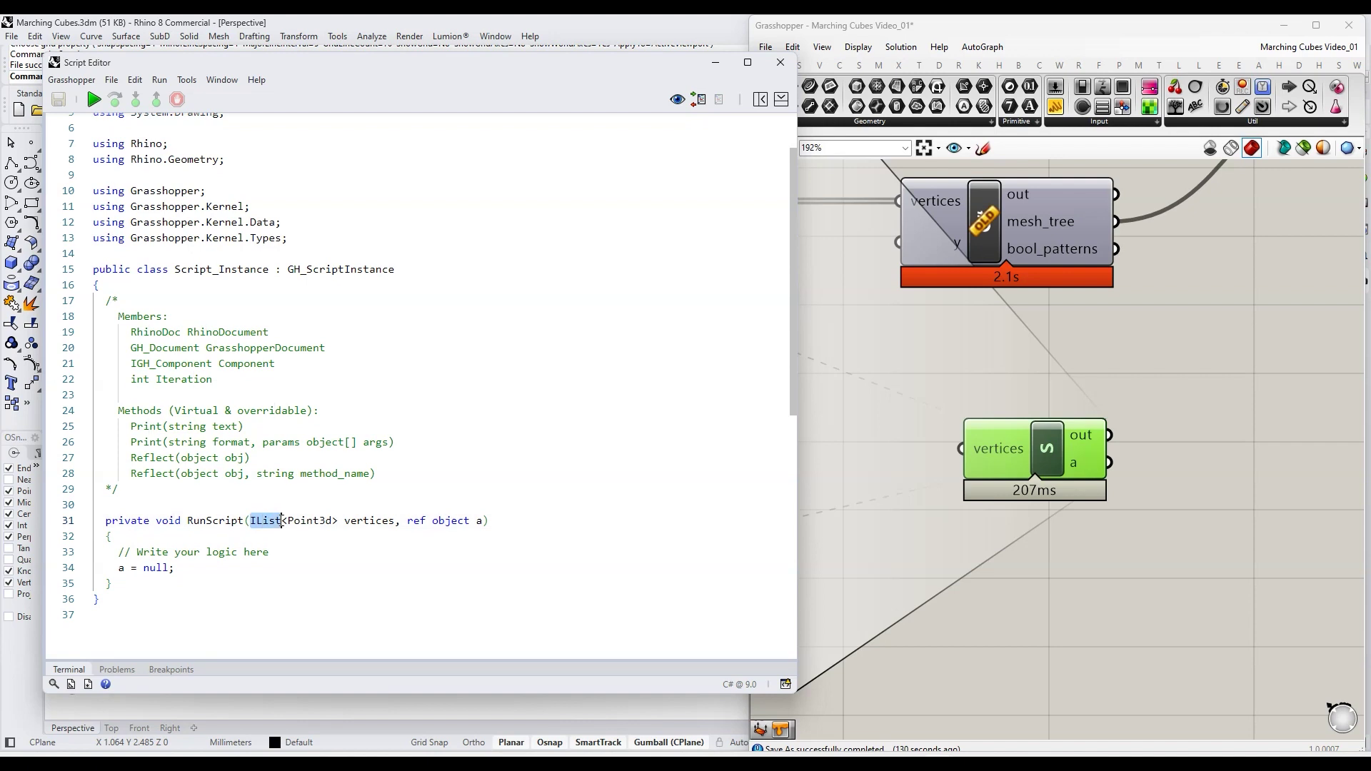
click(310, 553)
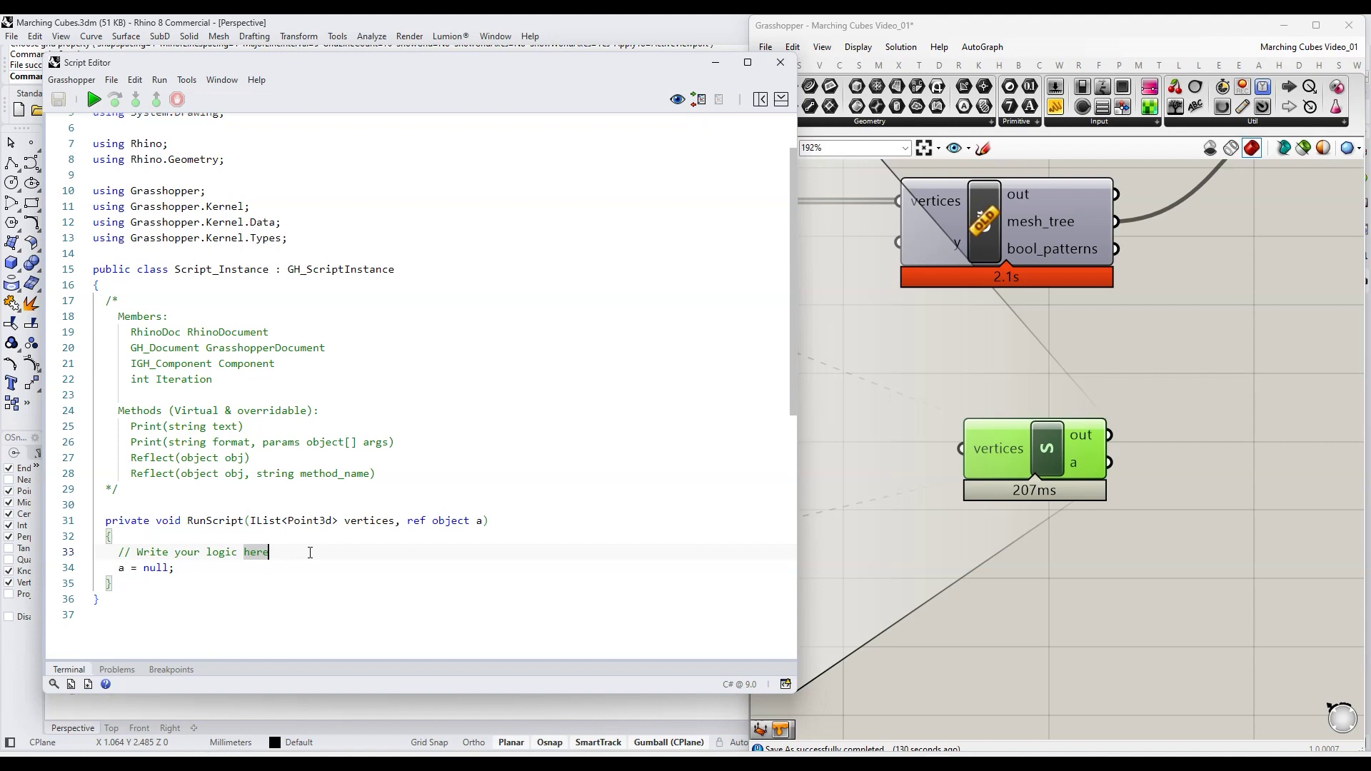
drag(250, 520, 338, 521)
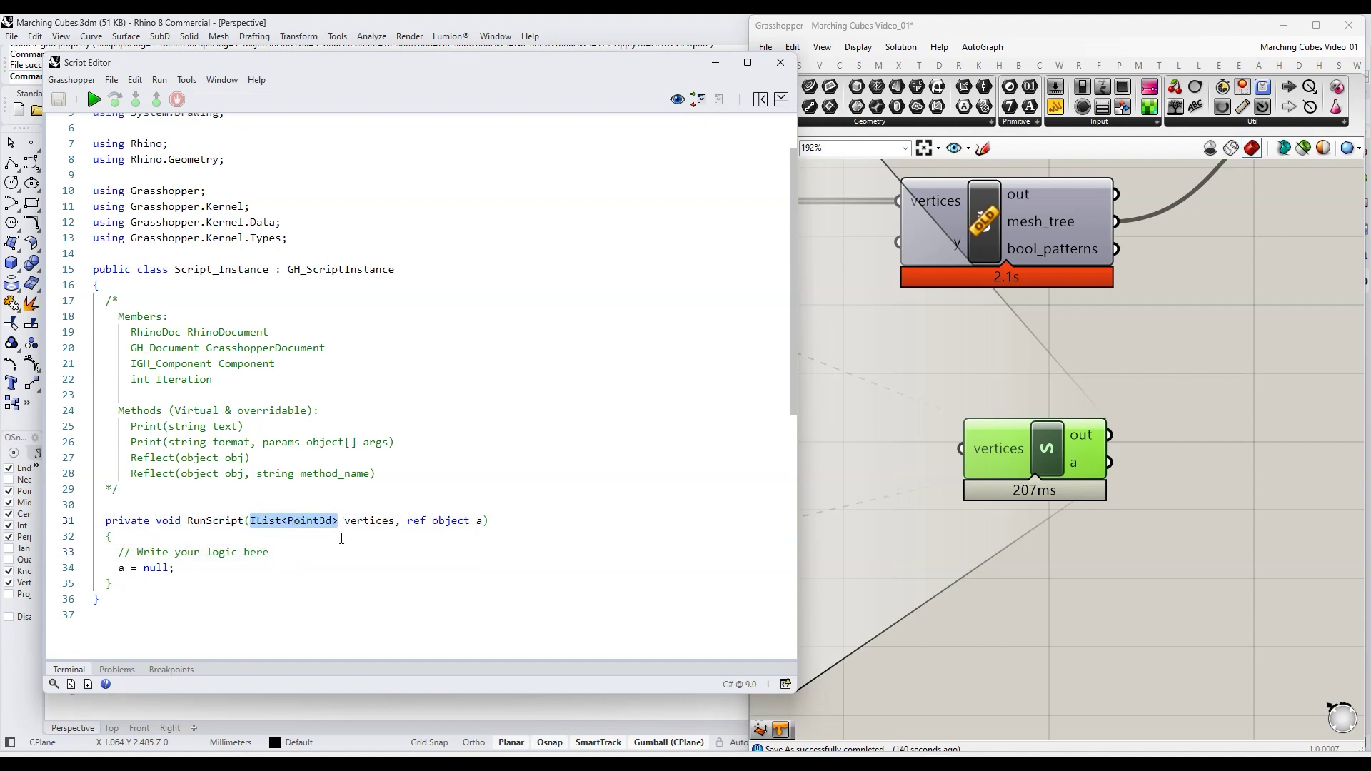
Insert the directive using System.Linq; below the existing using lines and close the script editor
click(324, 244)
key(Return)
key(Return)
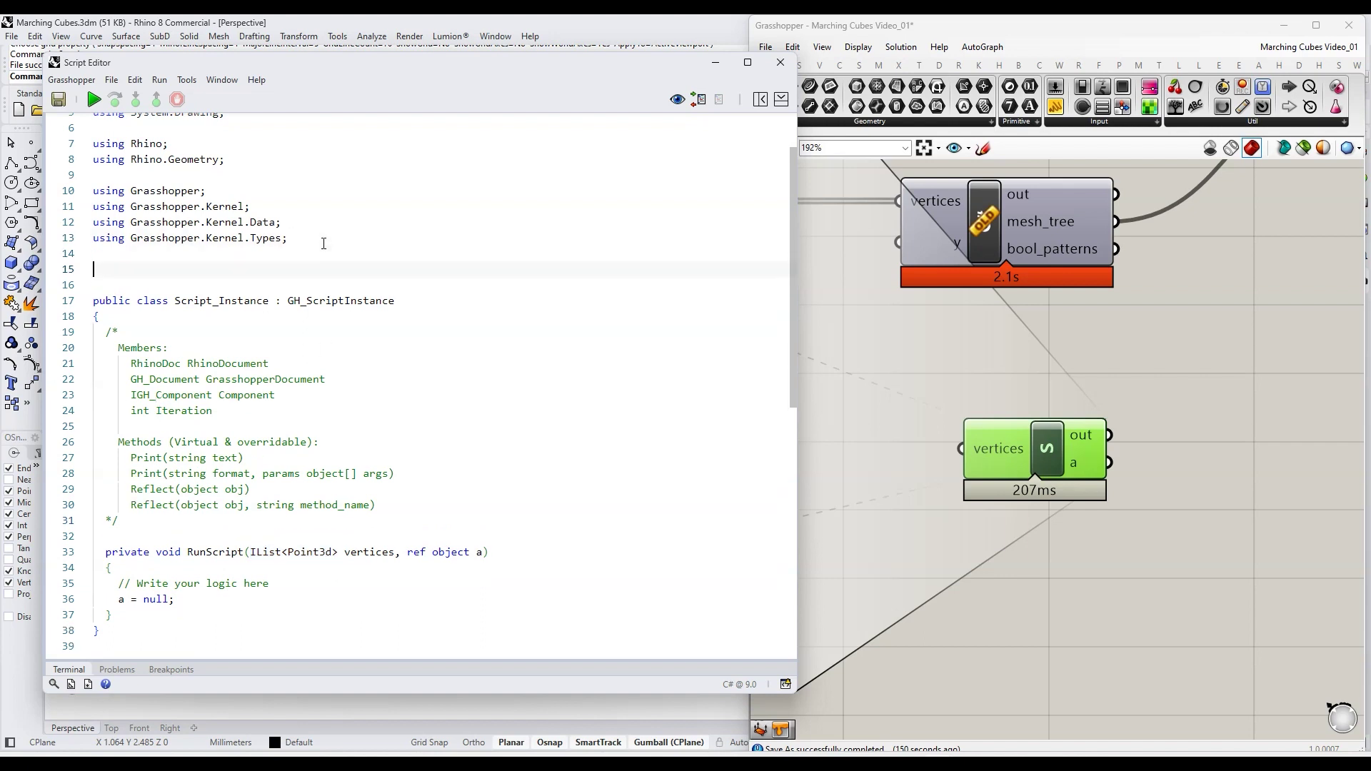
text(using Sy)
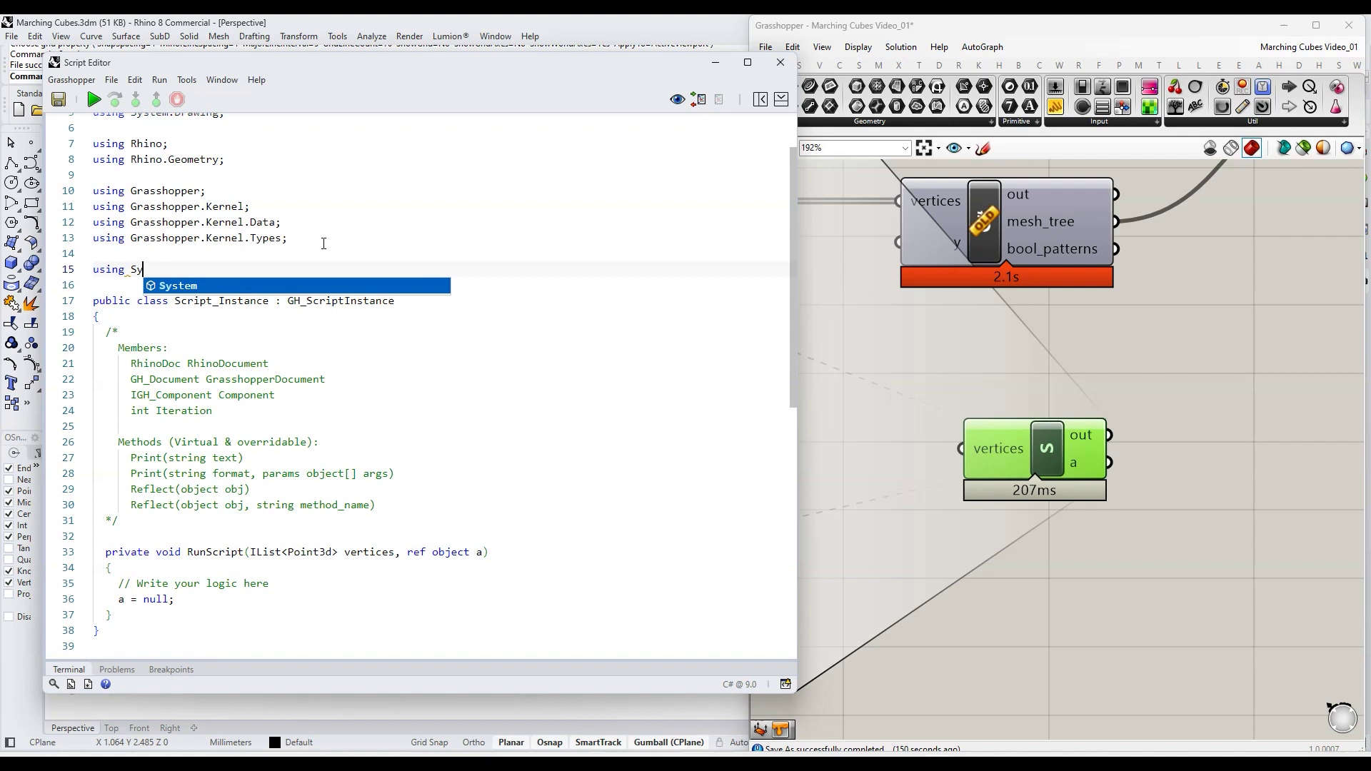
text(stem.Linq;)
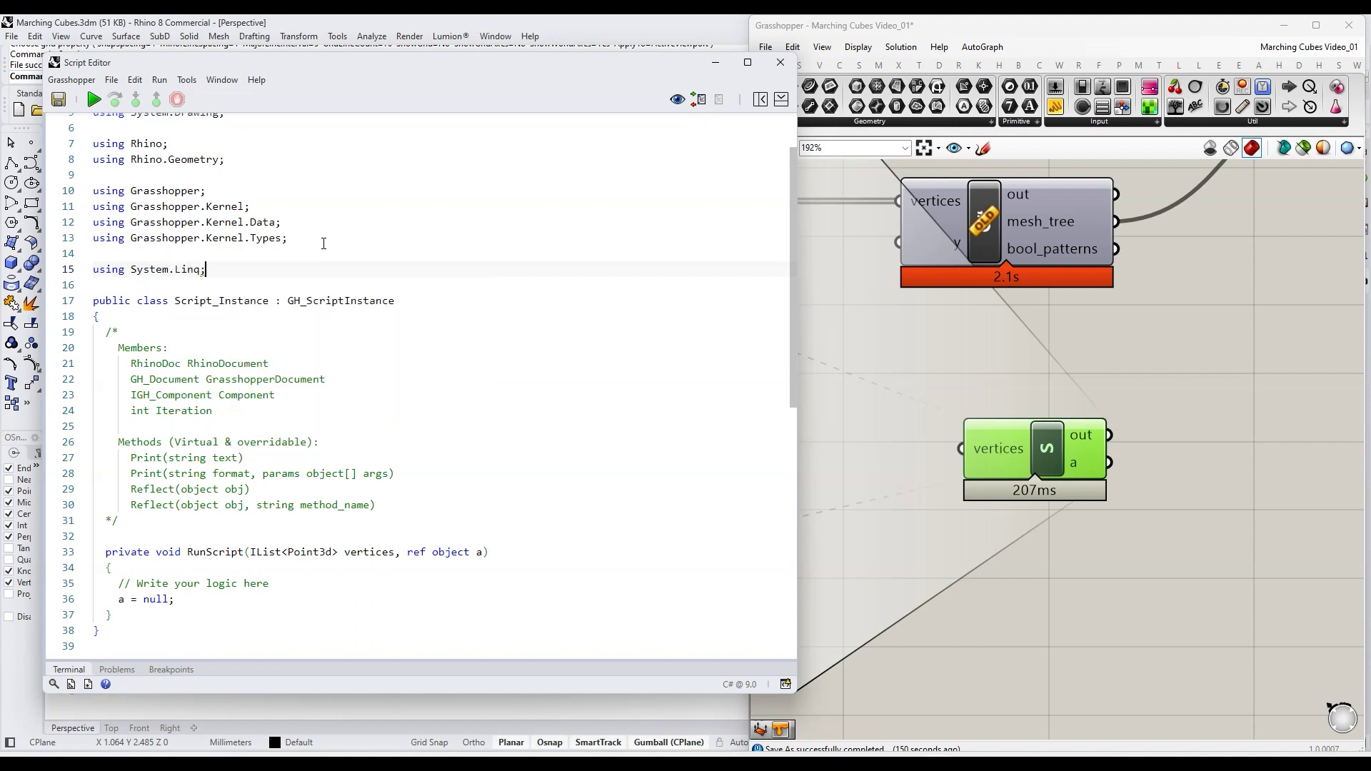
scroll(323, 244, down, 3)
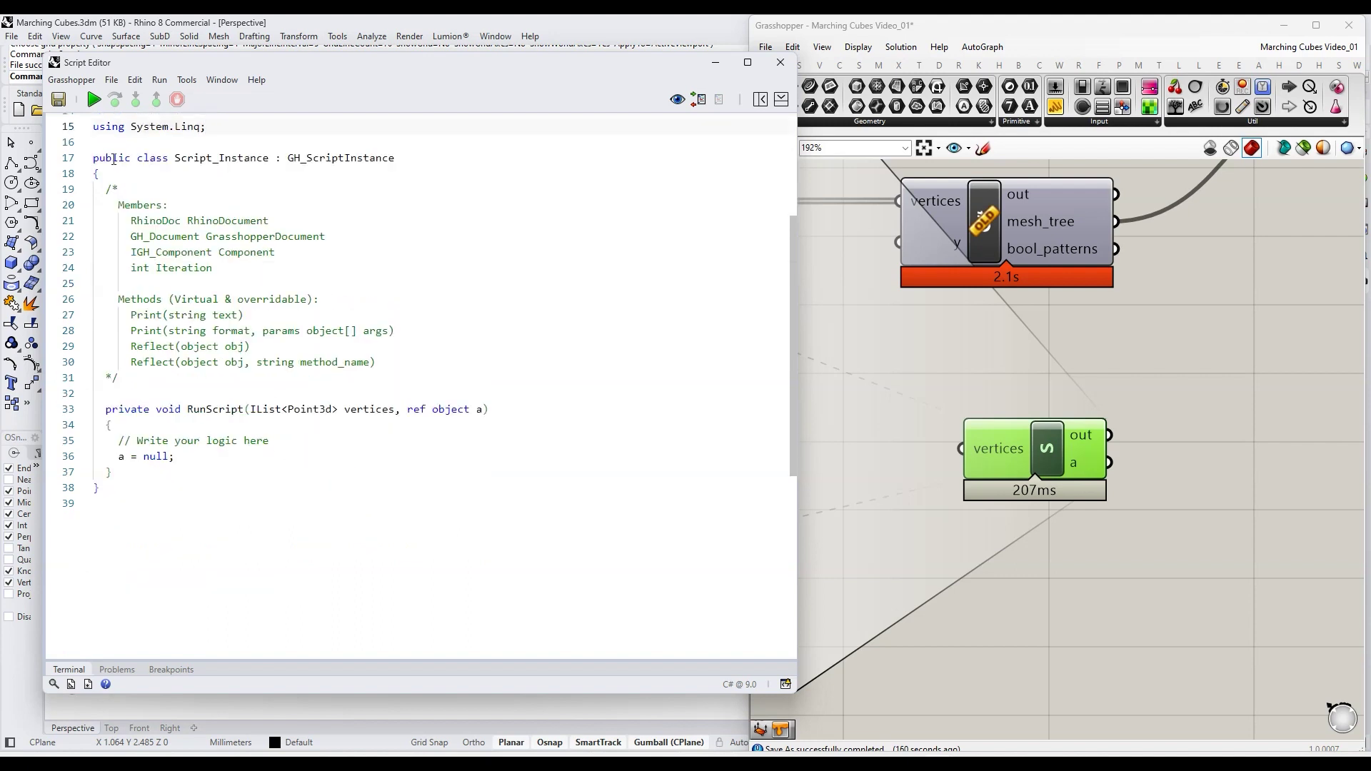
click(781, 62)
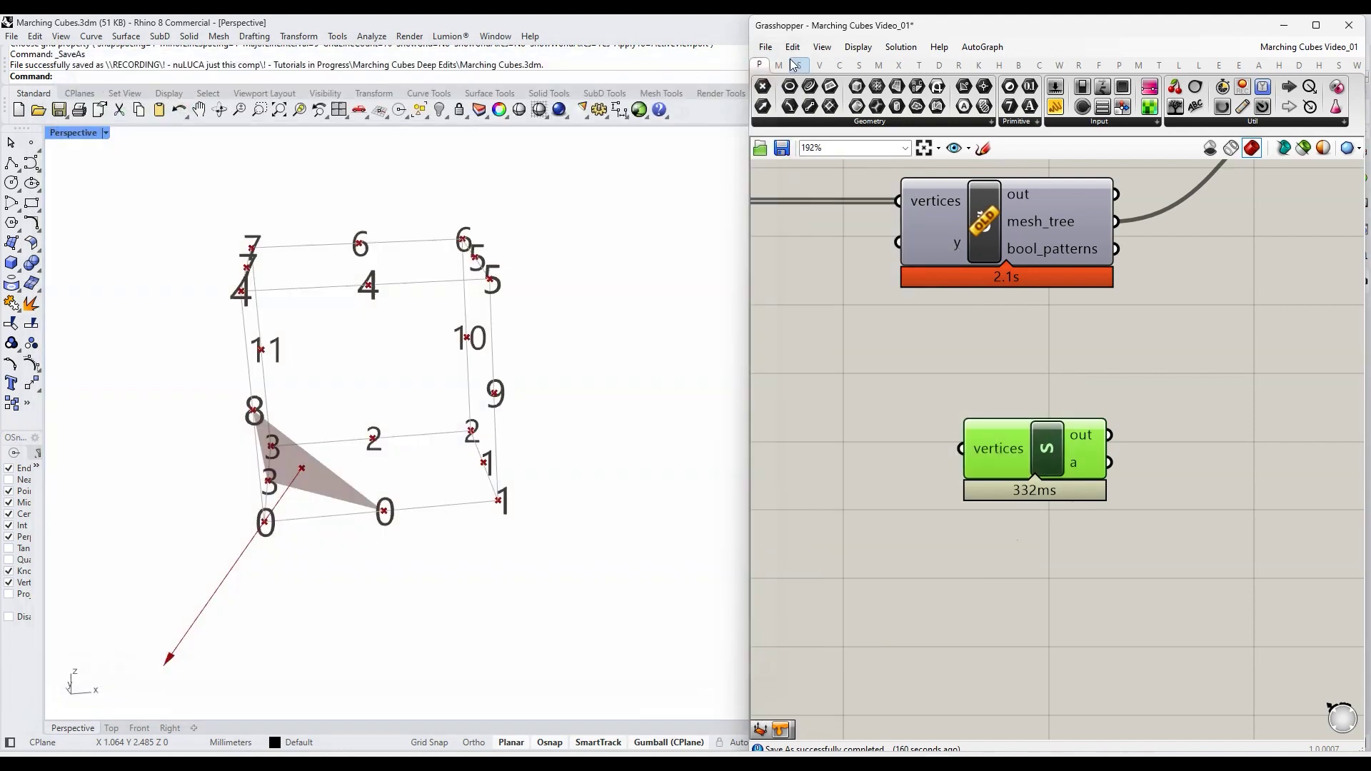
Rename the new Script component's vertices input to i_vertices
scroll(998, 453, up, 2)
right_click(997, 448)
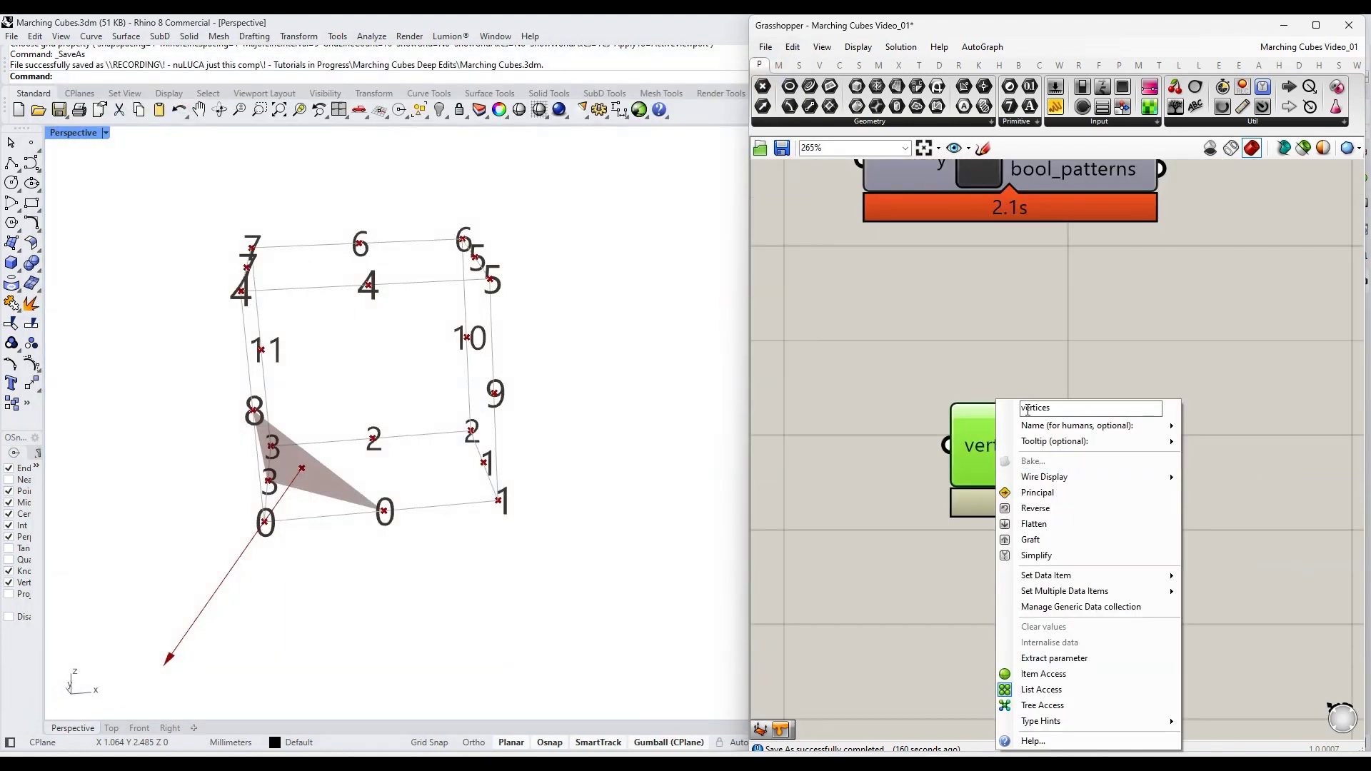
text(l)
key(BackSpace)
text(i_)
click(991, 362)
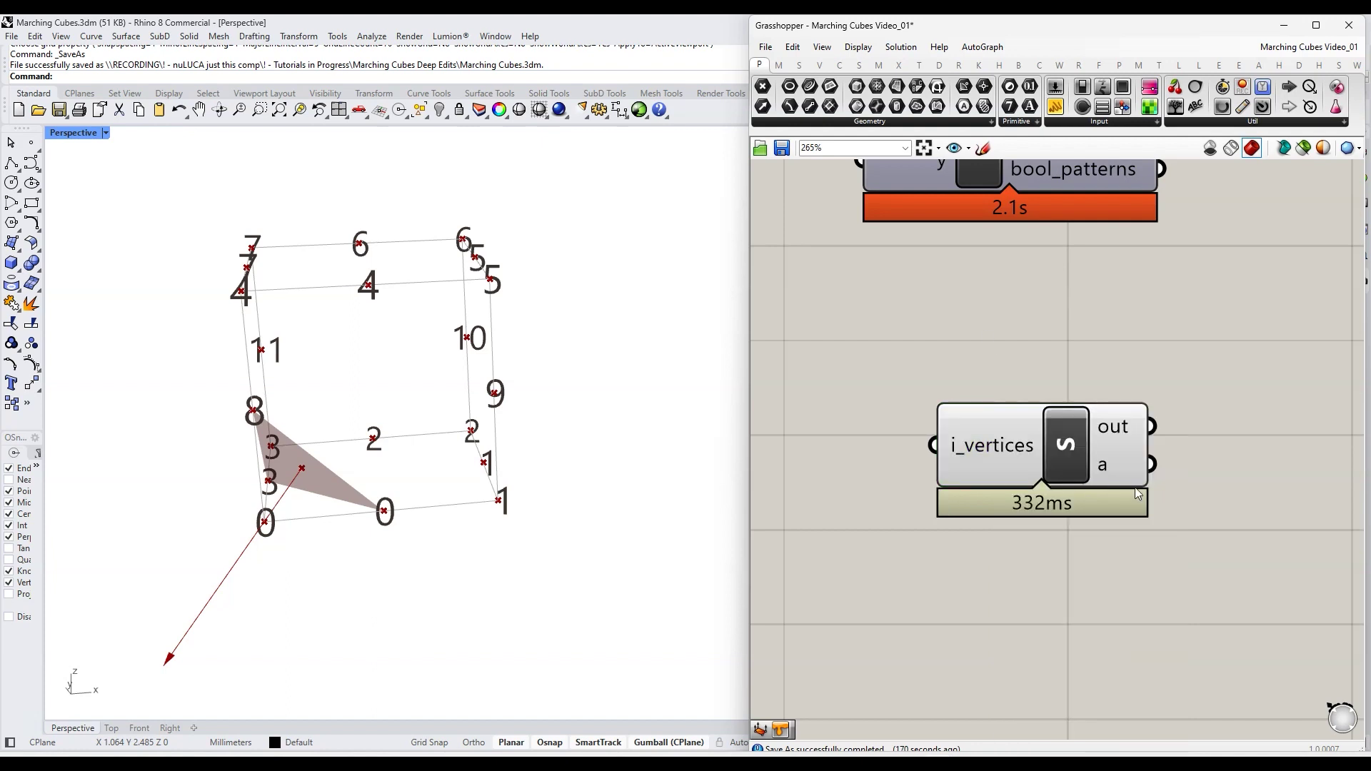
scroll(1160, 492, down, 3)
scroll(996, 526, up, 2)
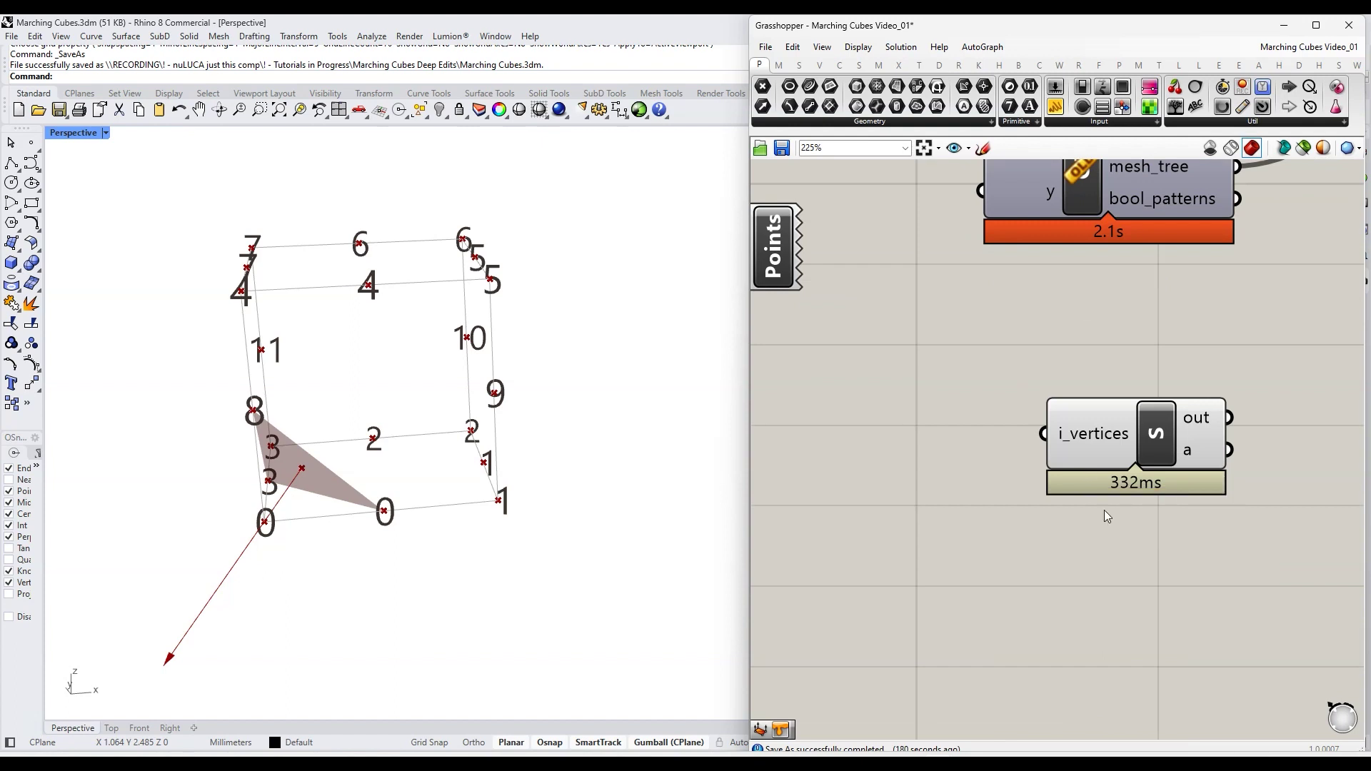
scroll(1104, 510, down, 2)
click(1092, 260)
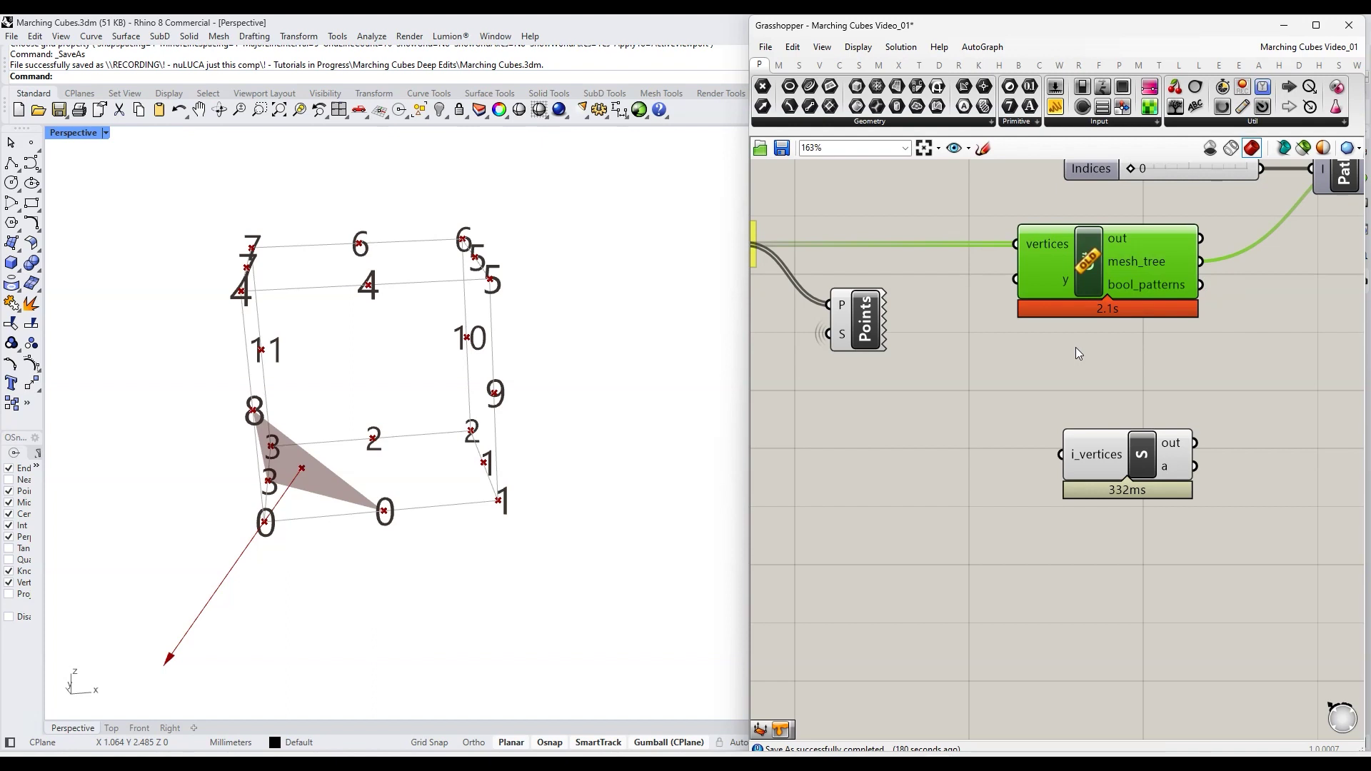
scroll(1031, 556, up, 2)
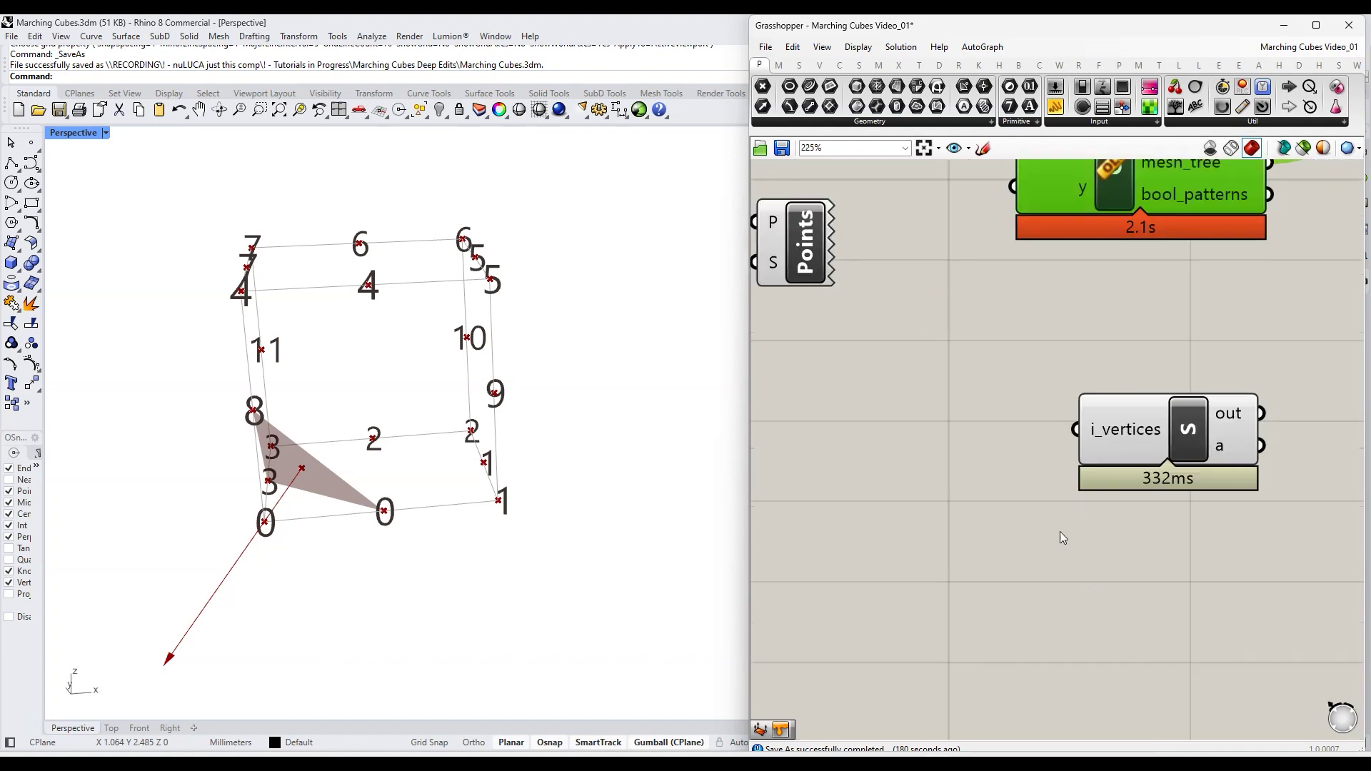
Open the new component's script and replace the placeholder comment in RunScript with var vertices = i_vertices.ToList(); followed by a blank line
double_click(1136, 435)
drag(269, 440, 121, 437)
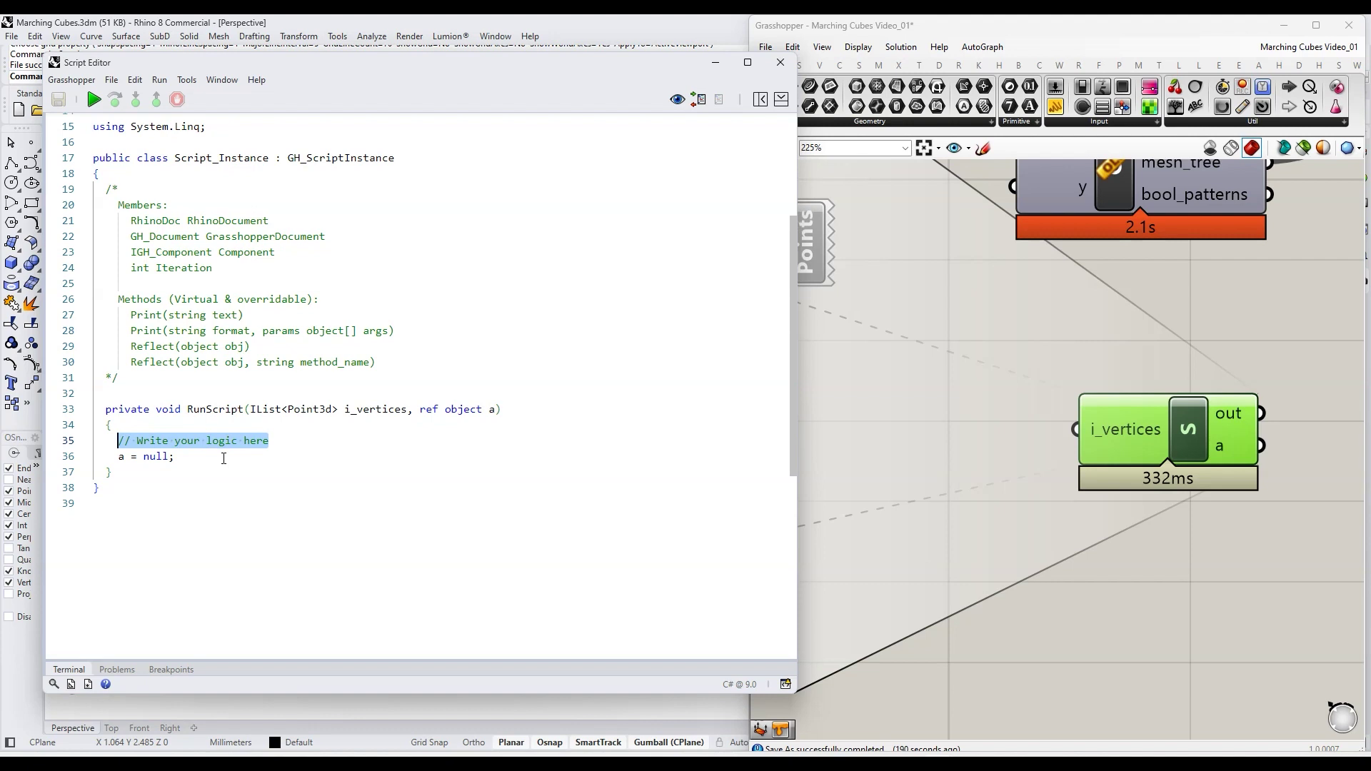
text(var vertices = )
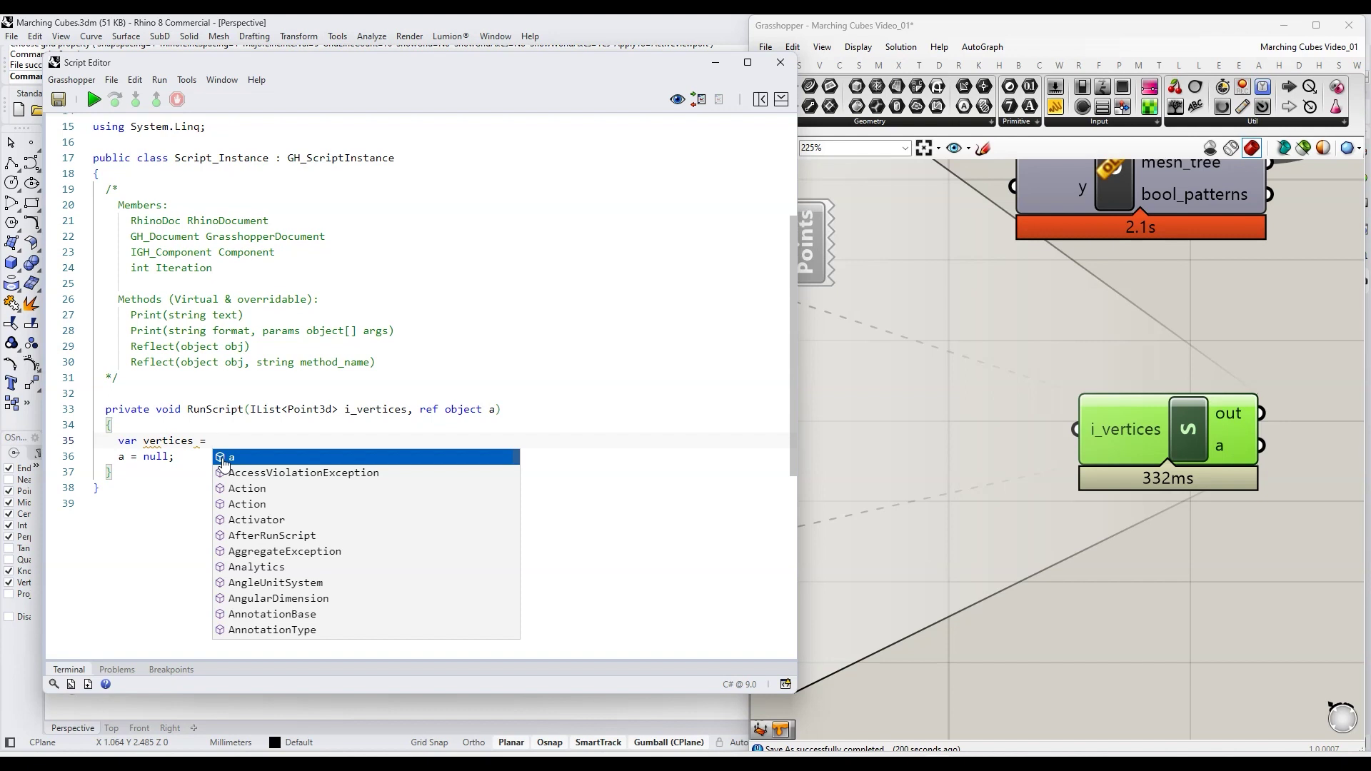
text(i_vertices)
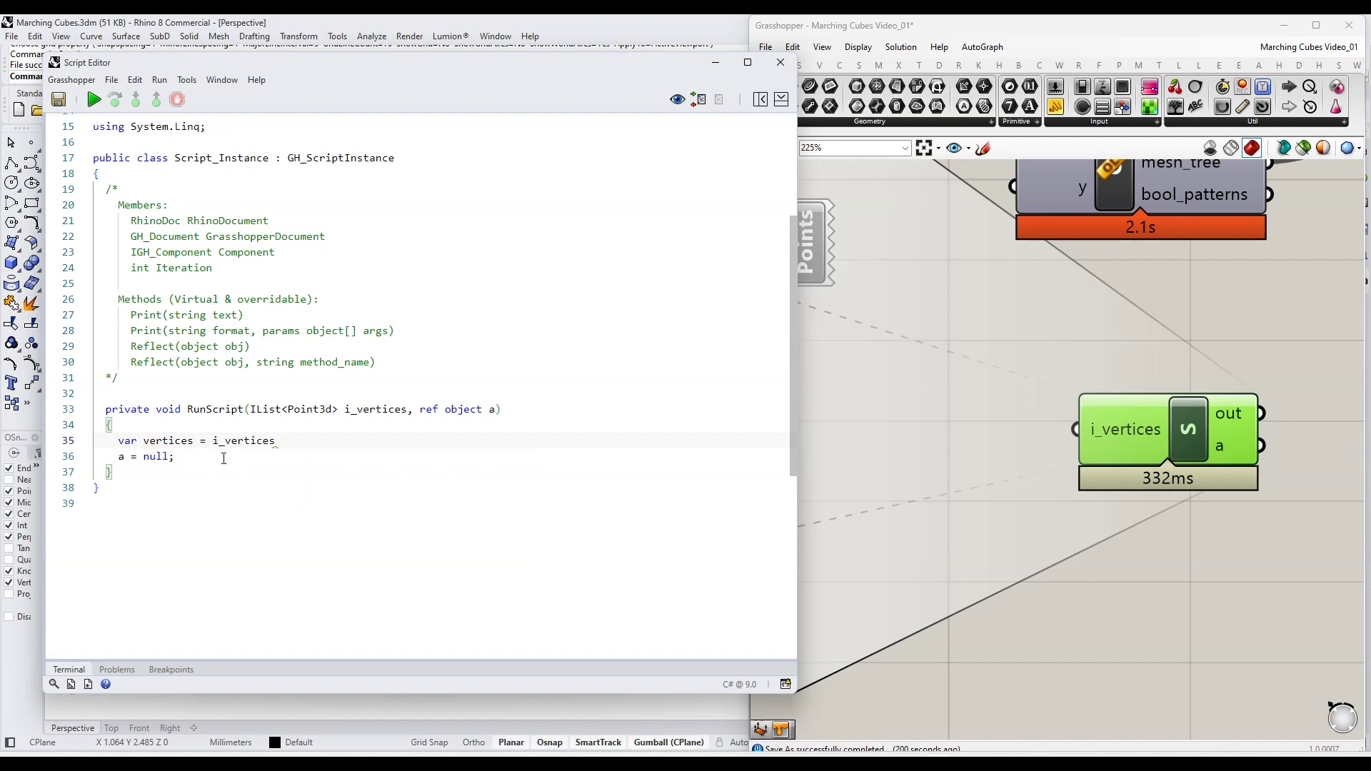
text(.ToLi)
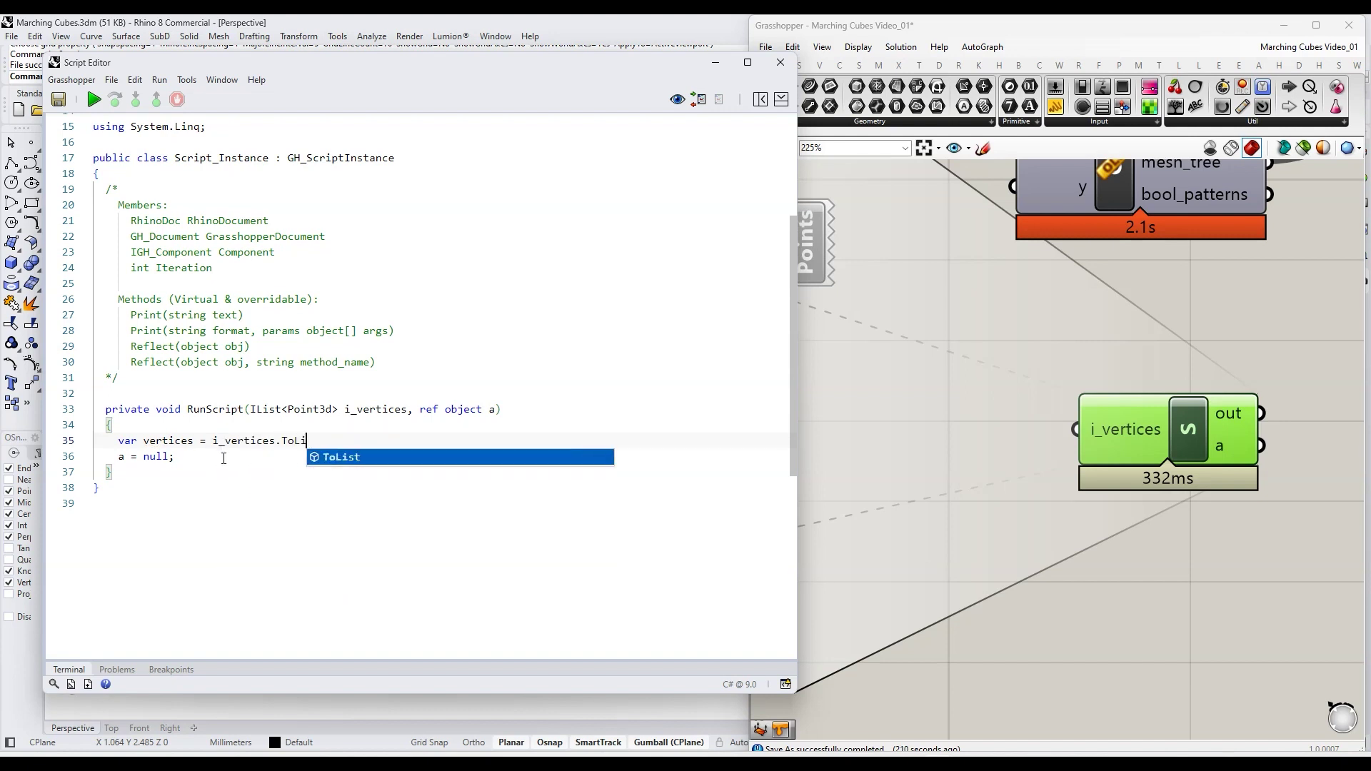
key(Tab)
text(();)
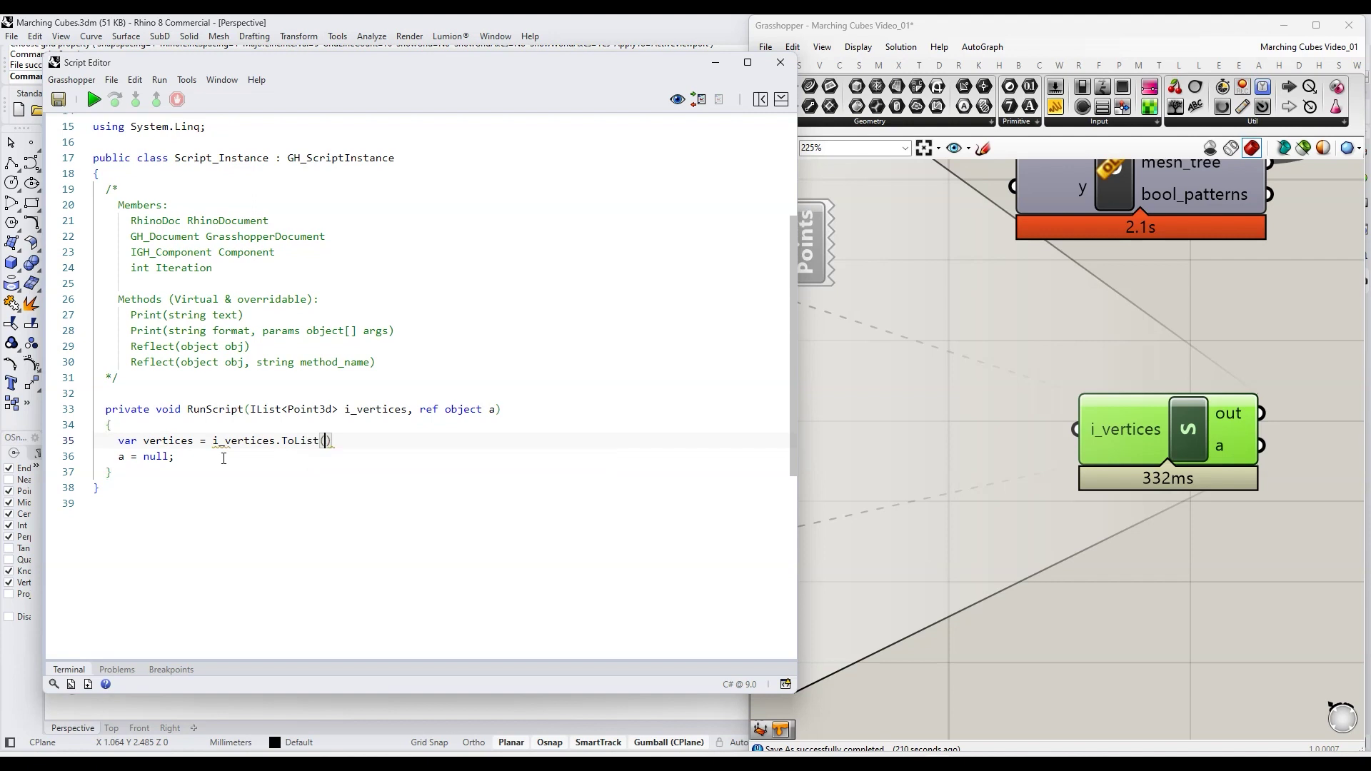
key(Return)
Arrange the new script editor and the old C# component's editor side by side for comparison
drag(42, 55, 840, 53)
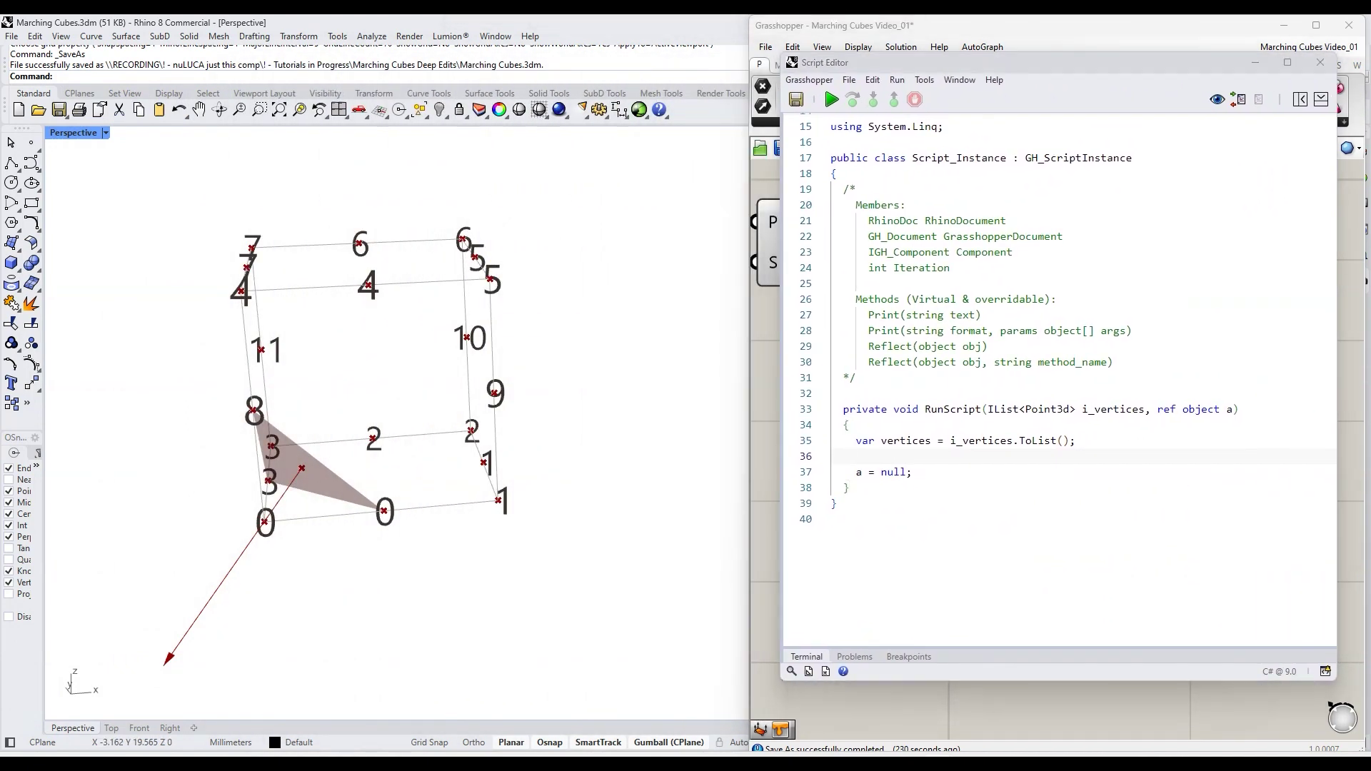
drag(0, 61, 0, 15)
drag(603, 381, 620, 679)
click(255, 628)
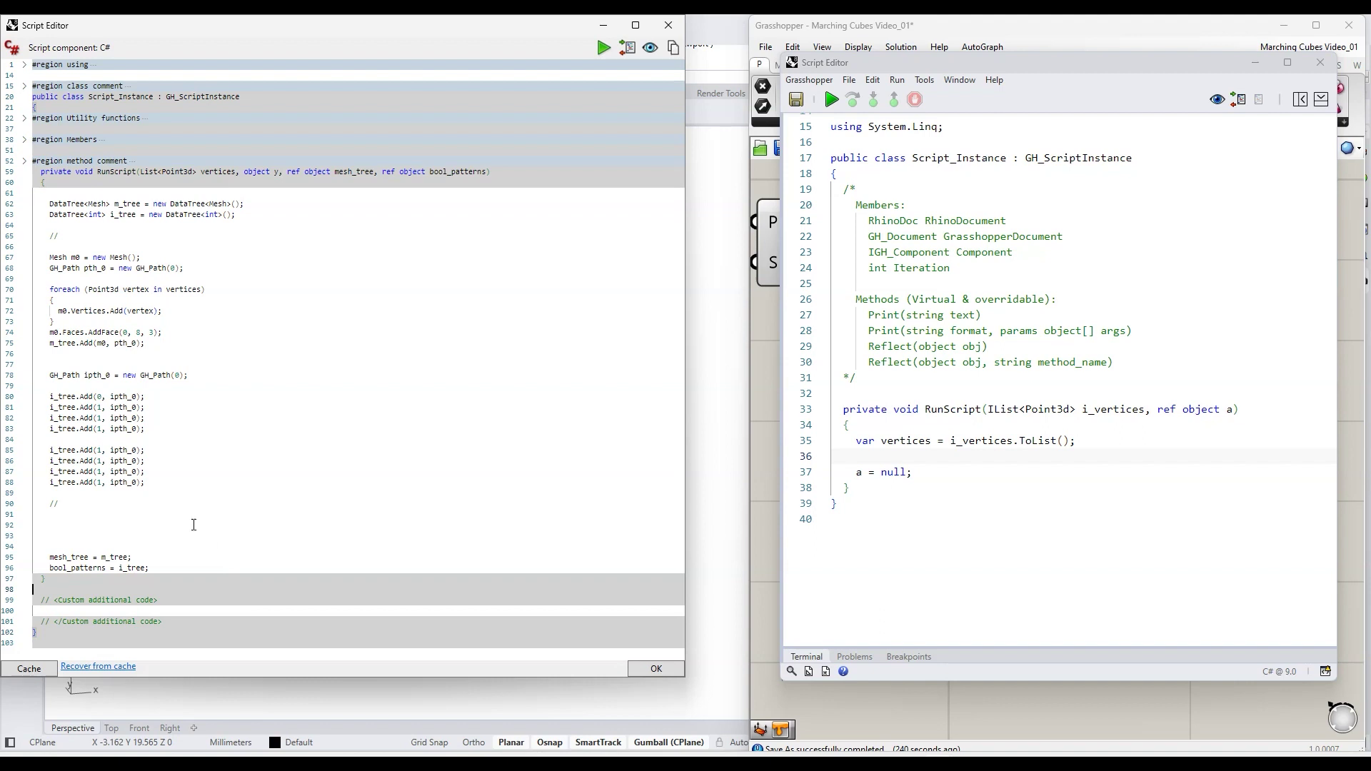
Compare the old and new scripts' using directives, comment block, RunScript method and custom code area, then move the old editor out of view
click(958, 521)
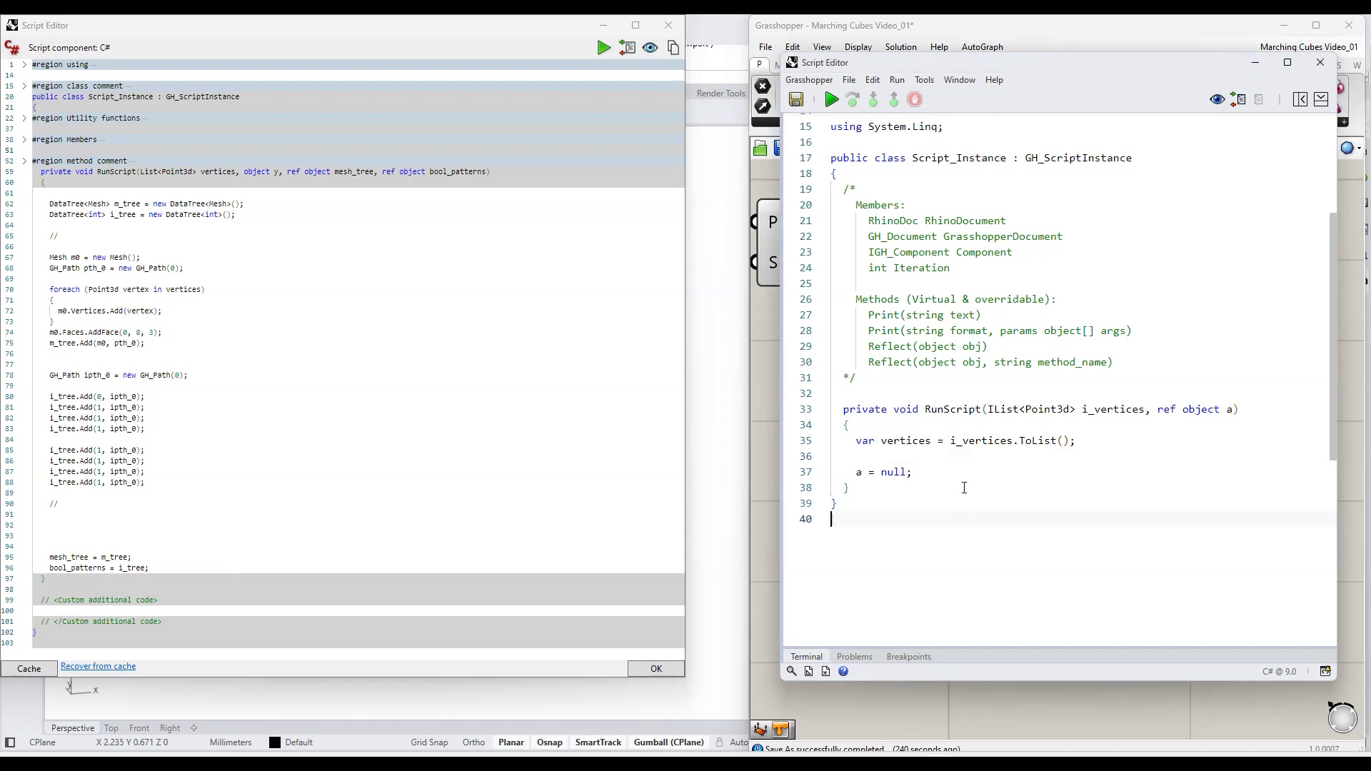
scroll(963, 331, up, 5)
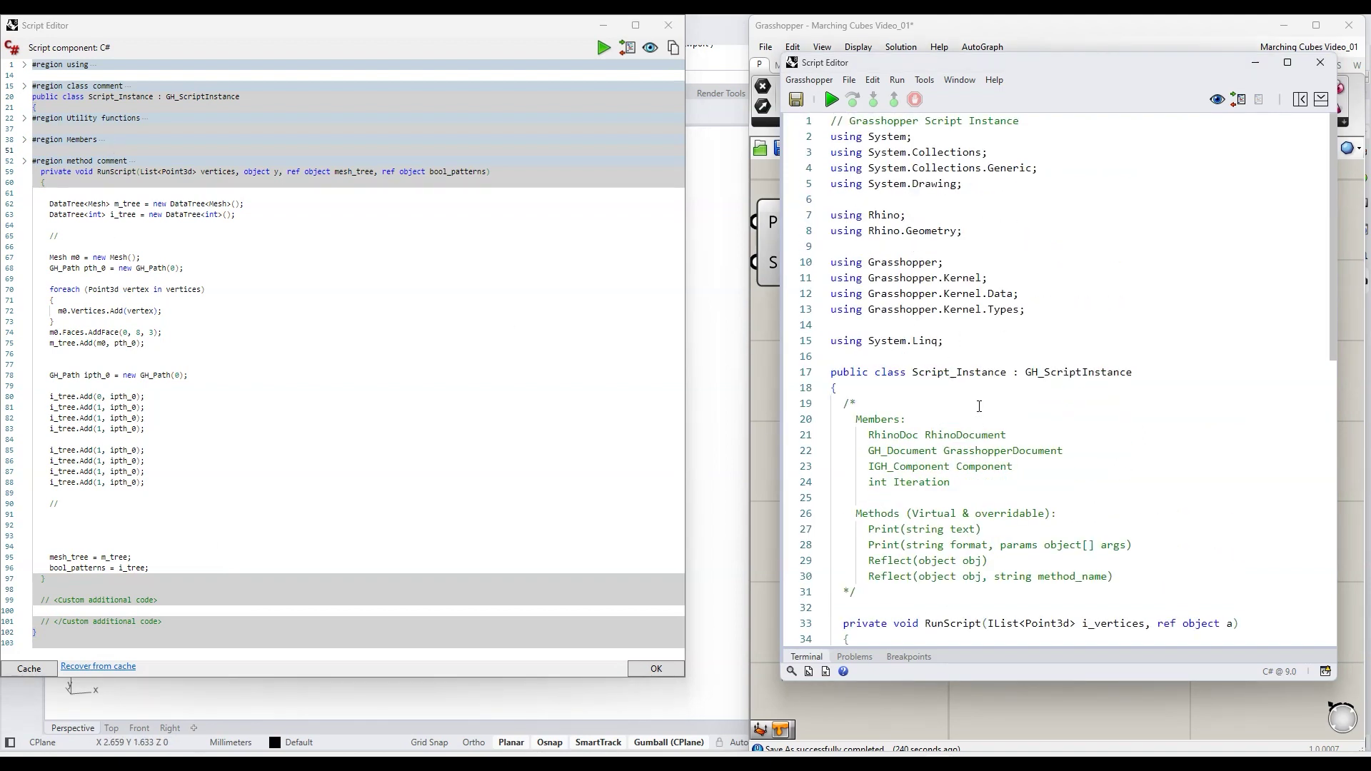
scroll(979, 406, down, 3)
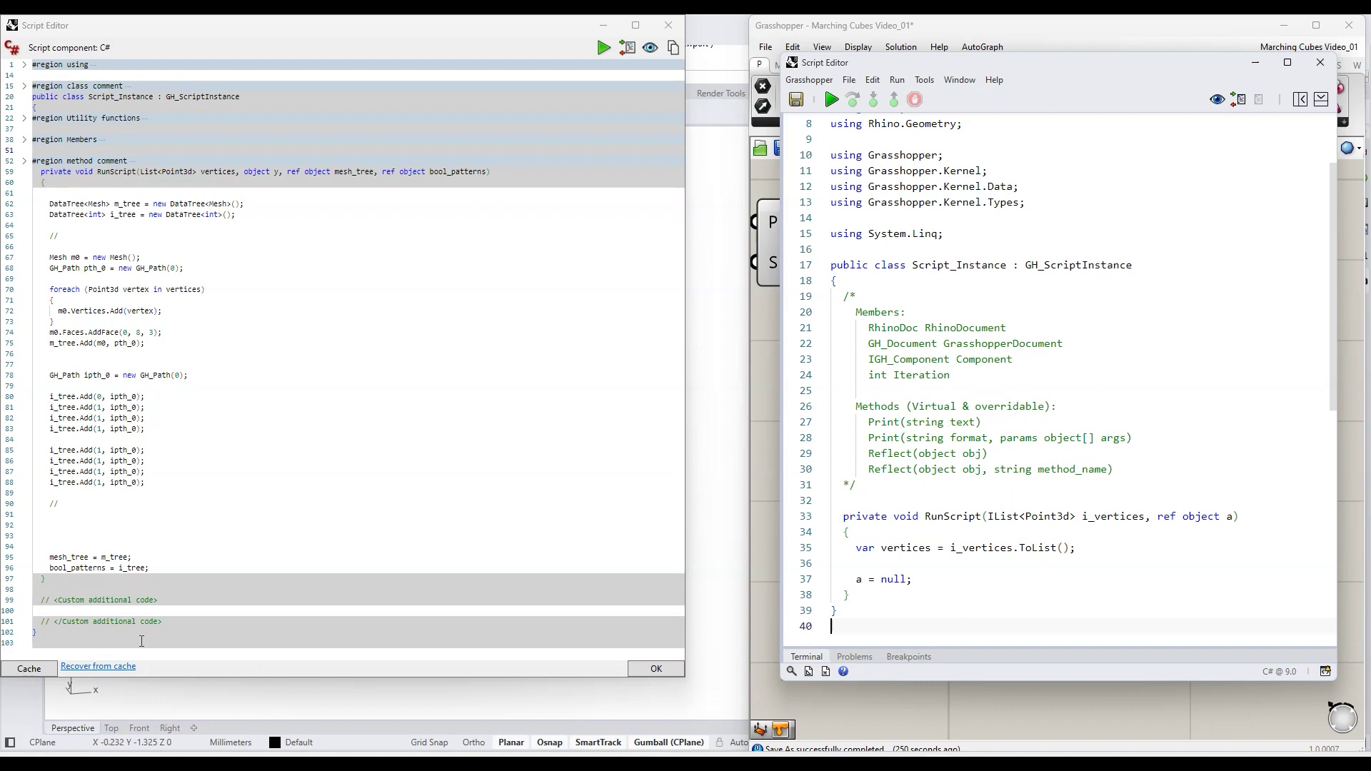
click(162, 582)
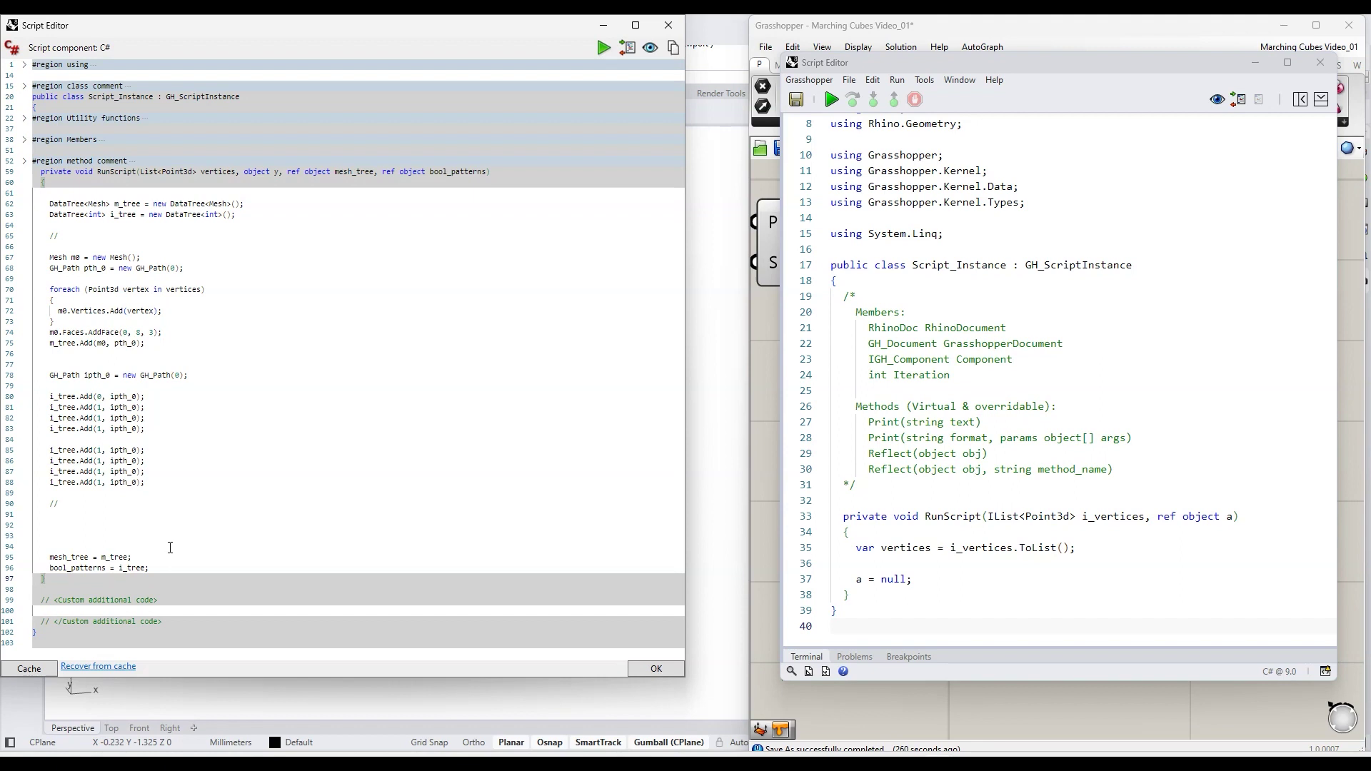
click(141, 612)
click(925, 485)
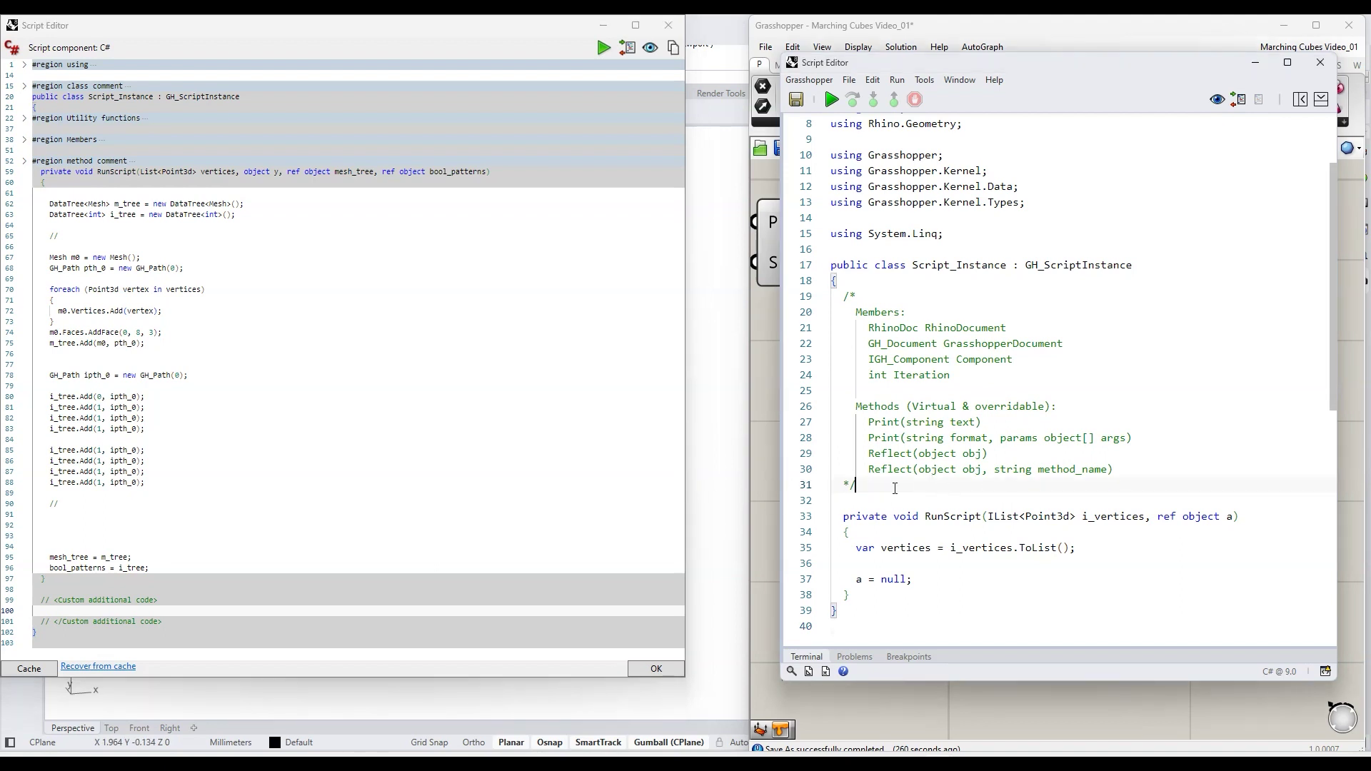
drag(856, 484, 833, 298)
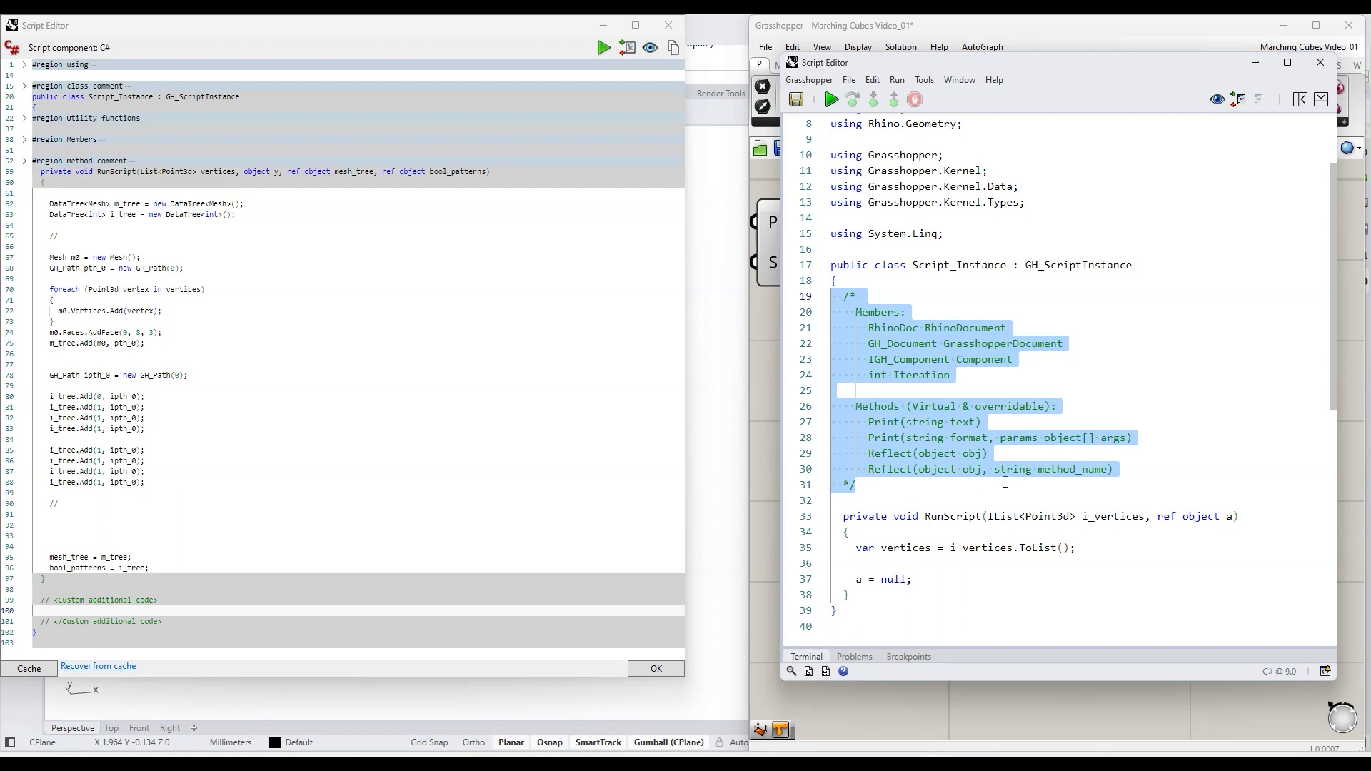
click(934, 595)
drag(924, 516, 1022, 585)
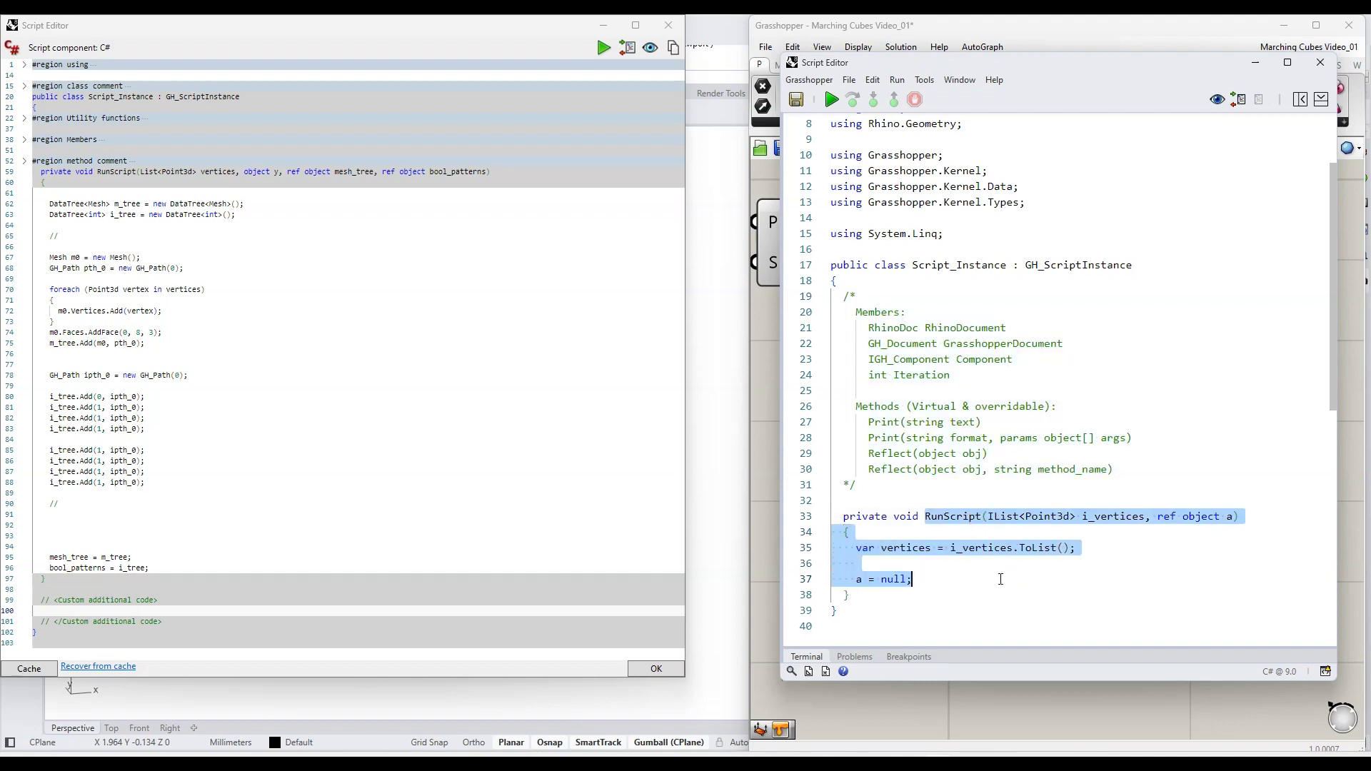
drag(183, 482, 33, 204)
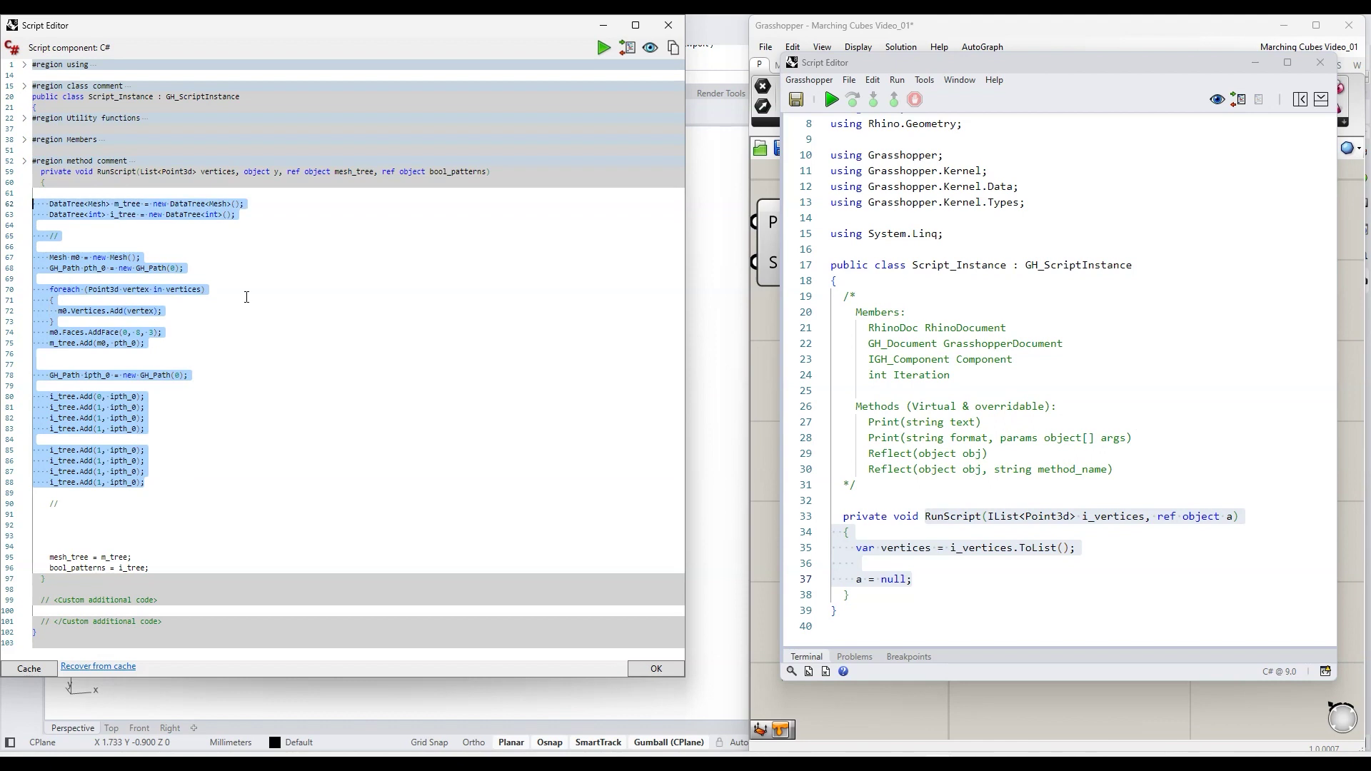
click(266, 360)
drag(309, 34, 0, 72)
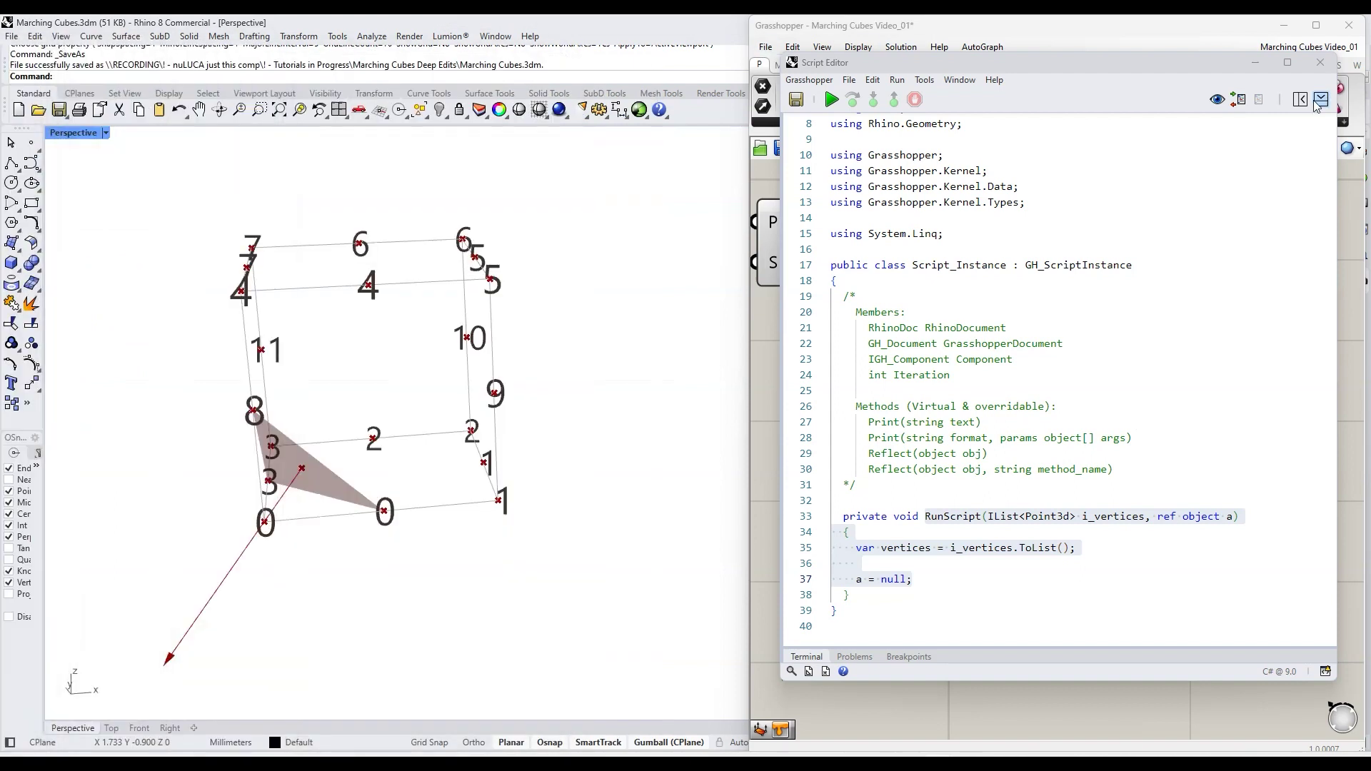
Maximize the new script editor and delete the Members and Methods comment block above RunScript
click(1288, 64)
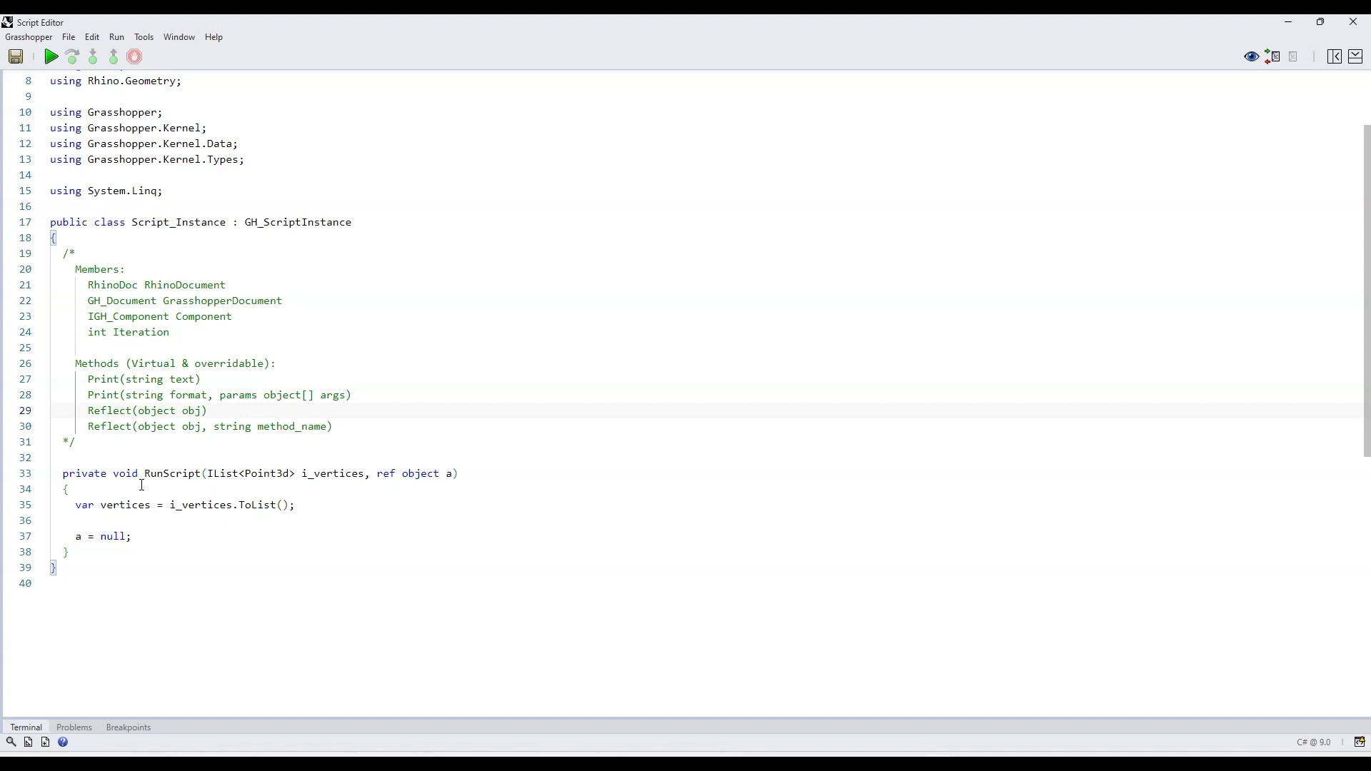
drag(111, 447, 50, 253)
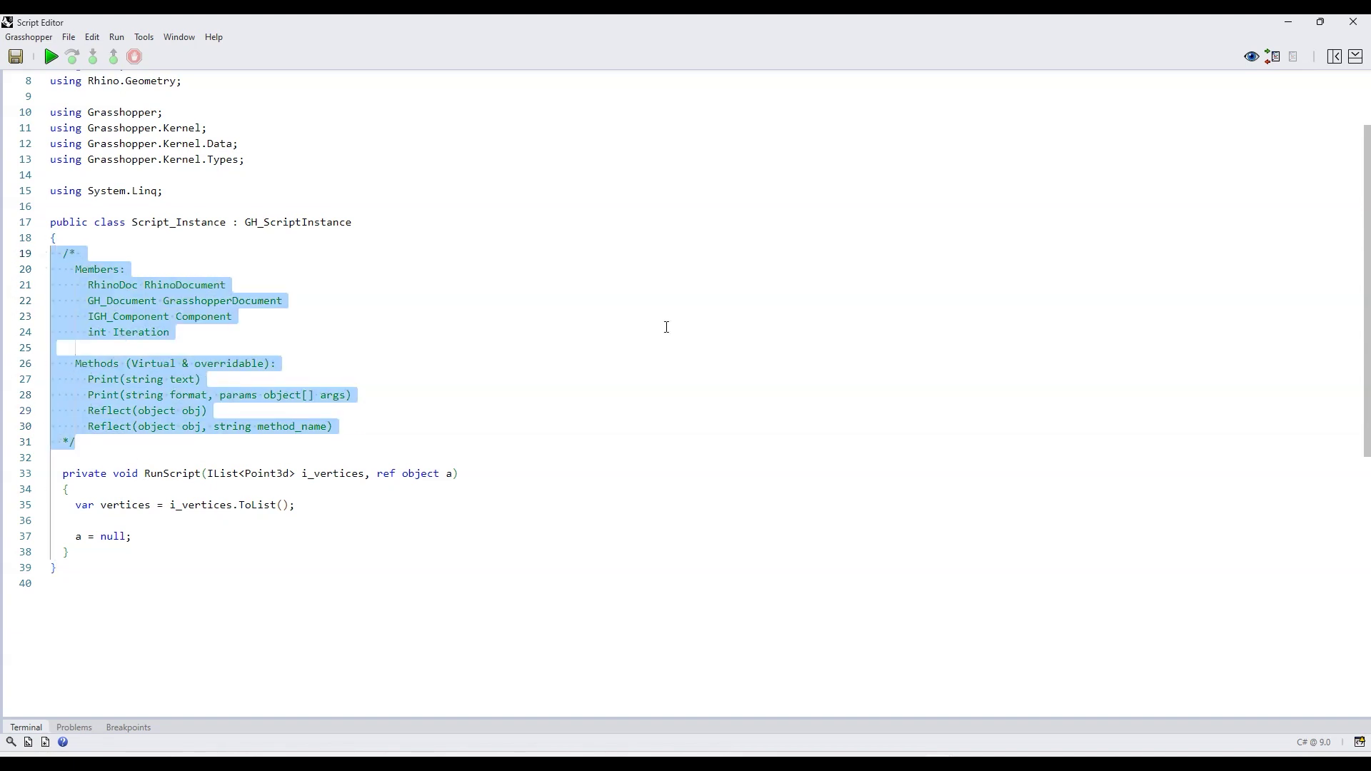
key(Delete)
key(Delete)
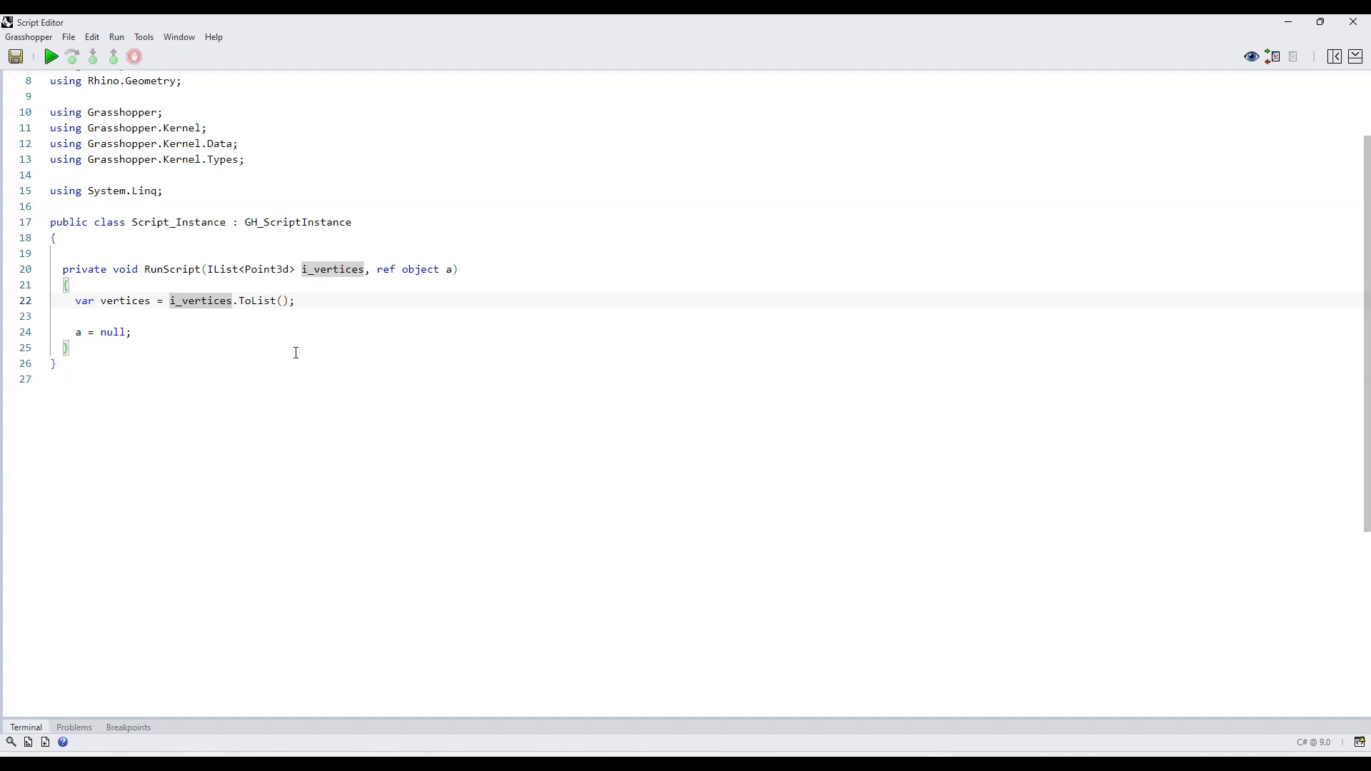
Declare the mesh tree below the vertices line with var m_tree = new DataTree<Mesh>();
click(300, 302)
key(Return)
key(Return)
text(var)
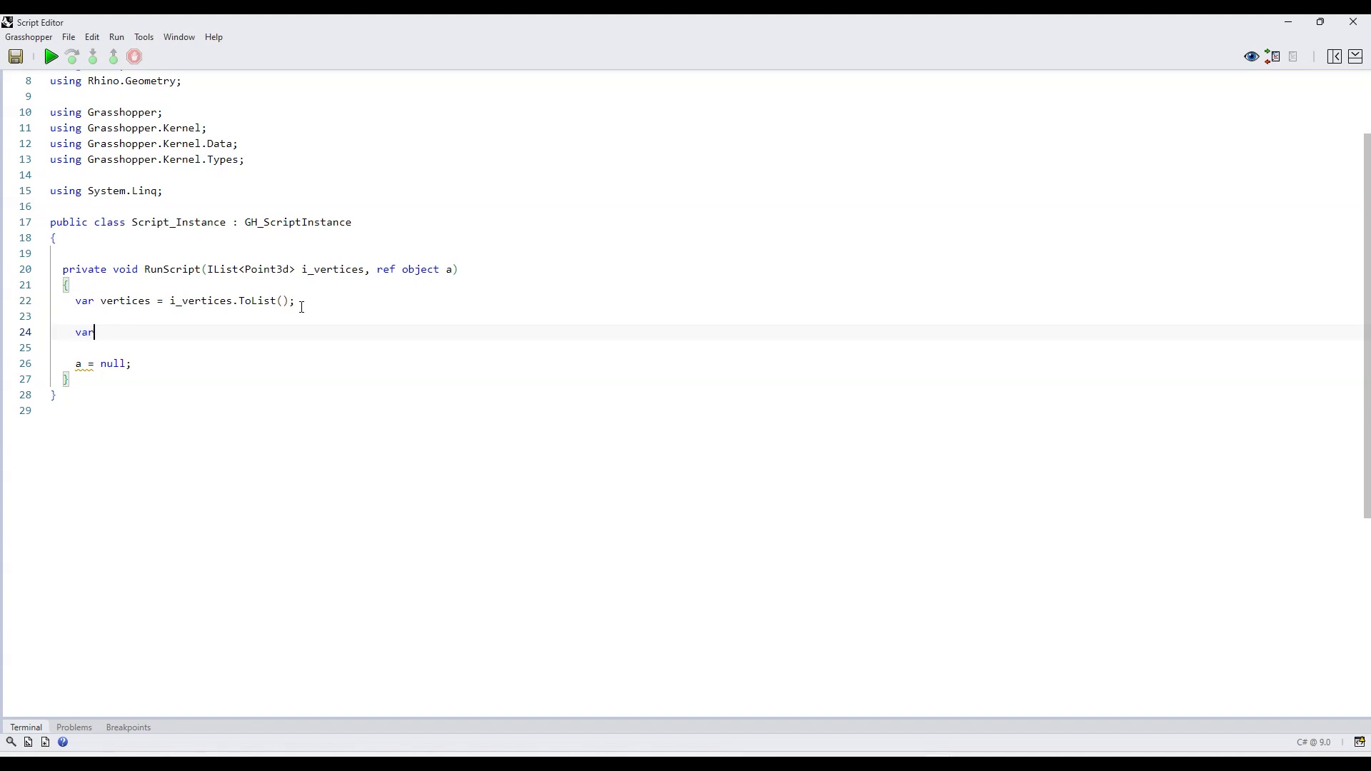
text(m_tree = new Data)
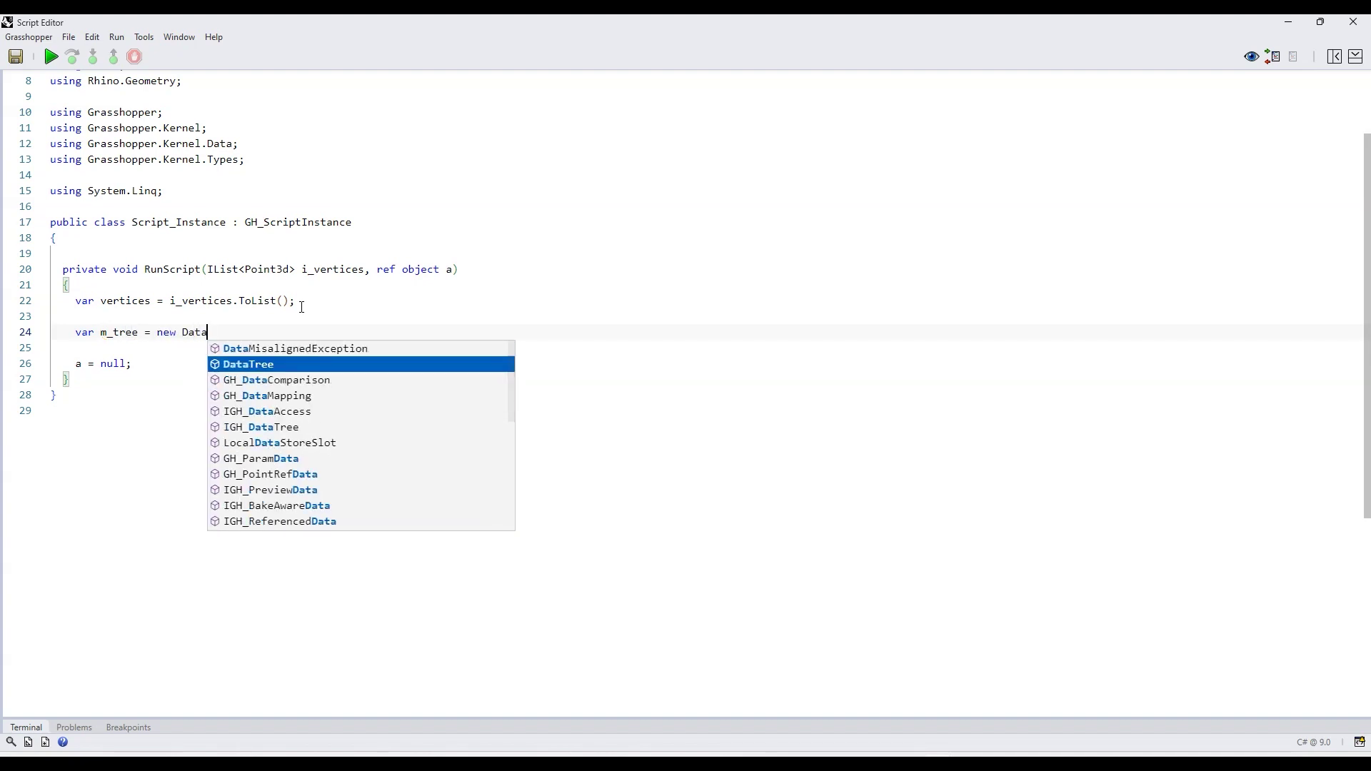
key(Tab)
text(<M)
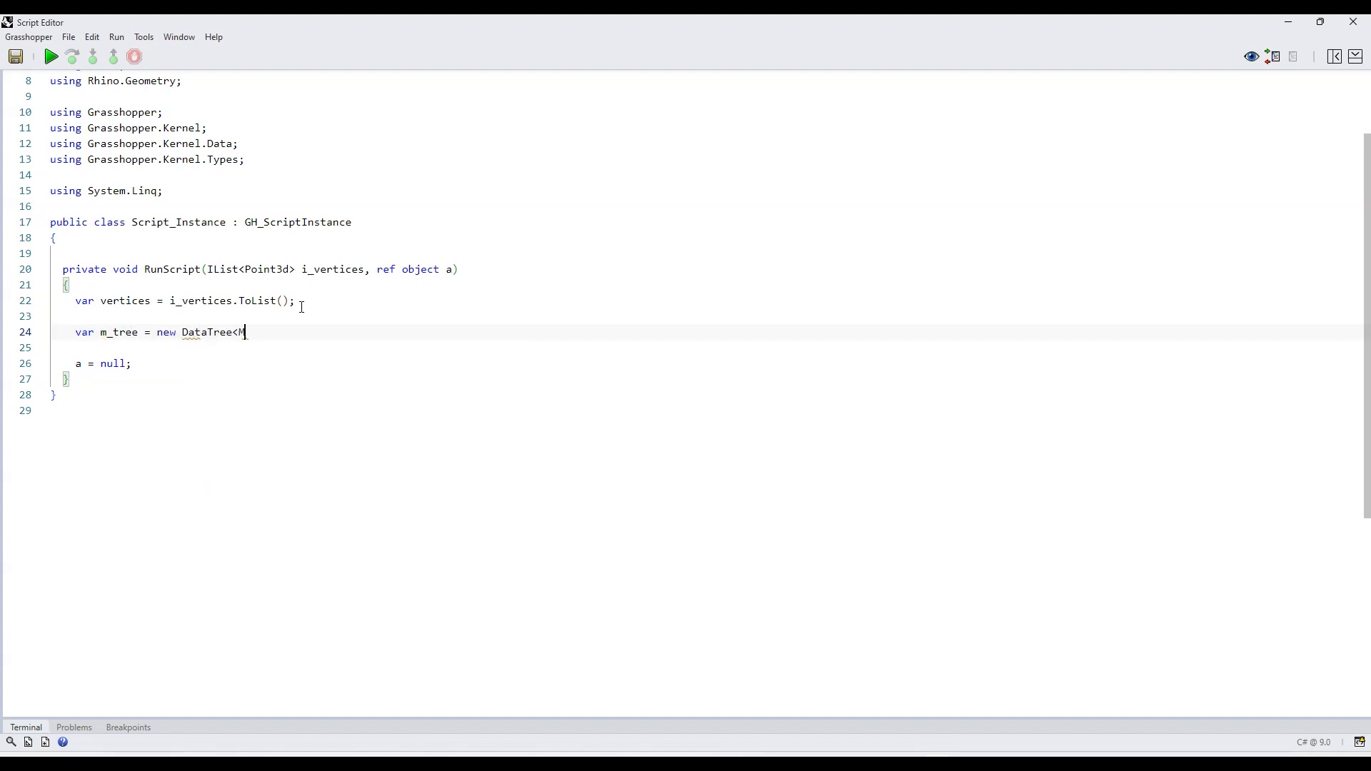
text(esh>();)
Declare the integer tree on the line below m_tree with var i_tree = new DataTree<int>();
key(Return)
text(var i)
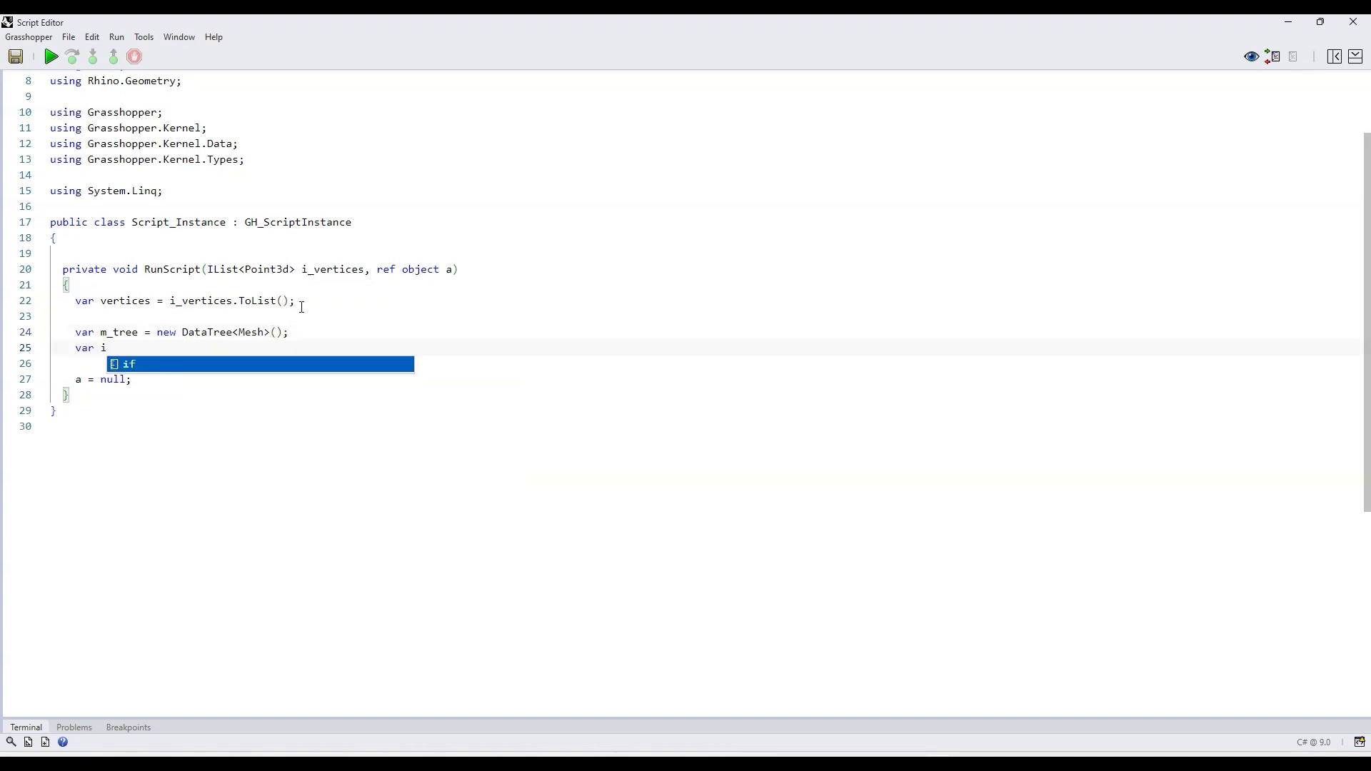
text(_tree)
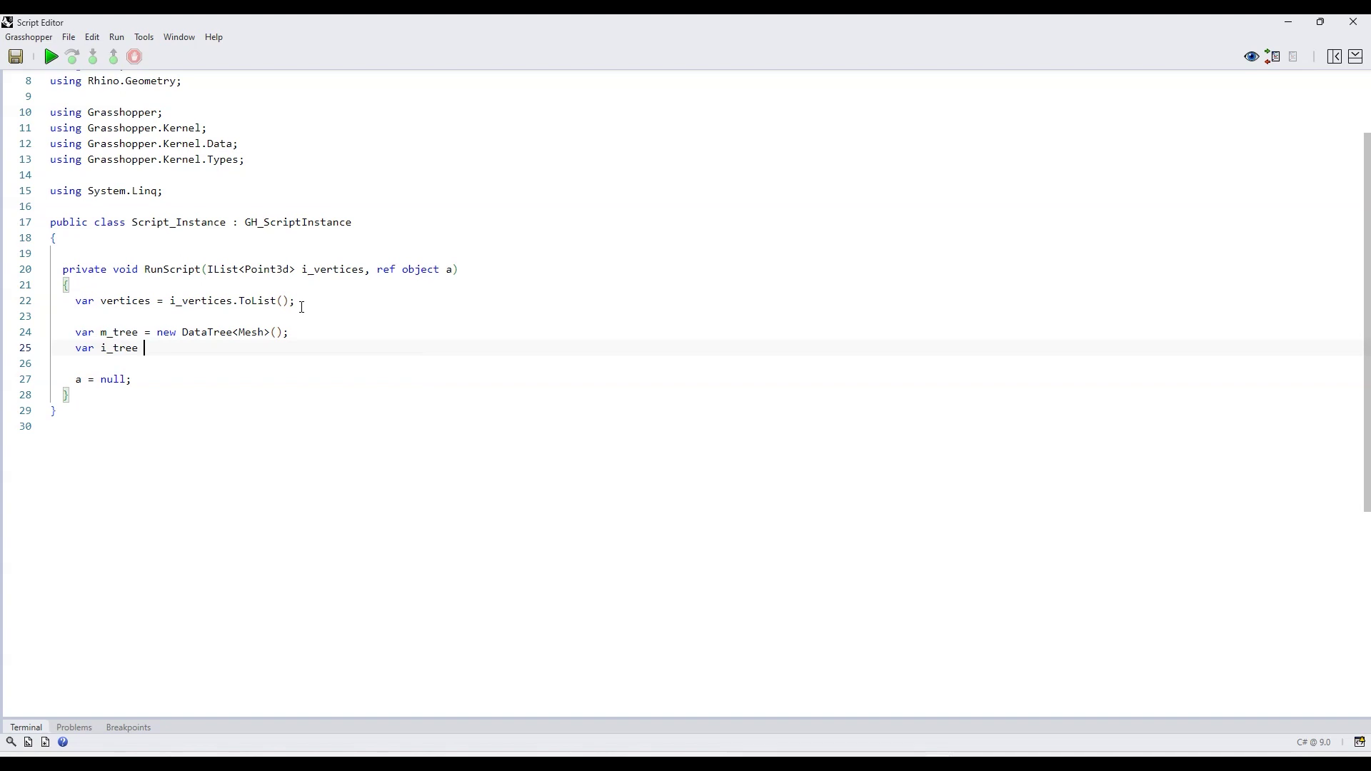
text( = new )
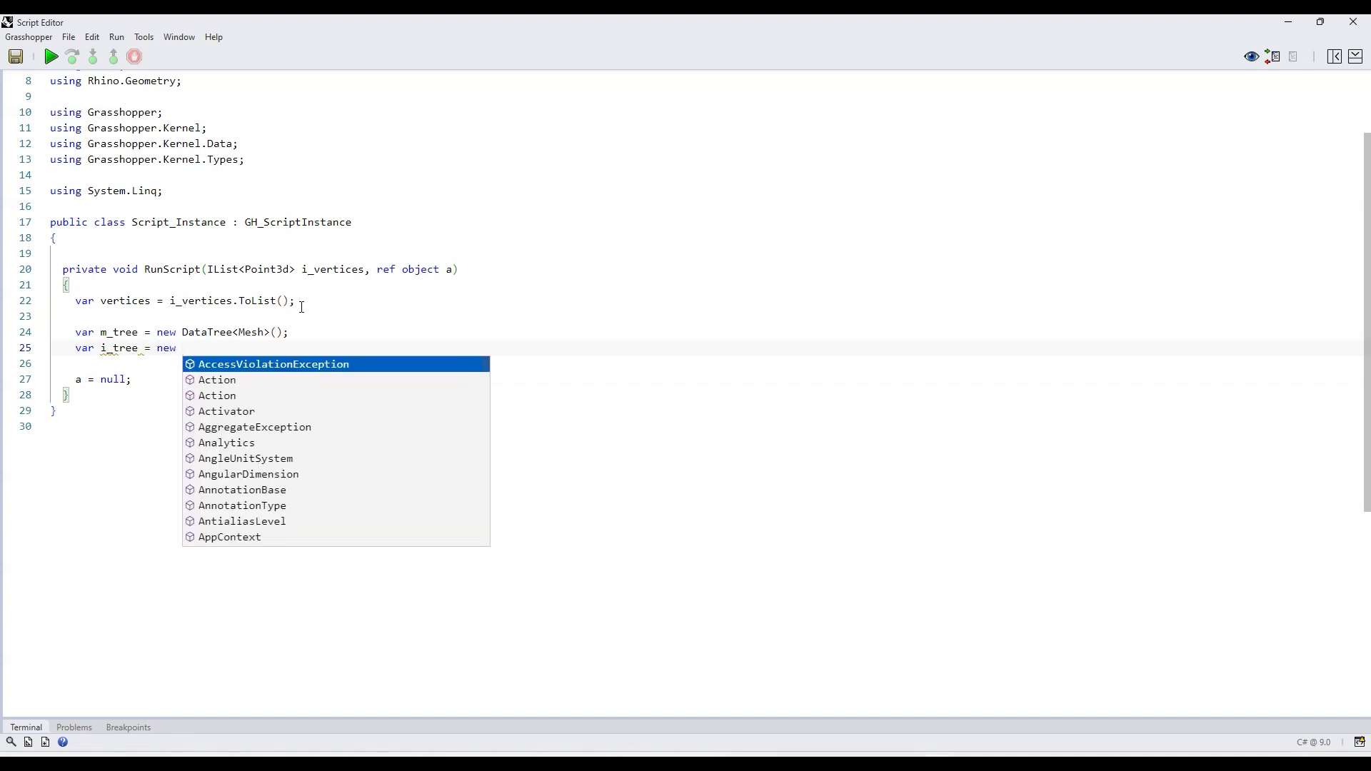
text(DataTree<int>();)
Add the loop header foreach (Point3d vertex in vertices) below the tree declarations, separated by a blank line
key(Return)
key(Return)
text(foreach (Point3d vertex in vertices)
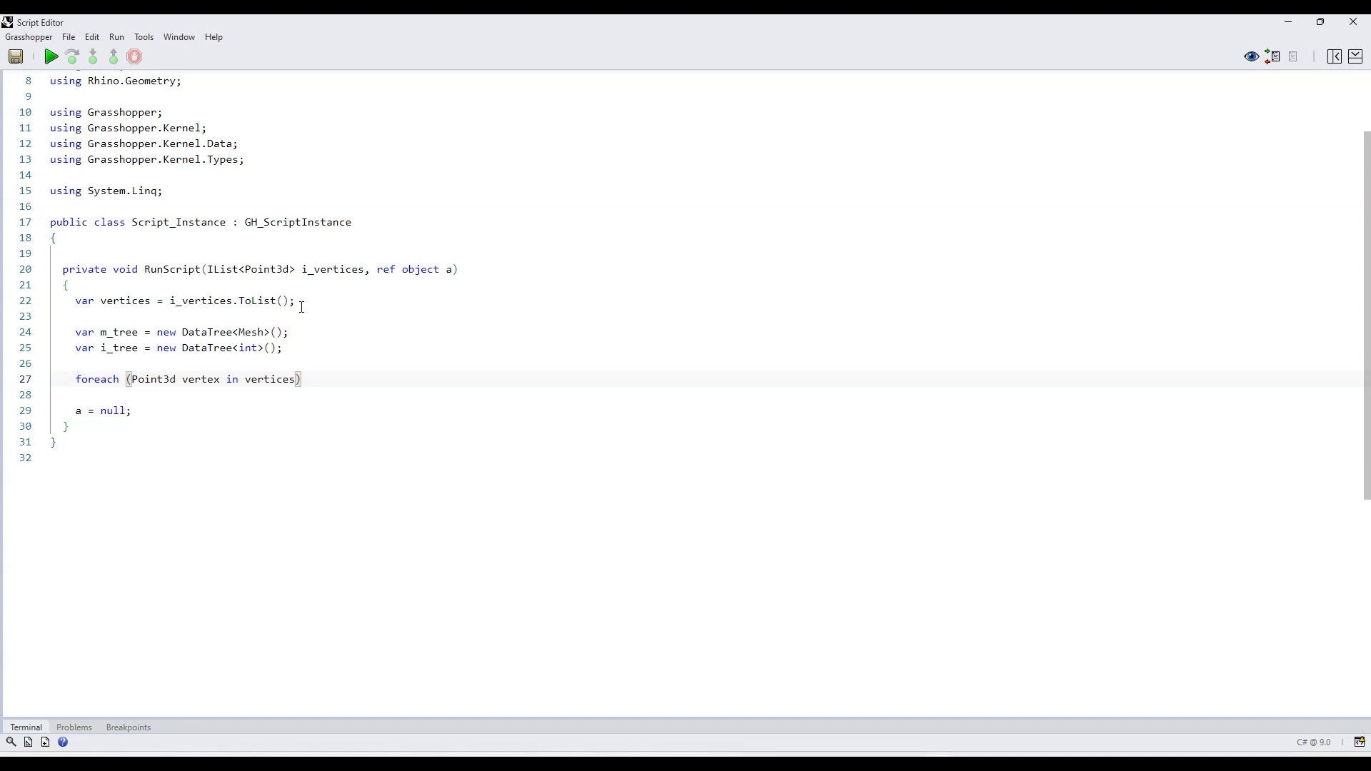
Insert Mesh m0 = new Mesh(); between the tree declarations and the foreach loop, with a blank line before the loop
click(76, 379)
key(Return)
key(Return)
key(Up)
key(Up)
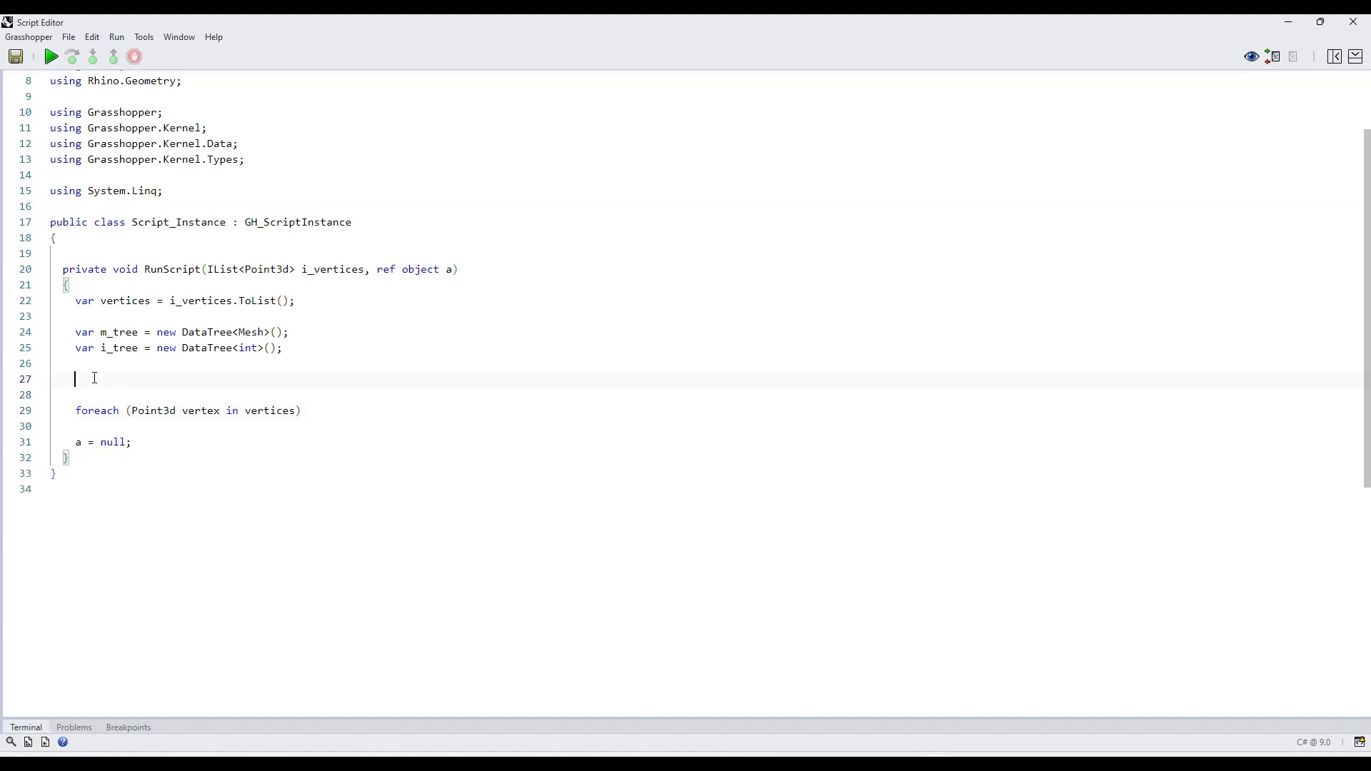
text(Mesh mo)
key(BackSpace)
text(0 = new)
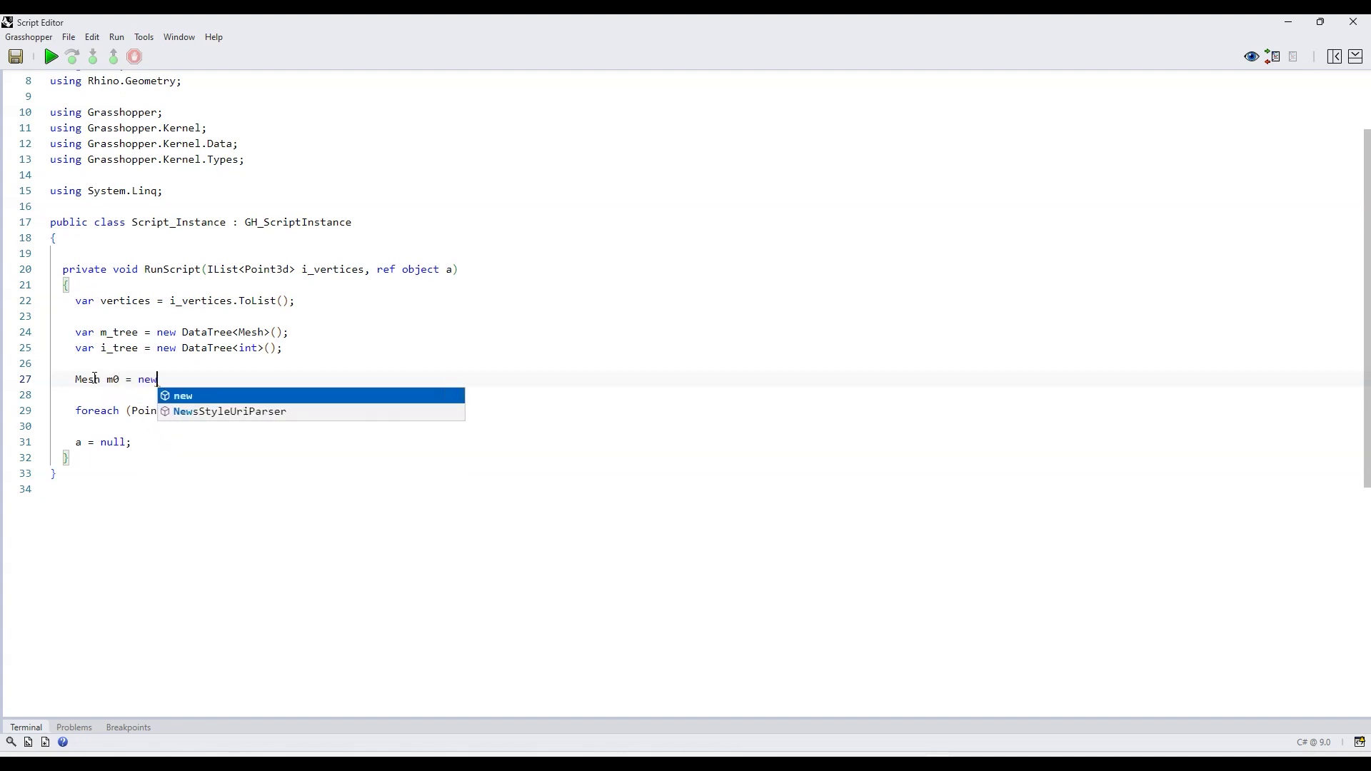
text( Mesh()
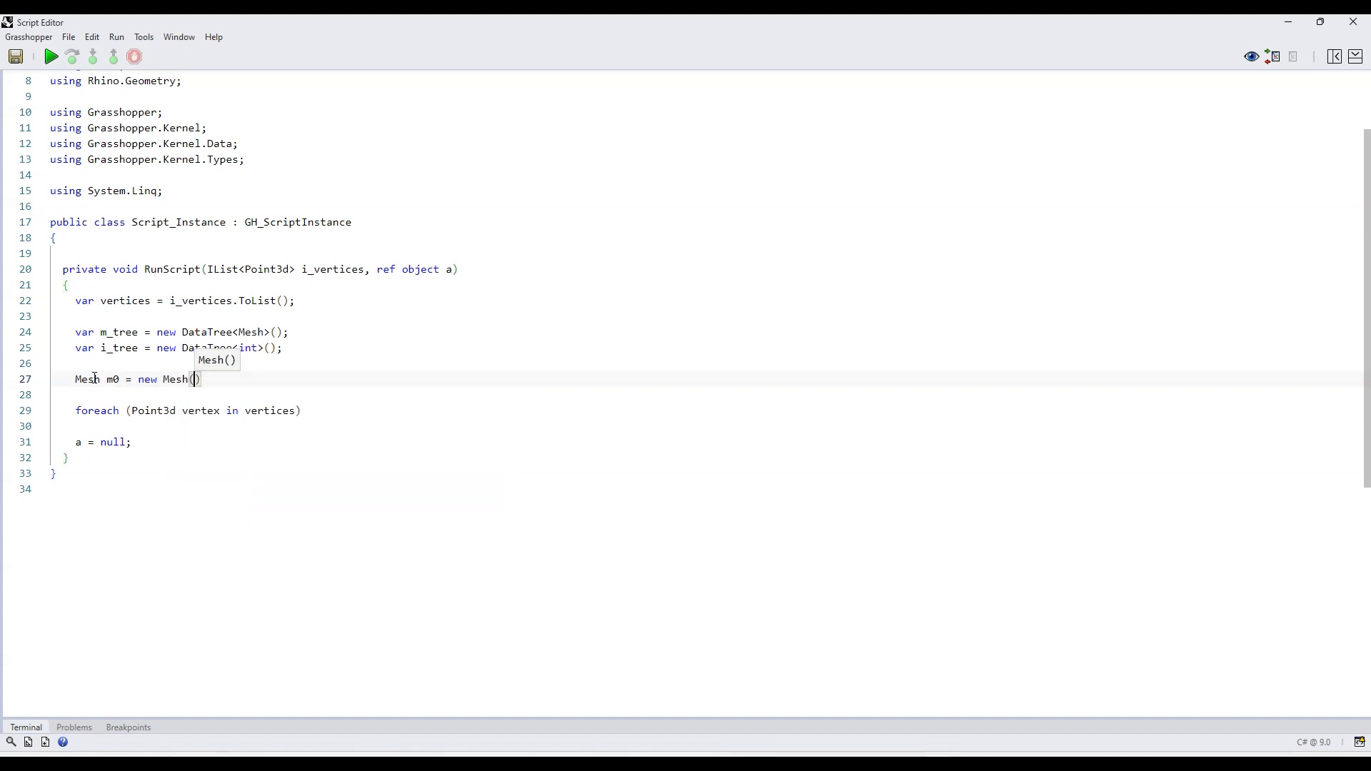
text();)
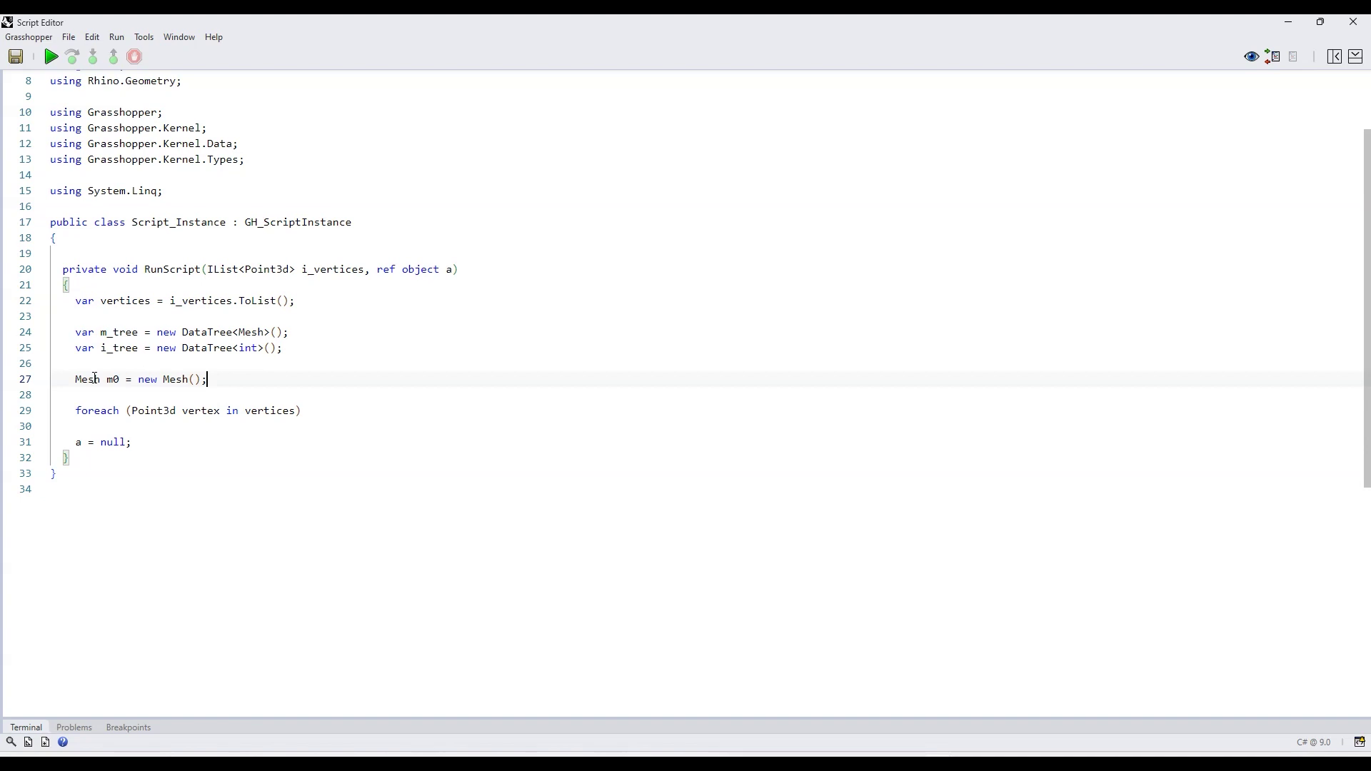
Declare the branch path on the line below m0 with GH_Path pth_0 = new GH_Path(0);
key(Return)
text(GH_path_pth_0 = new GH_P)
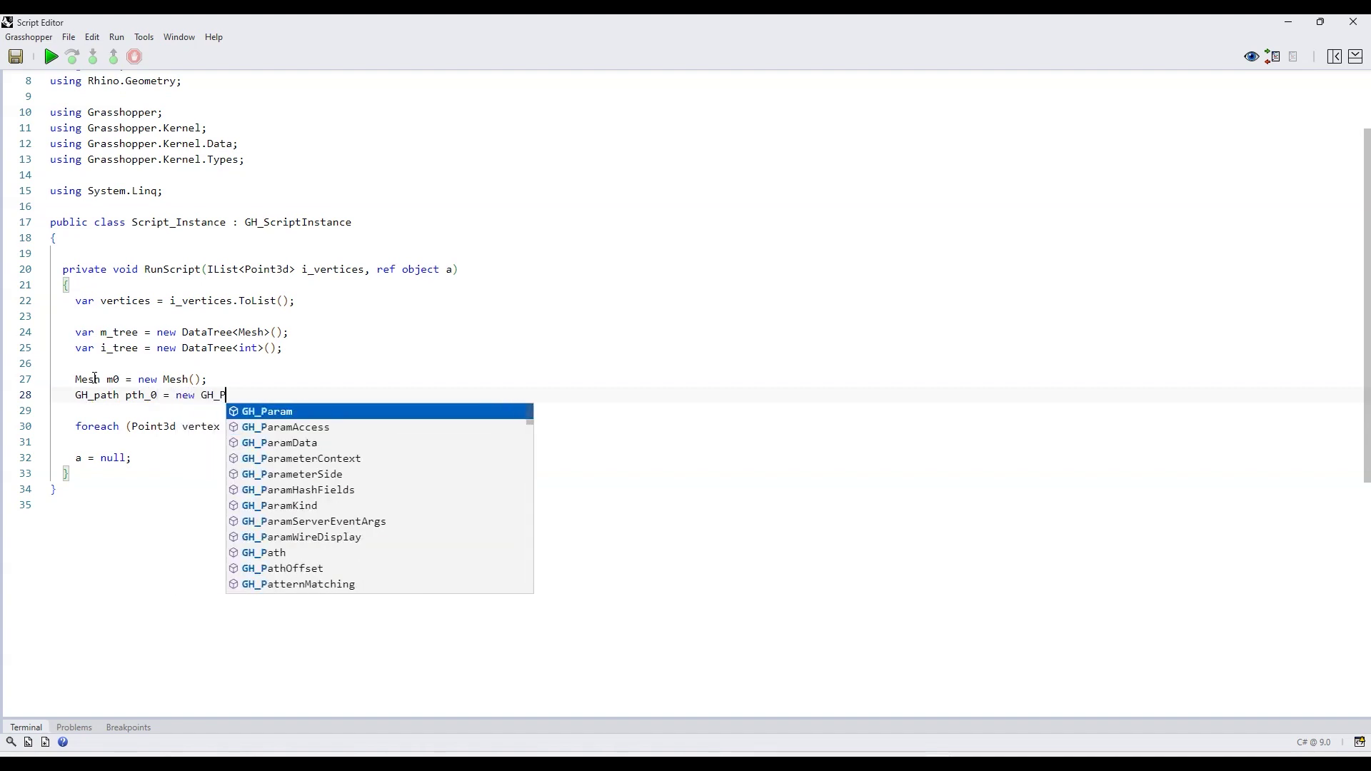
text(ath()
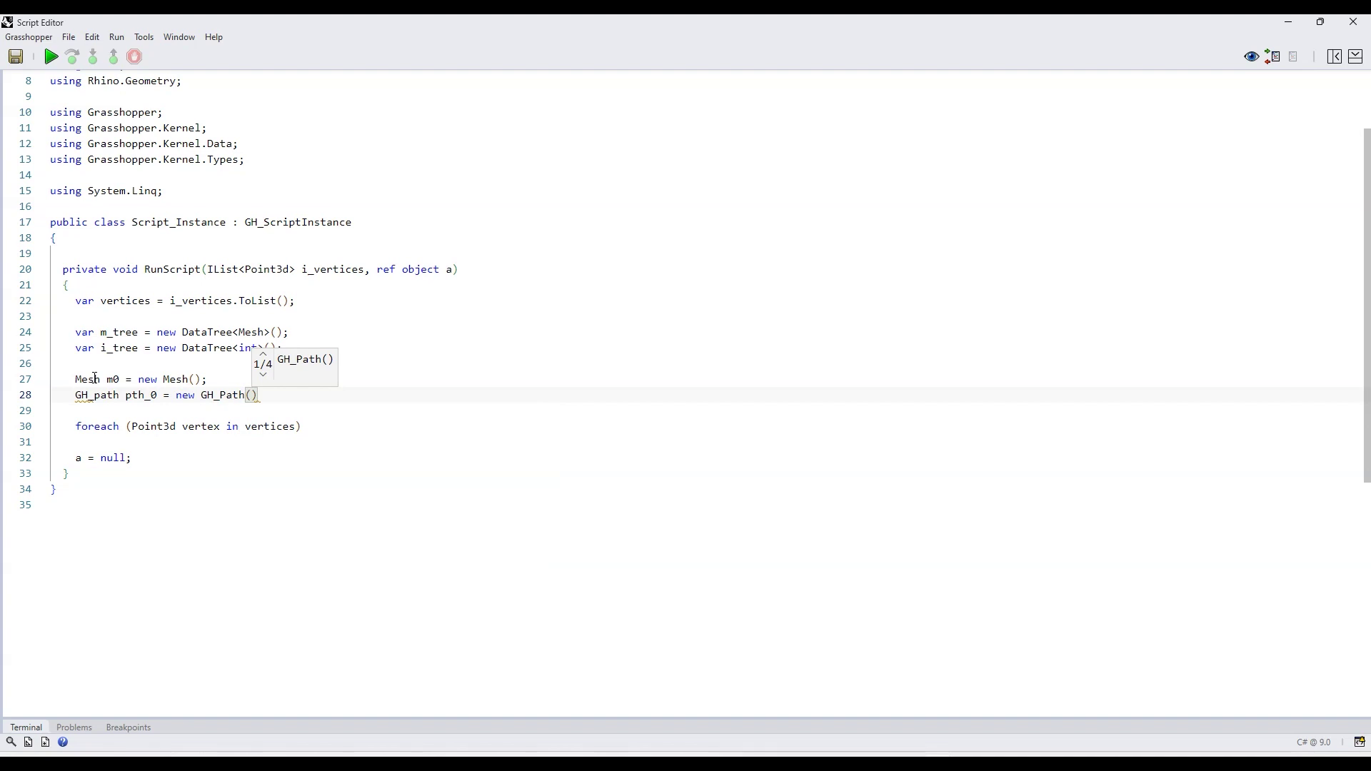
text(0);)
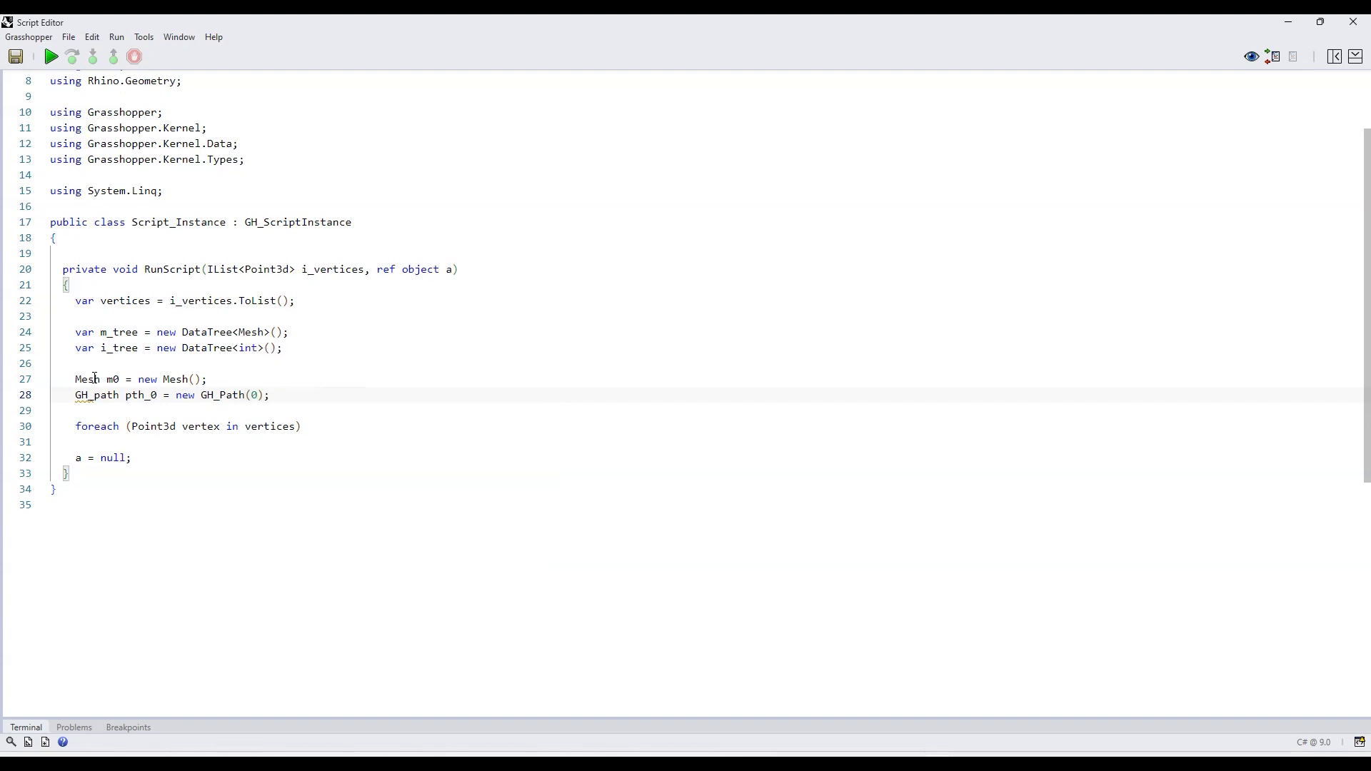
click(97, 400)
click(295, 397)
Give the foreach loop a braced body containing m0.Vertices.Add(vertex);
click(312, 428)
text({)
key(Return)
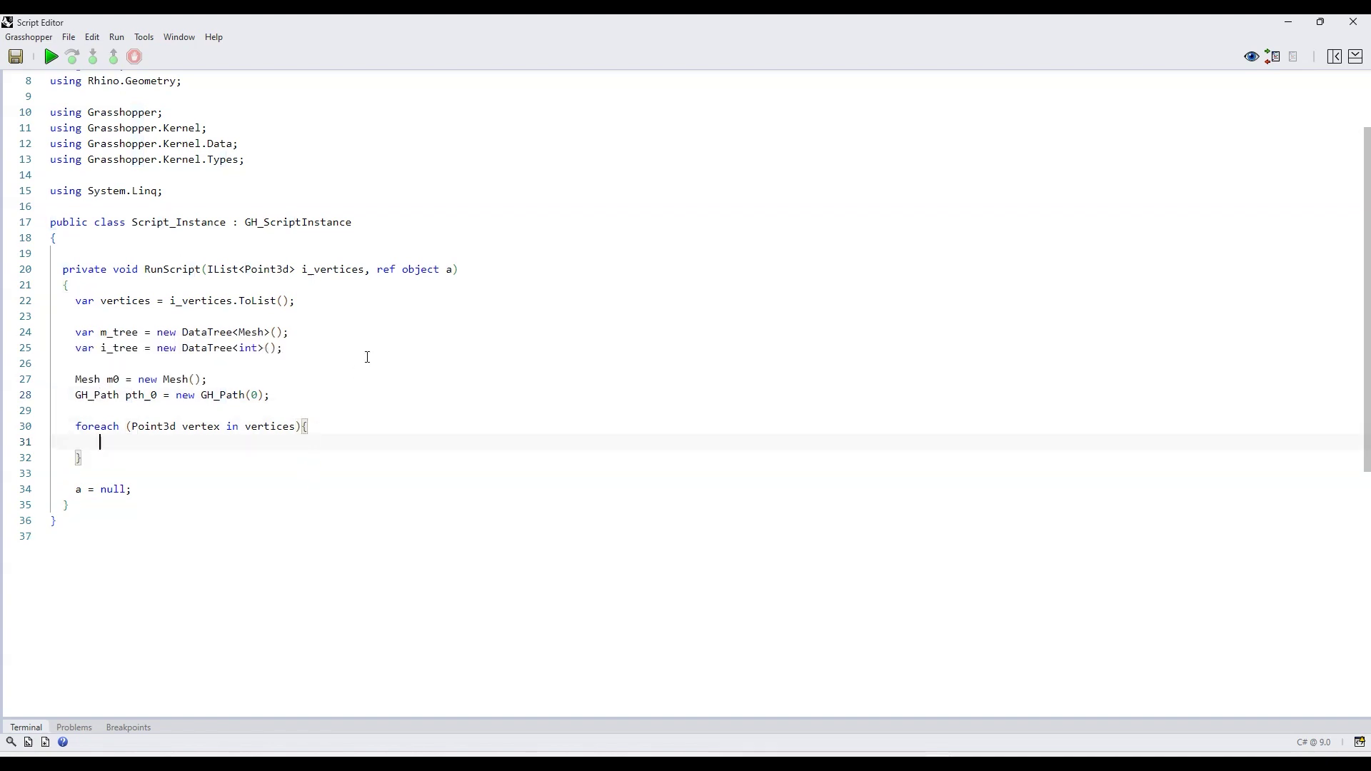
text(m0.Ad)
key(BackSpace)
key(BackSpace)
text(VE)
key(BackSpace)
key(Down)
text(.)
key(Tab)
text((vertex))
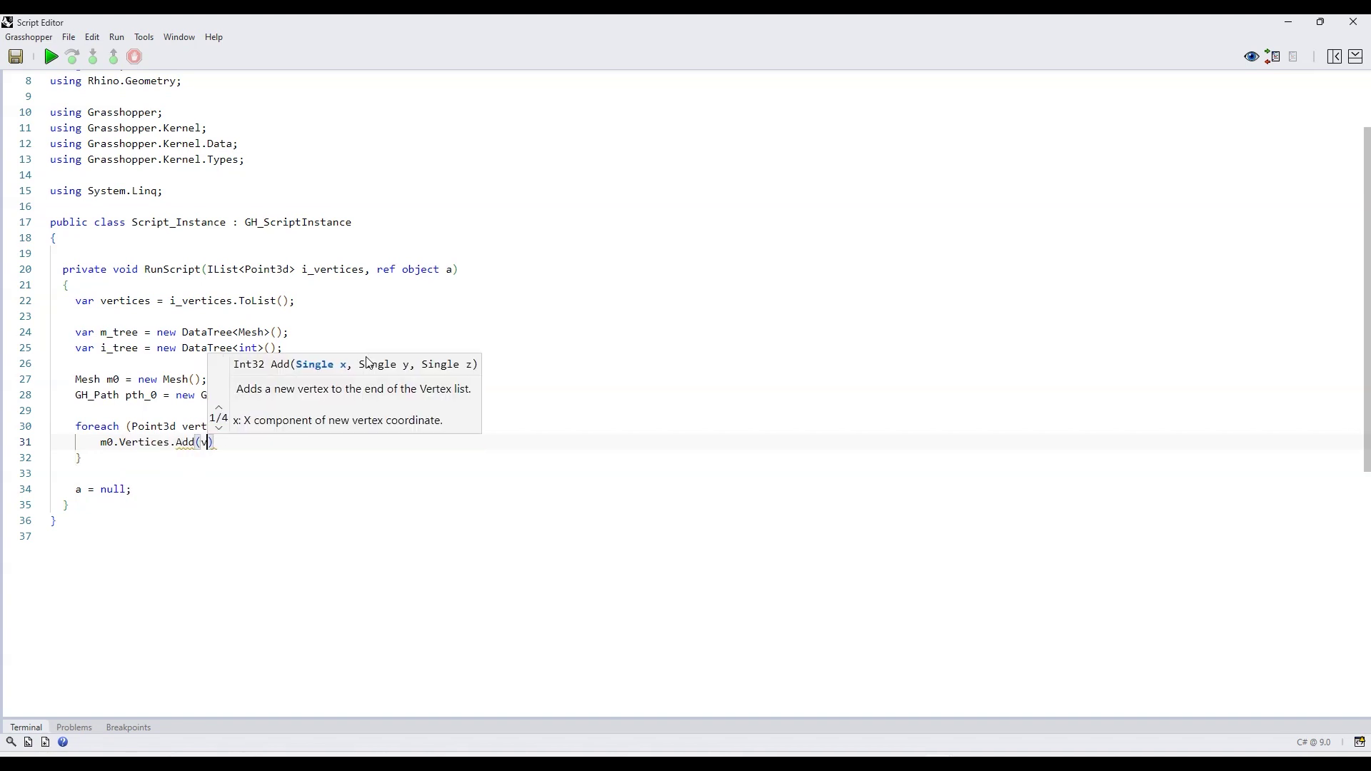
text(;)
Add the triangle face after the foreach loop with m0.Faces.AddFace(0, 8, 3);
click(214, 458)
key(Return)
text(m)
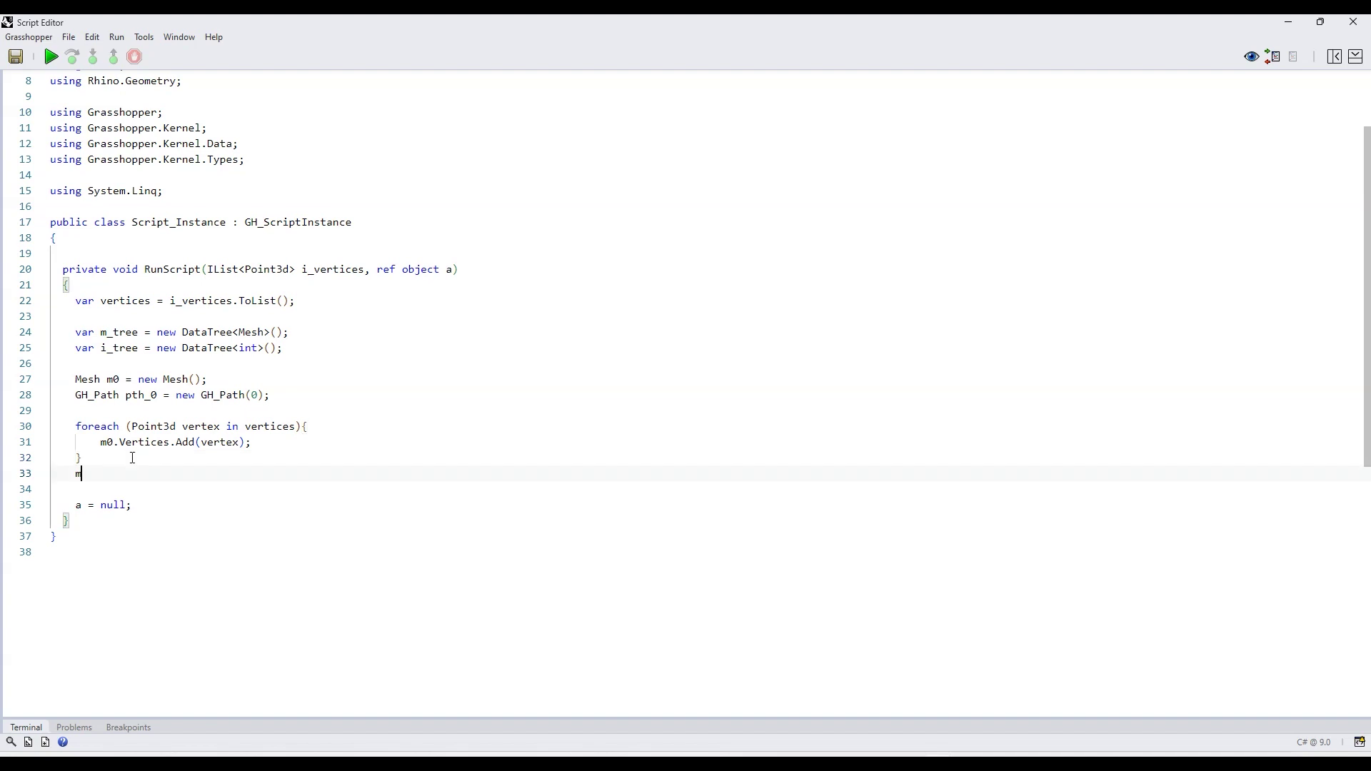
text(0.Faces.A)
key(Tab)
text(()
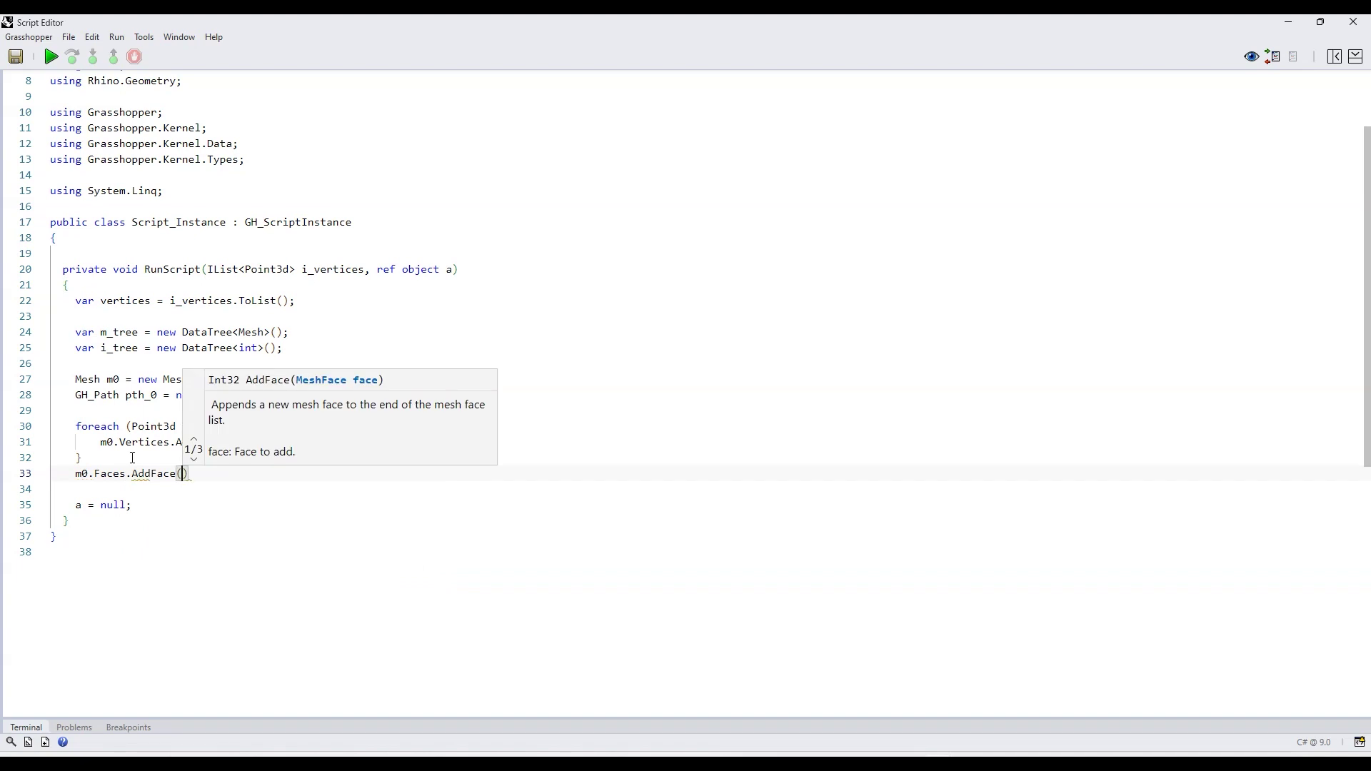
text(0, 8)
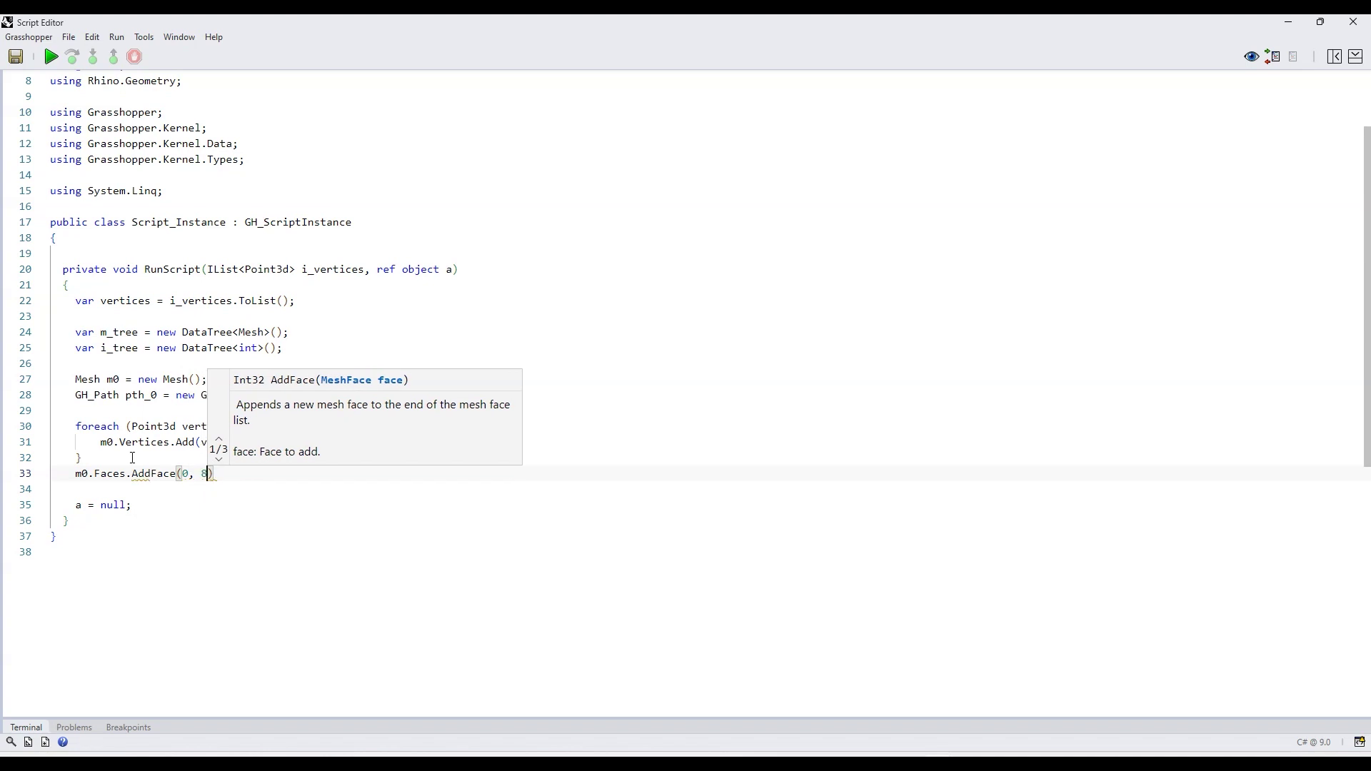
text(, )
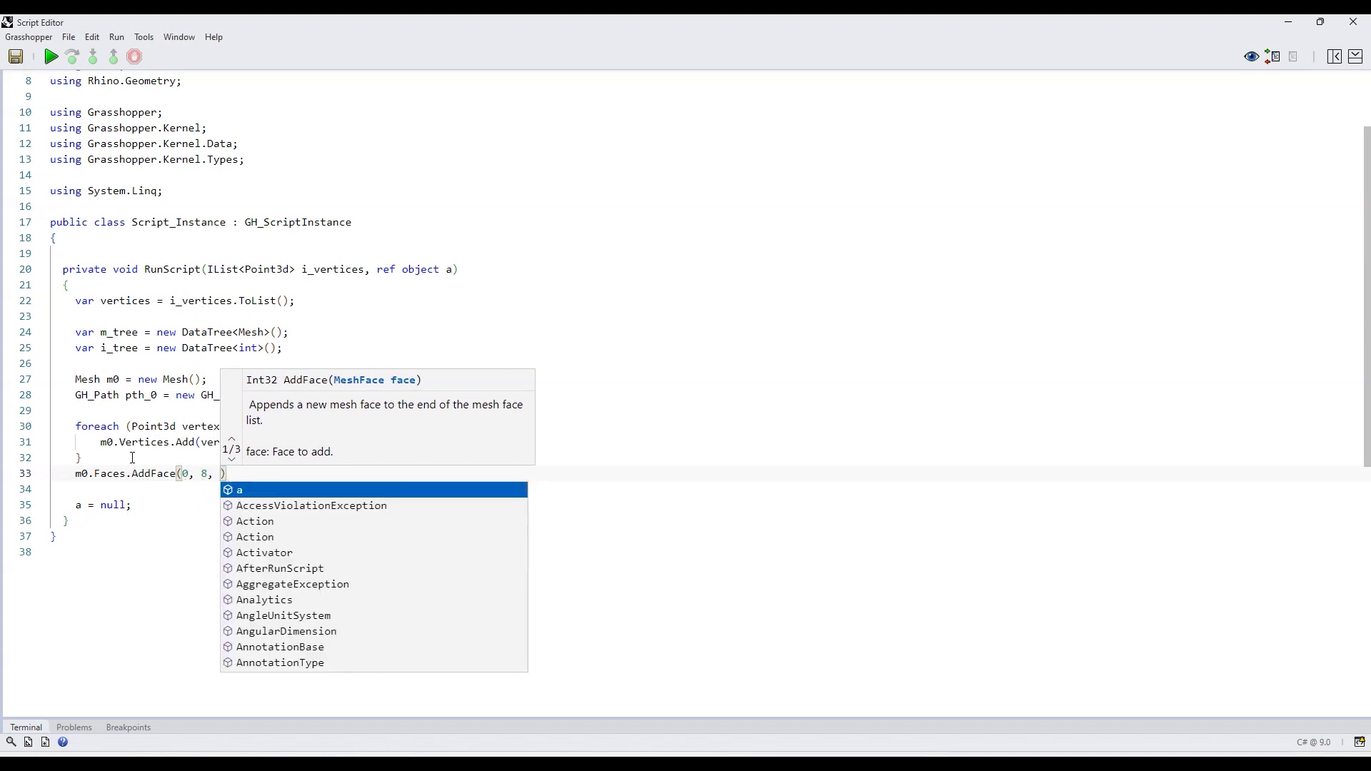
text(3);)
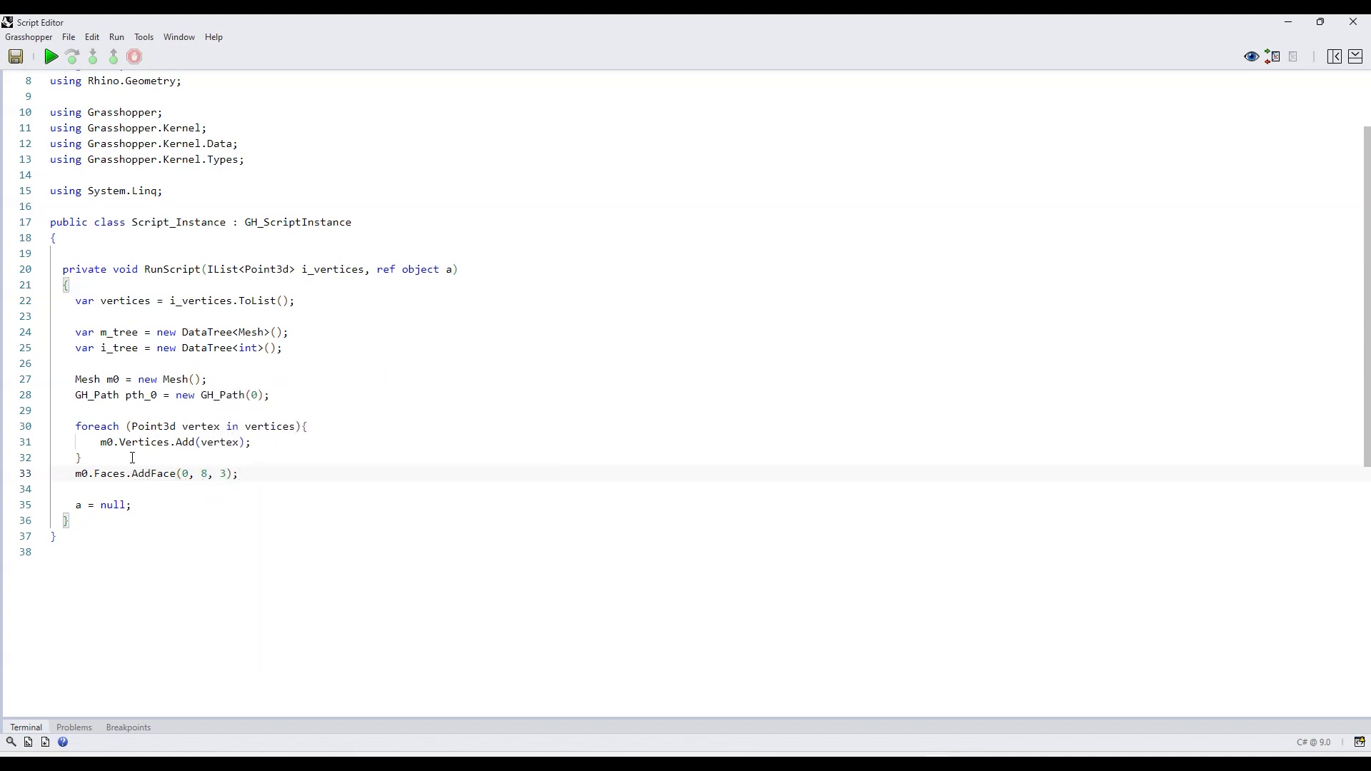
Restore the script editor to a smaller window, add m_tree.Add(m0, pth_0); below the AddFace line, and save the script
click(1321, 21)
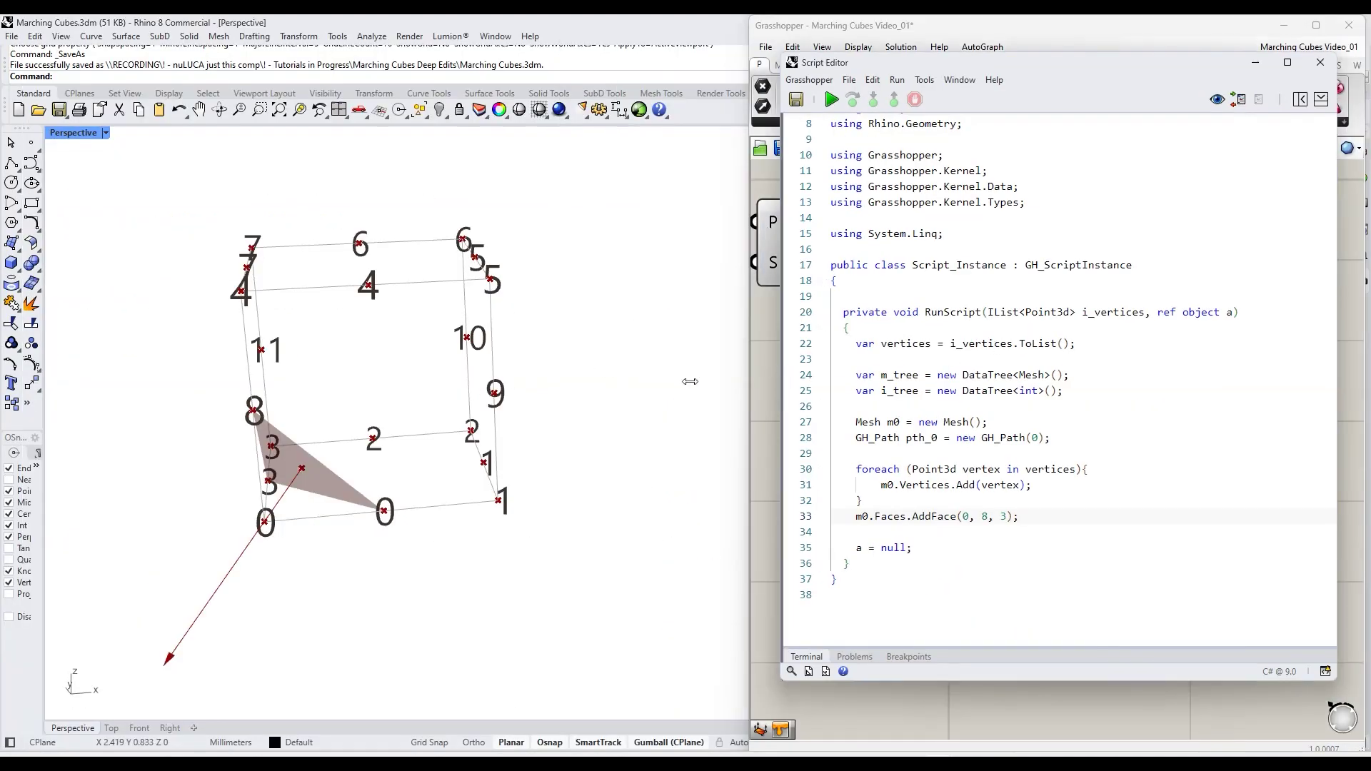
drag(1052, 682, 1052, 703)
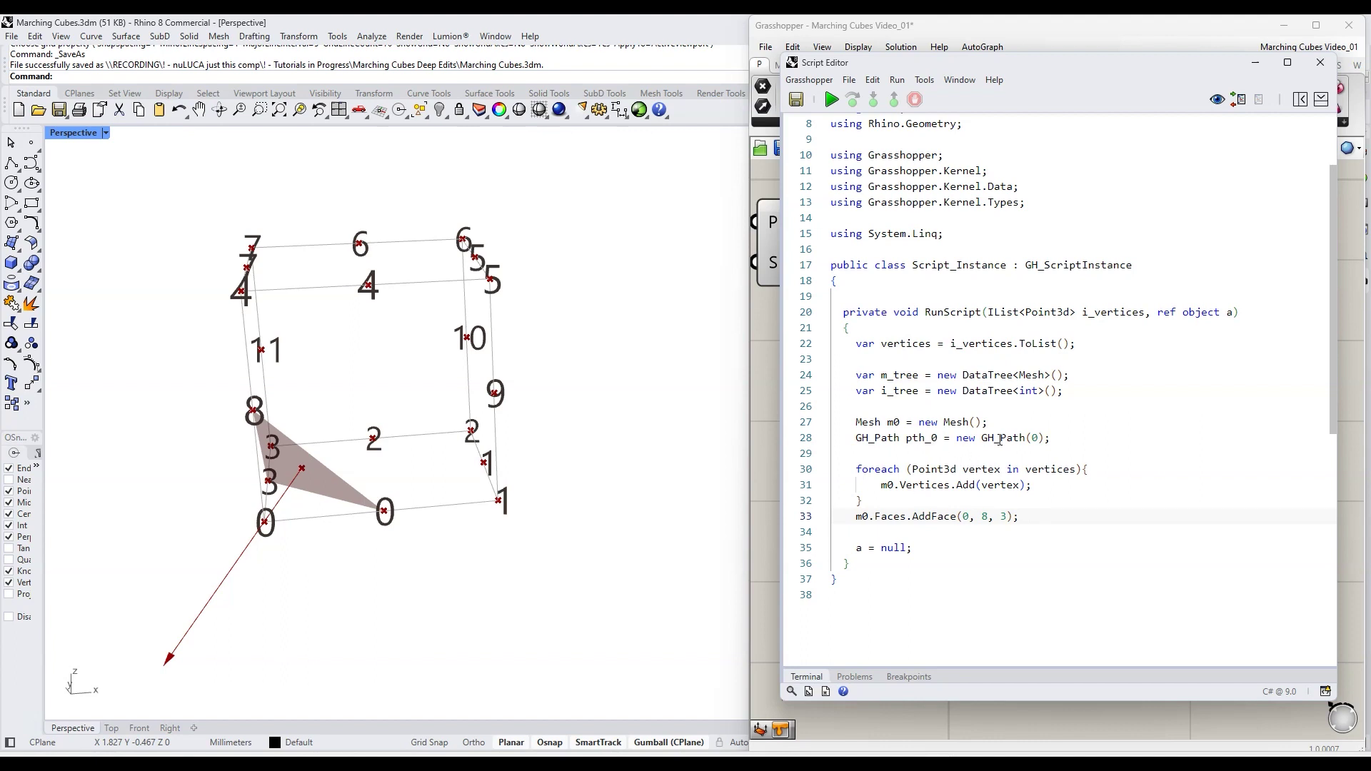
scroll(974, 453, down, 1)
click(1033, 485)
key(Return)
text(m_tree)
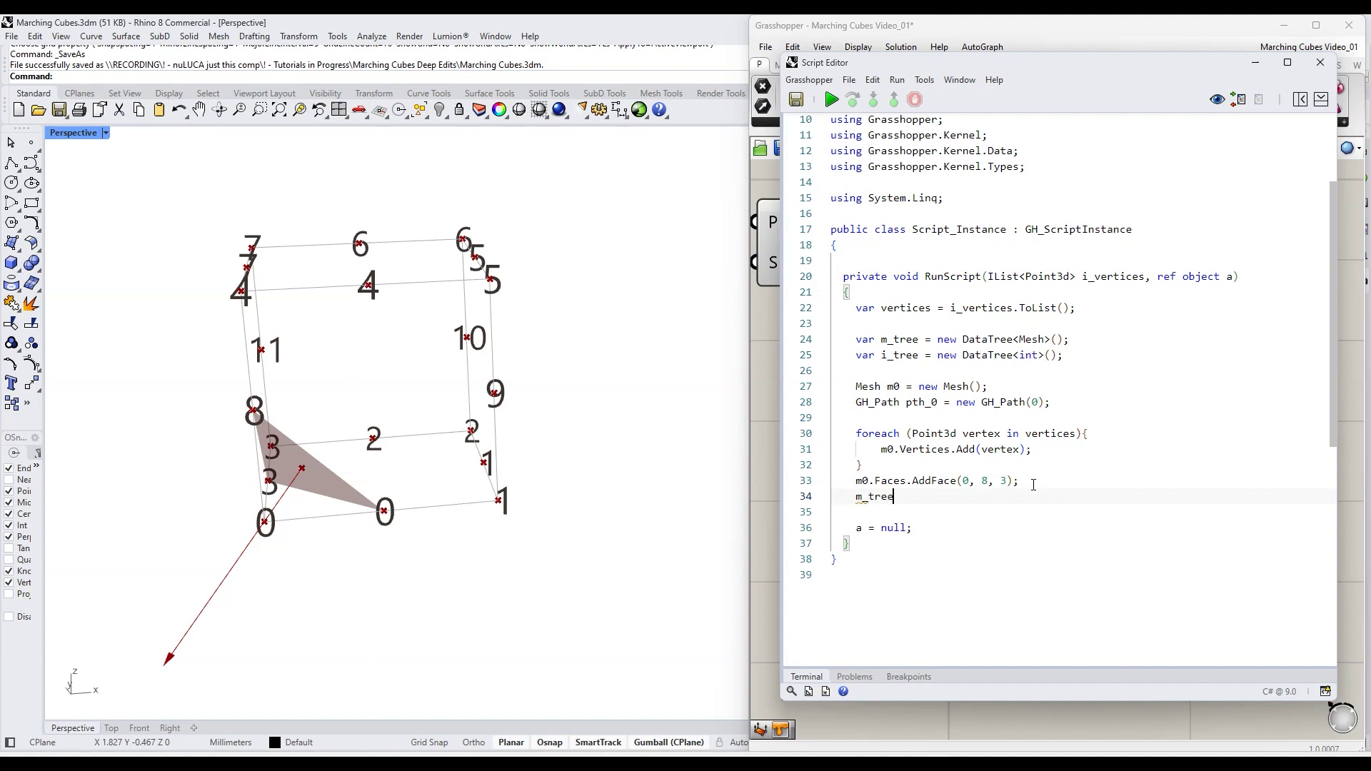
text(.A)
text(dd(m0,)
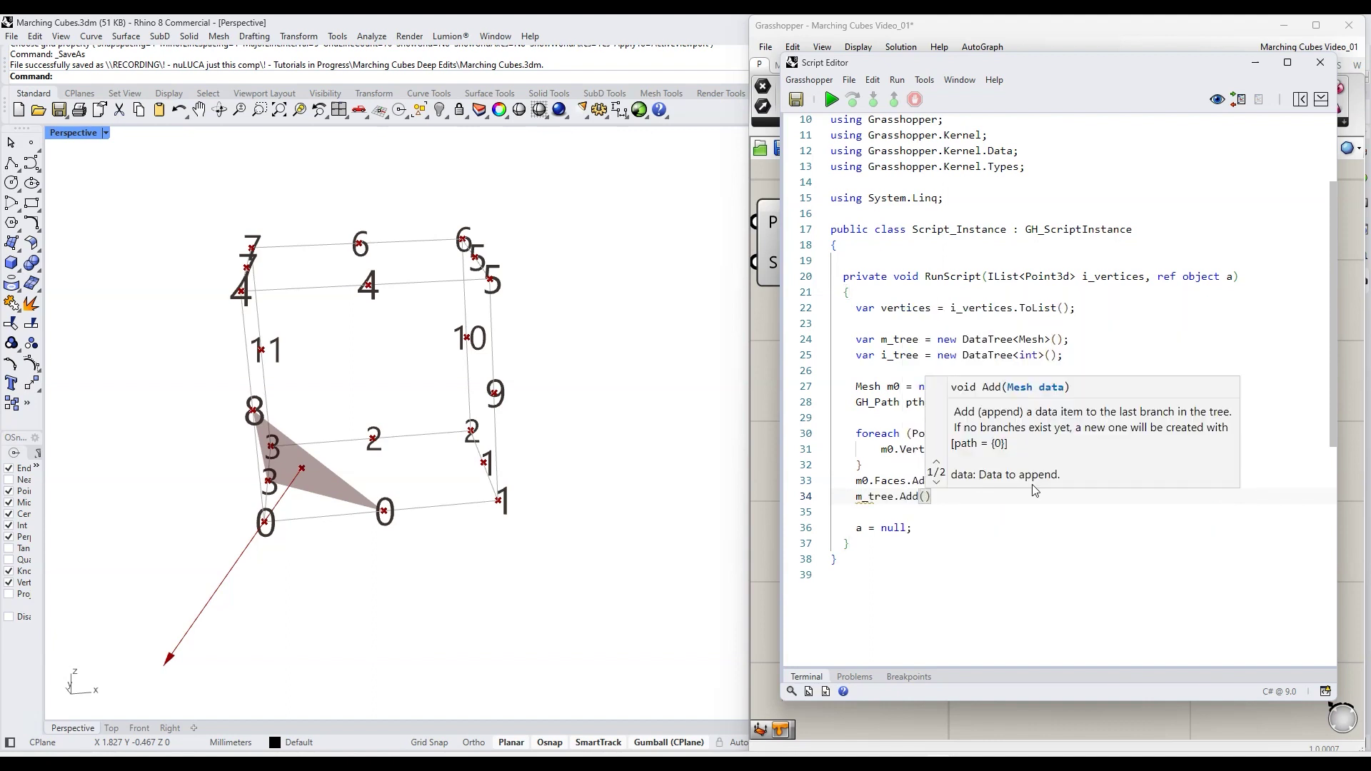
text( pth_0)
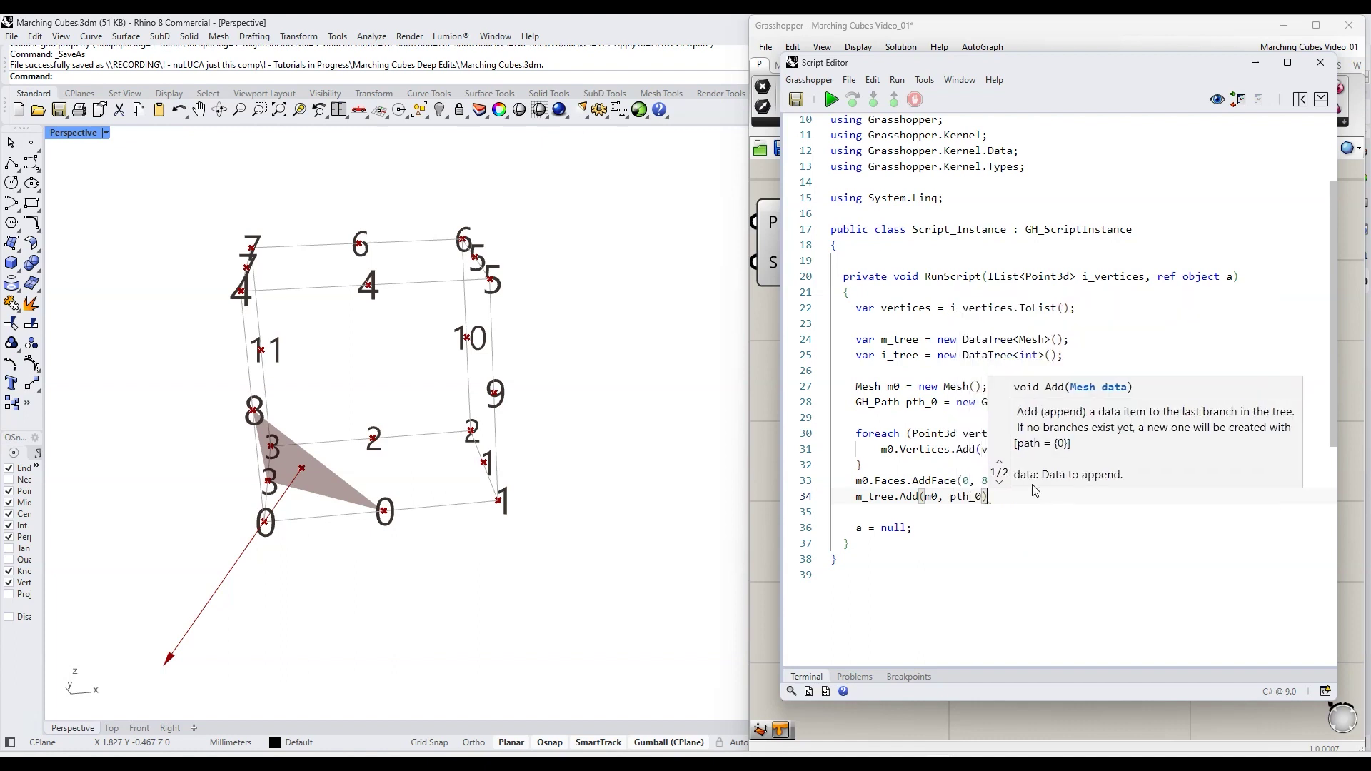
text();)
key(ctrl+s)
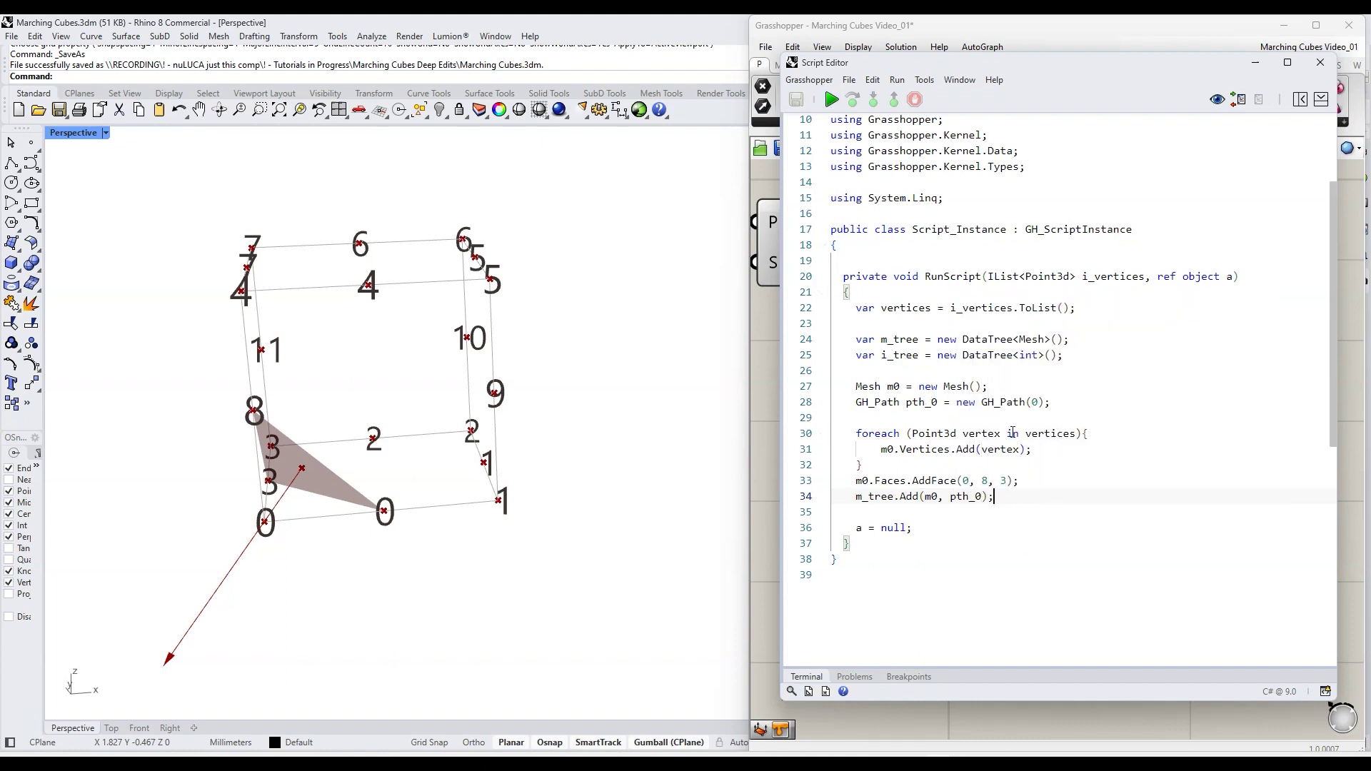
Close the script editor and wire the vertices parameter into the new script component's i_vertices input
click(1320, 62)
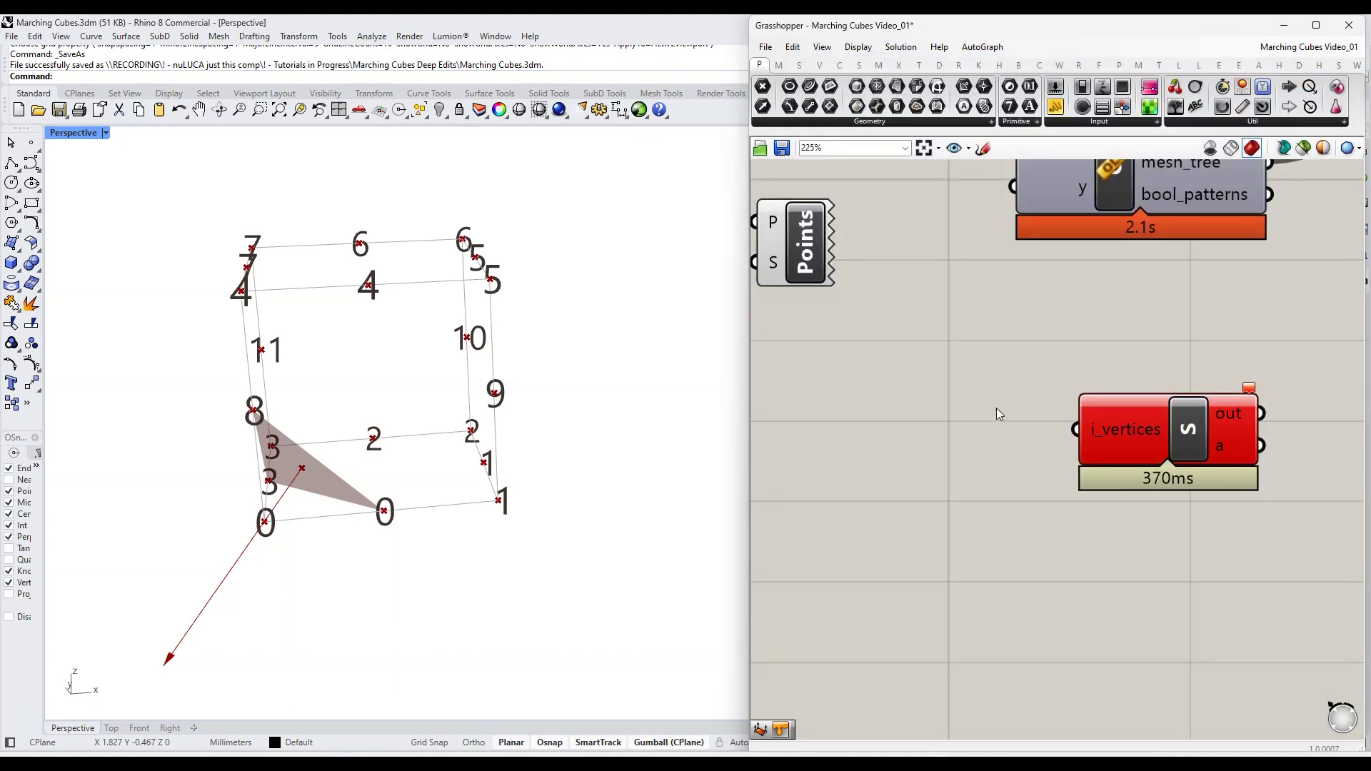
scroll(1229, 498, up, 3)
right_click(974, 419)
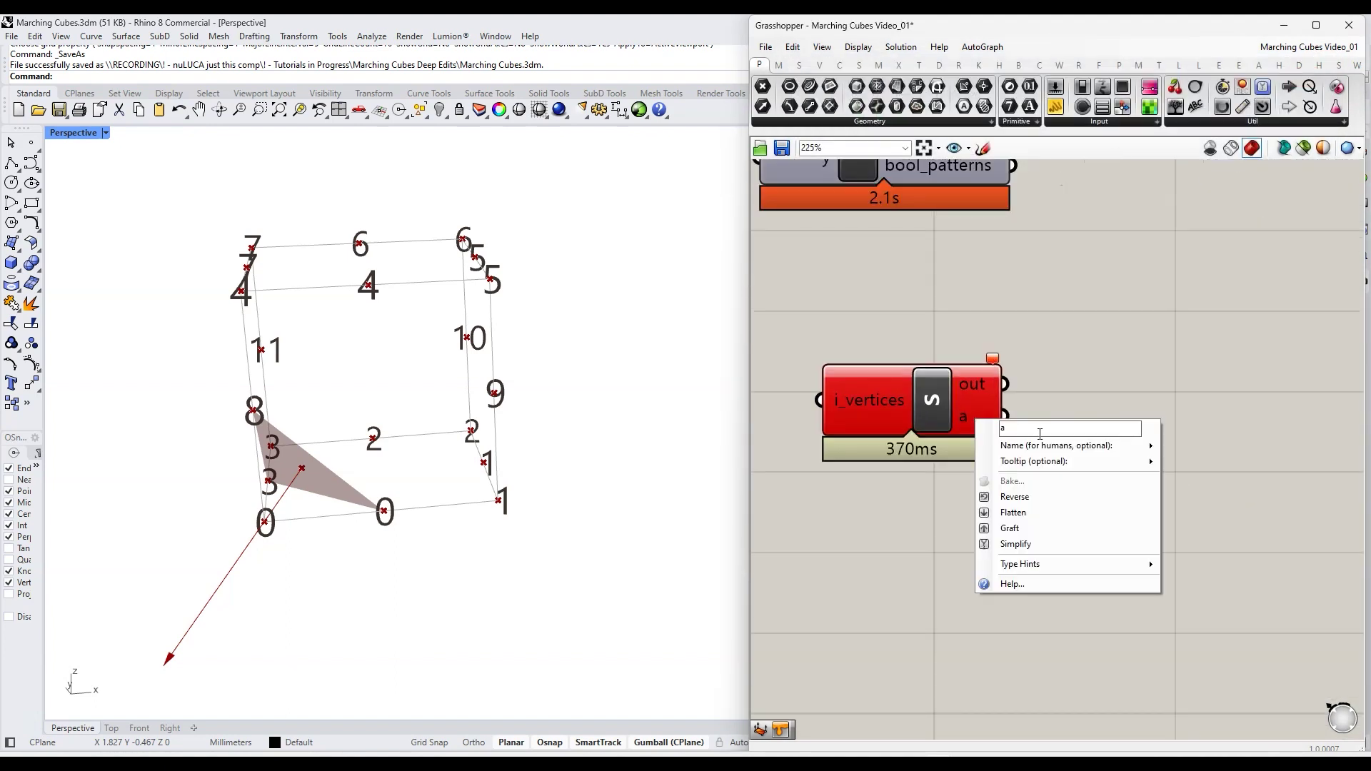
click(1093, 350)
scroll(1186, 405, down, 3)
mouse_move(1097, 384)
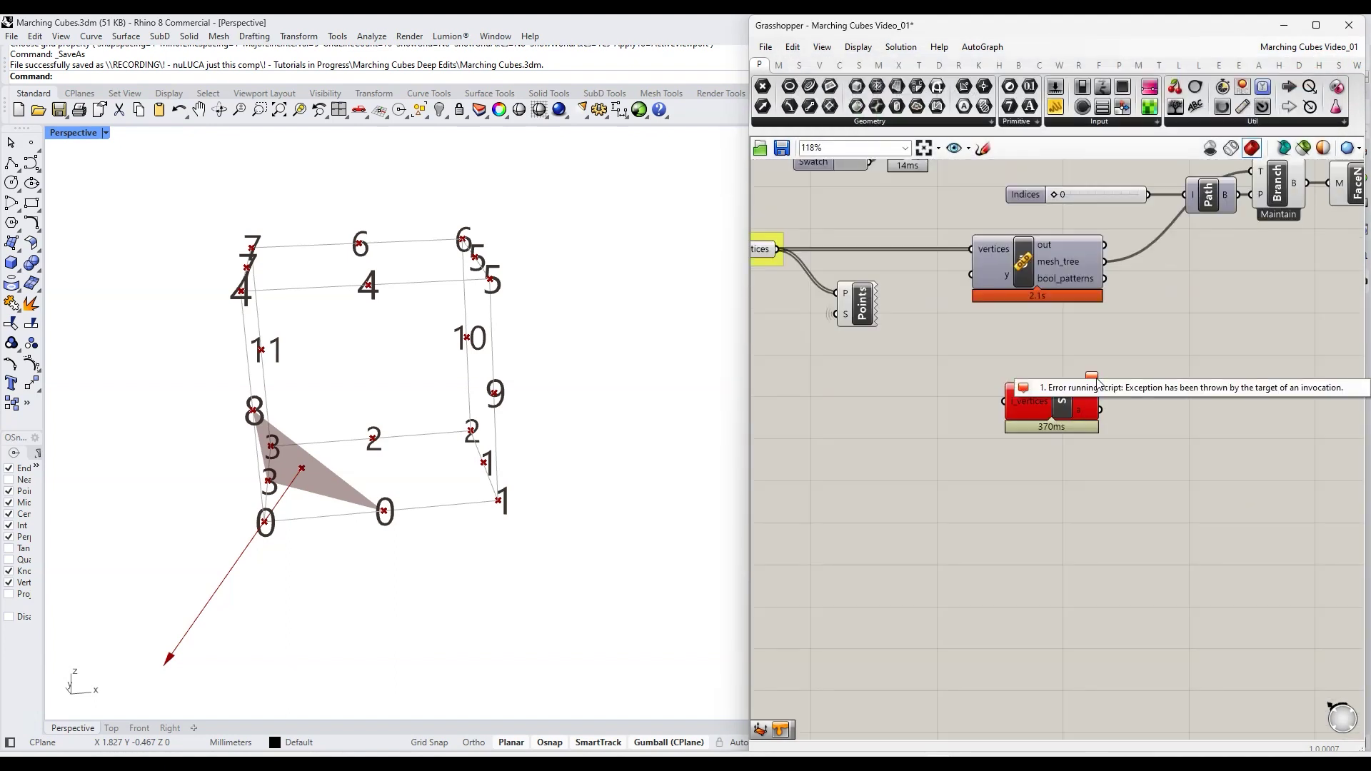
scroll(1097, 384, up, 2)
drag(779, 248, 1005, 401)
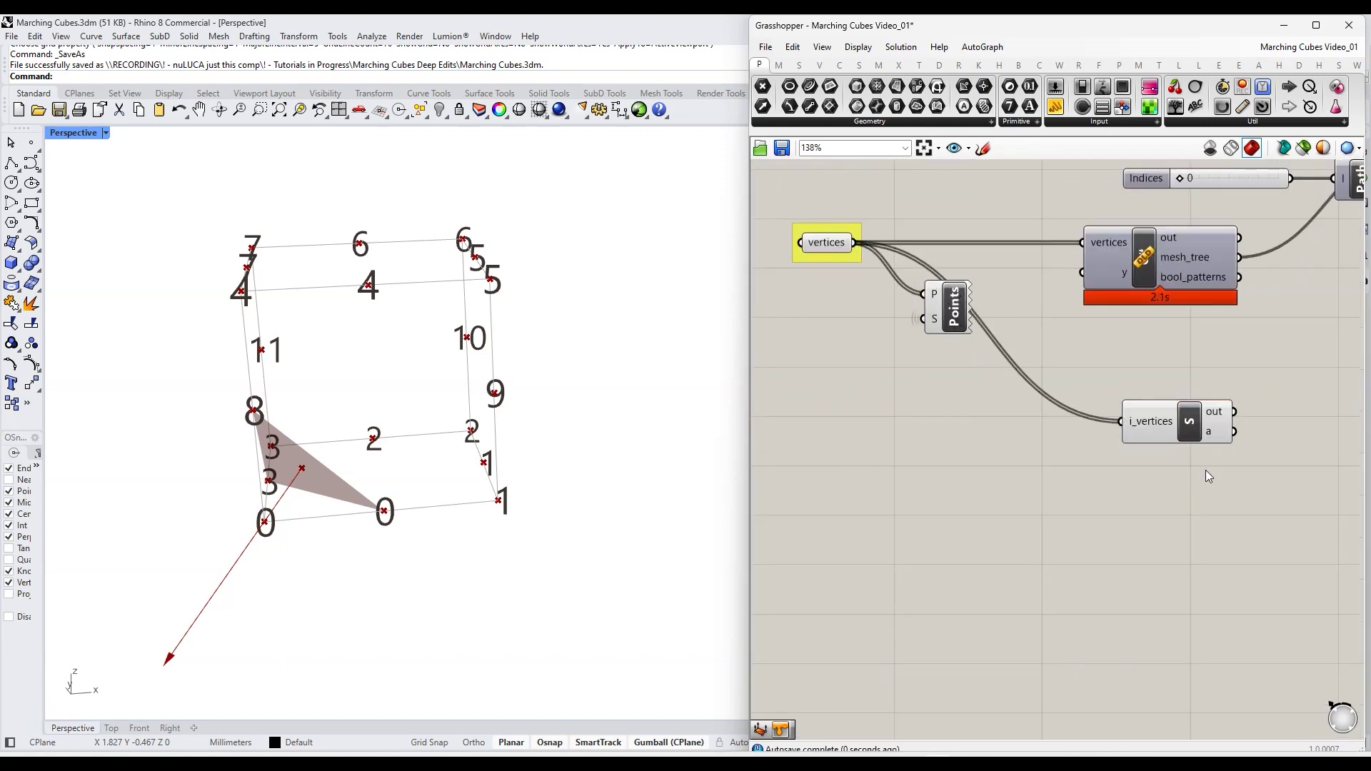
Rename the new script component's output a as mesh_tree
scroll(1235, 481, up, 3)
right_click(1038, 406)
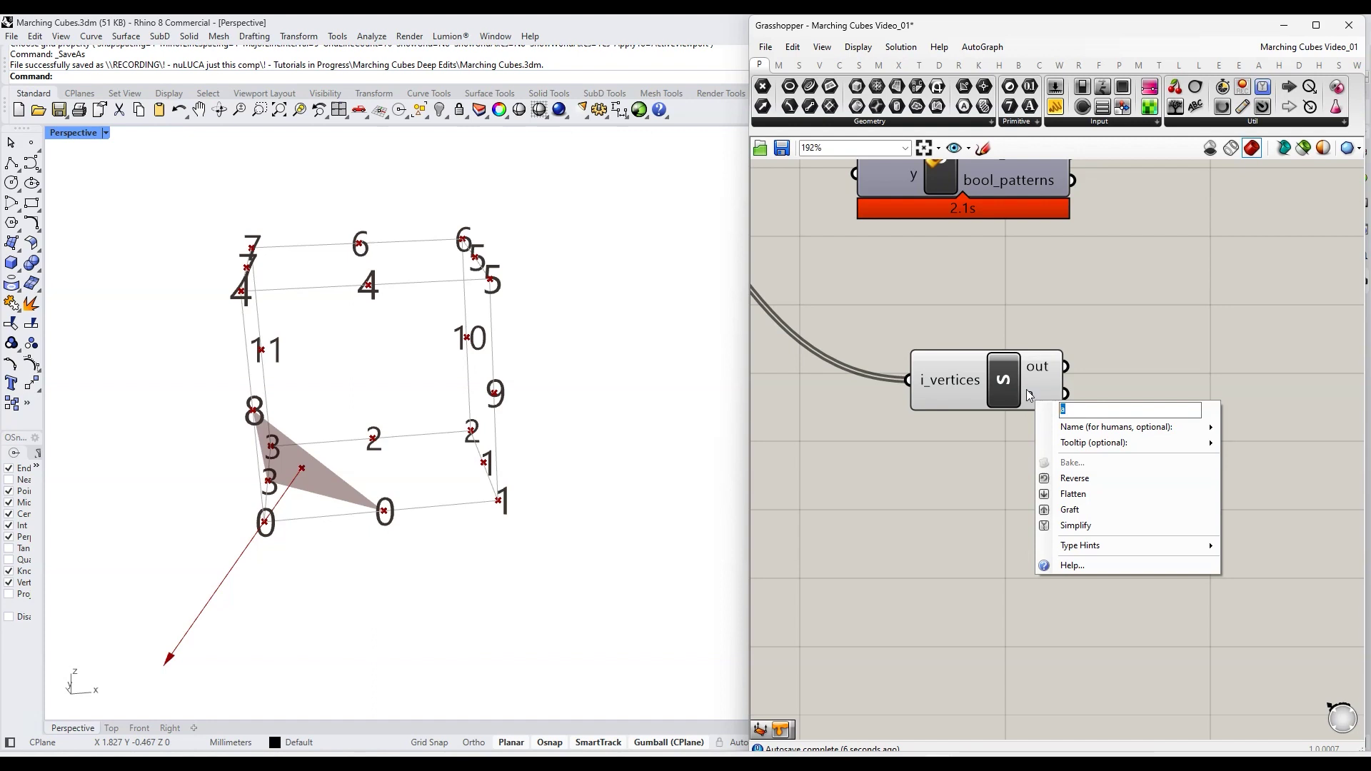
scroll(1013, 320, down, 2)
scroll(1018, 311, up, 2)
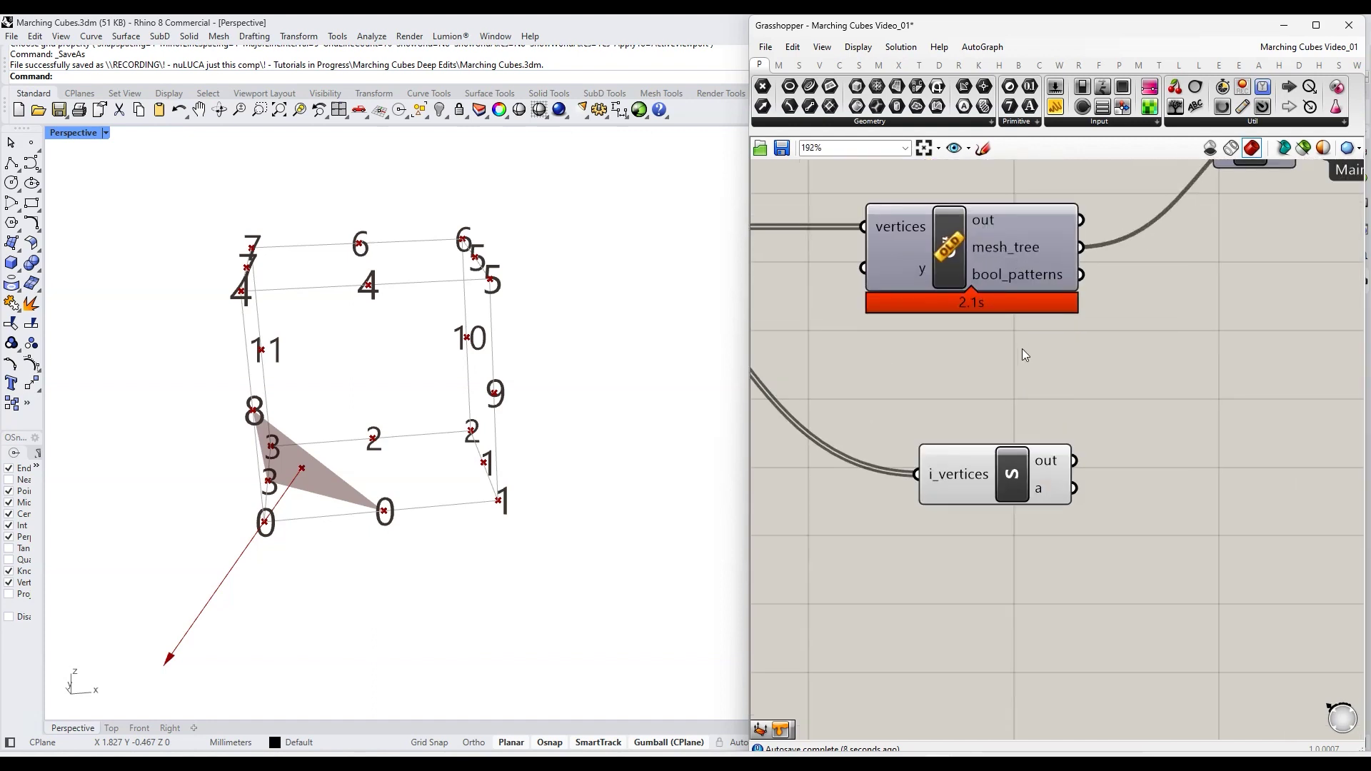
right_click(1047, 500)
text(mesh_tree)
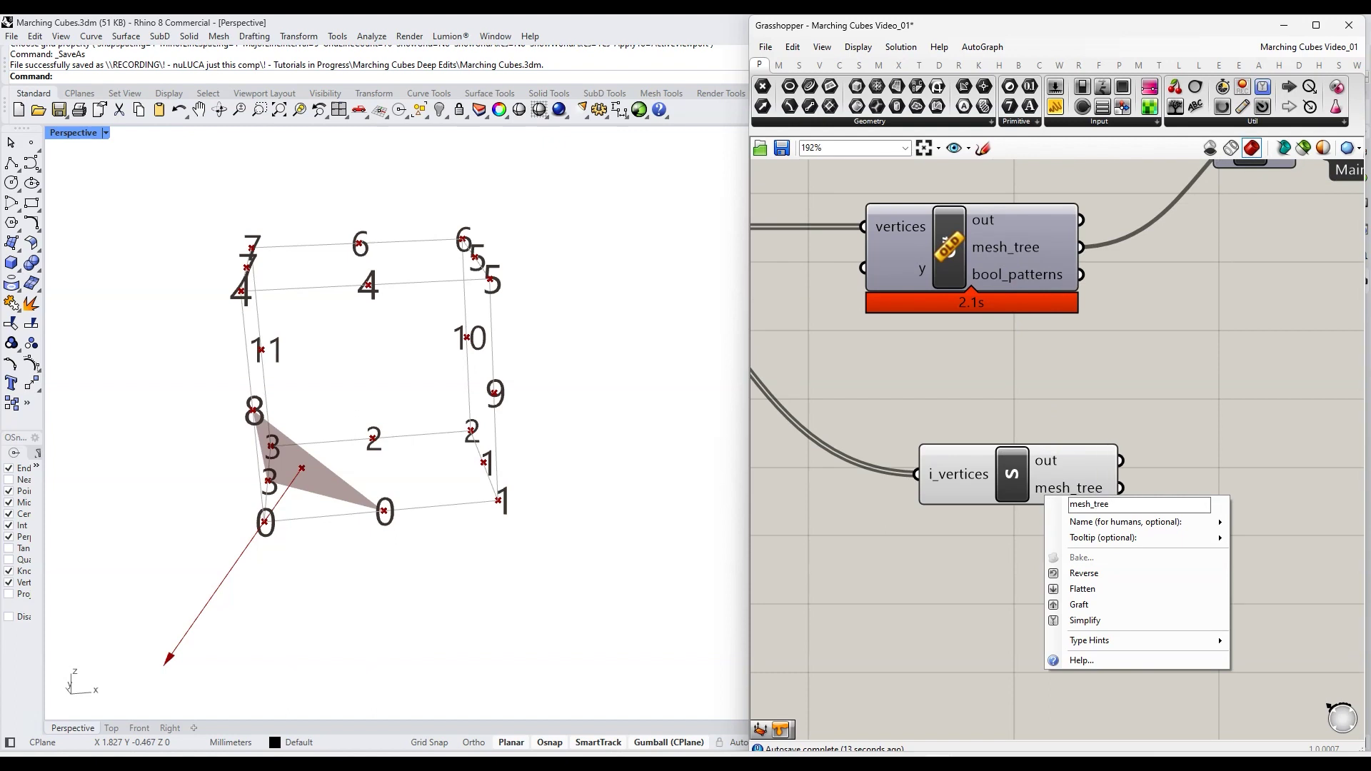
click(1027, 395)
Add another output below mesh_tree on the new script component and name it bool_tree
scroll(1033, 511, up, 5)
click(1019, 484)
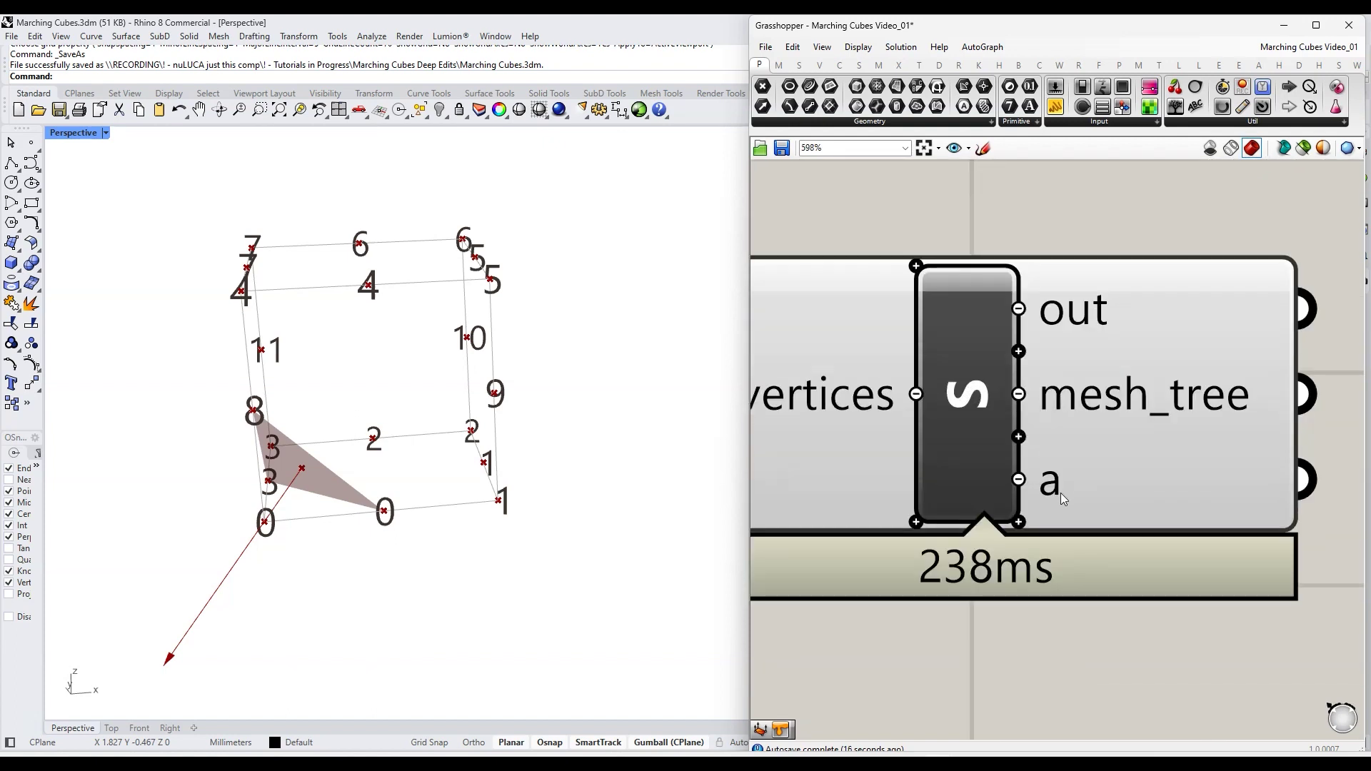
right_click(1062, 498)
text(bool_tree)
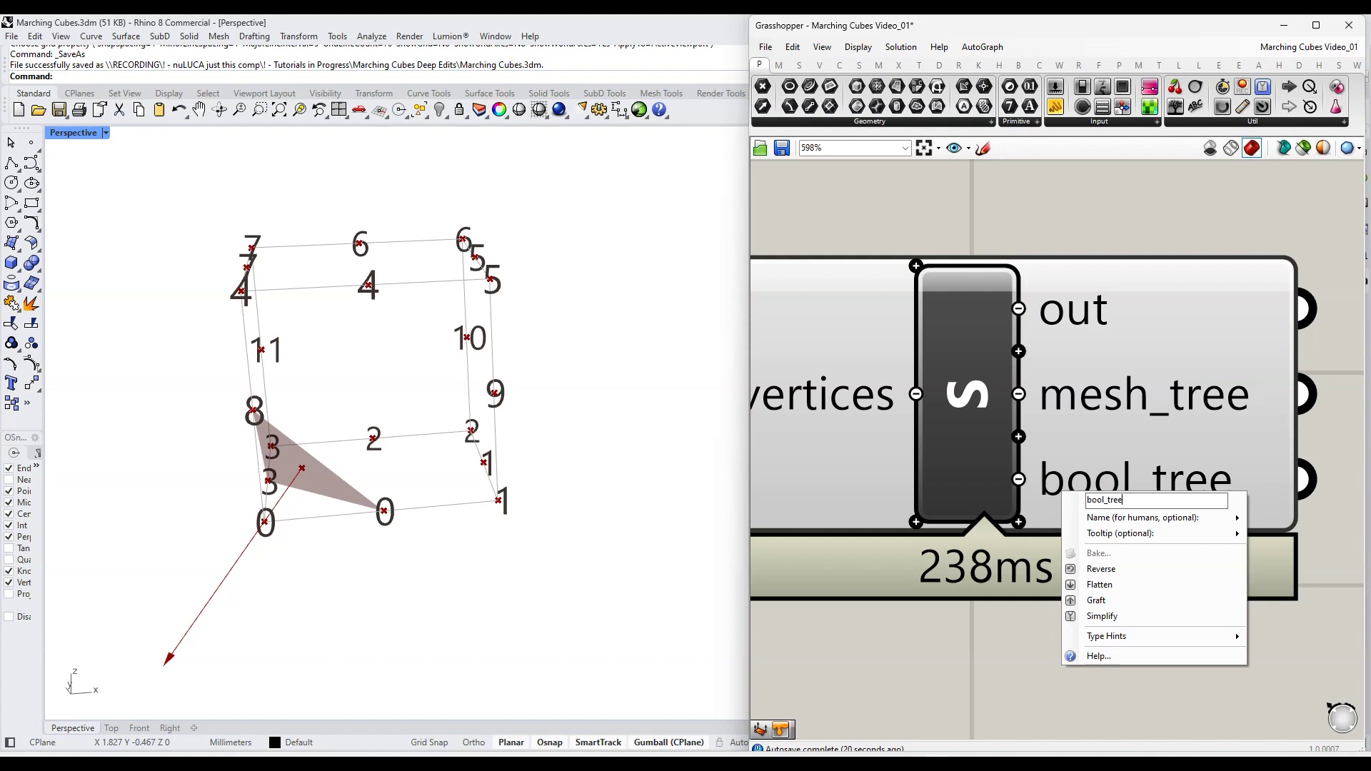
key(Return)
Rename the bool_tree output of the new script component as bool_patterns
scroll(1071, 492, down, 5)
scroll(1085, 493, up, 2)
right_click(1097, 495)
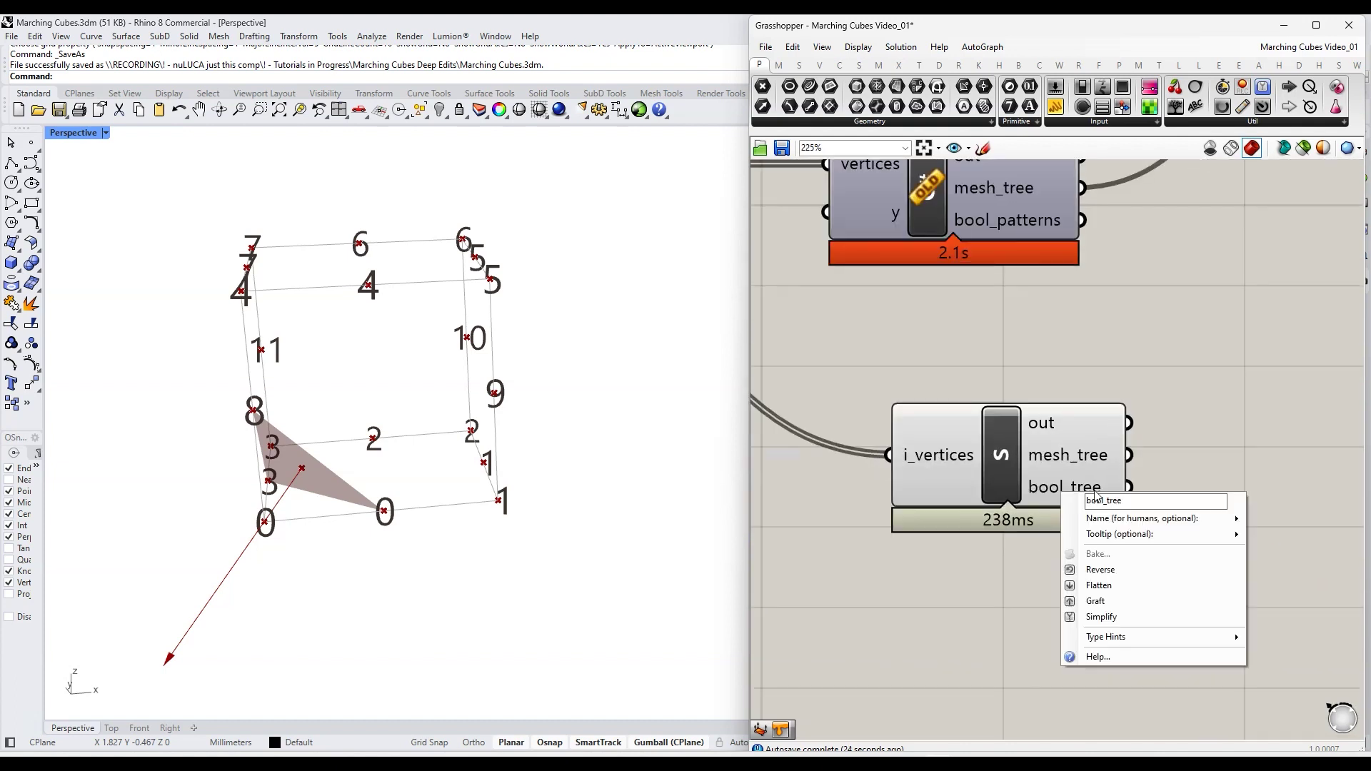
drag(1126, 500, 1106, 501)
text(patterns)
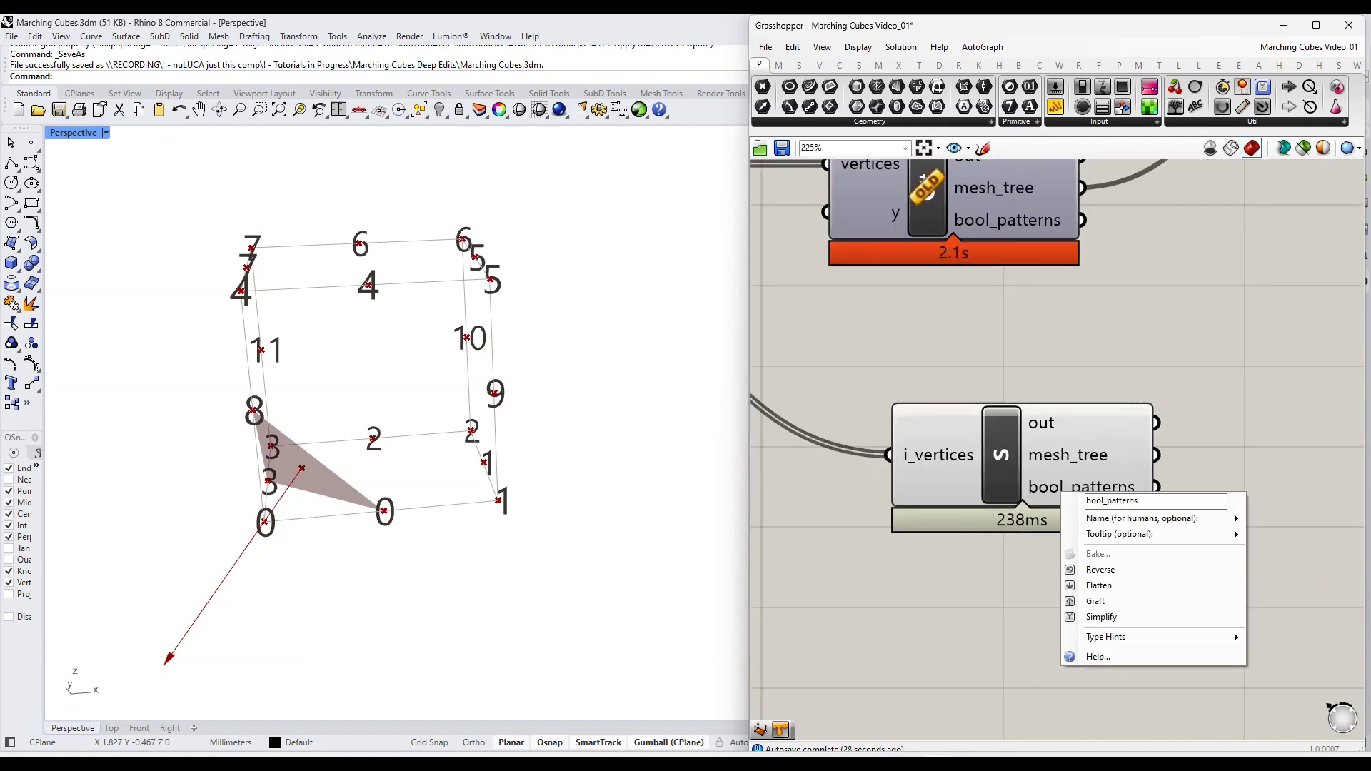
key(Return)
right_click(1091, 498)
key(Escape)
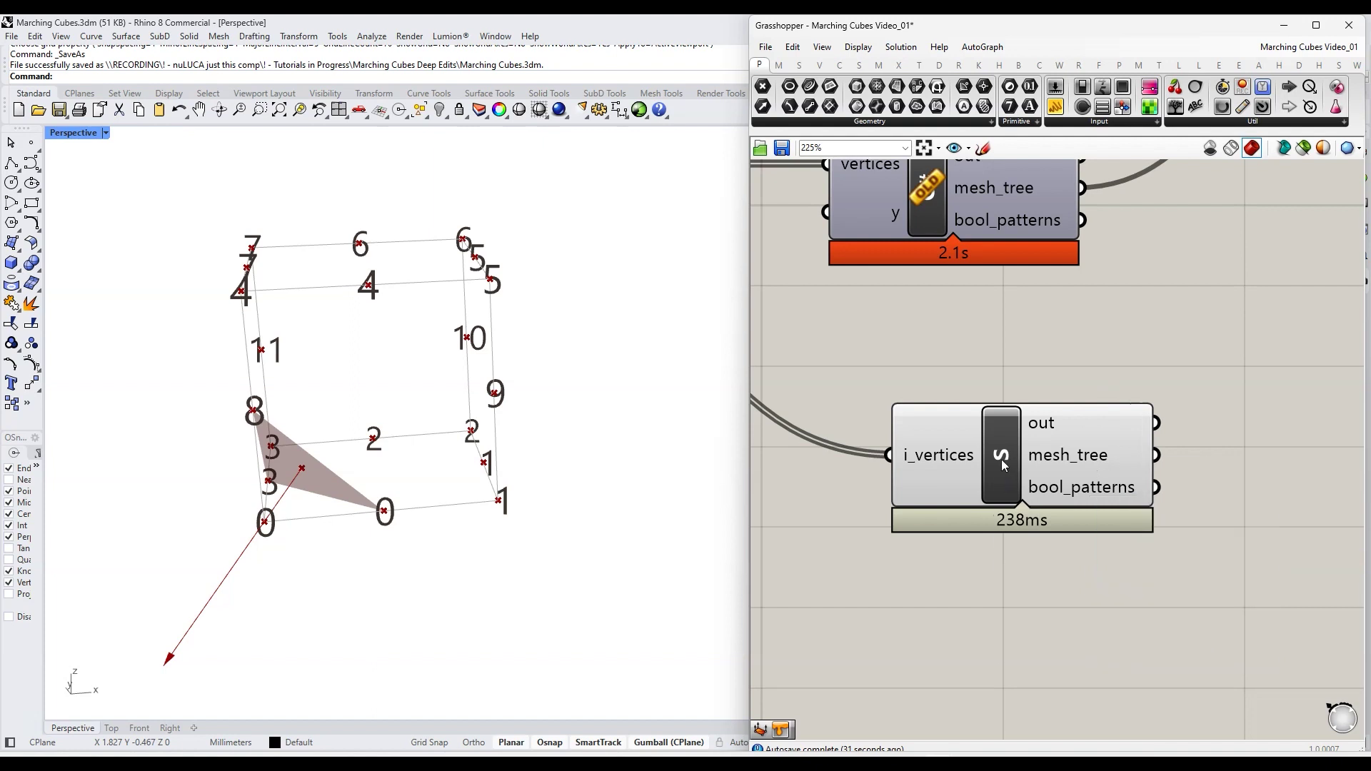
Reopen the new component's script in a maximized editor and replace a = null; with bool_patterns = null;
double_click(986, 439)
click(1288, 62)
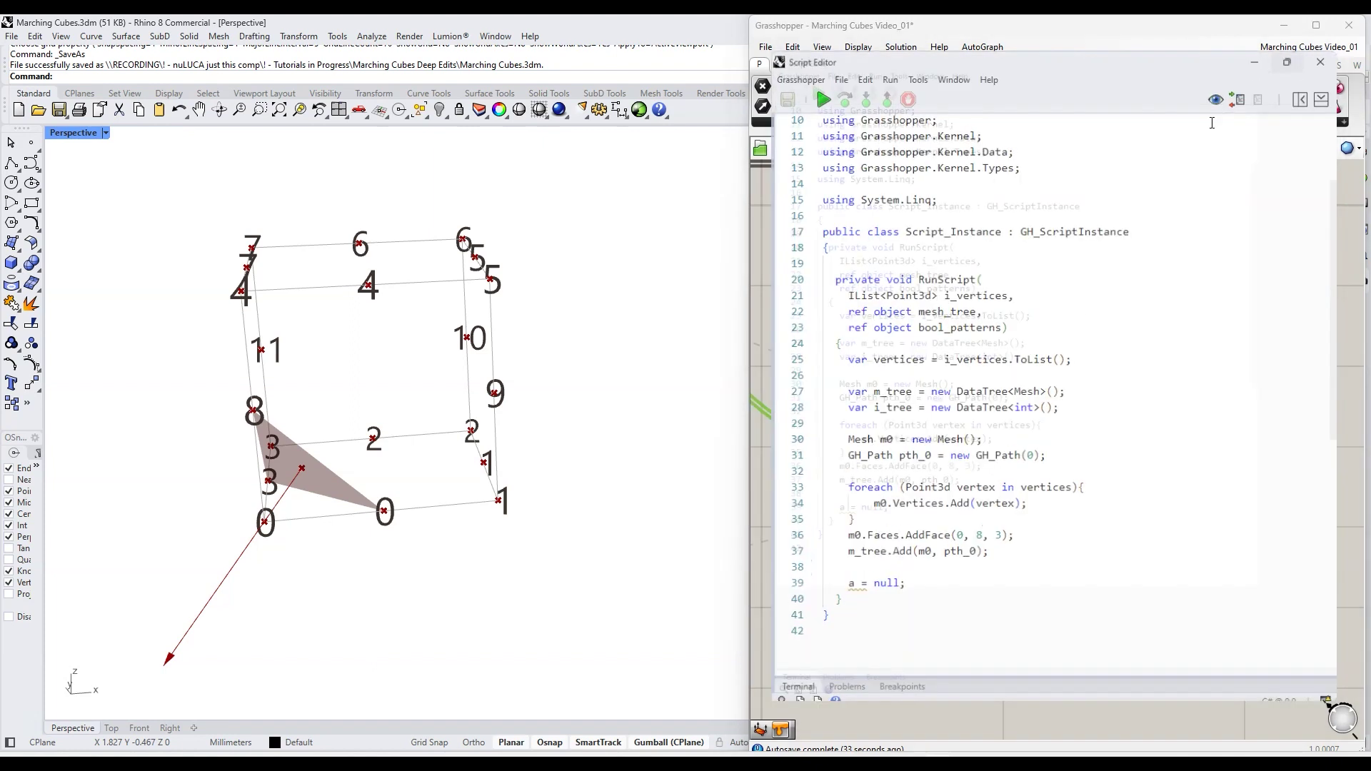
drag(137, 531, 75, 532)
text(bool_patterns)
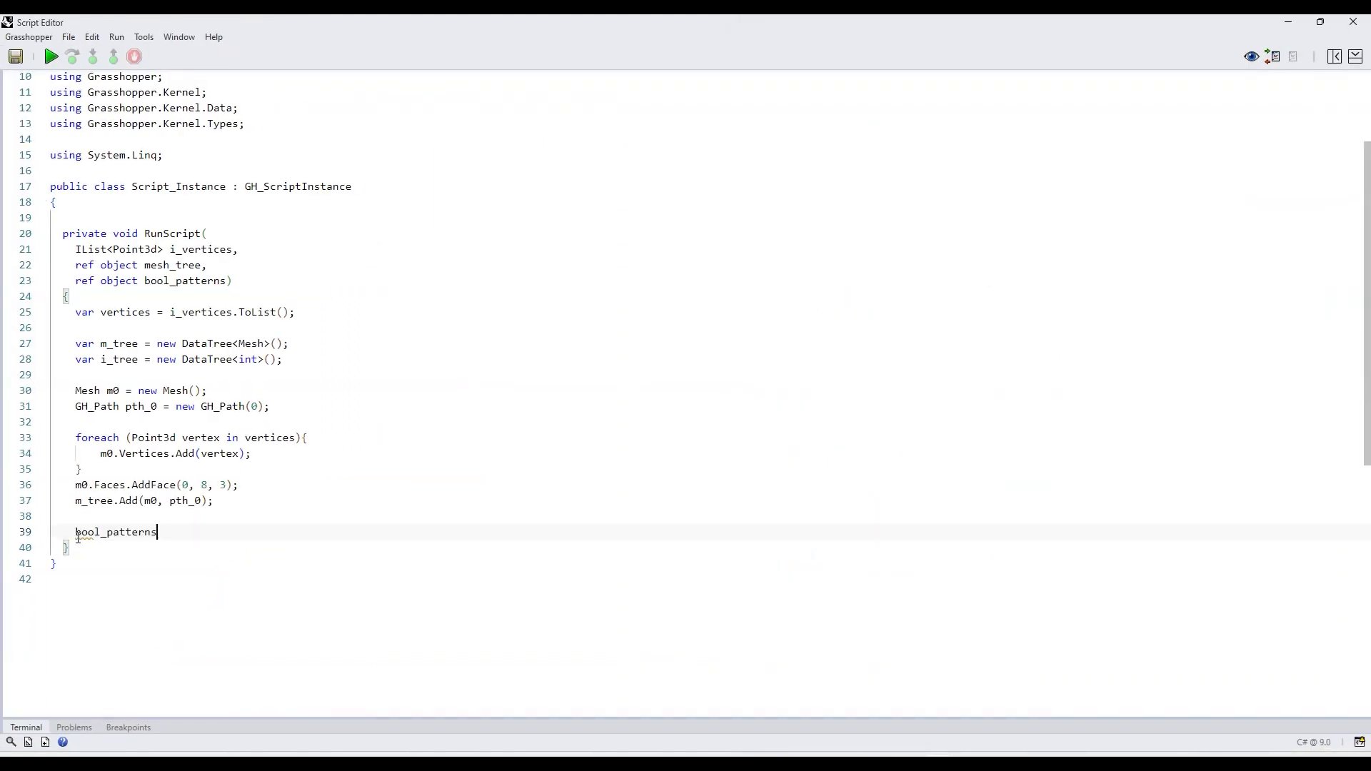
text( = null)
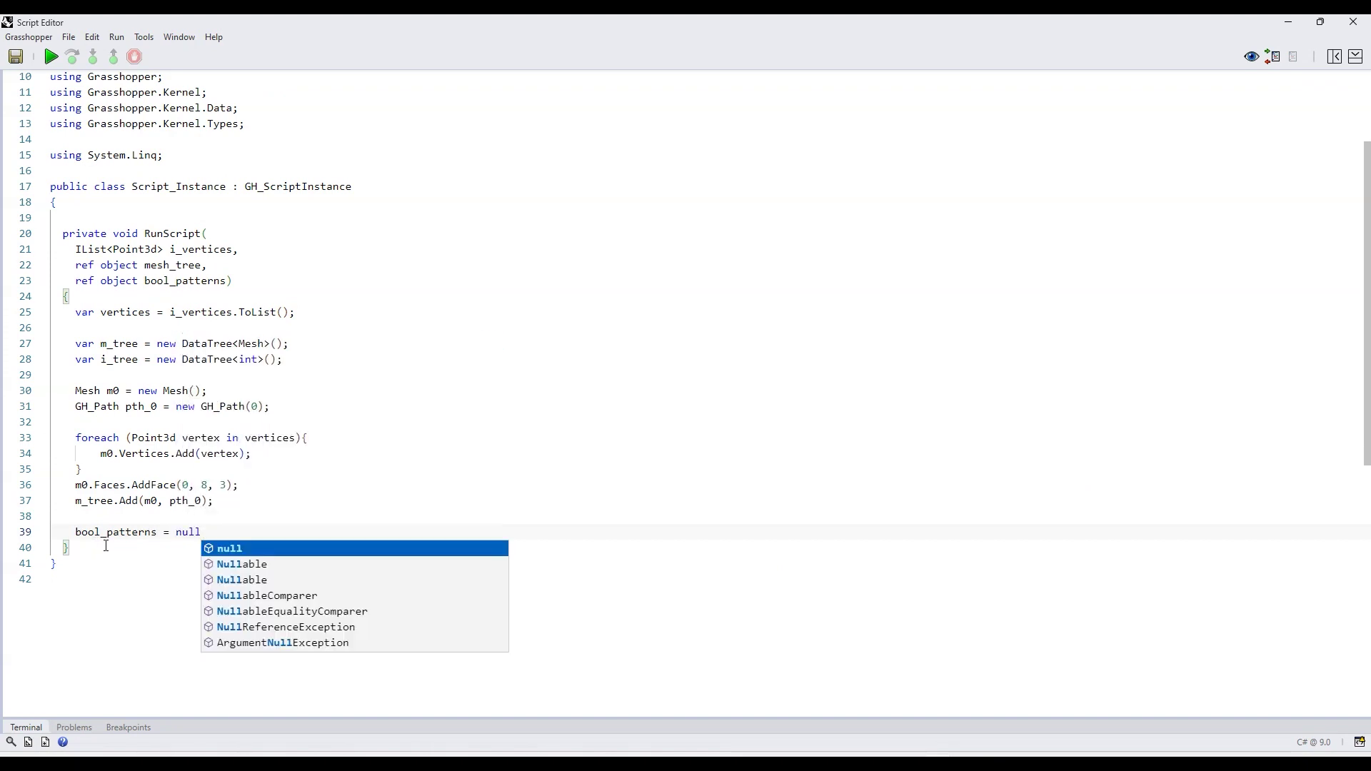
text(;)
Insert the indented output assignment mesh_tree = m_tree; directly above the bool_patterns line
click(105, 519)
key(Return)
text(mes)
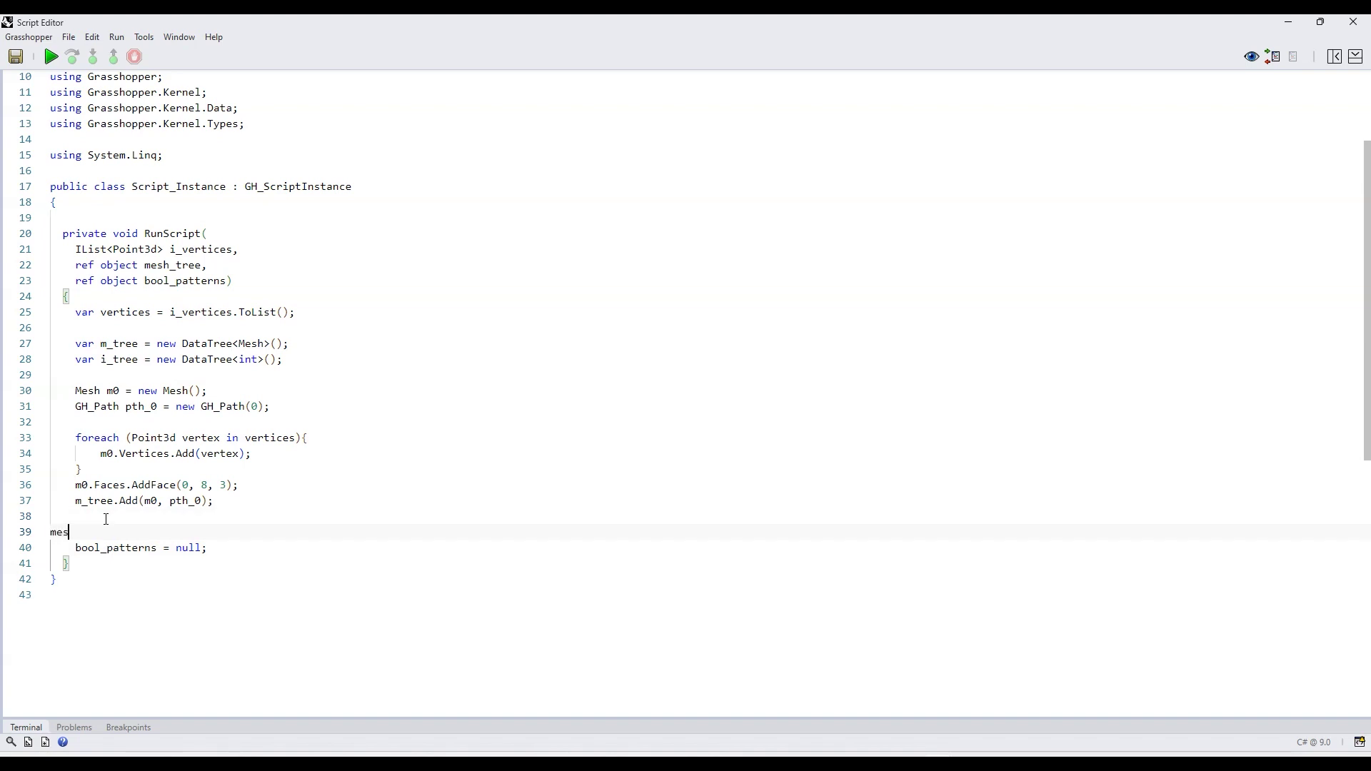
key(BackSpace)
key(BackSpace)
key(BackSpace)
key(Tab)
text(mesh_tree = n)
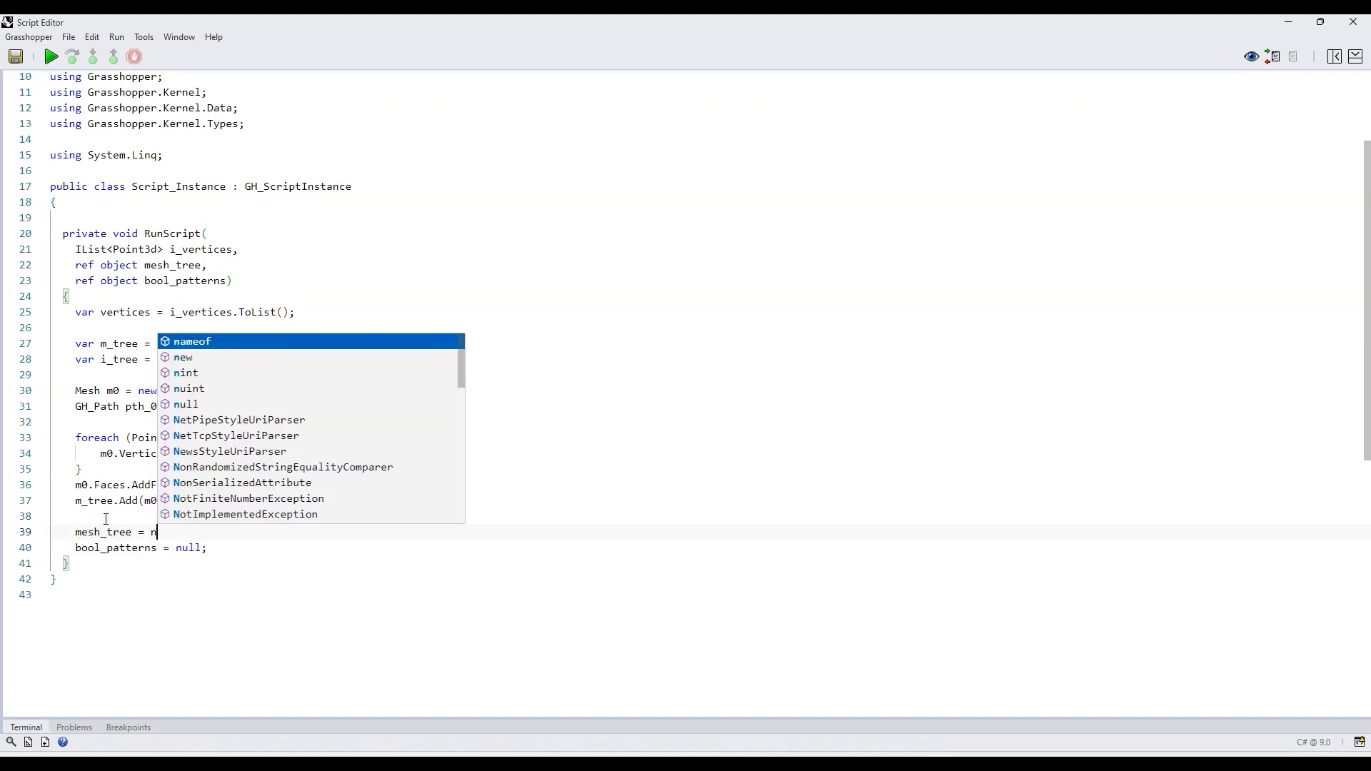
text(ull)
key(BackSpace)
key(BackSpace)
key(BackSpace)
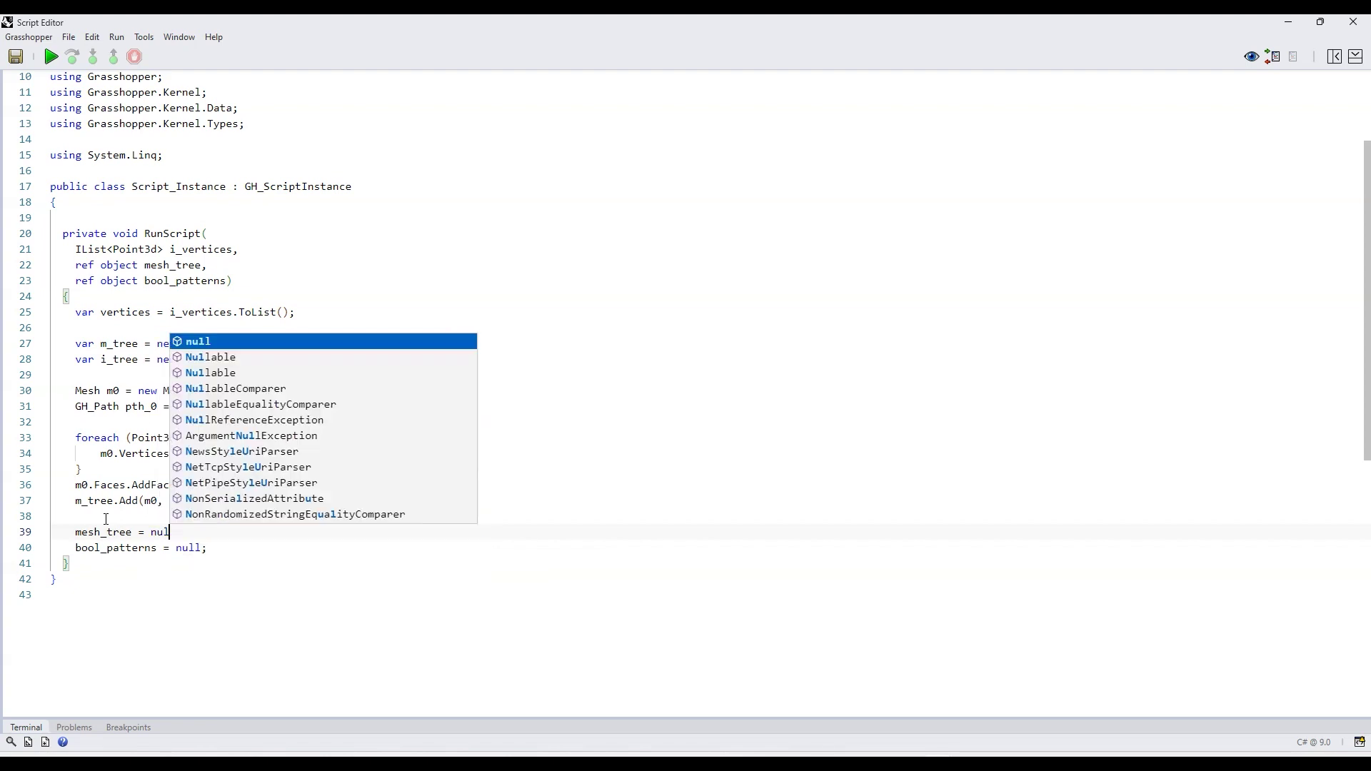
text(m_tree;)
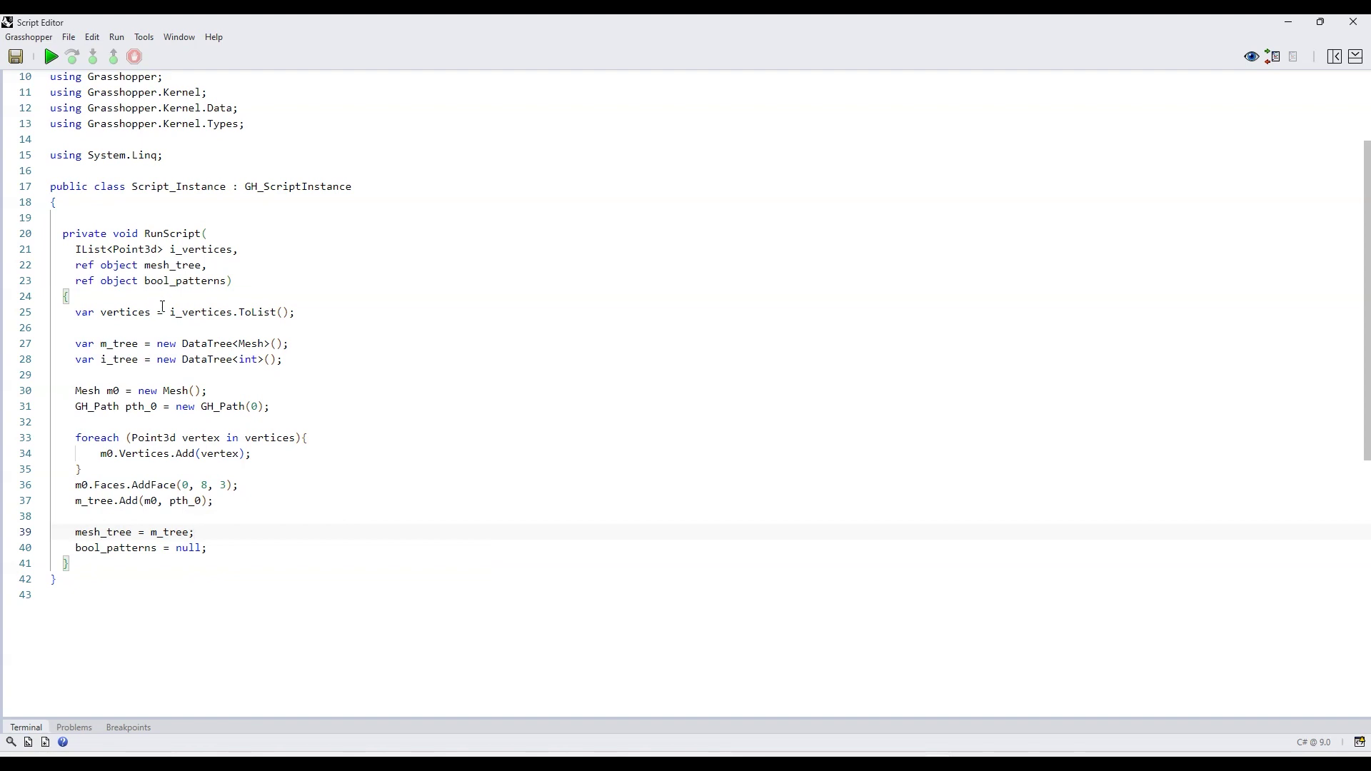
Assign i_tree to bool_patterns instead of null, run the script, and close the editor
double_click(132, 366)
key(ctrl+c)
double_click(189, 547)
key(ctrl+v)
double_click(182, 547)
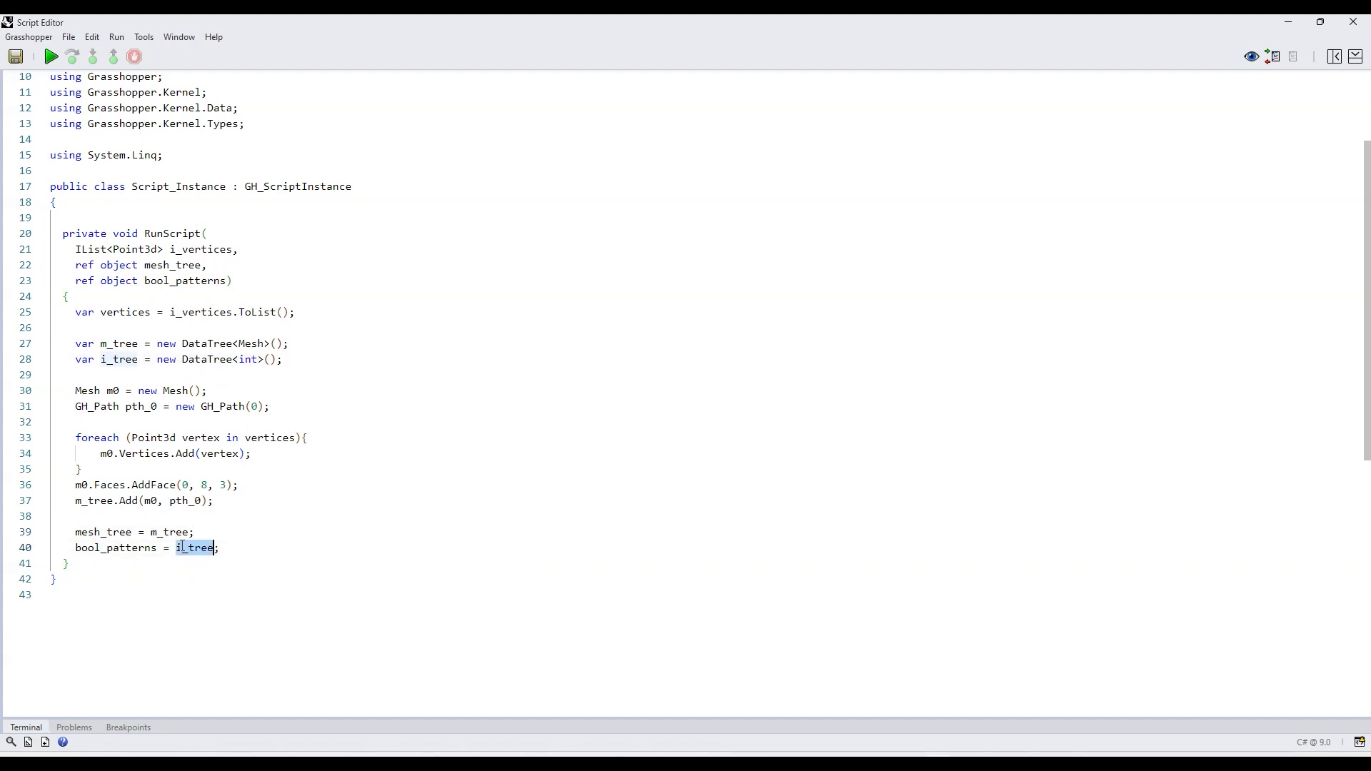
click(114, 548)
click(184, 532)
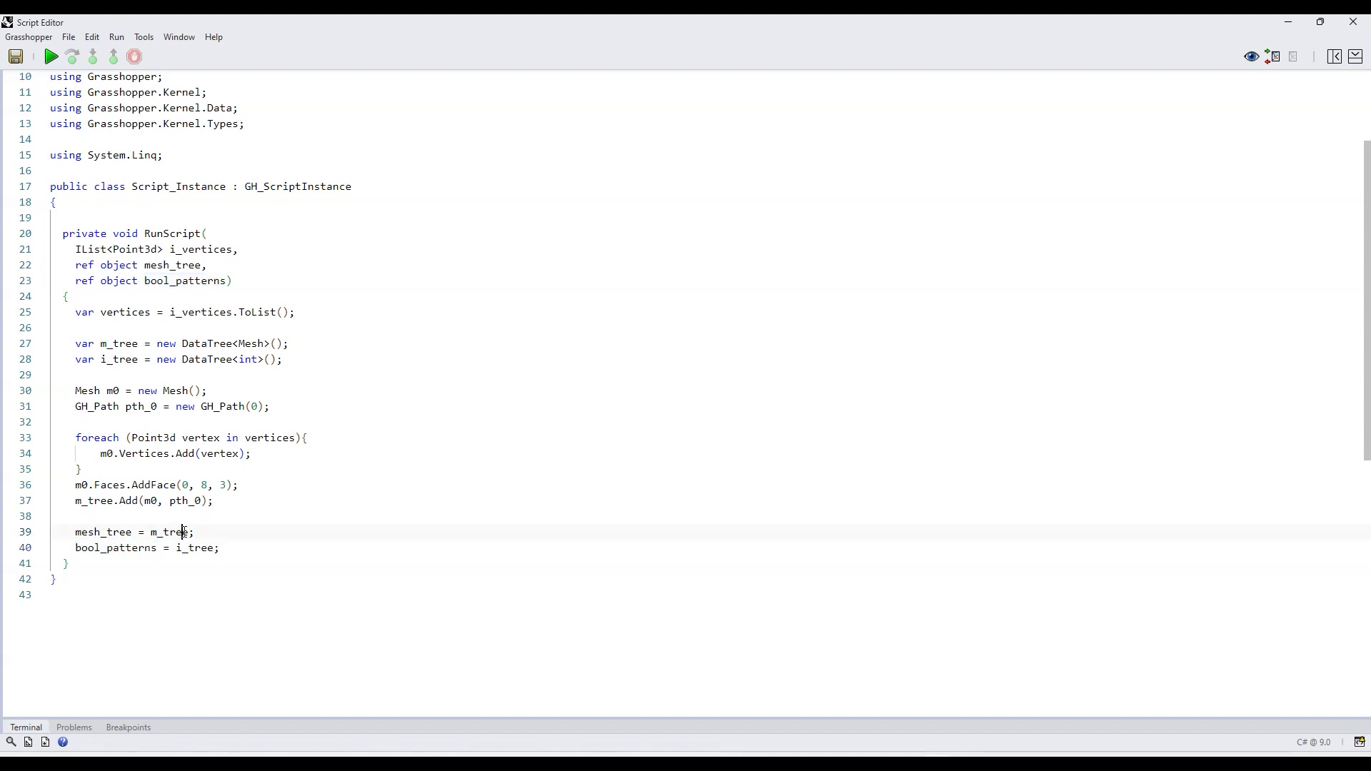
click(113, 532)
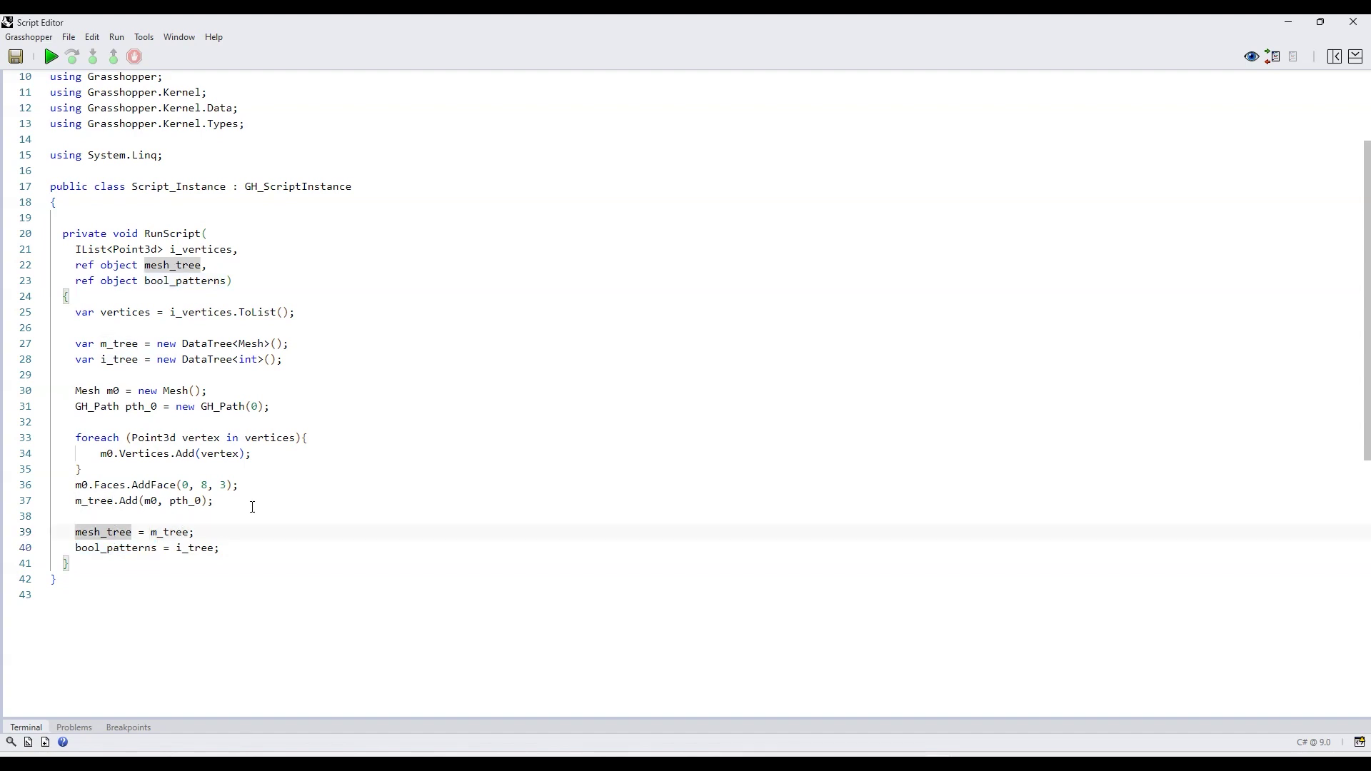
click(224, 502)
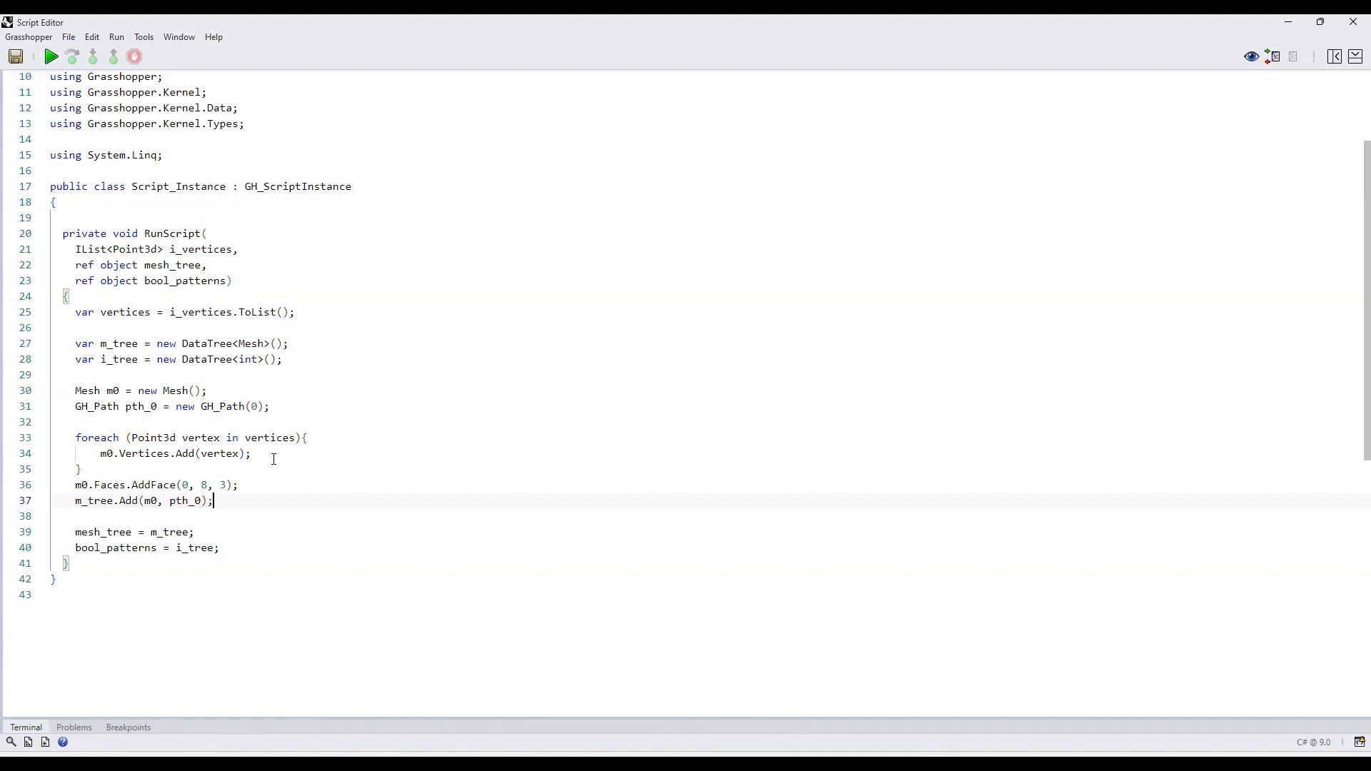
key(F5)
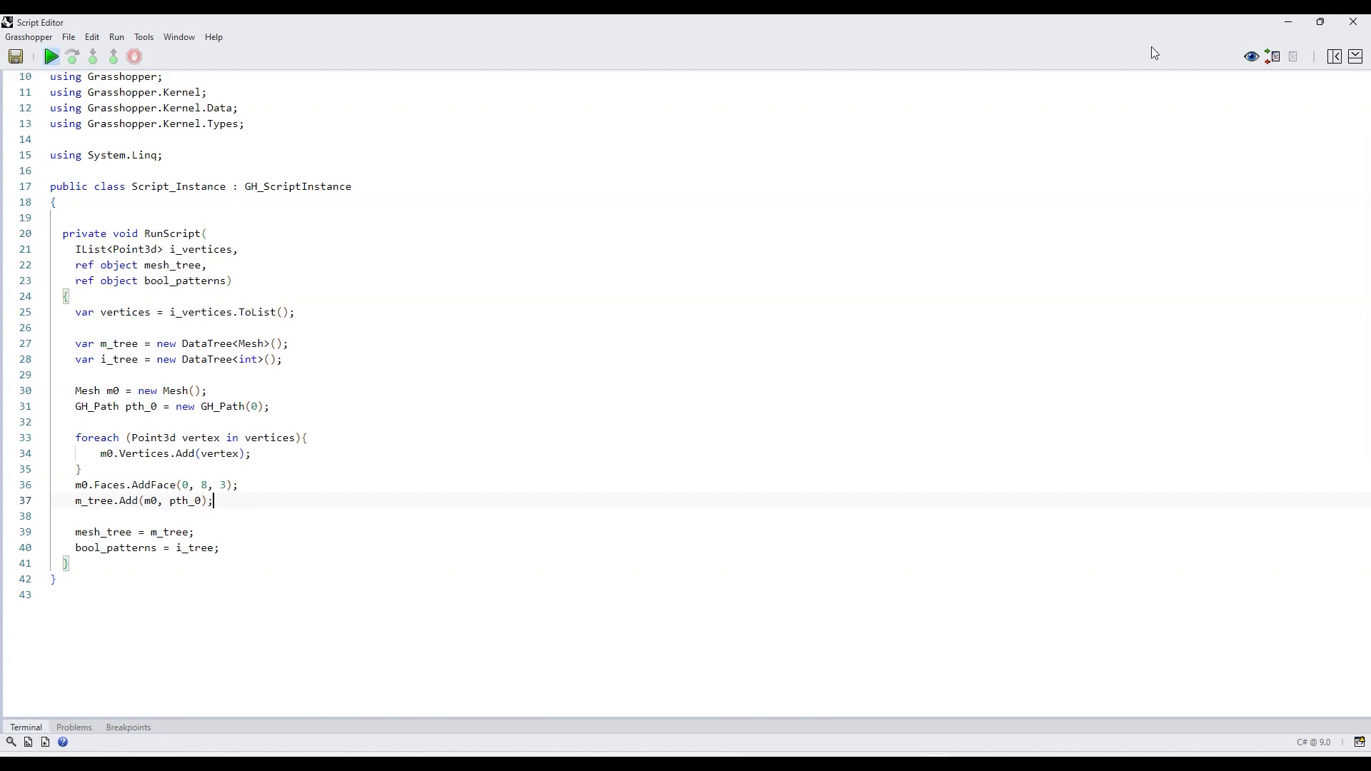
click(1353, 22)
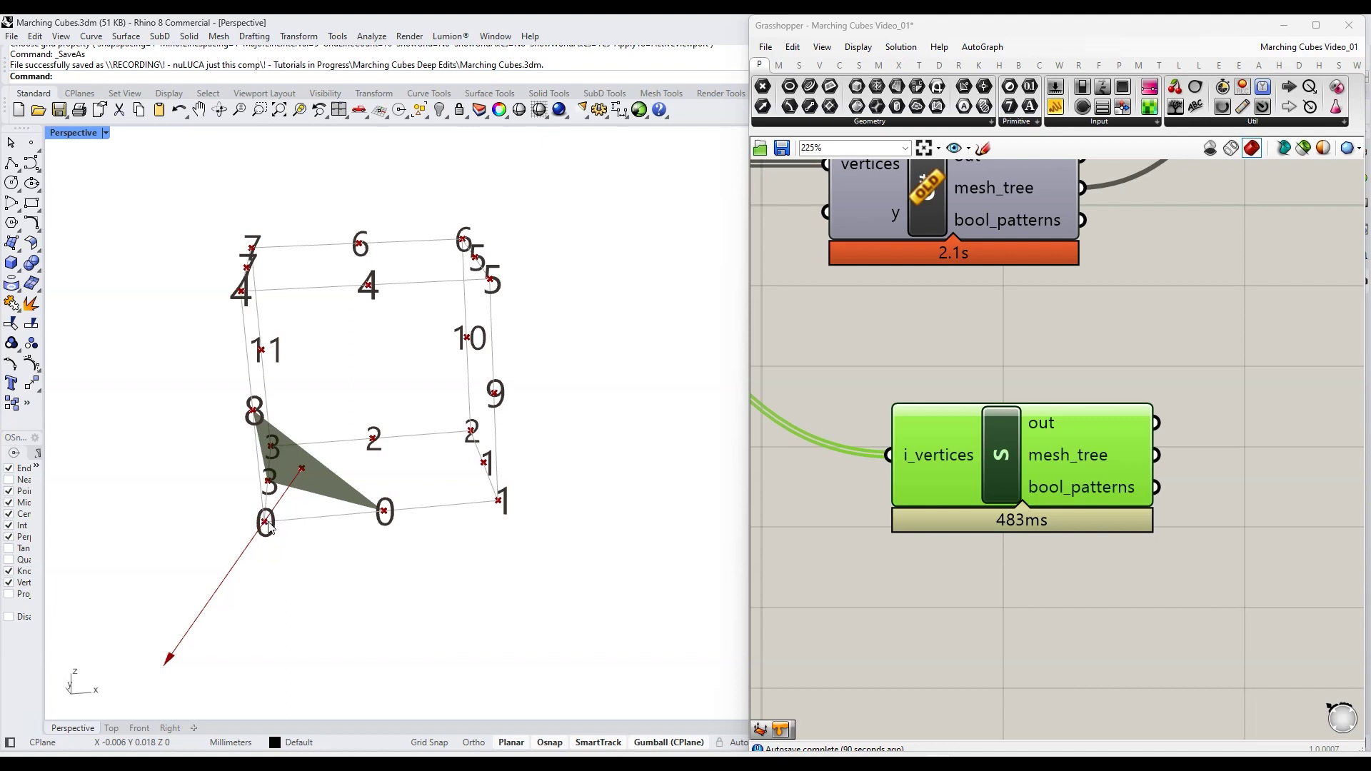
Reopen the new component's script and insert i_tree.Add(0, pth_0); one blank line below m_tree.Add(m0, pth_0);
double_click(1008, 467)
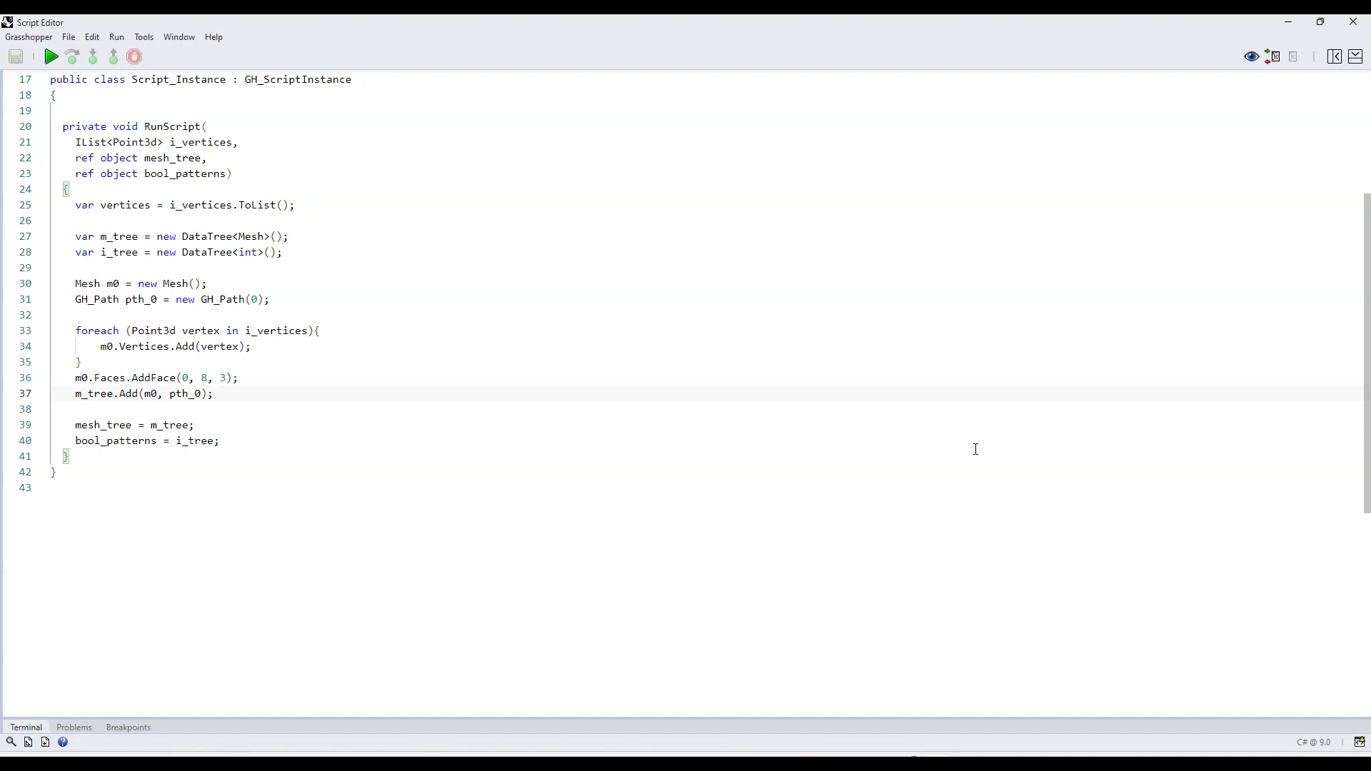
double_click(140, 300)
click(233, 396)
key(Return)
key(Return)
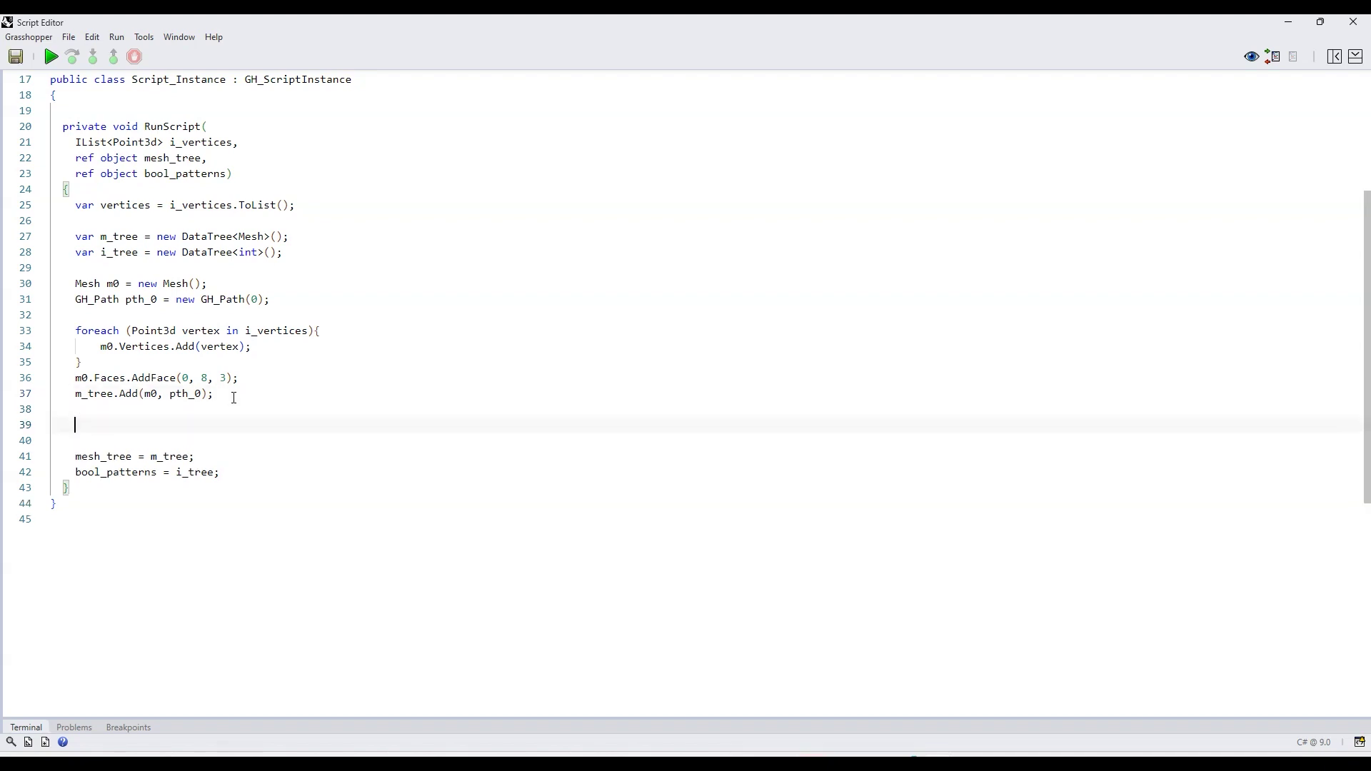
text(i_tree.)
key(Return)
text(()
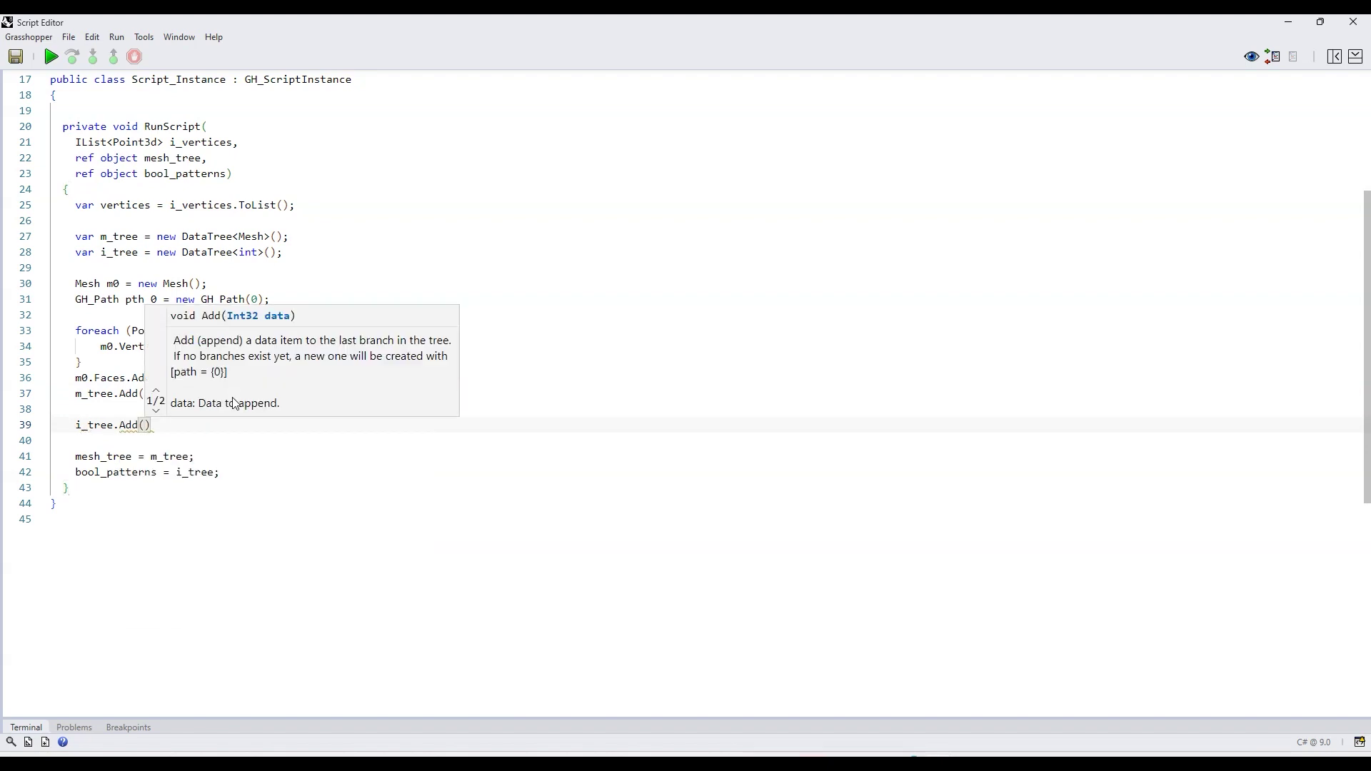
text(0, )
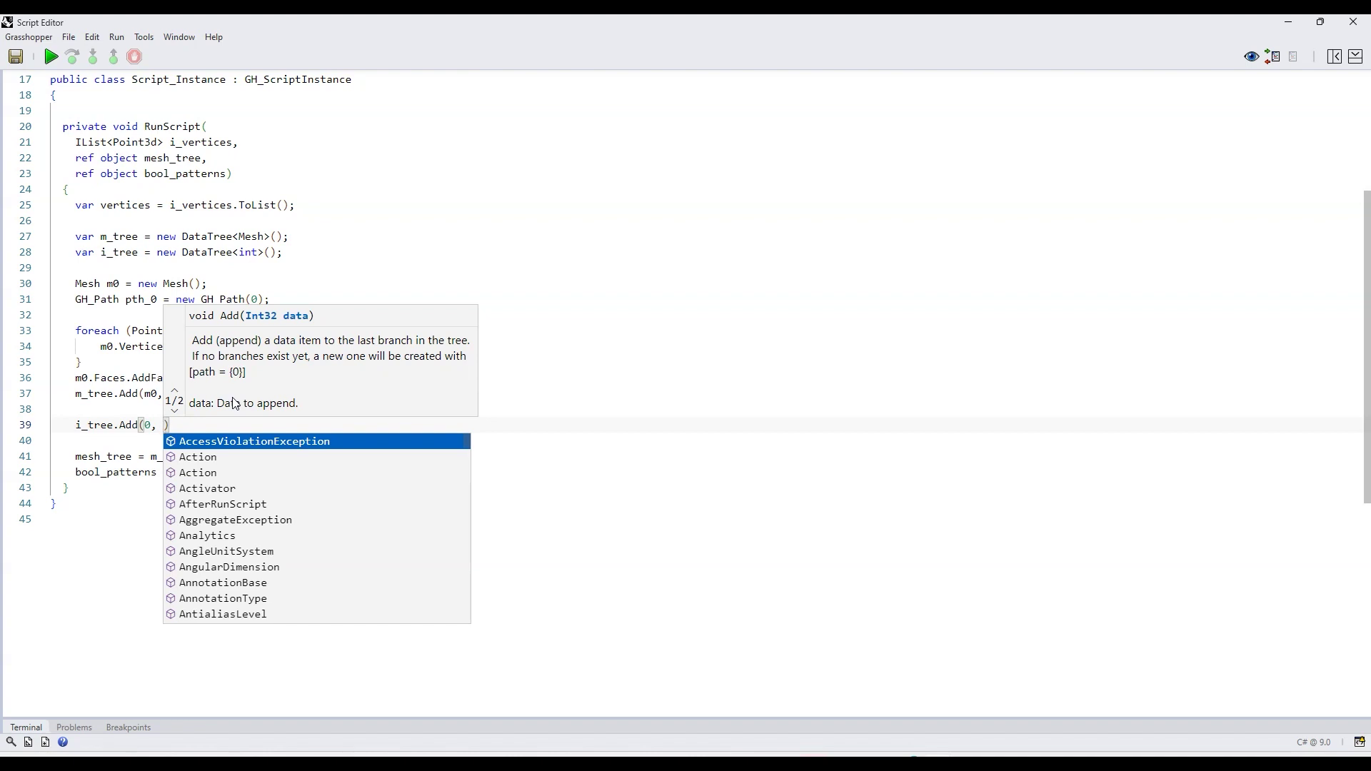
text(pth_0)
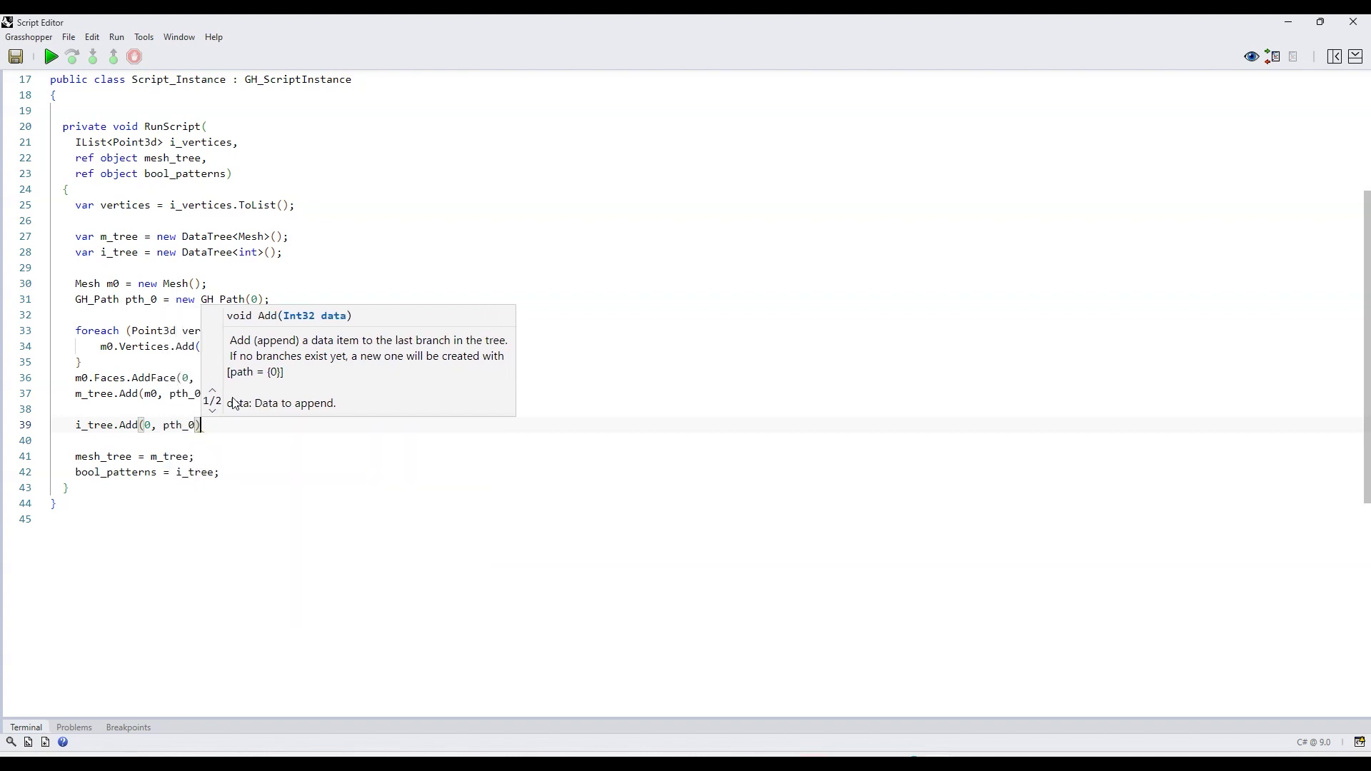
text();)
key(Return)
Duplicate the i_tree.Add(0, pth_0); line three times directly beneath itself to form a block of four
drag(76, 426, 207, 426)
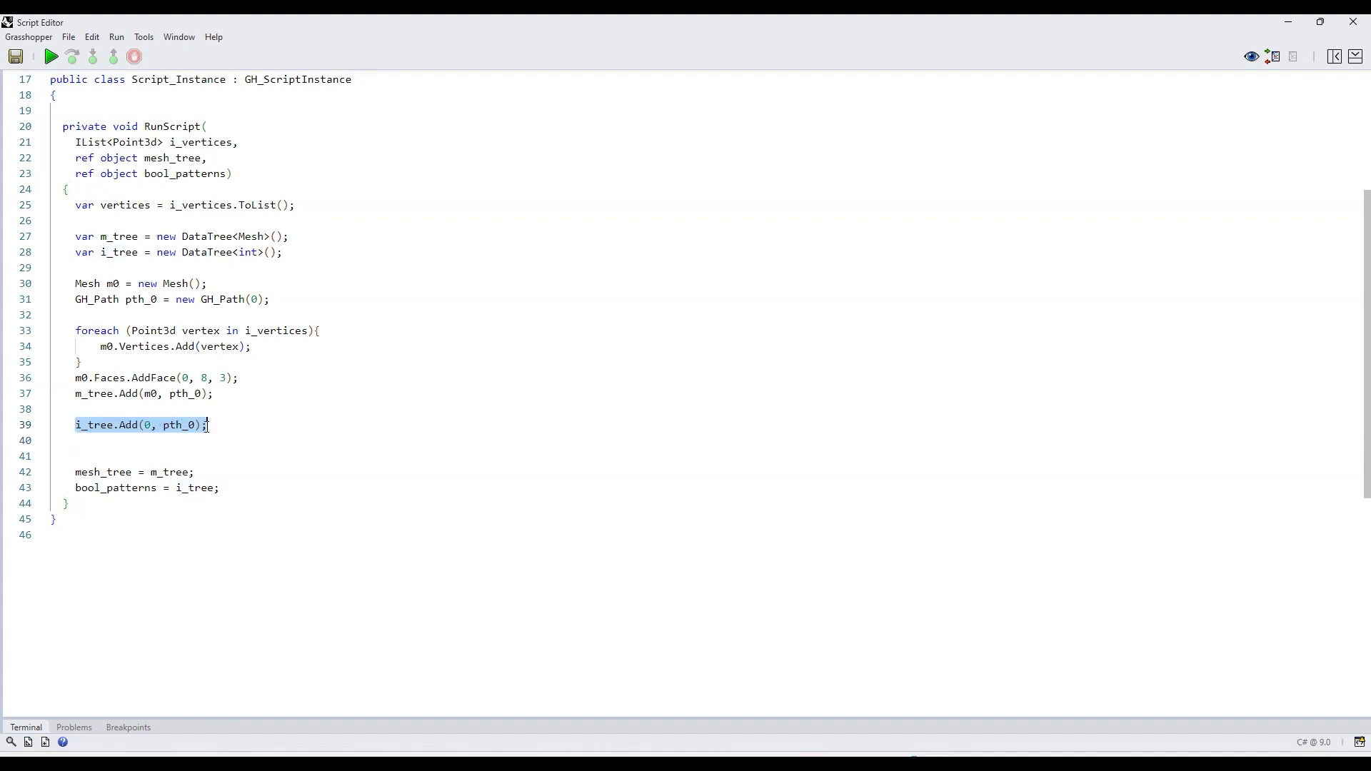
key(ctrl+c)
key(End)
key(Return)
key(ctrl+v)
key(Return)
key(ctrl+v)
key(Return)
key(ctrl+v)
key(Return)
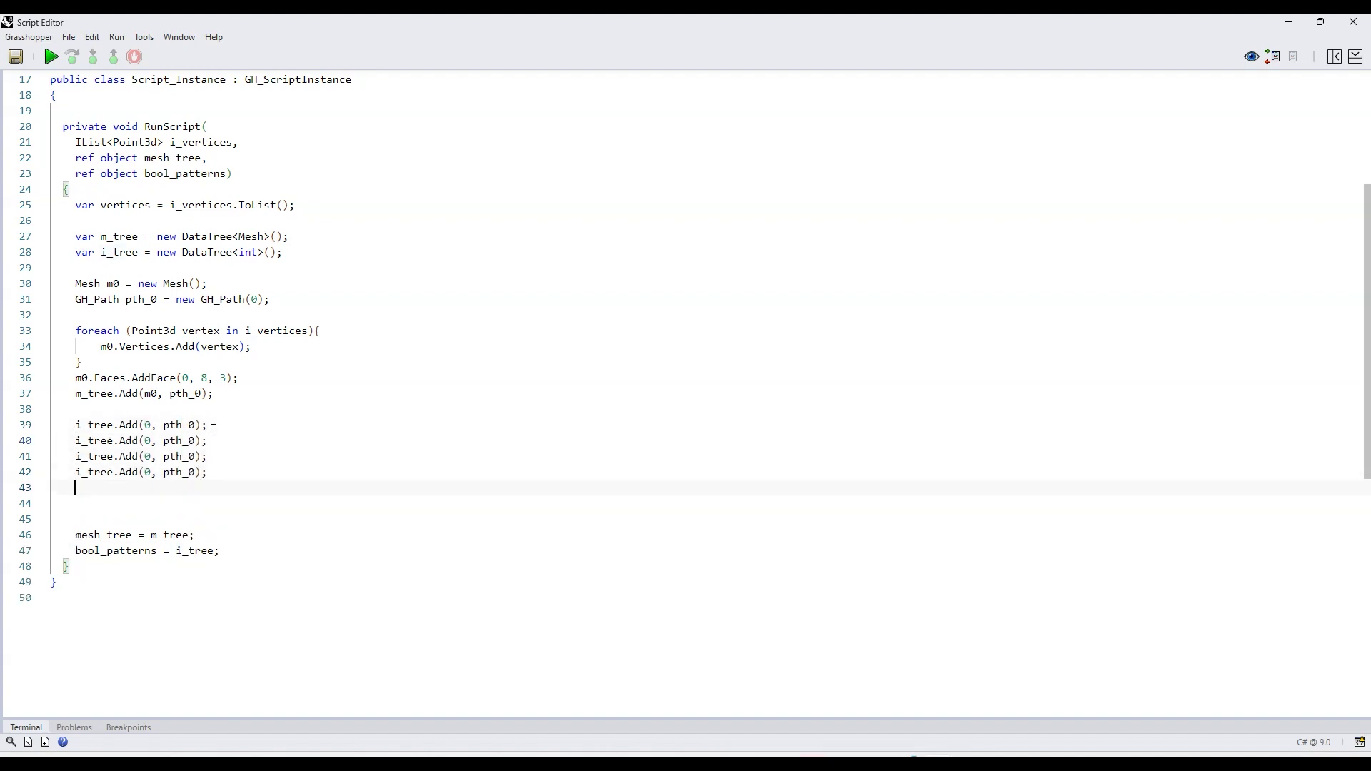
Copy the block of four i_tree.Add lines as a second block below it, separated by a blank line
drag(207, 472, 74, 426)
key(ctrl+c)
click(212, 474)
key(Return)
key(Return)
key(ctrl+v)
Set the added value to 1 in every i_tree.Add line except the first one
click(150, 440)
double_click(148, 441)
text(1)
click(145, 456)
double_click(148, 456)
text(1)
double_click(148, 472)
text(1)
click(146, 504)
double_click(148, 503)
text(1)
double_click(148, 519)
text(1)
double_click(148, 535)
text(1)
double_click(148, 550)
text(1)
Insert a // comment line between the second i_tree.Add block and the output assignments, and close the script editor
click(141, 566)
key(Delete)
key(Delete)
key(Return)
key(Return)
text(//)
click(238, 552)
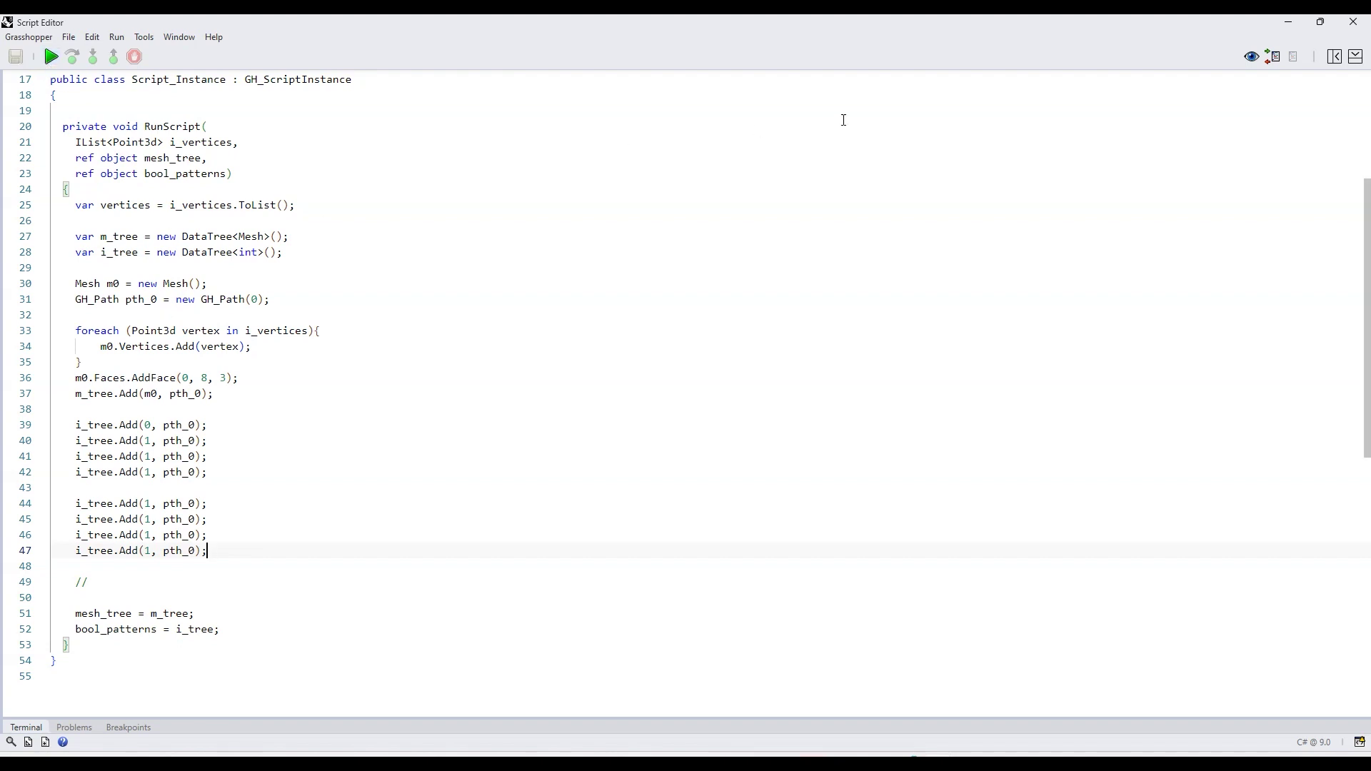
click(1359, 29)
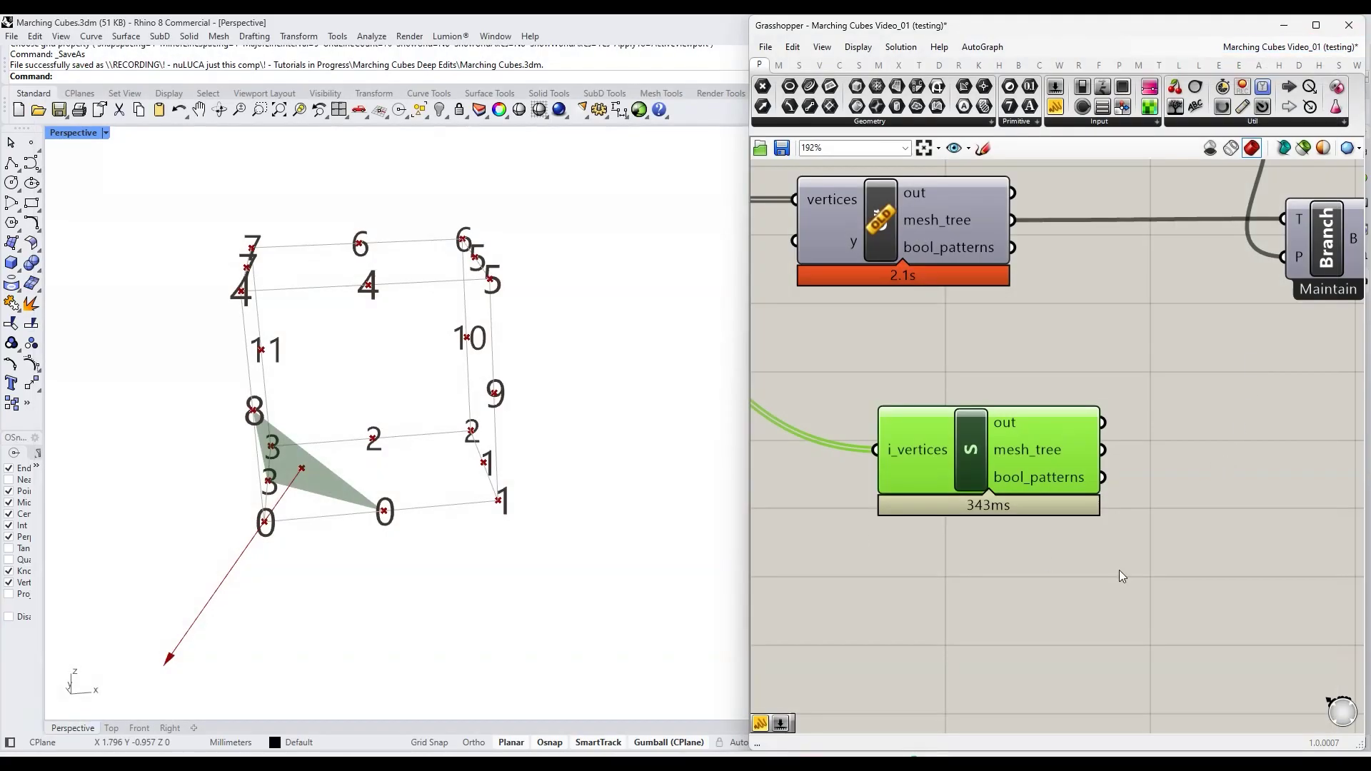
Place a Panel below the new script component and feed it from the bool_patterns output
double_click(1122, 572)
text(panel)
key(Return)
drag(1107, 486, 1147, 687)
scroll(861, 518, down, 2)
scroll(1146, 607, up, 2)
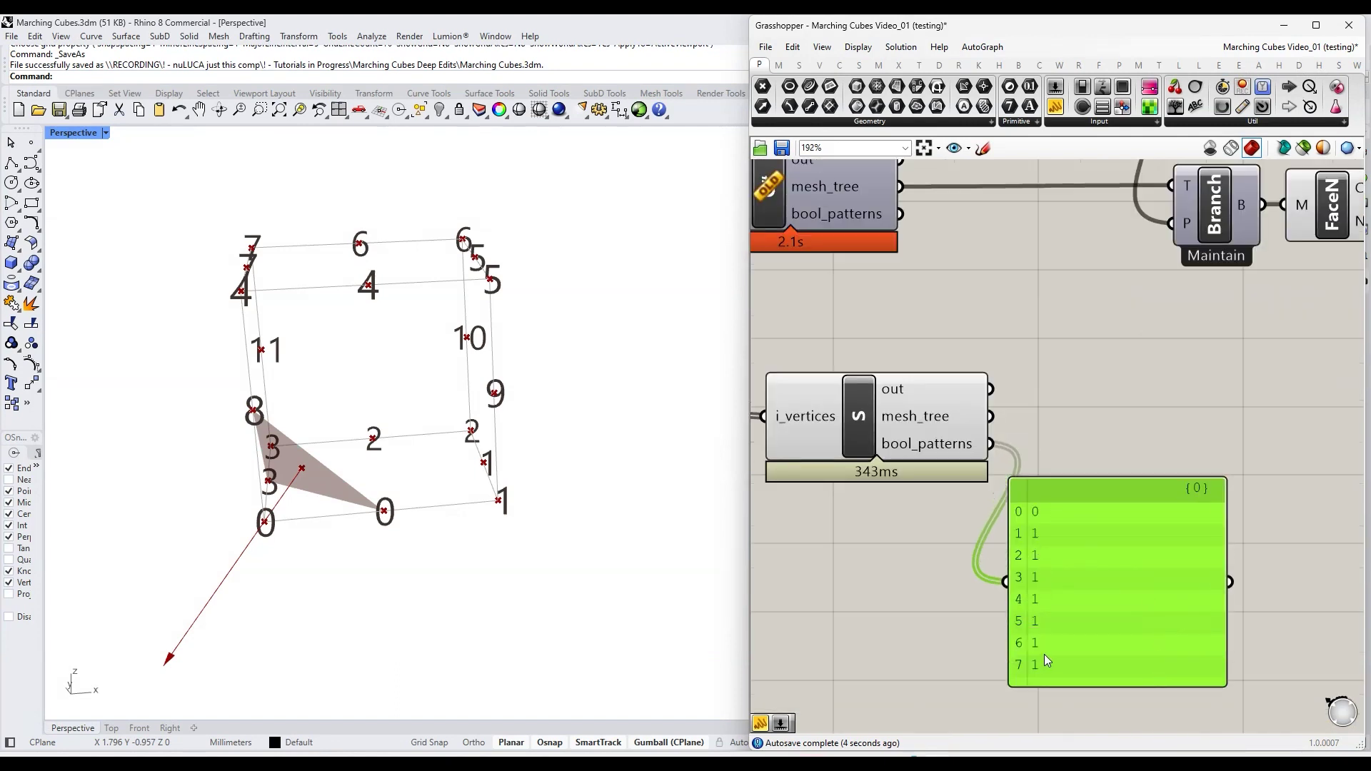
Connect the new script component's mesh_tree output to the T input of the Tree Branch component
scroll(868, 505, down, 3)
drag(942, 449, 1055, 330)
click(1160, 326)
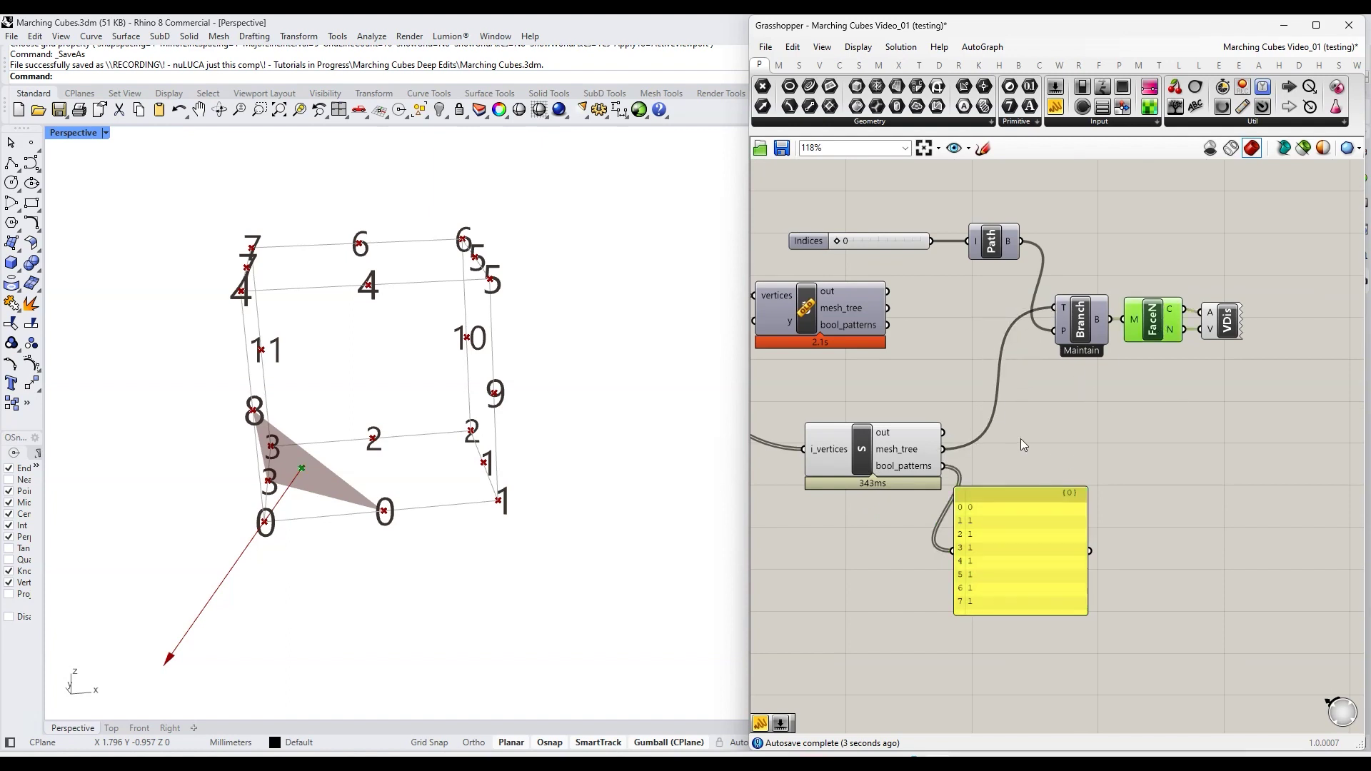